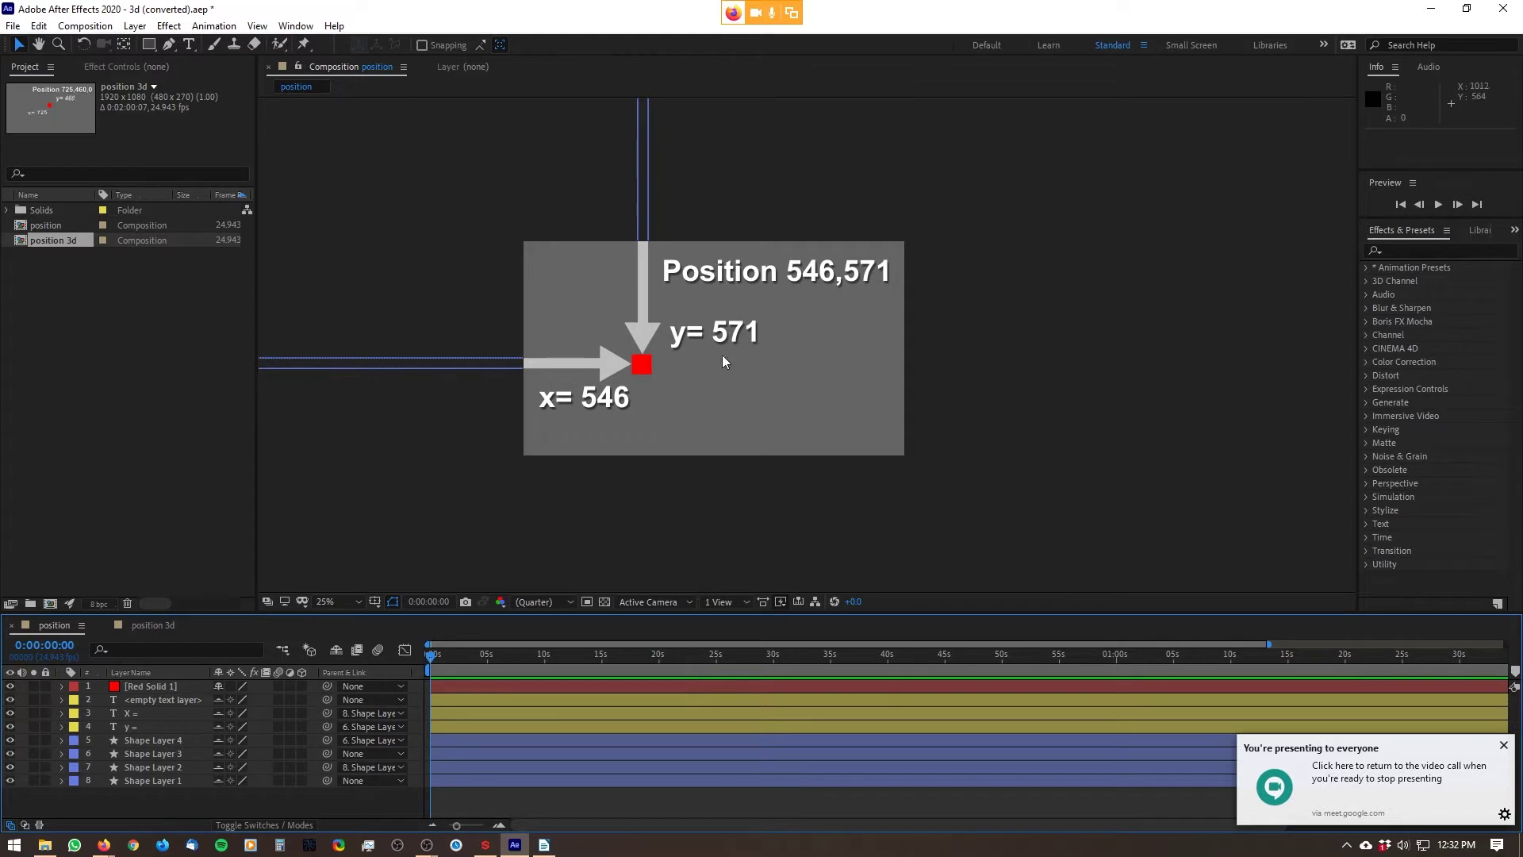
- Move the red square in the 2D position composition to about X 722, Y 665
left_click(648, 369)
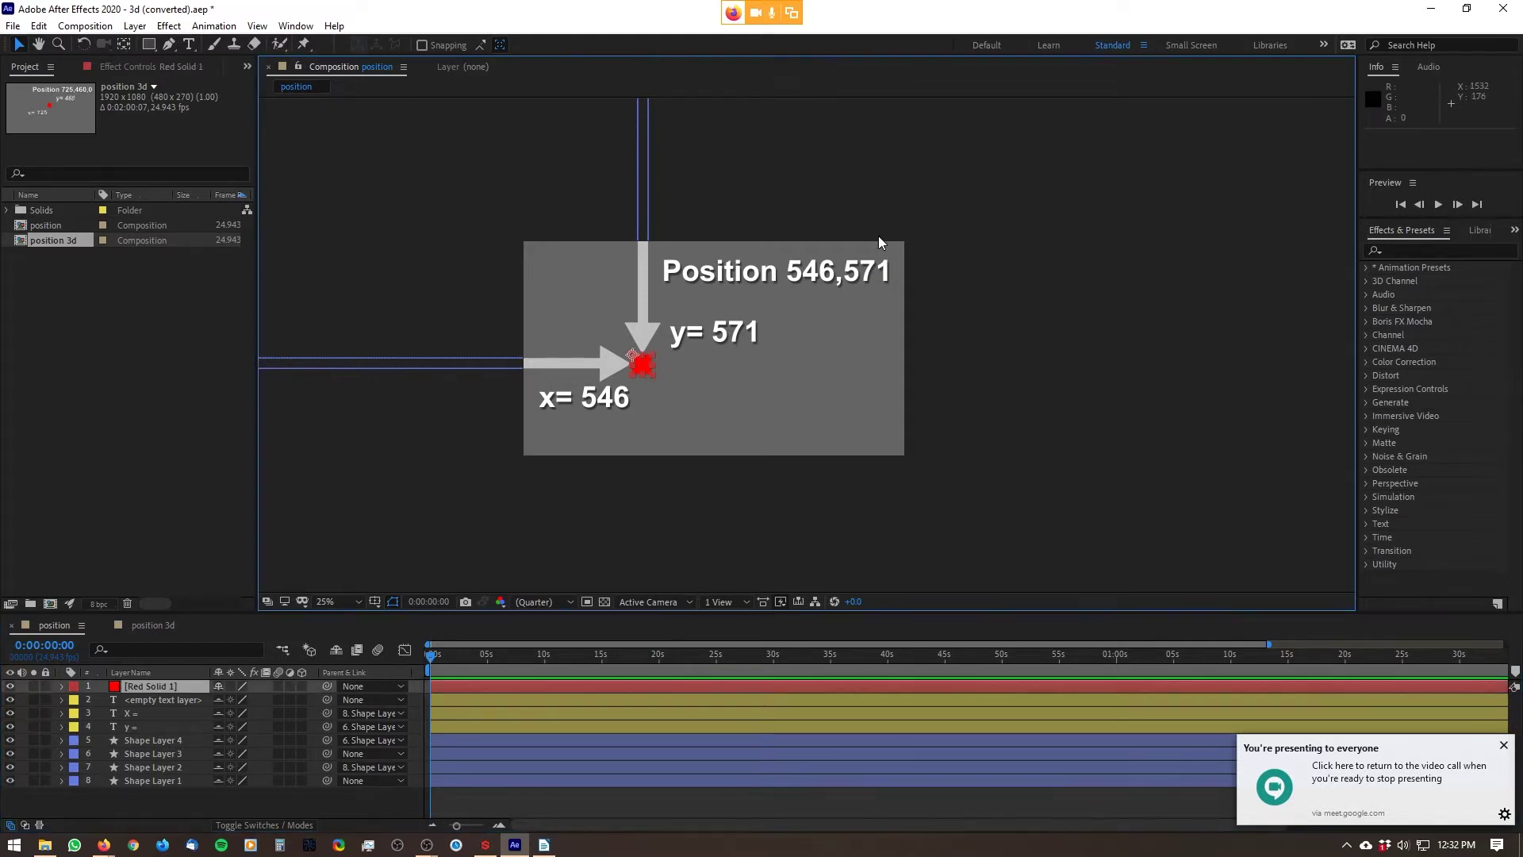
key("period")
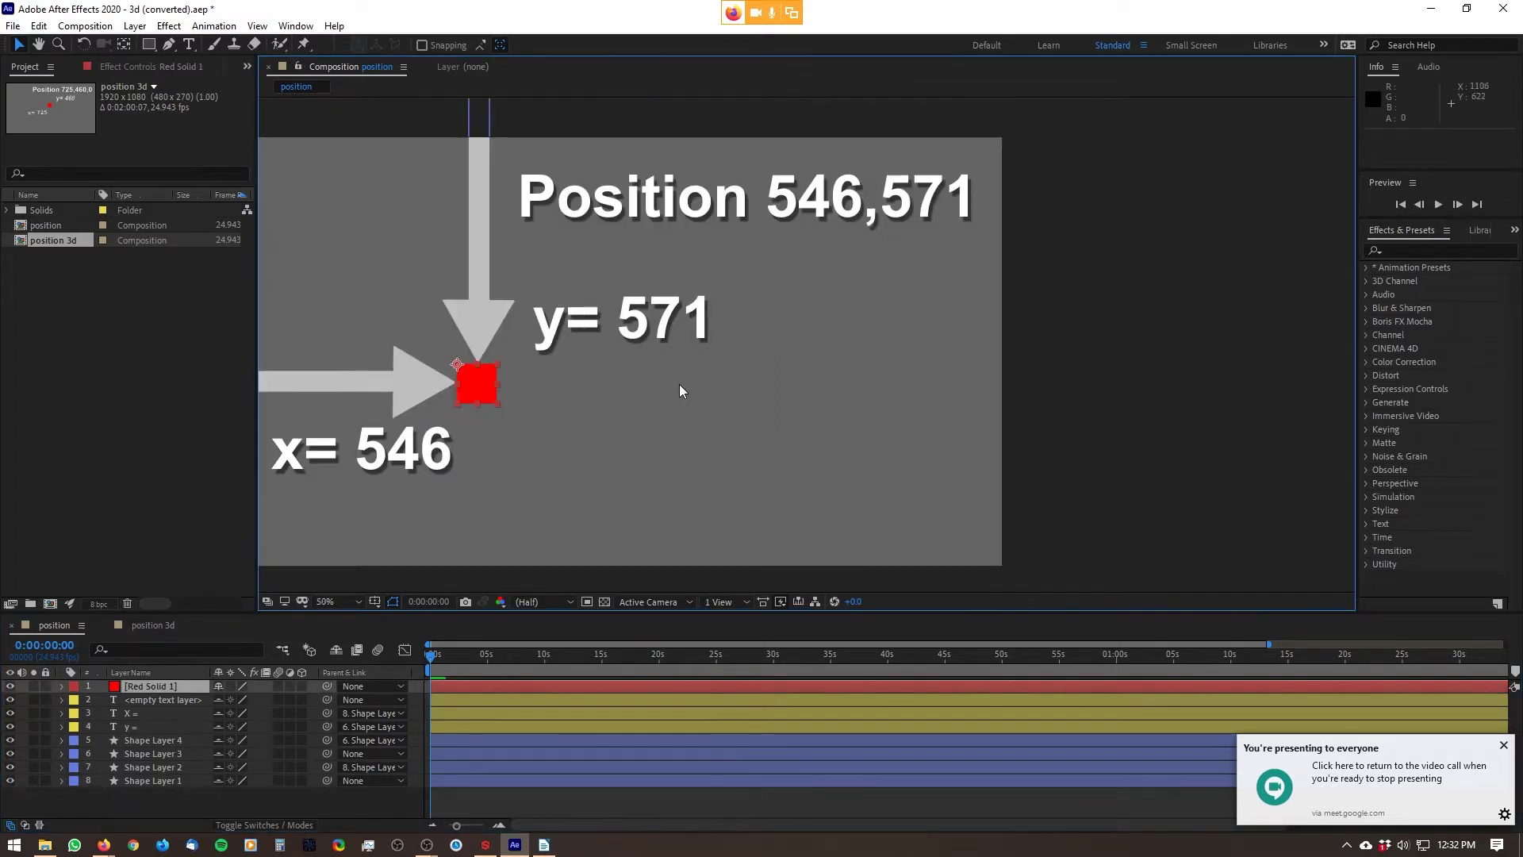
left_click_drag(637, 365, 786, 374)
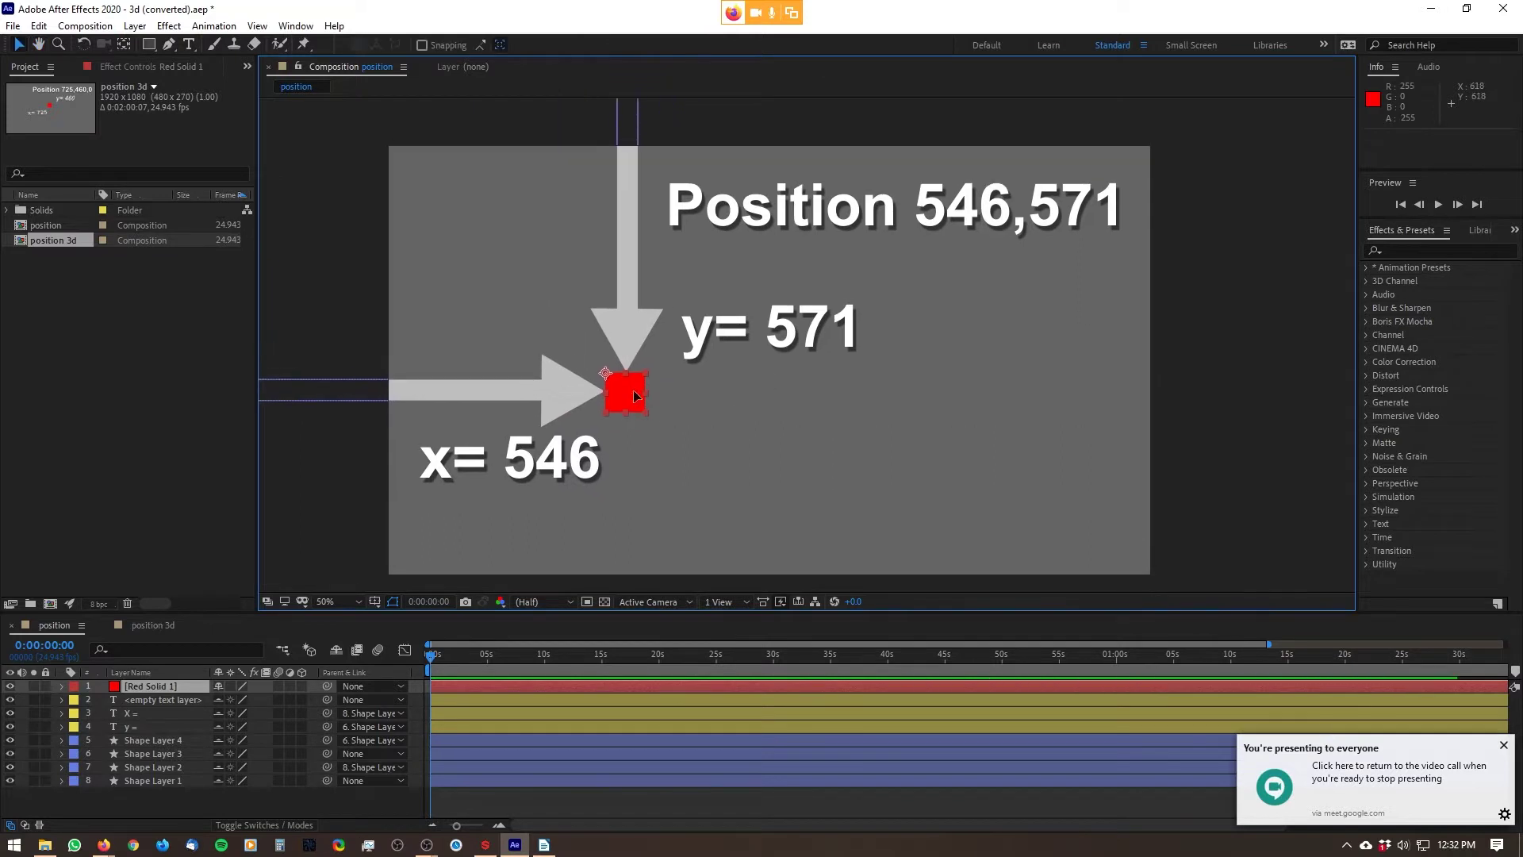
left_click_drag(634, 395, 700, 426)
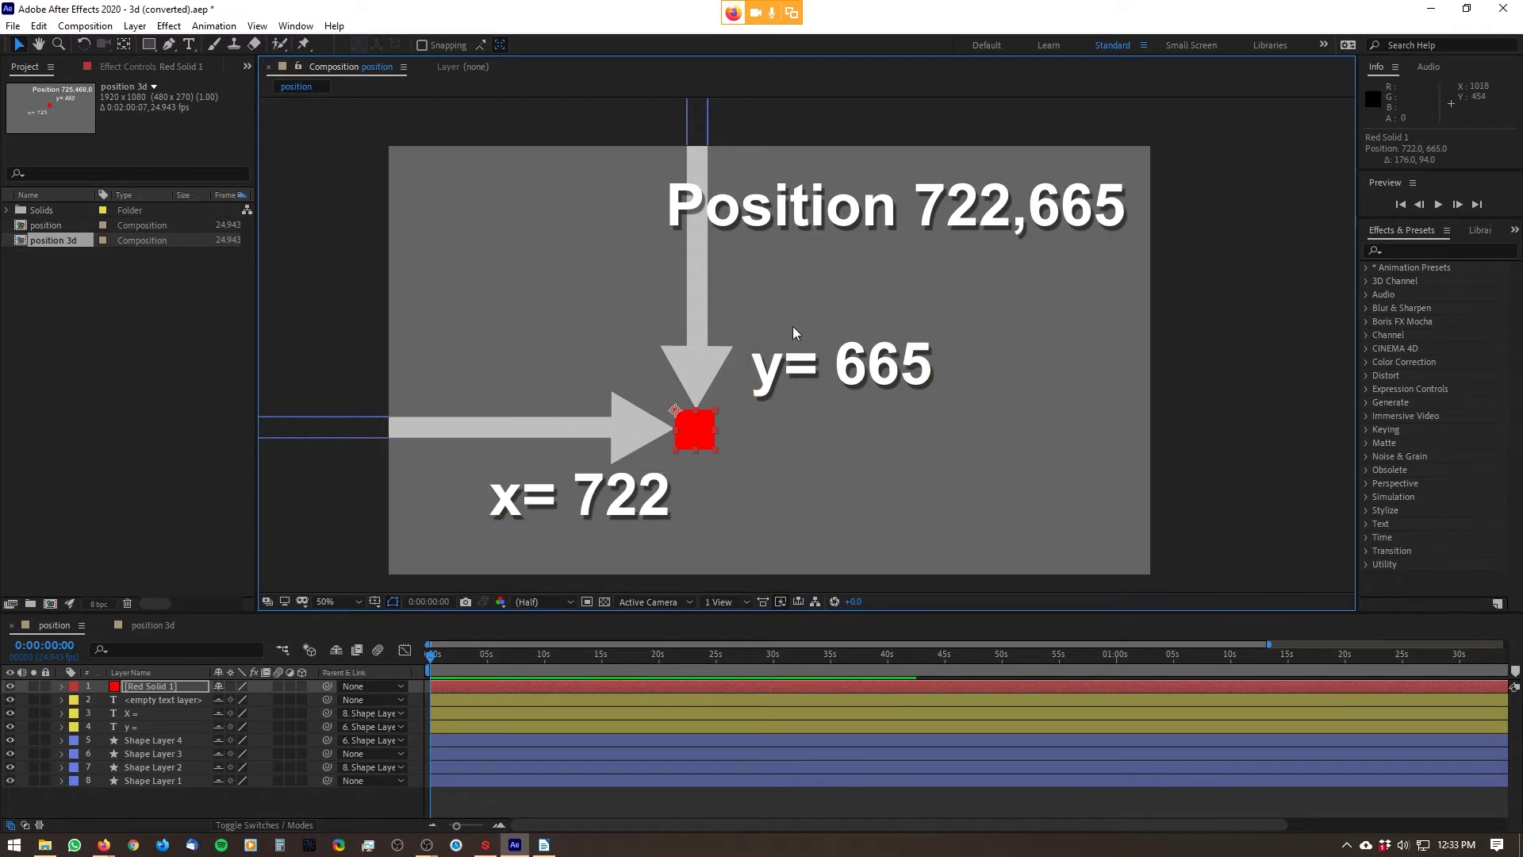
- In the position 3d composition, move the red solid to about X 657, Y 747, Z -22
left_click(143, 626)
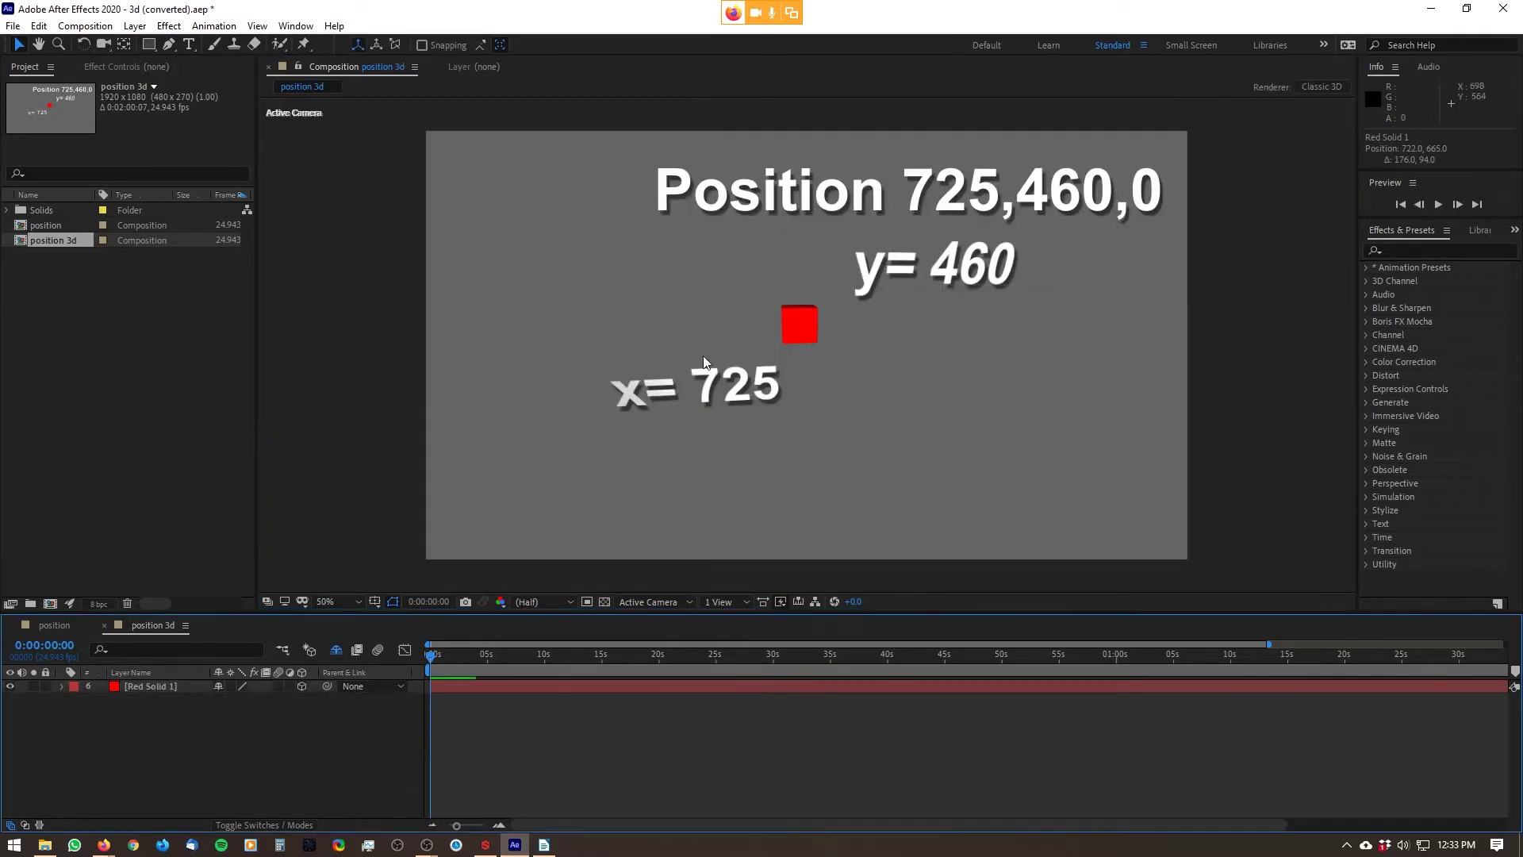
left_click(176, 688)
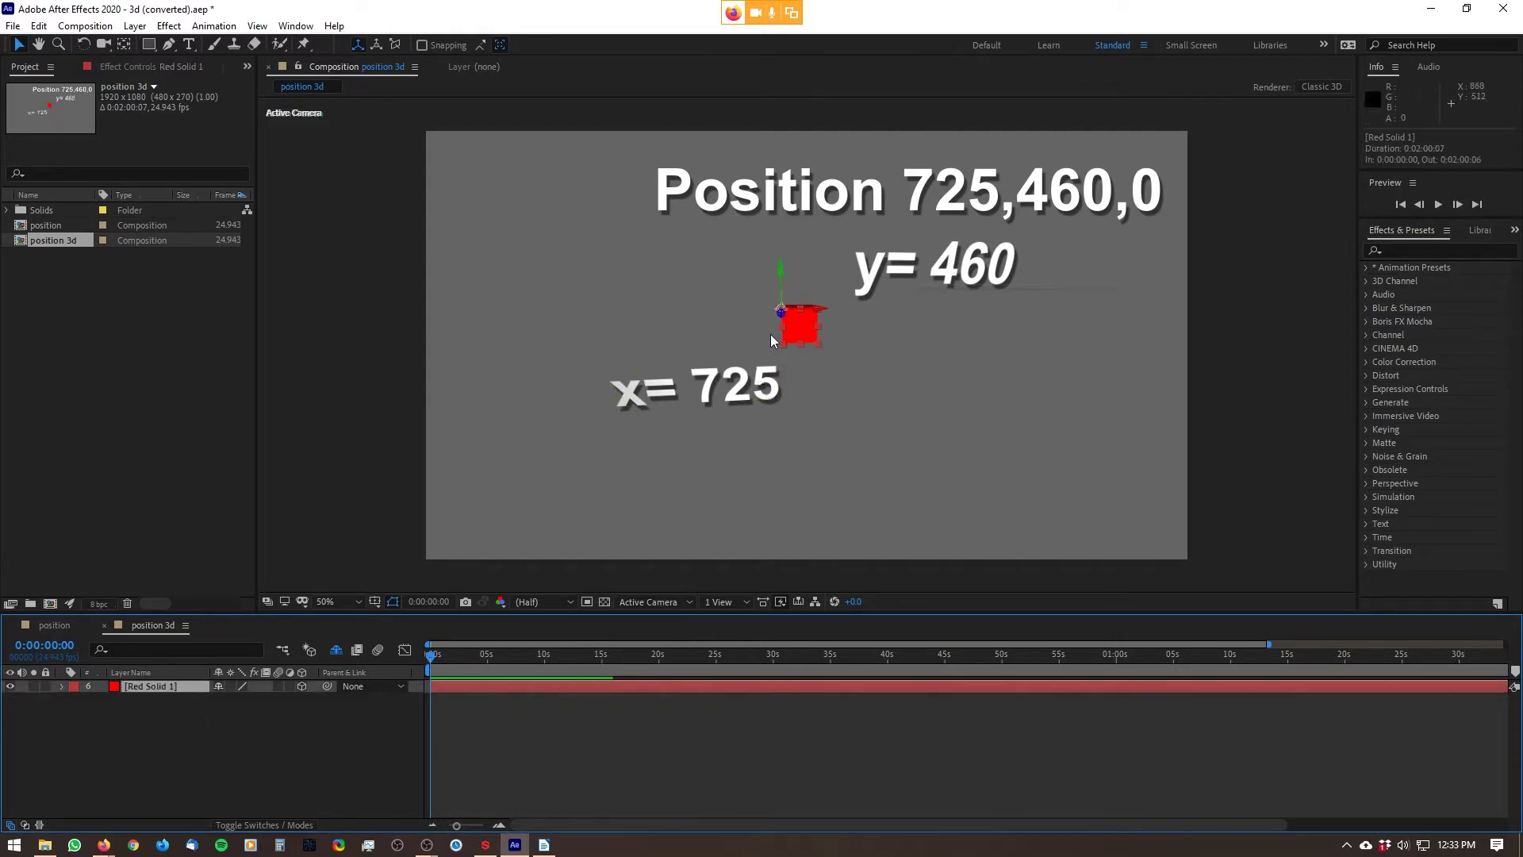
left_click_drag(801, 325, 777, 428)
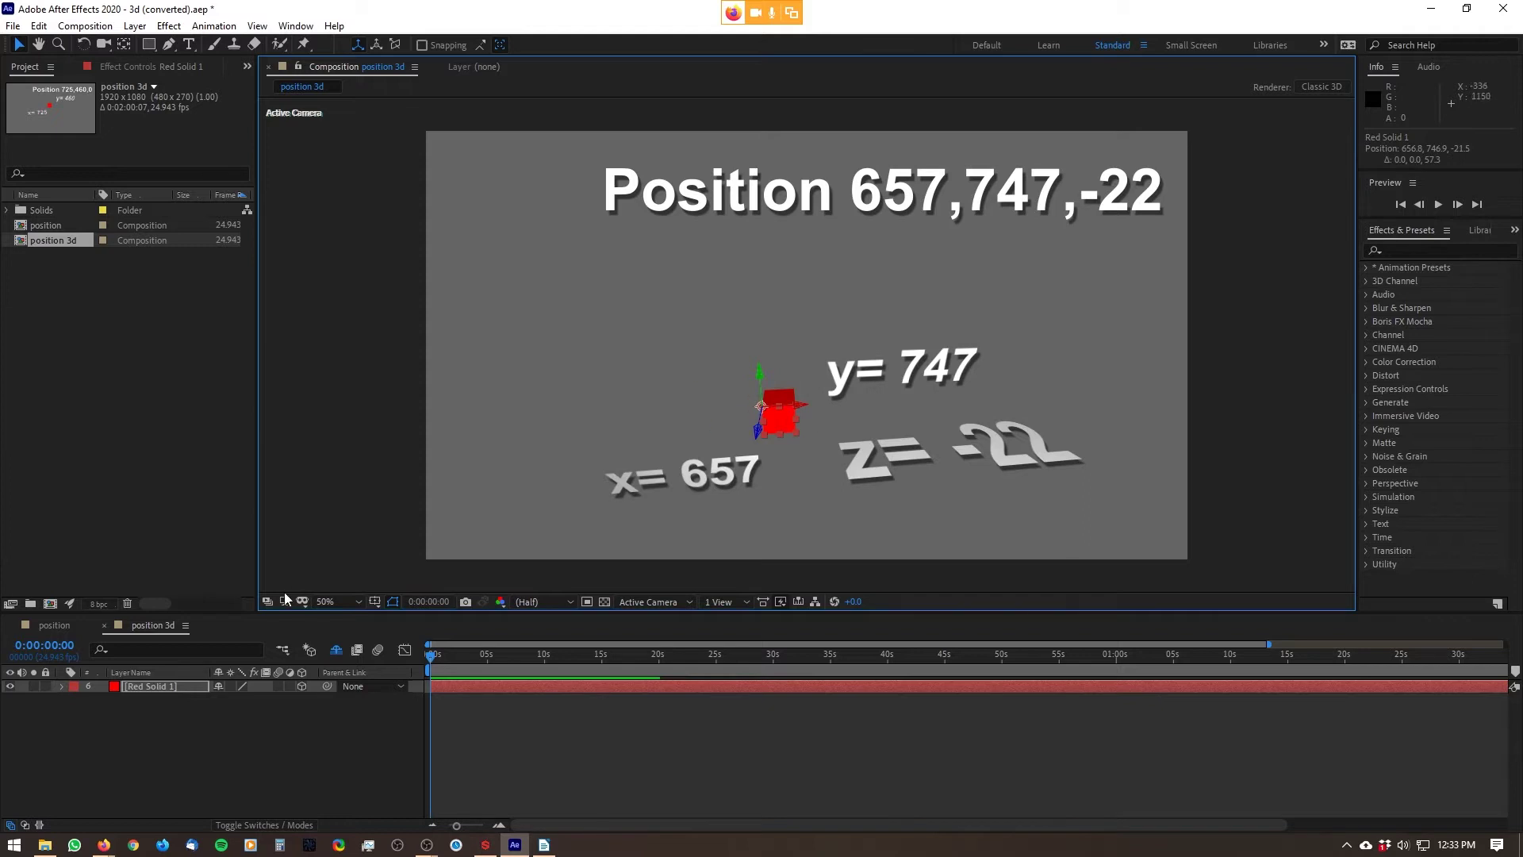
- Compare with the 2D position composition, then move the red 3D solid along its axes to about 532, 719, 73
left_click(60, 629)
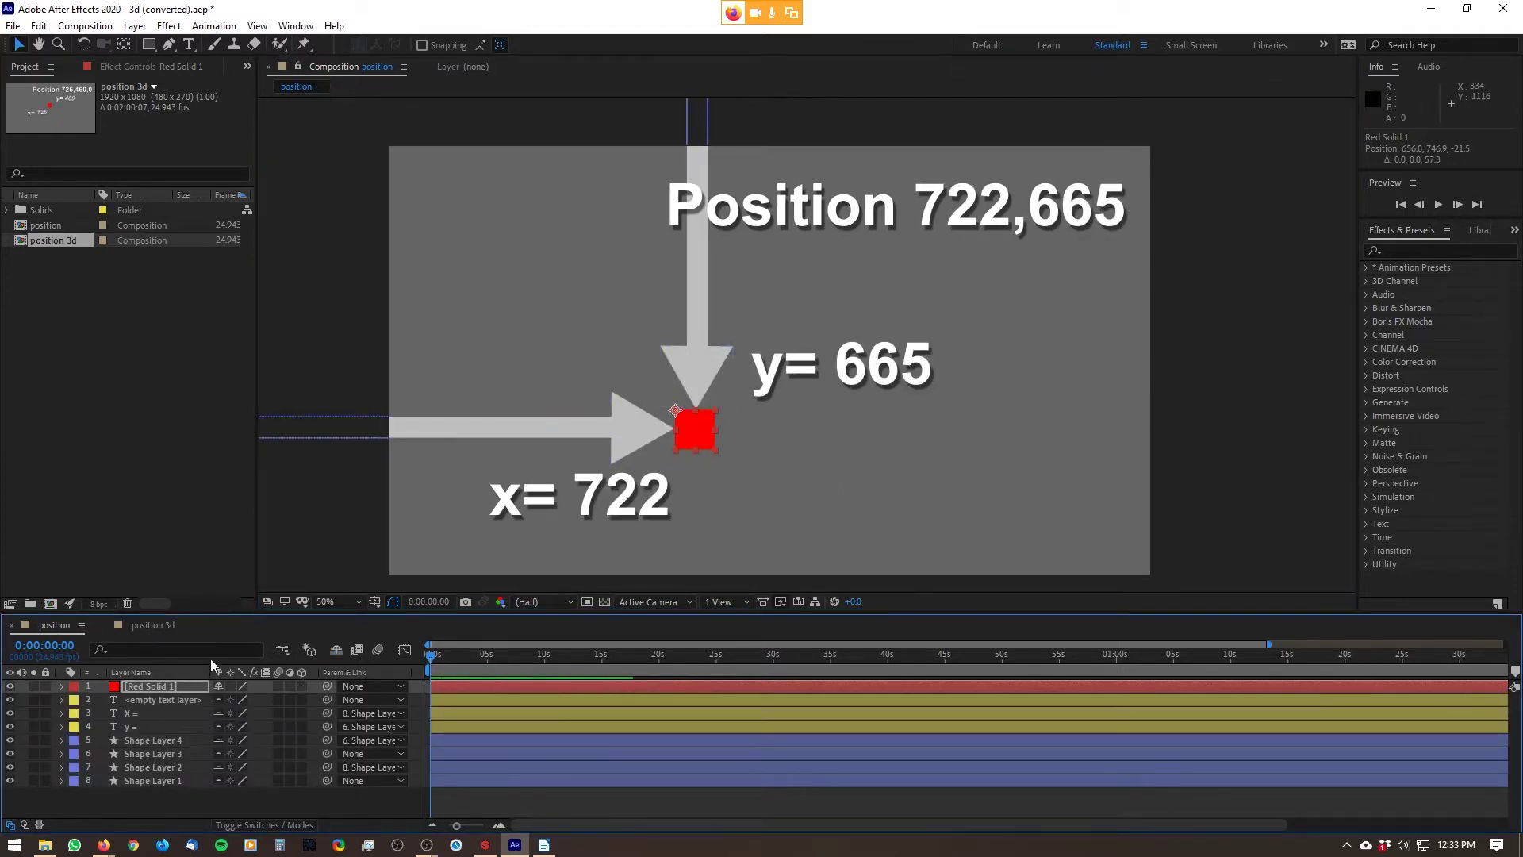
left_click(151, 626)
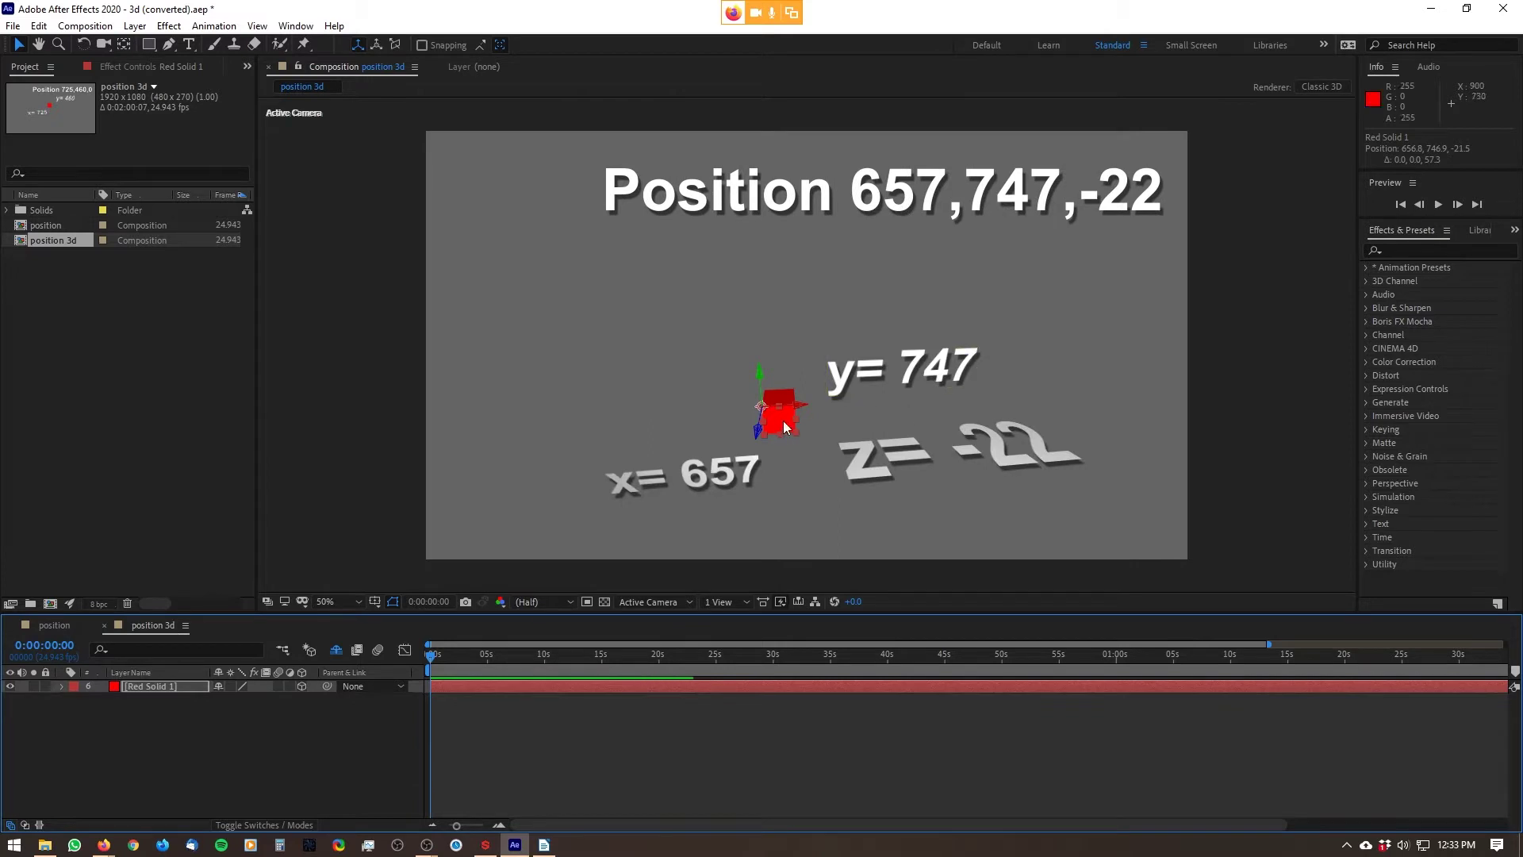
left_click_drag(760, 374, 693, 372)
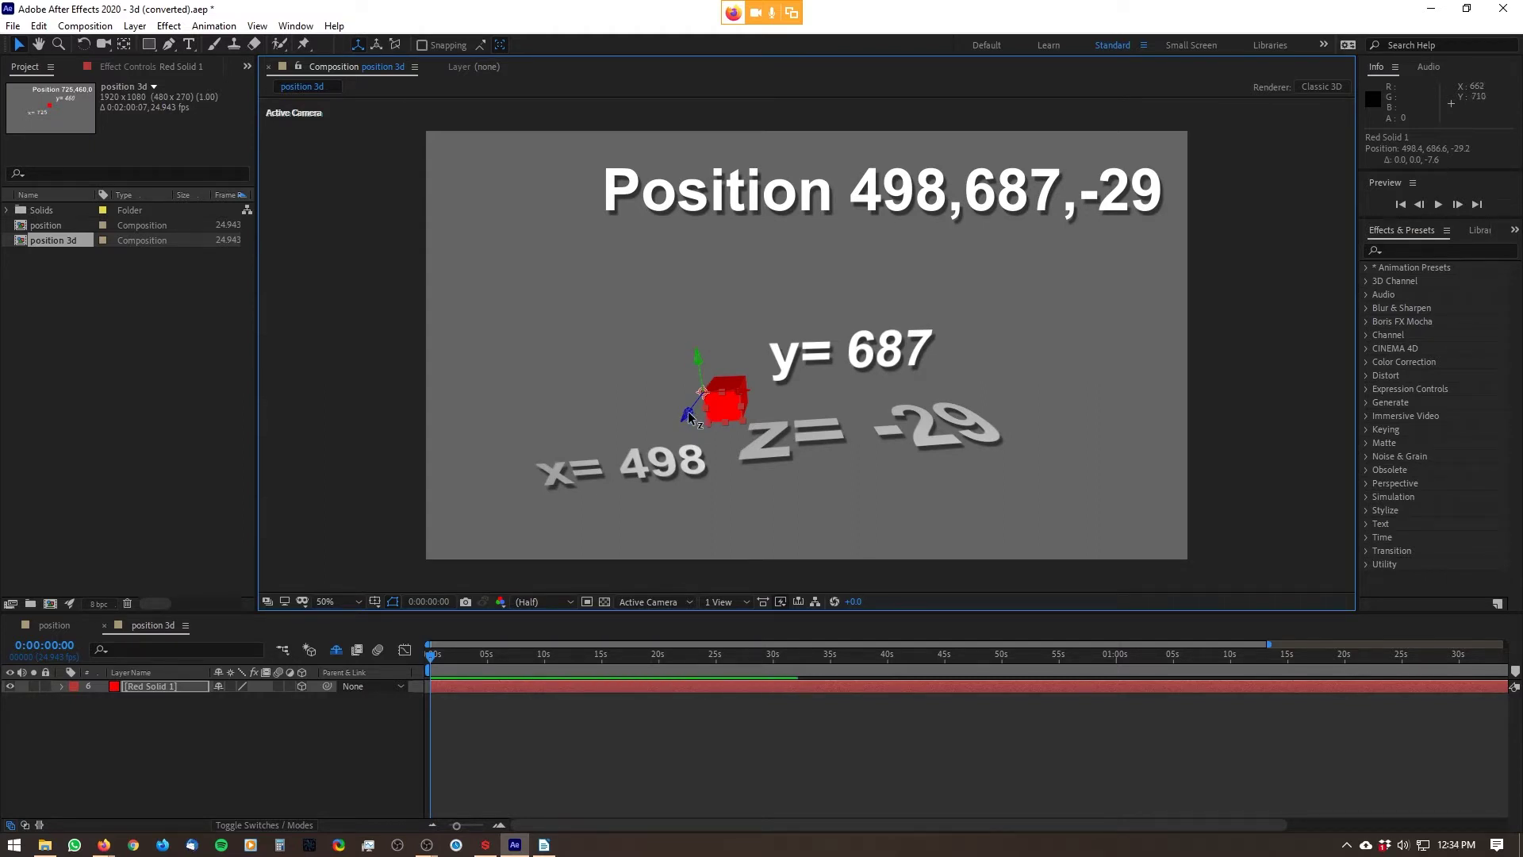
left_click_drag(736, 397, 706, 331)
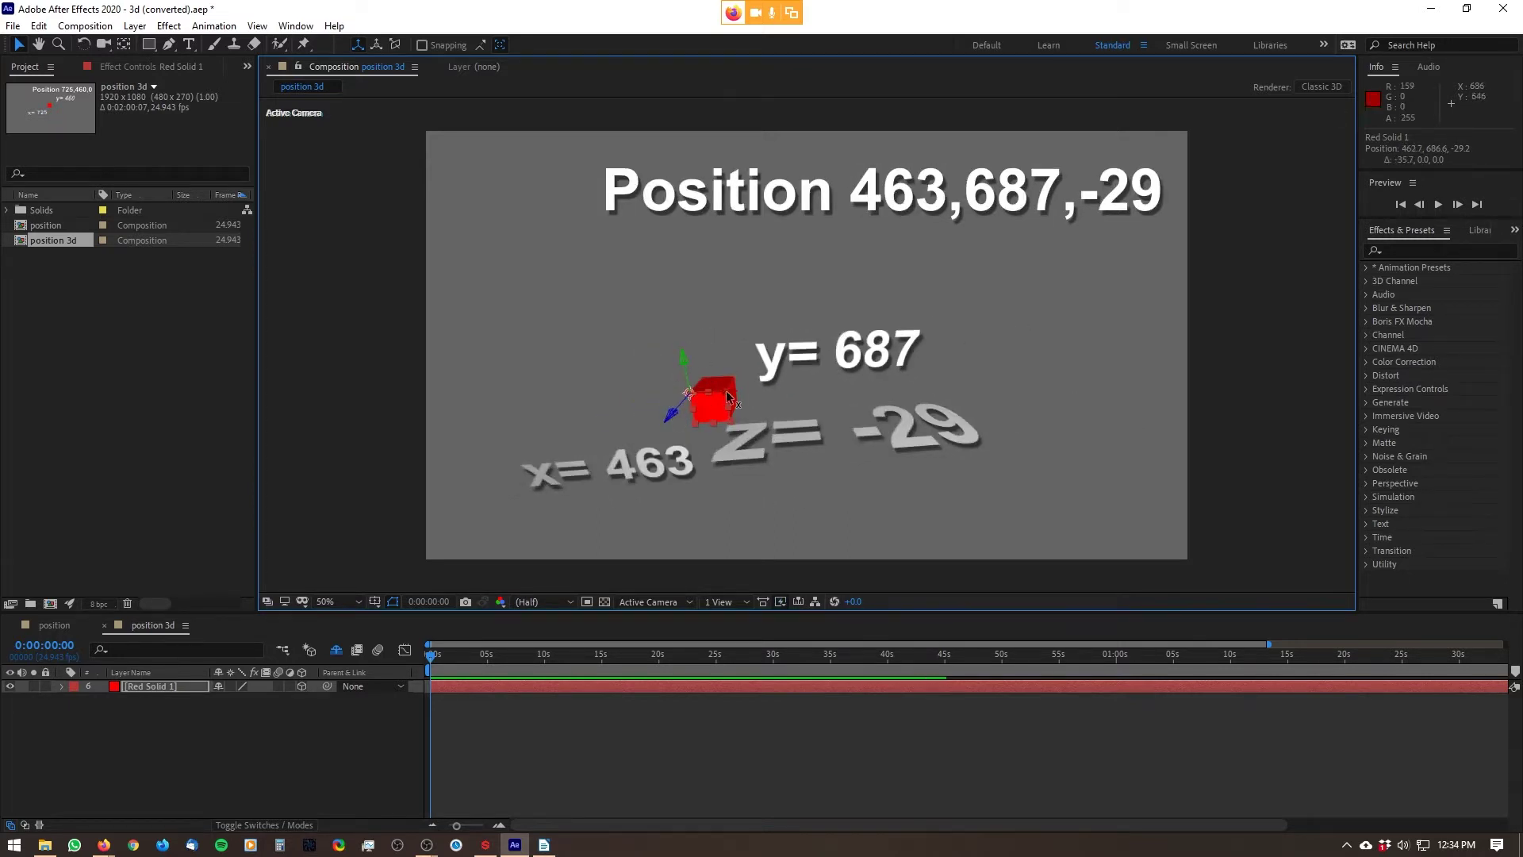
left_click_drag(728, 394, 833, 441)
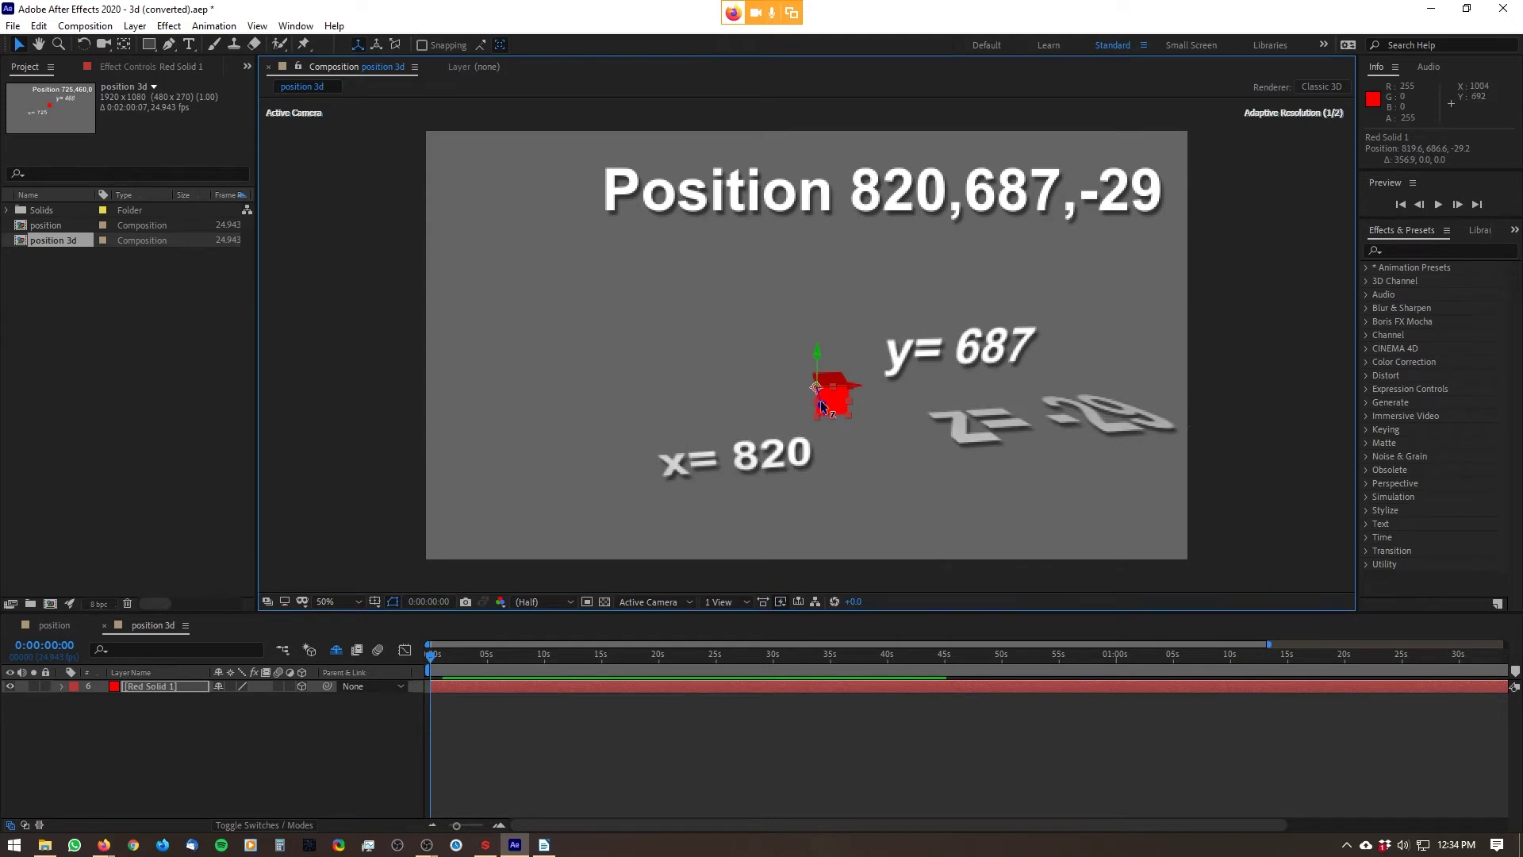
left_click_drag(817, 387, 778, 310)
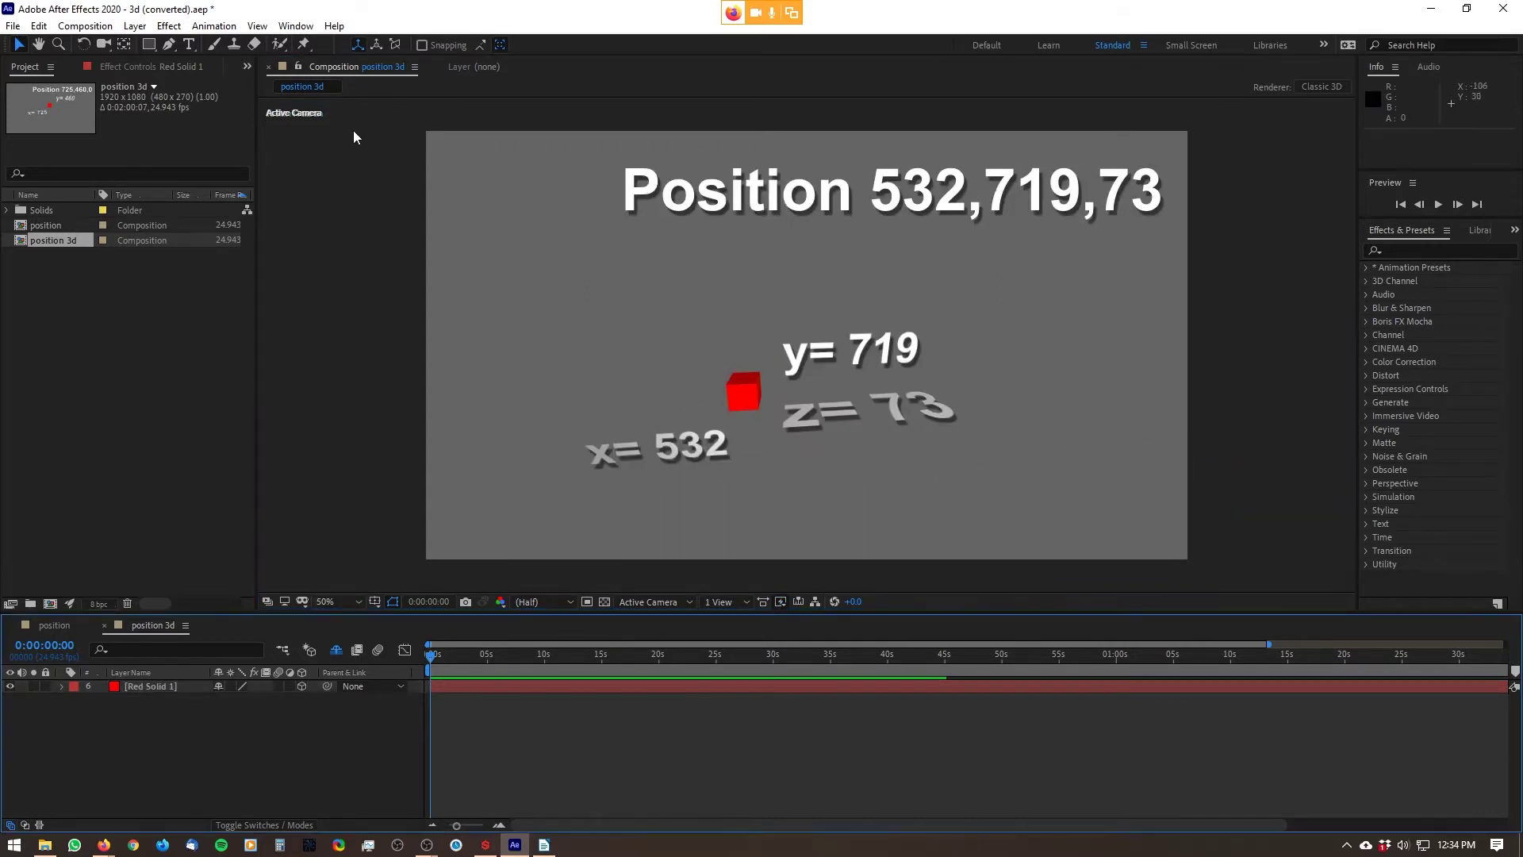
- Create a new 1920 × 1080 px composition at 30 fps with the default settings
left_click(98, 29)
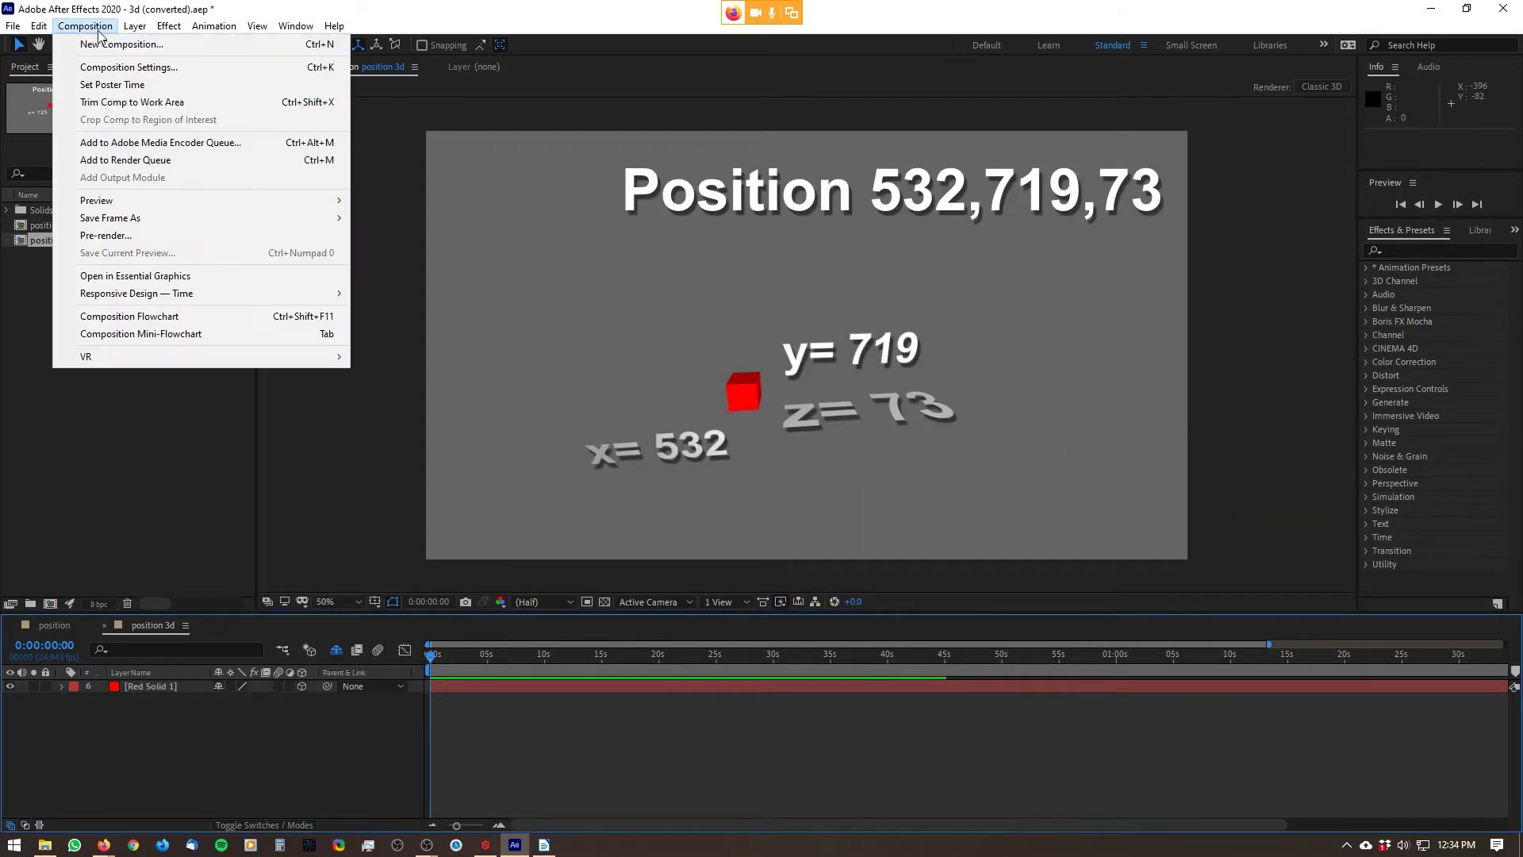
left_click(100, 44)
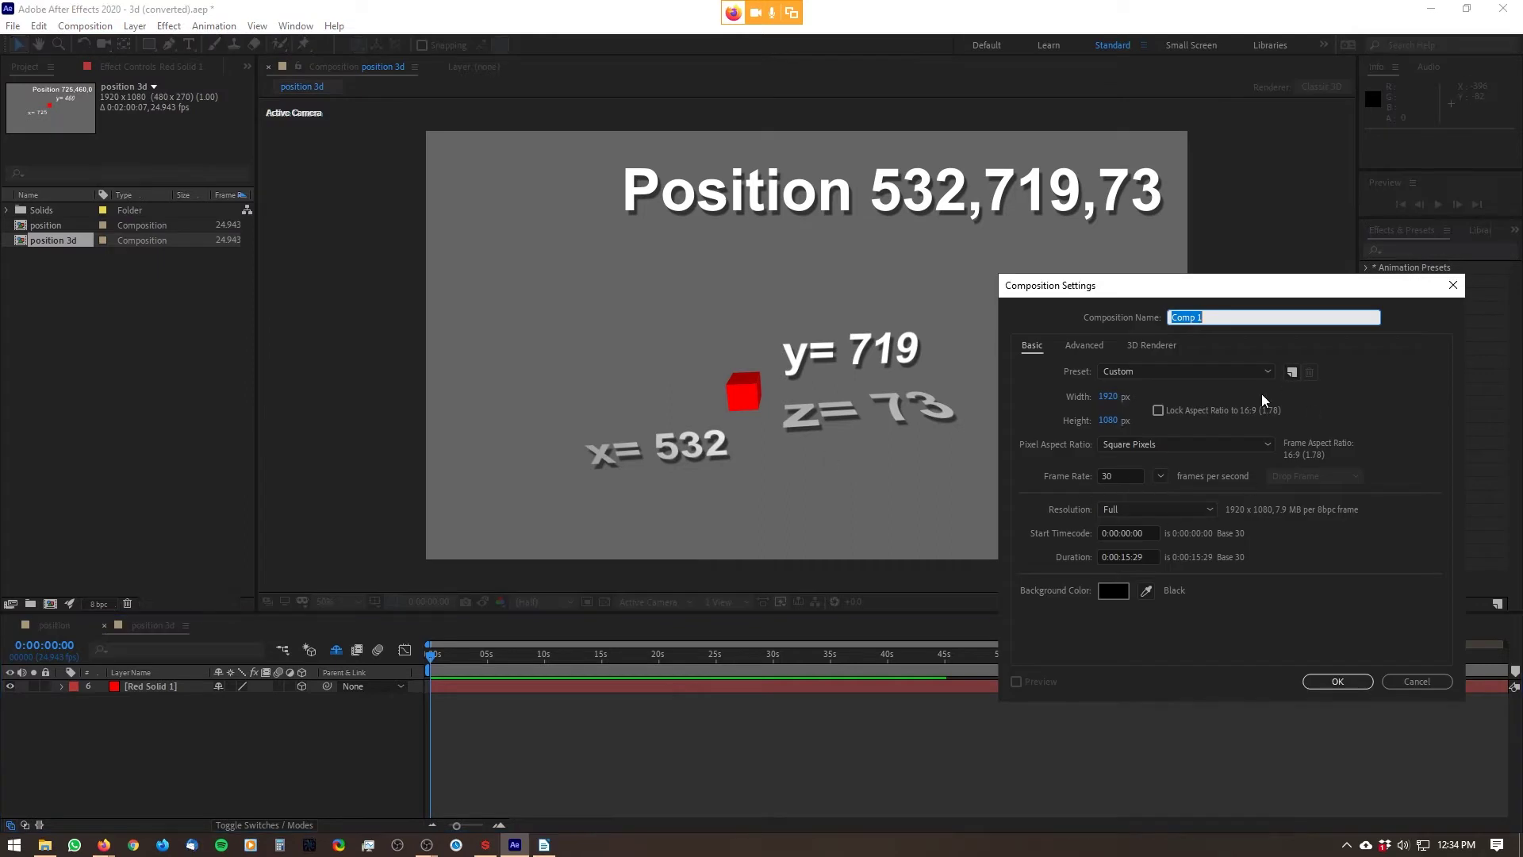
left_click(1332, 682)
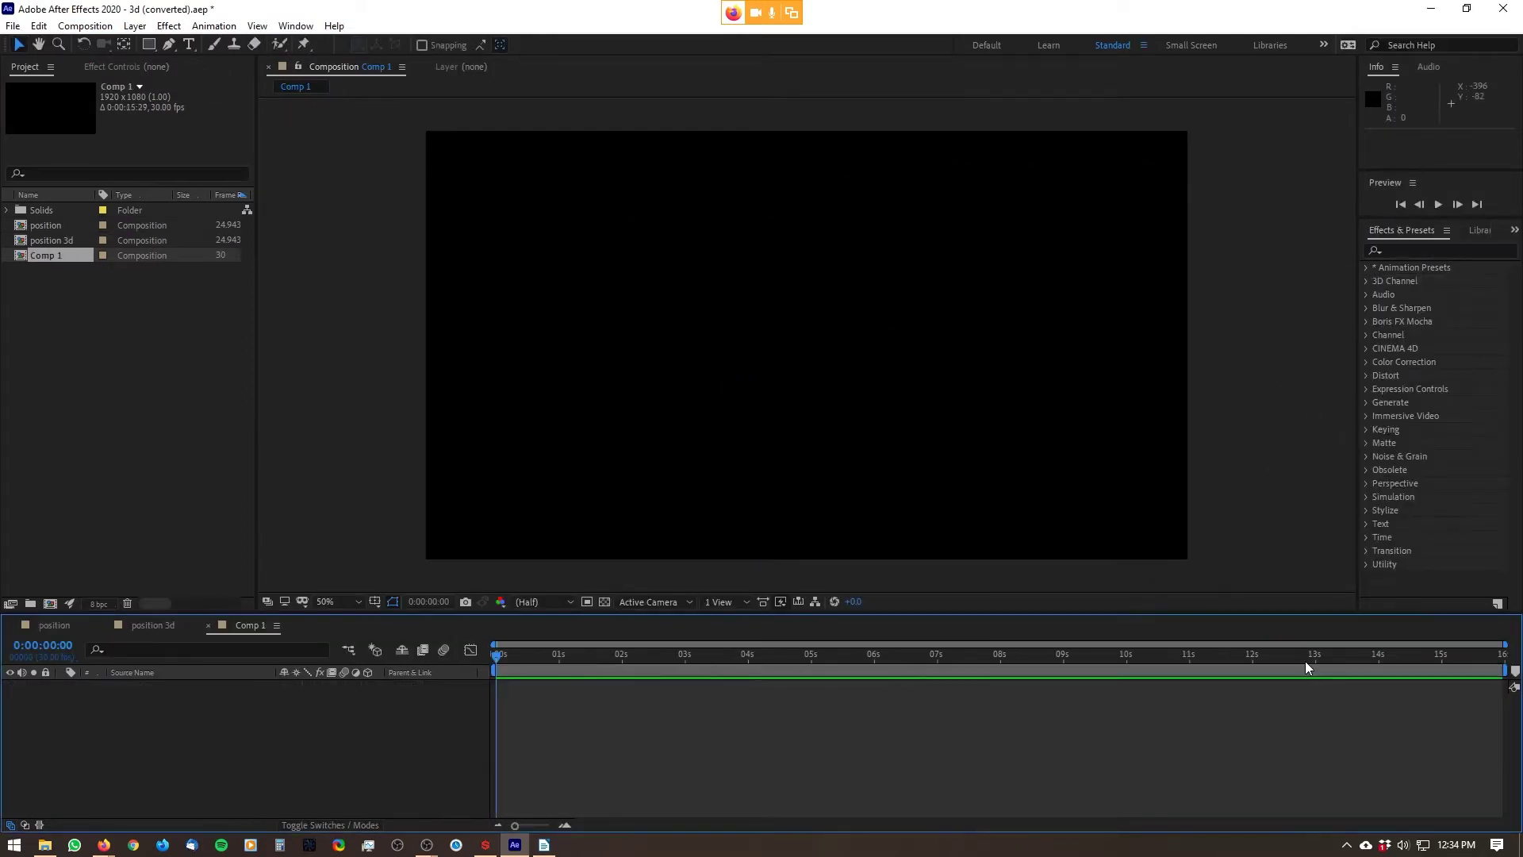
- Add a royal blue solid layer 300 px wide and 300 px high to the new composition
left_click(135, 26)
mouse_move(143, 48)
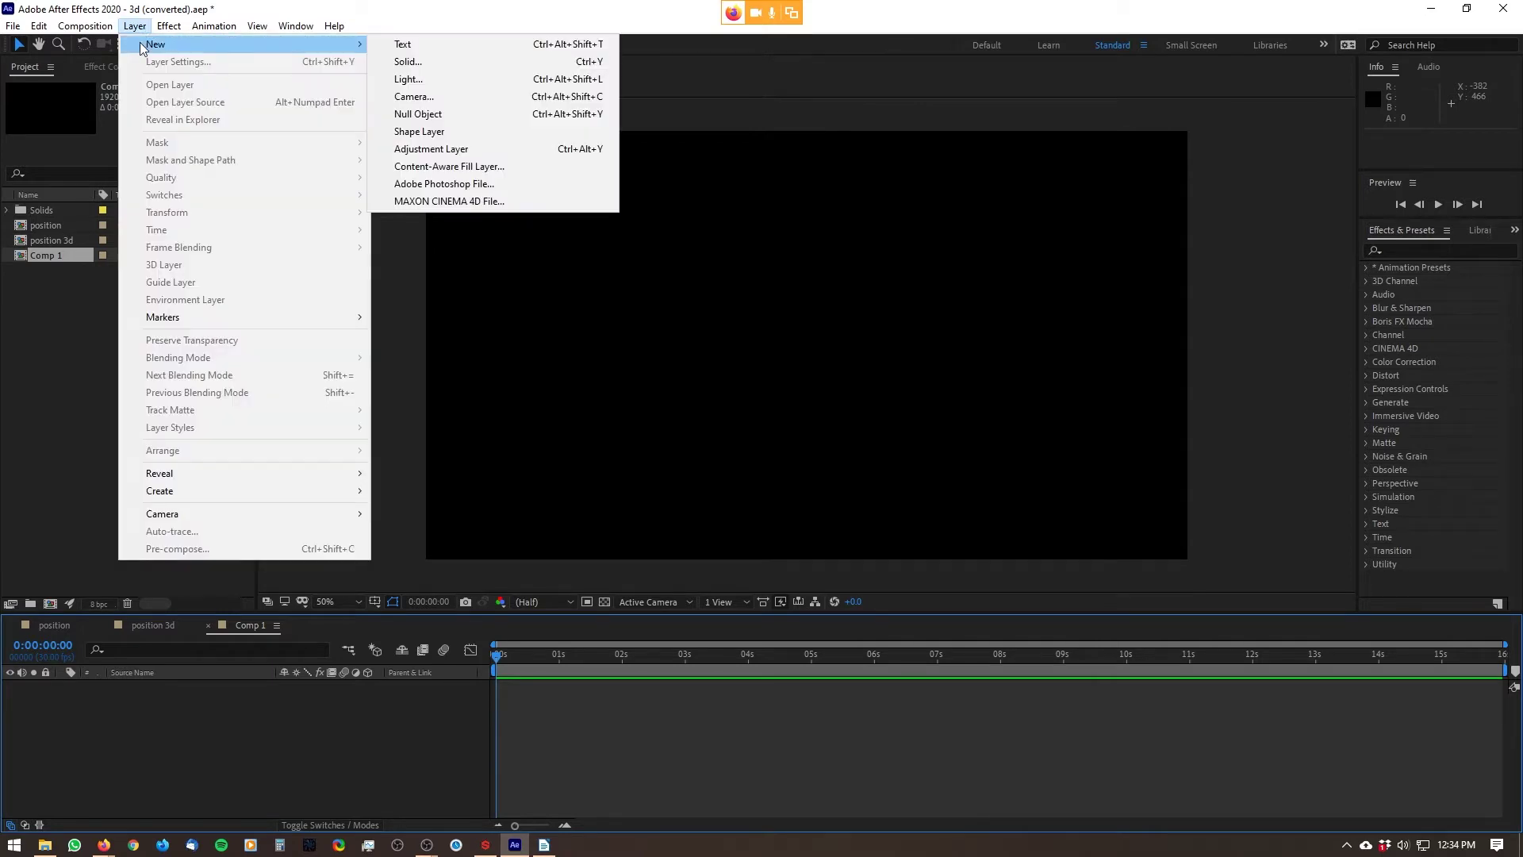
left_click(406, 62)
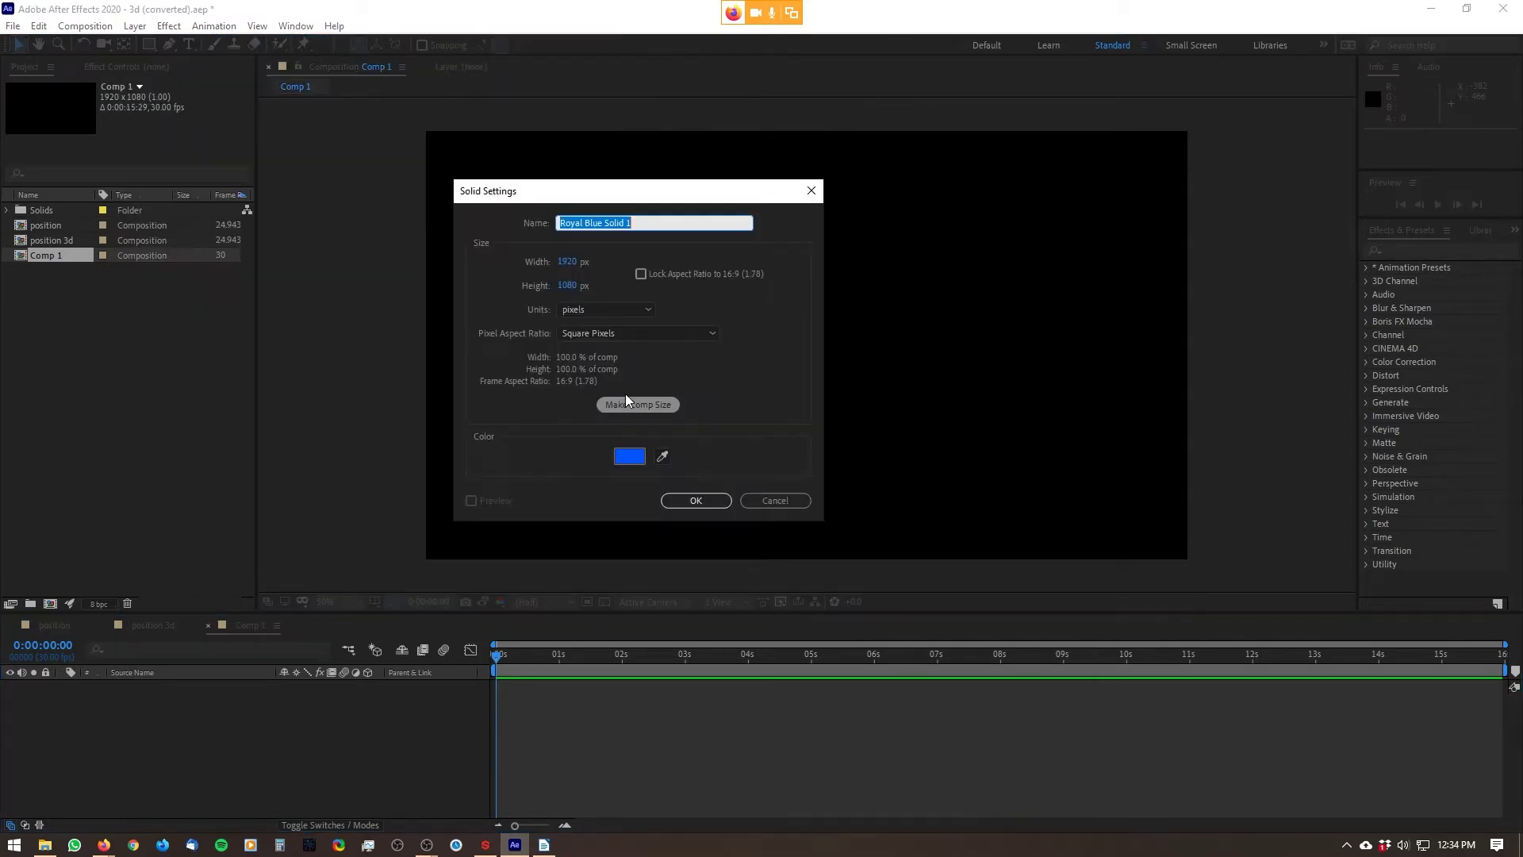
left_click(560, 261)
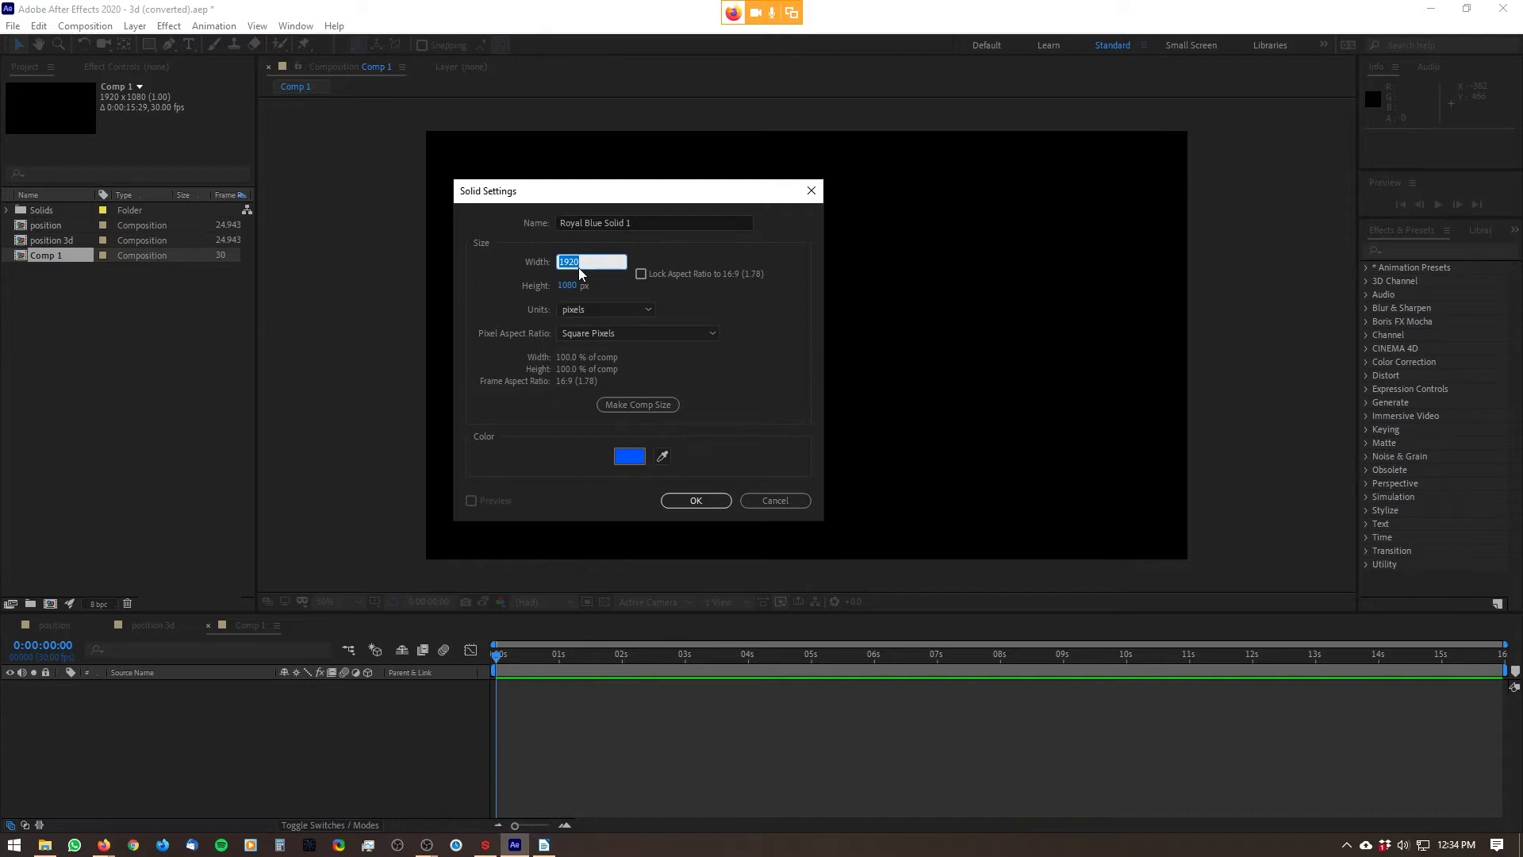
type("300")
key("Tab")
left_click(563, 284)
type("300")
key("Return")
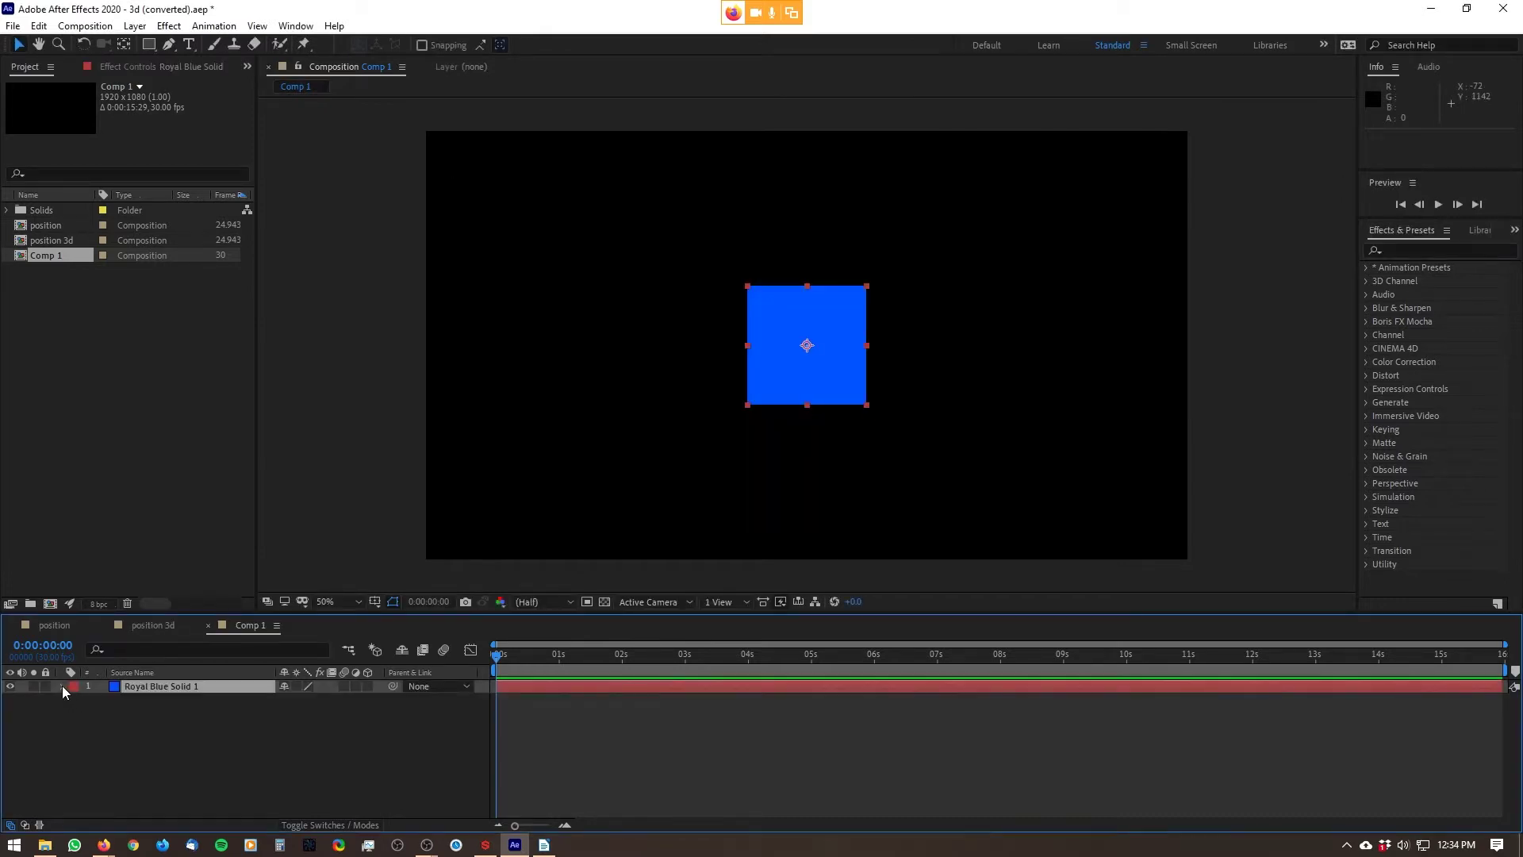
- Reveal the blue solid's Transform properties and examine Anchor Point, Position and Scale
left_click(61, 685)
left_click(76, 701)
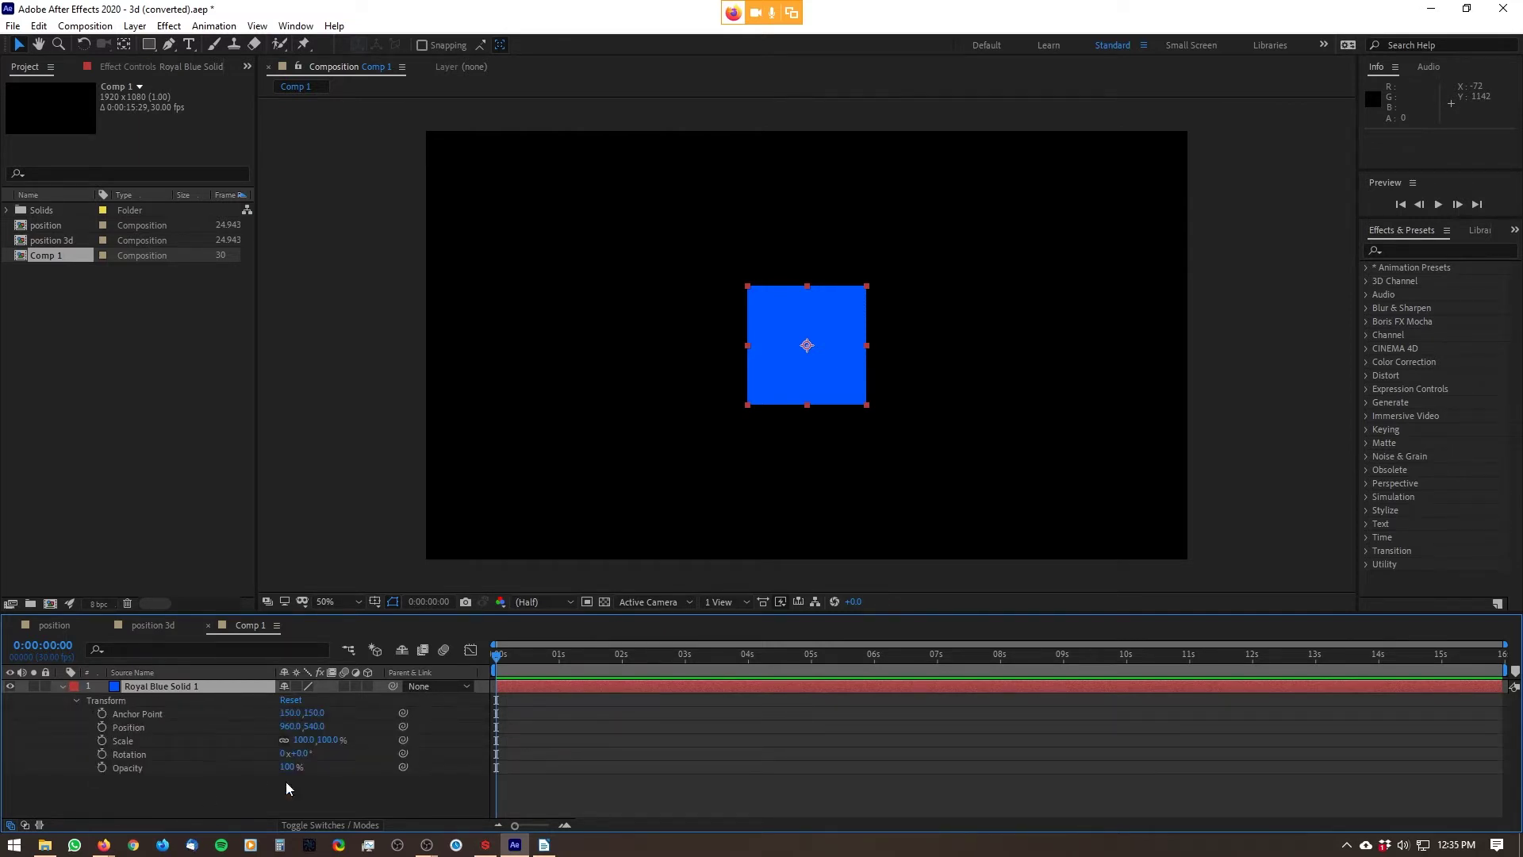
left_click(227, 806)
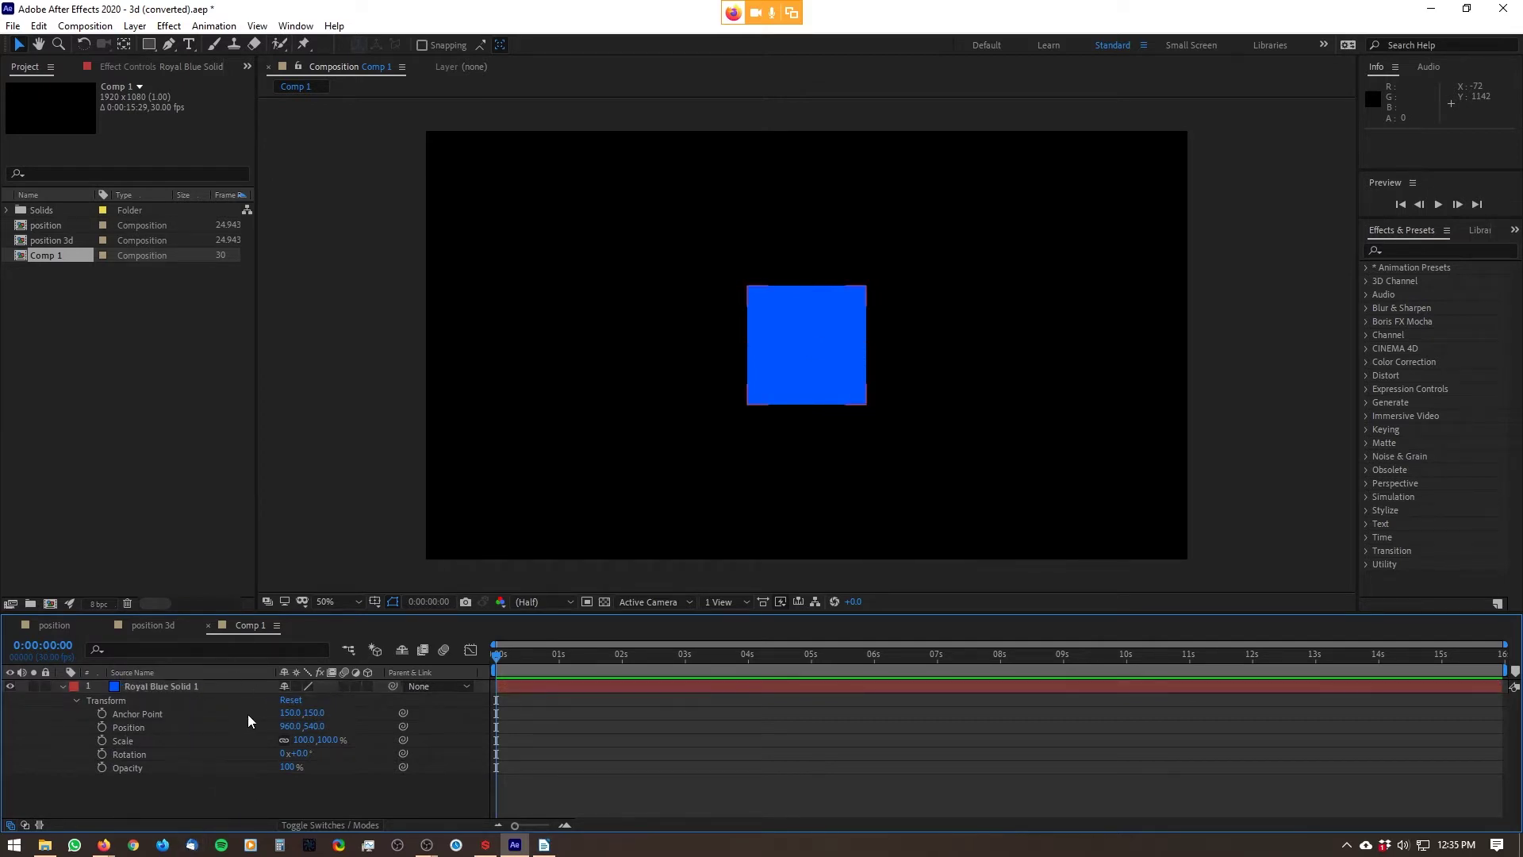
left_click(212, 716)
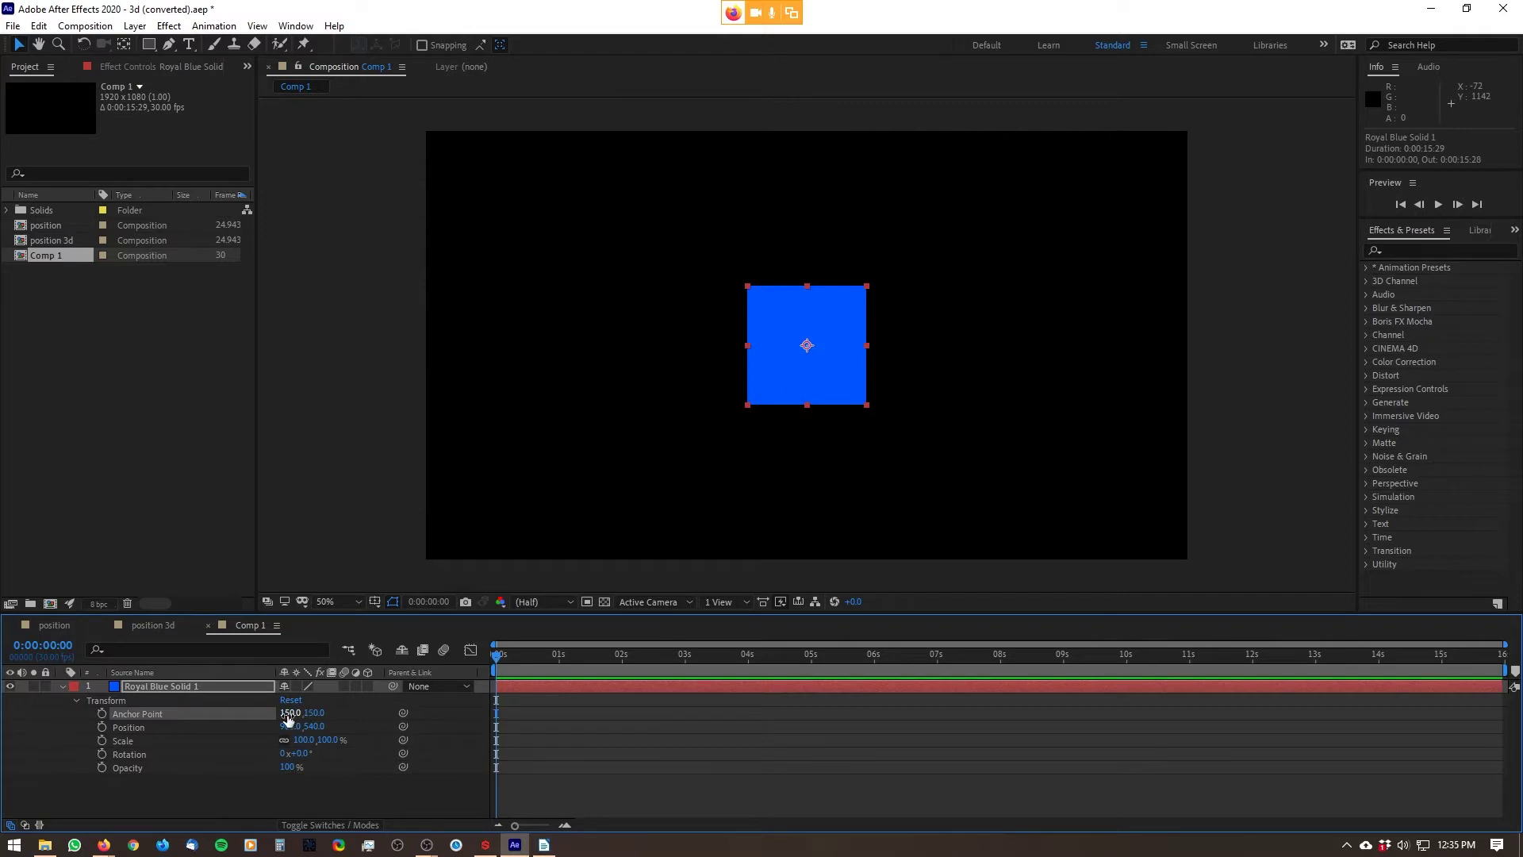
left_click(229, 727)
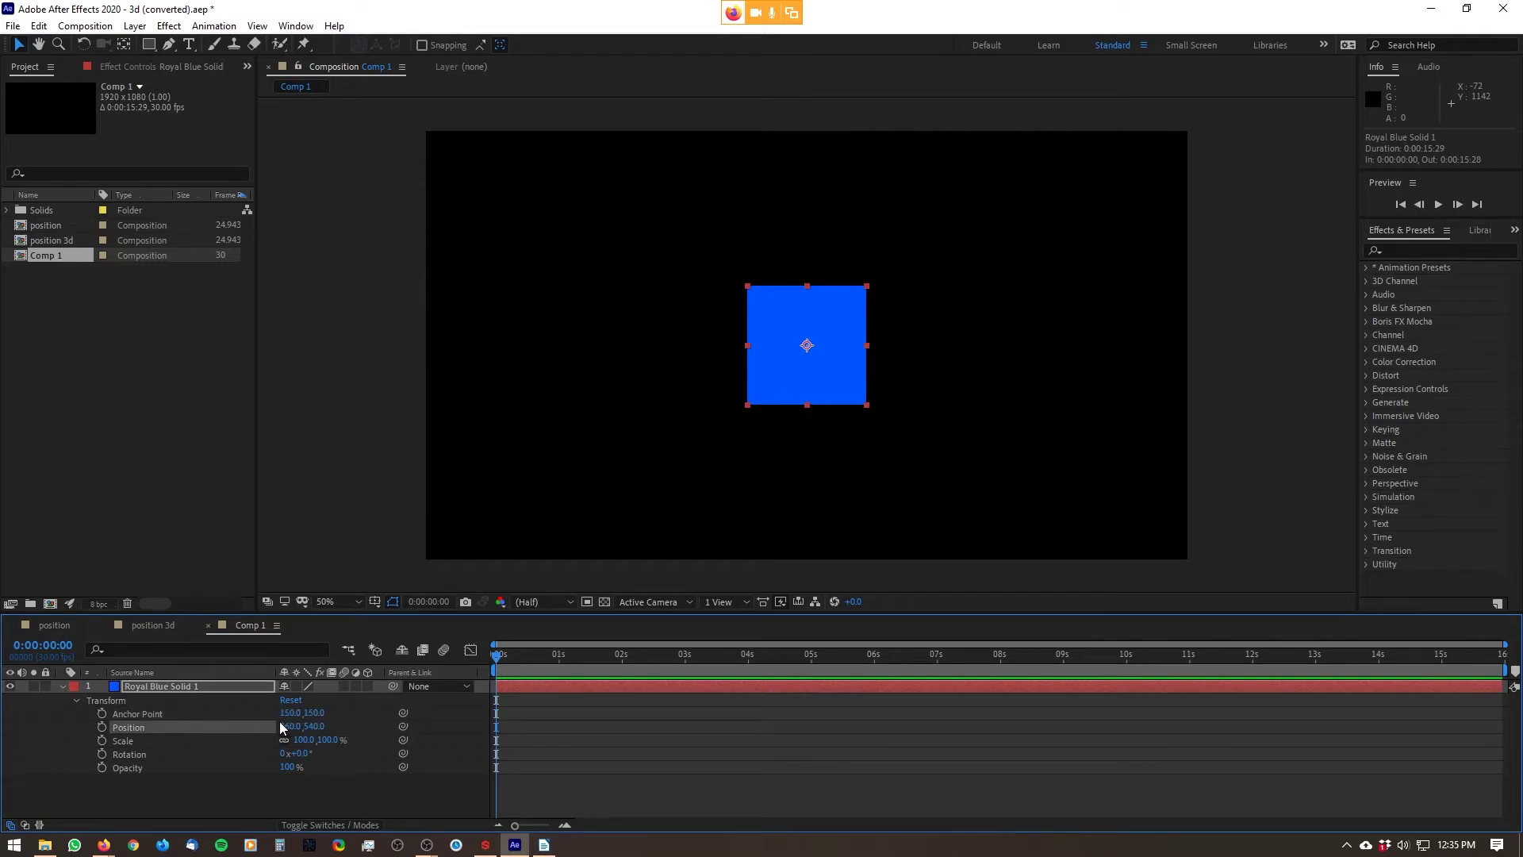
left_click(222, 741)
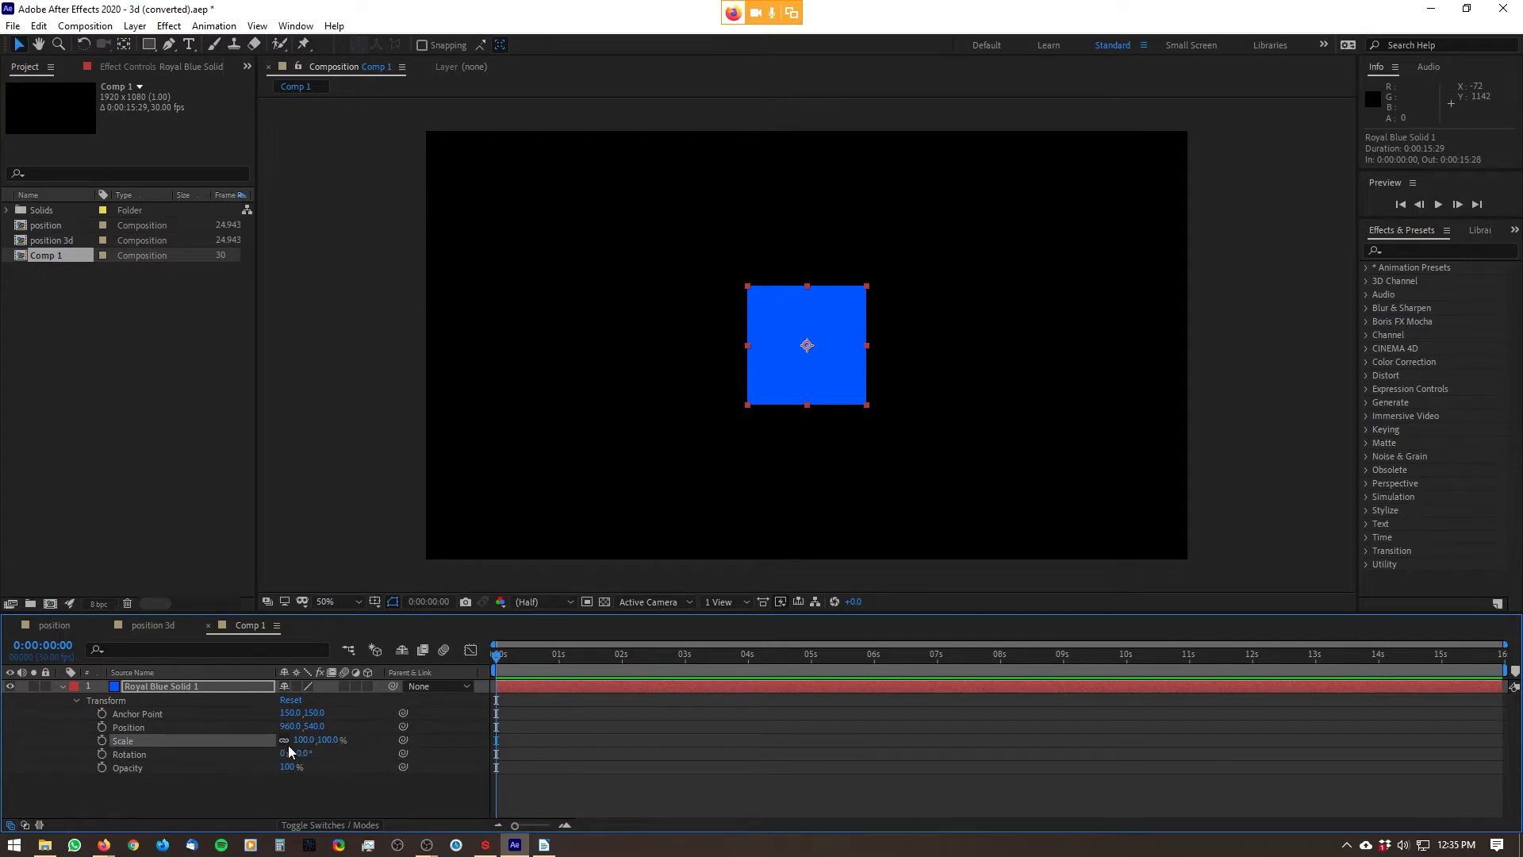
- Try rotating the blue solid with its Rotation value, then undo the rotation
left_click(232, 754)
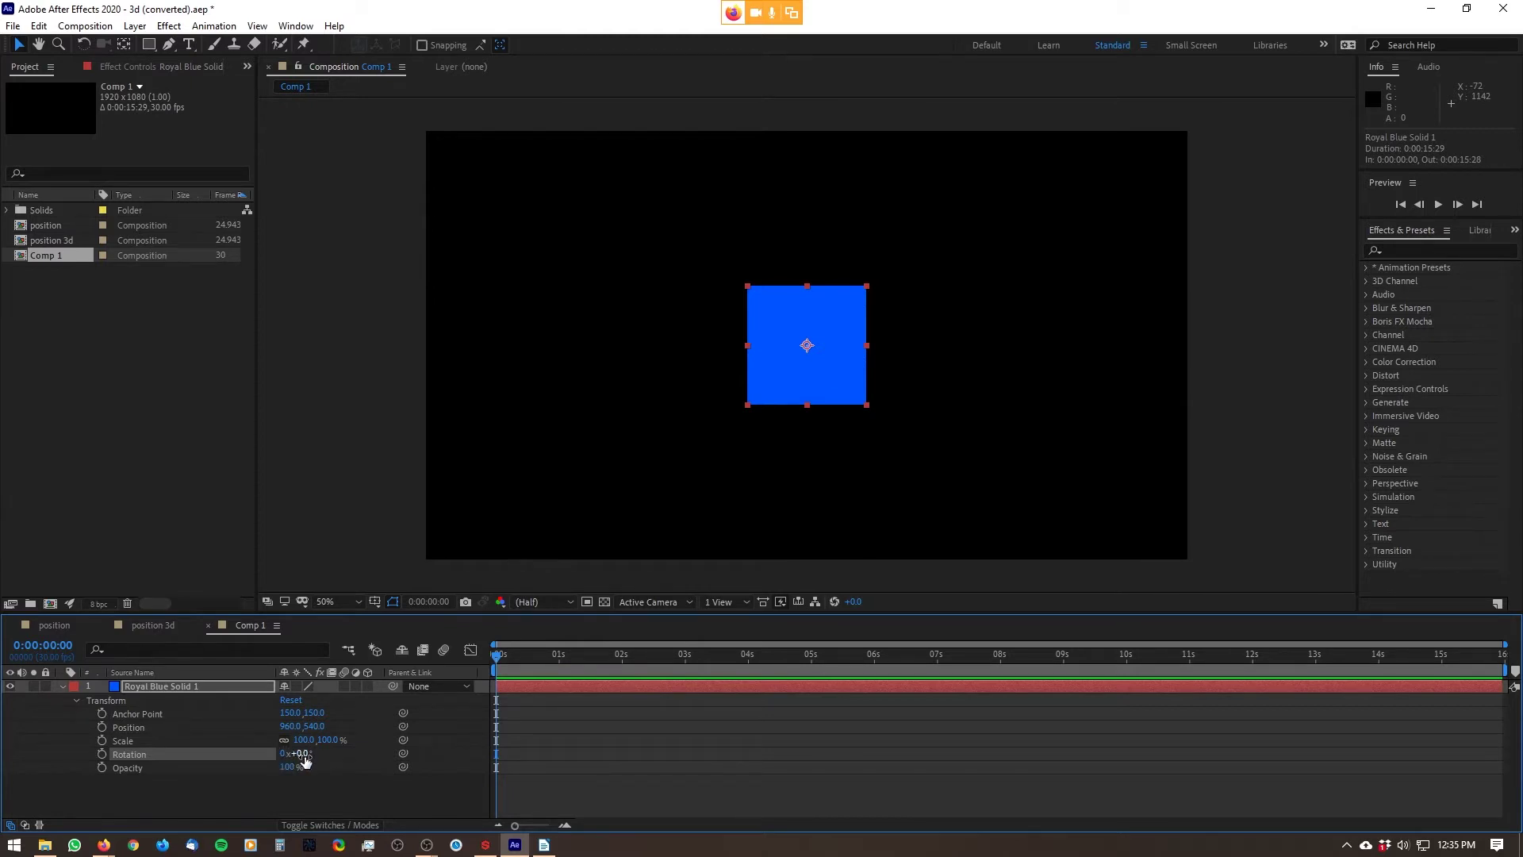
left_click_drag(307, 754, 780, 760)
key("ctrl+z")
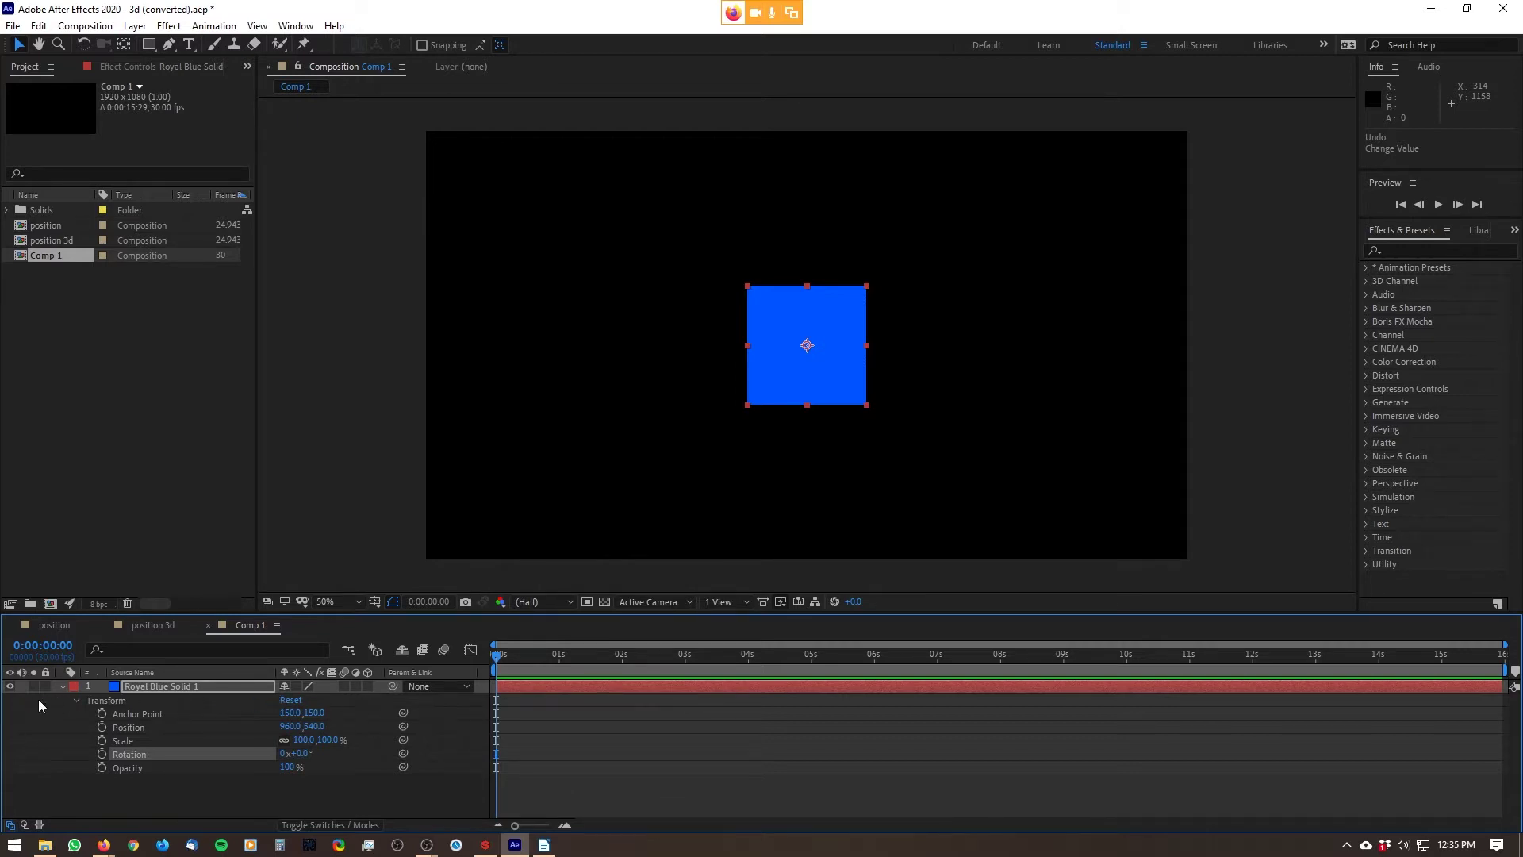
- Make the blue solid a 3D layer and enlarge the timeline area to show all its transform properties
left_click(368, 686)
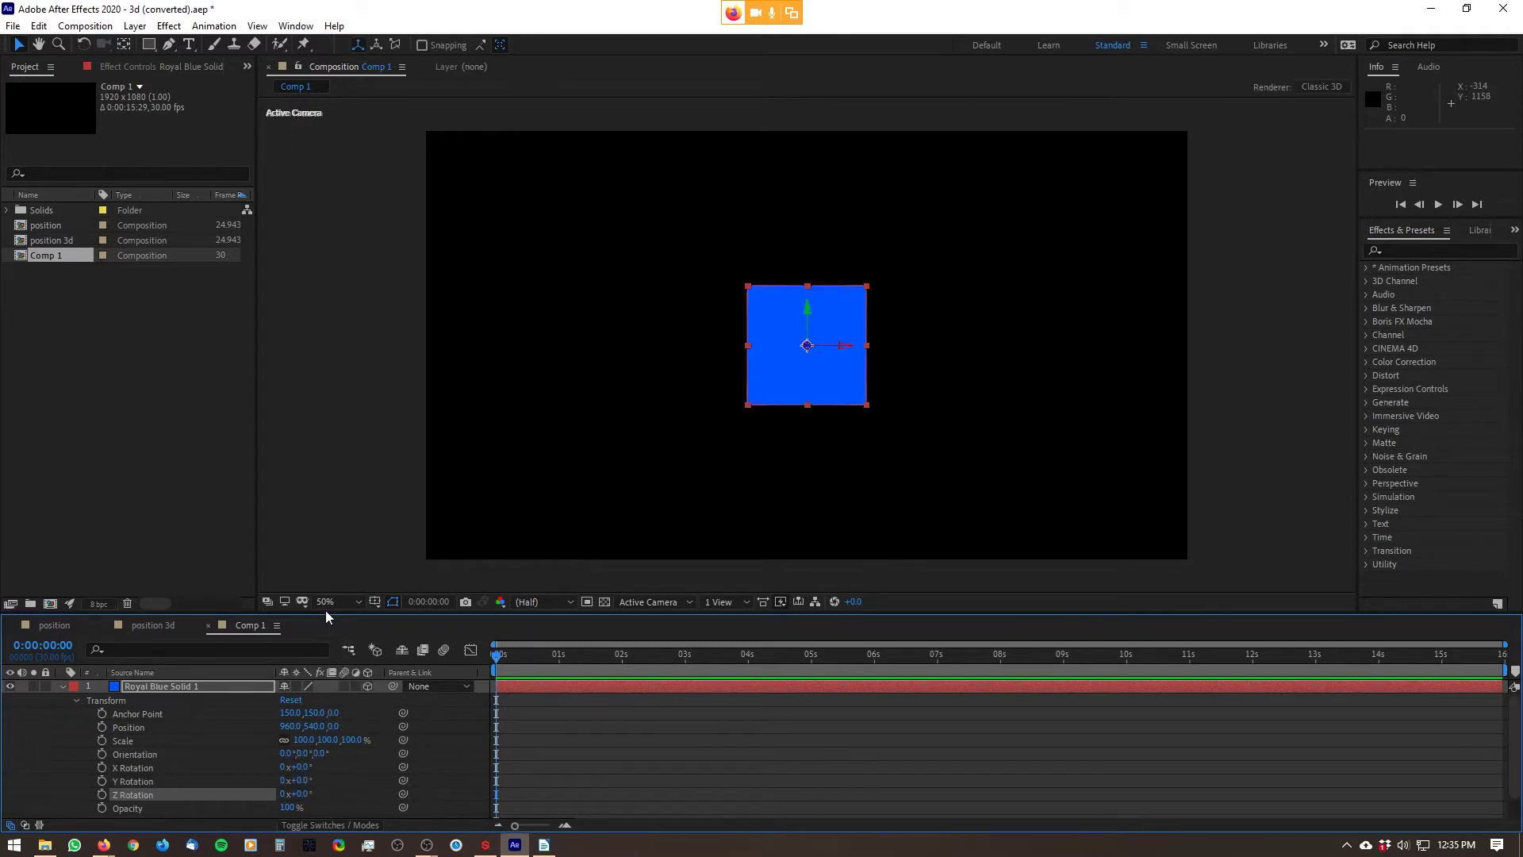
left_click_drag(325, 612, 326, 555)
left_click(369, 631)
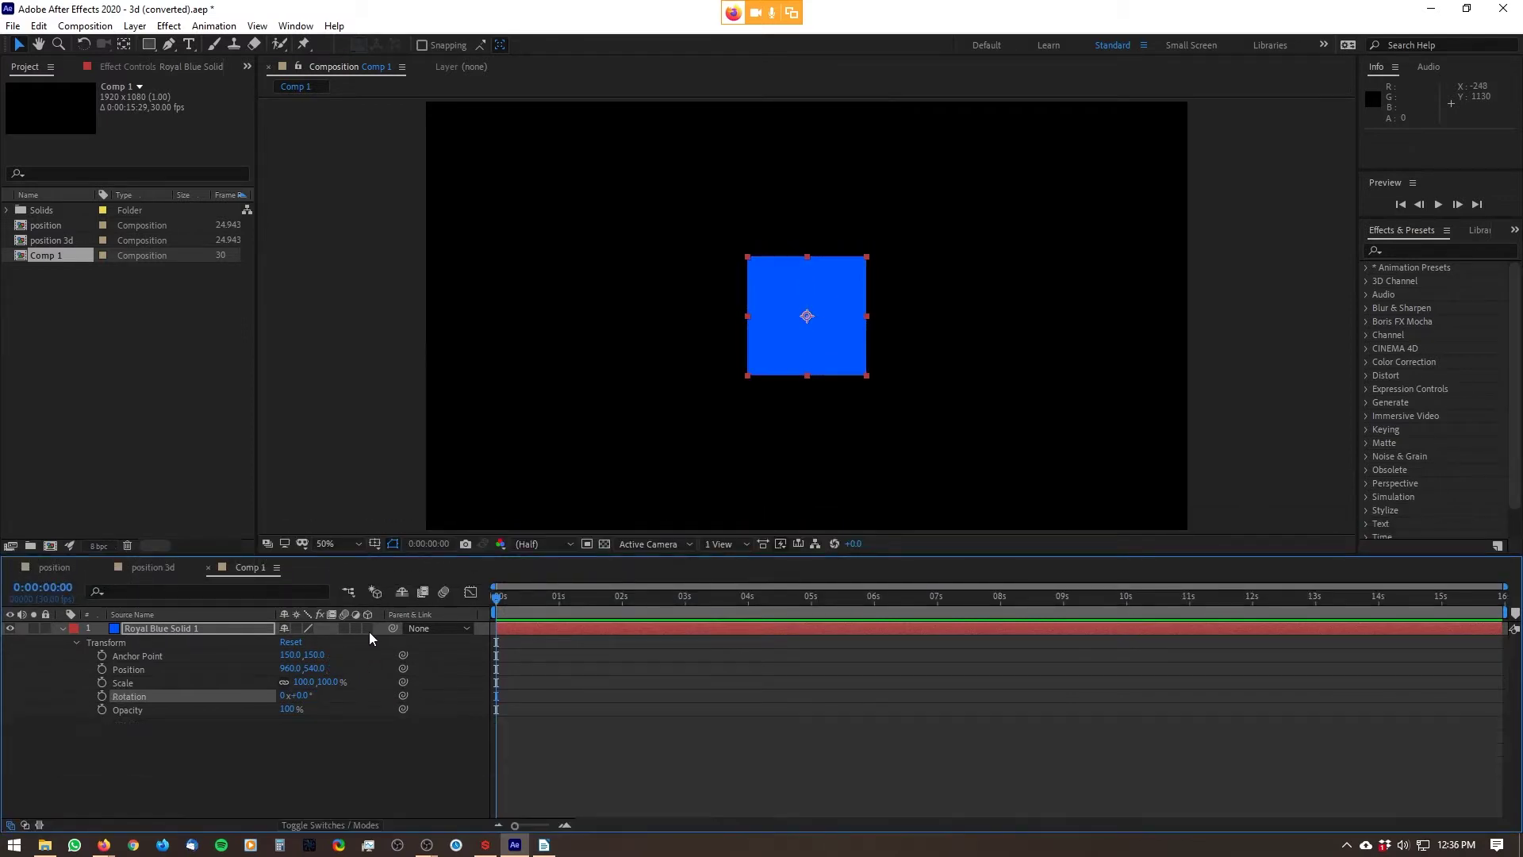
left_click(369, 632)
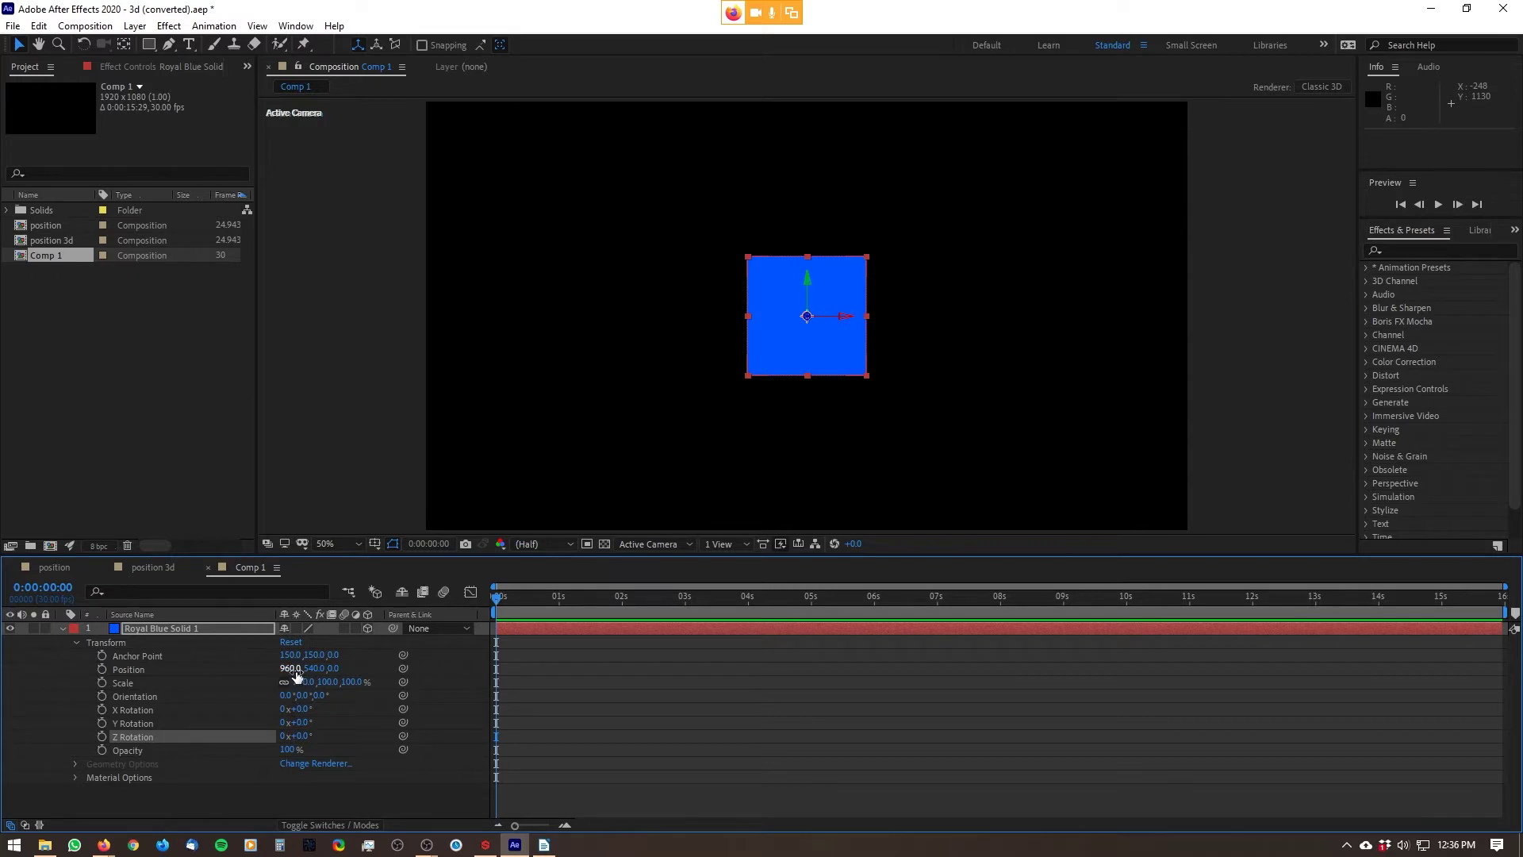
- Try different Z positions for the blue solid, up to about 2798, and set the Z position to 0
left_click_drag(331, 668, 3, 690)
left_click_drag(1519, 379, 740, 544)
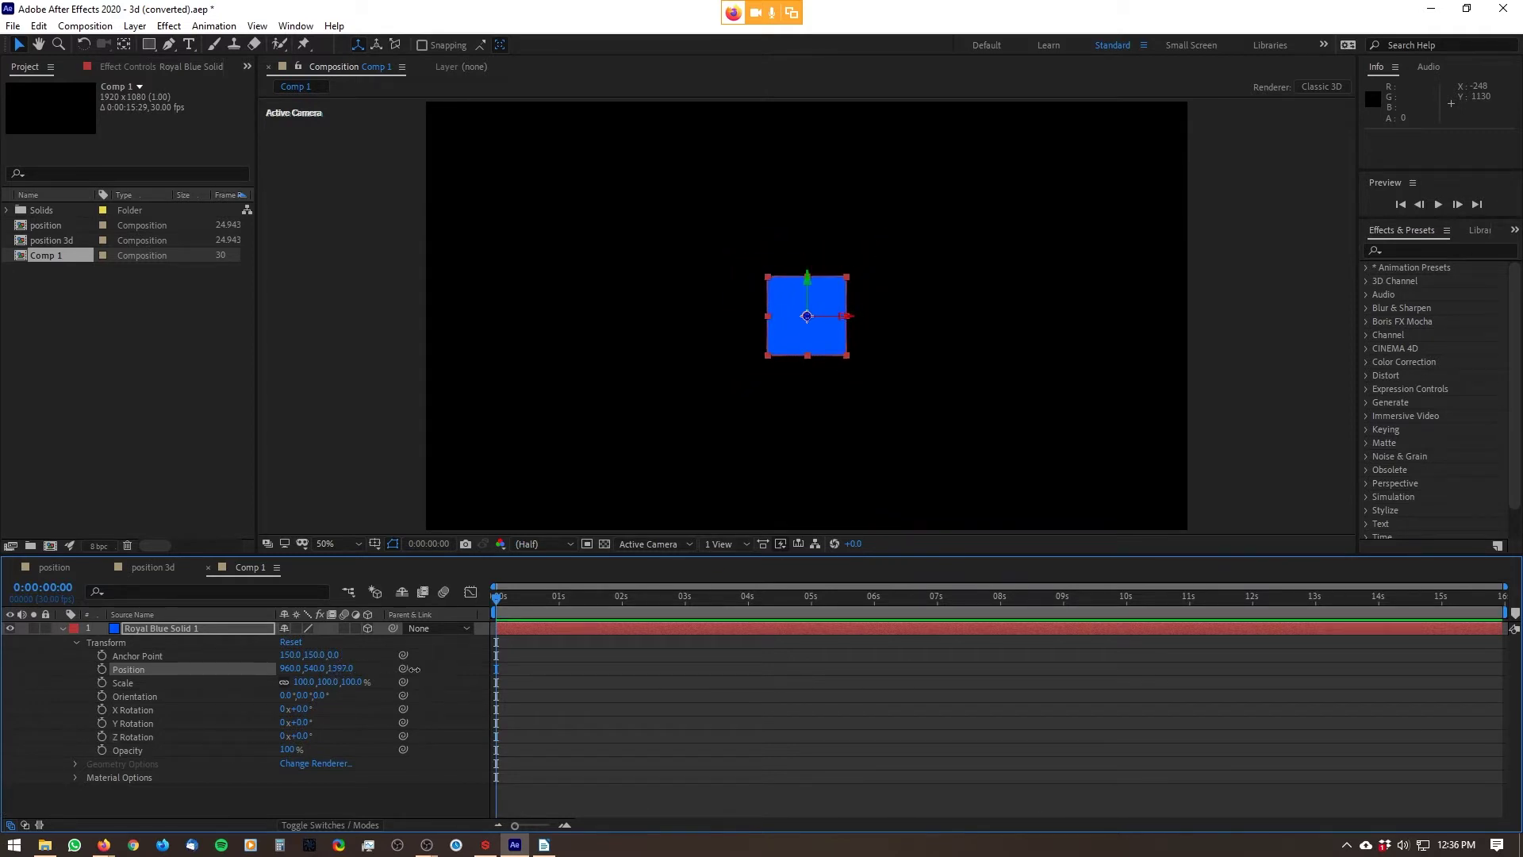
left_click_drag(414, 670, 786, 656)
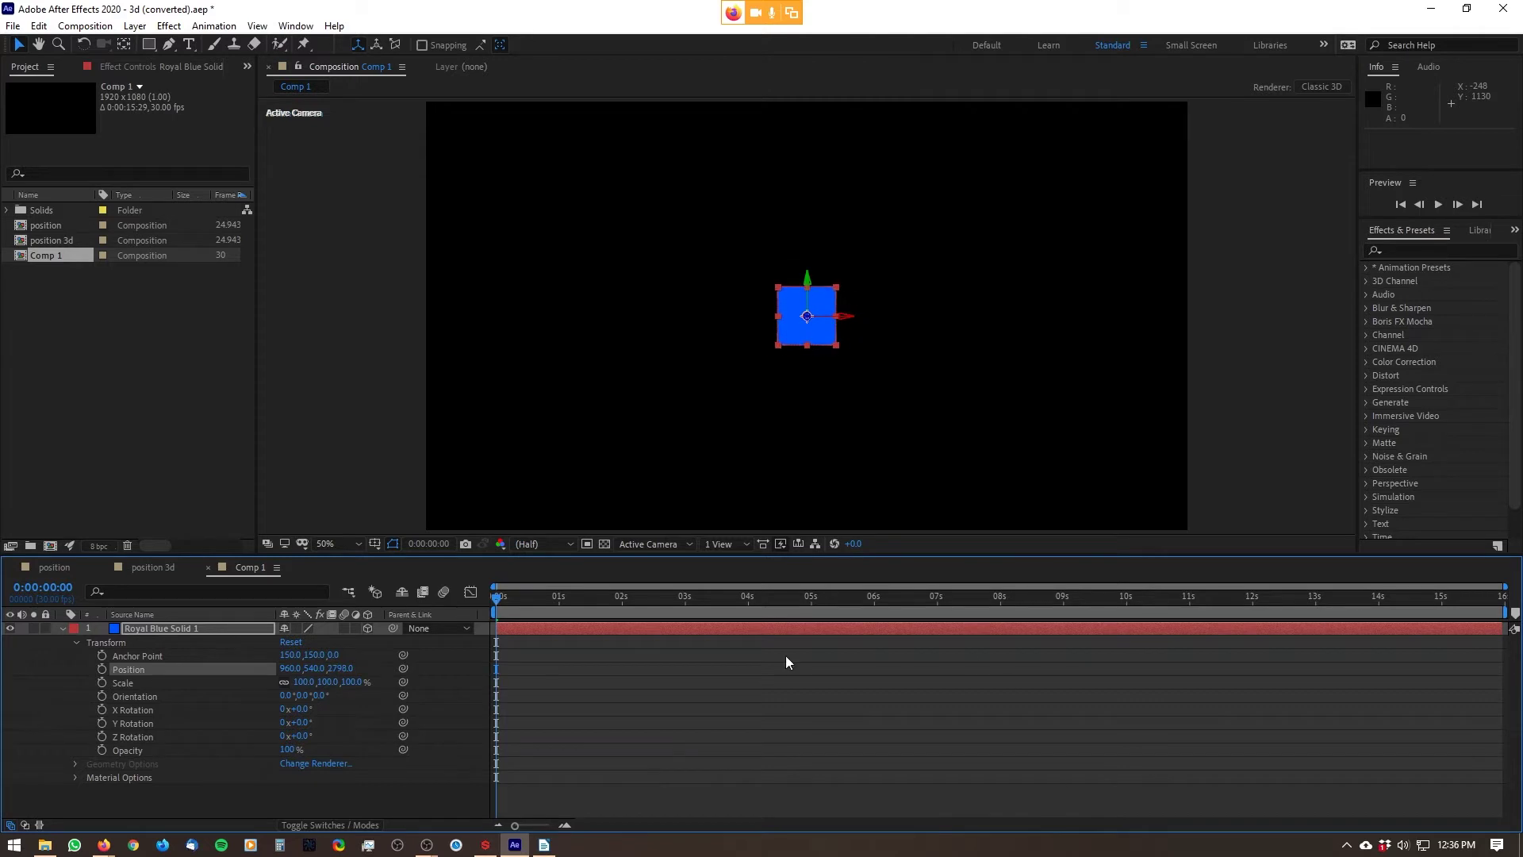
left_click(342, 669)
type("0")
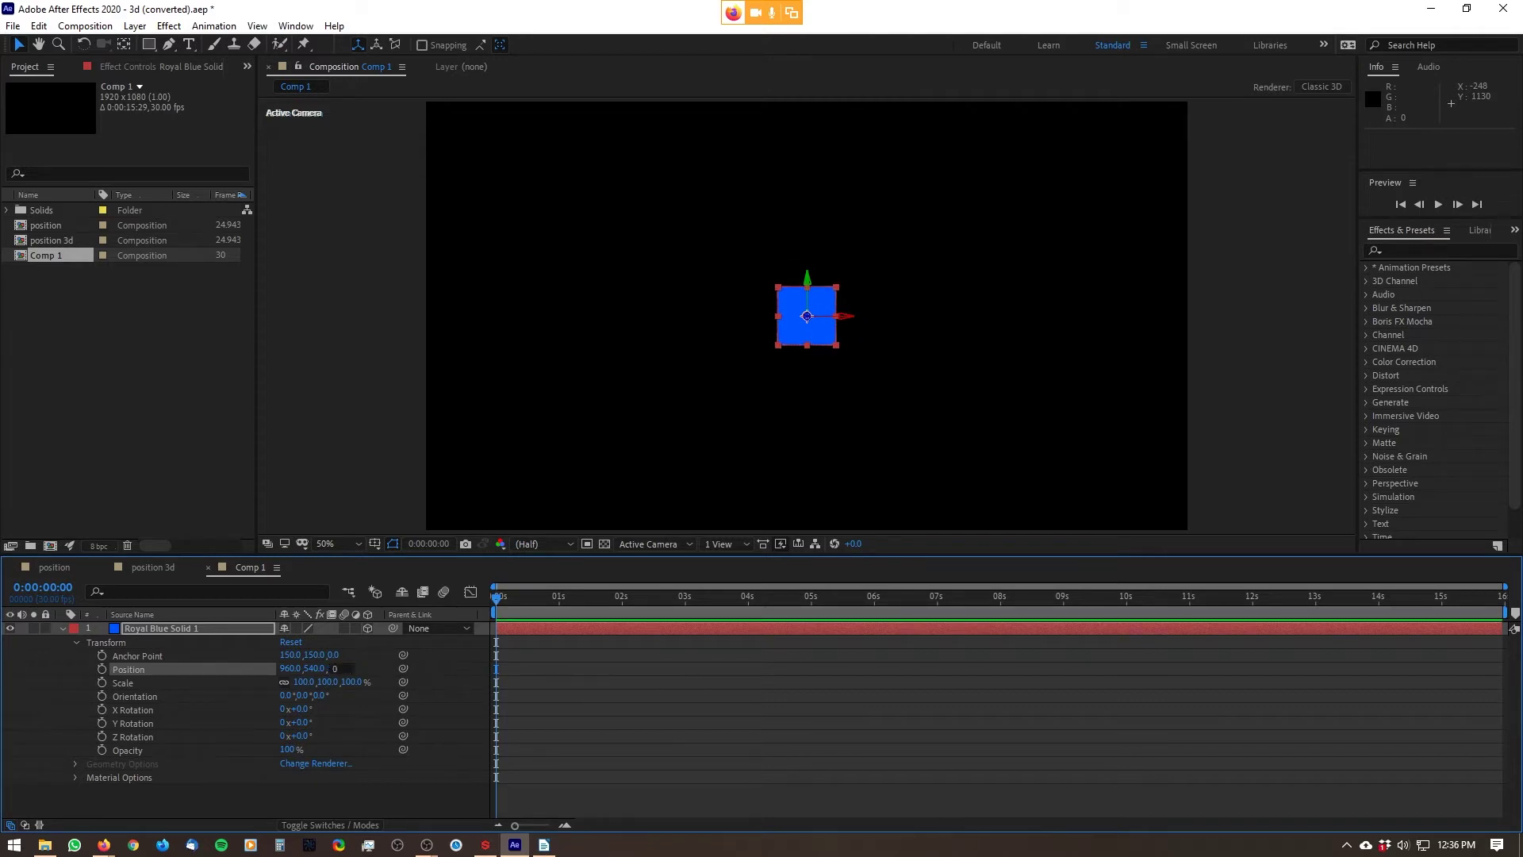
key("Return")
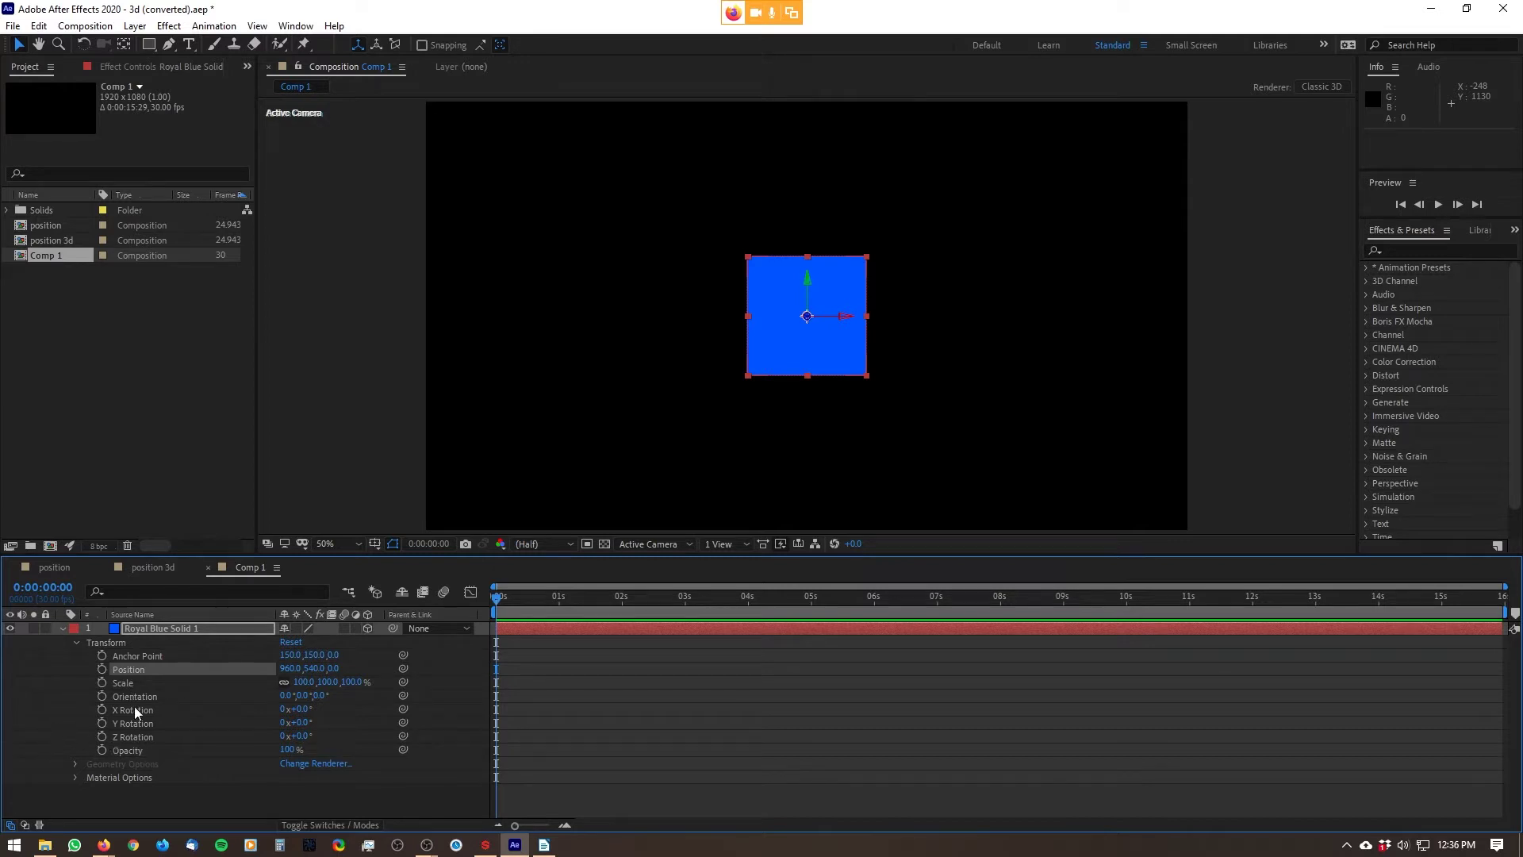
- Examine the blue solid's Orientation property and its separate X, Y and Z Rotation properties
left_click(160, 696)
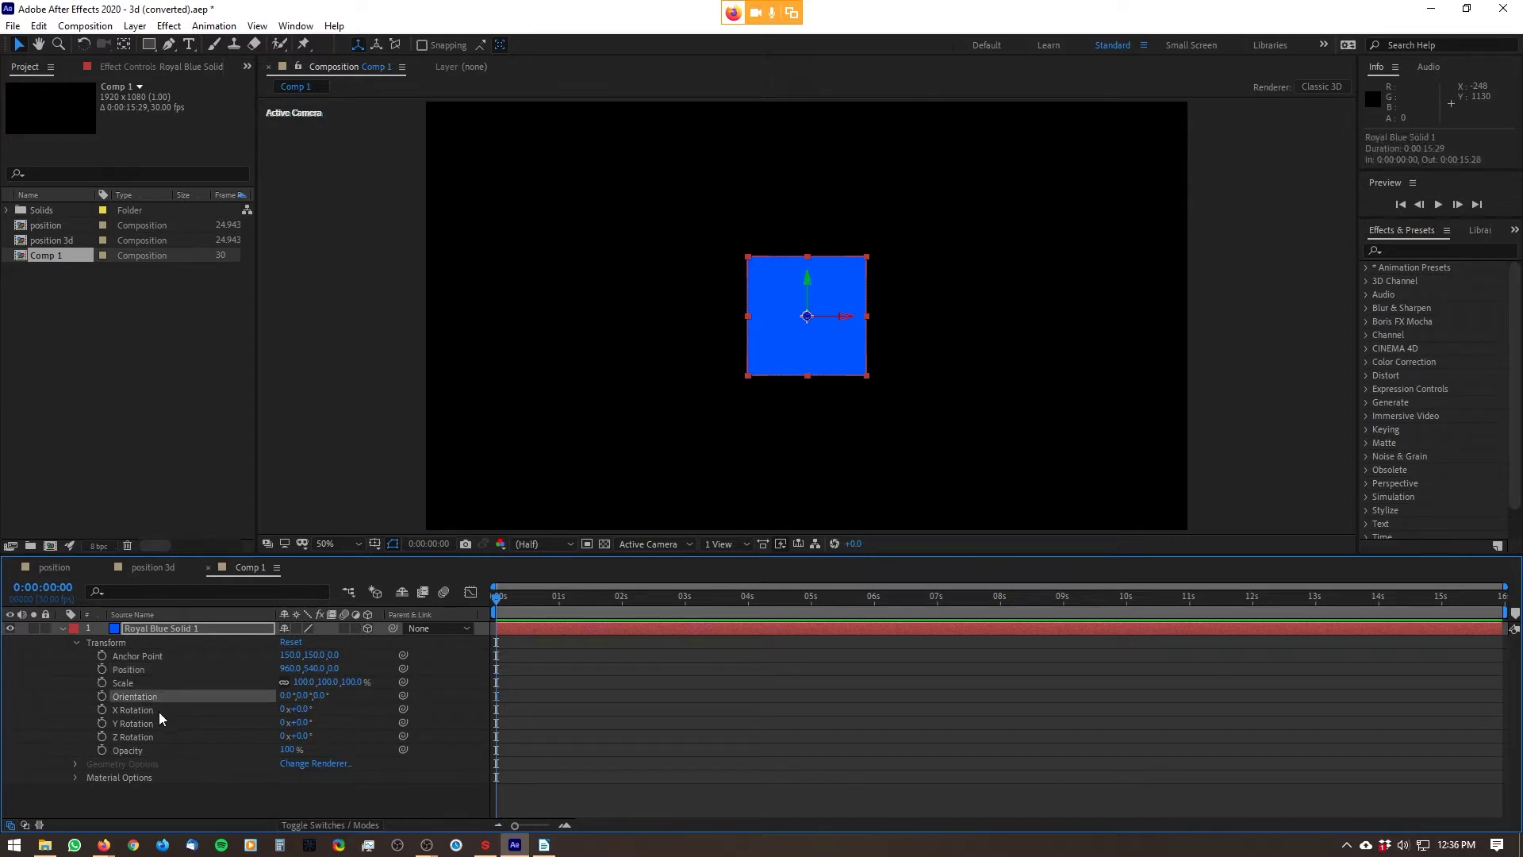
left_click(164, 710)
left_click(177, 723)
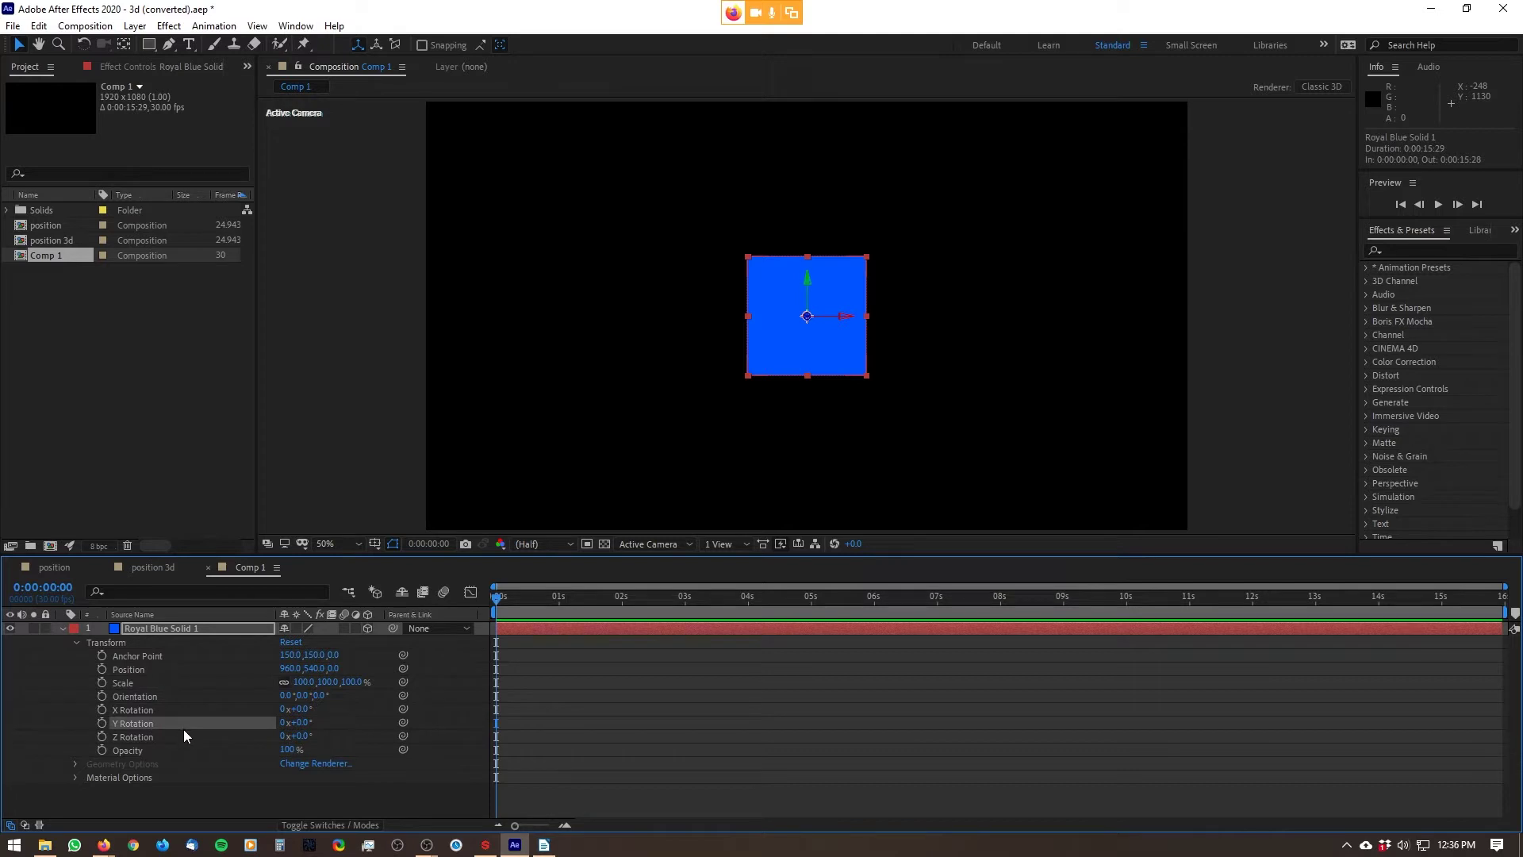
left_click(186, 735)
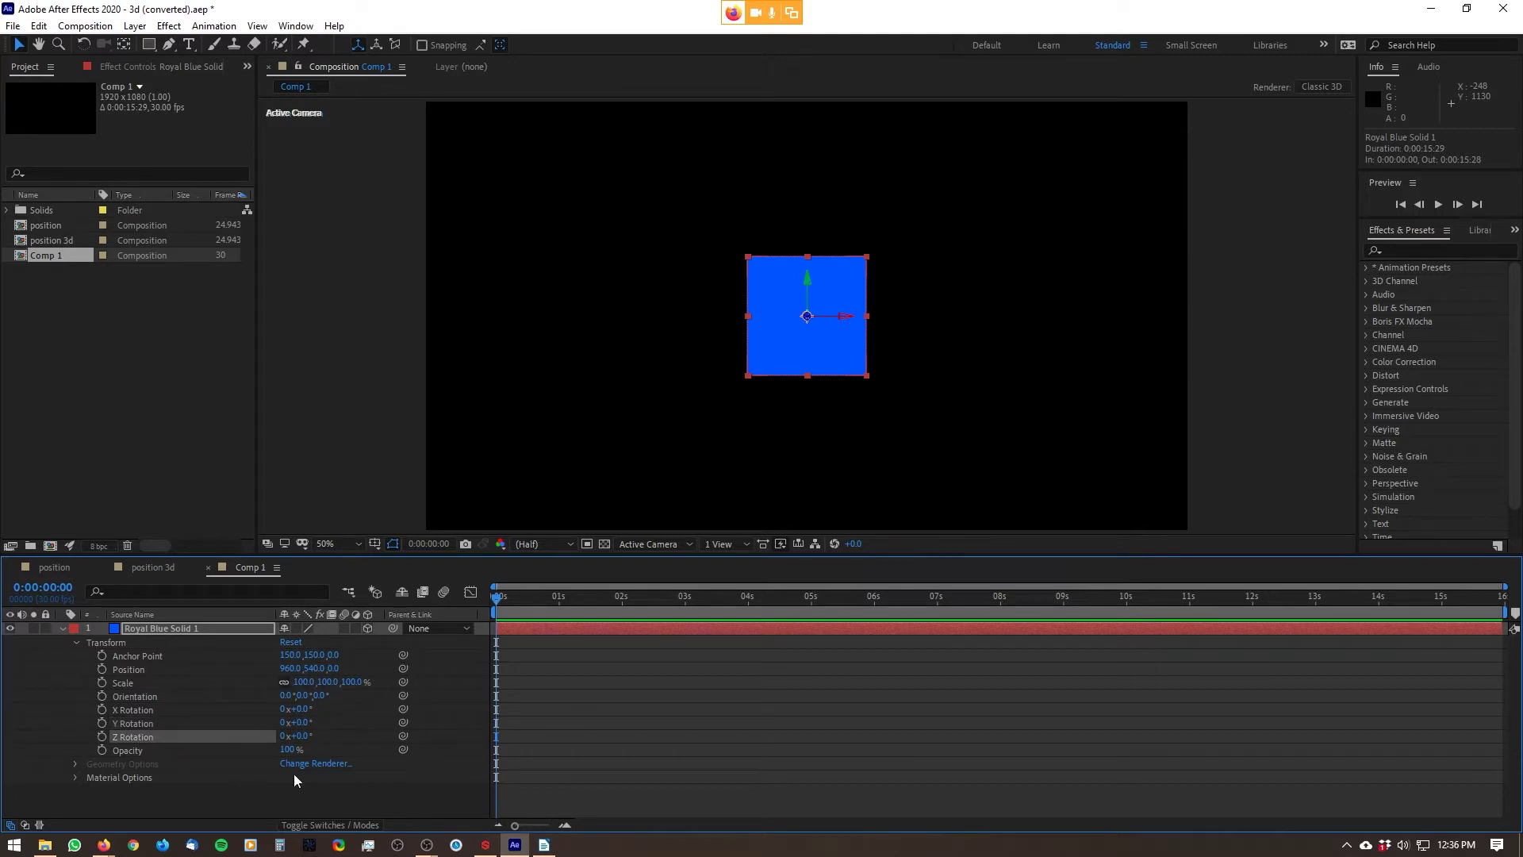
left_click(231, 696)
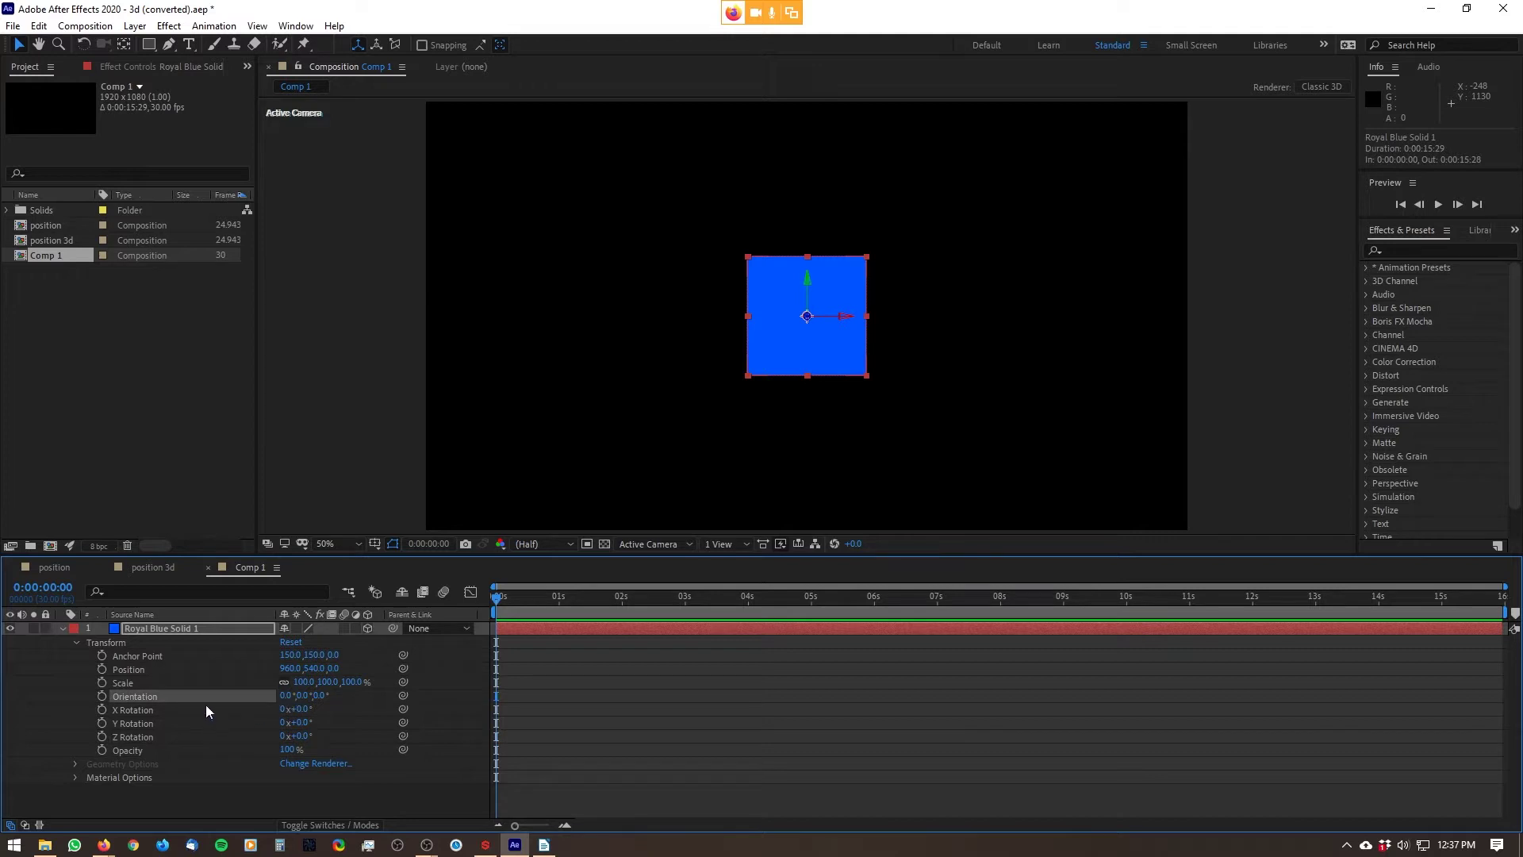
left_click(179, 709)
left_click(175, 723)
left_click(178, 735)
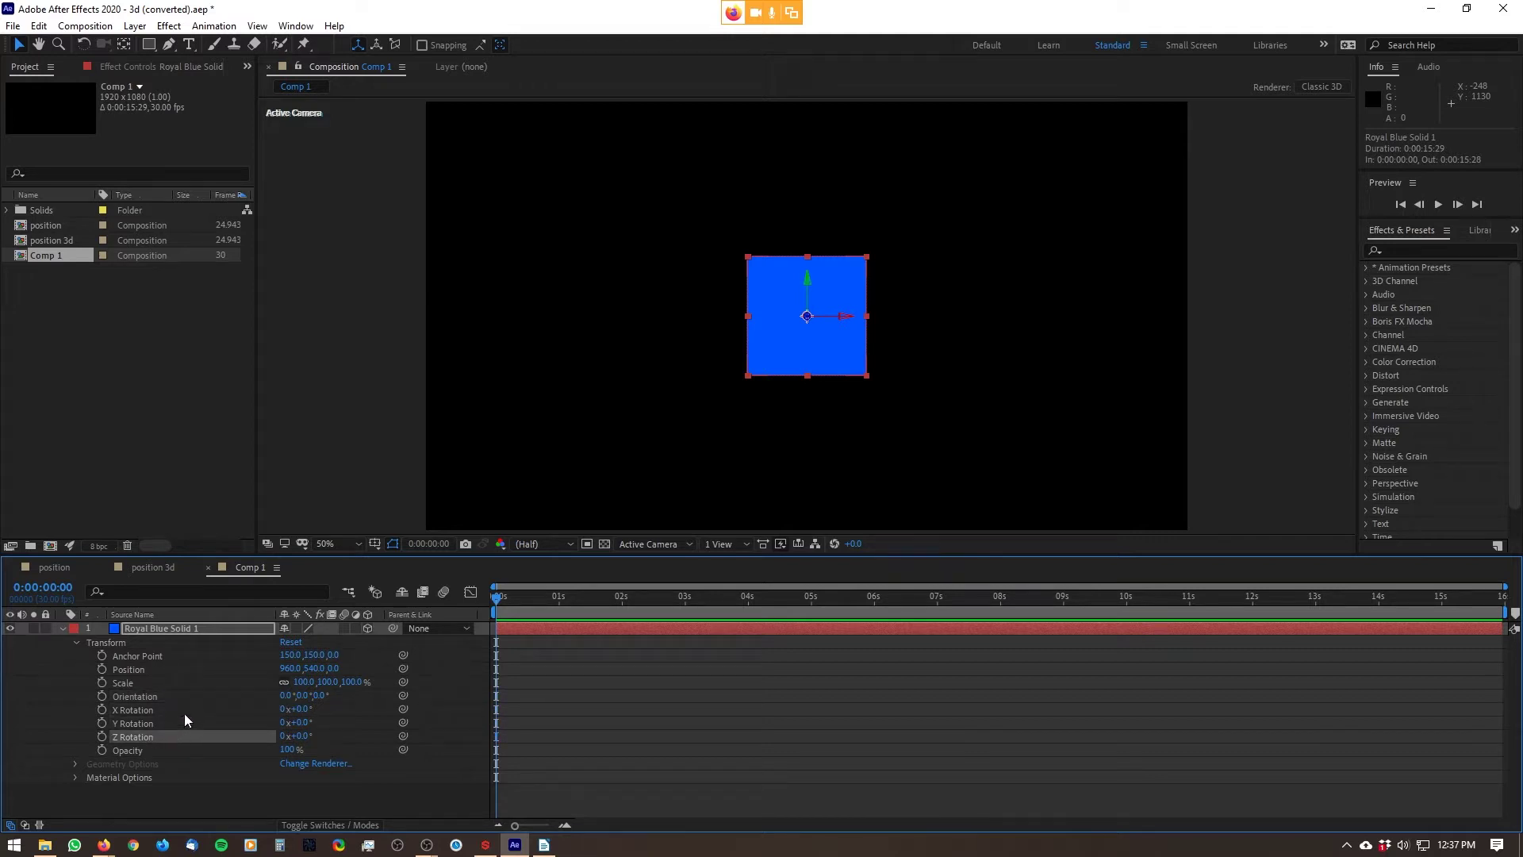
- Try changing the blue solid's Orientation to about 55°, 70° and 88° on its three axes, and undo the changes
left_click_drag(287, 695, 339, 697)
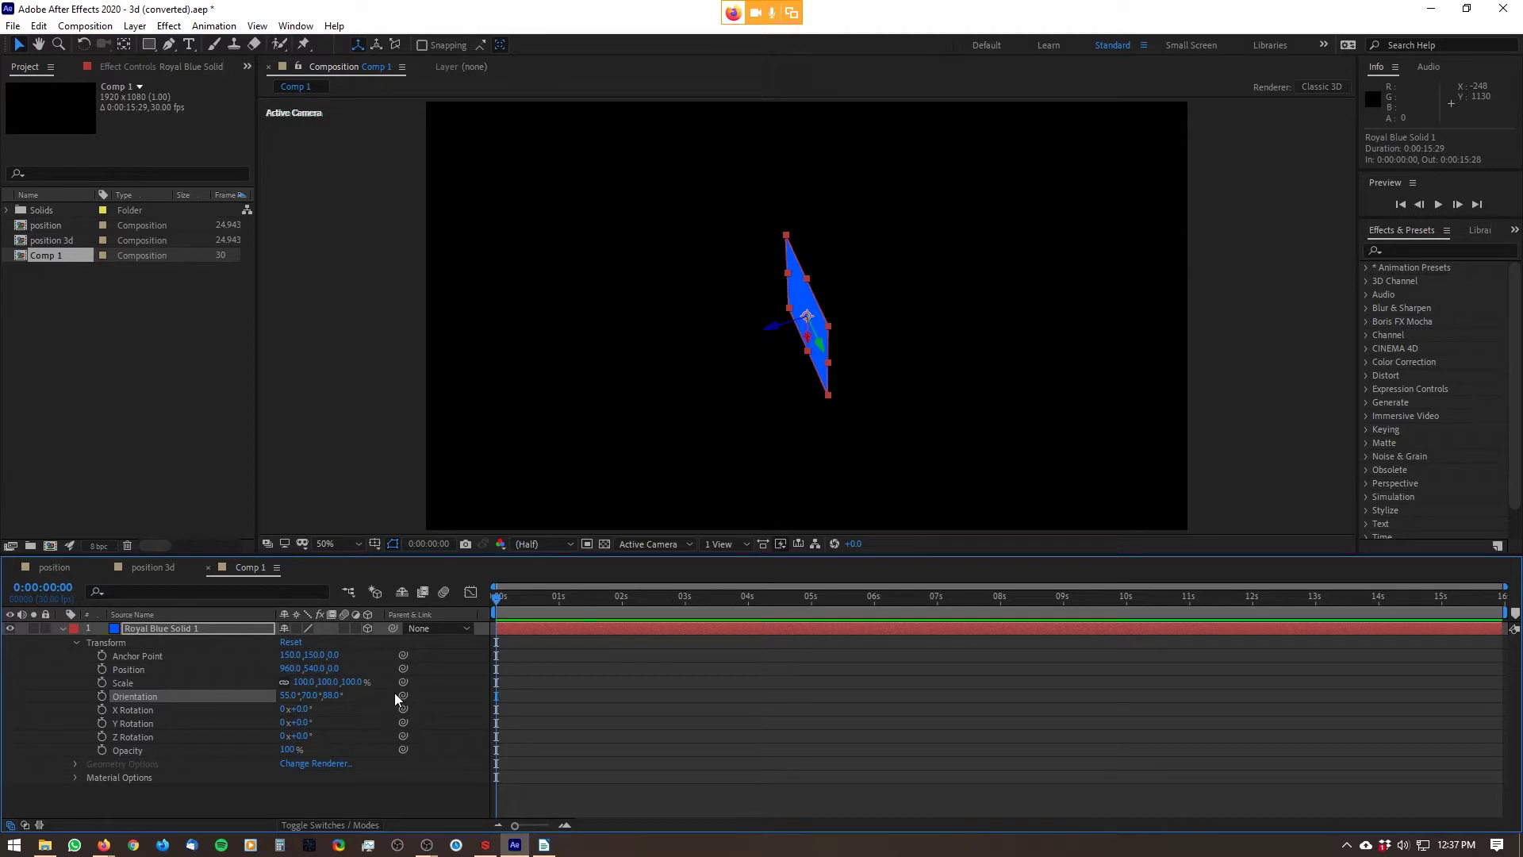
key("ctrl+z")
key("ctrl+z")
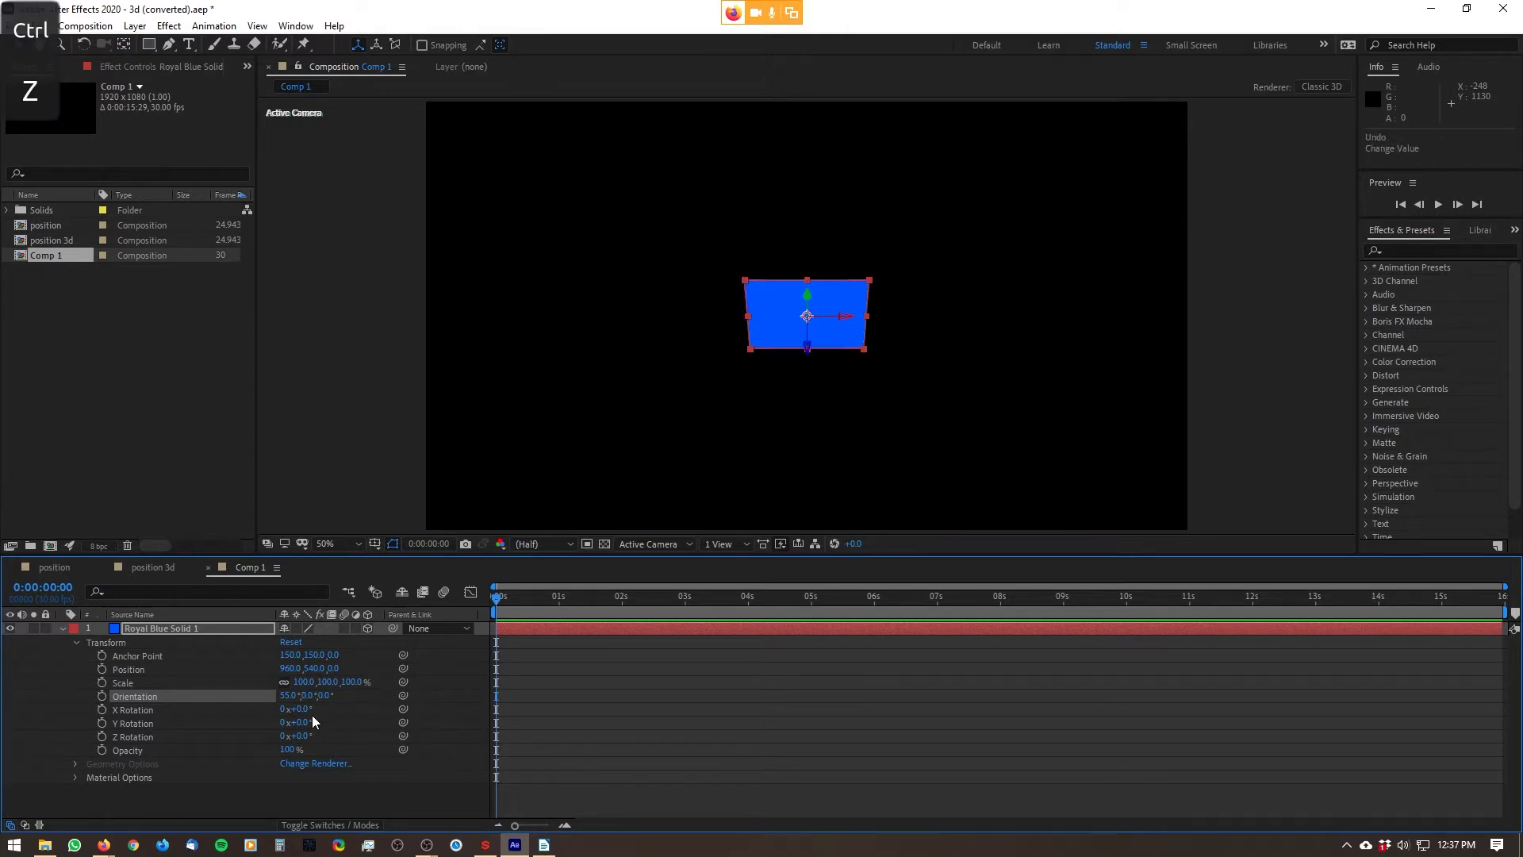
key("ctrl+z")
- Try rotating the blue solid with its X, Y and Z Rotation values, with about 57° on Z, and undo the rotations
left_click_drag(302, 709, 352, 735)
key("ctrl+z")
key("ctrl+z")
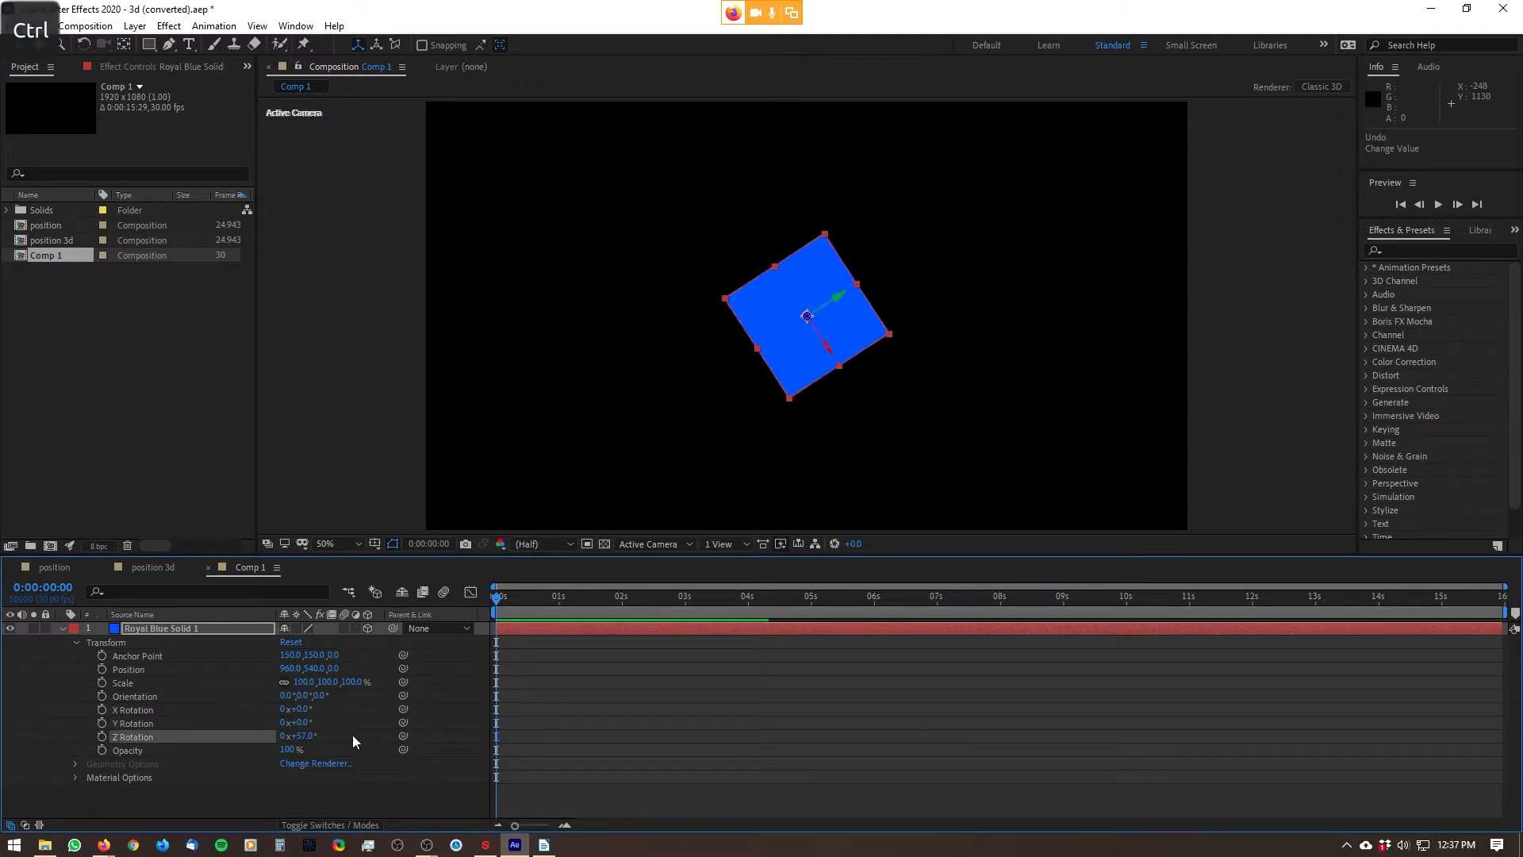
key("ctrl+z")
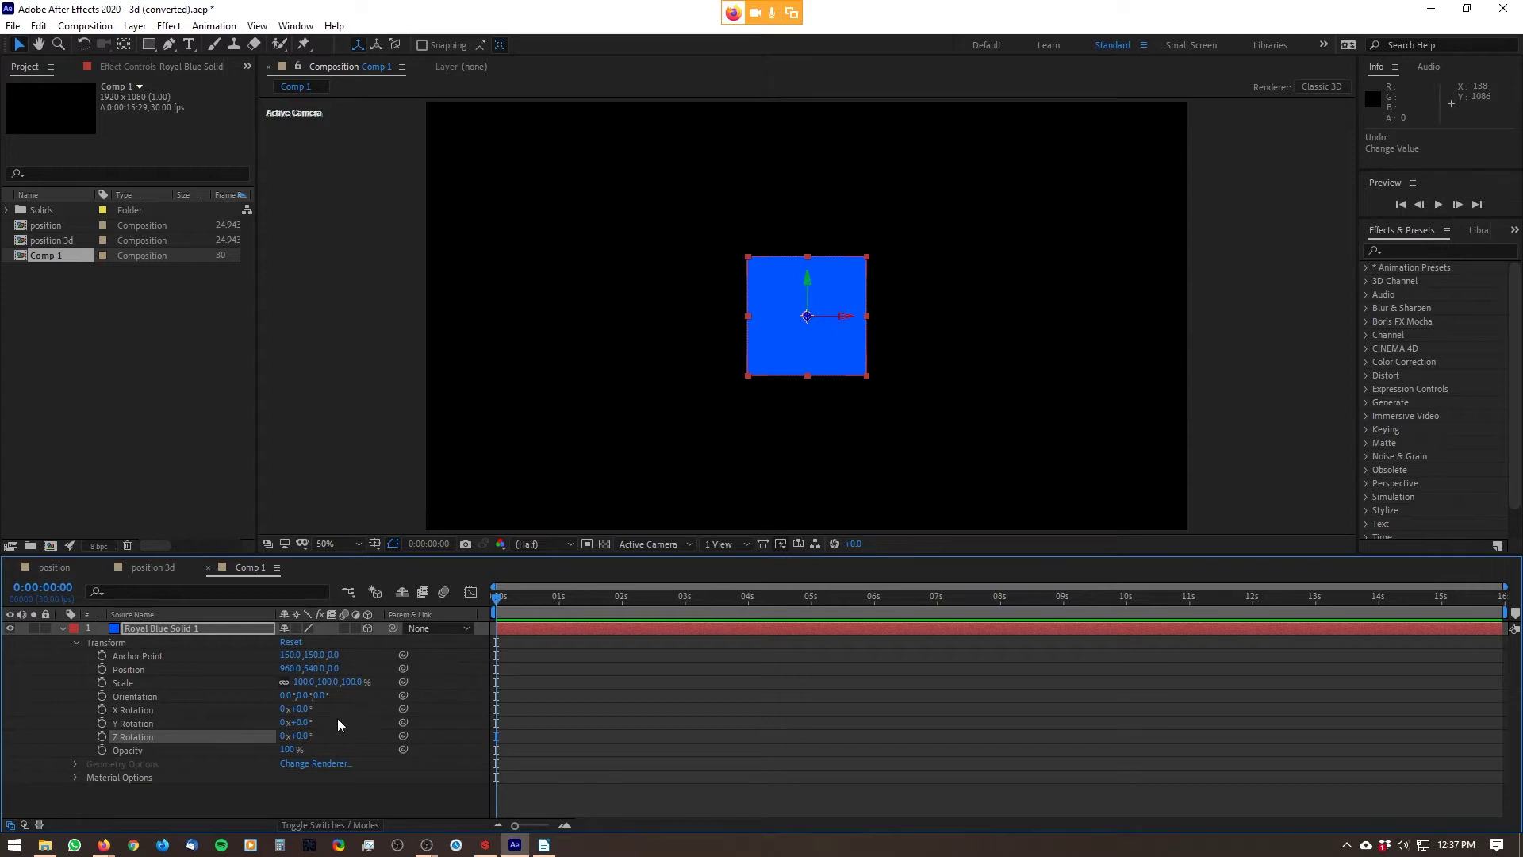
- Try moving the blue solid along the X axis with its Position value at 100% view size, and undo the move
key("slash")
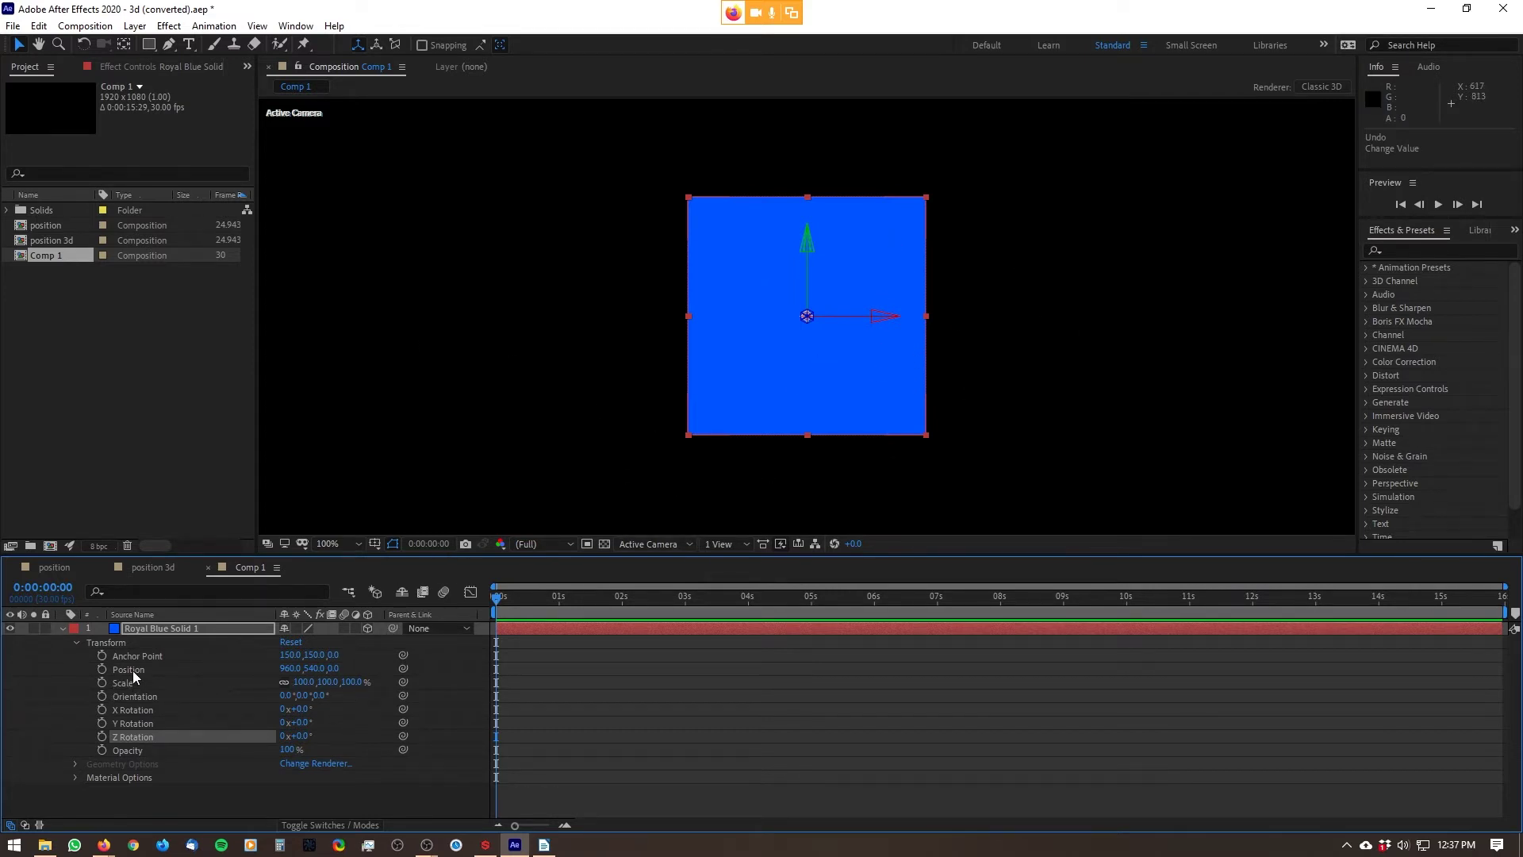
left_click_drag(284, 674, 268, 647)
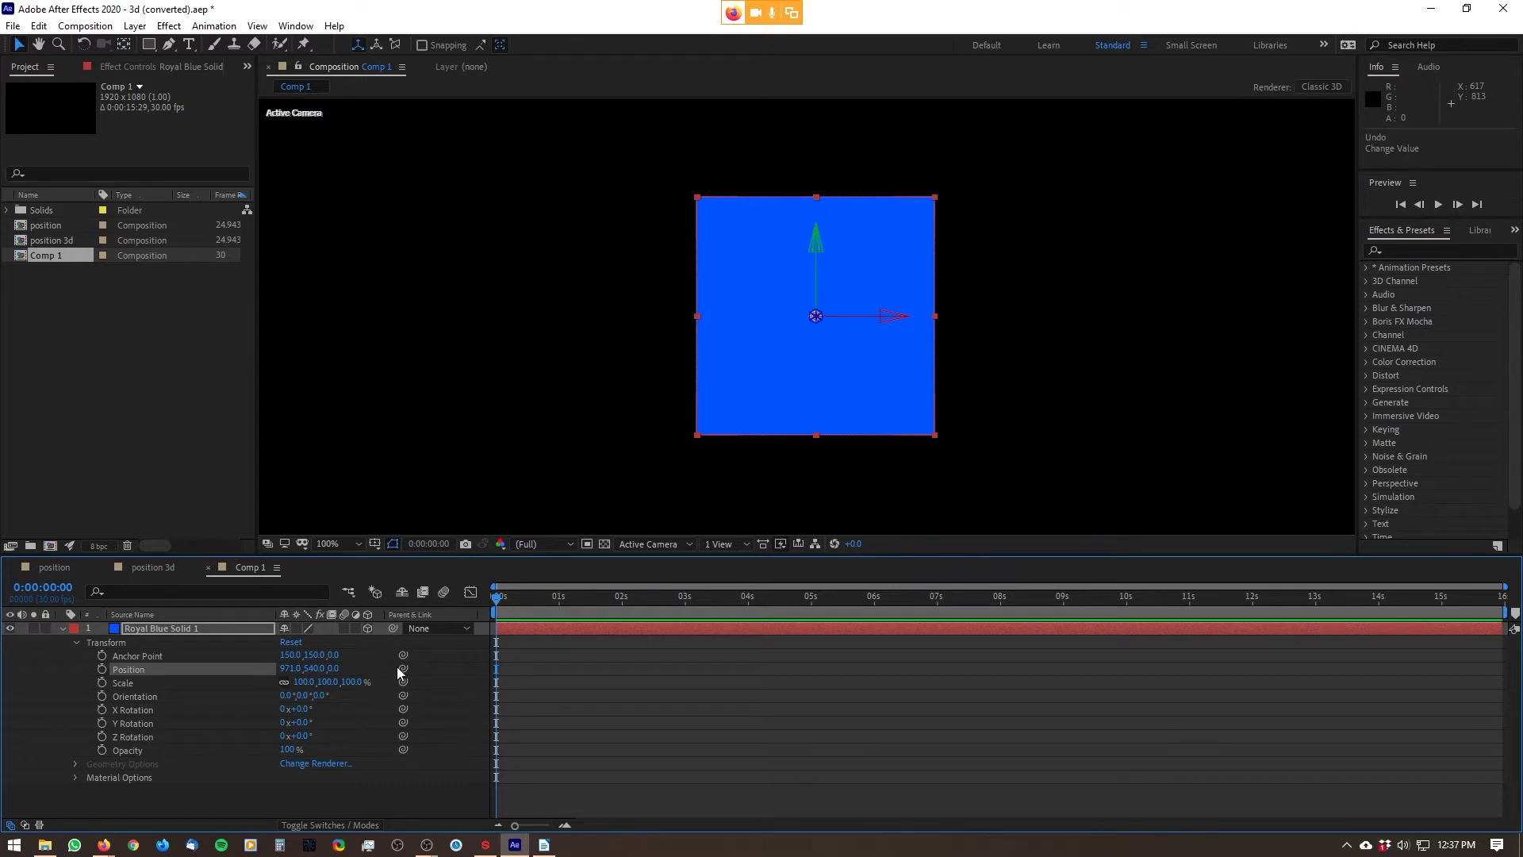
key("ctrl+z")
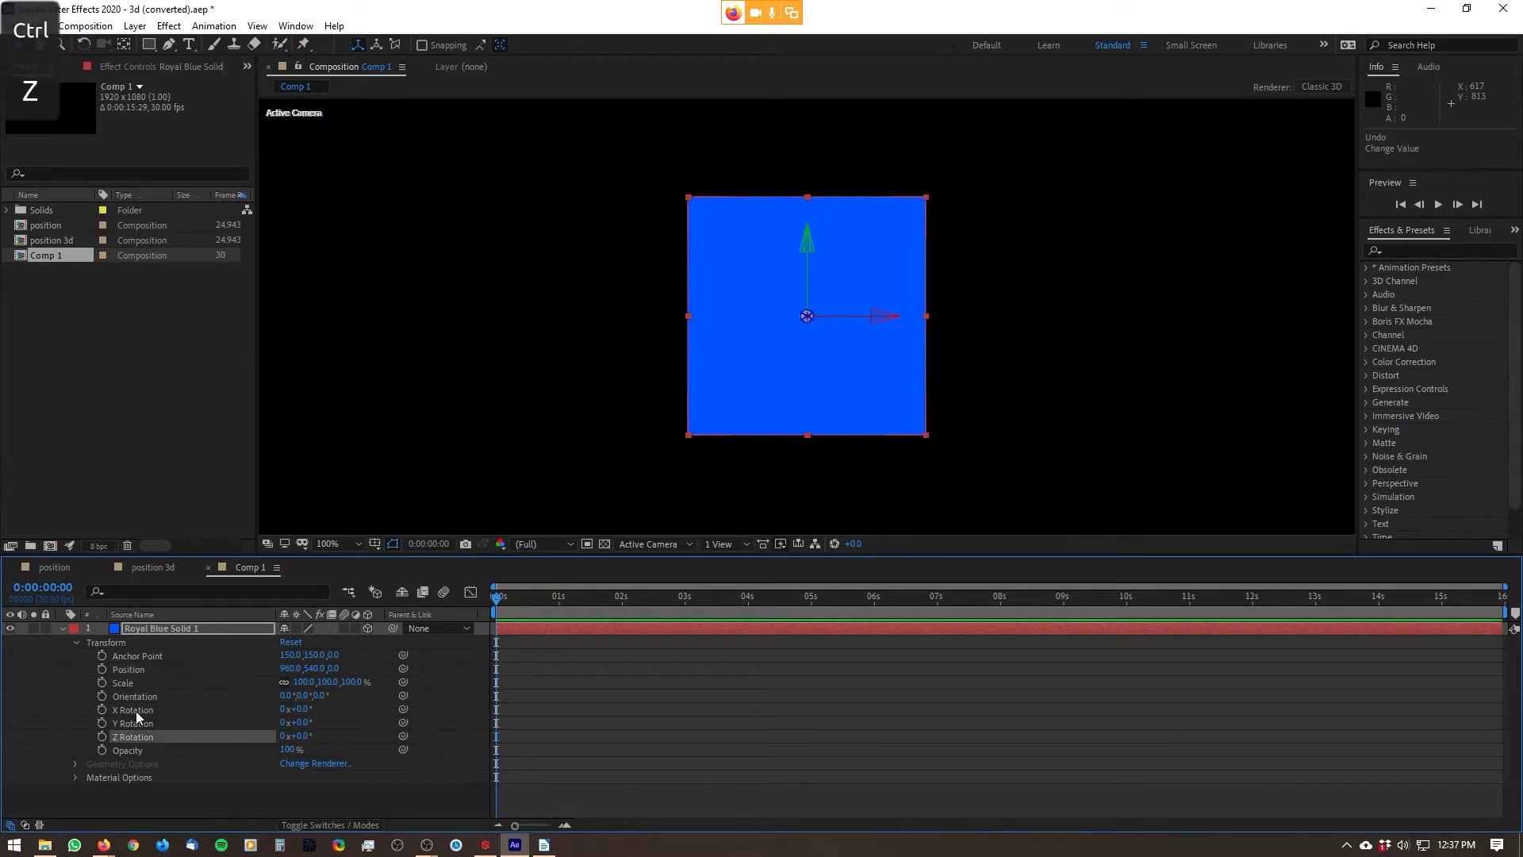
- Try rotating the blue solid around the X axis with X Rotation, and undo the rotation
left_click(139, 711)
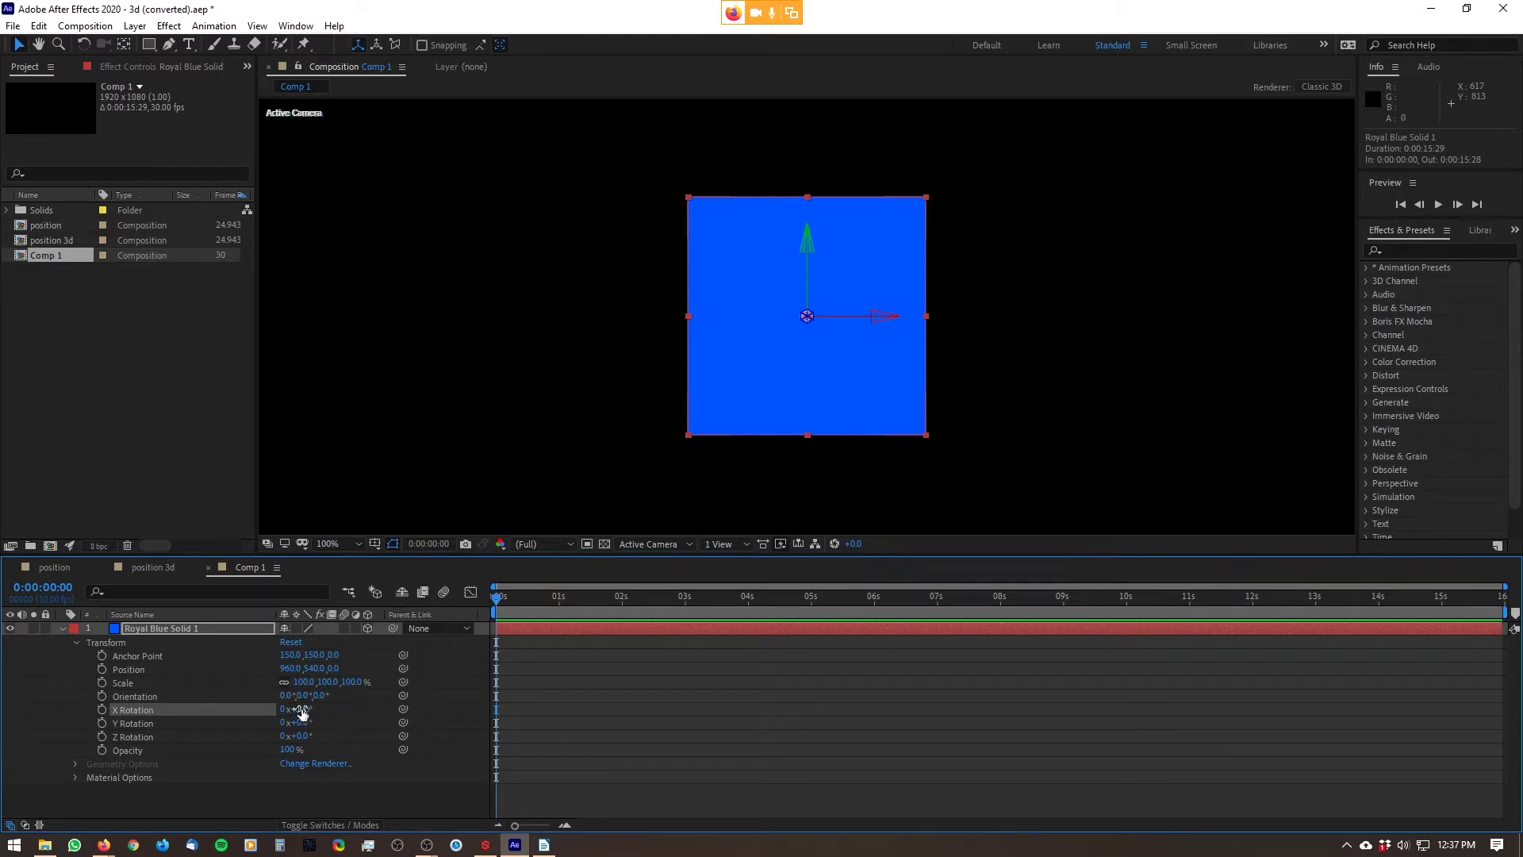
left_click_drag(300, 708, 261, 692)
key("ctrl+z")
key("ctrl+z")
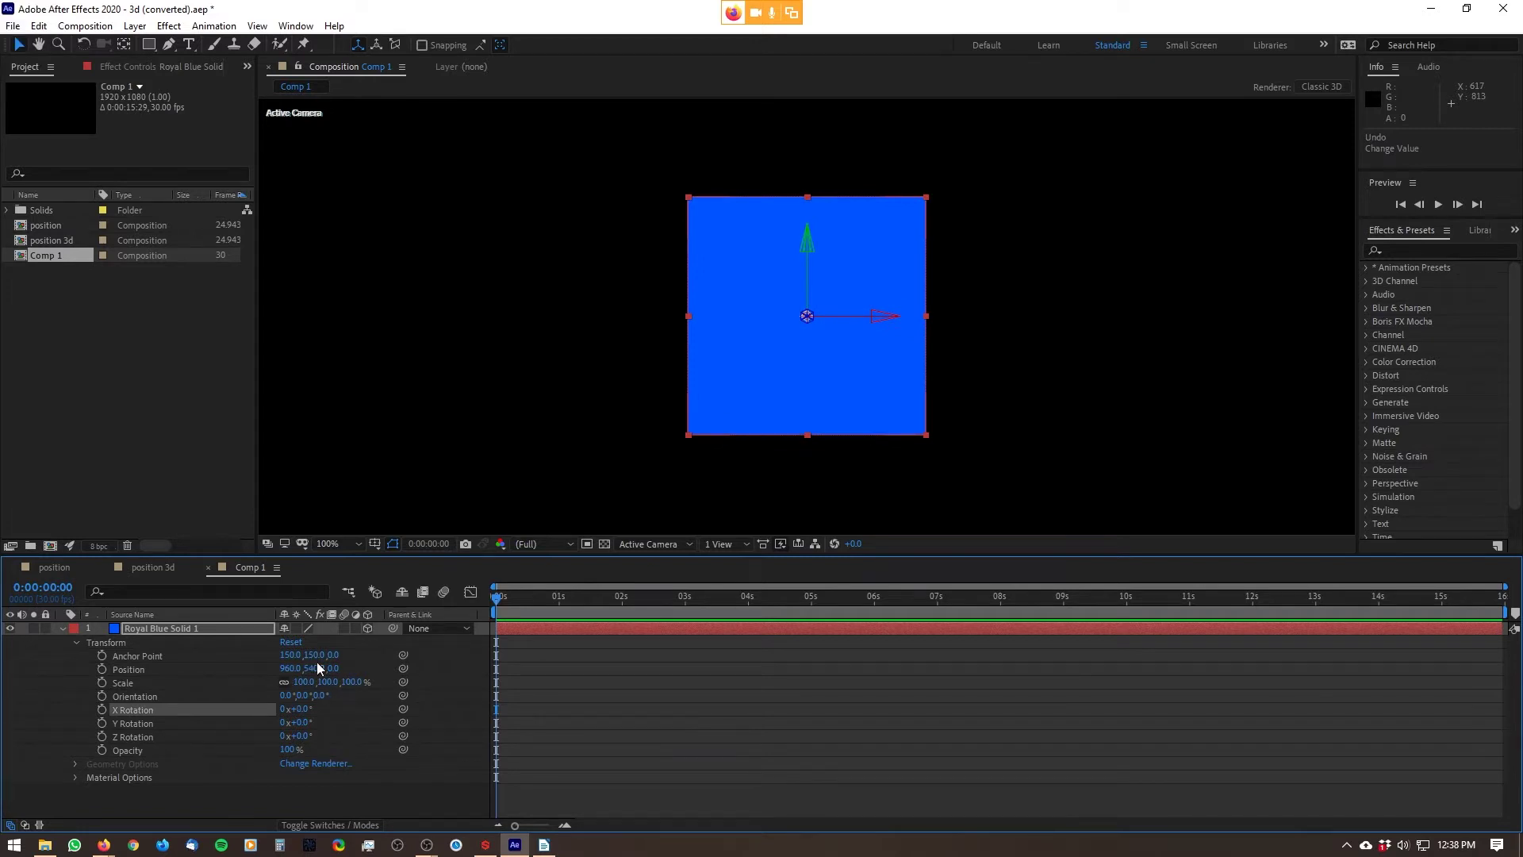
- Try moving the blue solid along the Y axis and rotating it around that axis, undoing both changes
left_click_drag(313, 668, 343, 687)
key("ctrl+z")
left_click_drag(302, 722, 441, 695)
key("ctrl+z")
key("ctrl+z")
- Try moving the blue solid along the Z axis and rotating it around that axis, undoing both changes
left_click_drag(335, 667, 516, 734)
key("ctrl+z")
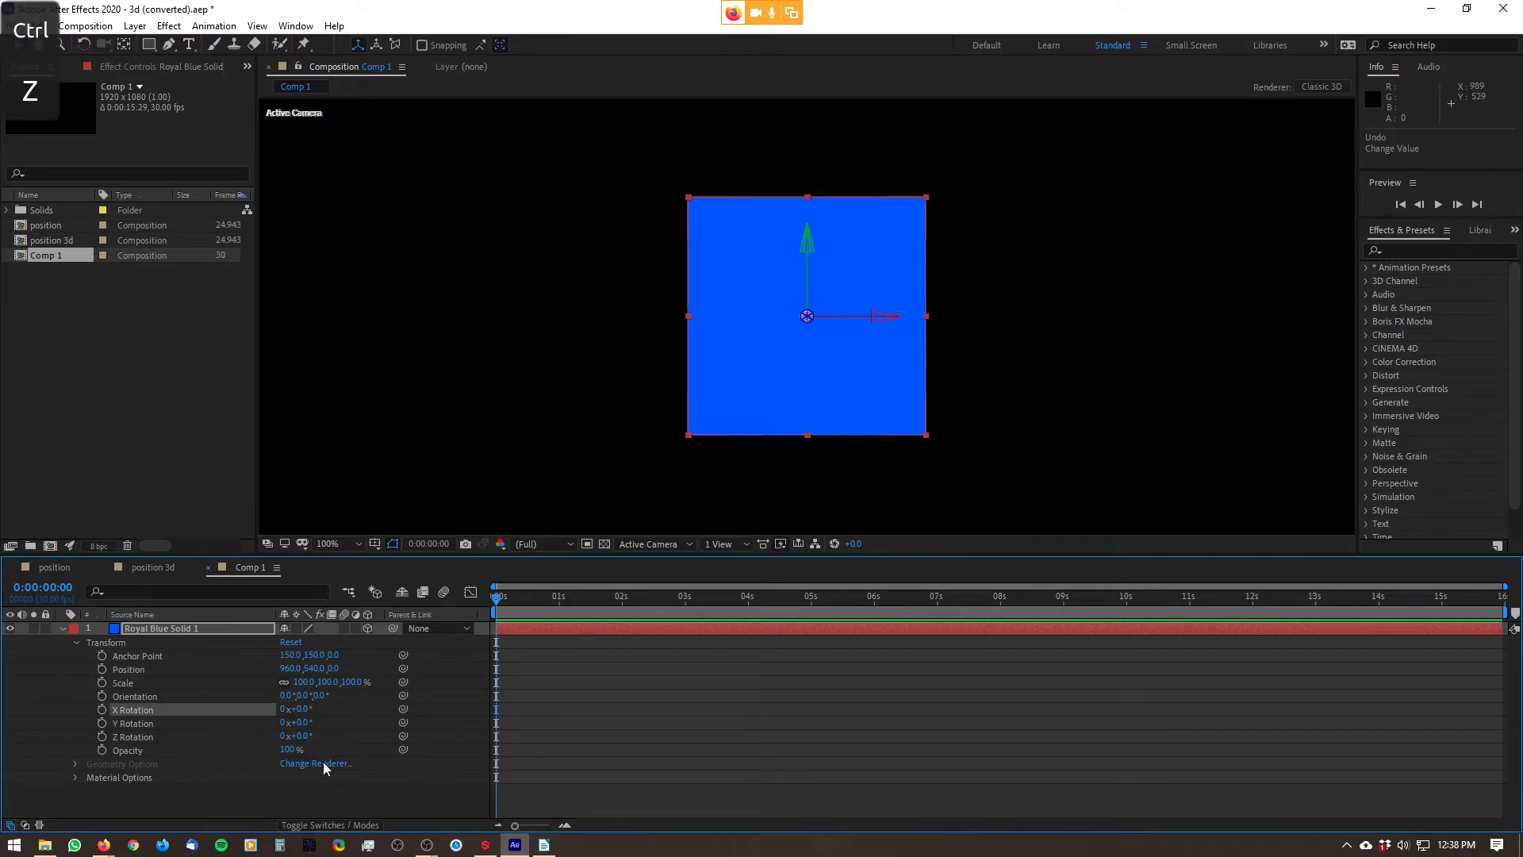
left_click_drag(302, 735, 320, 763)
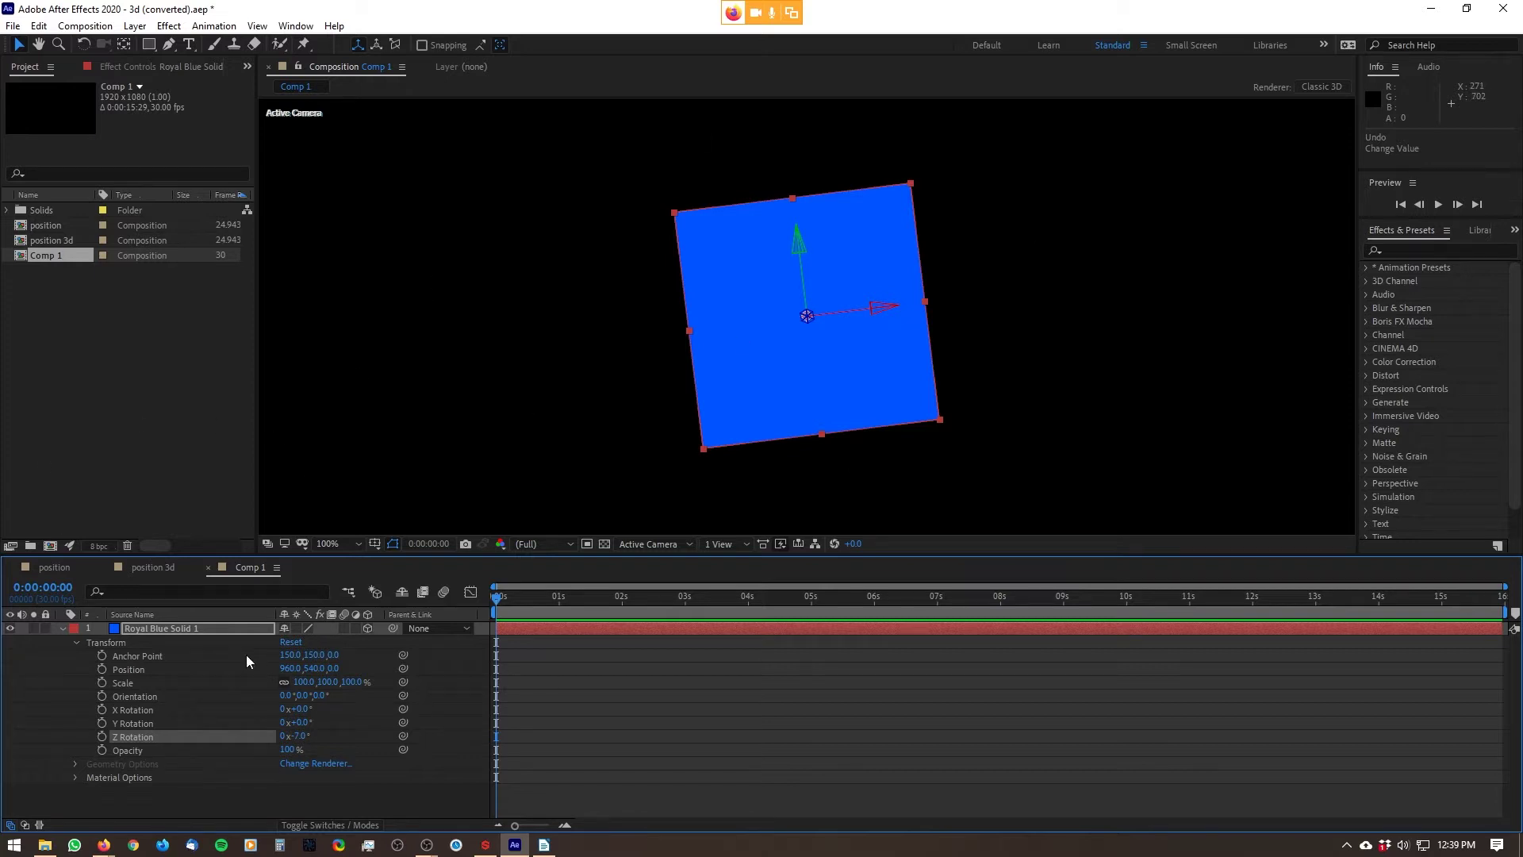
key("ctrl+z")
key("ctrl+z")
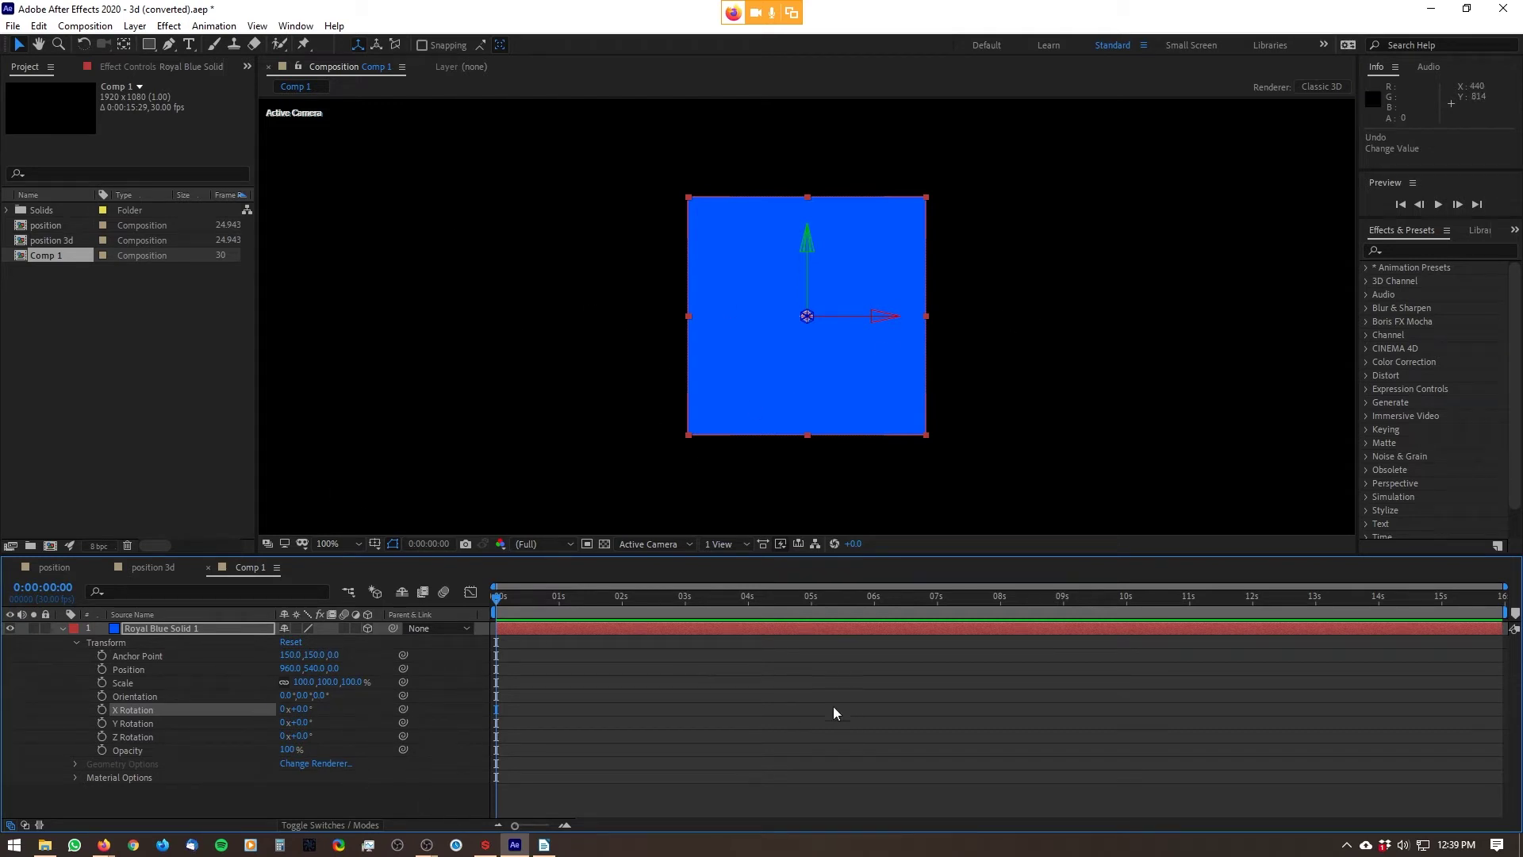
- Create a new 300 × 300 px magenta-red solid layer above the blue solid
left_click(253, 630)
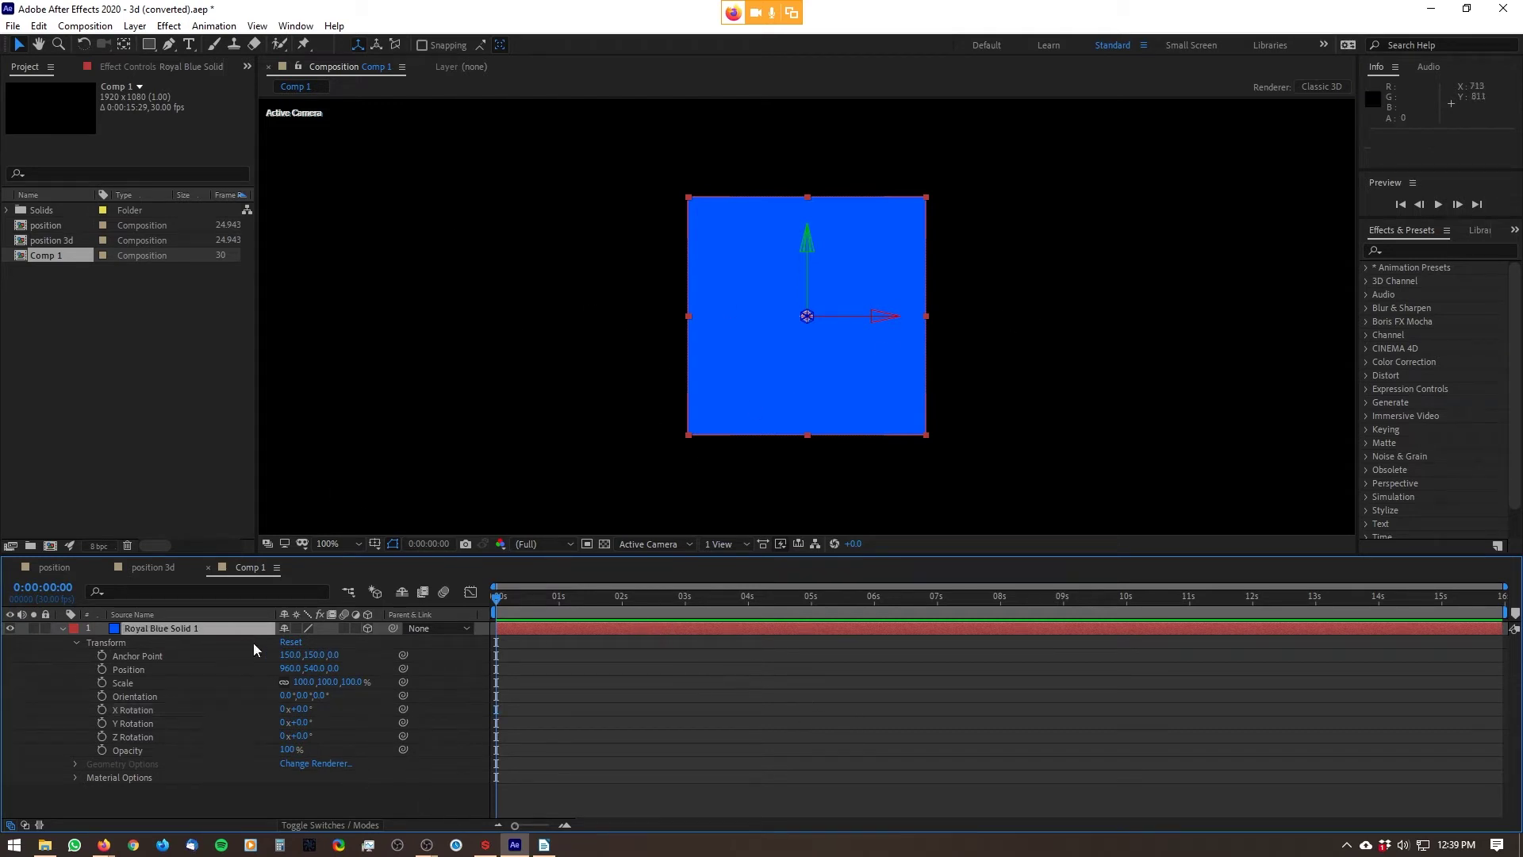
left_click(133, 25)
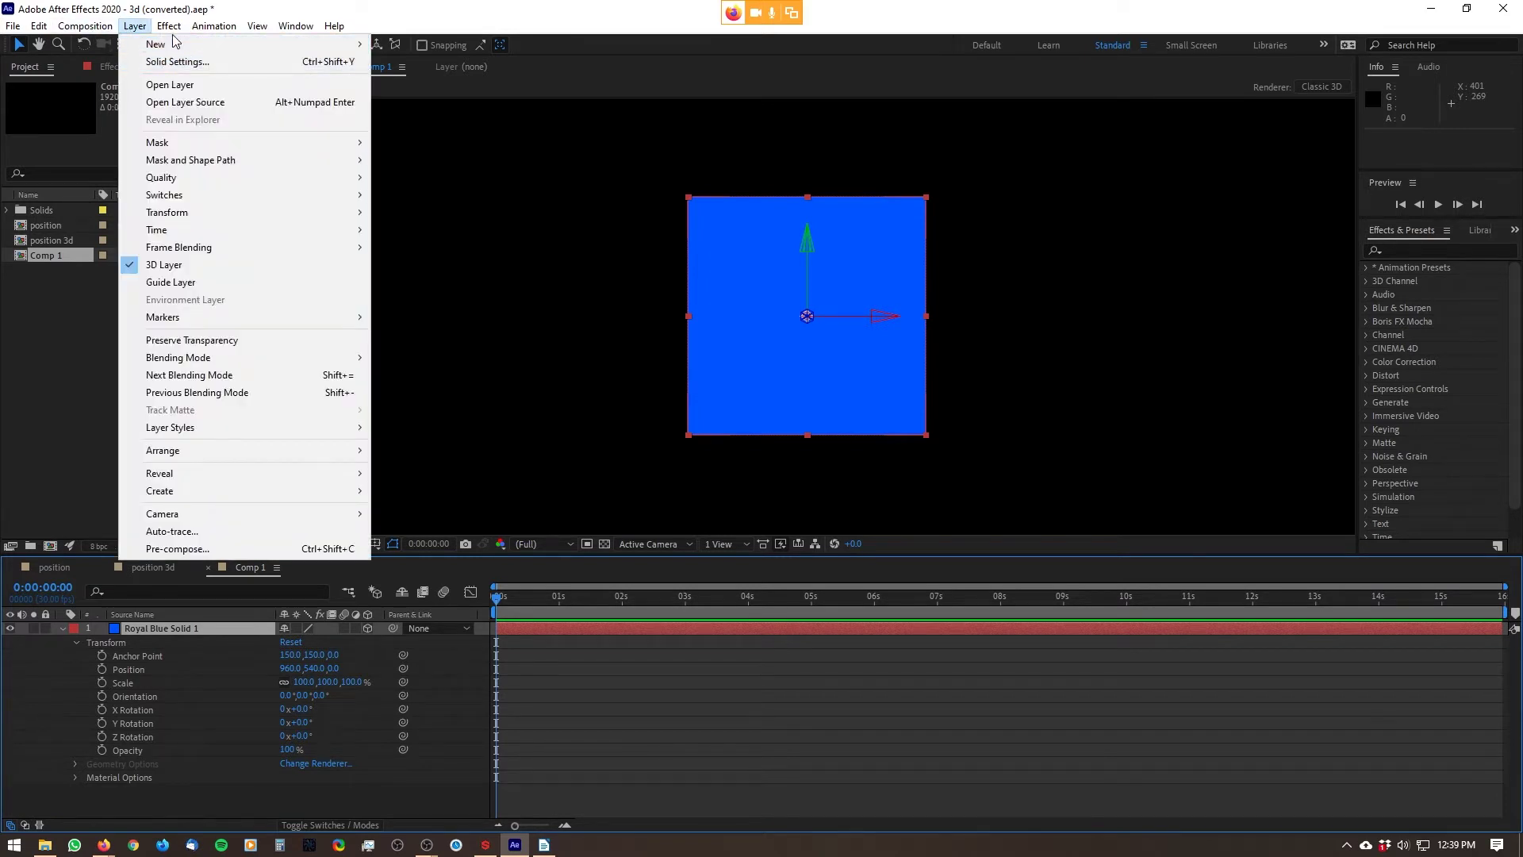
mouse_move(158, 45)
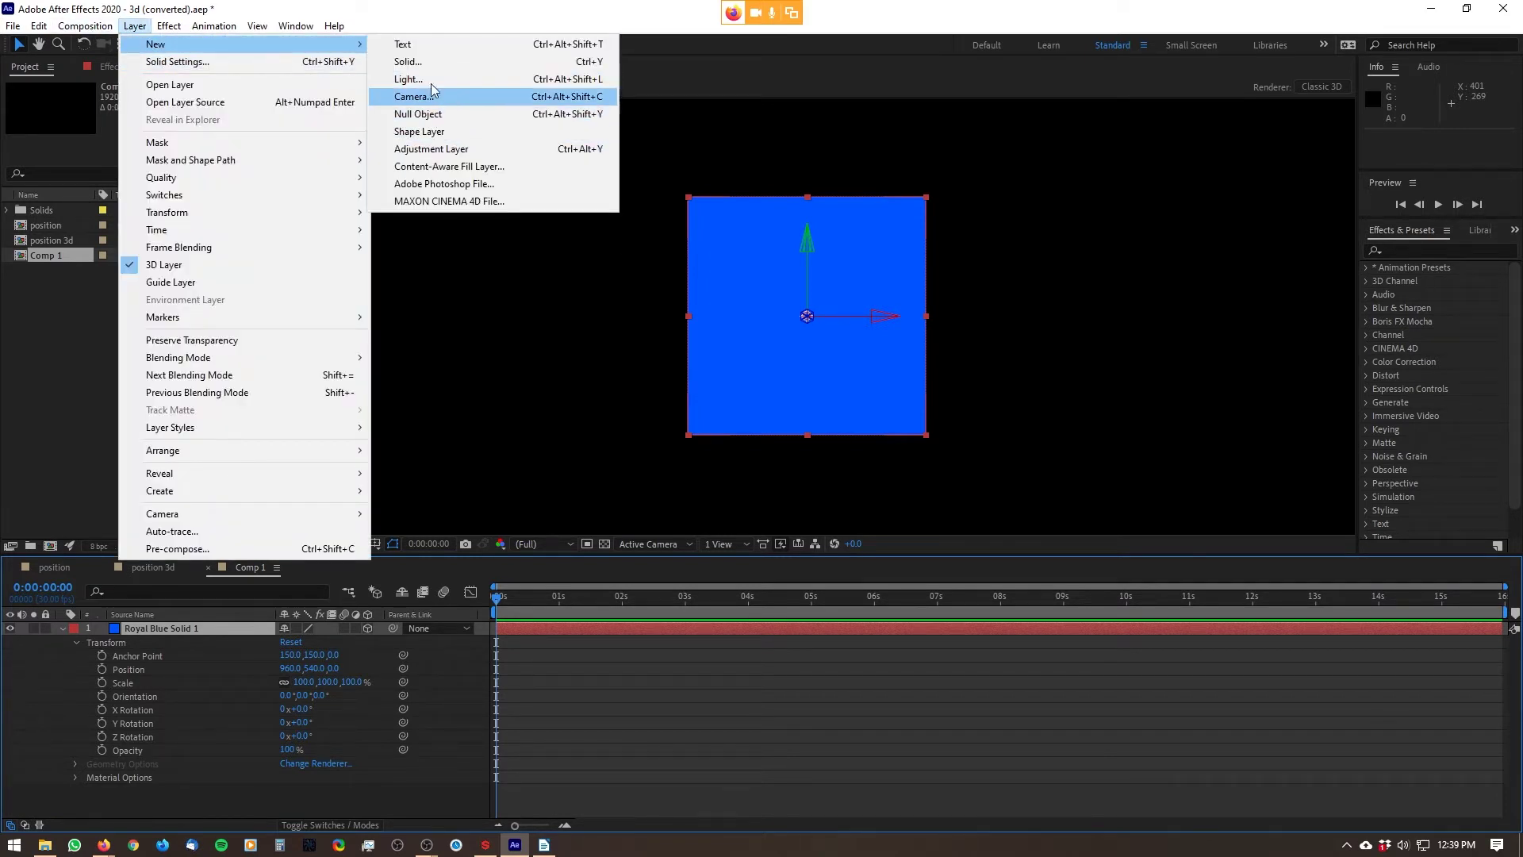
left_click(411, 61)
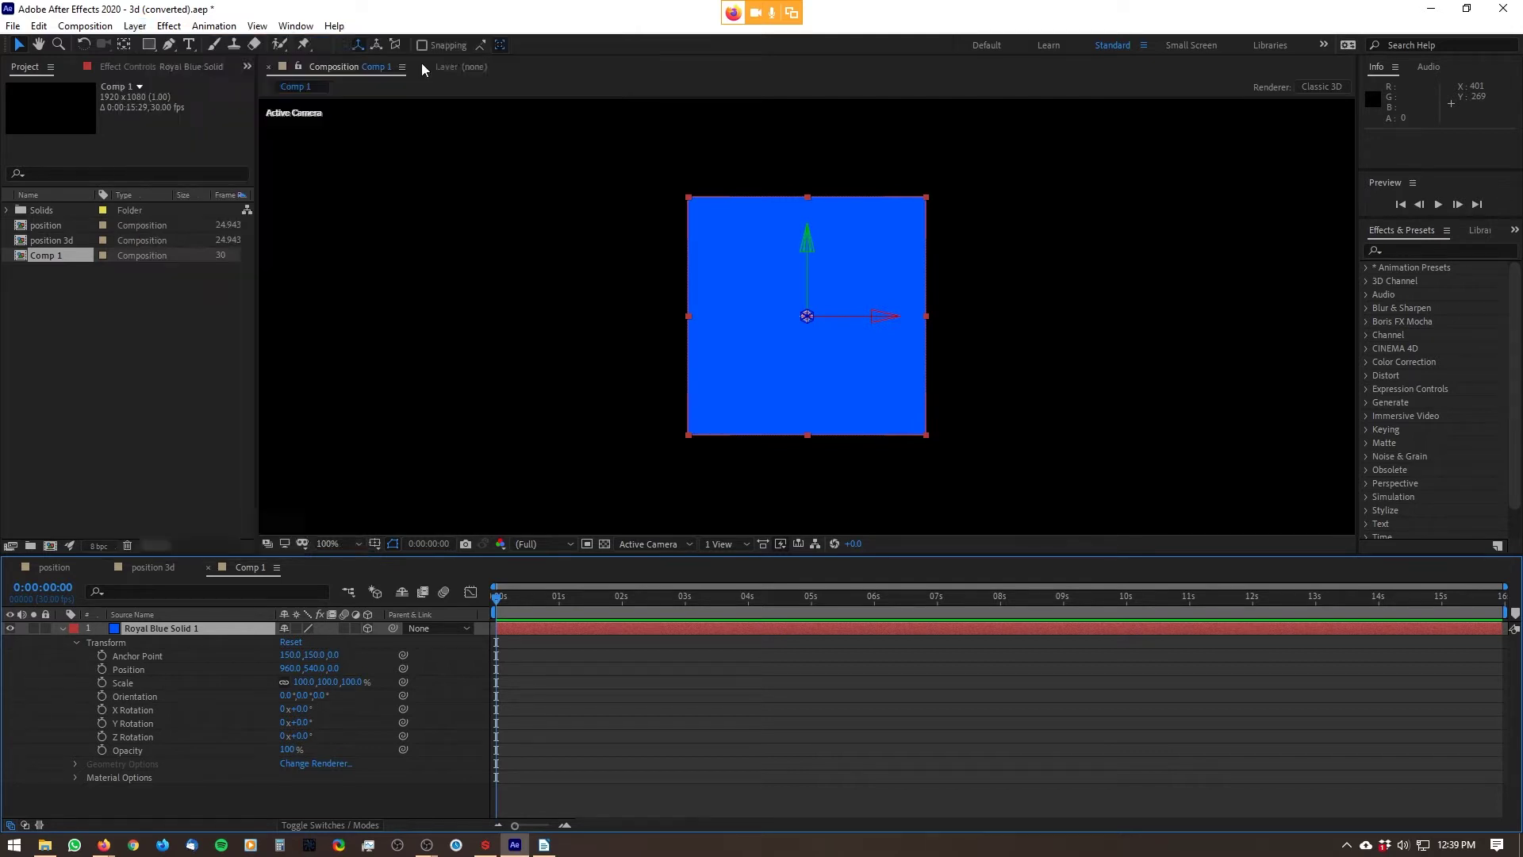
left_click(629, 455)
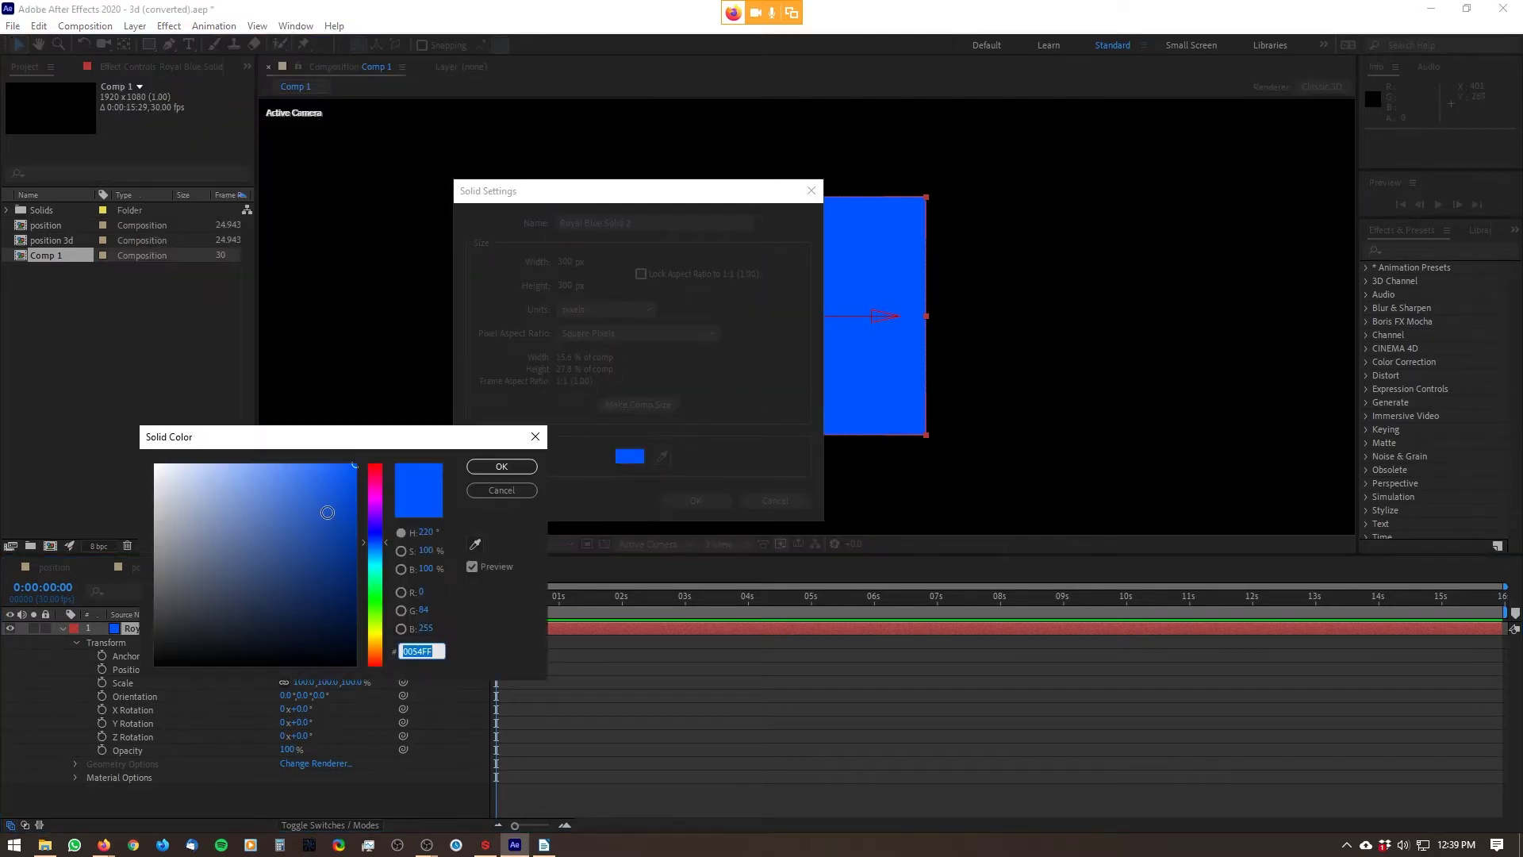
left_click(378, 492)
left_click(496, 469)
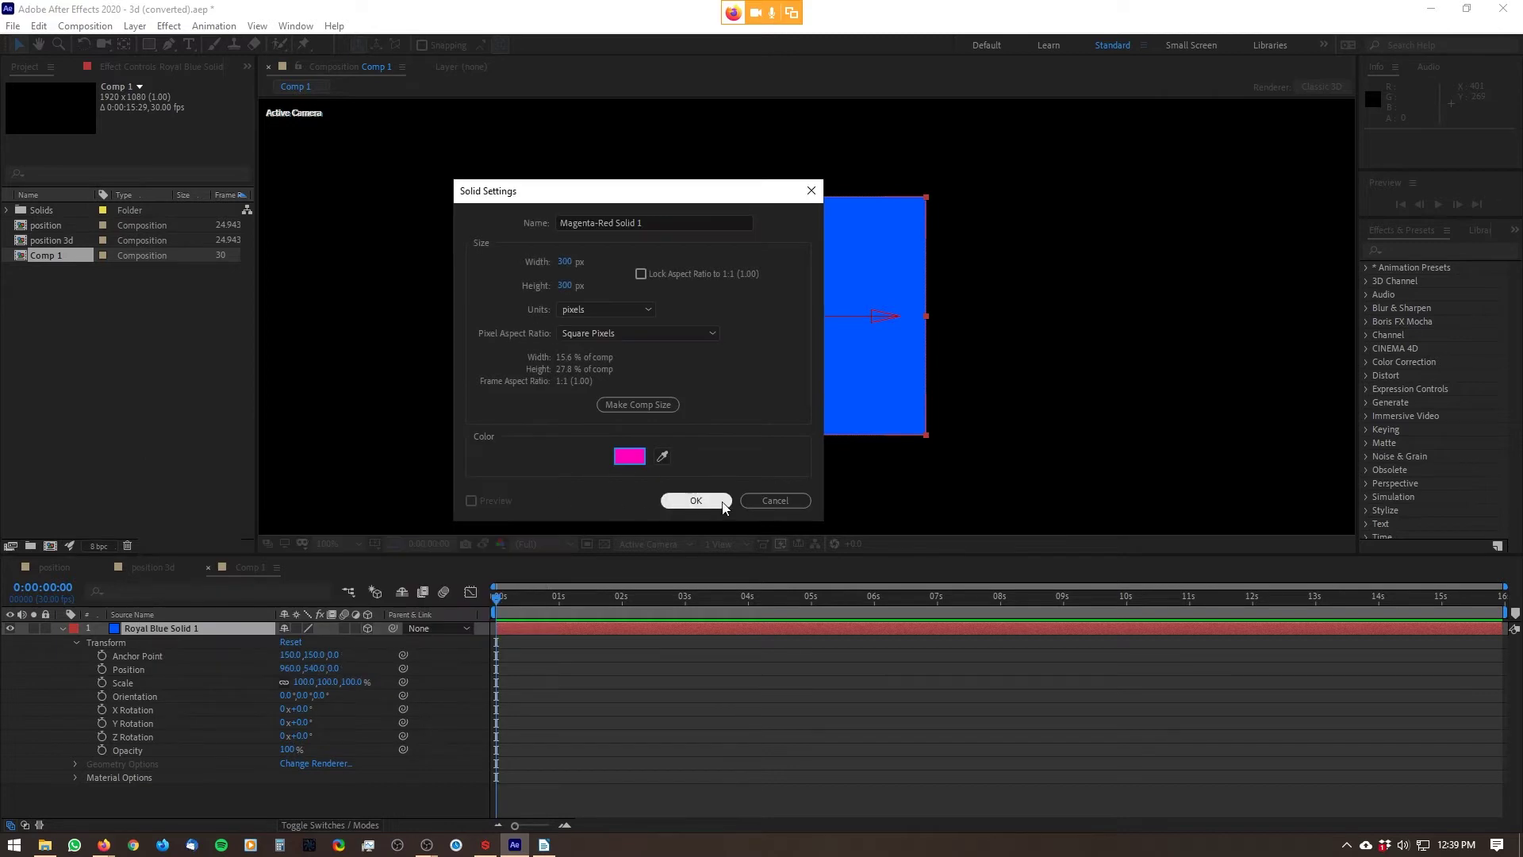
left_click(720, 501)
- Create a new 300 × 300 px turquoise solid layer above the magenta-red solid
left_click(134, 25)
left_click(433, 62)
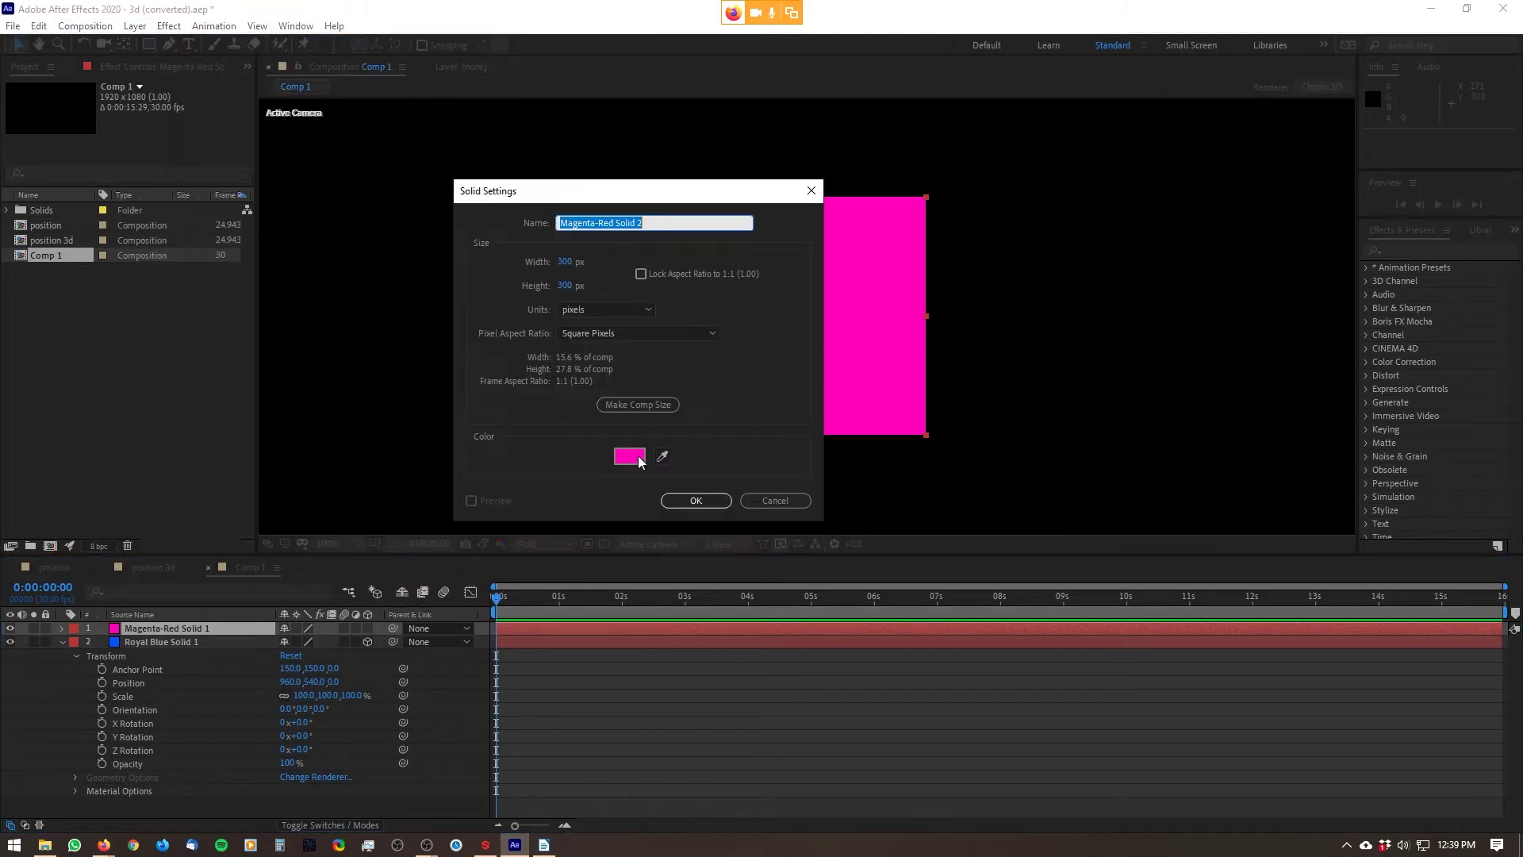
left_click(629, 455)
left_click(377, 582)
left_click(534, 468)
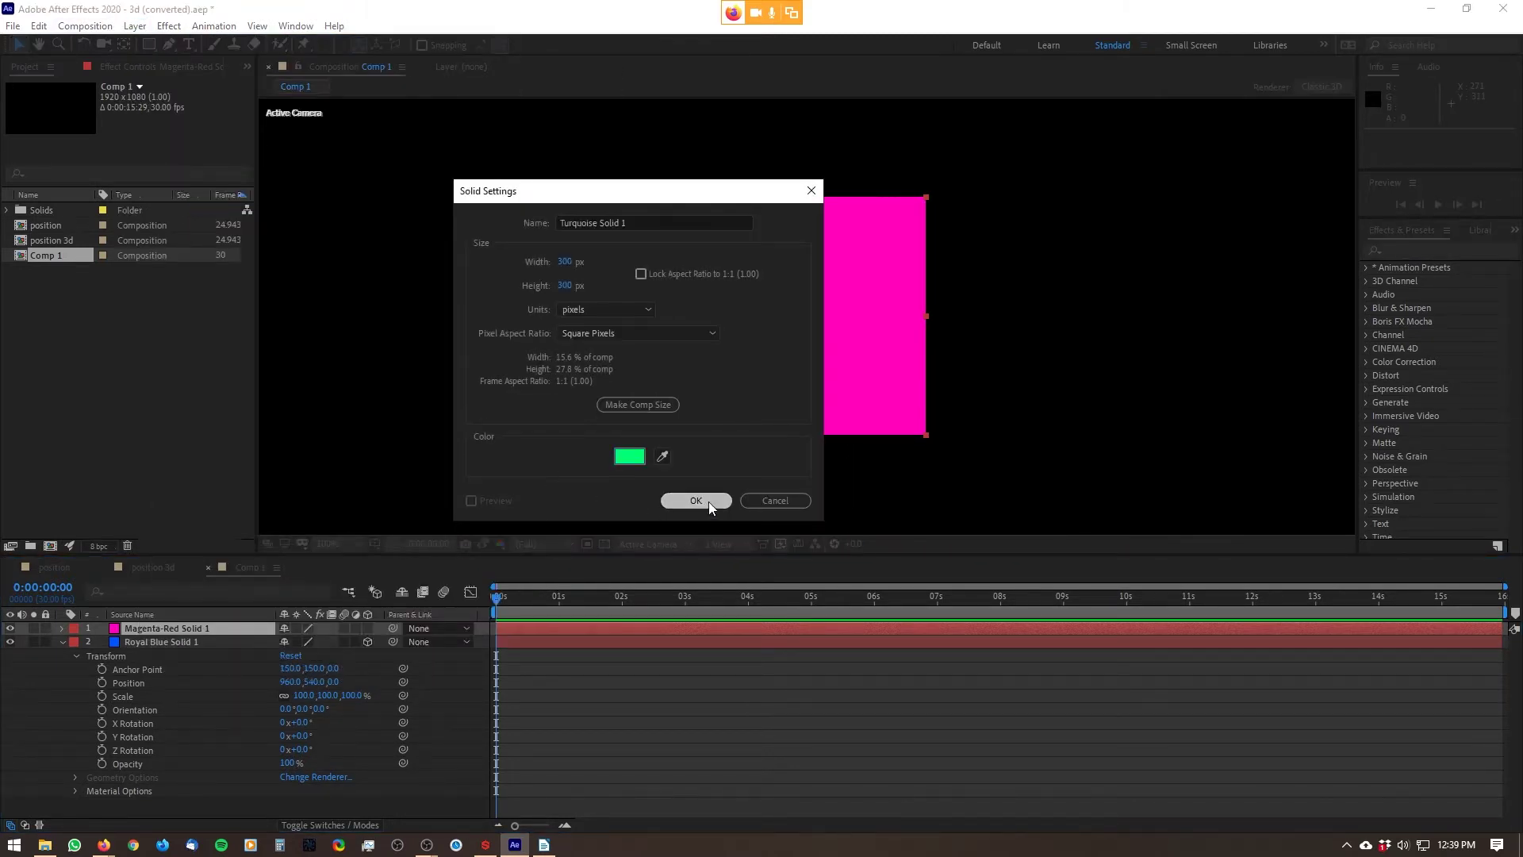
left_click(707, 501)
- Create a new 300 × 300 px lime green solid layer with the colour 84FF00
key("ctrl+y")
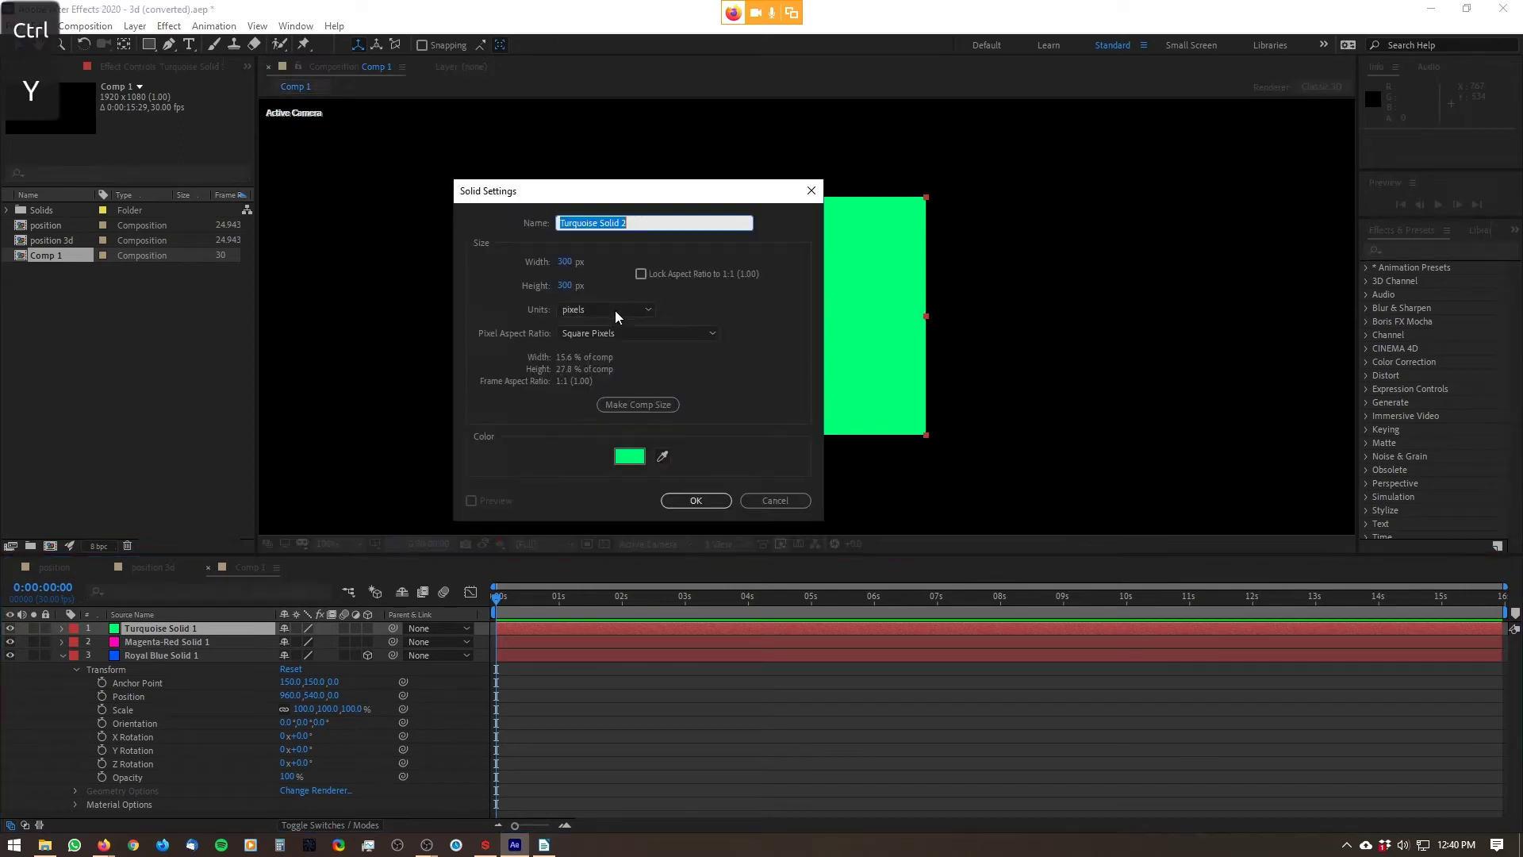
left_click(629, 457)
left_click(380, 613)
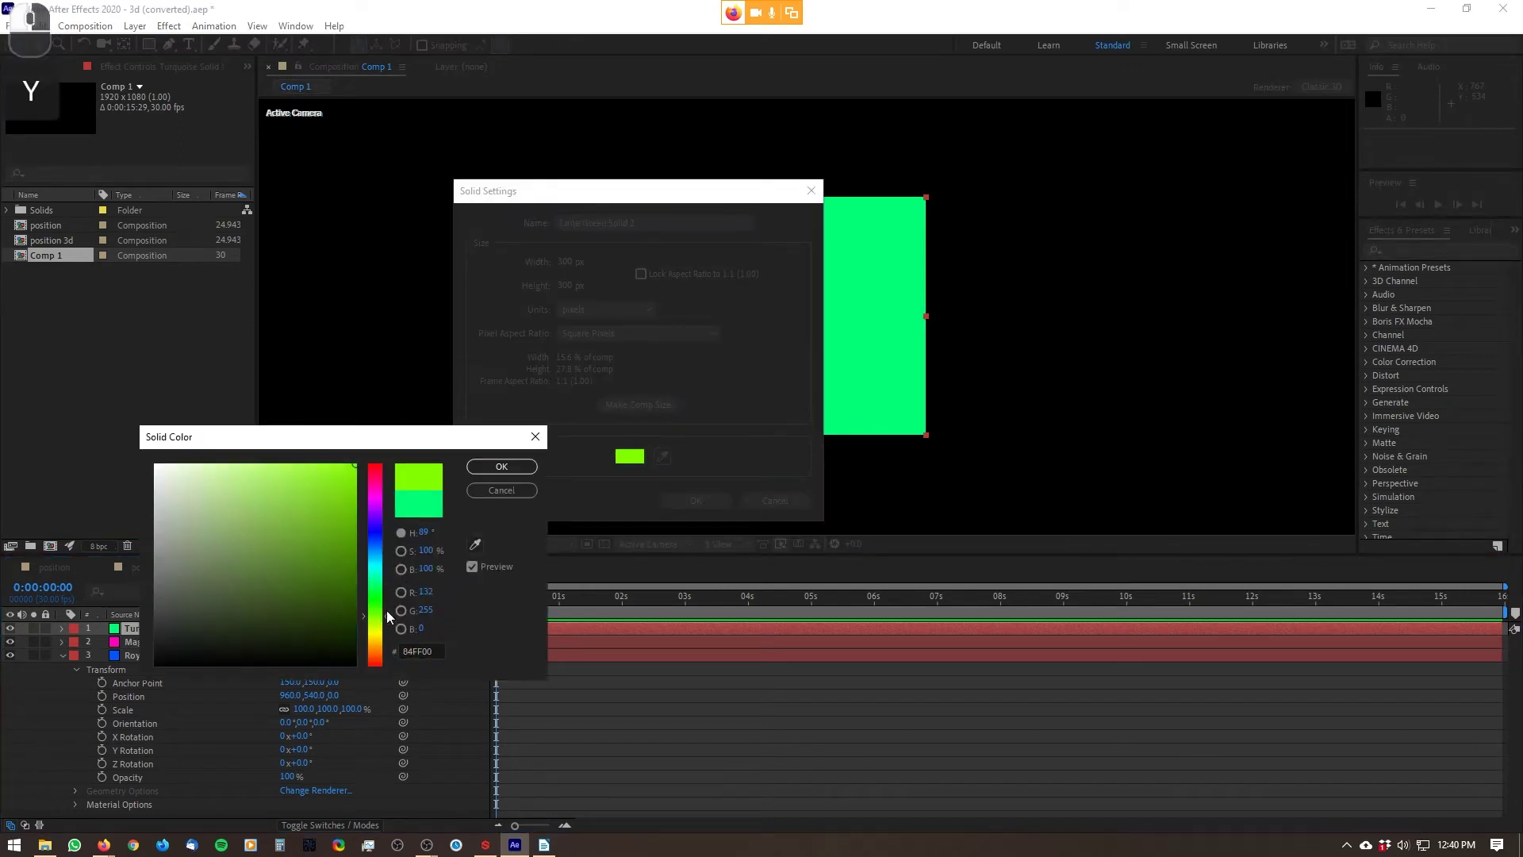
left_click(478, 468)
left_click(705, 498)
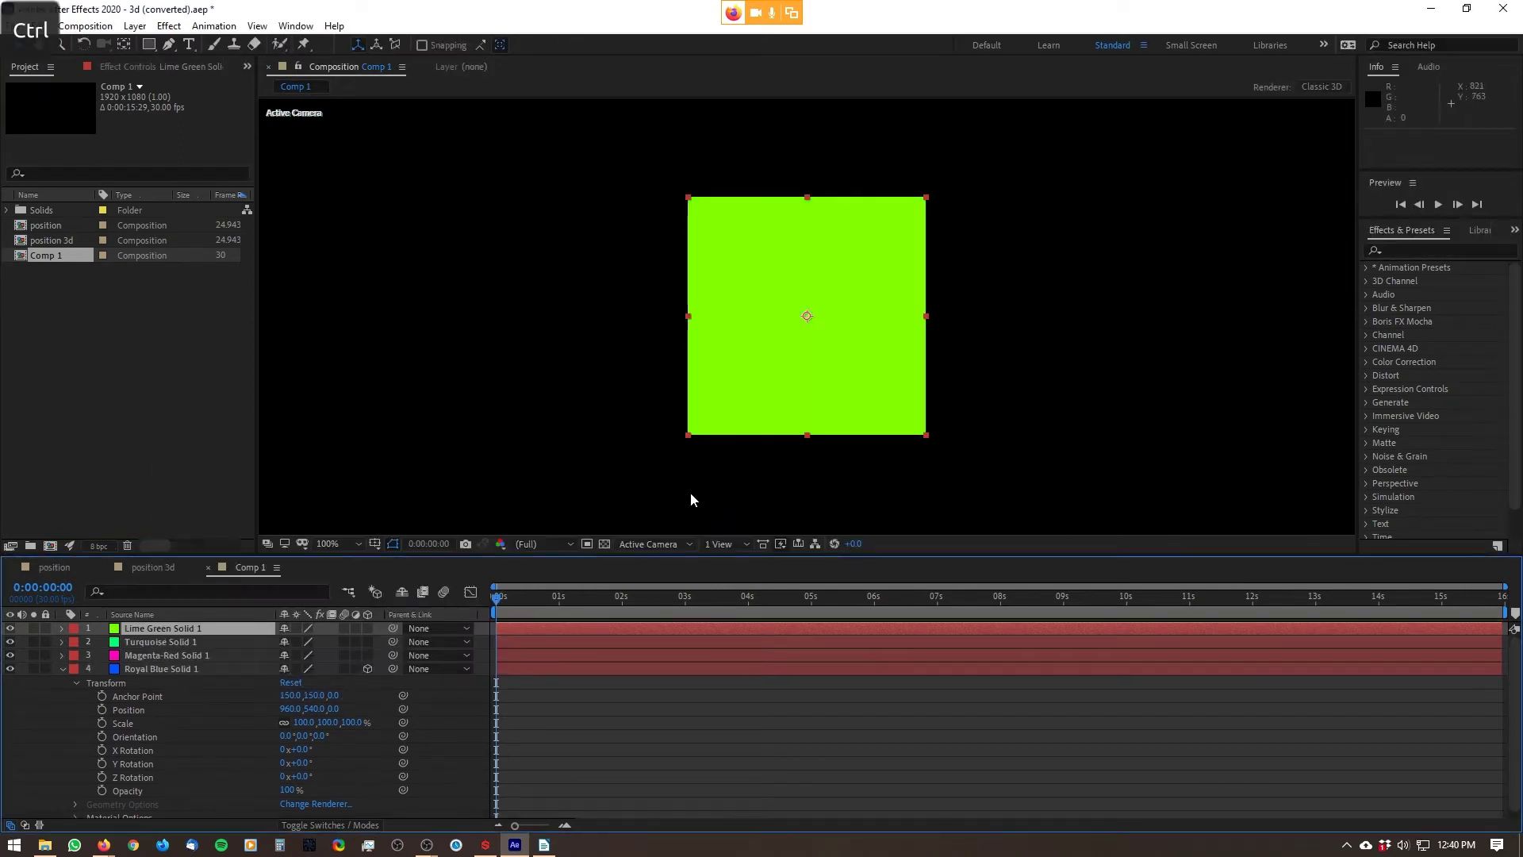
- Create a new yellow solid layer above the lime green solid
key("ctrl+y")
left_click(616, 458)
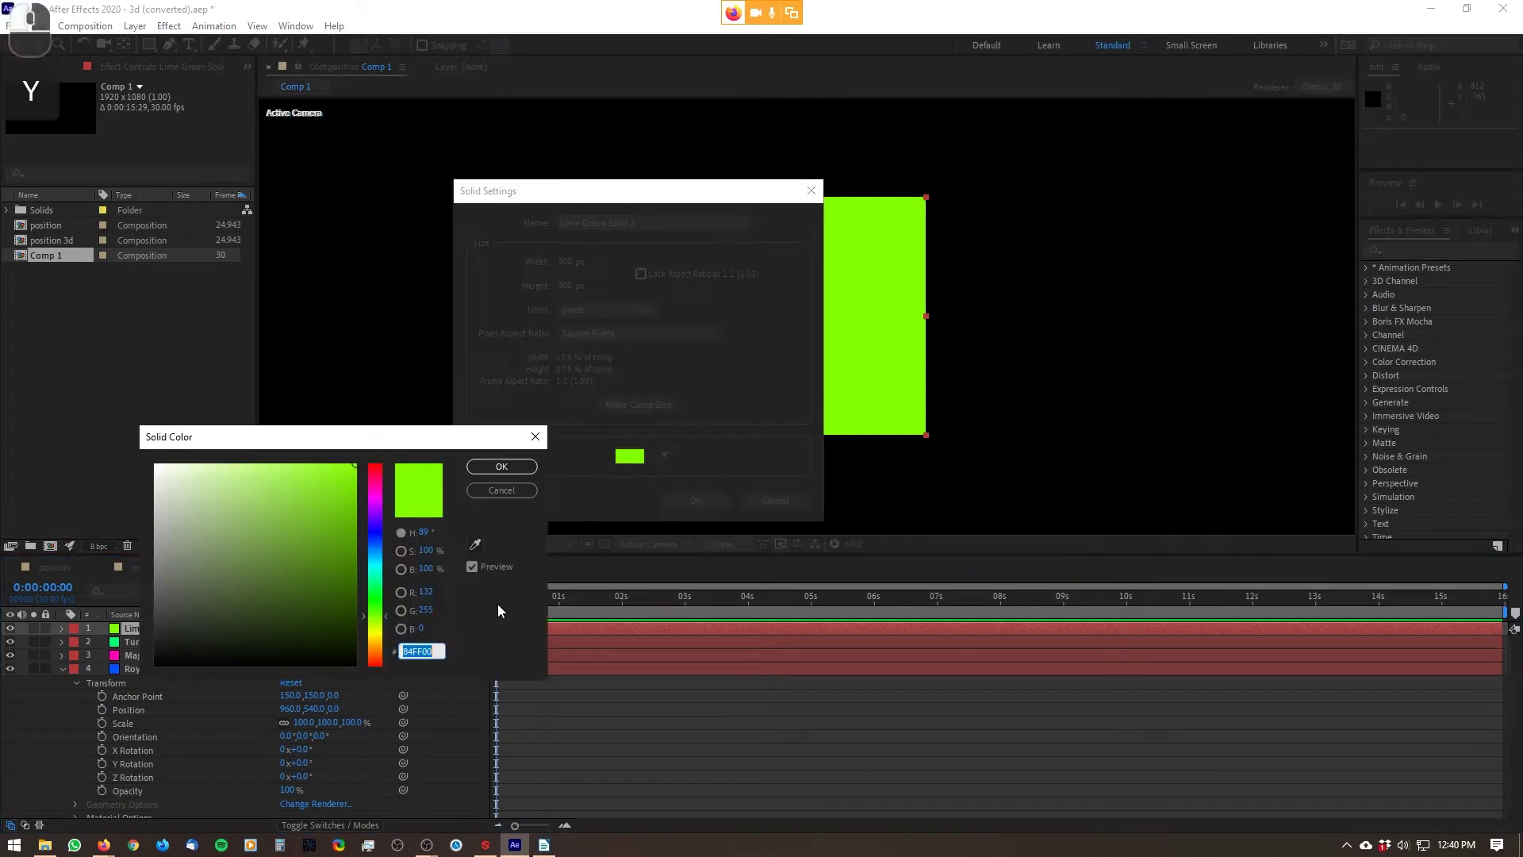
left_click(380, 637)
left_click(502, 467)
left_click(695, 499)
- Create a new red solid layer above the yellow solid
key("ctrl+y")
left_click(624, 458)
left_click(380, 660)
left_click(503, 466)
left_click(696, 500)
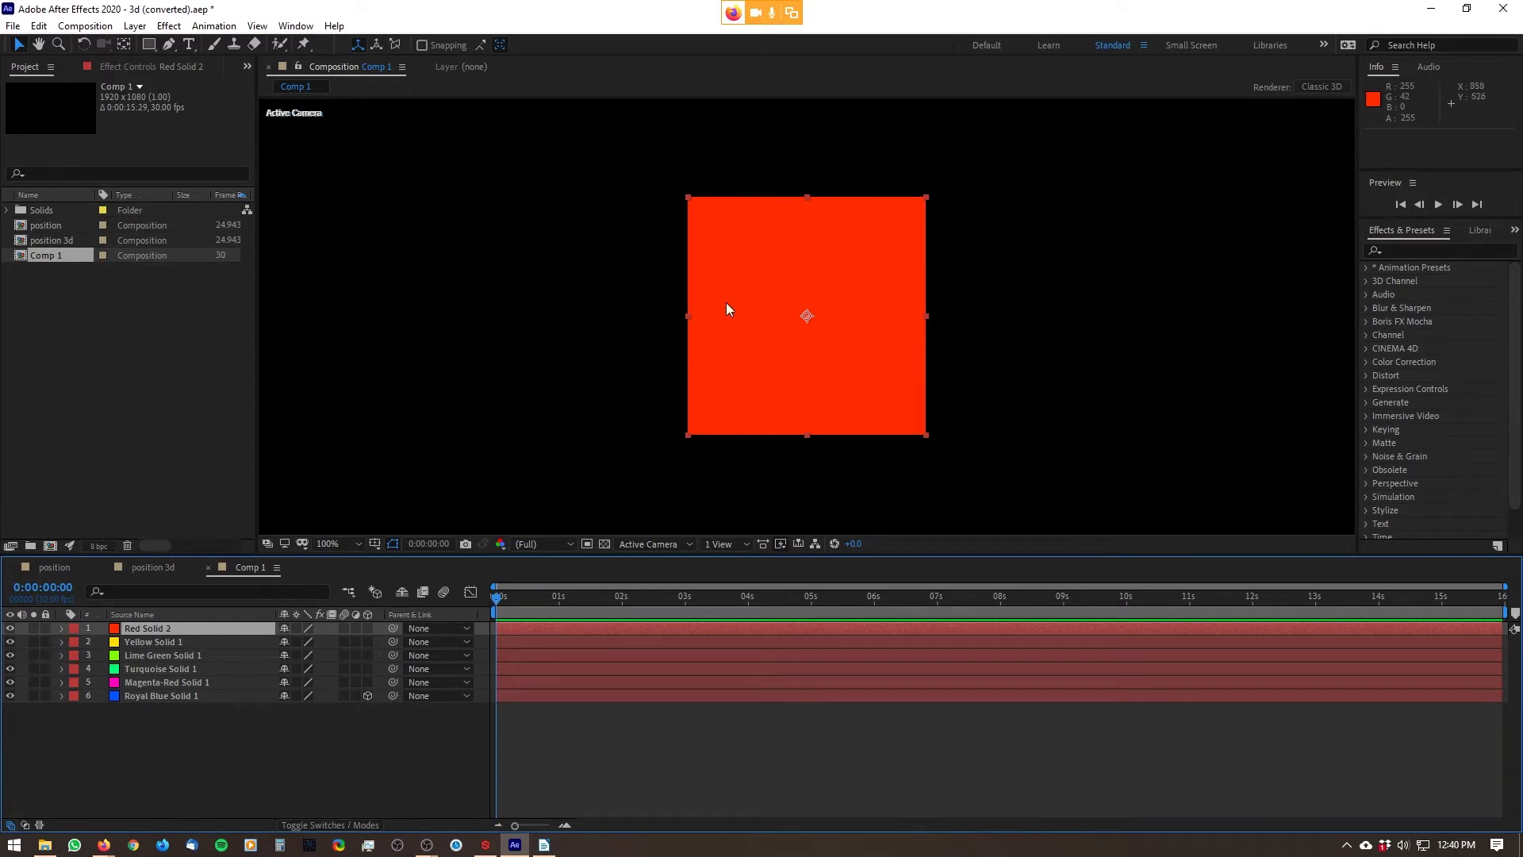
- Spread the six solids into an overlapping diagonal cascade, from red at the lower left to blue at the upper right of the composition
left_click_drag(724, 306, 714, 381)
left_click_drag(858, 233, 810, 349)
double_click(884, 264)
left_click(351, 67)
left_click_drag(896, 236, 850, 264)
left_click_drag(894, 227, 1000, 112)
left_click(1115, 236)
- Examine how the stacking order of the coloured solid layers matches their overlap in the composition
scroll(1115, 236, "down", 1)
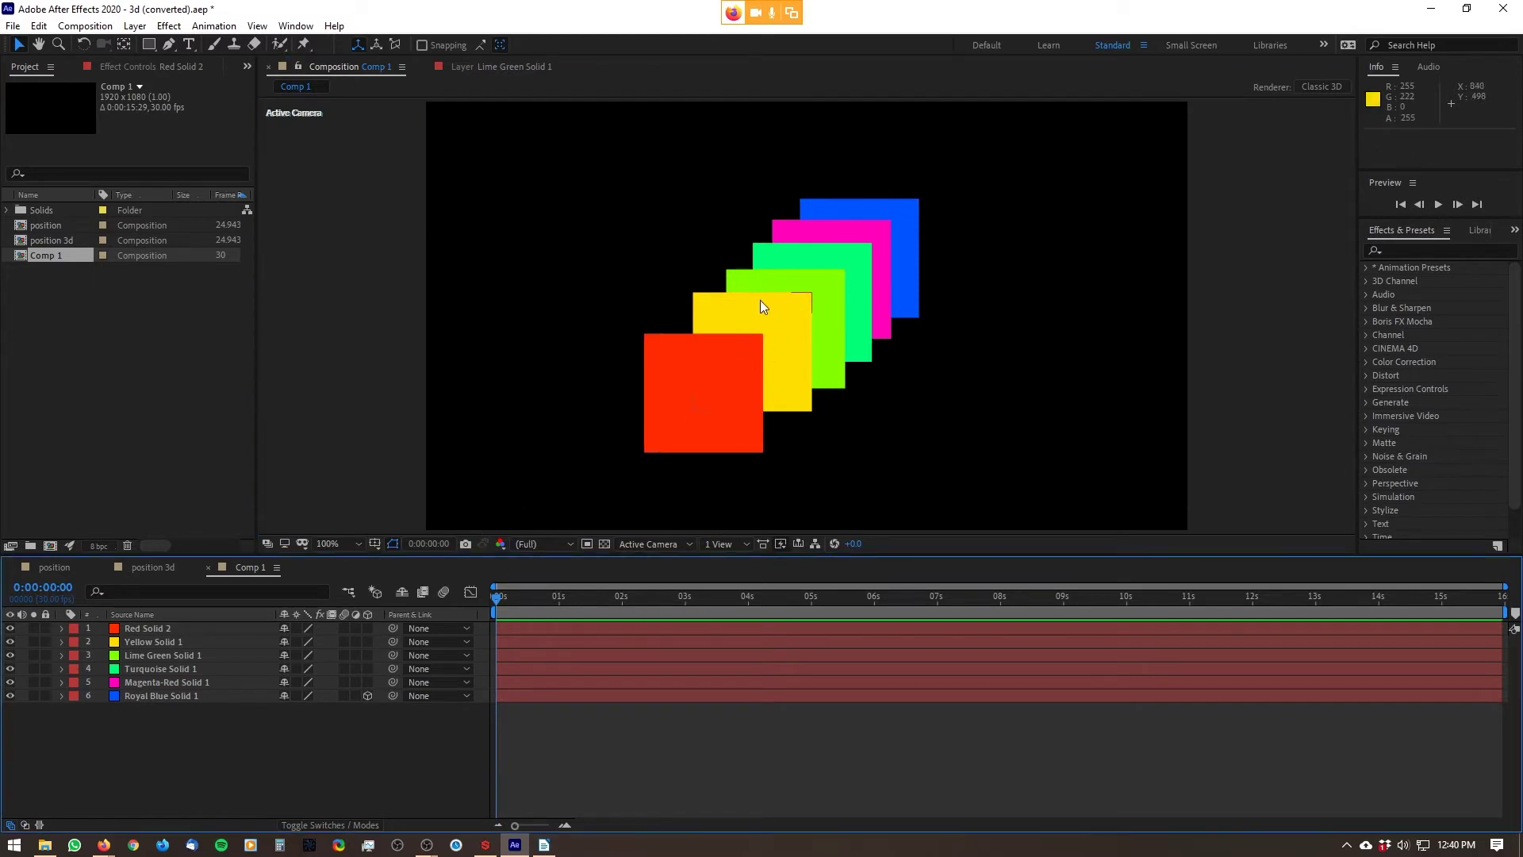
scroll(762, 273, "up", 2)
scroll(759, 288, "down", 2)
left_click(205, 639)
left_click(211, 684)
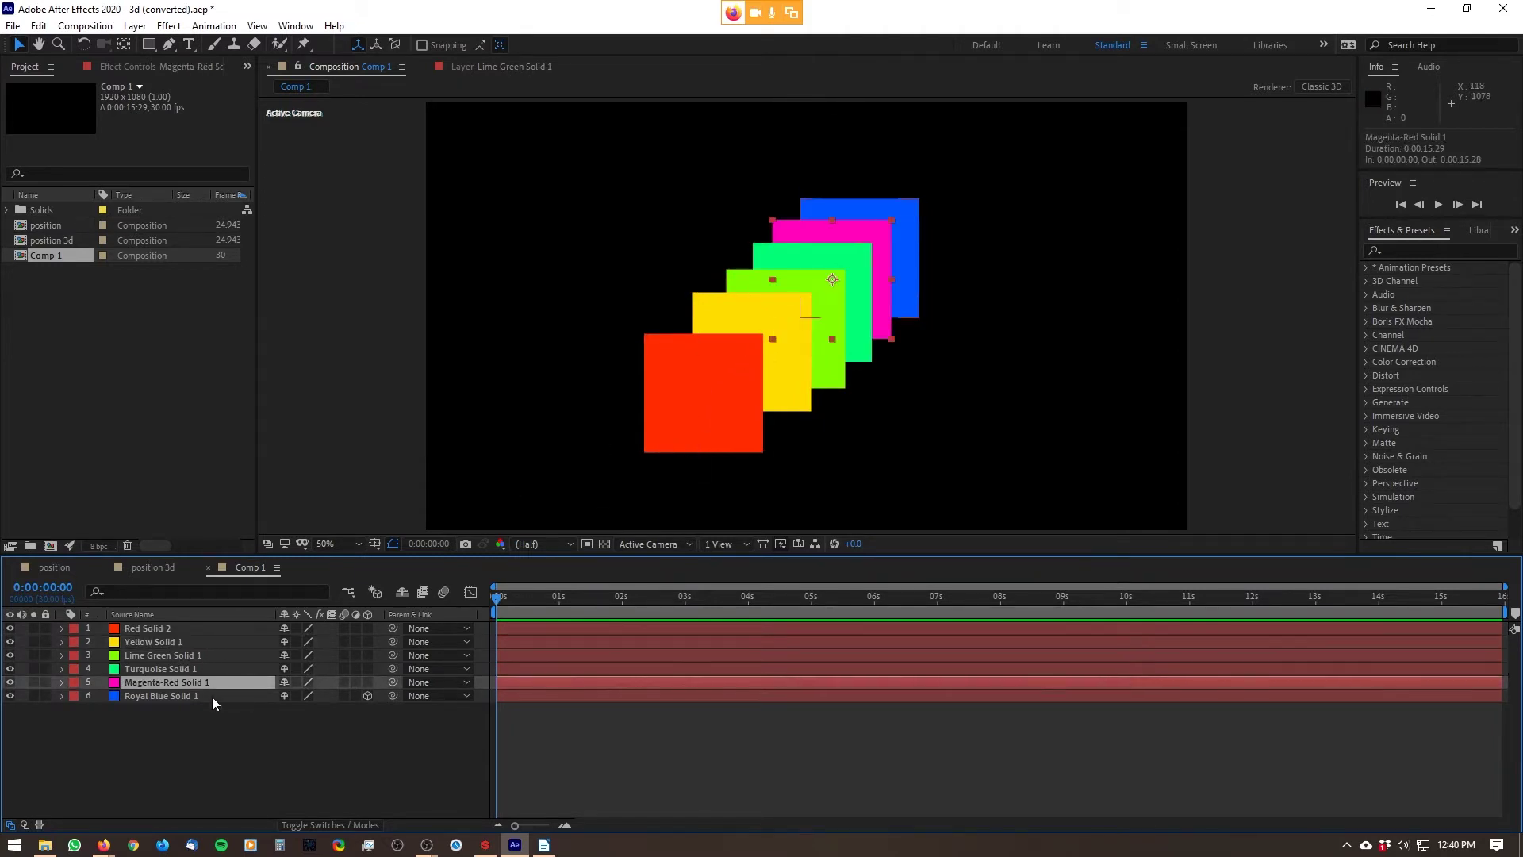
left_click(178, 627)
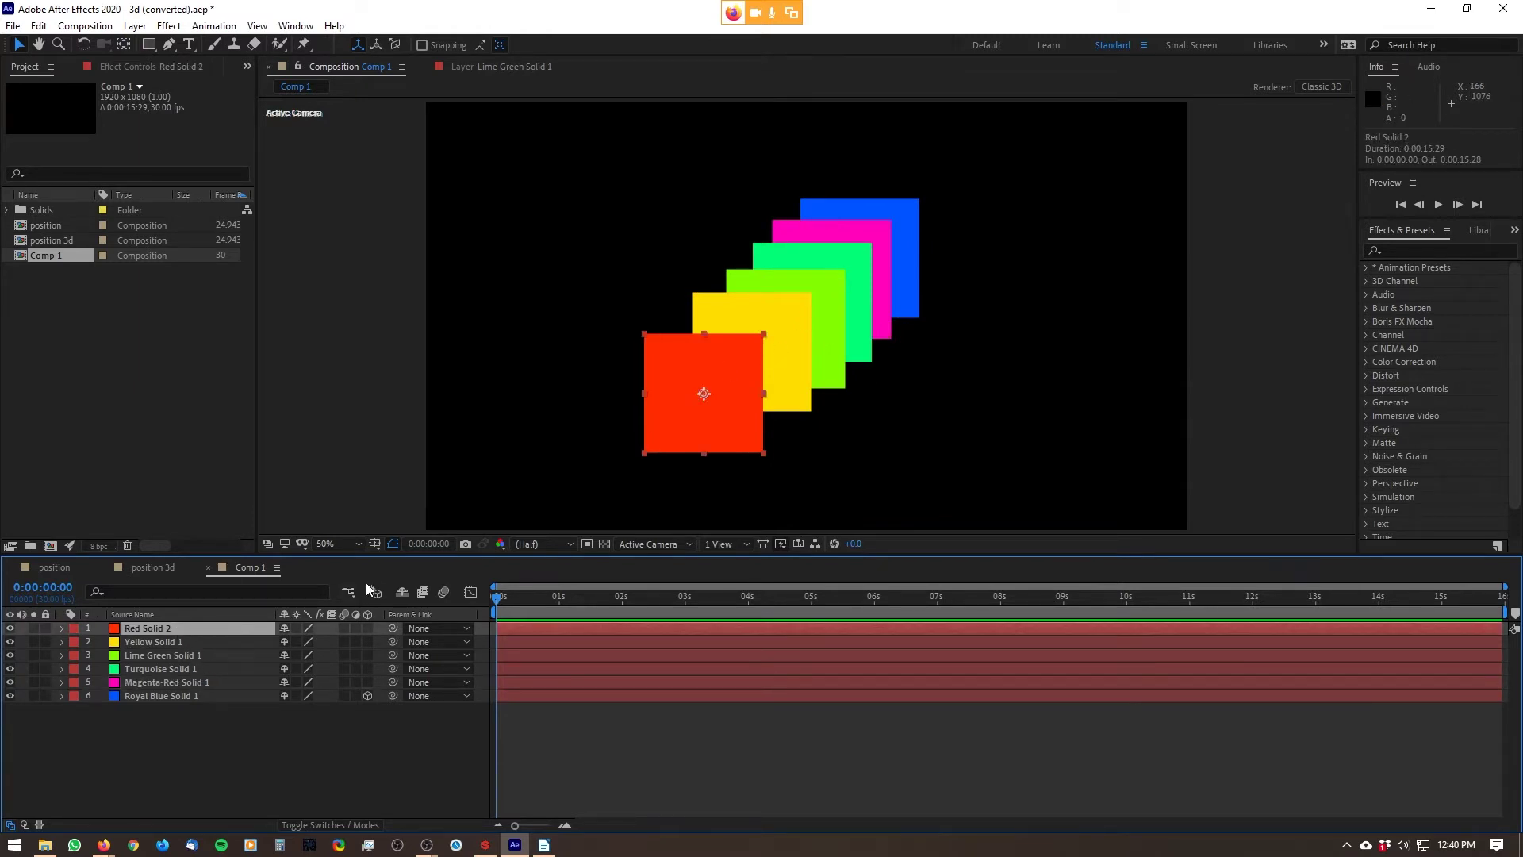
left_click(225, 639)
left_click(228, 669)
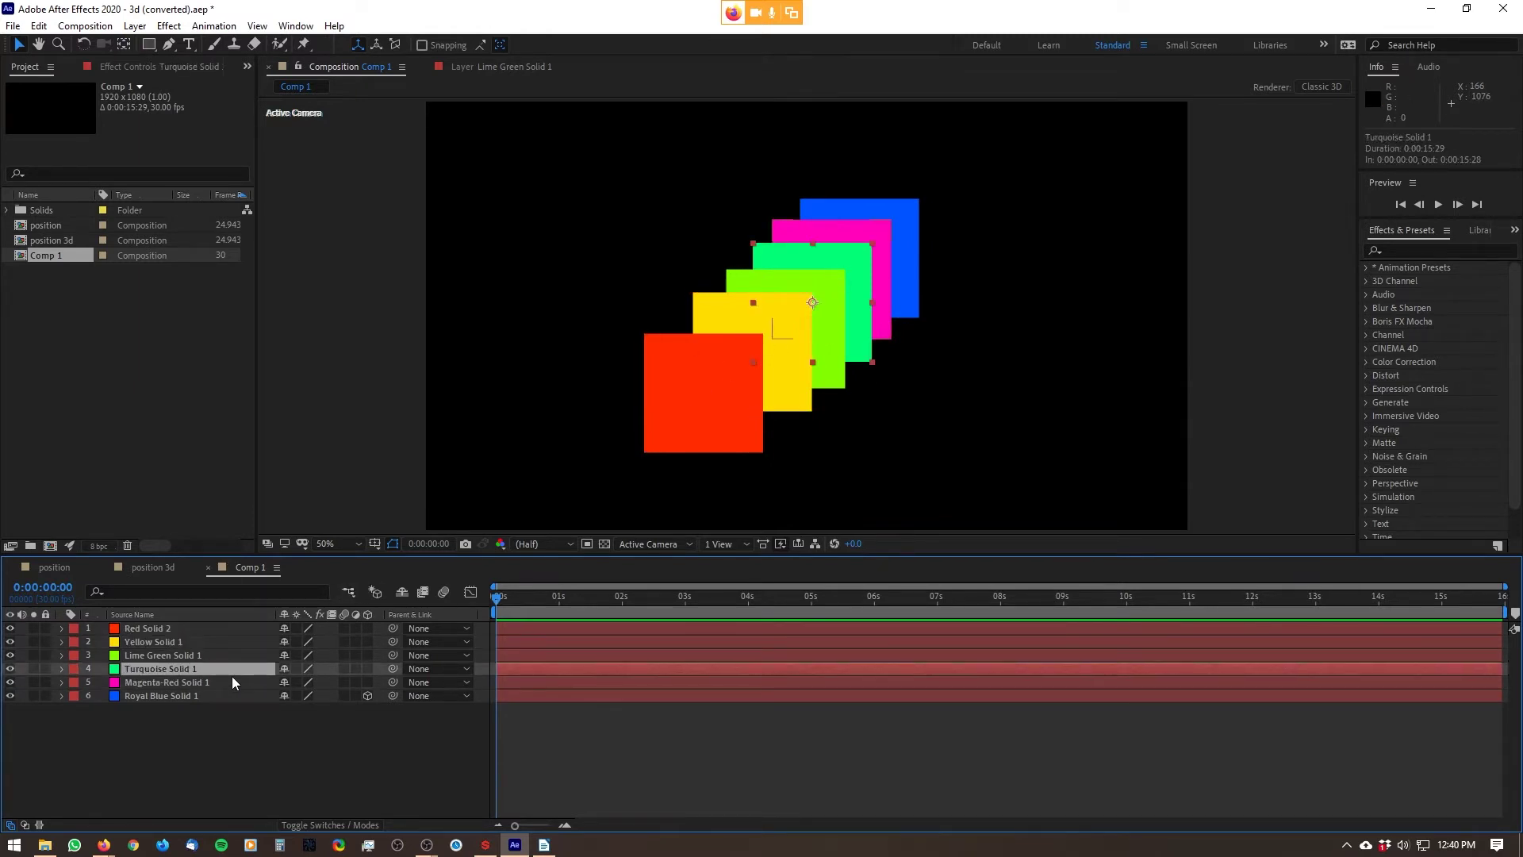
left_click(227, 683)
left_click(226, 698)
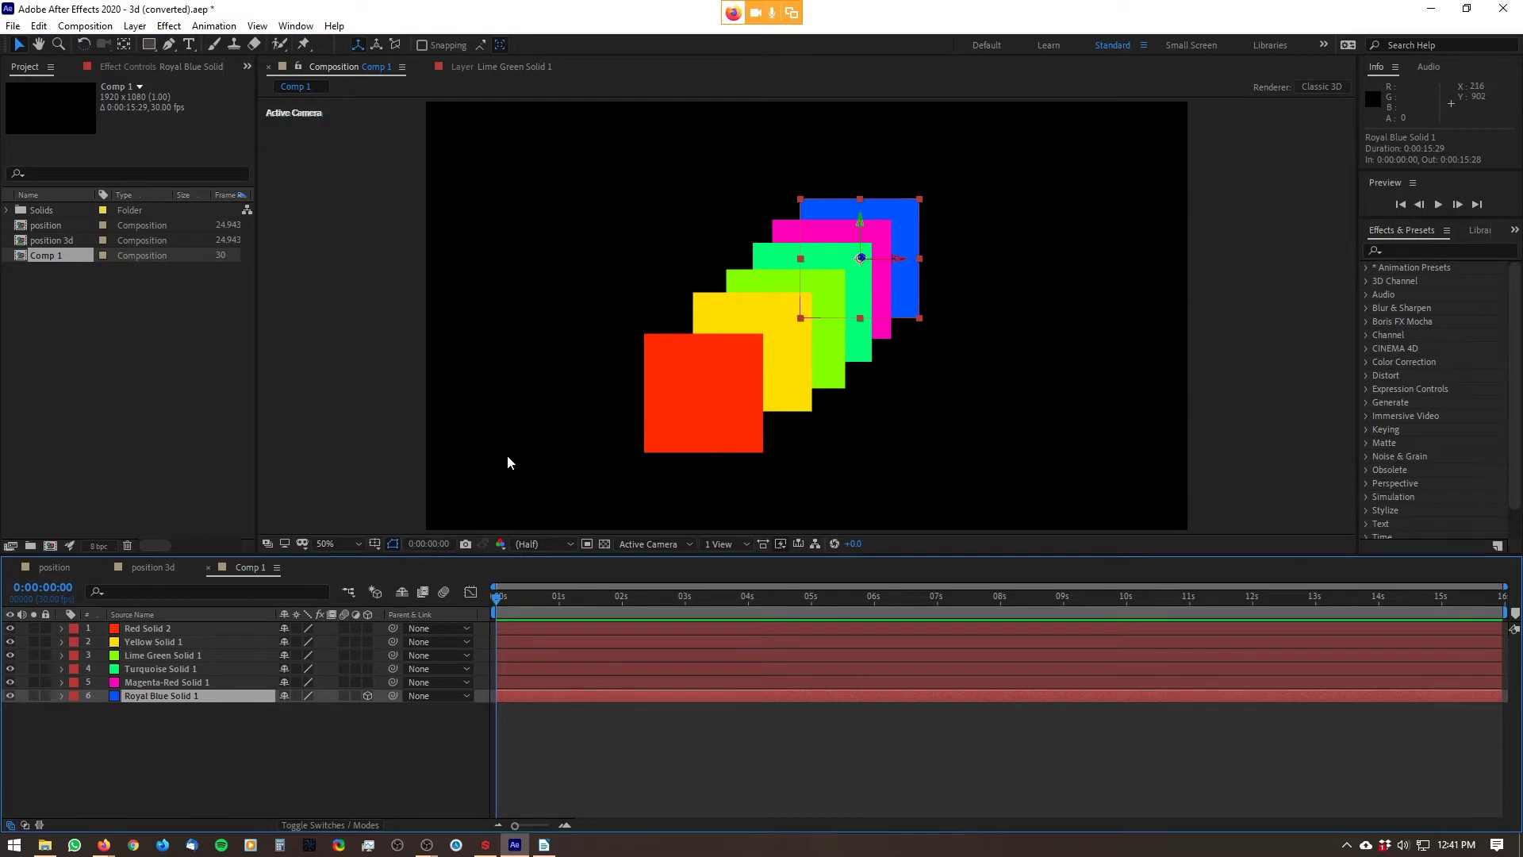
- Make the red, yellow, lime green, turquoise and magenta solids 3D layers, and test the red layer below lime green before returning it to the top
left_click(367, 629)
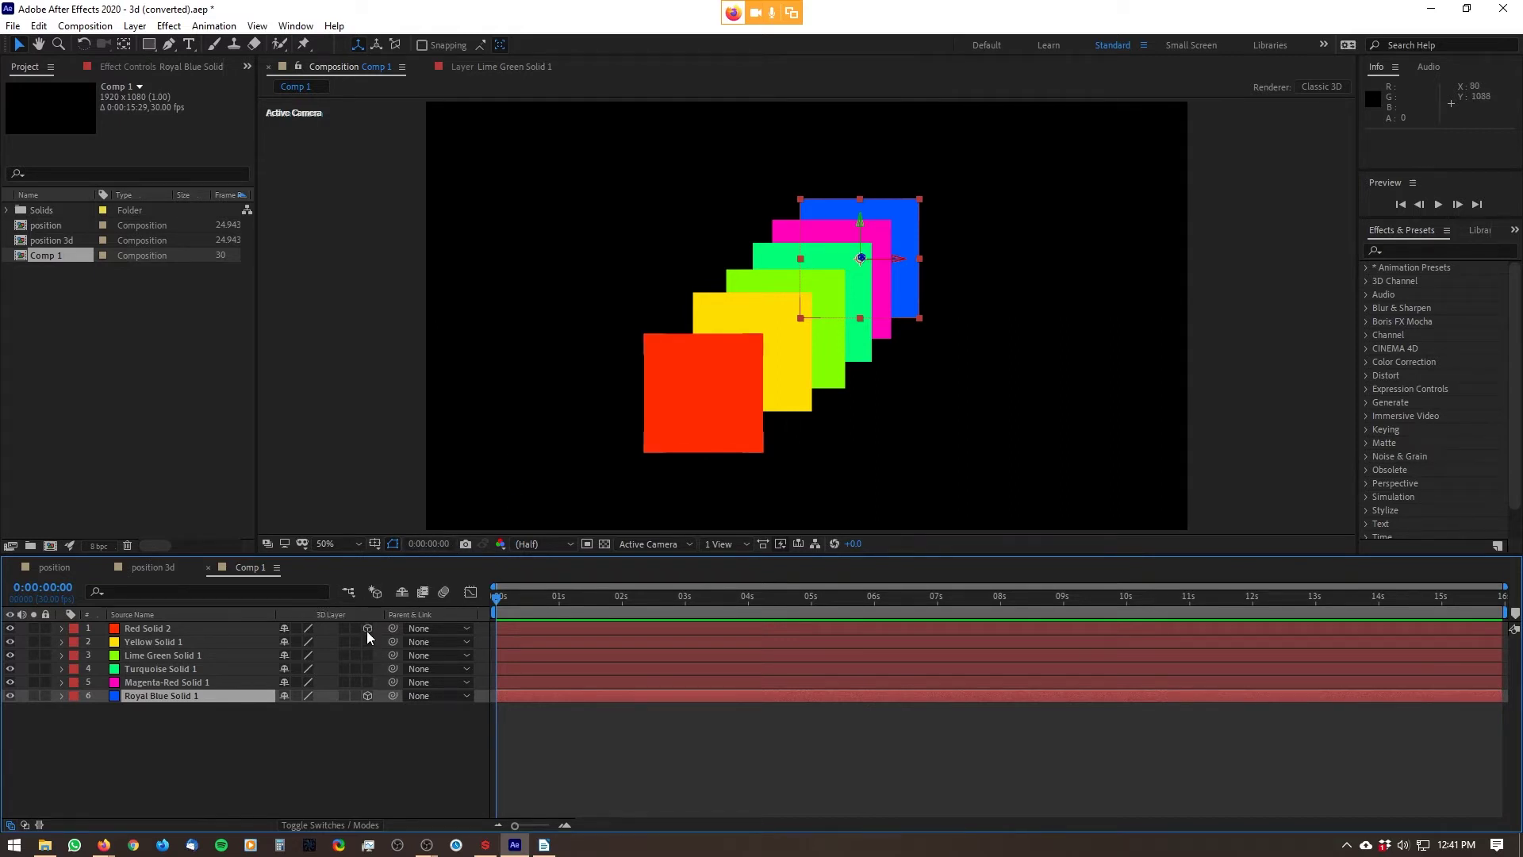
left_click(367, 682)
left_click_drag(212, 629, 229, 665)
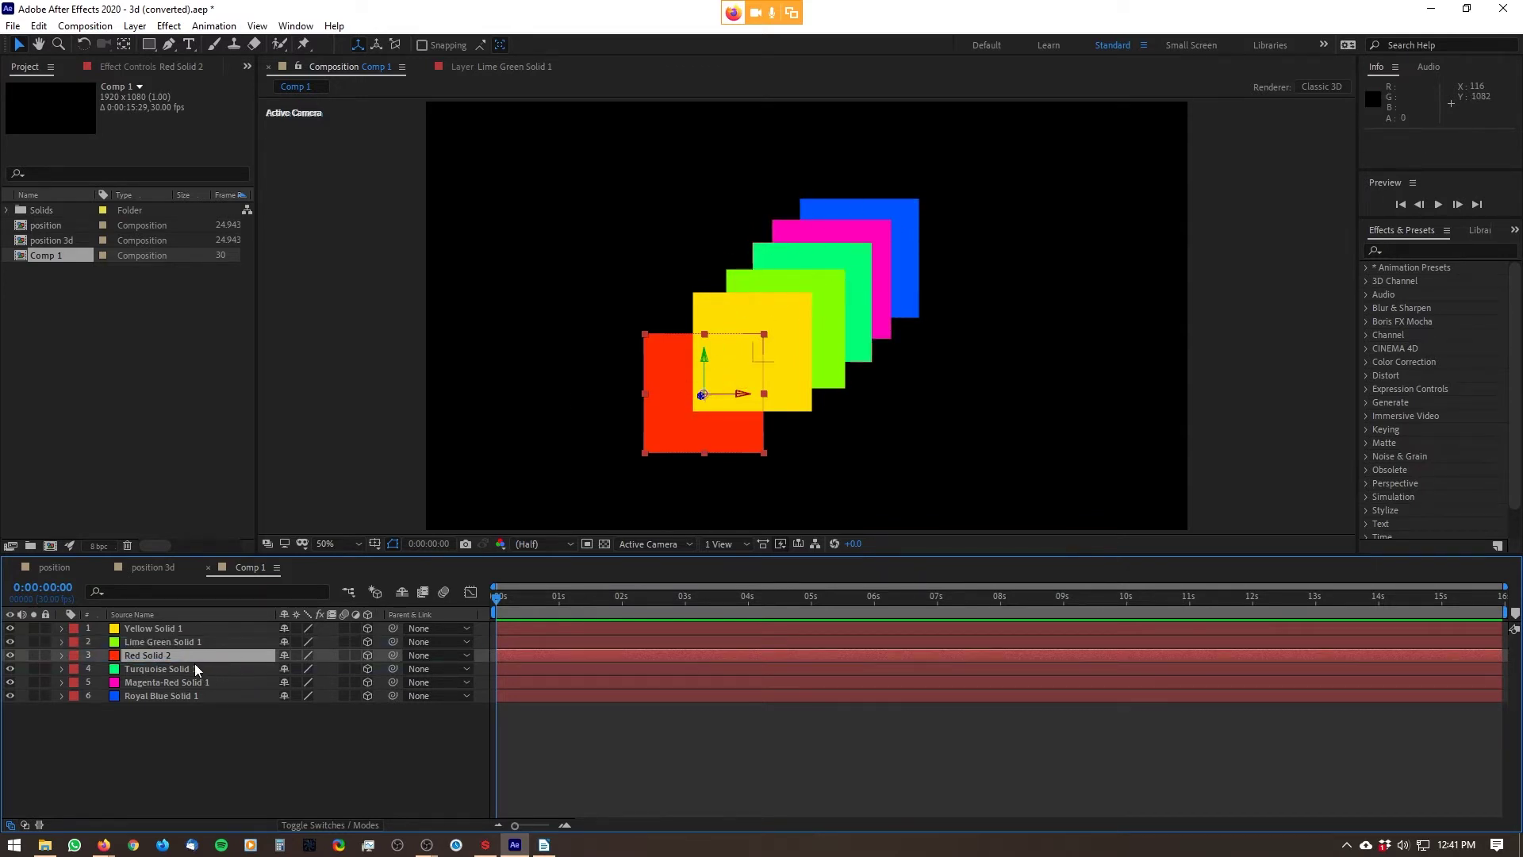
left_click_drag(221, 661, 230, 627)
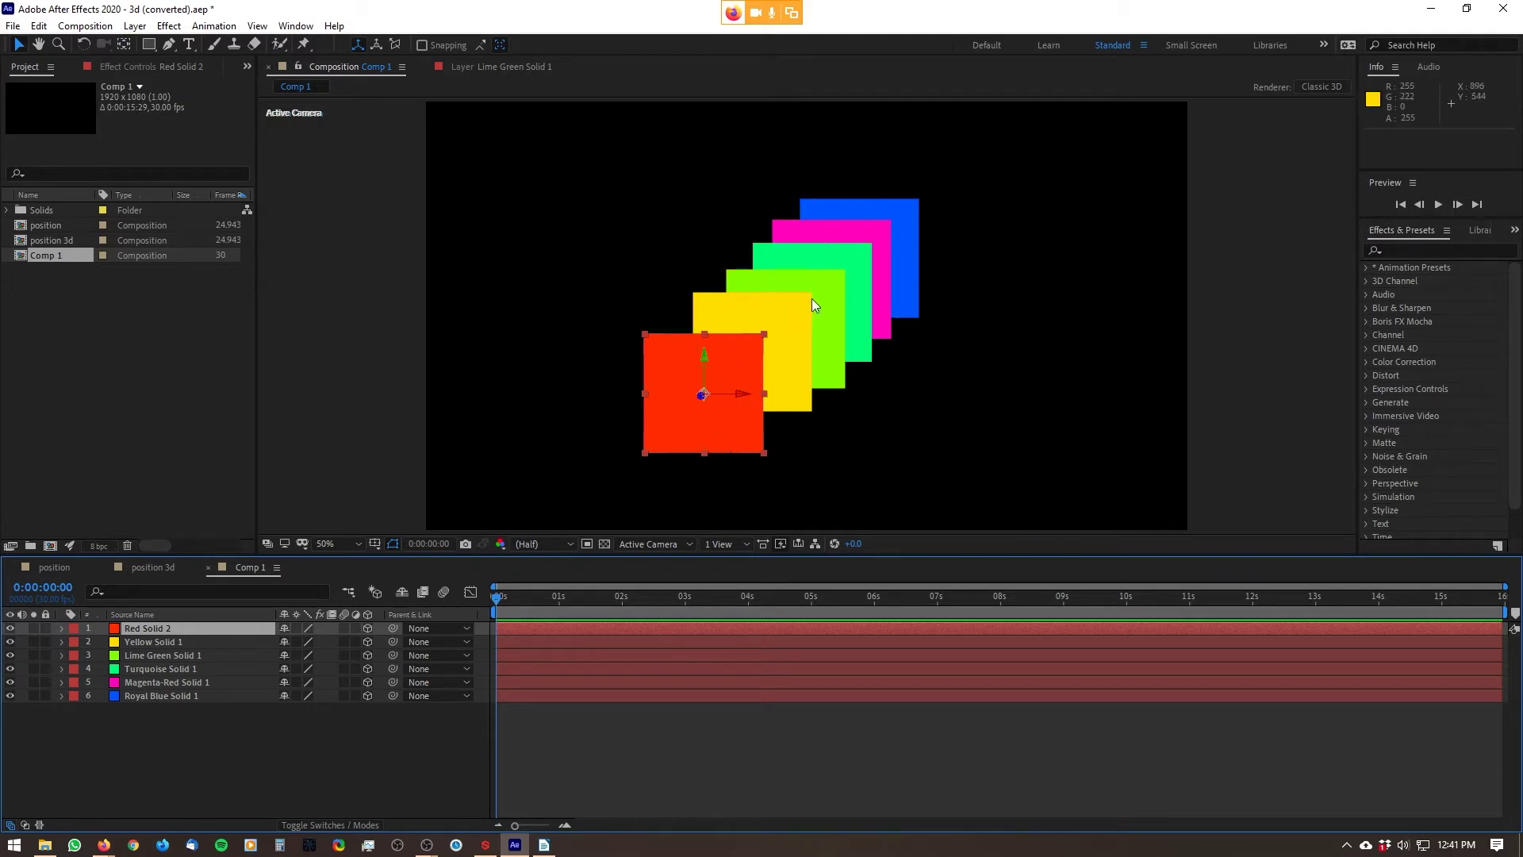
- Push the red solid back in depth by about 259 px and the yellow solid even farther back, behind the red one
scroll(809, 305, "up", 2)
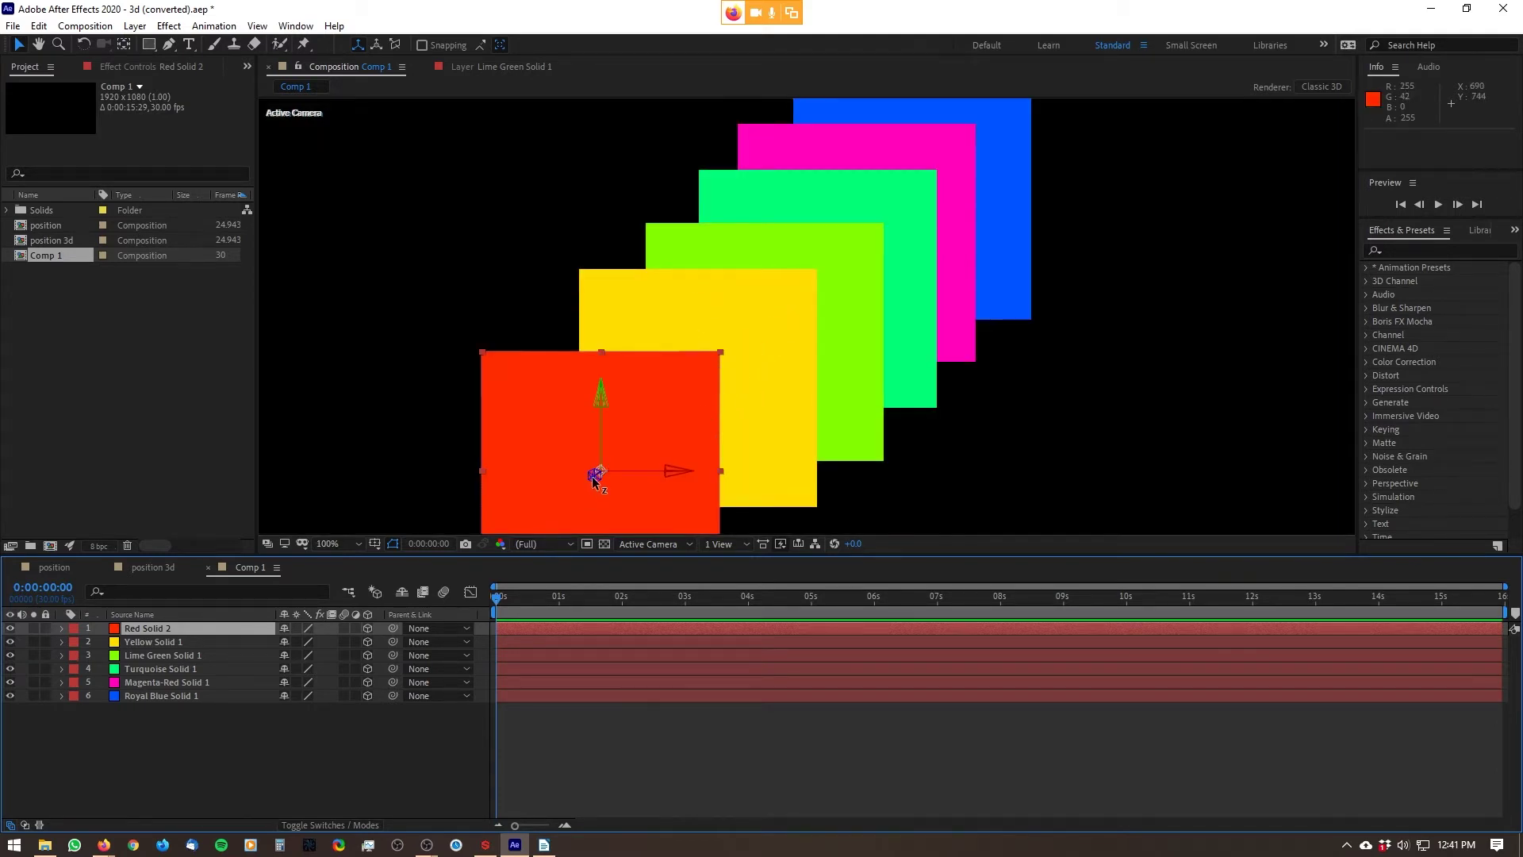
left_click_drag(594, 478, 849, 445)
left_click(800, 395)
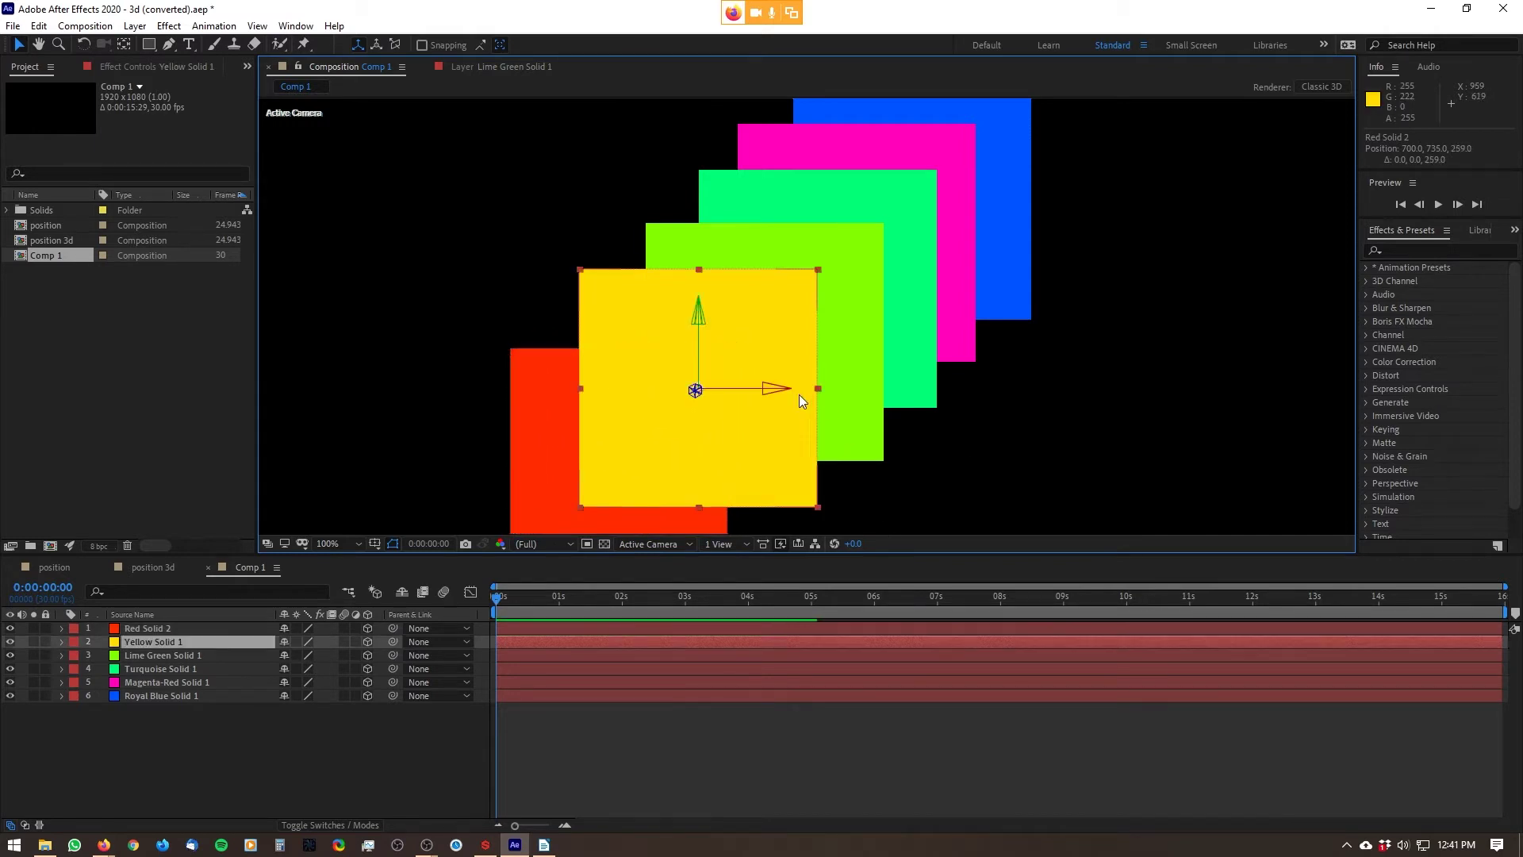
mouse_move(698, 393)
left_mouse_down()
mouse_move(753, 293)
mouse_move(722, 385)
left_mouse_up()
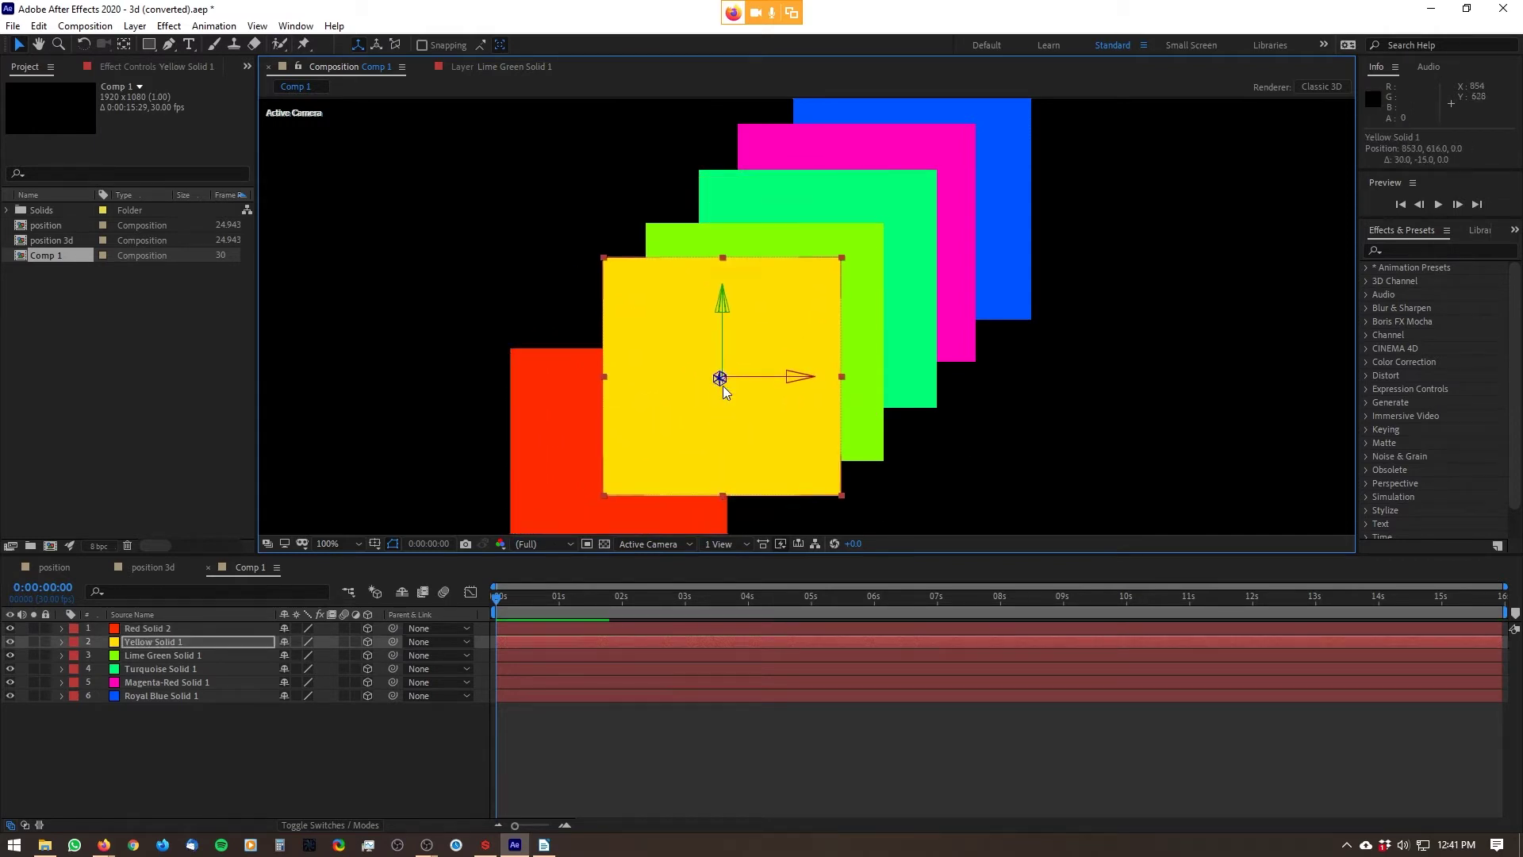
key("ctrl+z")
key("ctrl+z")
key("ctrl+z")
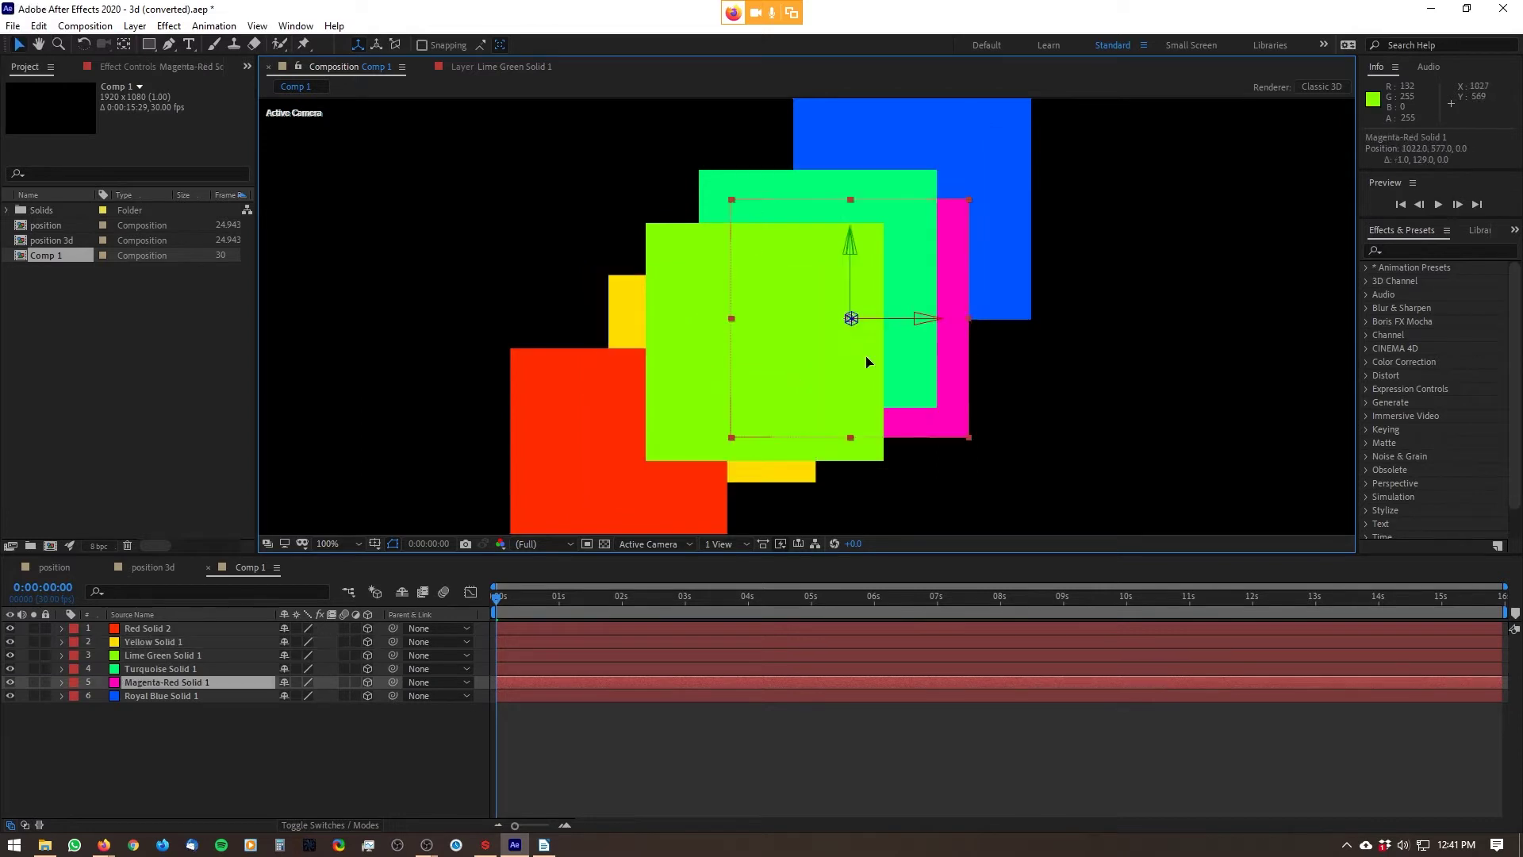
- Undo the magenta solid's vertical move and pull it forward along Z, in front of the other solids
key("ctrl+z")
key("ctrl+z")
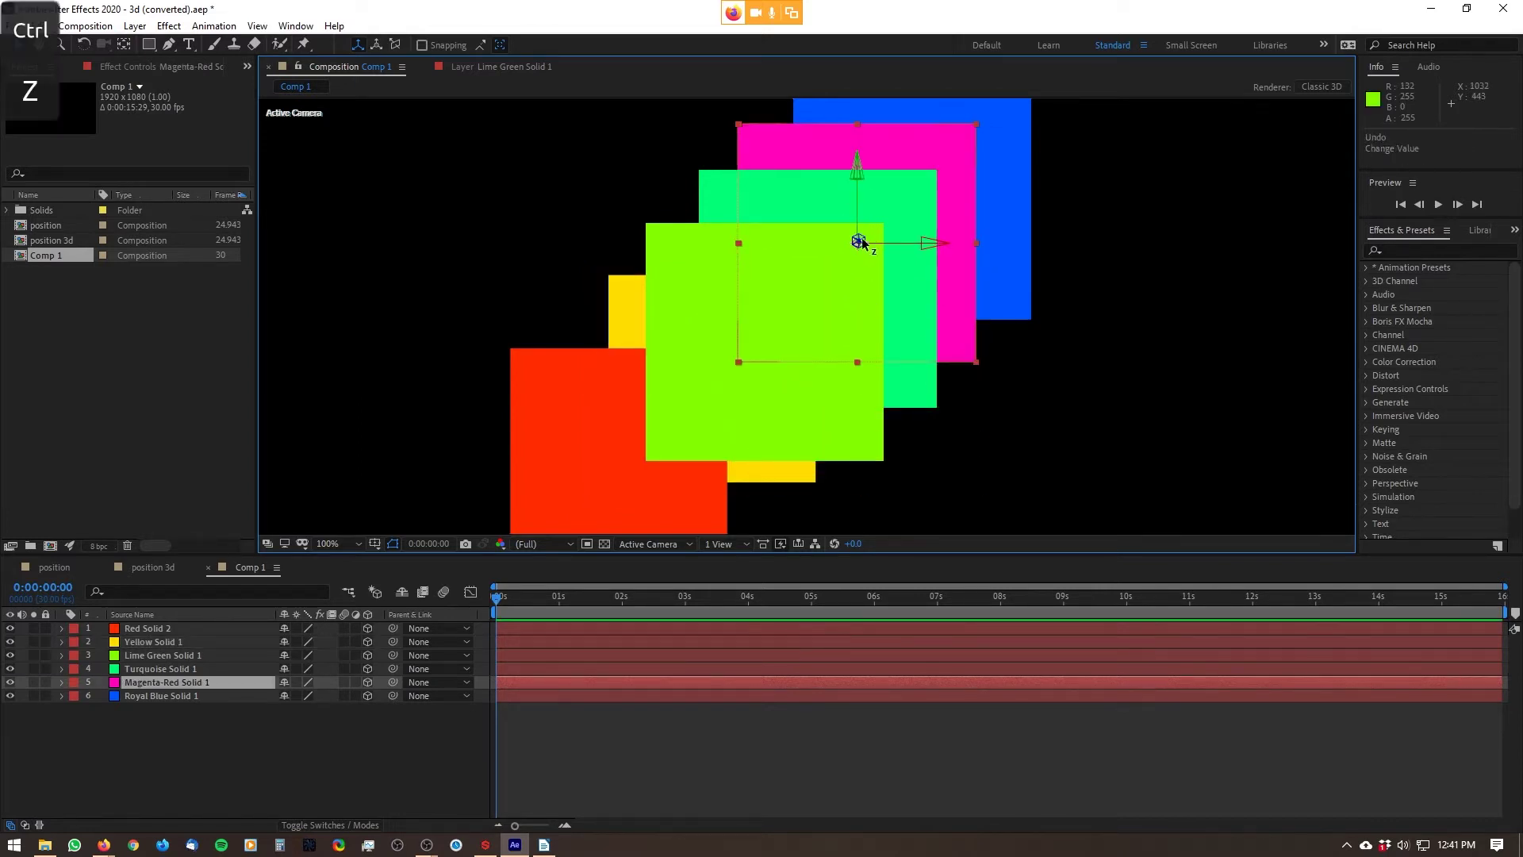
left_click_drag(863, 242, 980, 99)
left_click(207, 716)
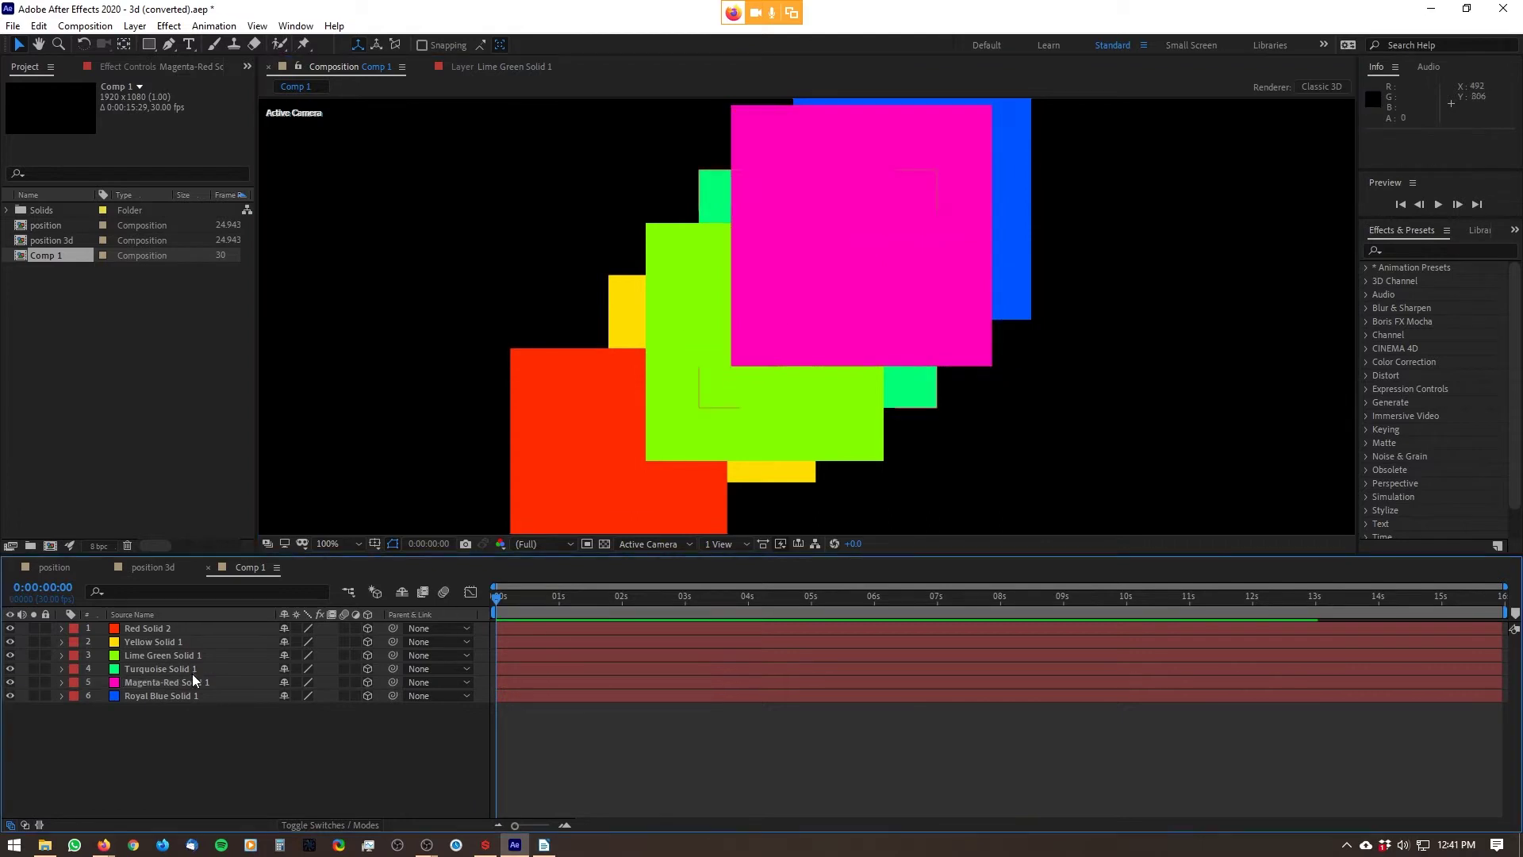
- Test moving the 3D royal blue layer to the top of the stack and return it to the bottom
left_click_drag(194, 682, 218, 629)
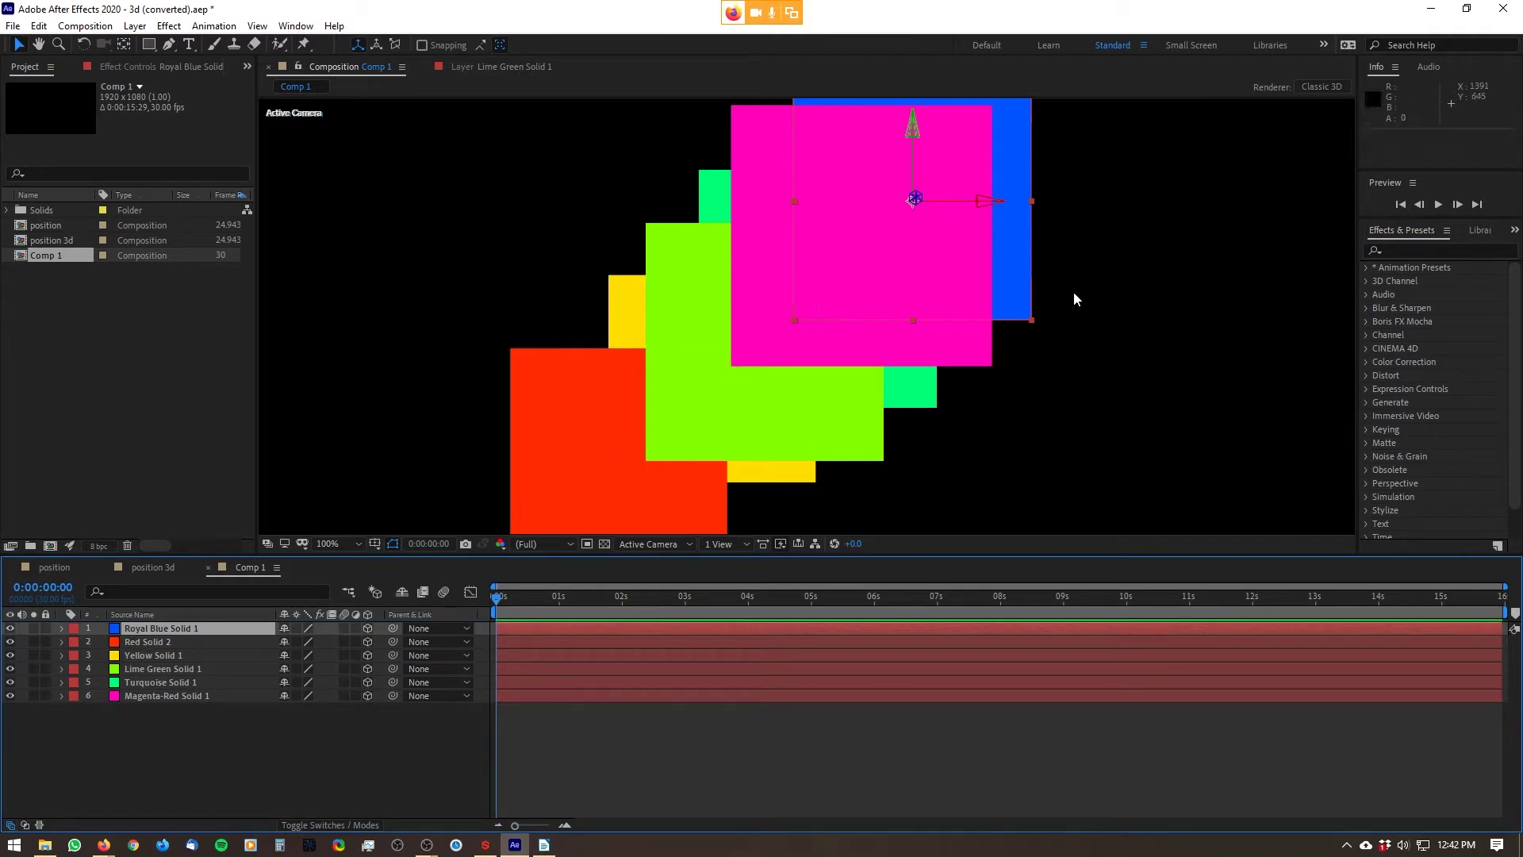
key("comma")
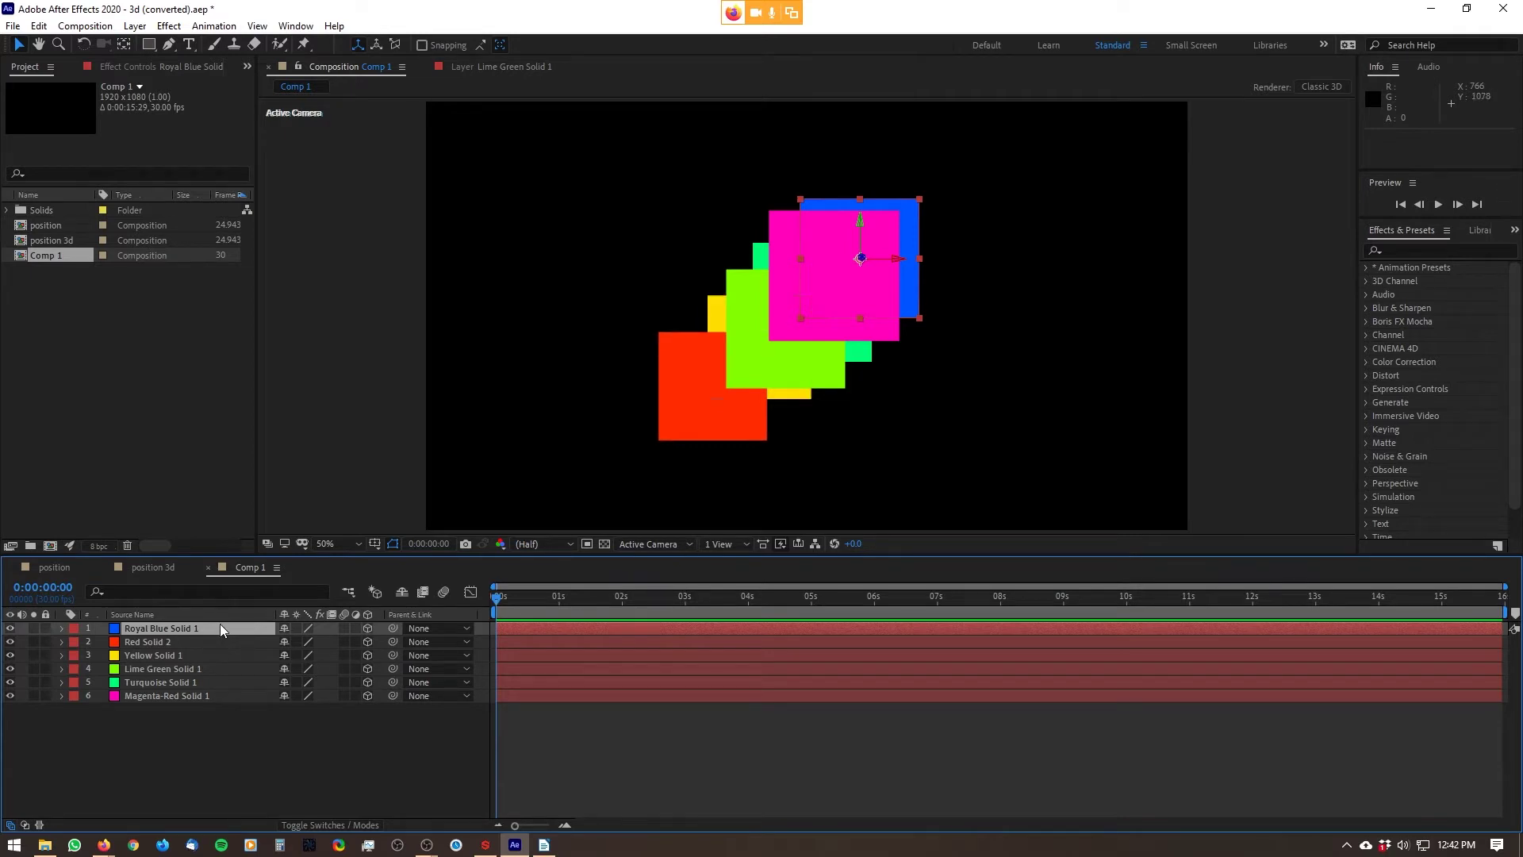
left_click_drag(217, 625, 222, 711)
- Switch the turquoise solid to a 2D layer and move it to the top of the layer stack
left_click(217, 682)
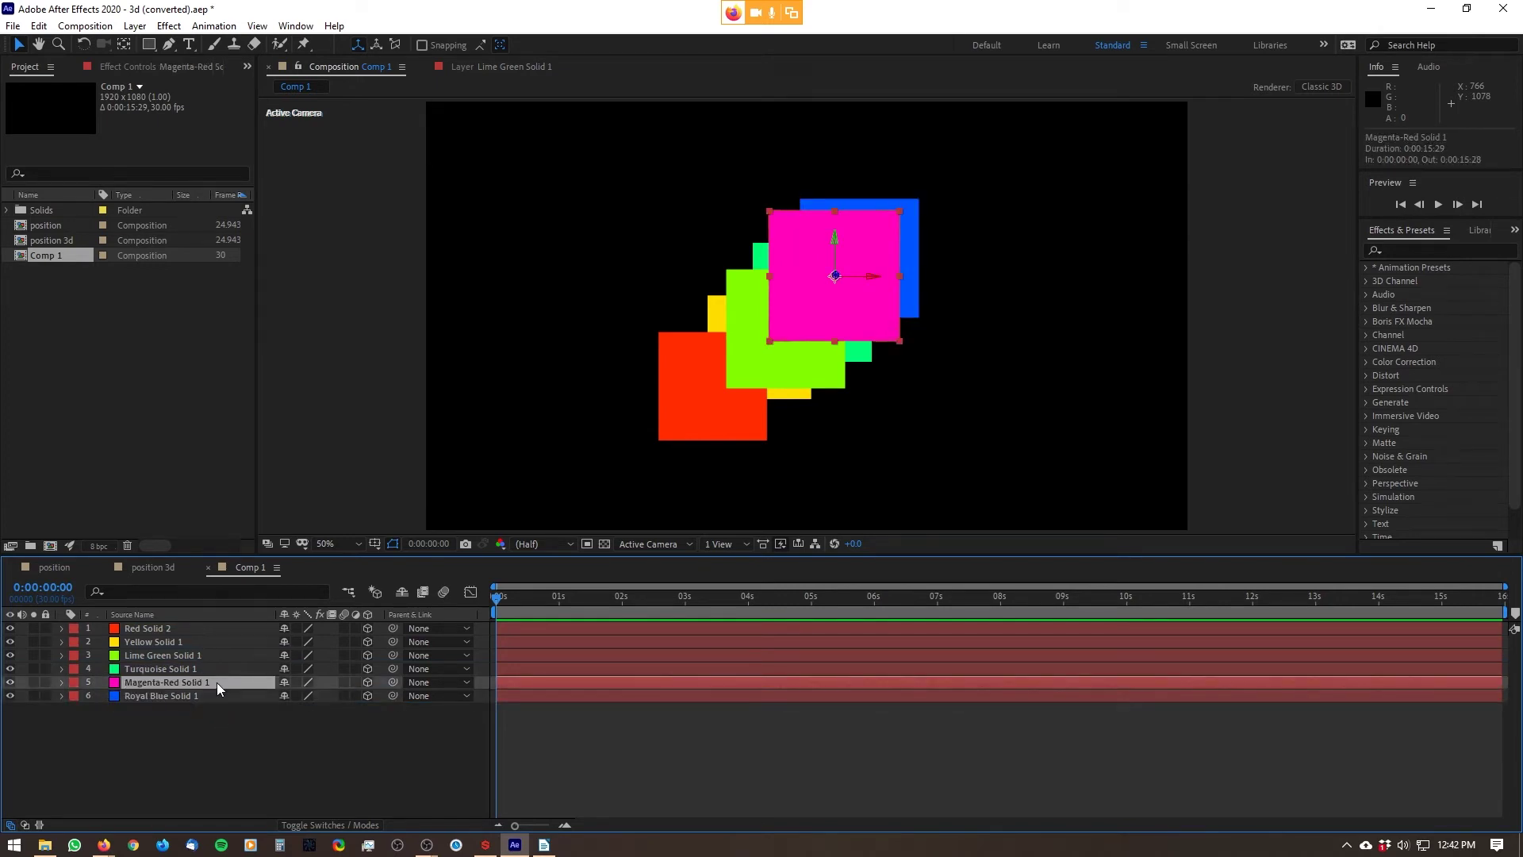
left_click(208, 670)
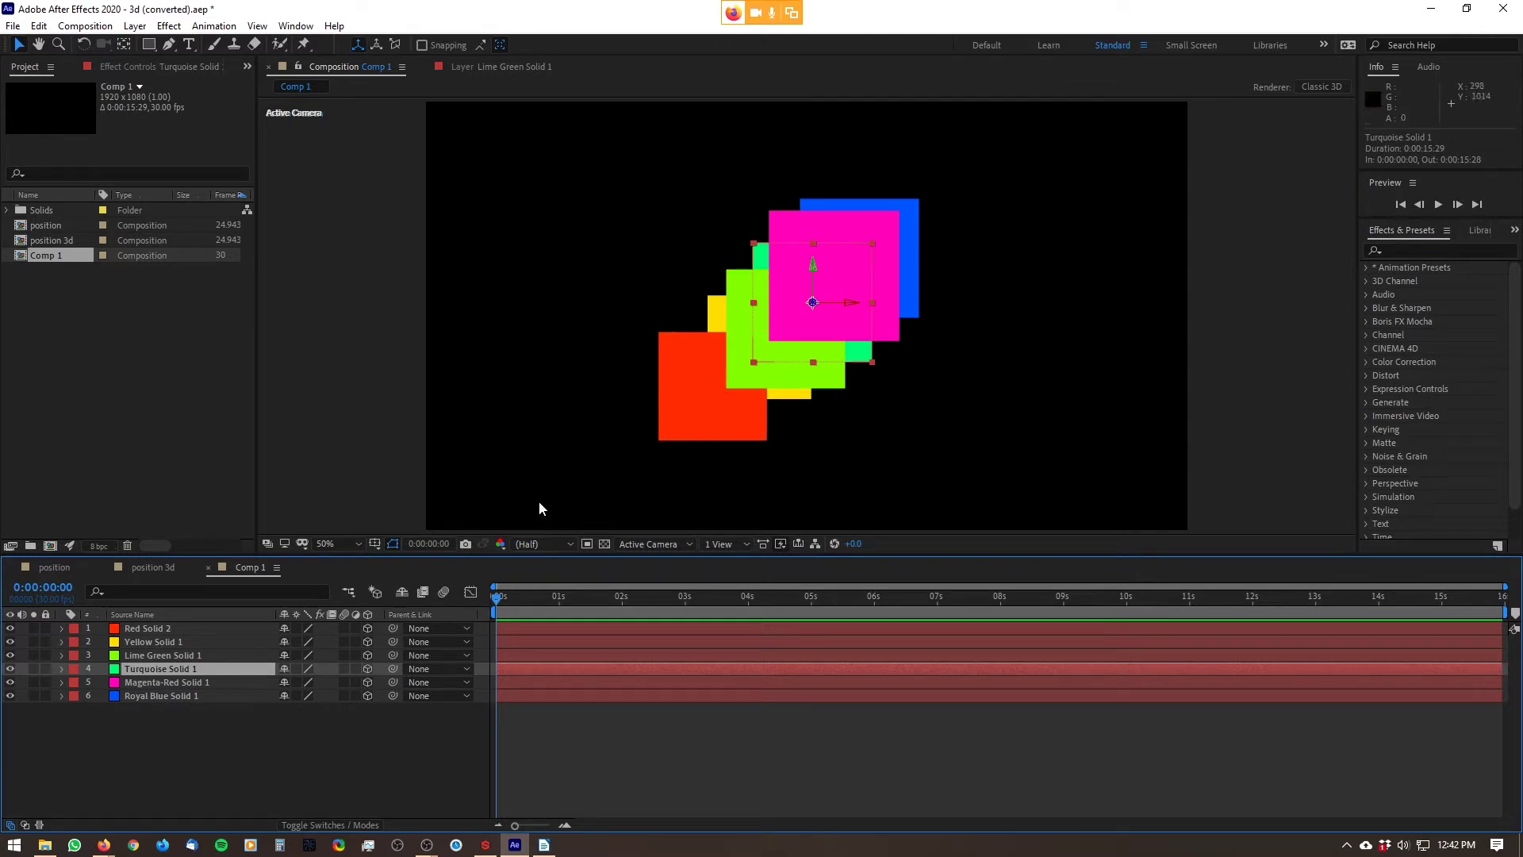
left_click(369, 668)
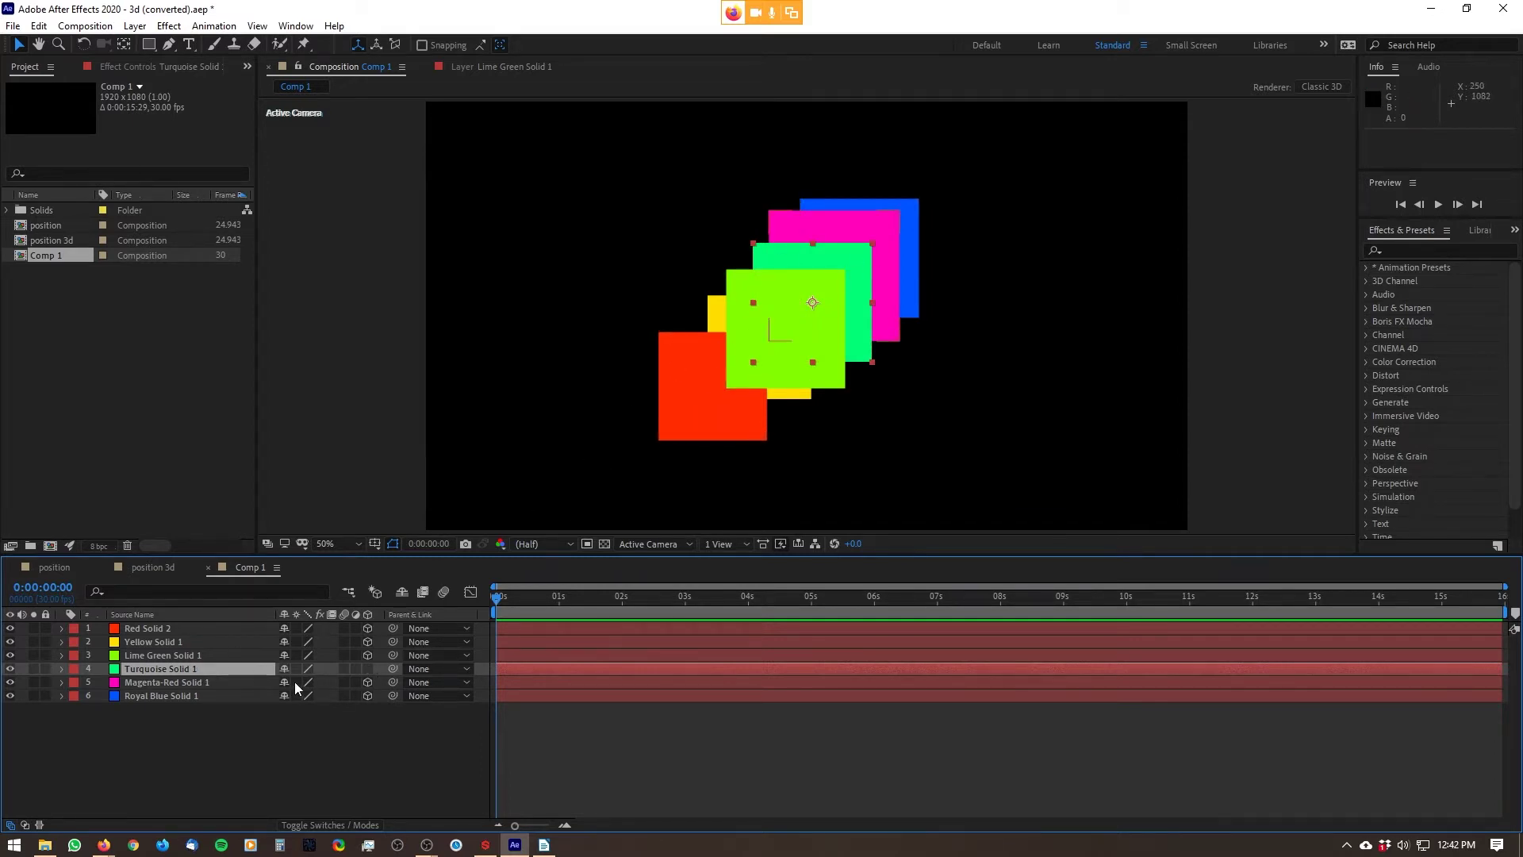
left_click_drag(240, 668, 170, 626)
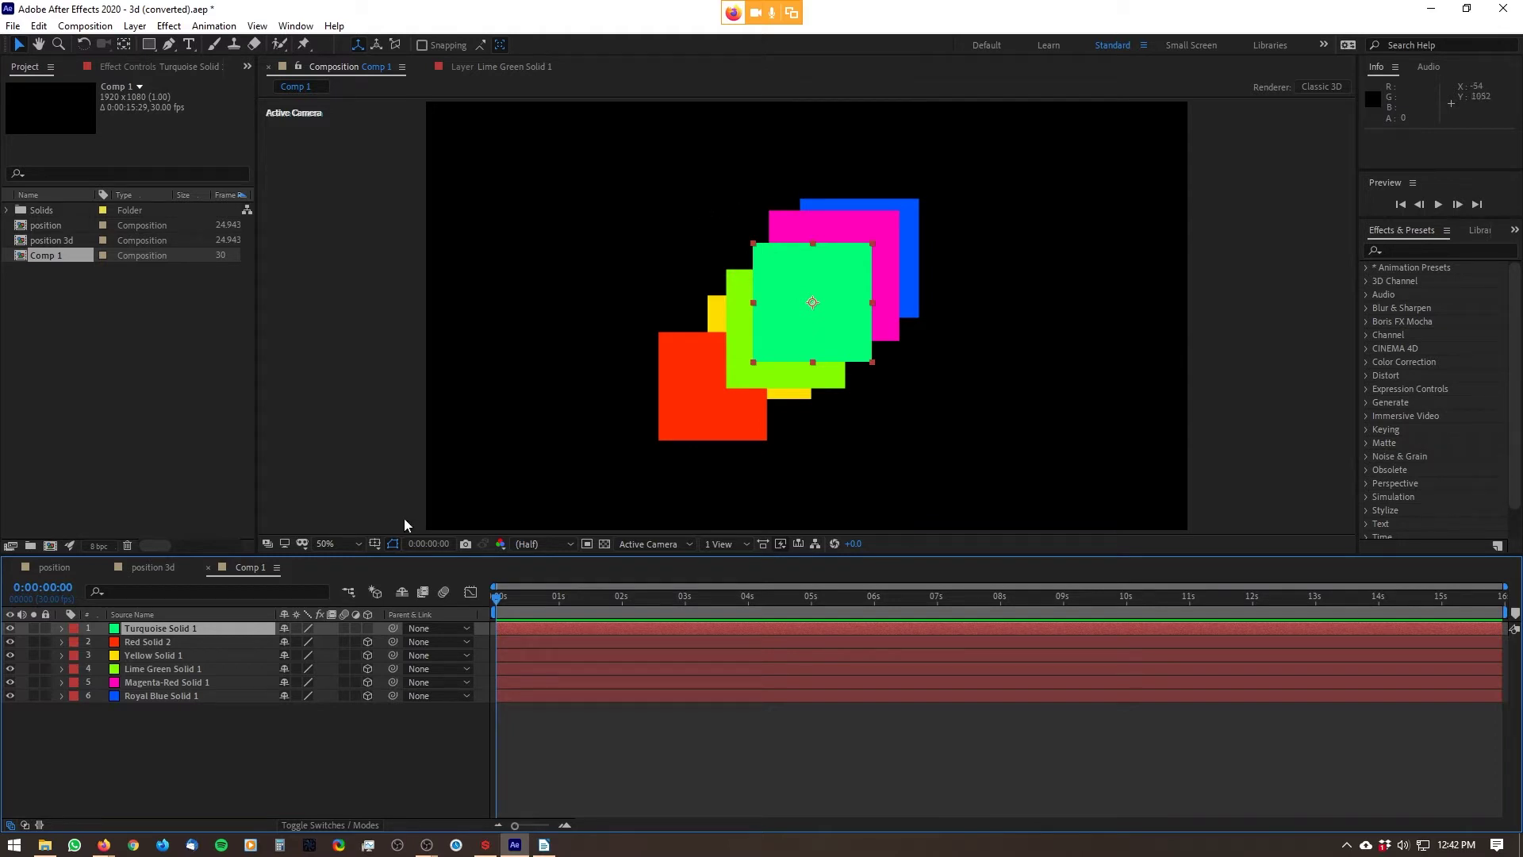
- Test the turquoise layer at the bottom of the stack, return it below lime green and make it 3D again
left_click_drag(217, 626, 215, 701)
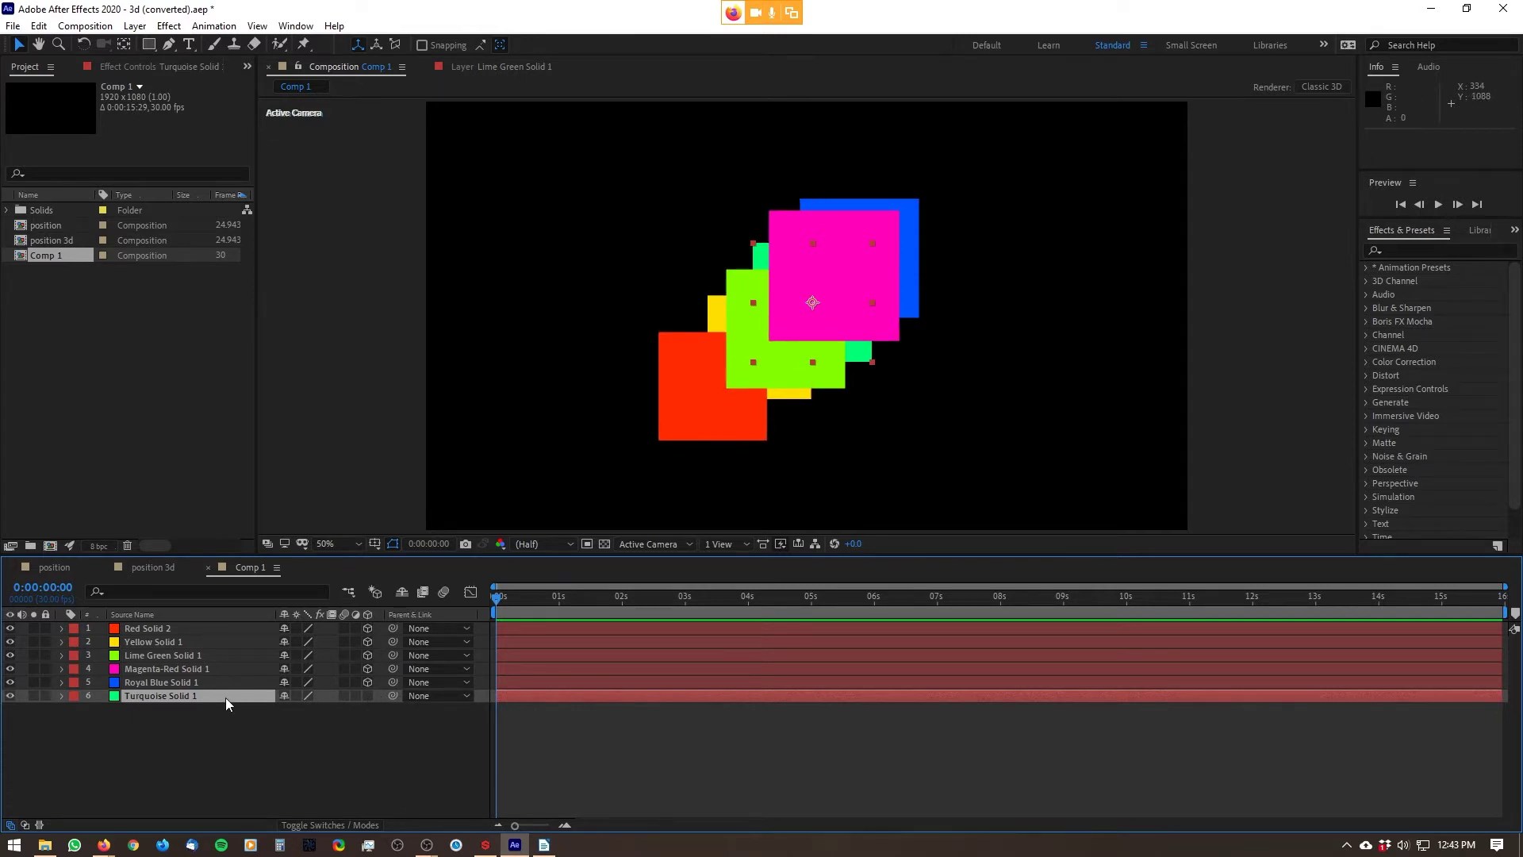
left_click_drag(225, 698, 250, 665)
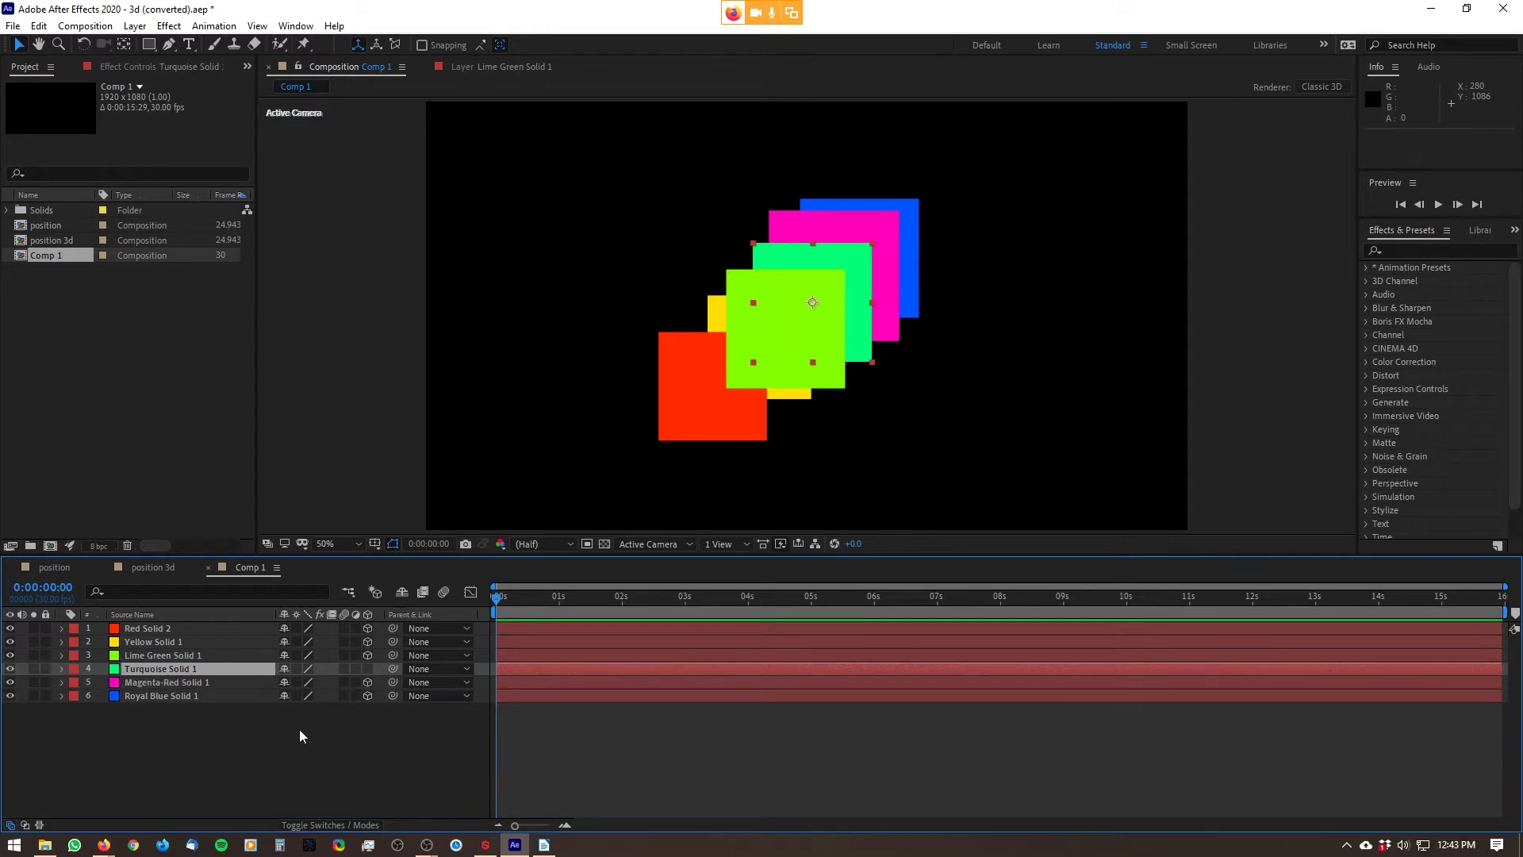
left_click(363, 671)
left_click(367, 668)
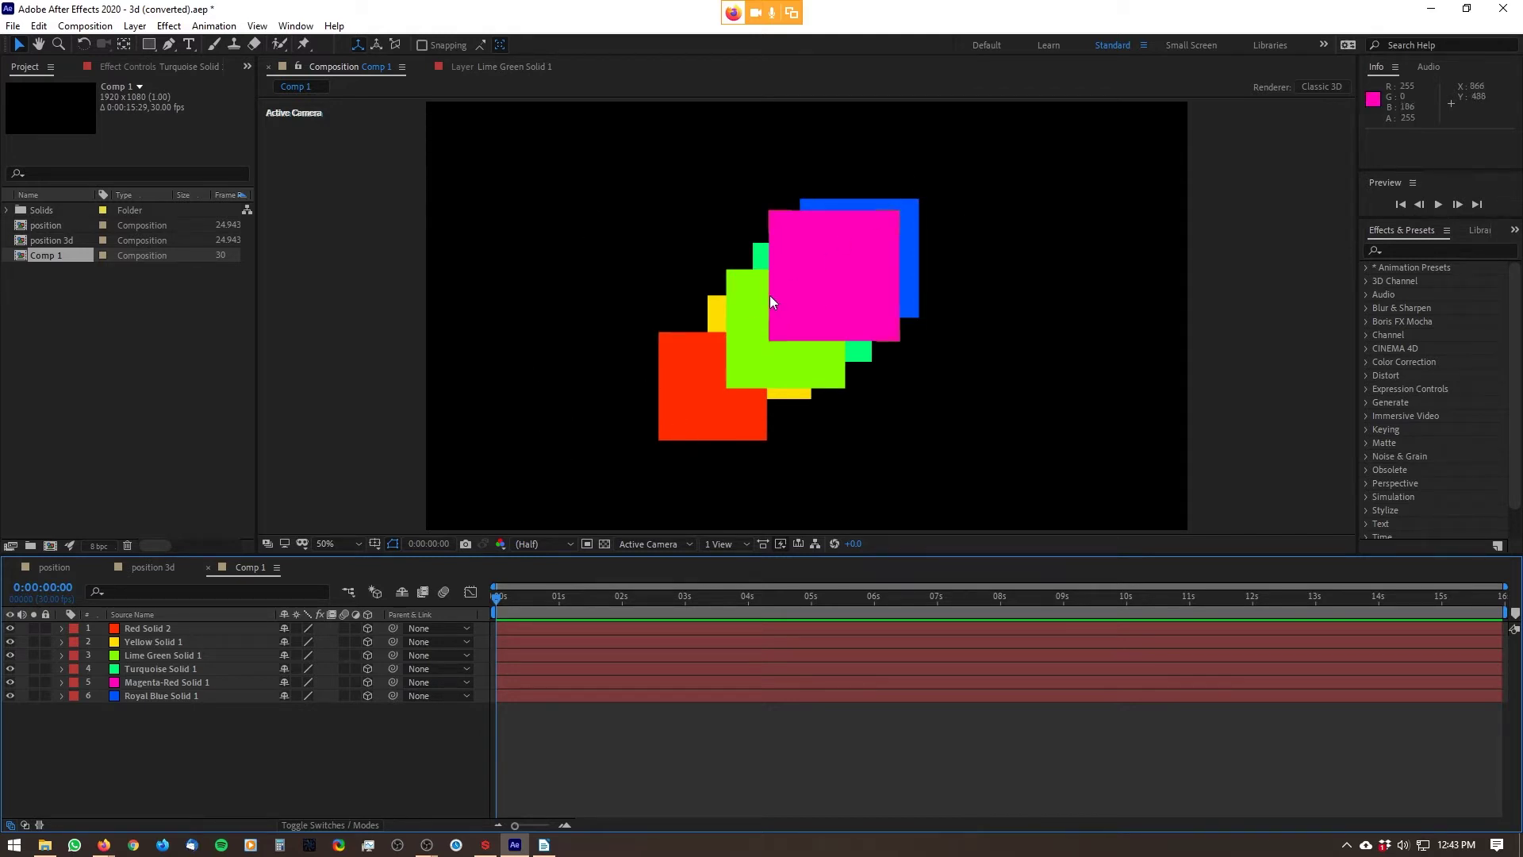
- Enlarge the composition viewer and compare the solids in the Front view with the Active Camera view
left_click_drag(940, 555, 961, 652)
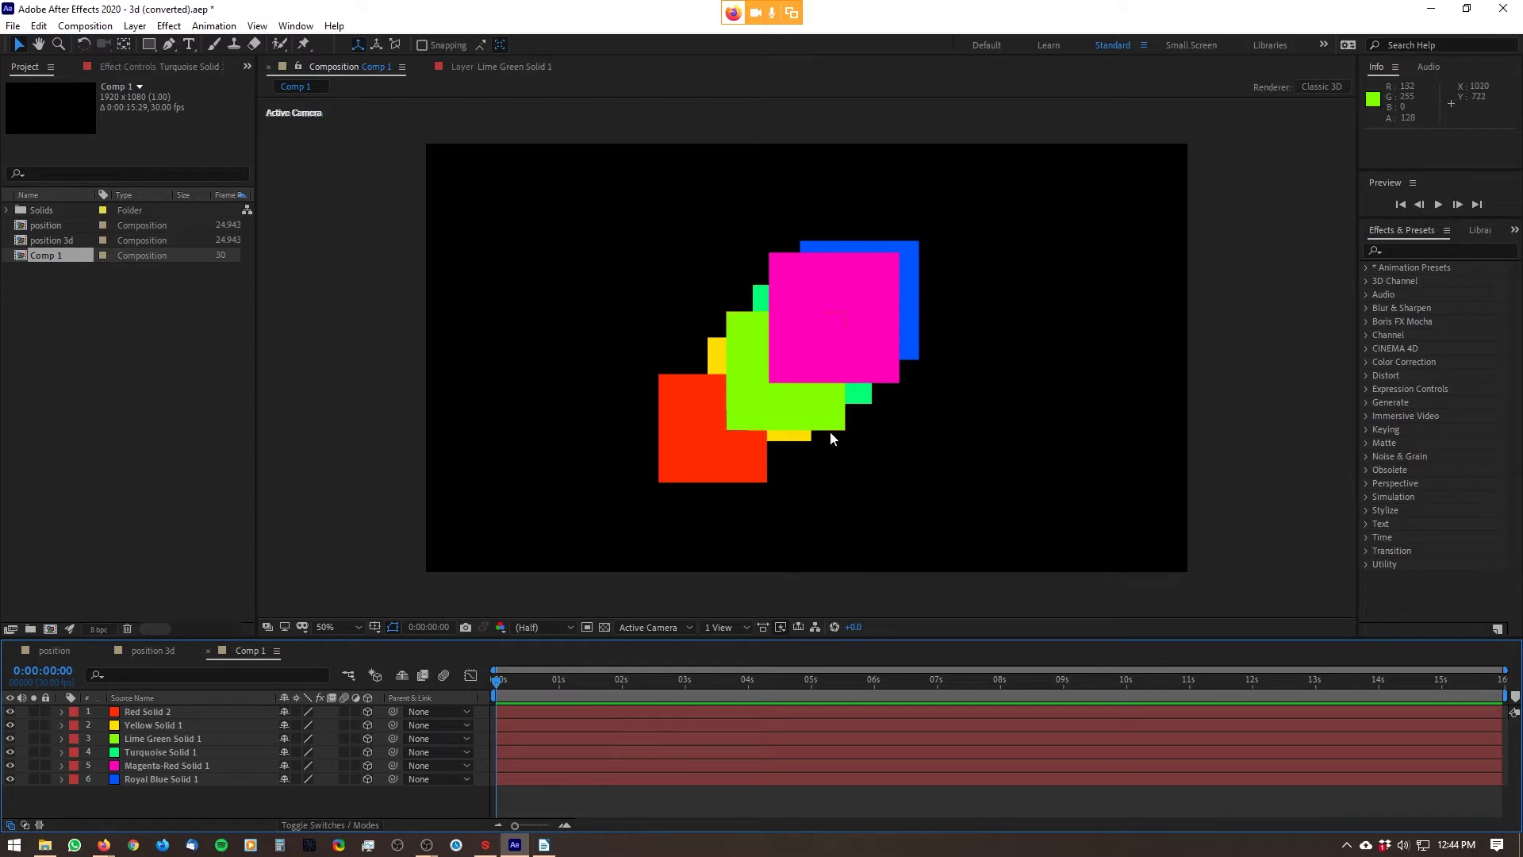
left_click(648, 628)
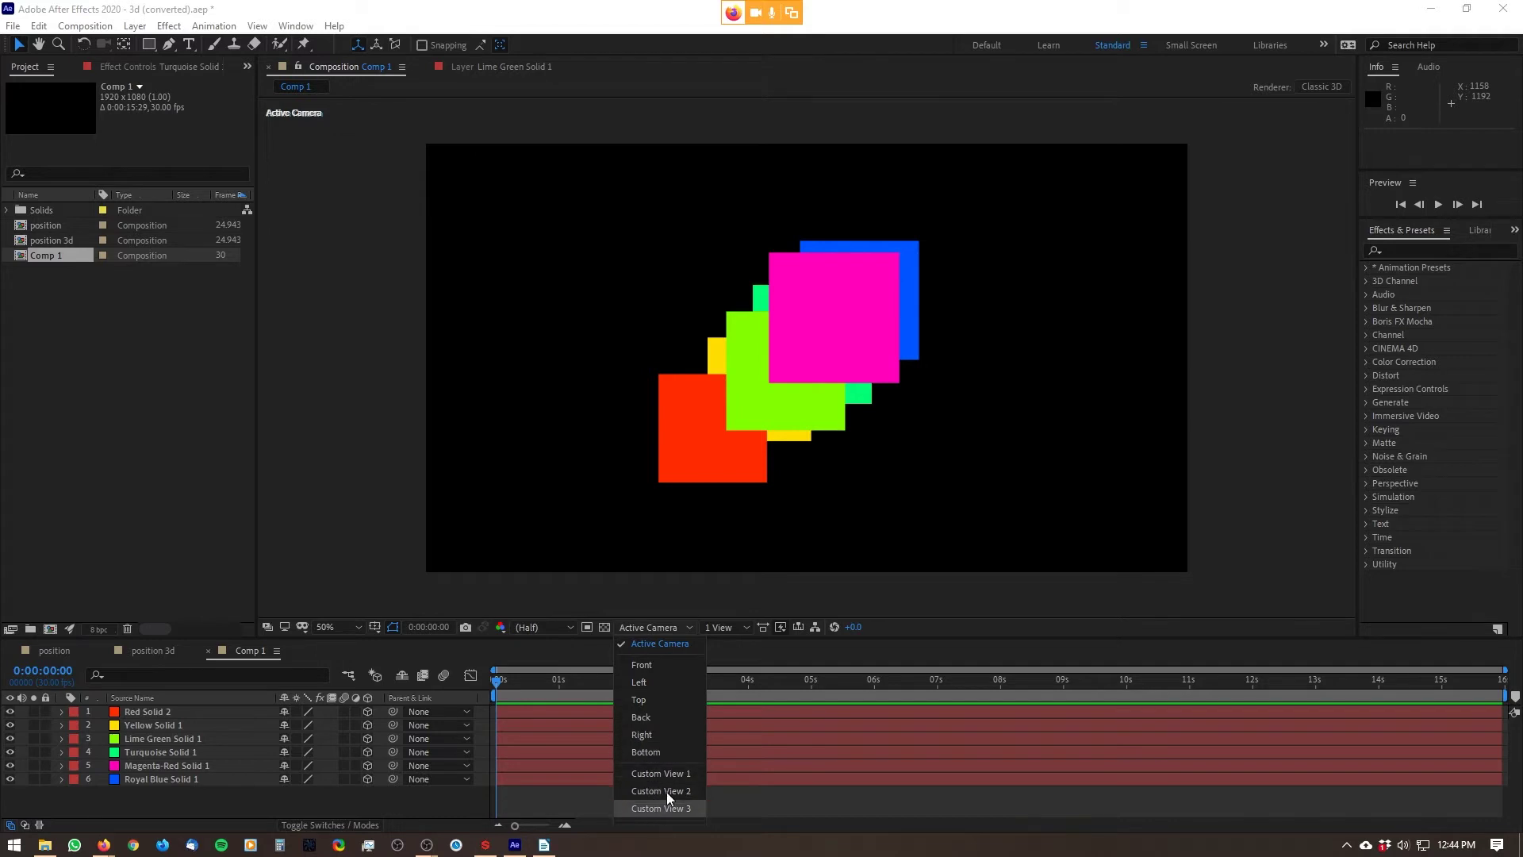
left_click(654, 664)
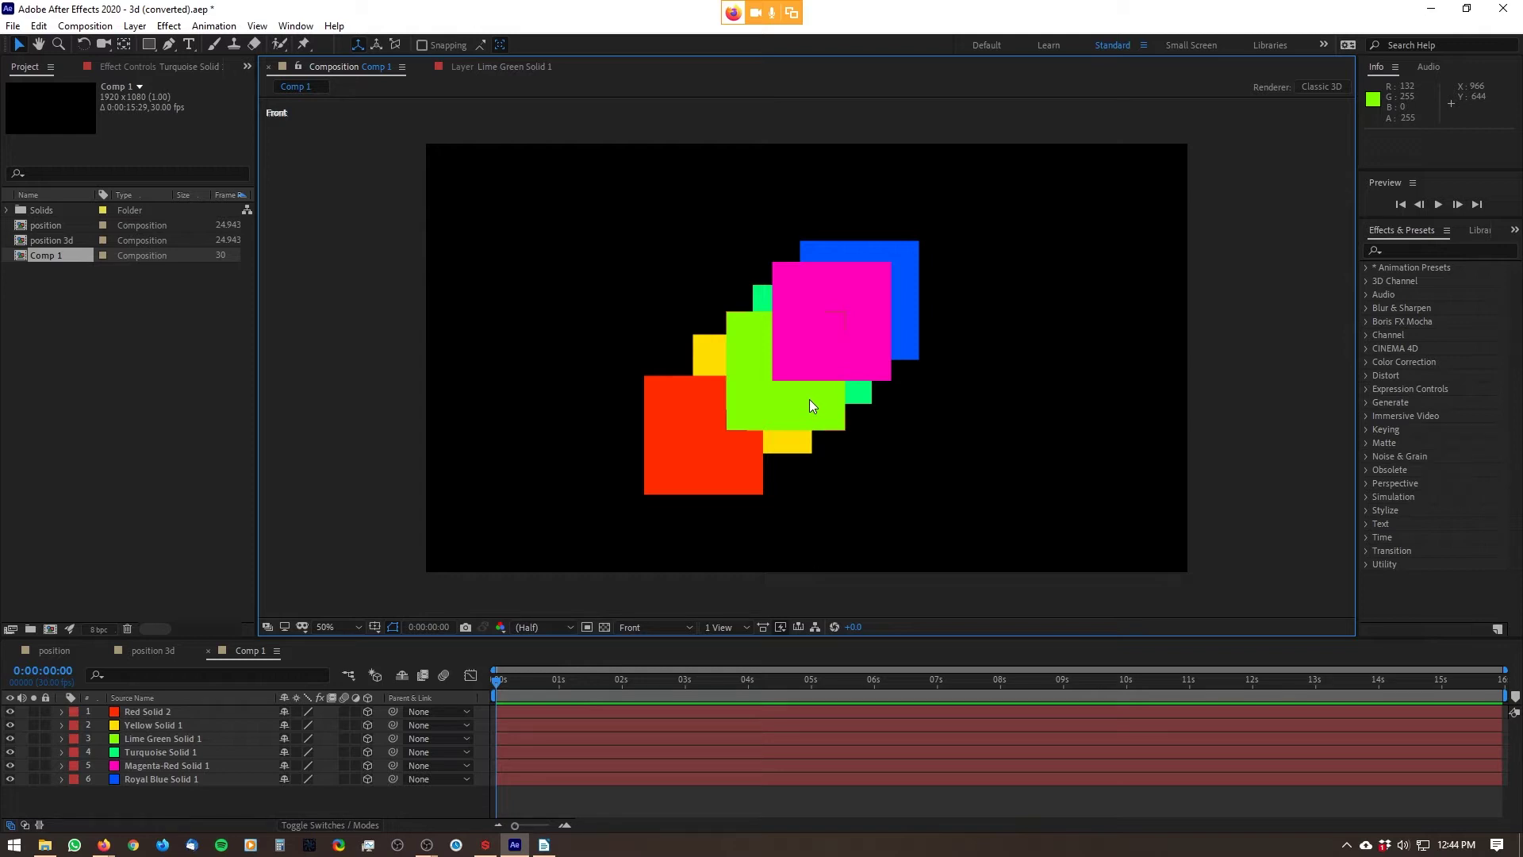
left_click(655, 628)
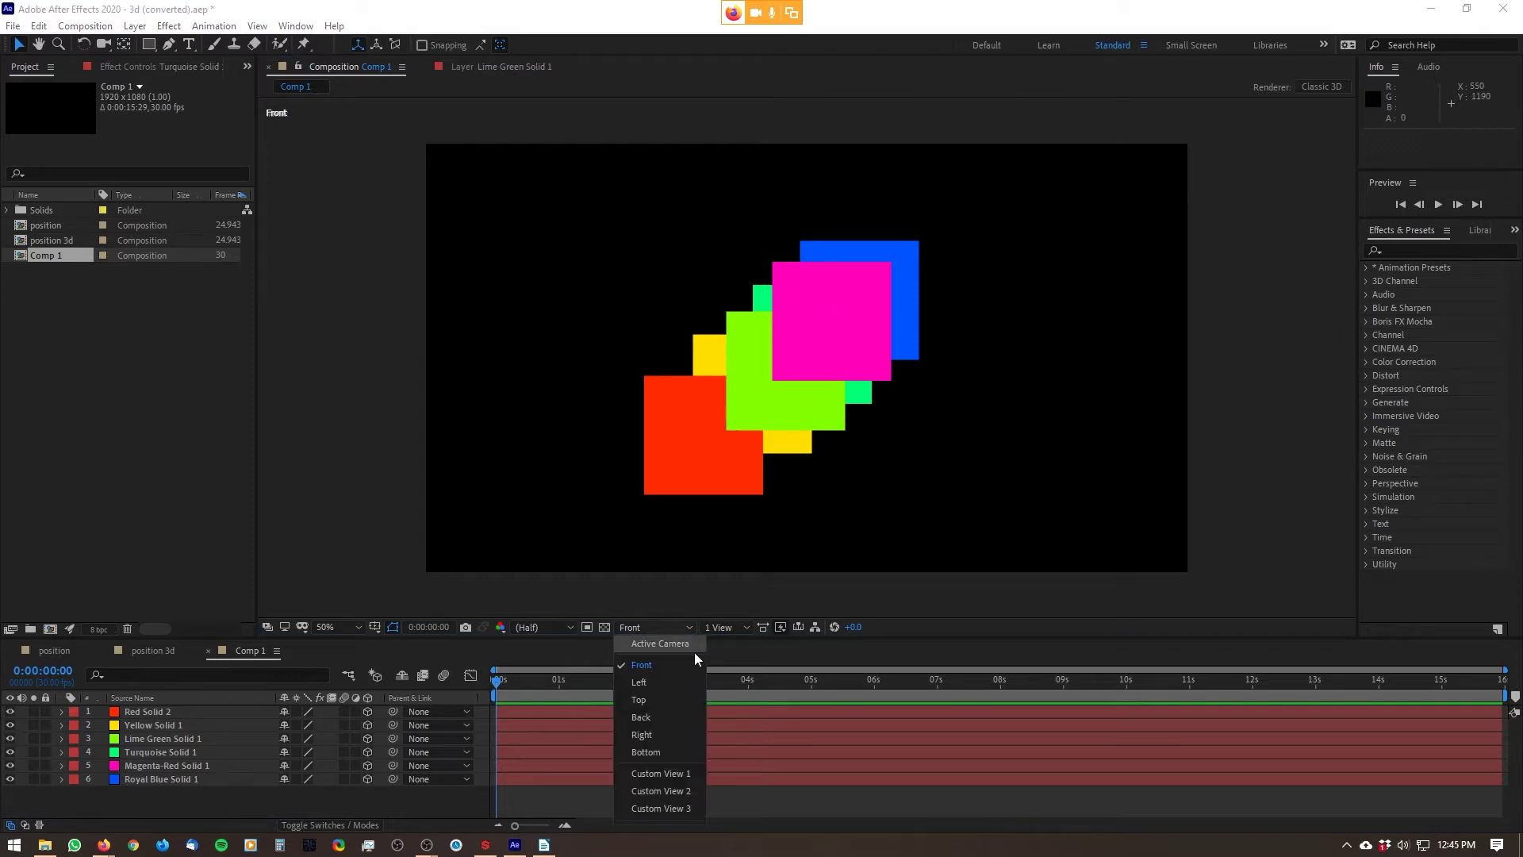
left_click(696, 647)
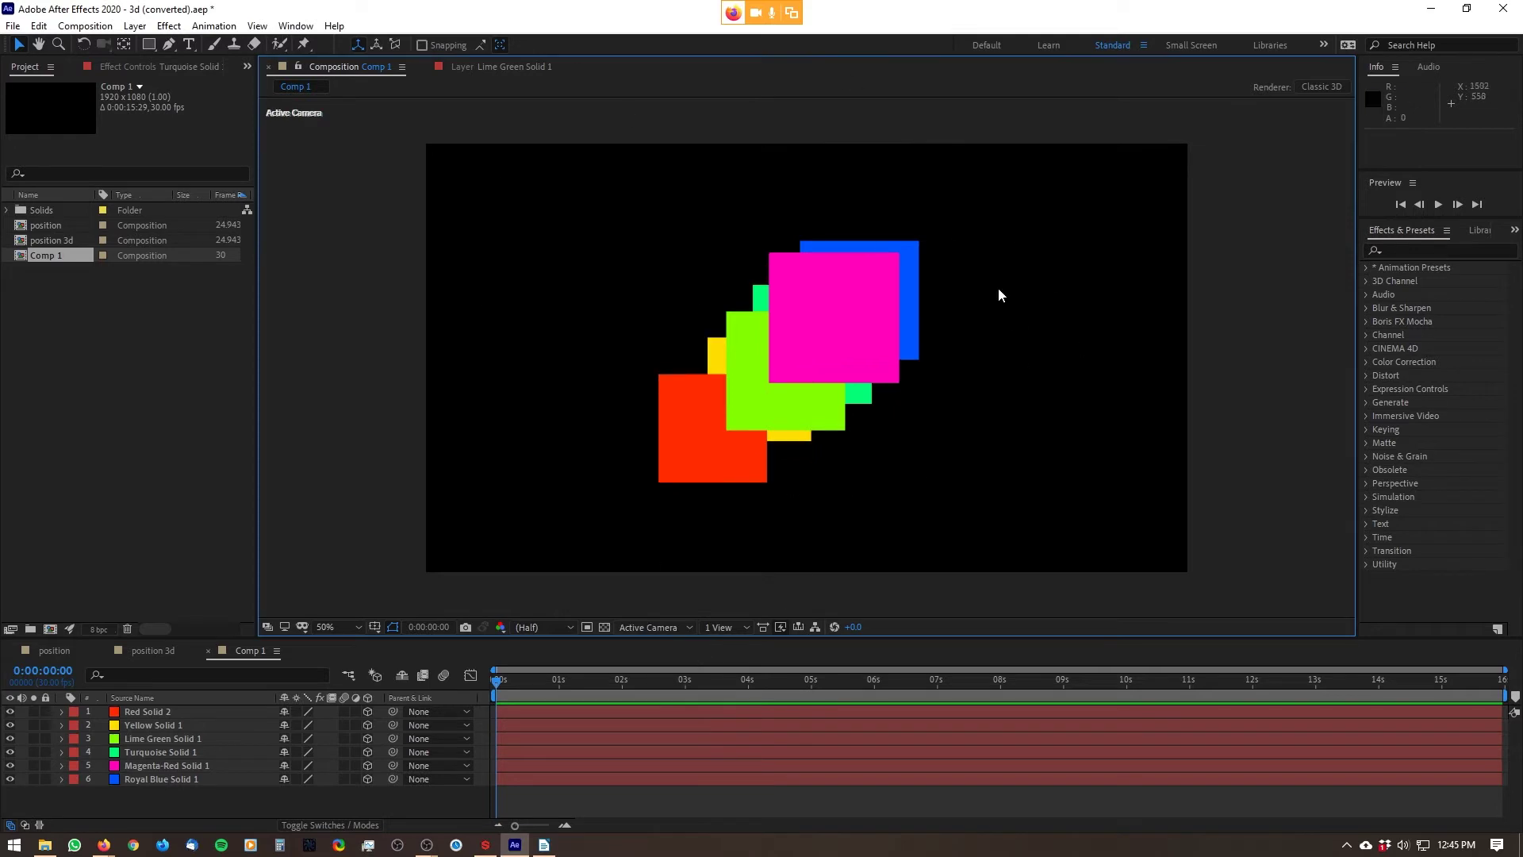
- Inspect the solids' depth arrangement from the Left and Top views, and return to the Active Camera view
left_click(649, 629)
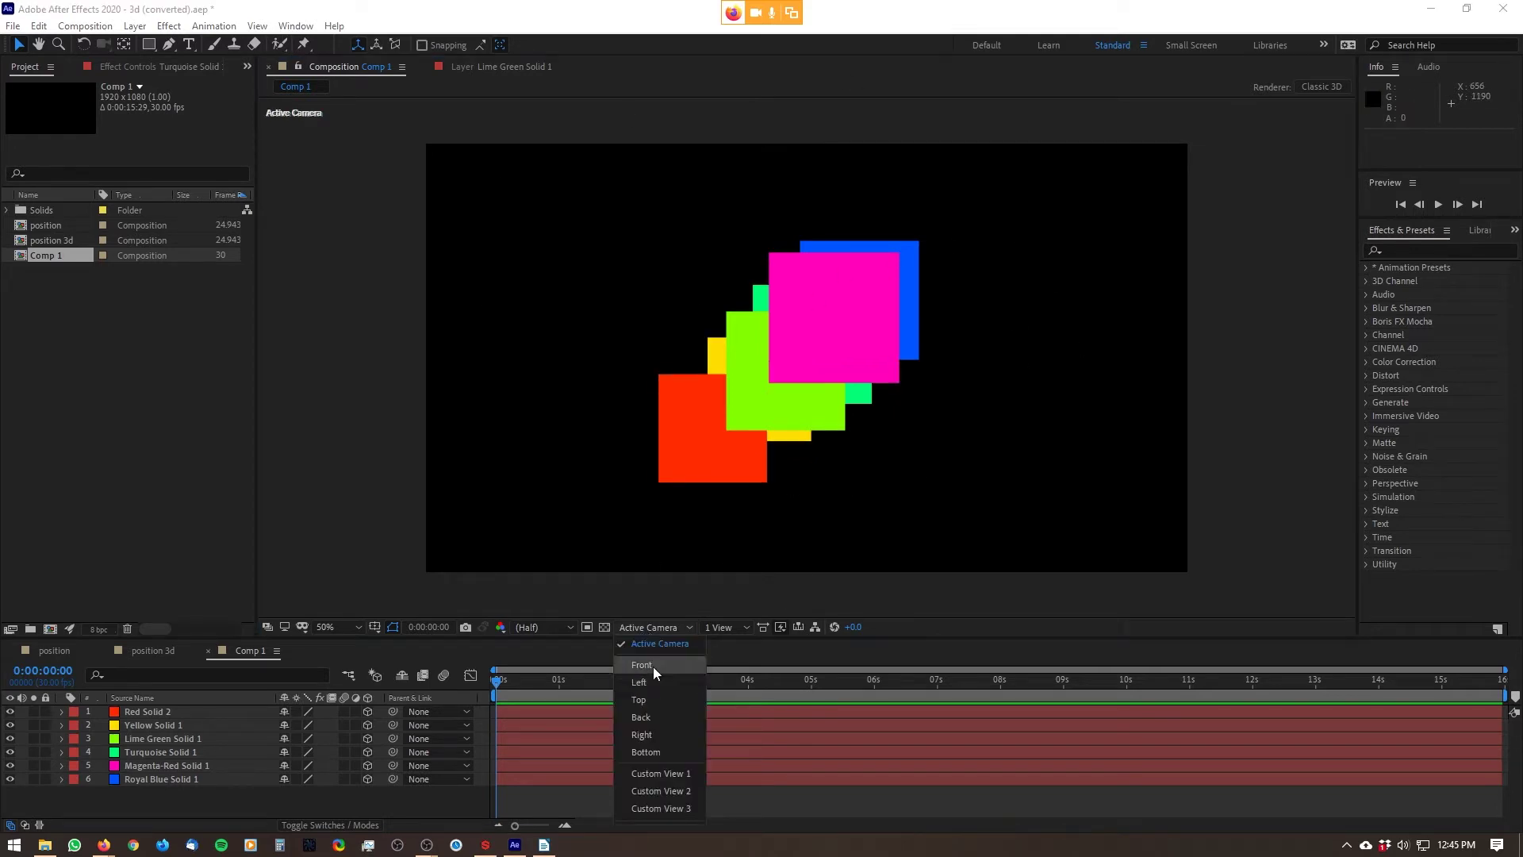
left_click(658, 682)
left_click(654, 627)
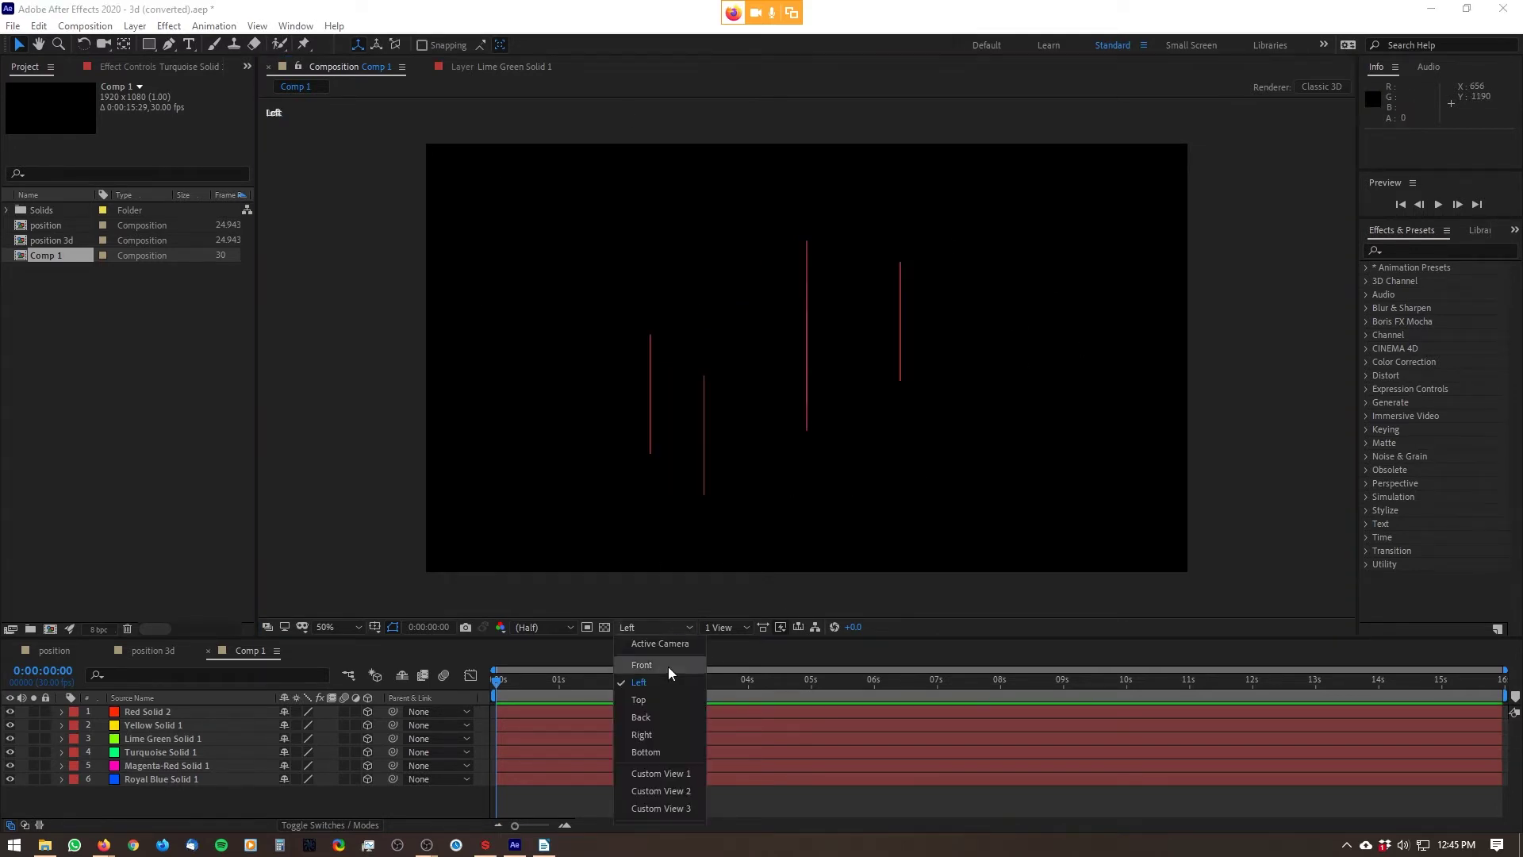
left_click(651, 698)
left_click(657, 625)
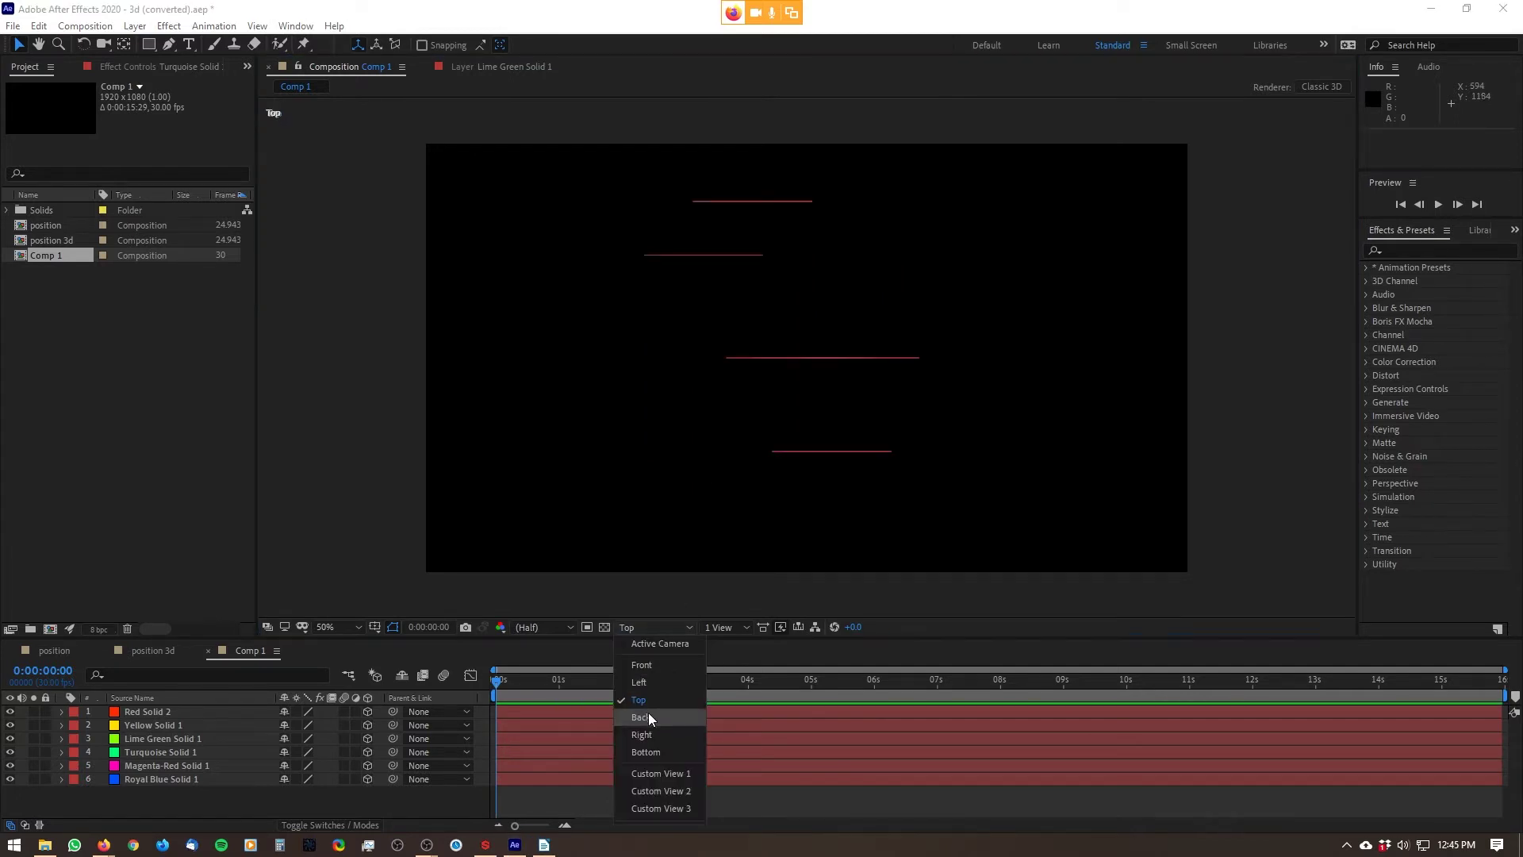
left_click(677, 649)
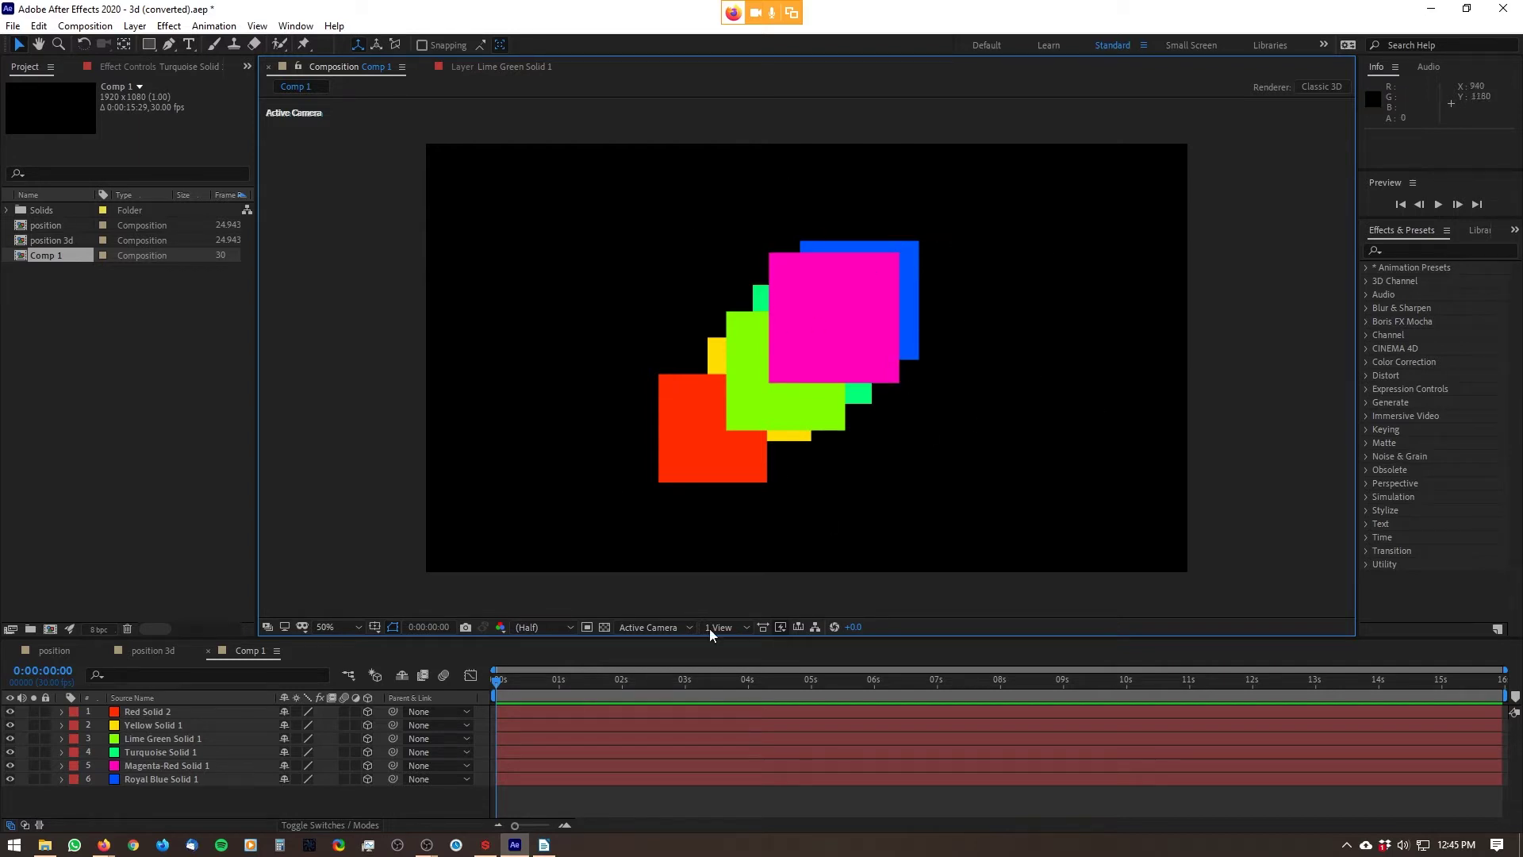
- Examine in the Top view where each coloured solid layer sits in depth, from red down to royal blue
left_click(671, 628)
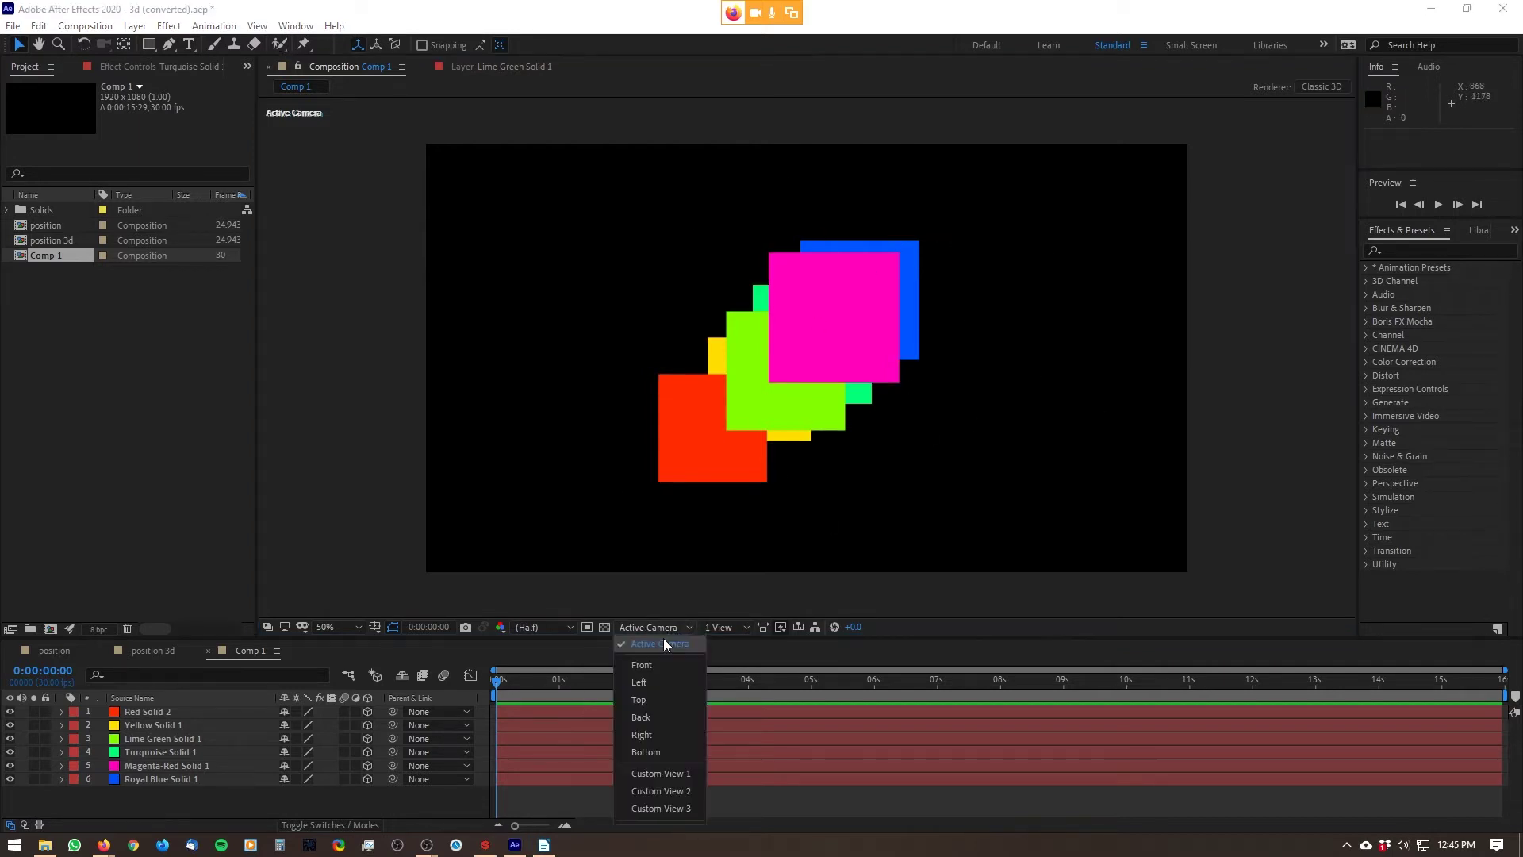
left_click(649, 699)
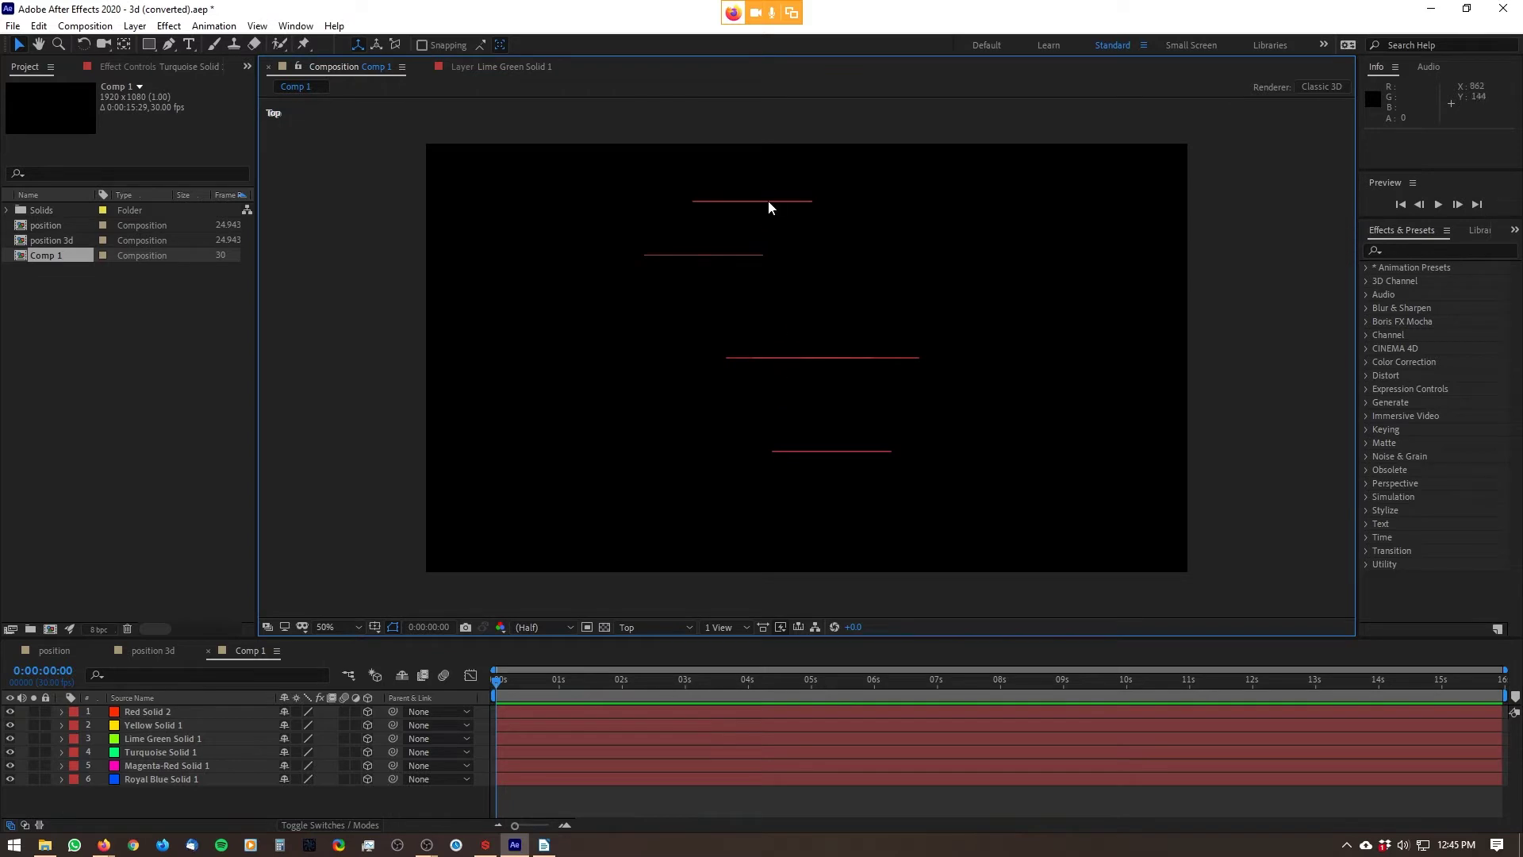
left_click(154, 711)
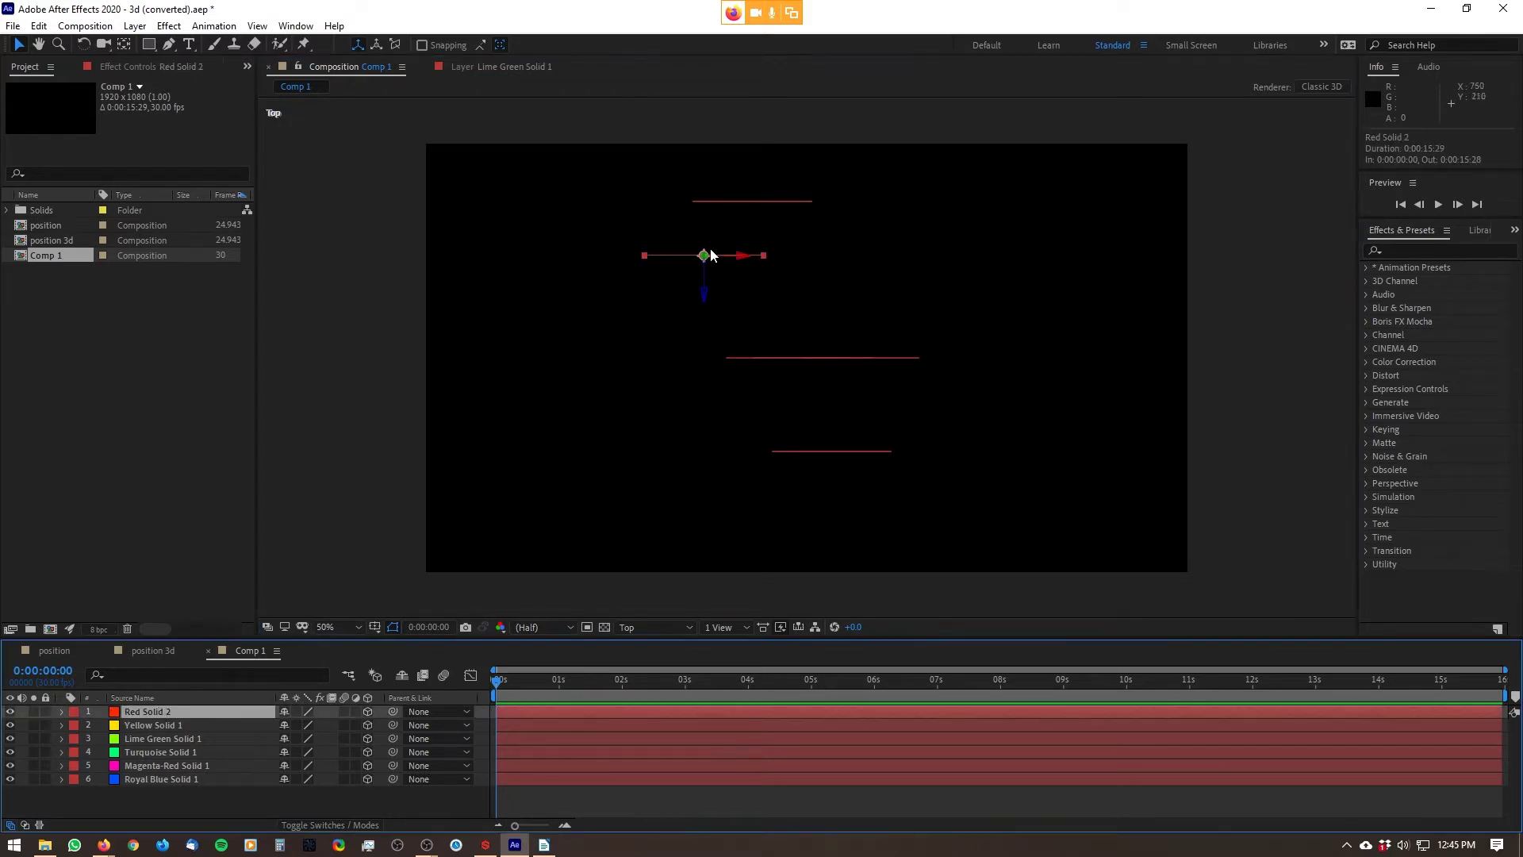
left_click(229, 726)
left_click(230, 738)
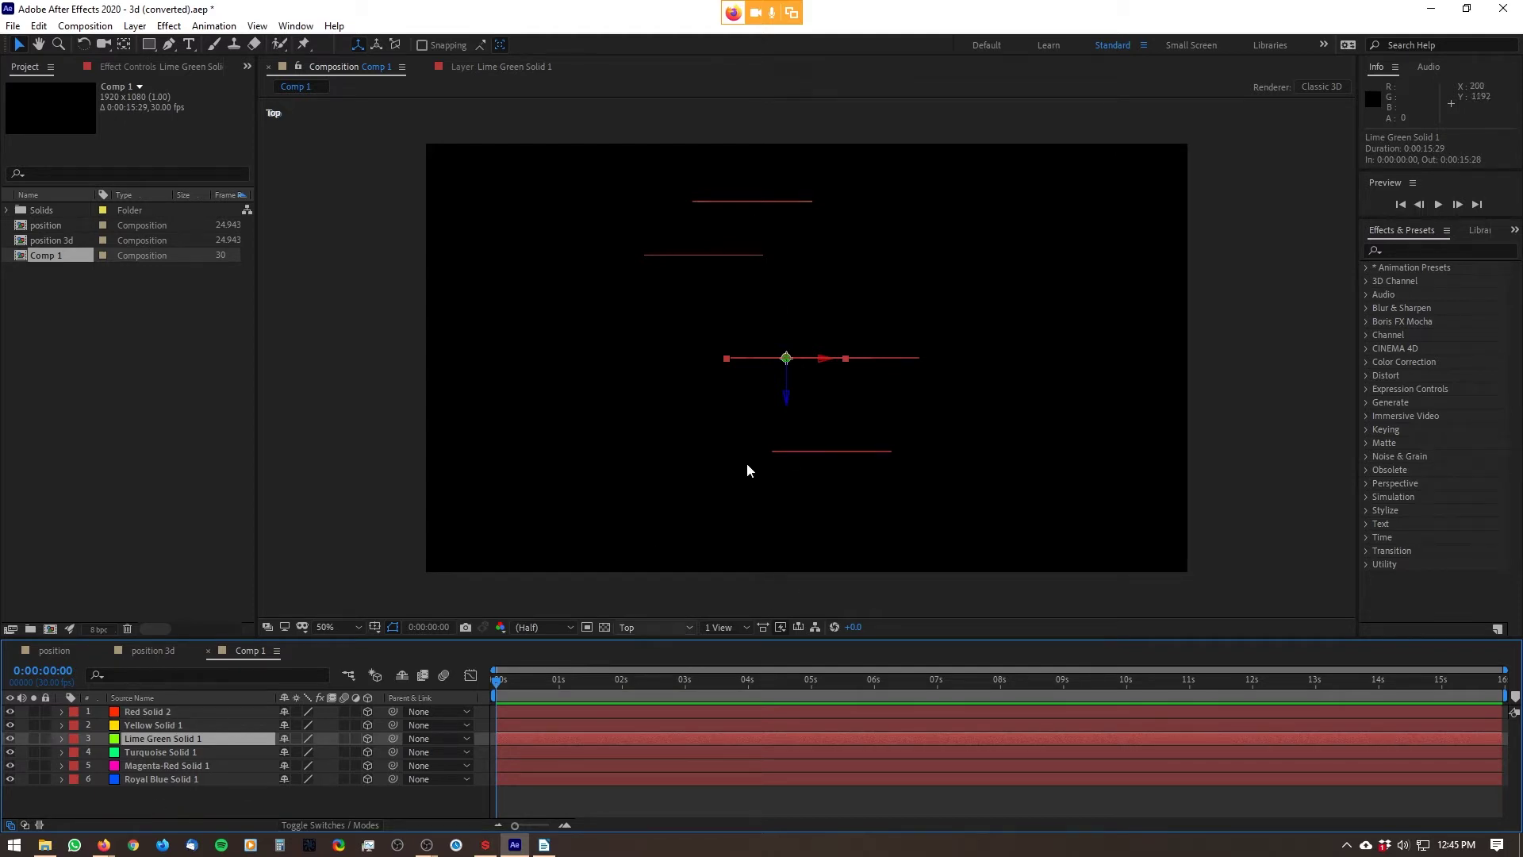
left_click(255, 708)
left_click(193, 725)
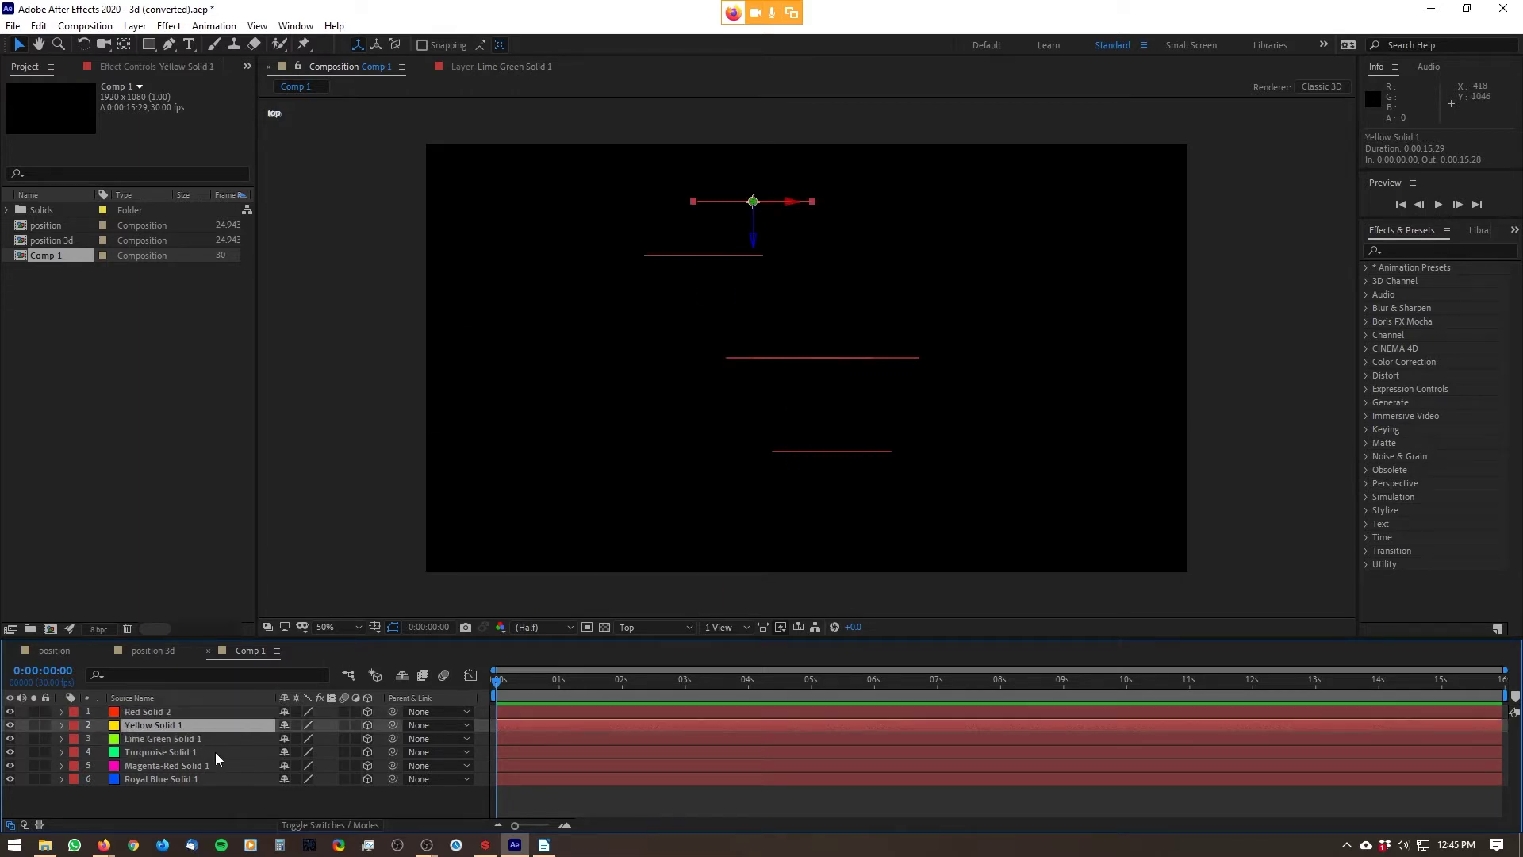
left_click(216, 752)
left_click(221, 766)
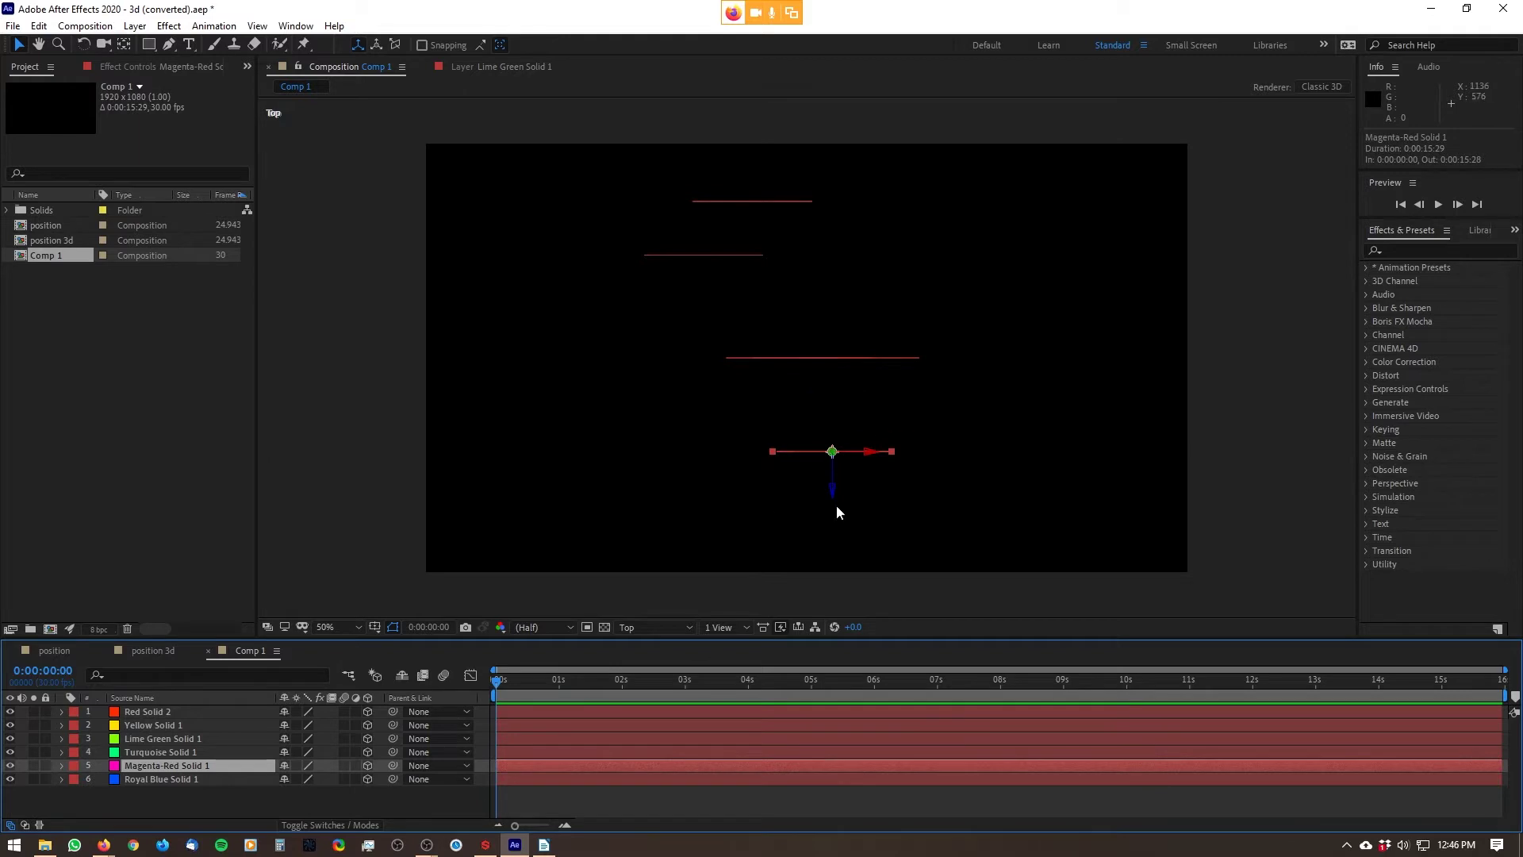
left_click(244, 779)
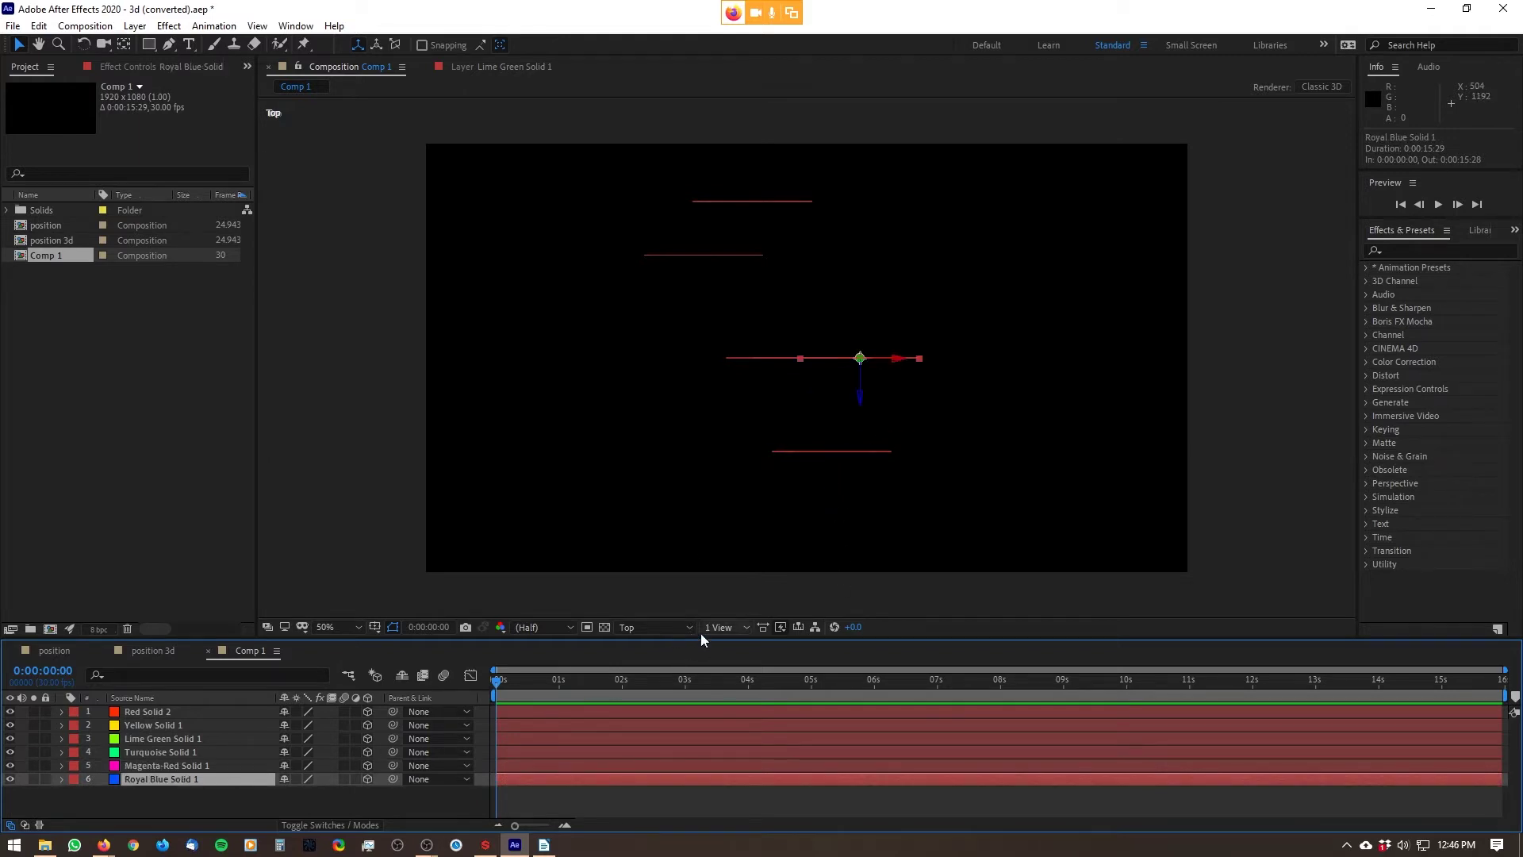
- Return to the Active Camera view and show the composition in the 2 Views - Horizontal layout
left_click(664, 628)
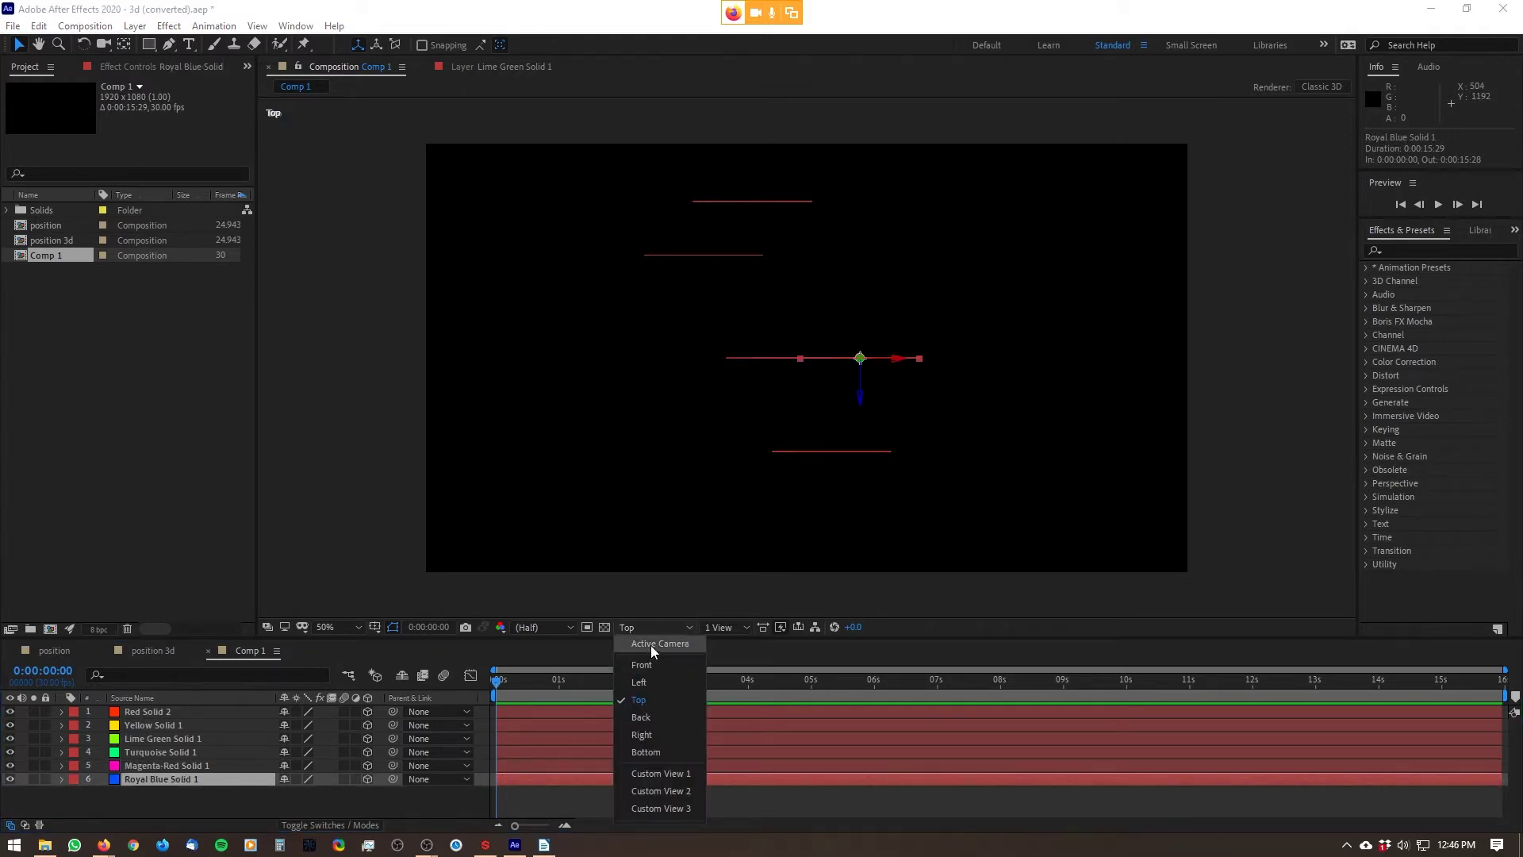
left_click(651, 647)
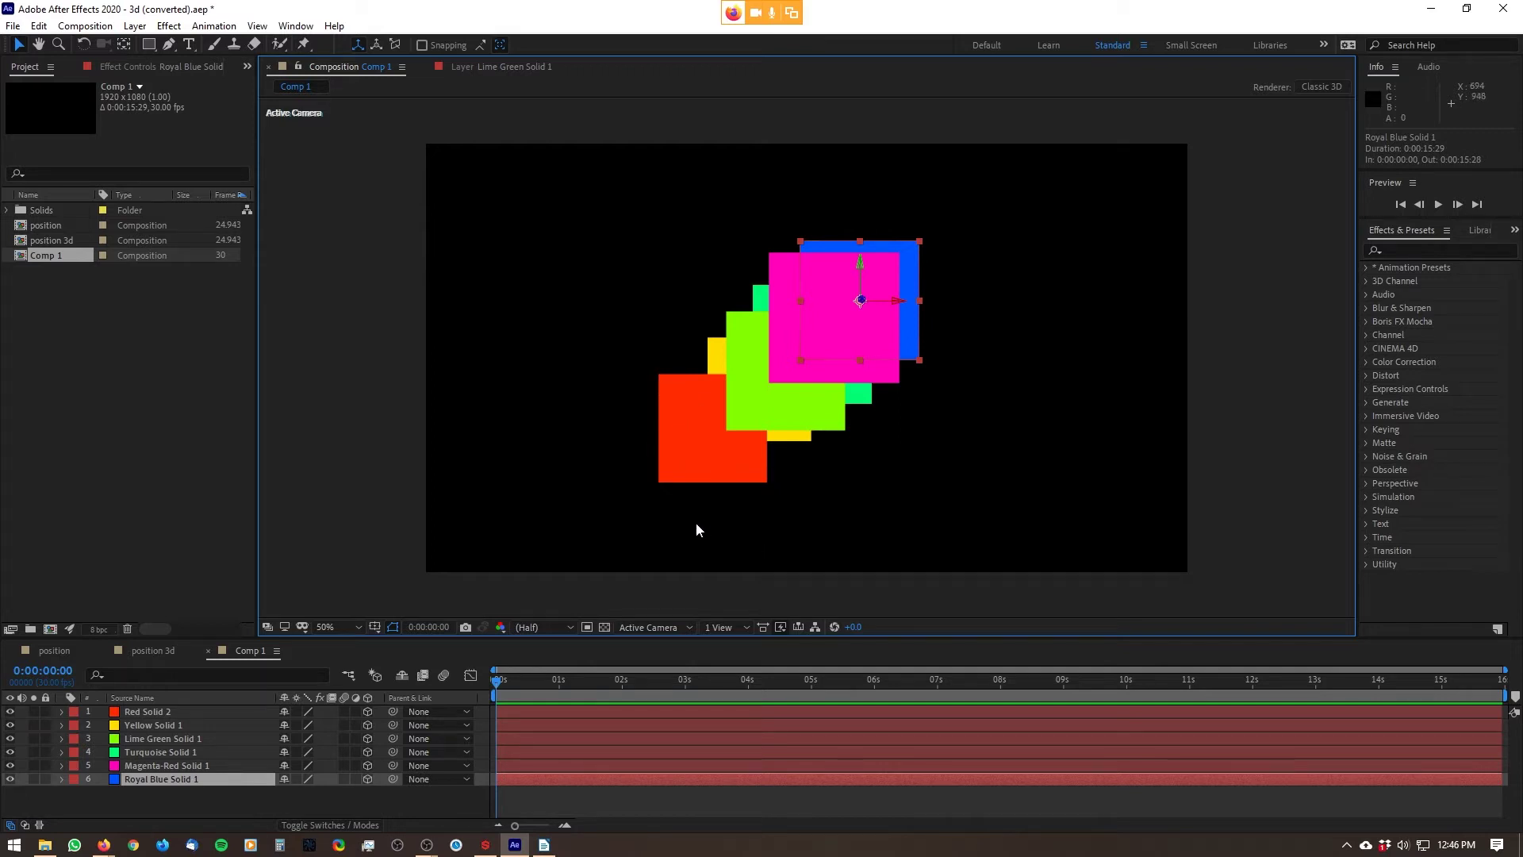
left_click(660, 627)
left_click(660, 626)
left_click(732, 629)
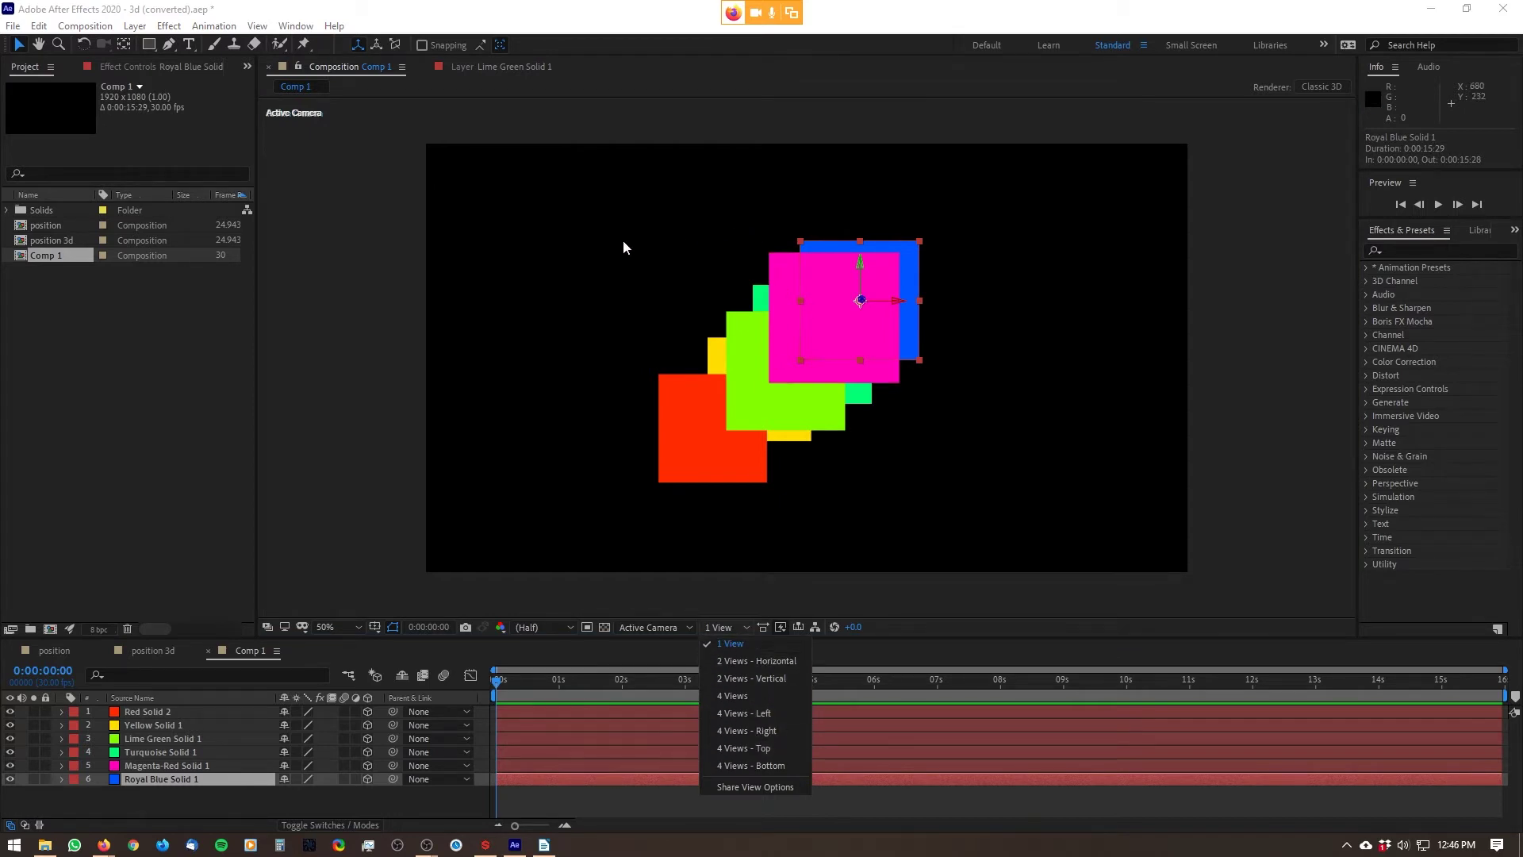
left_click(768, 664)
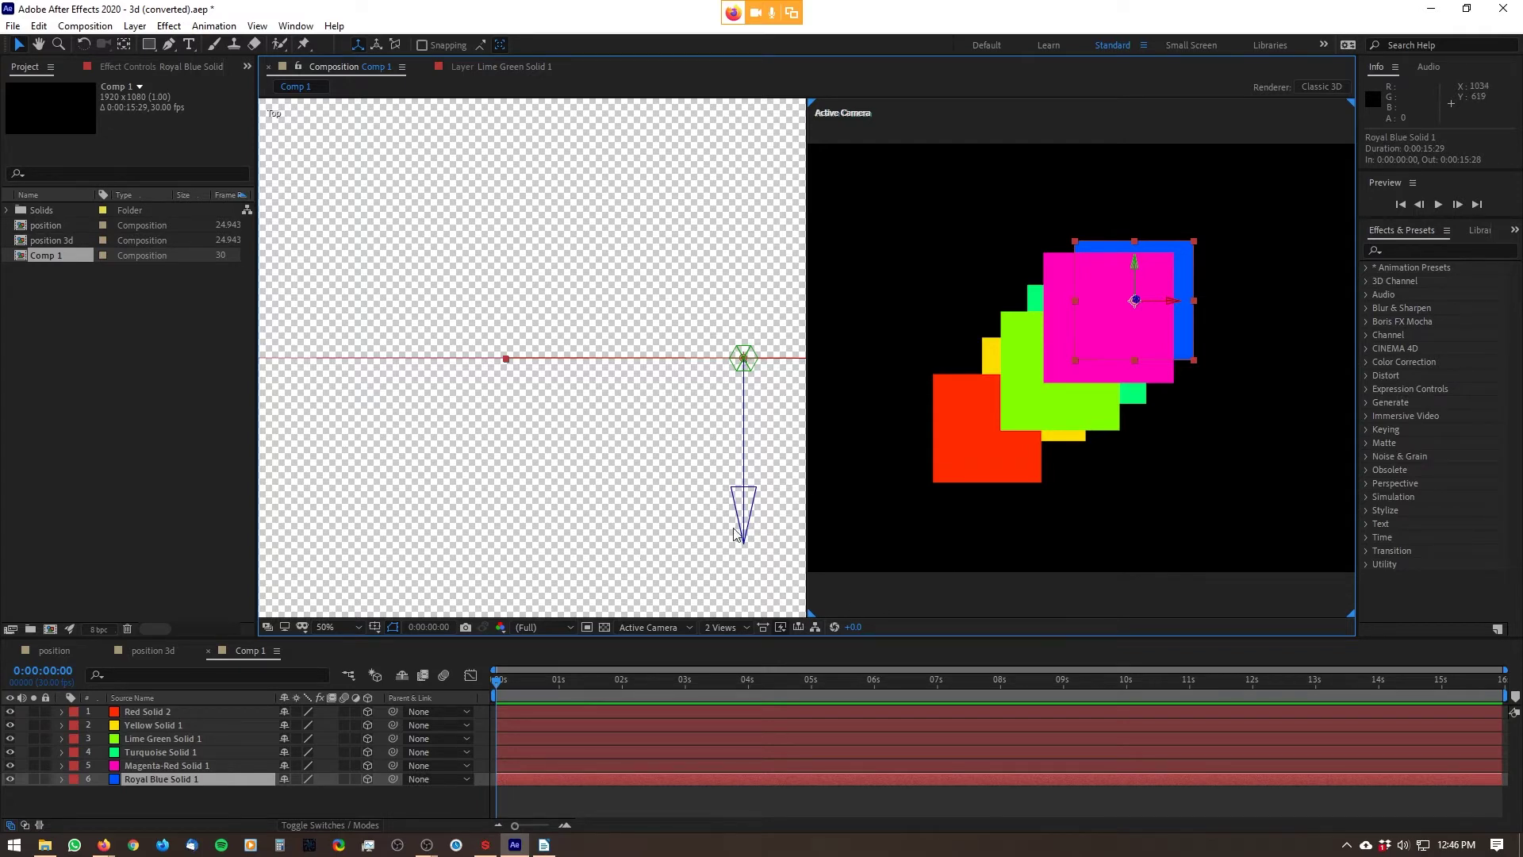
- Try the 2 Views - Vertical layout, switch to the 4 Views layout and enlarge the viewer slightly
left_click(740, 629)
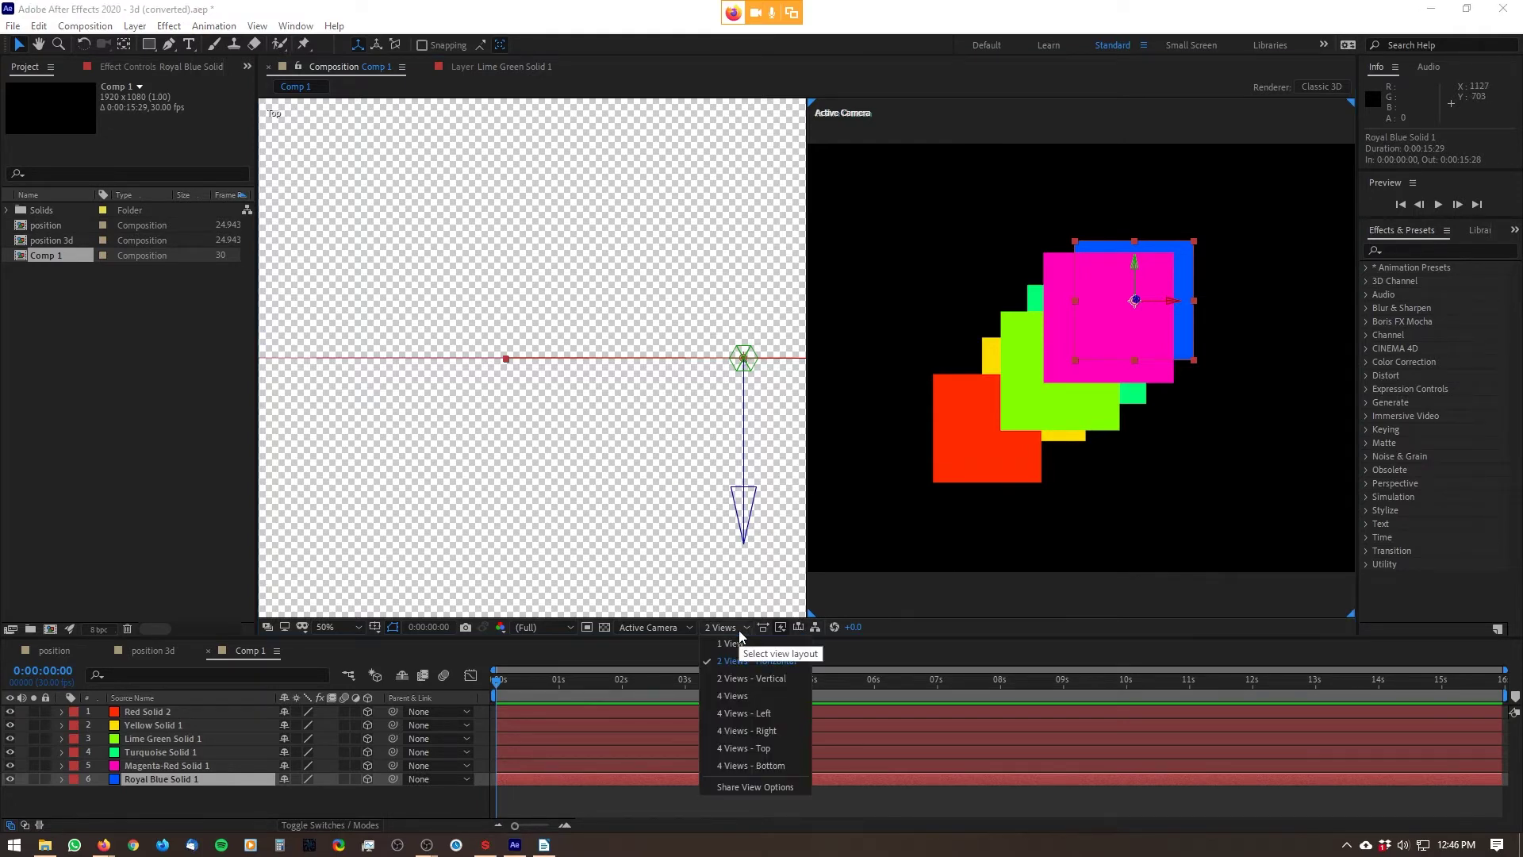
left_click(785, 687)
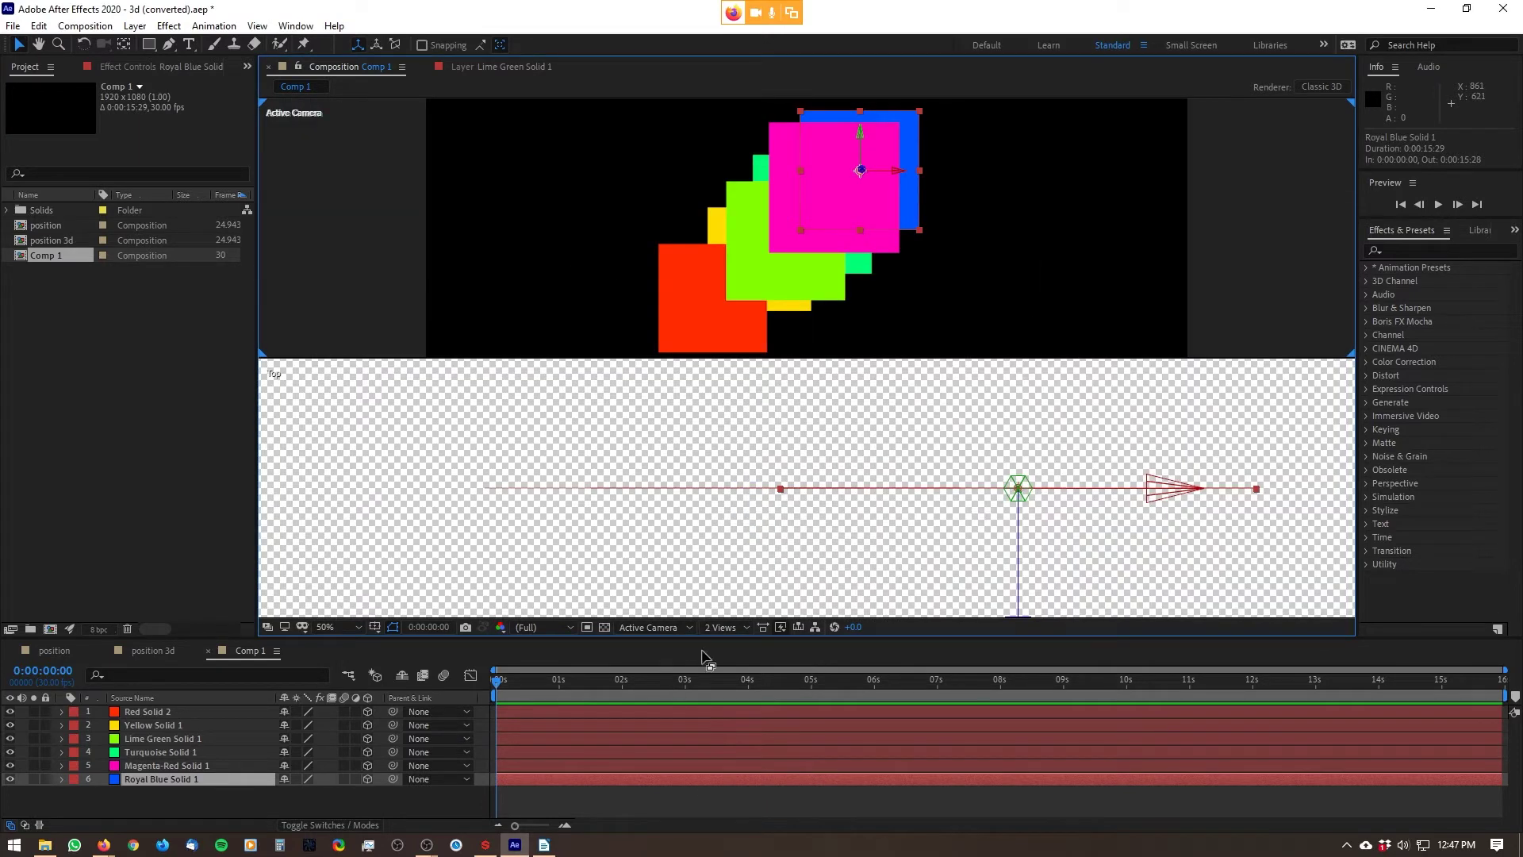
left_click(725, 630)
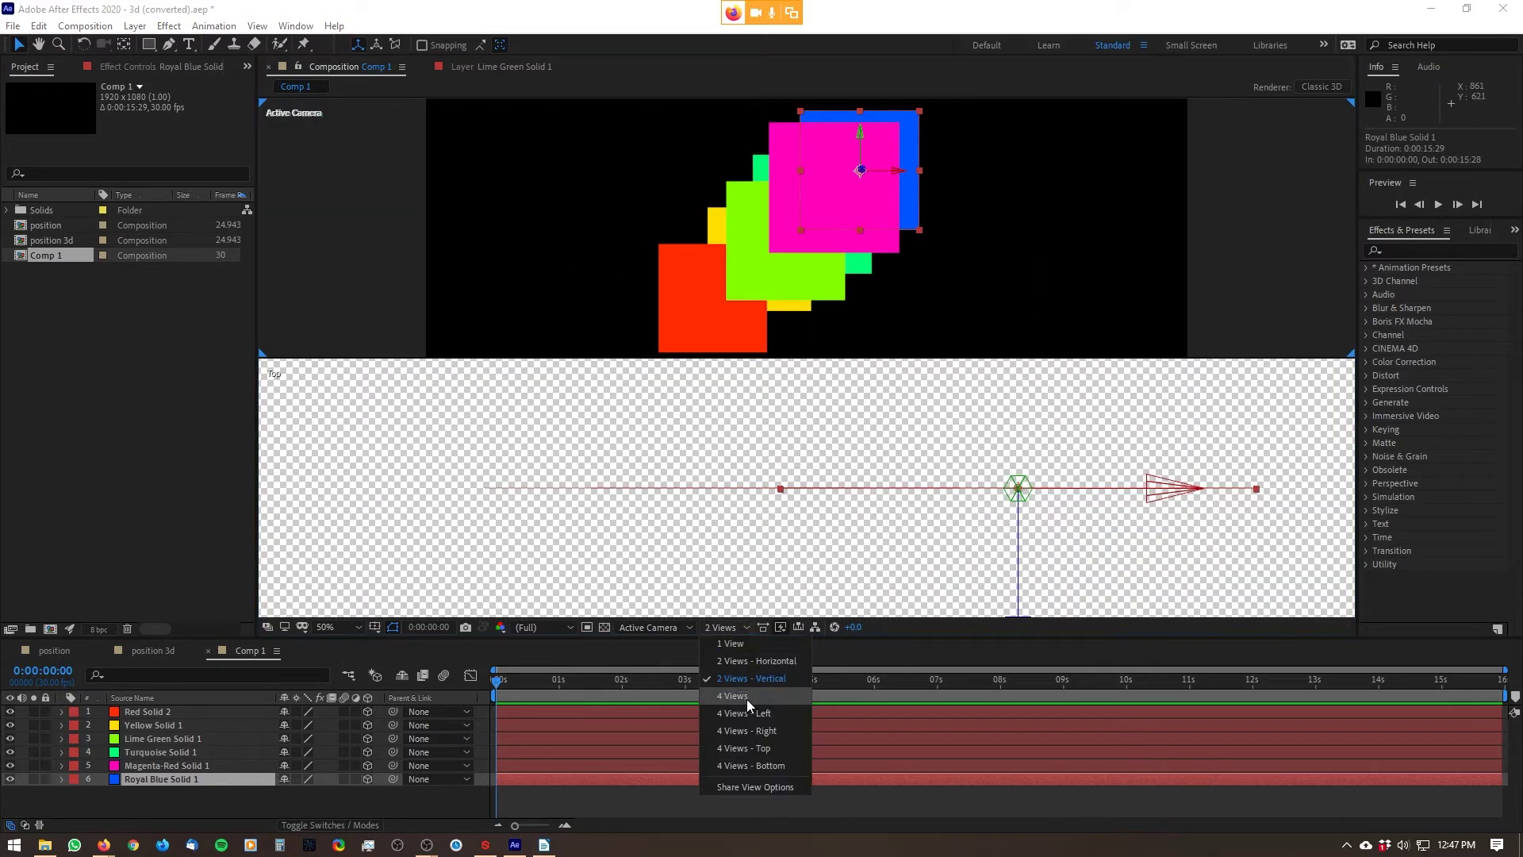
left_click(788, 701)
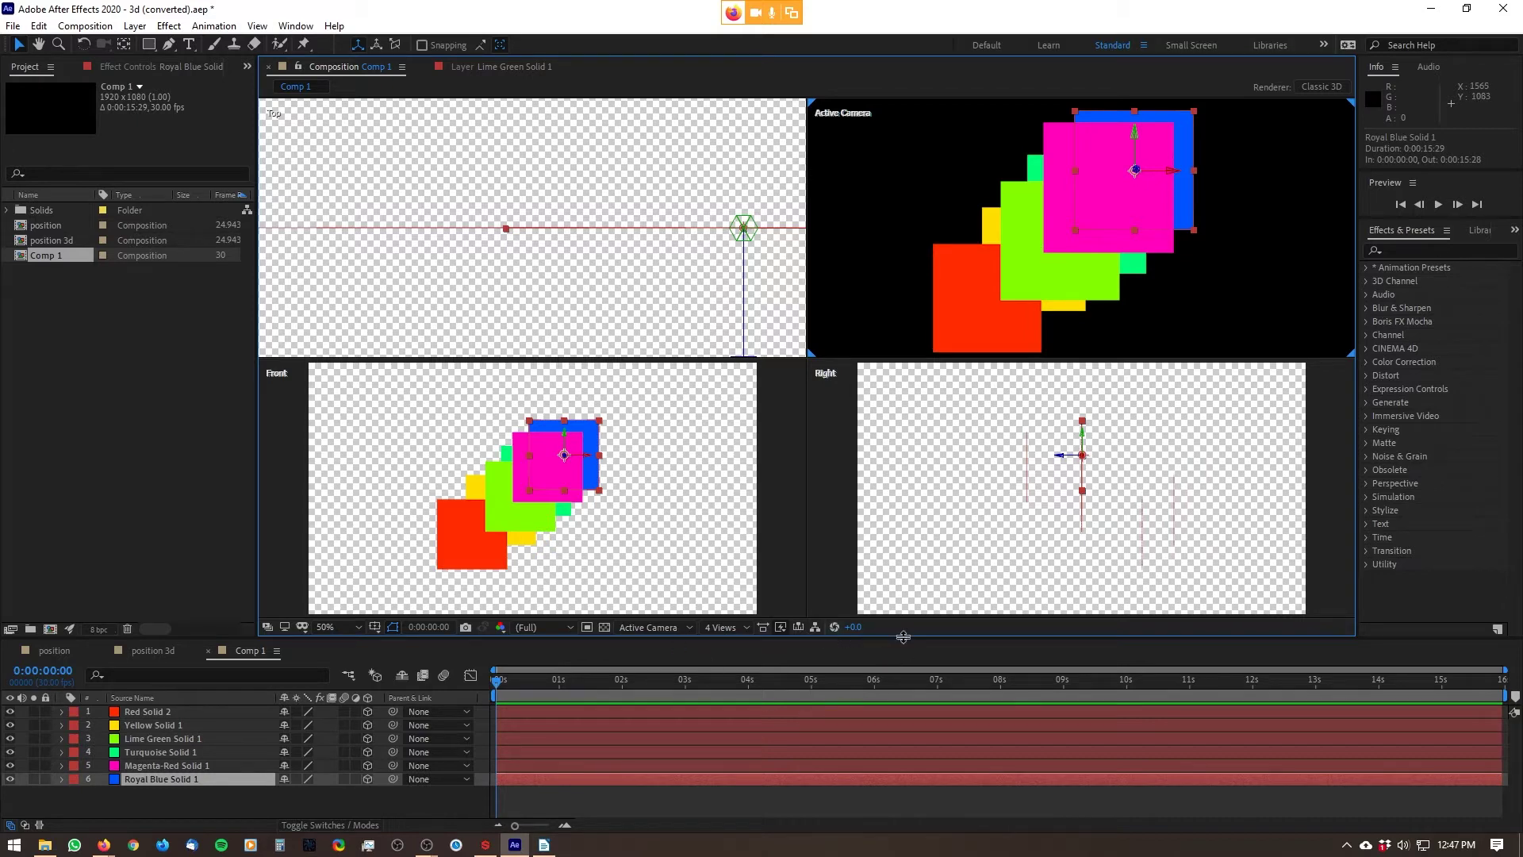
left_click_drag(898, 657, 896, 662)
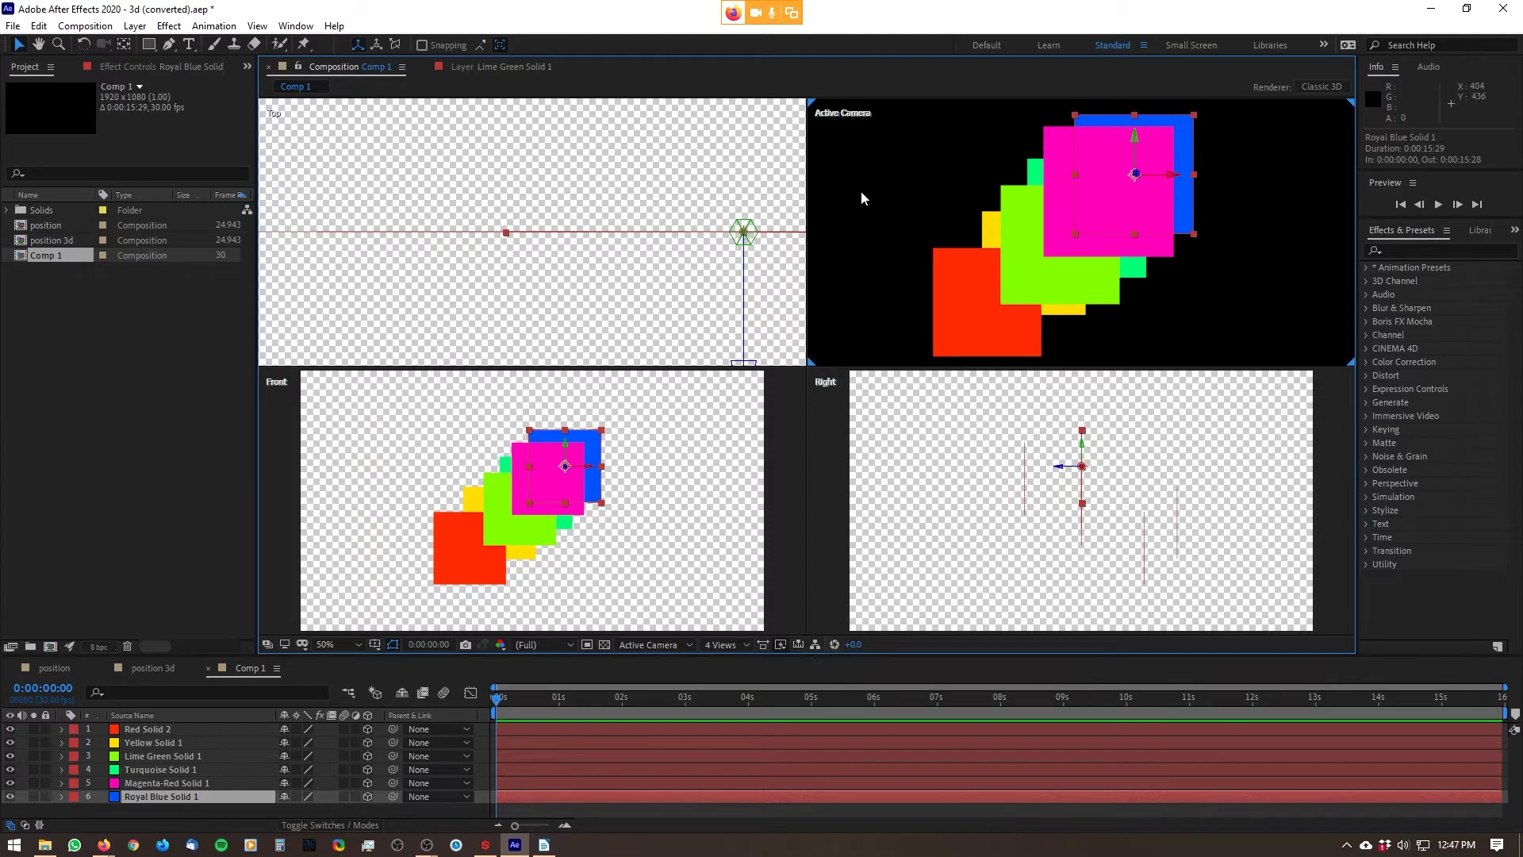
- Deselect the royal blue solid and zoom the Top view out to 25% to show all layers
left_click(865, 136)
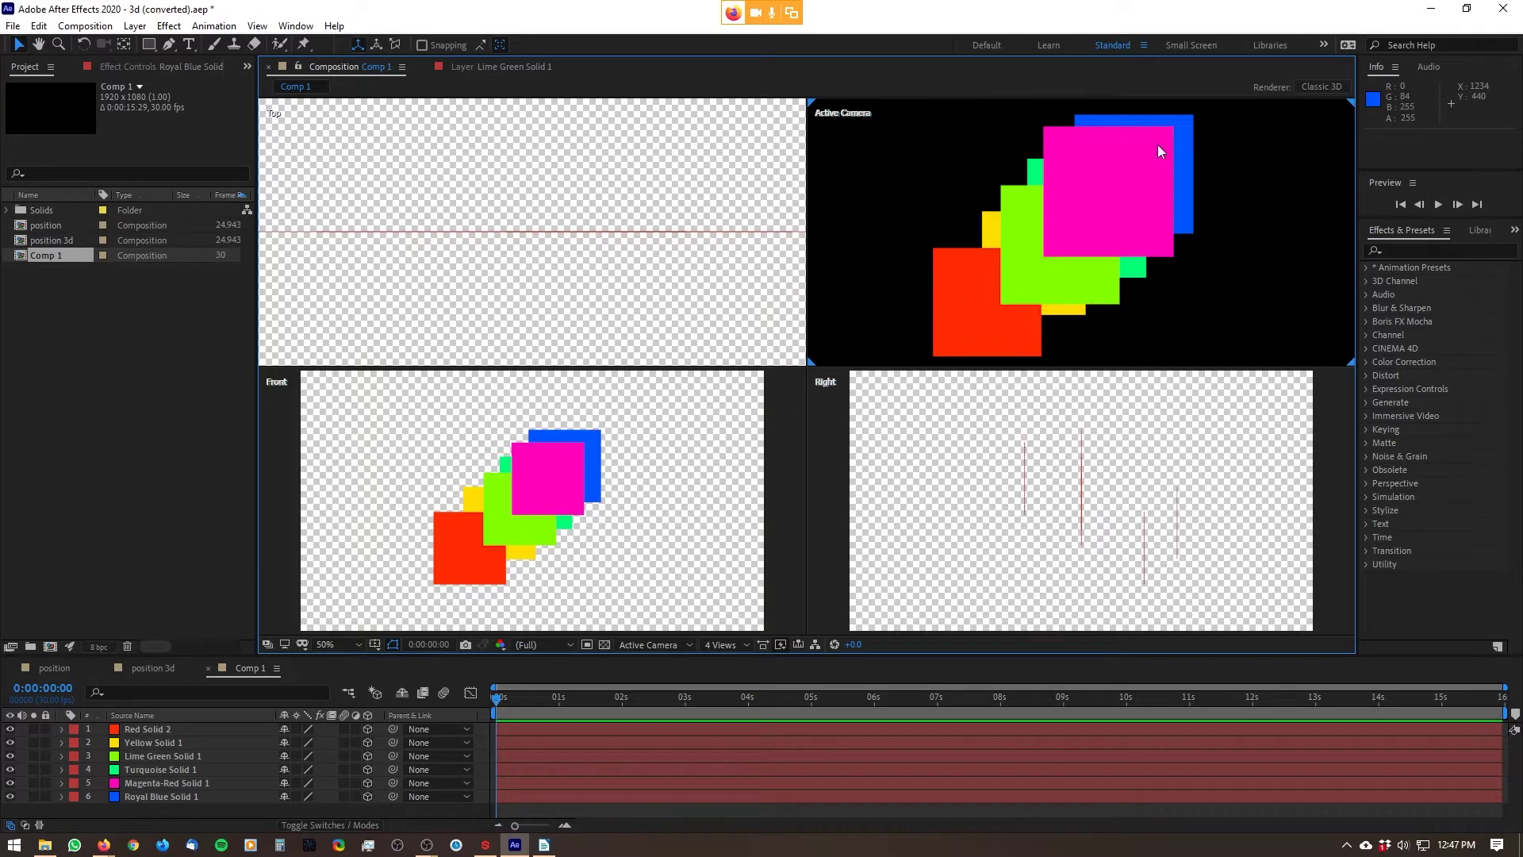
left_click(824, 388)
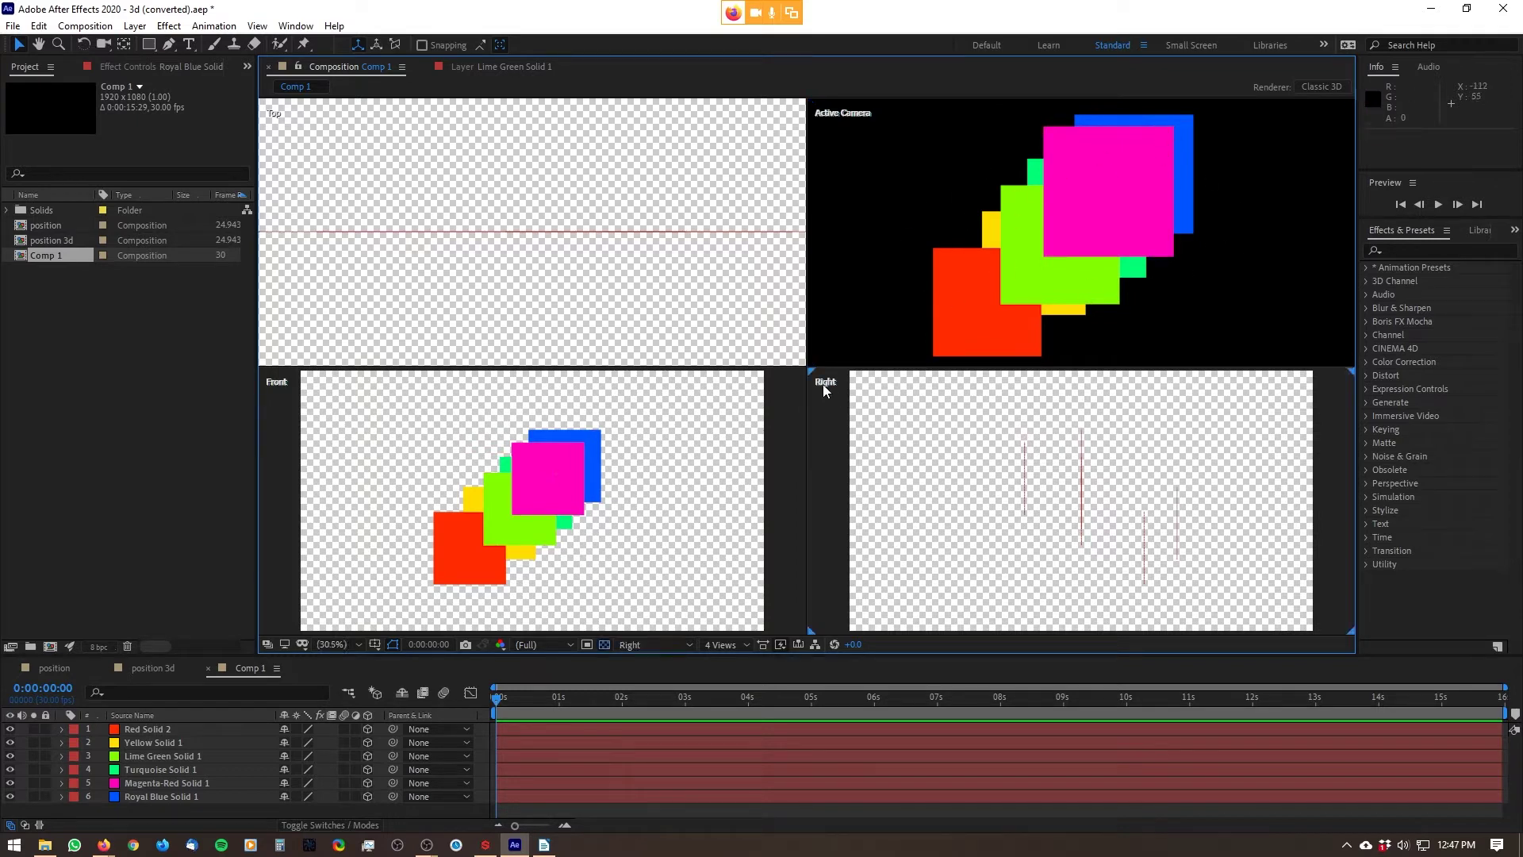
left_click(269, 417)
left_click(350, 152)
scroll(535, 194, "down", 2)
scroll(536, 194, "down", 4)
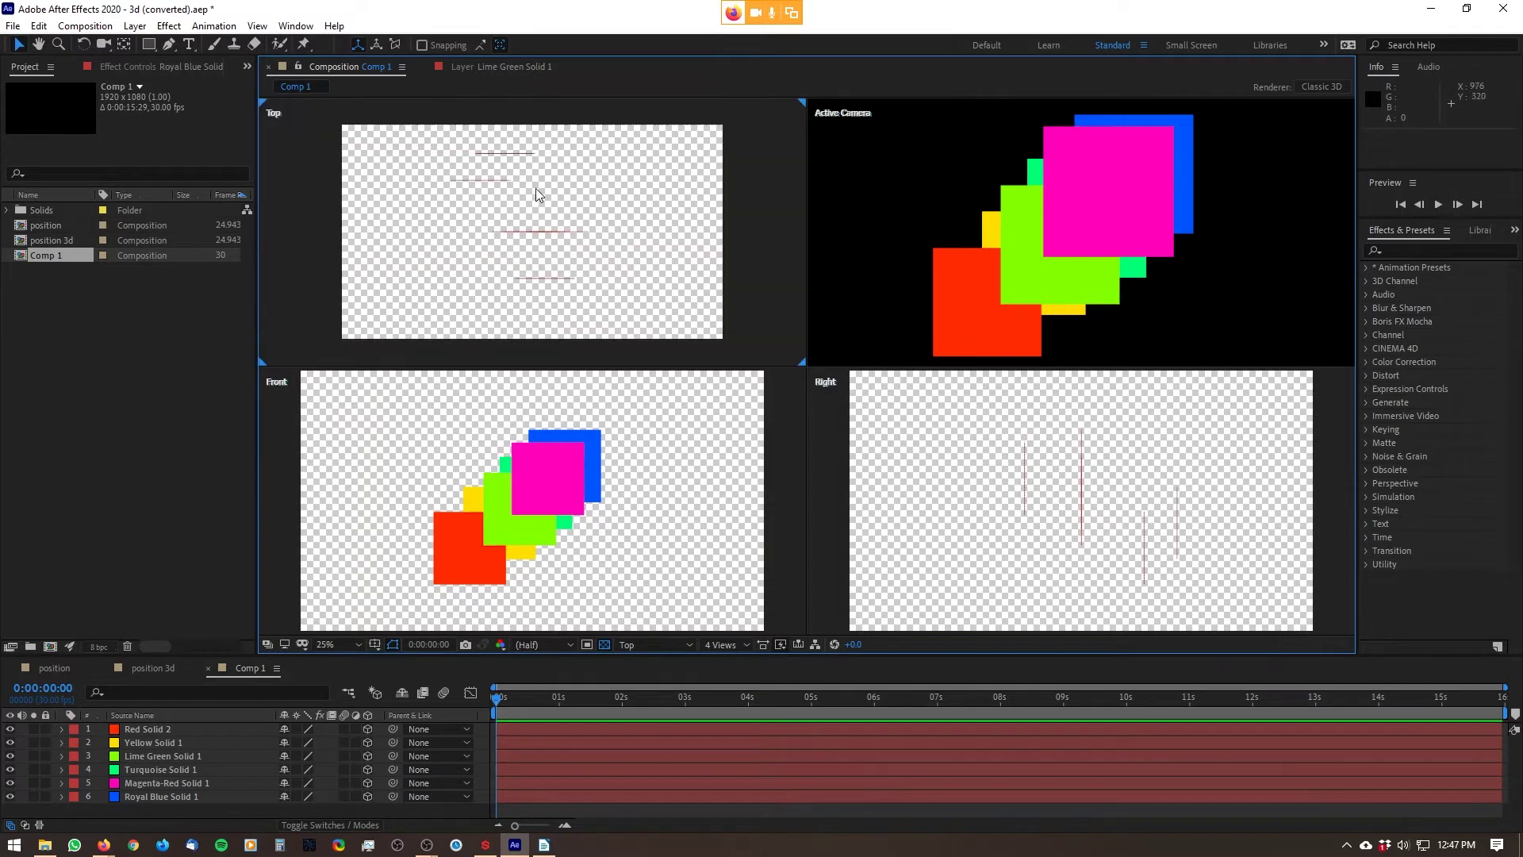
- Zoom the Front and Right views to 33.3% so that every solid fits inside them
scroll(568, 540, "down", 4)
scroll(568, 539, "up", 4)
scroll(568, 524, "down", 4)
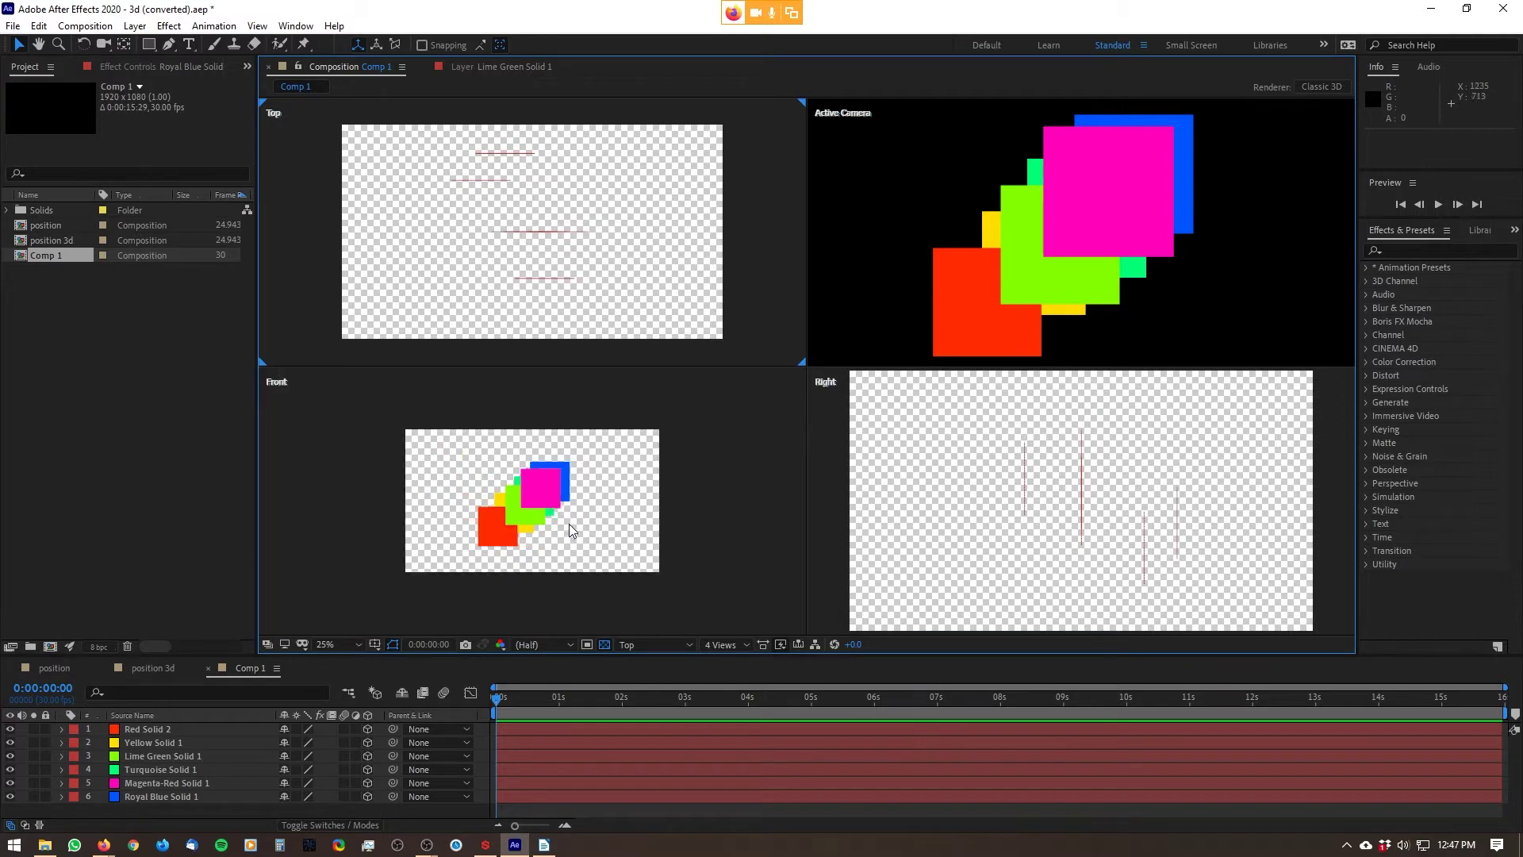
scroll(568, 523, "up", 4)
scroll(1019, 520, "down", 2)
scroll(1028, 524, "up", 2)
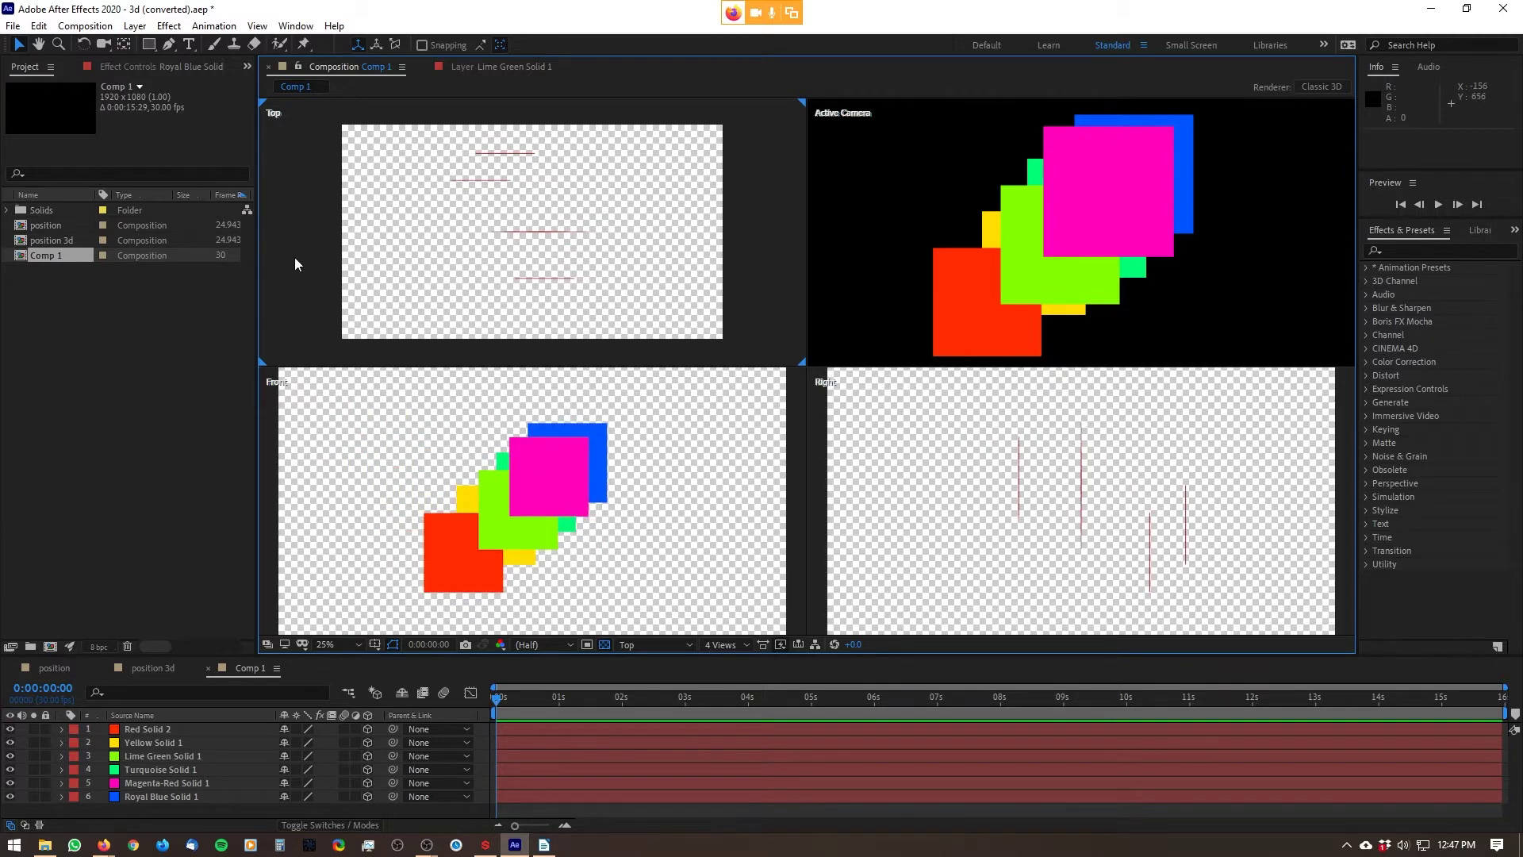
scroll(303, 226, "up", 2)
scroll(303, 226, "down", 2)
- Activate the Top, Active Camera, Right and Front views in turn to compare their settings
left_click(963, 516)
left_click(692, 299)
left_click(904, 265)
left_click(698, 280)
left_click(944, 238)
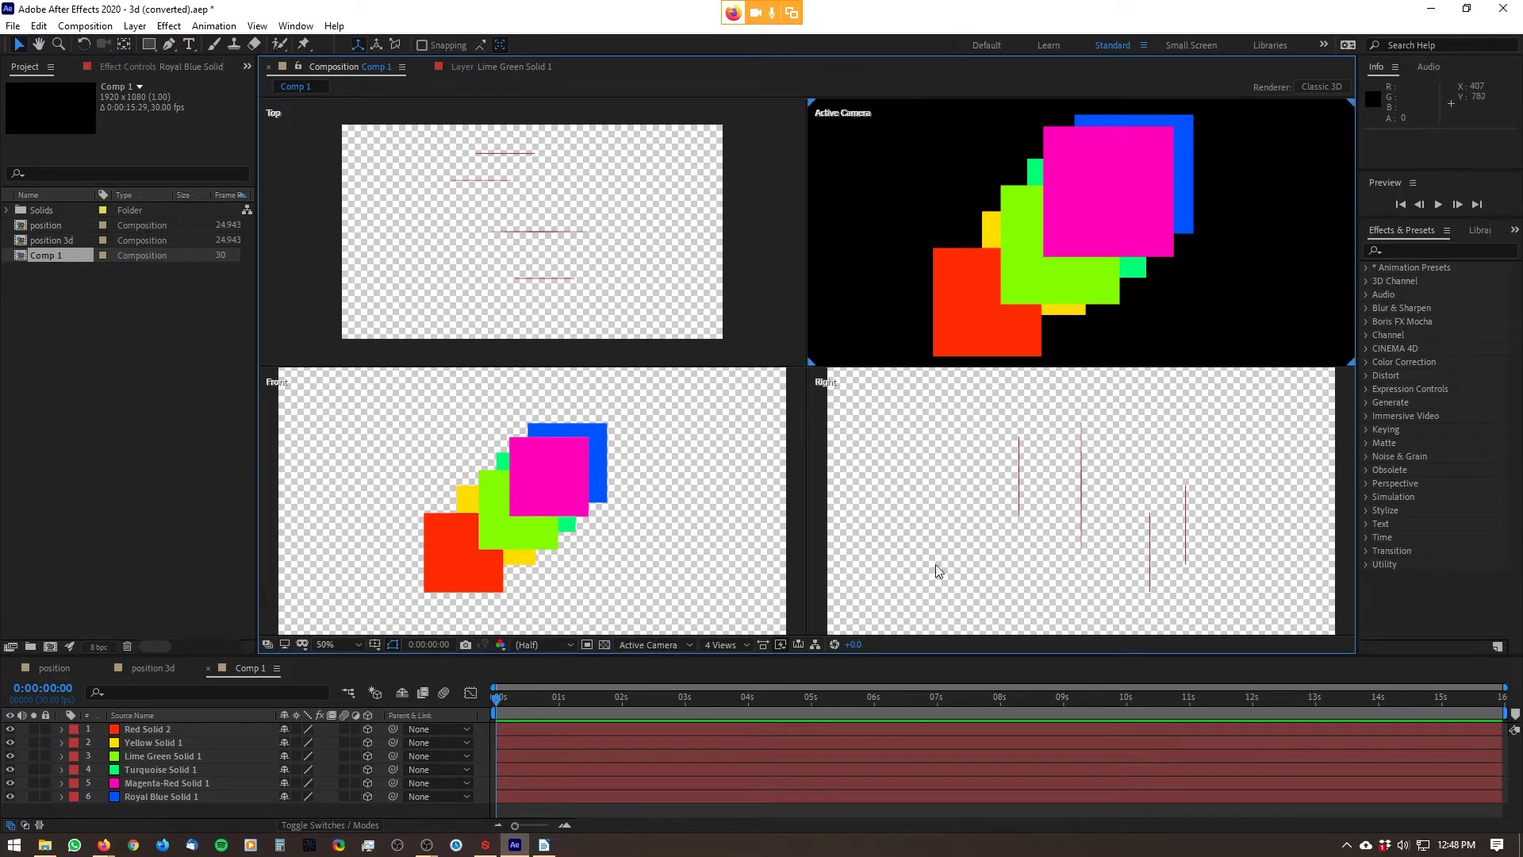
left_click(935, 564)
left_click(698, 560)
left_click(759, 284)
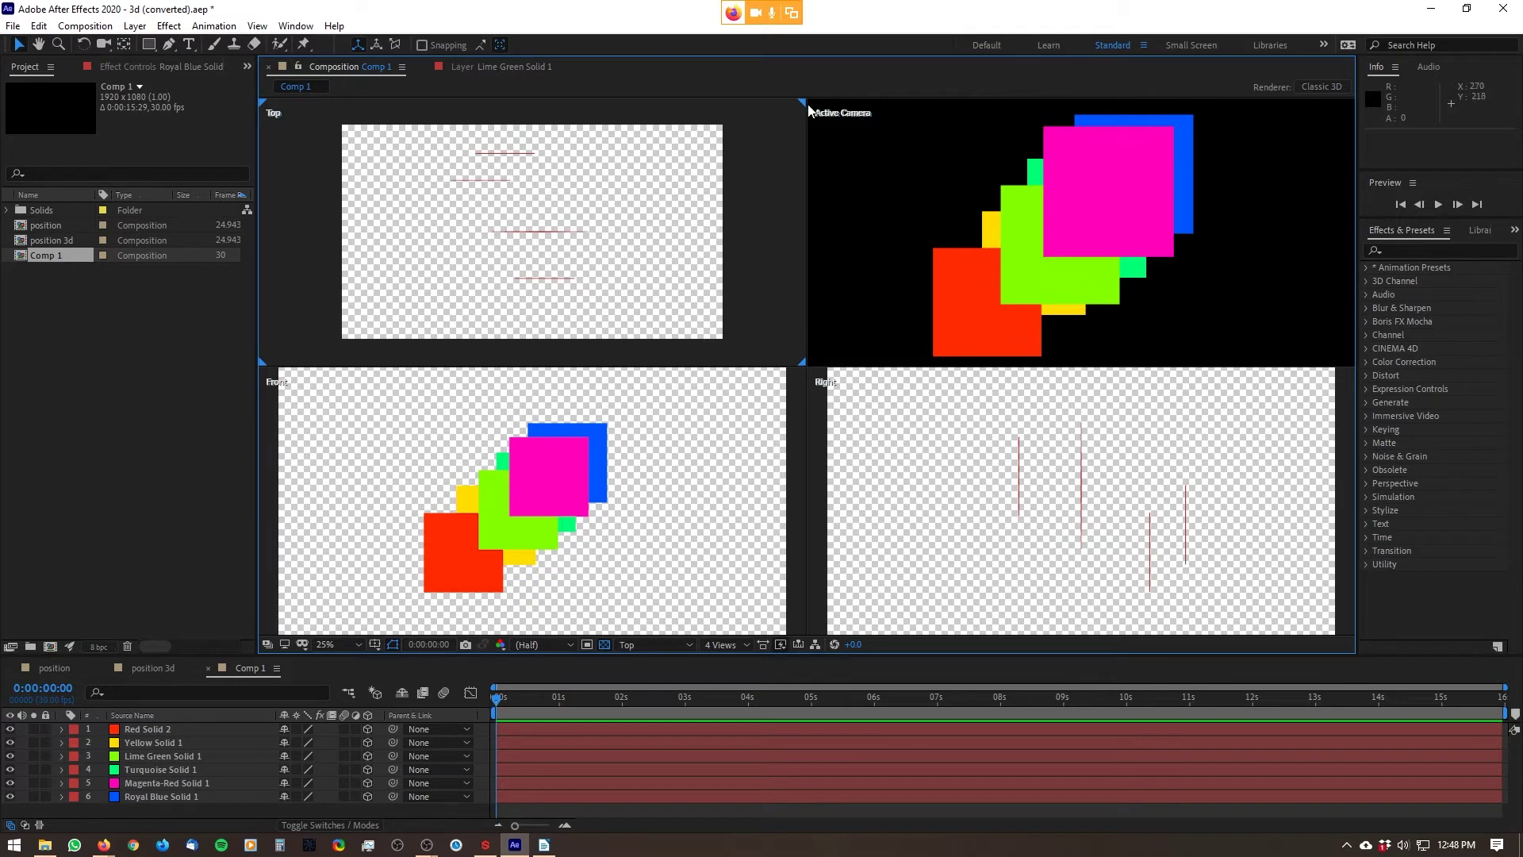
- Try the Left view in the pane showing the Right view, and restore the Right view
left_click(845, 421)
left_click(649, 645)
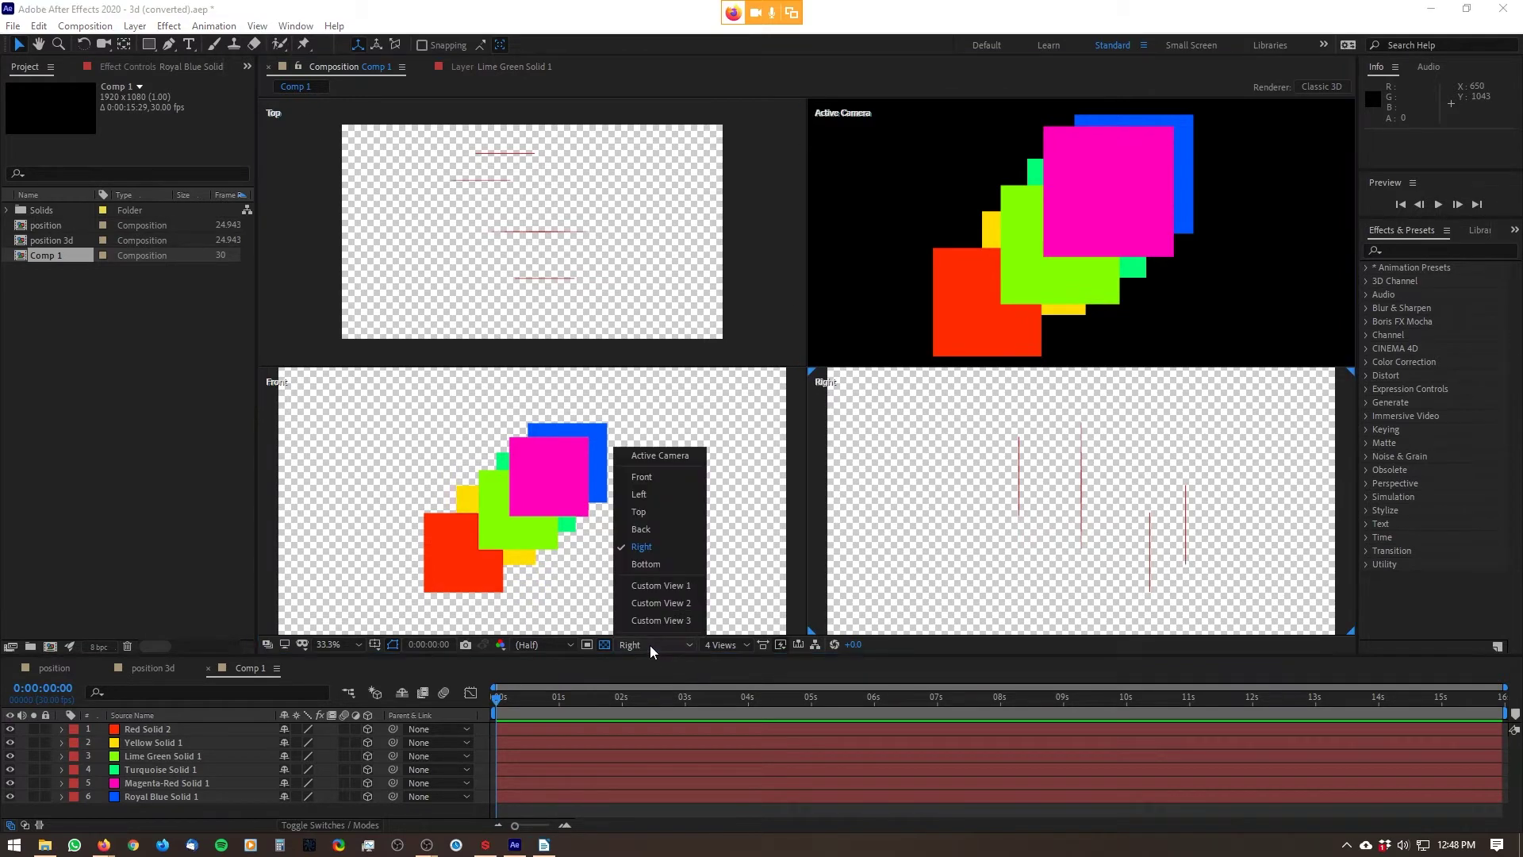
left_click(655, 496)
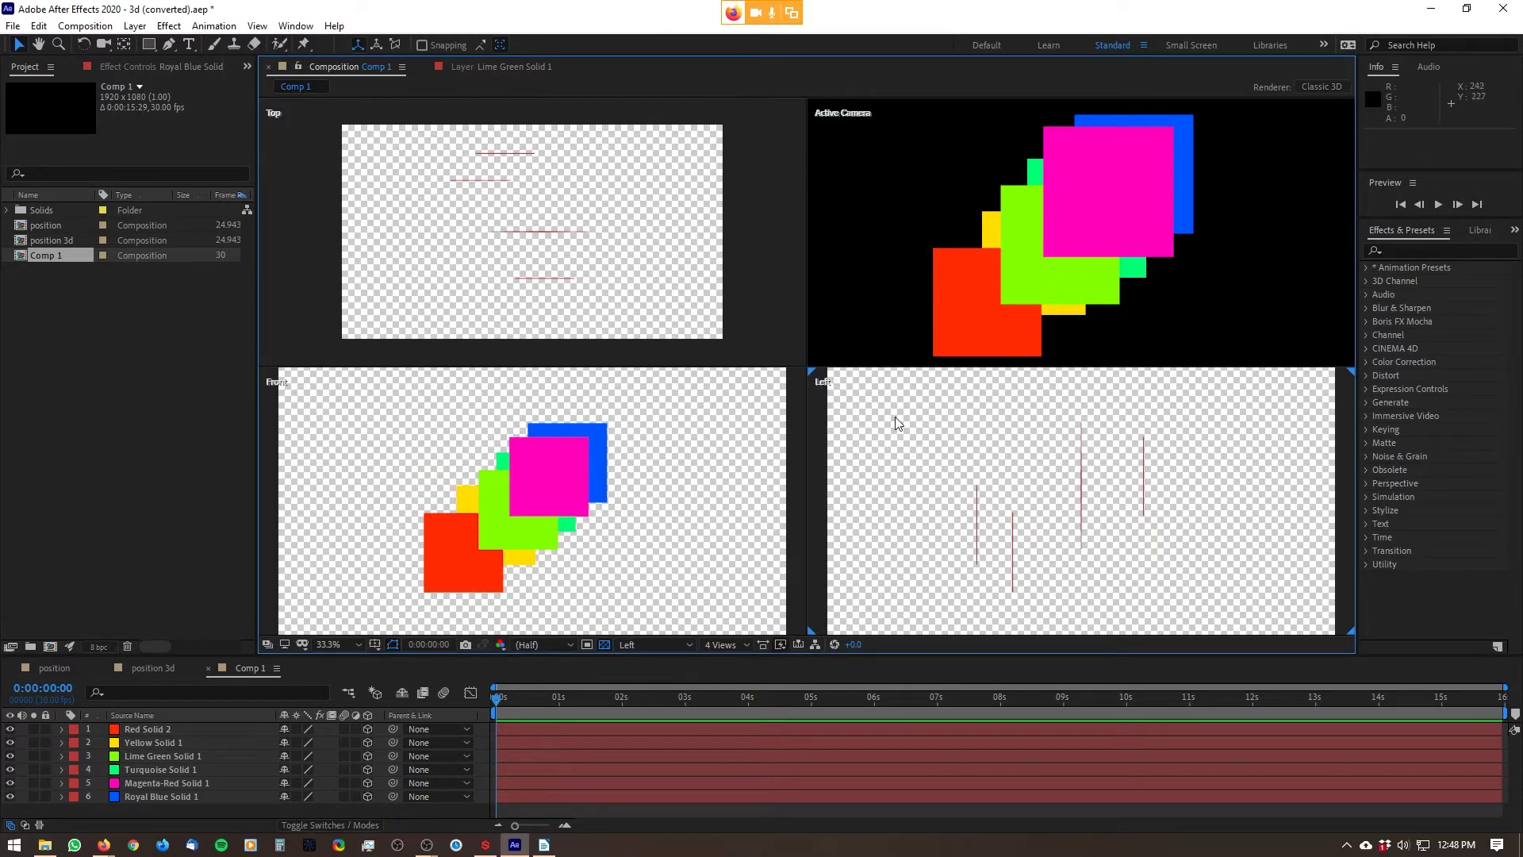
key("Escape")
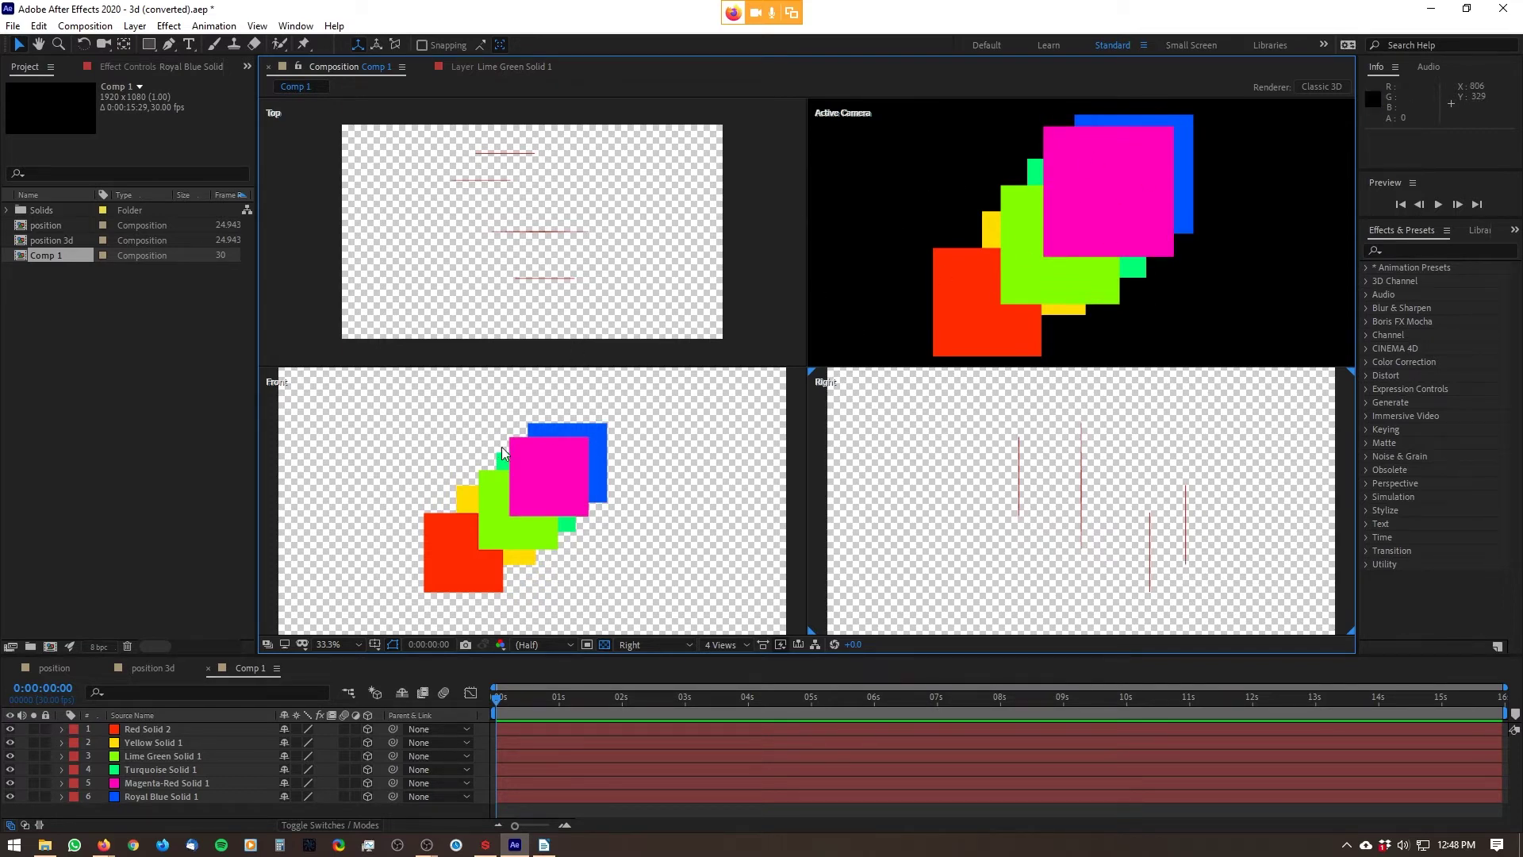
- Select the magenta-red solid and move it along its Z axis in the Top view, closer to the camera
left_click(1125, 191)
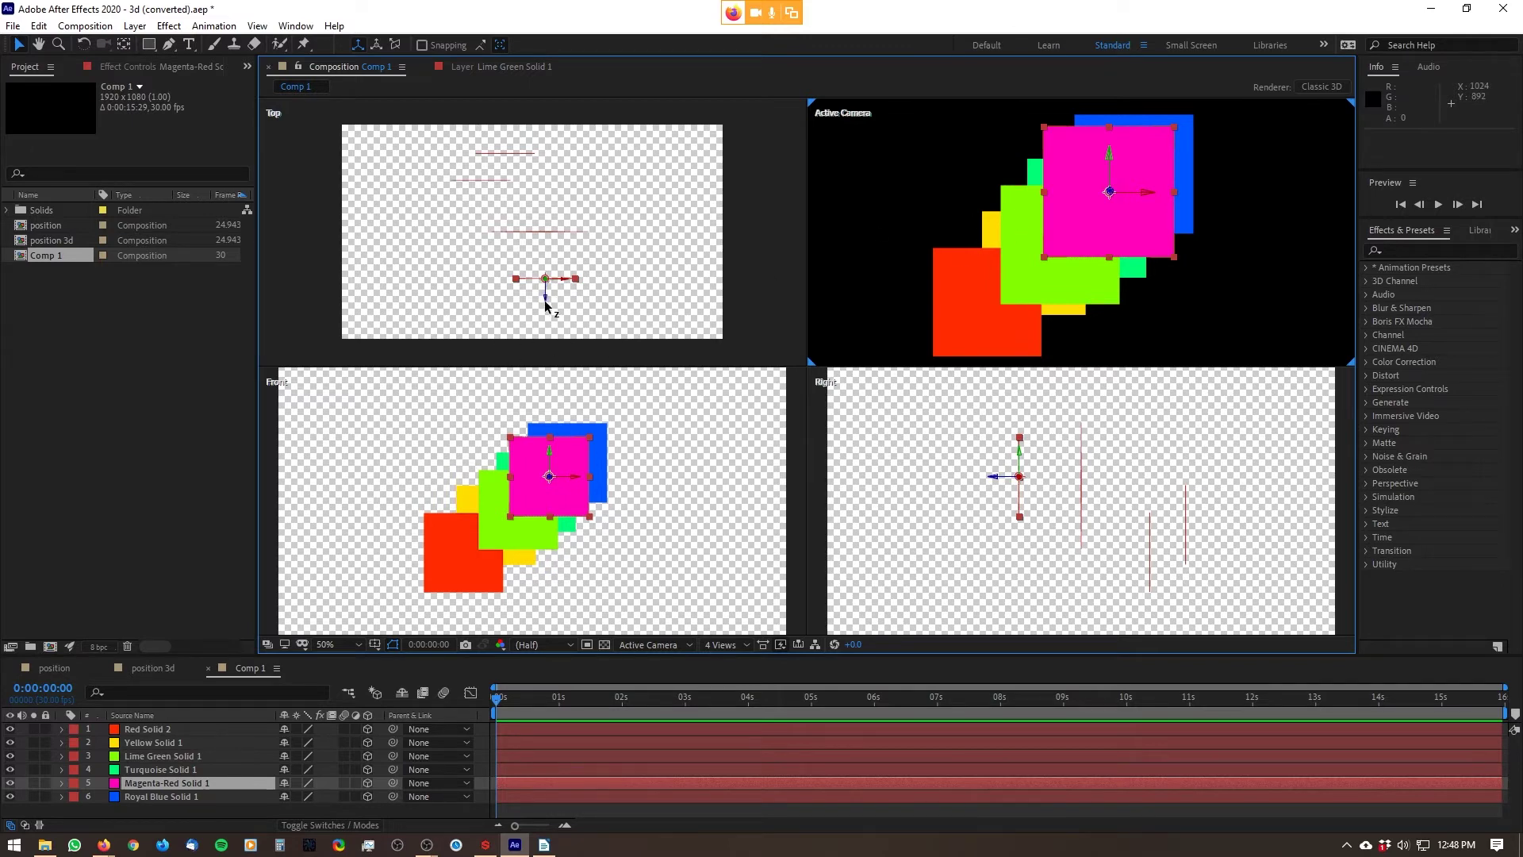
left_click_drag(545, 307, 584, 182)
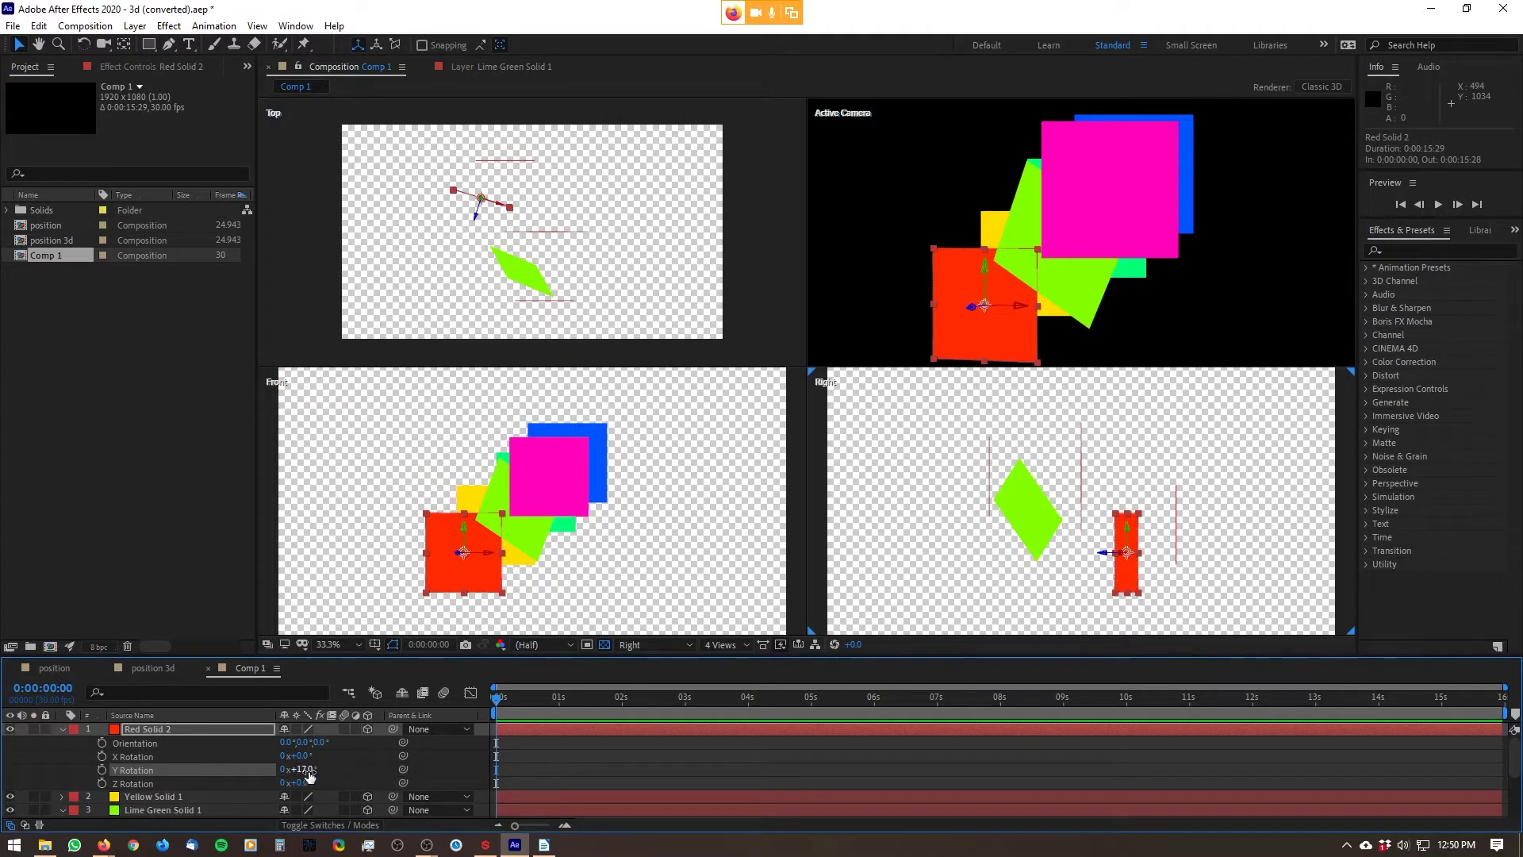
- Set the red solid's Y Rotation to 90° and check its orientation across the four views
left_click(297, 769)
type("90")
left_click(369, 774)
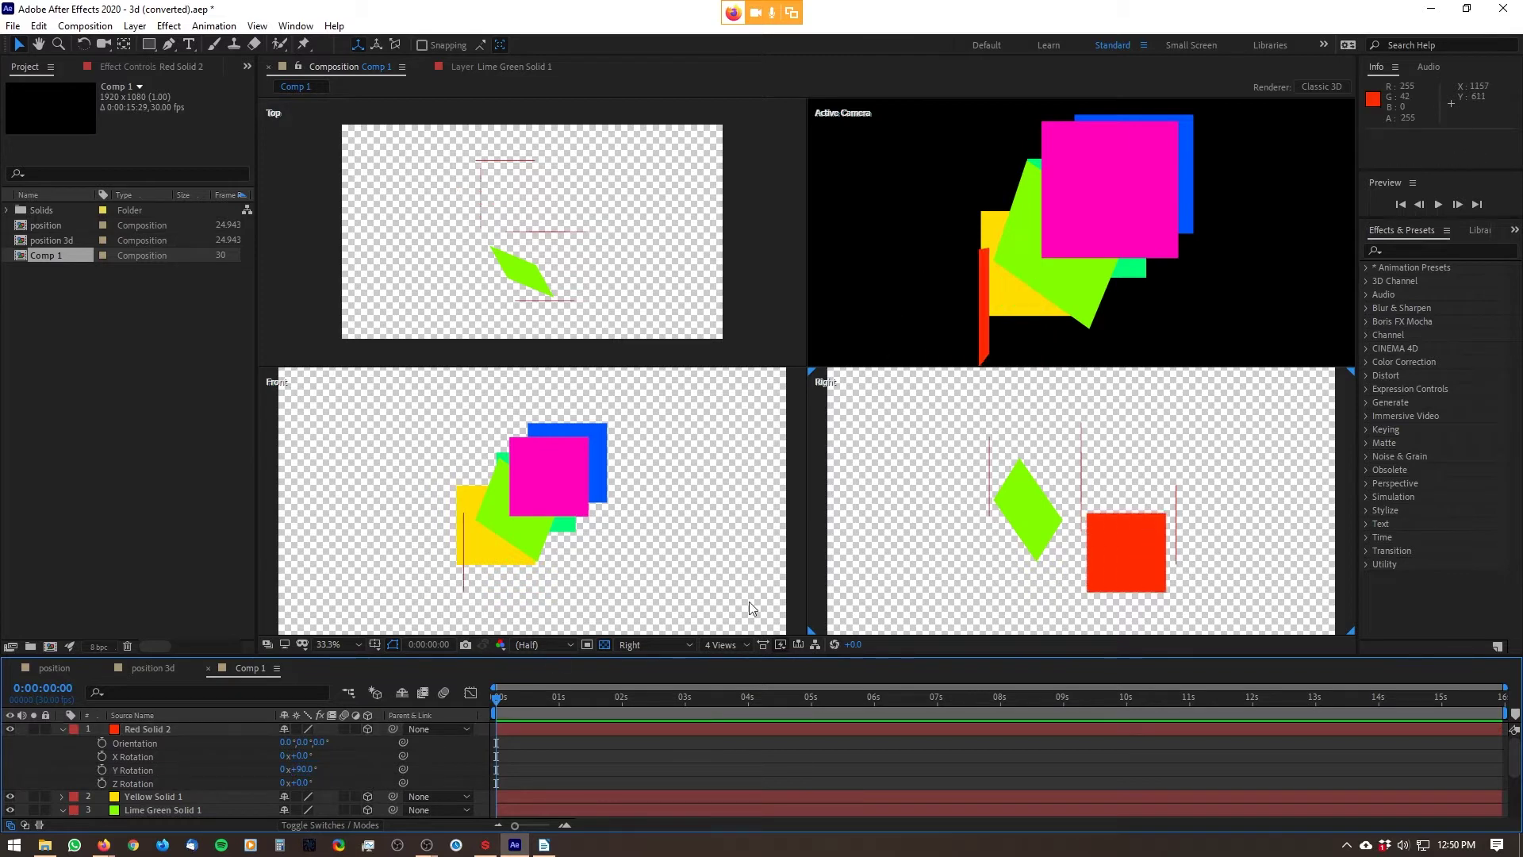
left_click(164, 733)
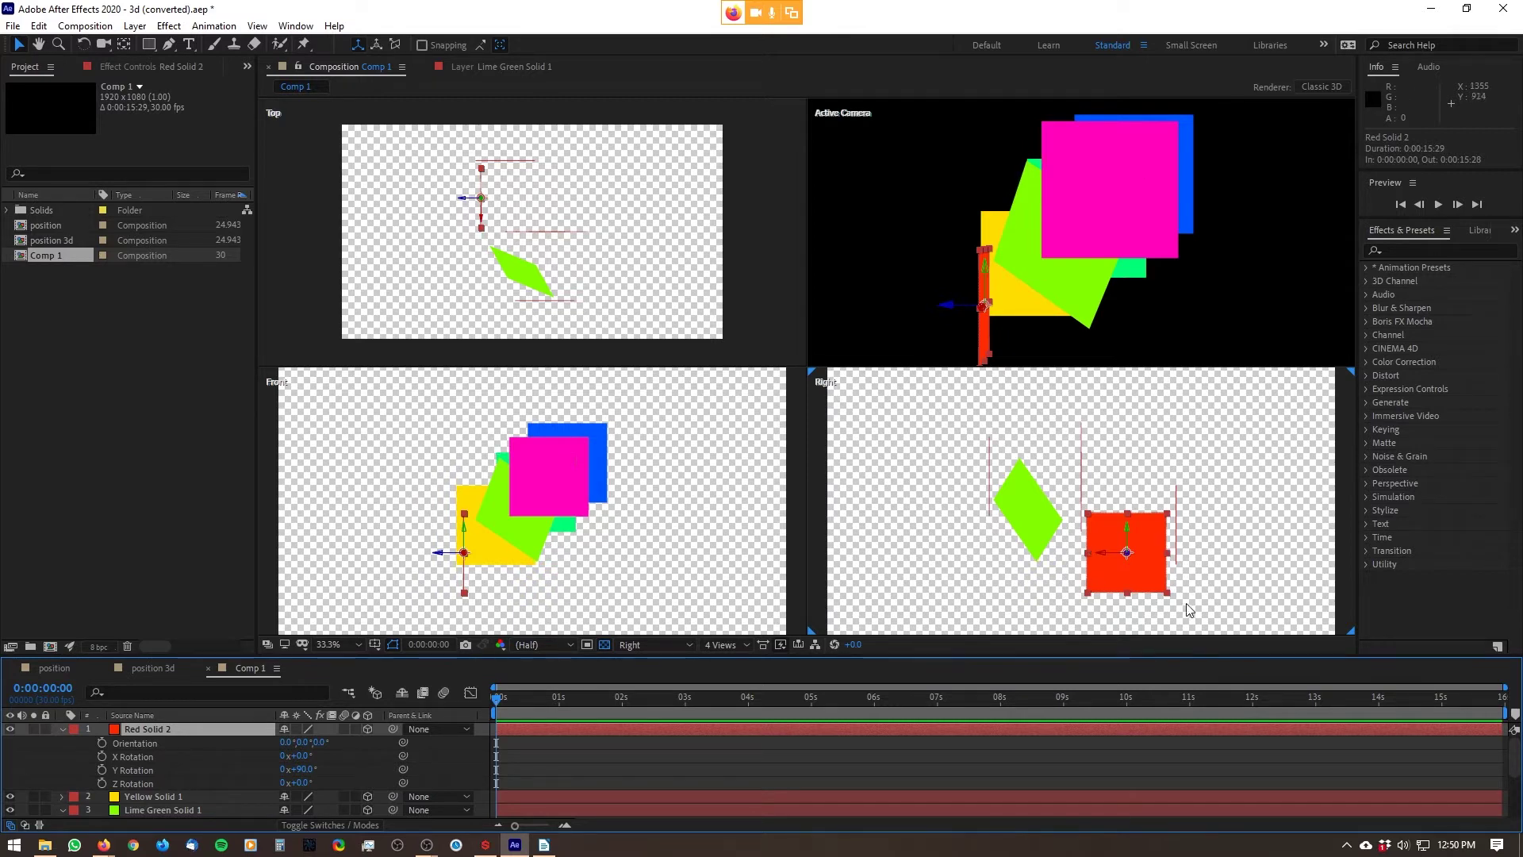
left_click(1225, 524)
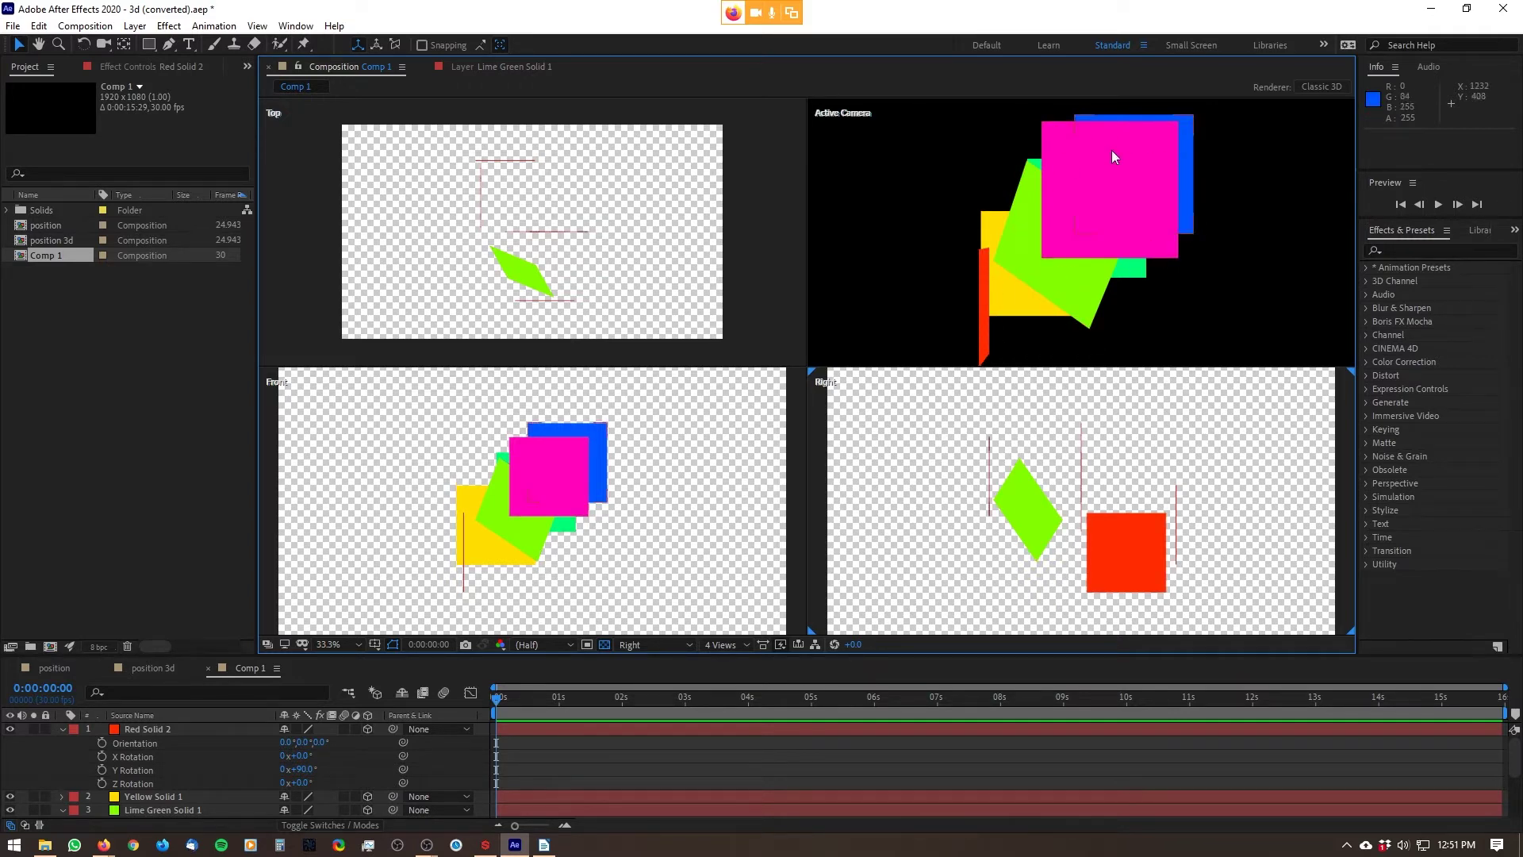
- Move the lime green solid to about 704.9, 678.5, 195.0 so that it intersects the rotated red solid
left_click_drag(1056, 217, 995, 332)
left_click_drag(483, 278, 488, 203)
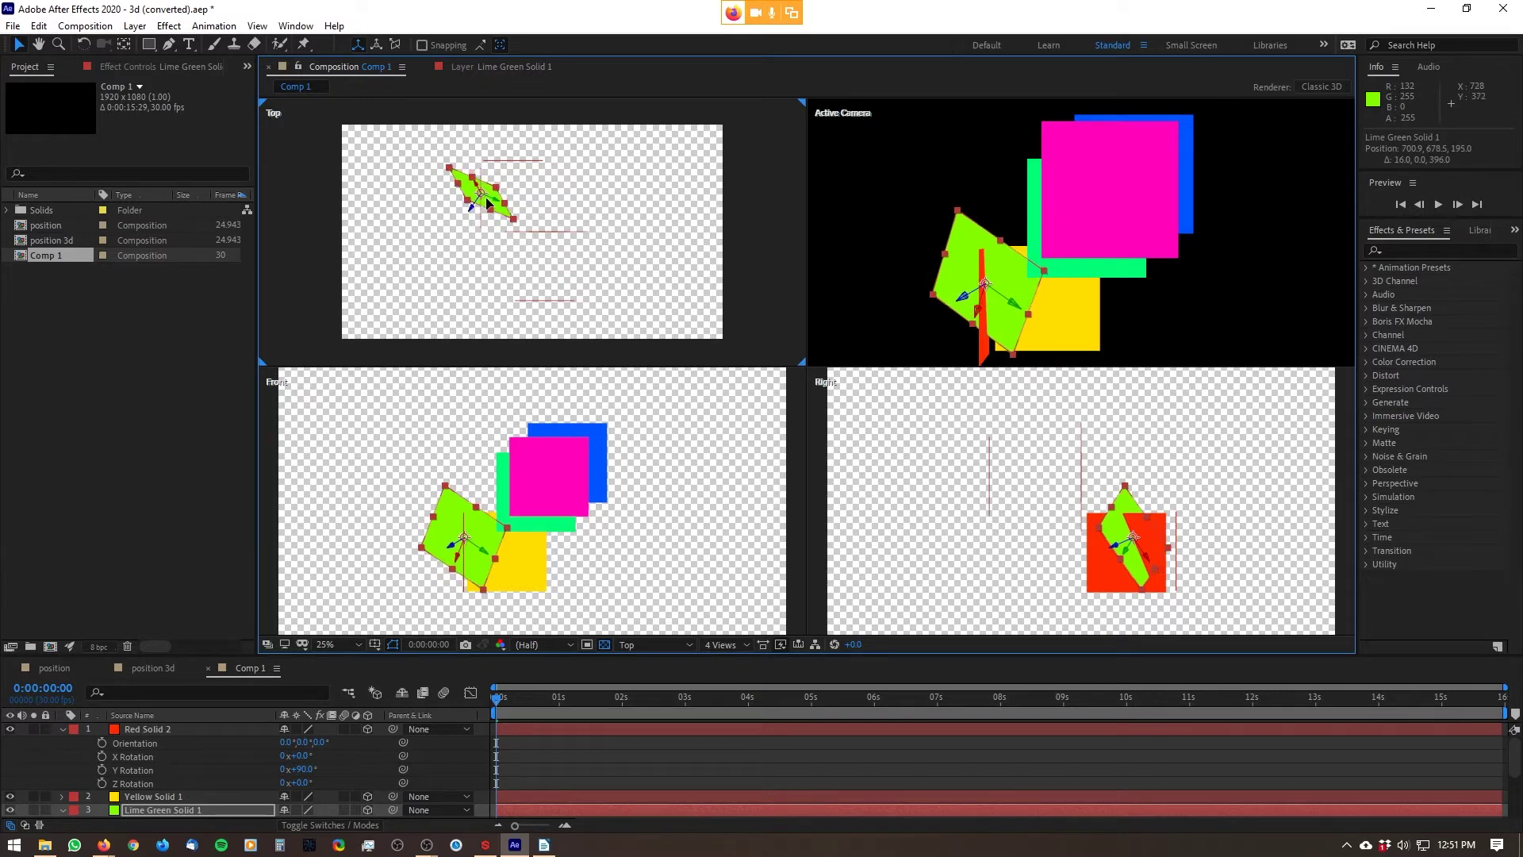
left_click_drag(488, 205, 491, 207)
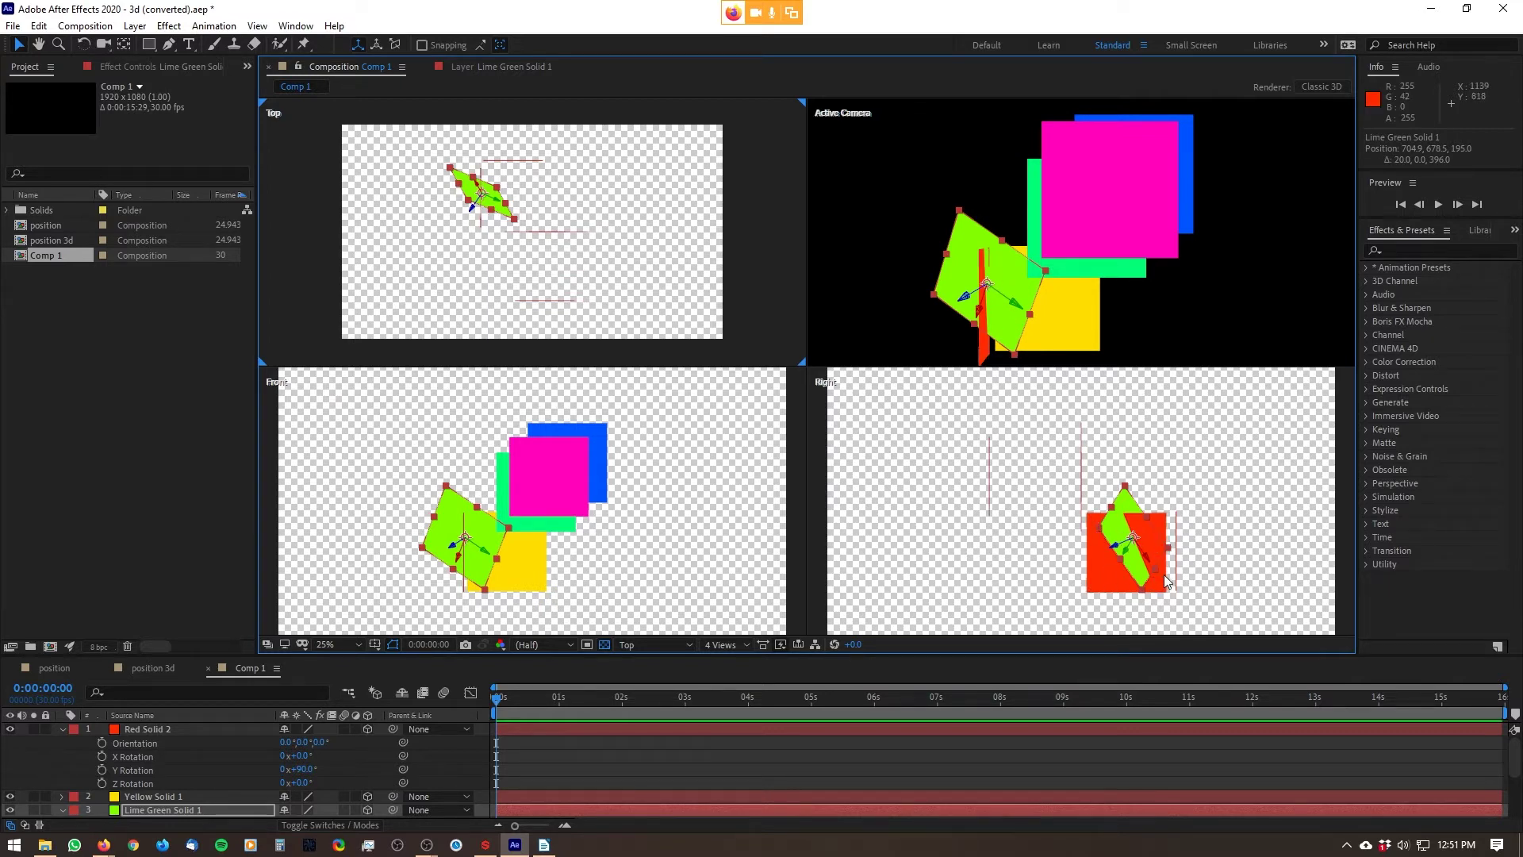
- Inspect the intersection of the lime green and red solids at 100%, and shift the lime green solid in the Right view
scroll(992, 263, "up", 4)
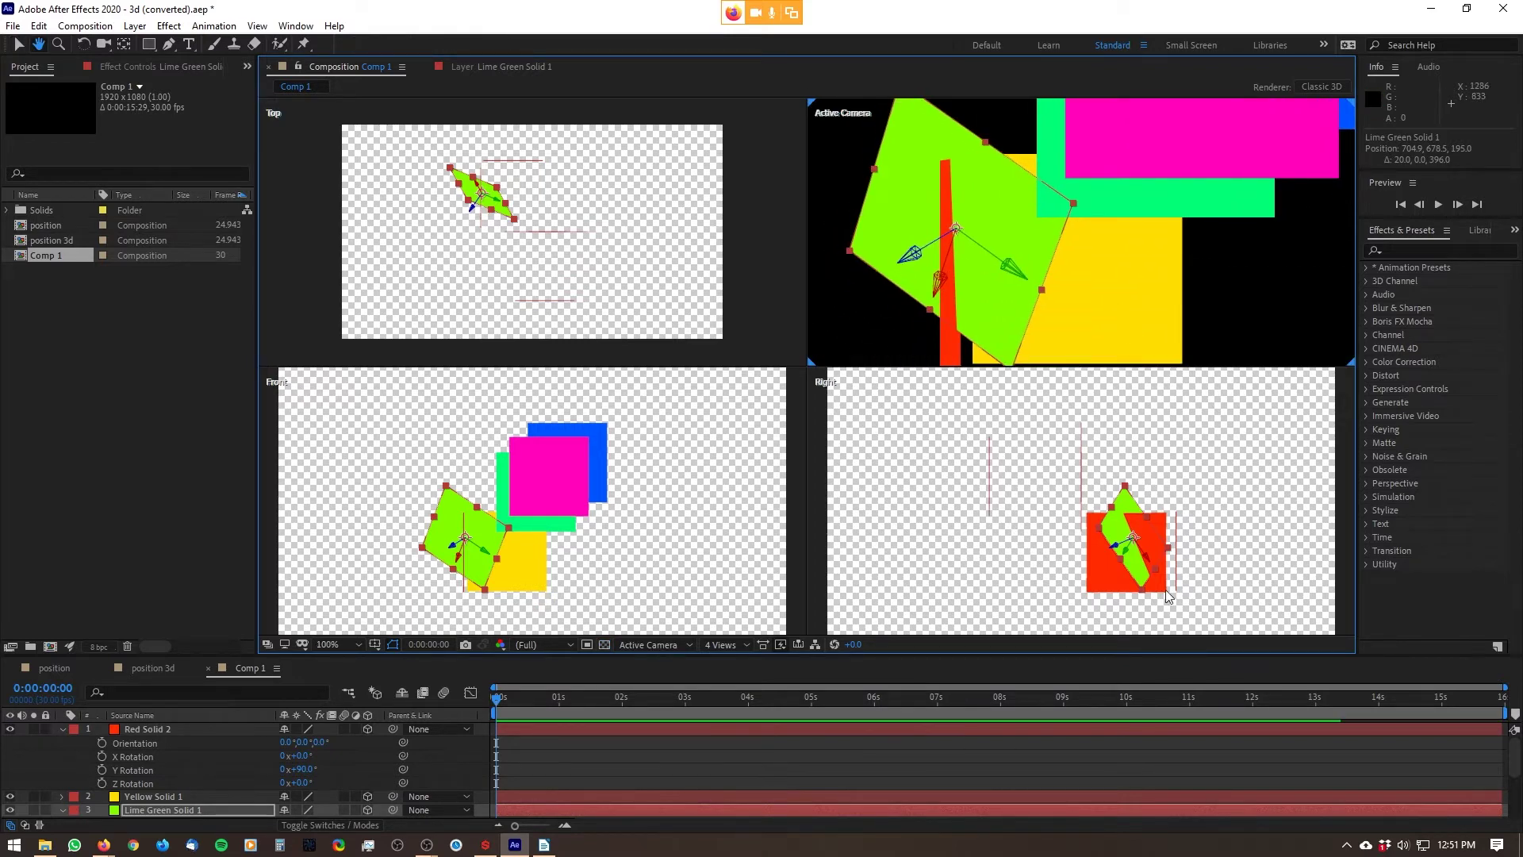
scroll(1166, 597, "up", 4)
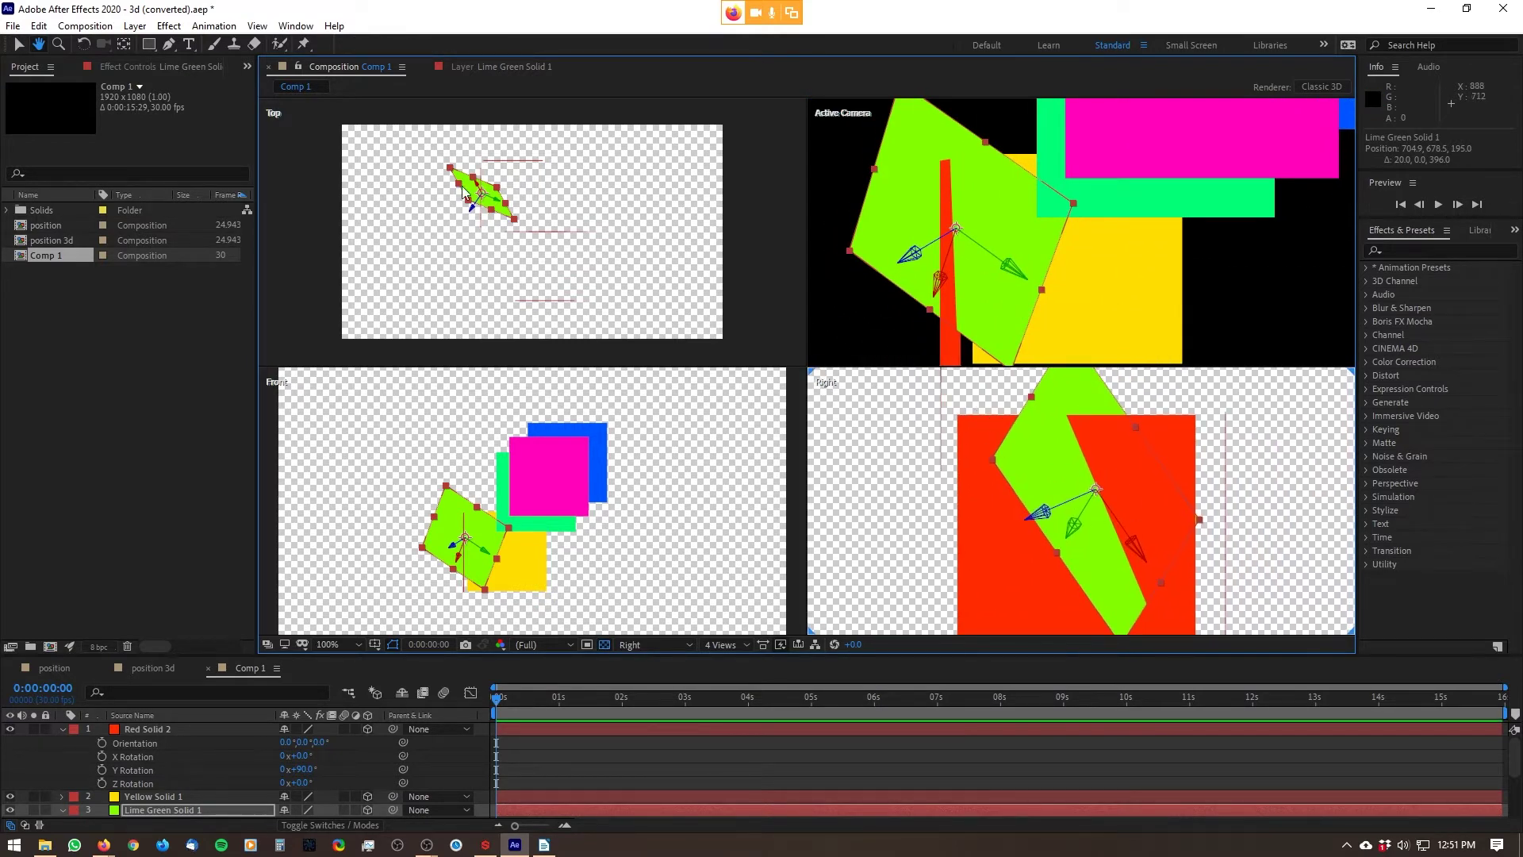
scroll(464, 191, "up", 4)
key("v")
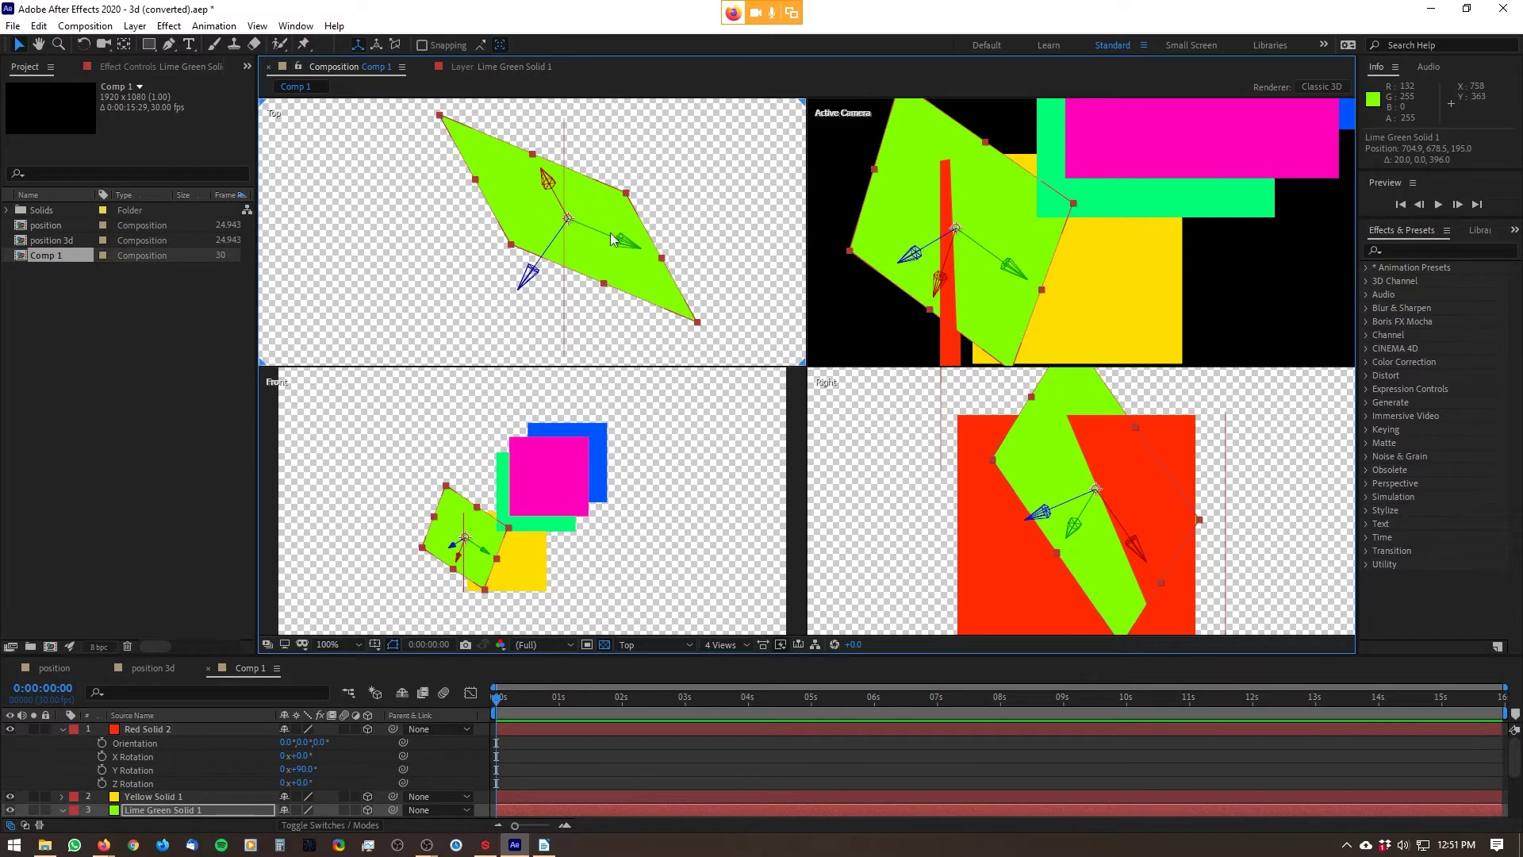
scroll(493, 546, "up", 4)
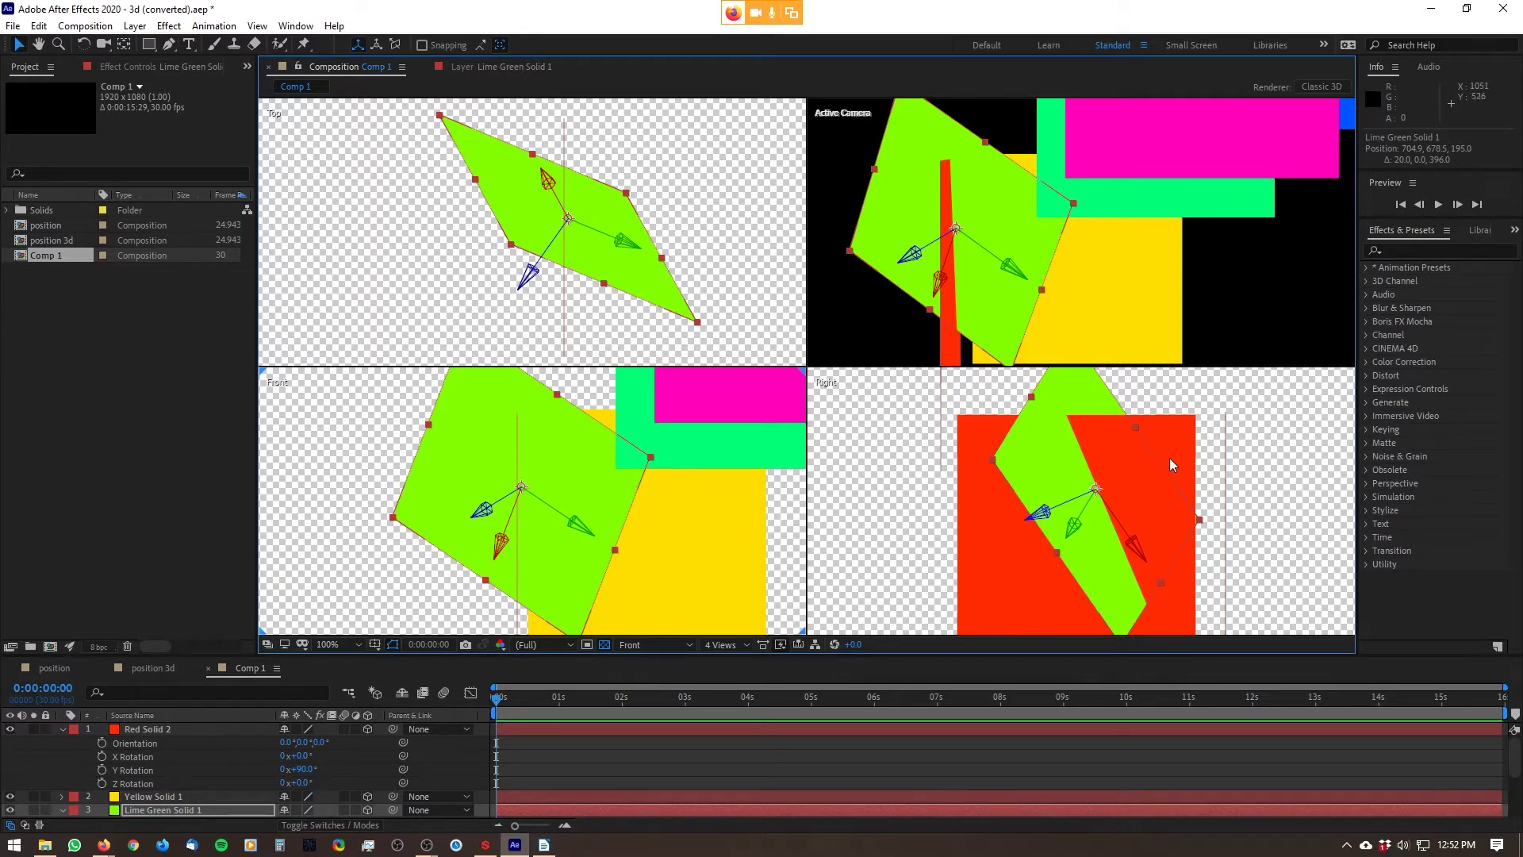
left_click_drag(1079, 525, 1139, 535)
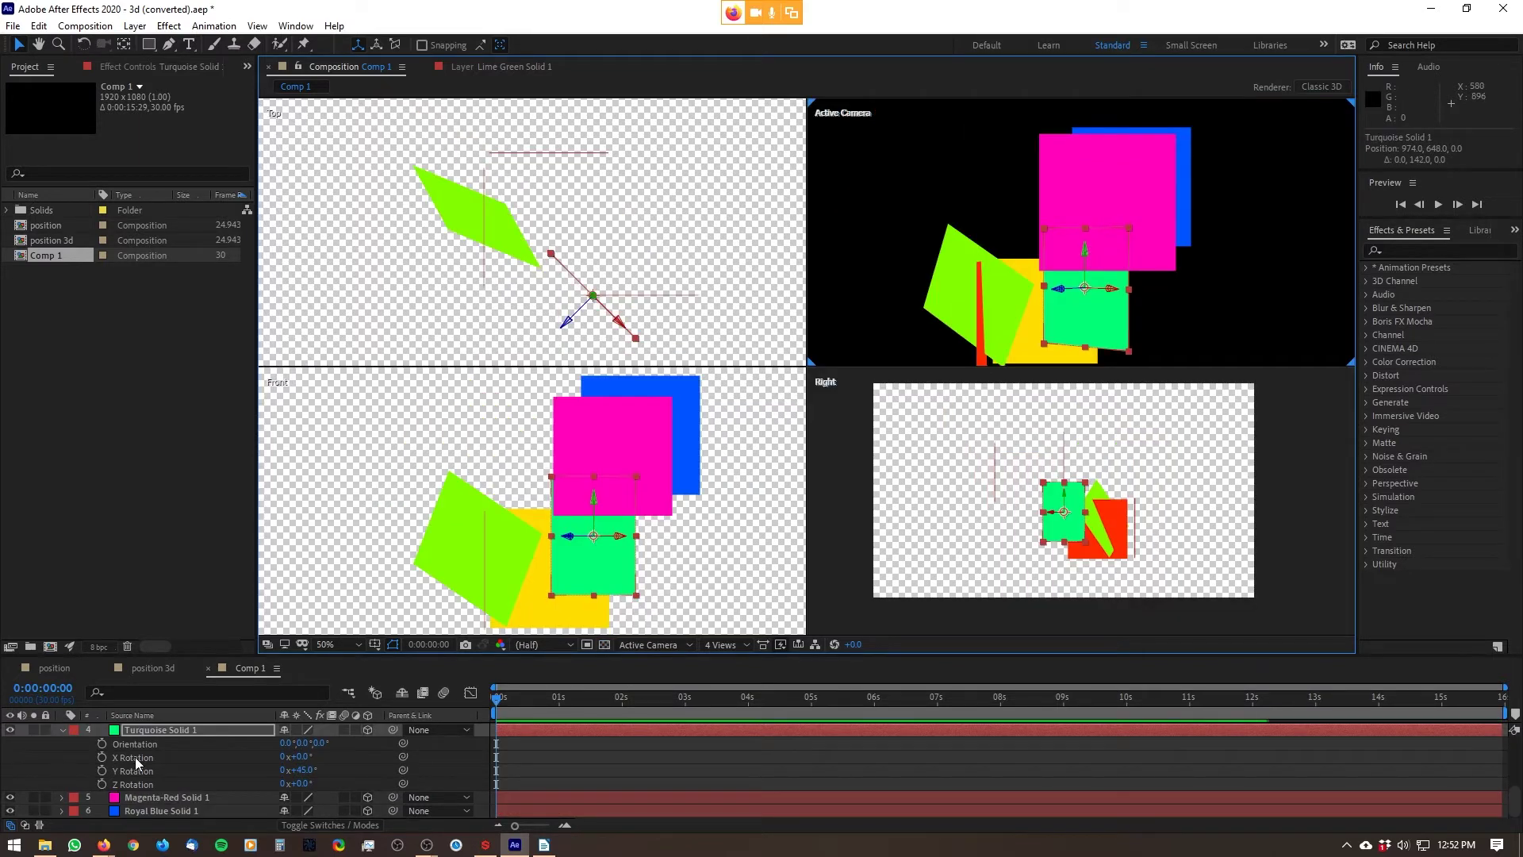
- Collapse the rotation properties of the red, lime green and turquoise layers
scroll(194, 768, "up", 4)
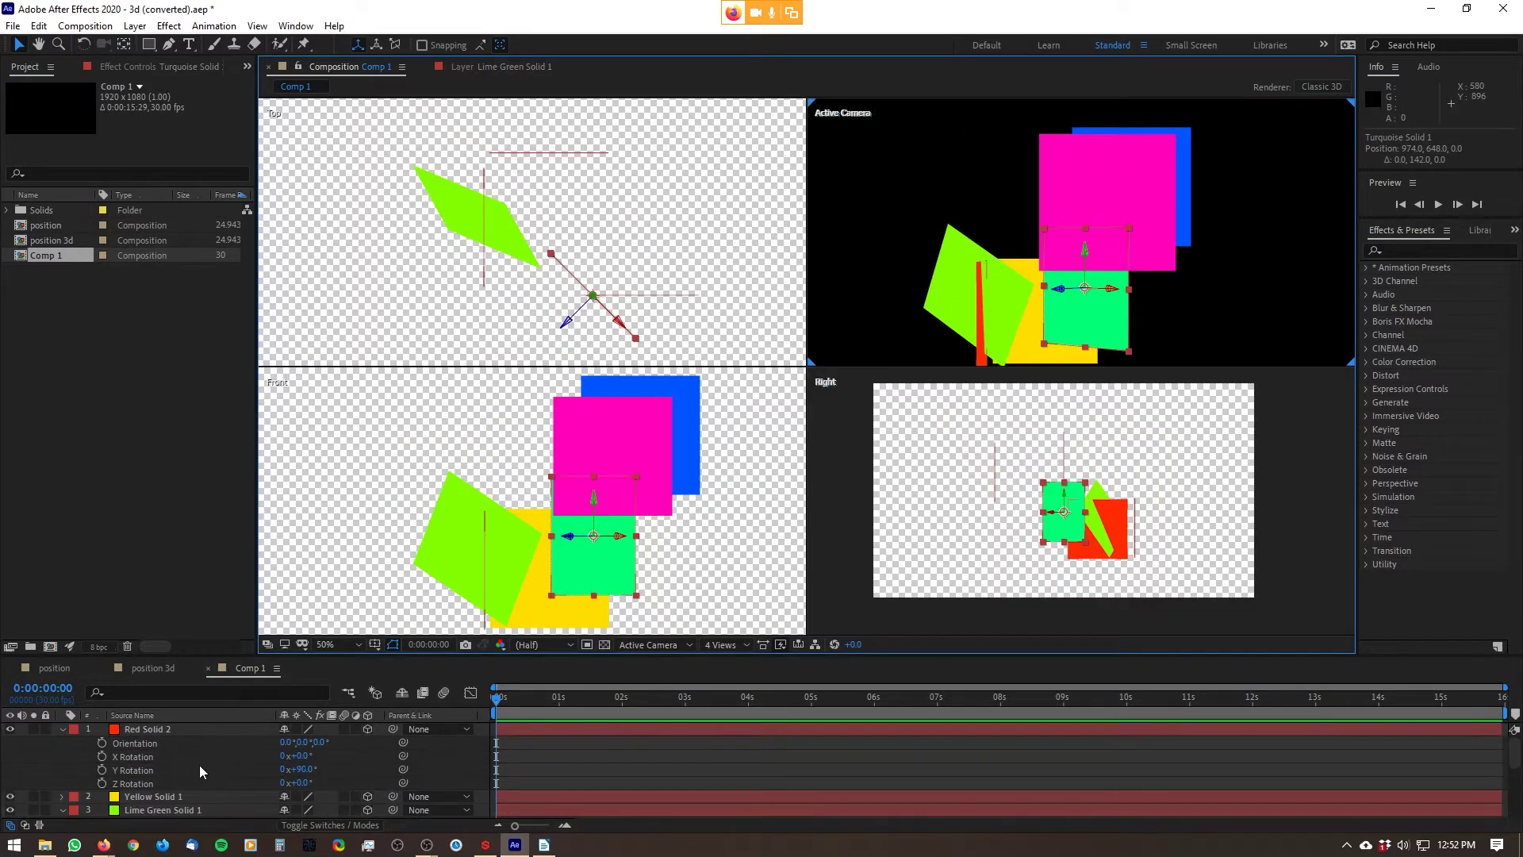
left_click(63, 729)
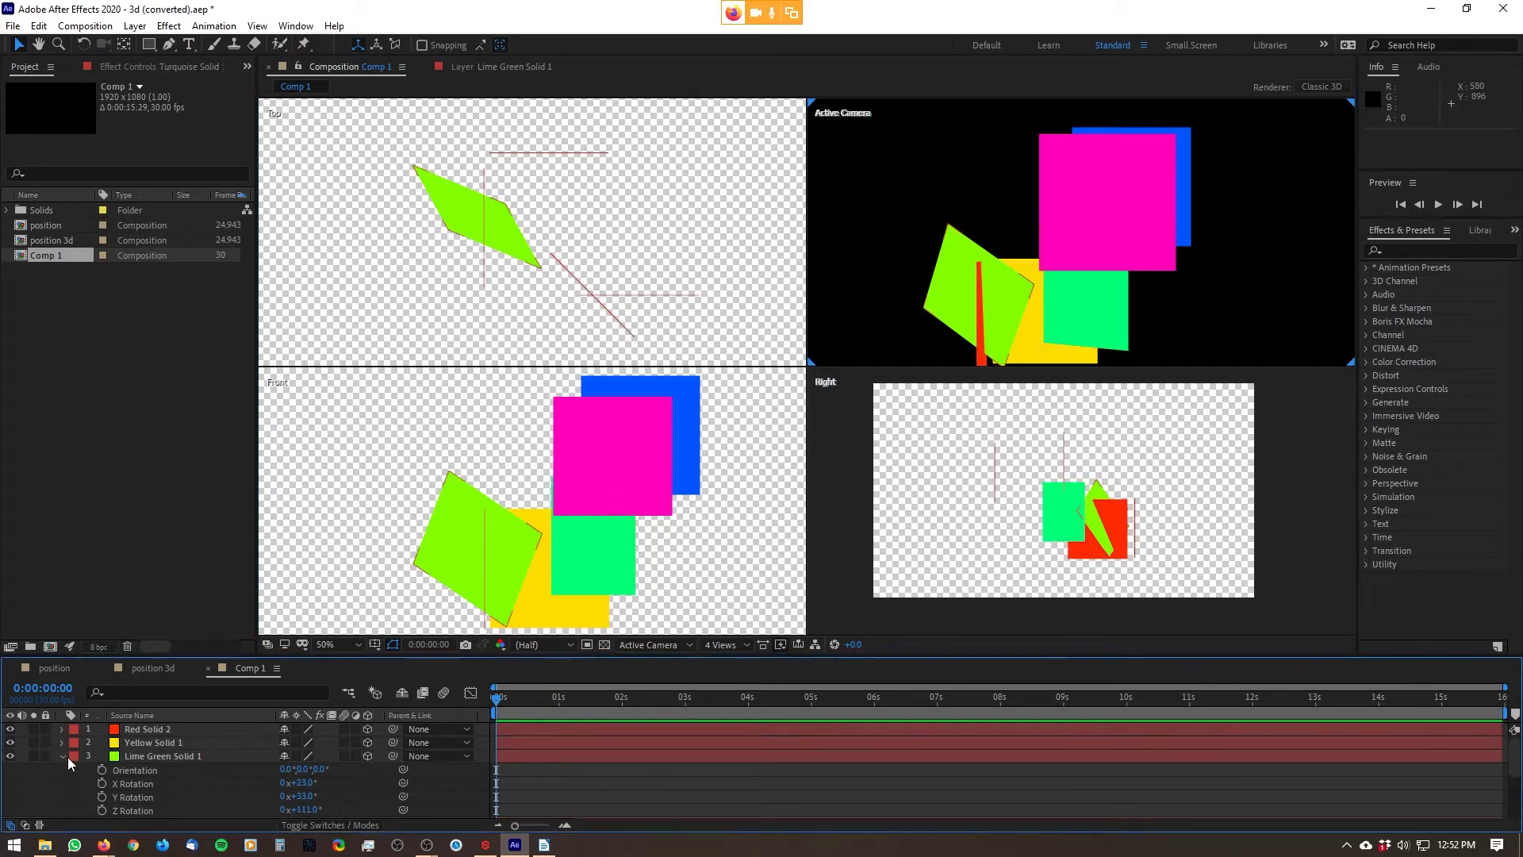
left_click(63, 754)
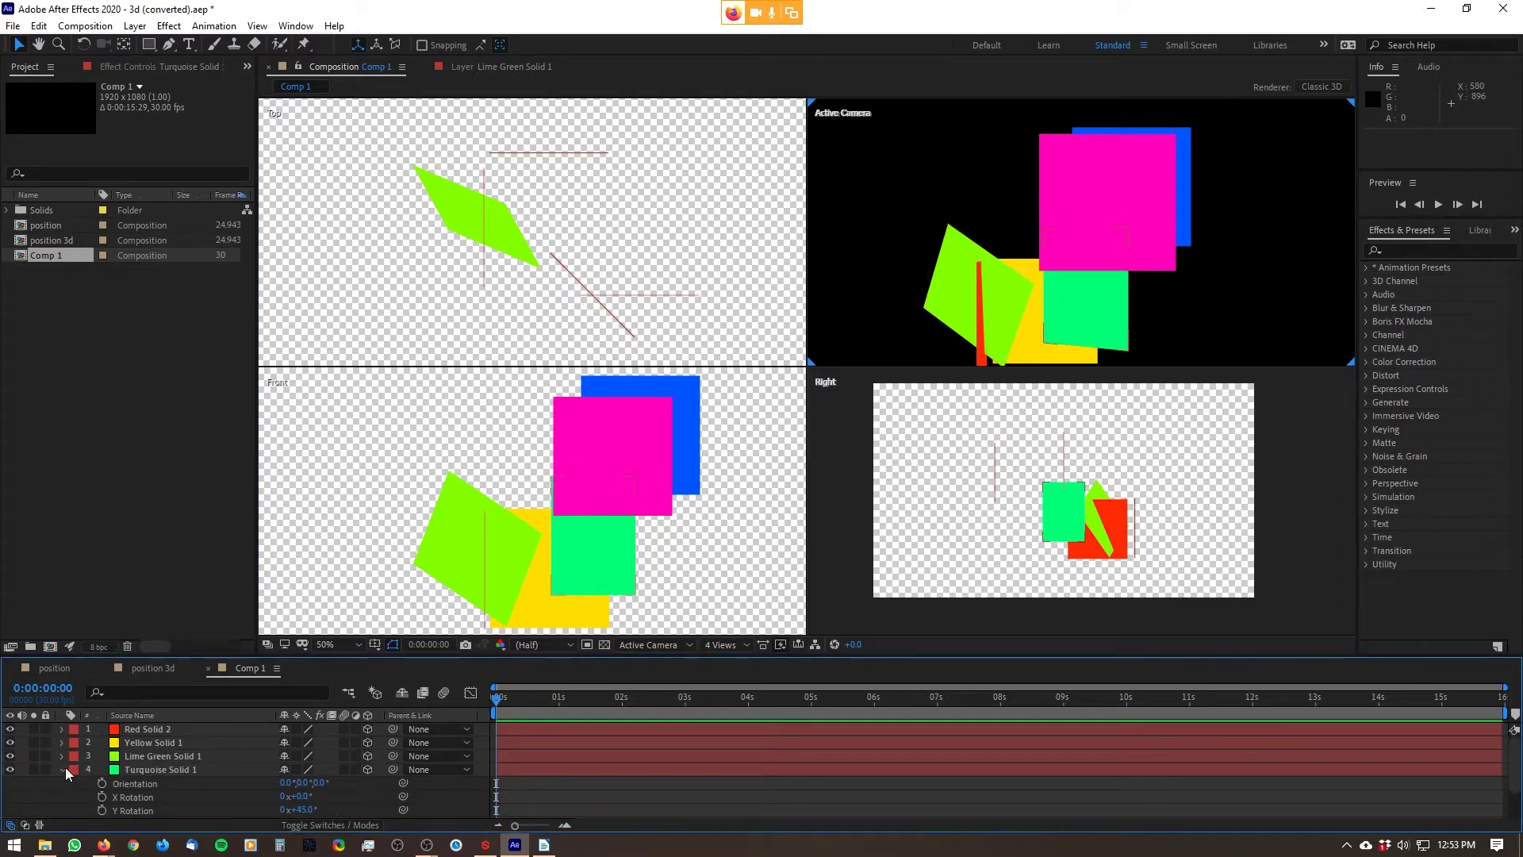
left_click(63, 768)
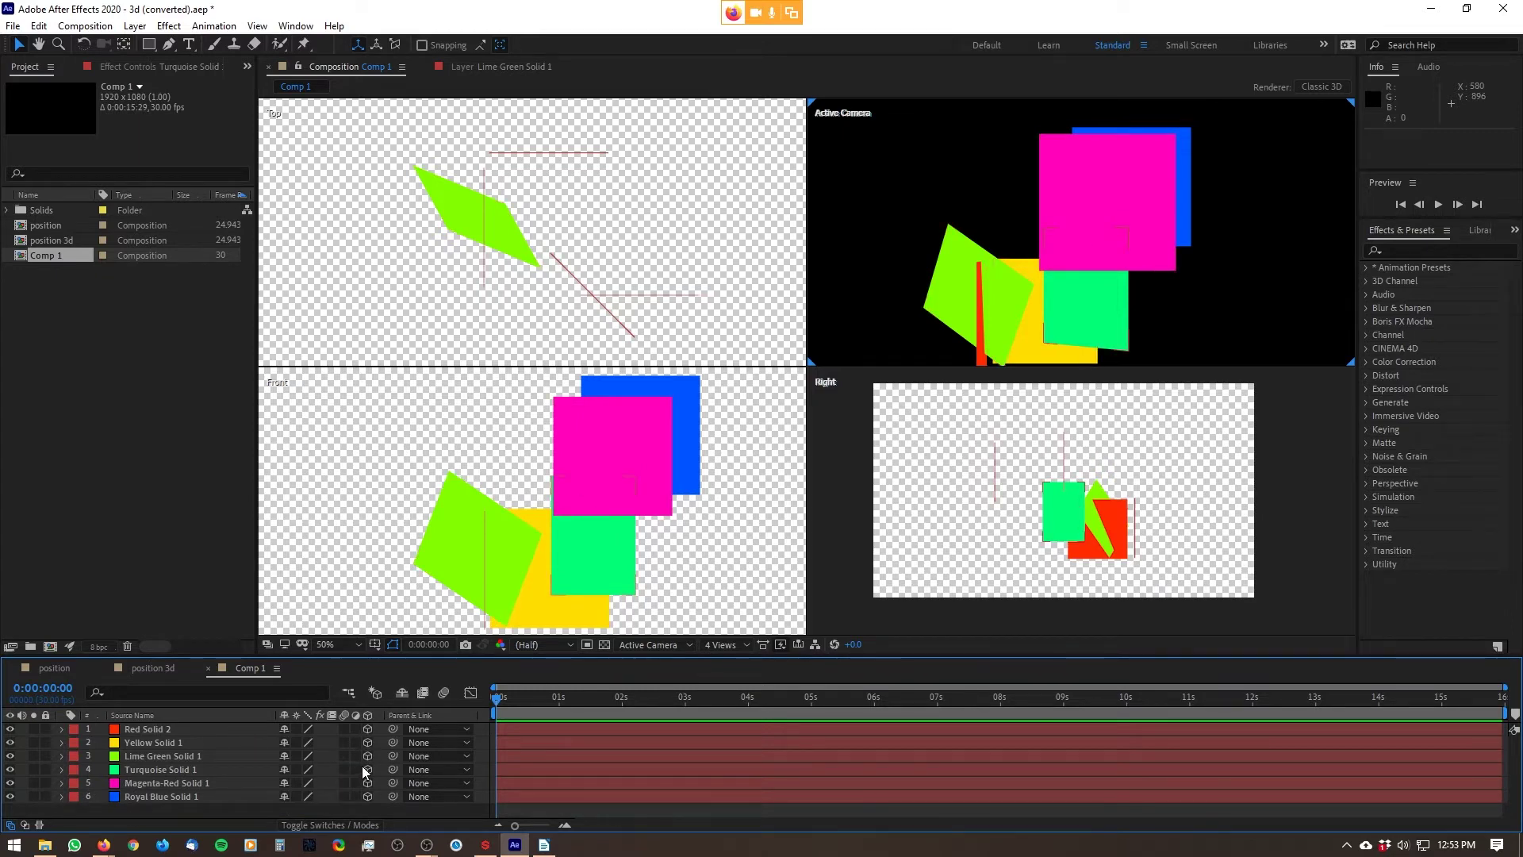
- Make the turquoise solid a 2D layer and test its stacking and position, moving it to about 826, 512
left_click(198, 768)
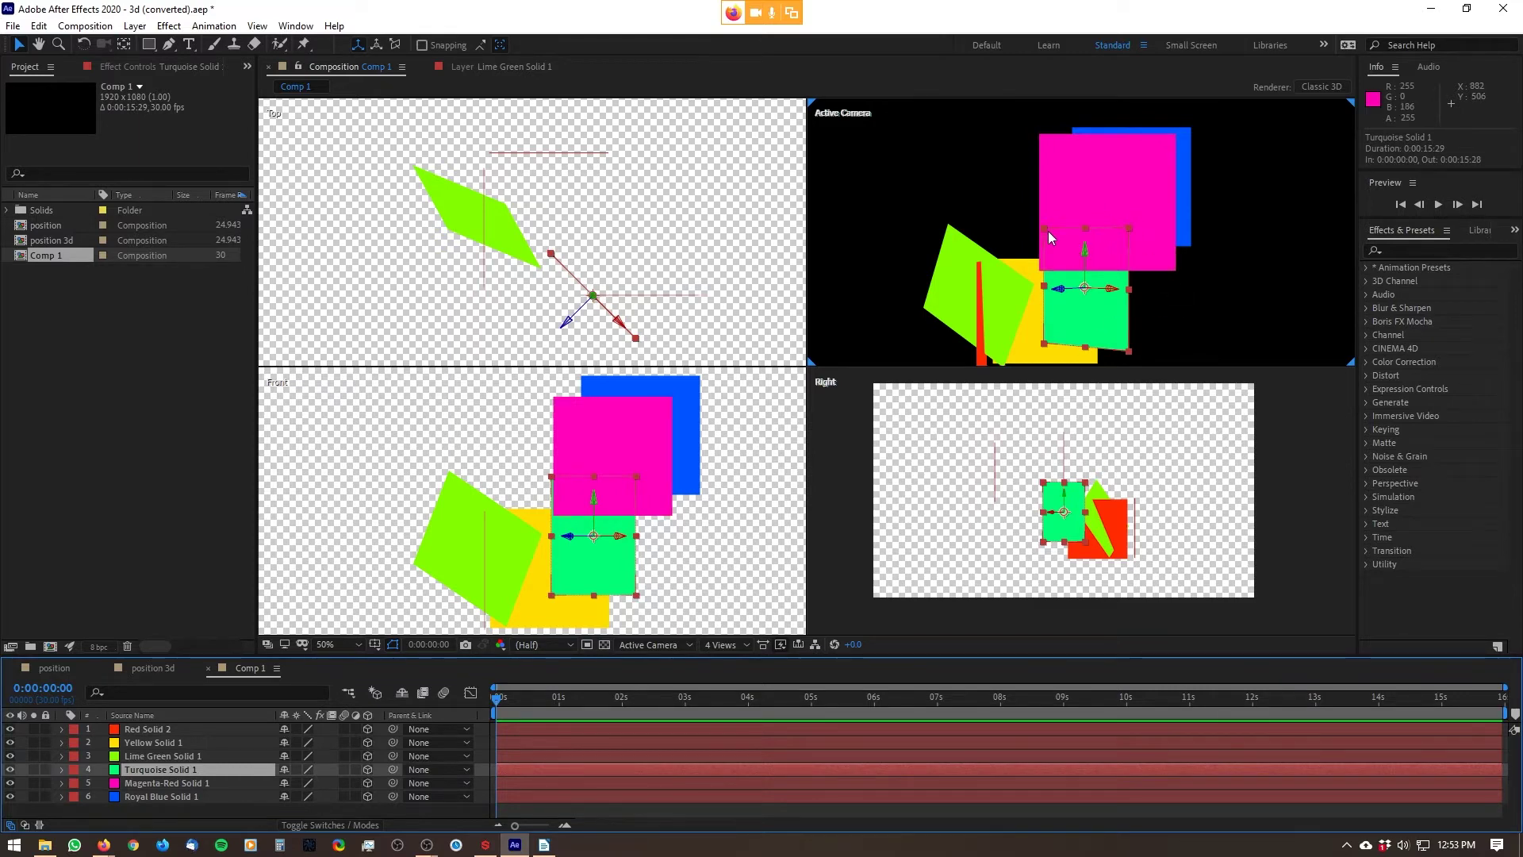
left_click(367, 769)
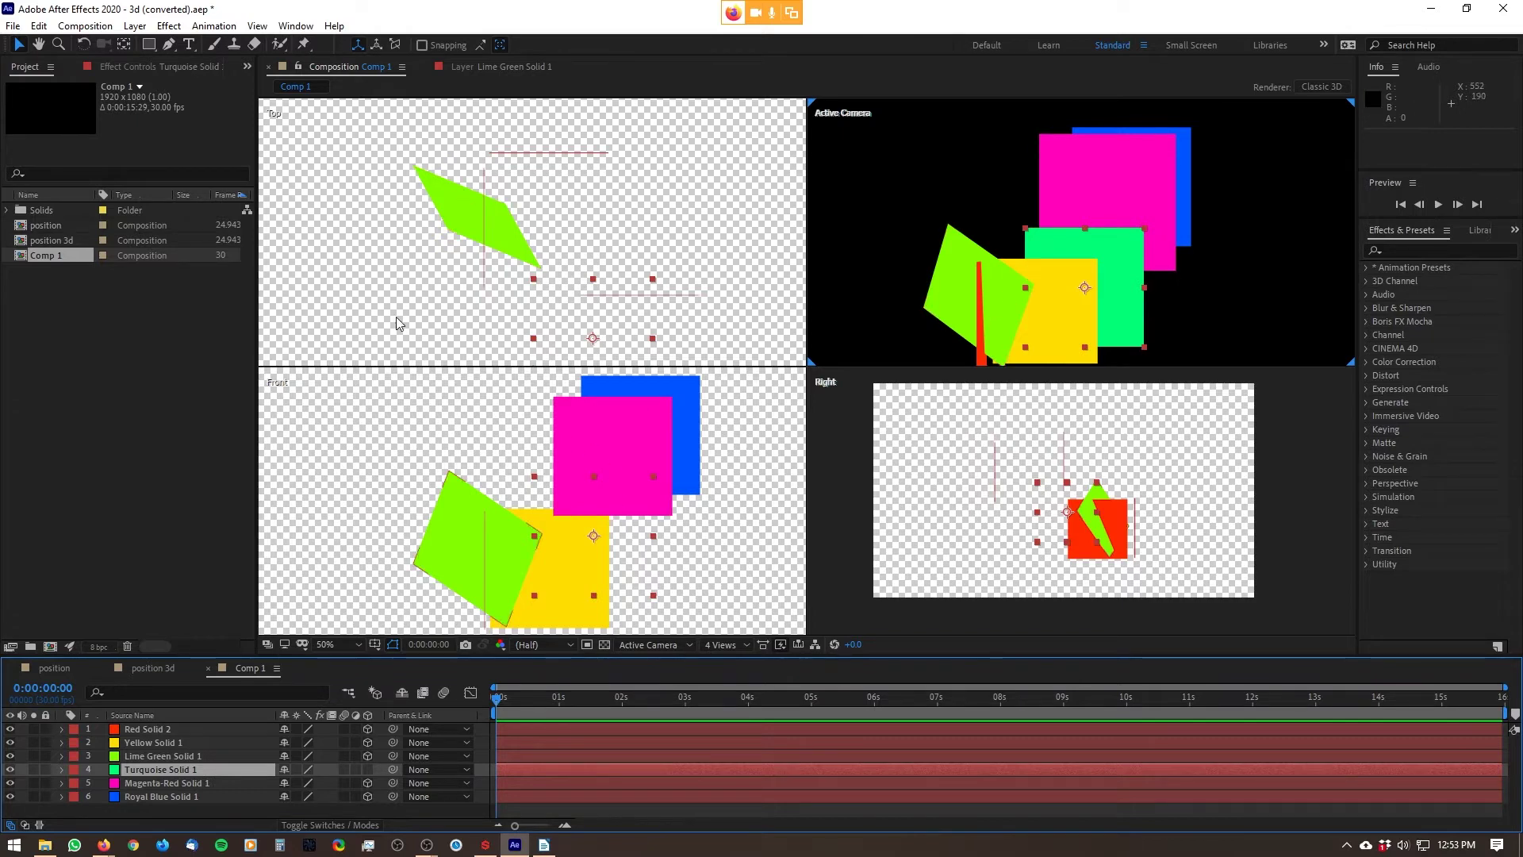
left_click(907, 517)
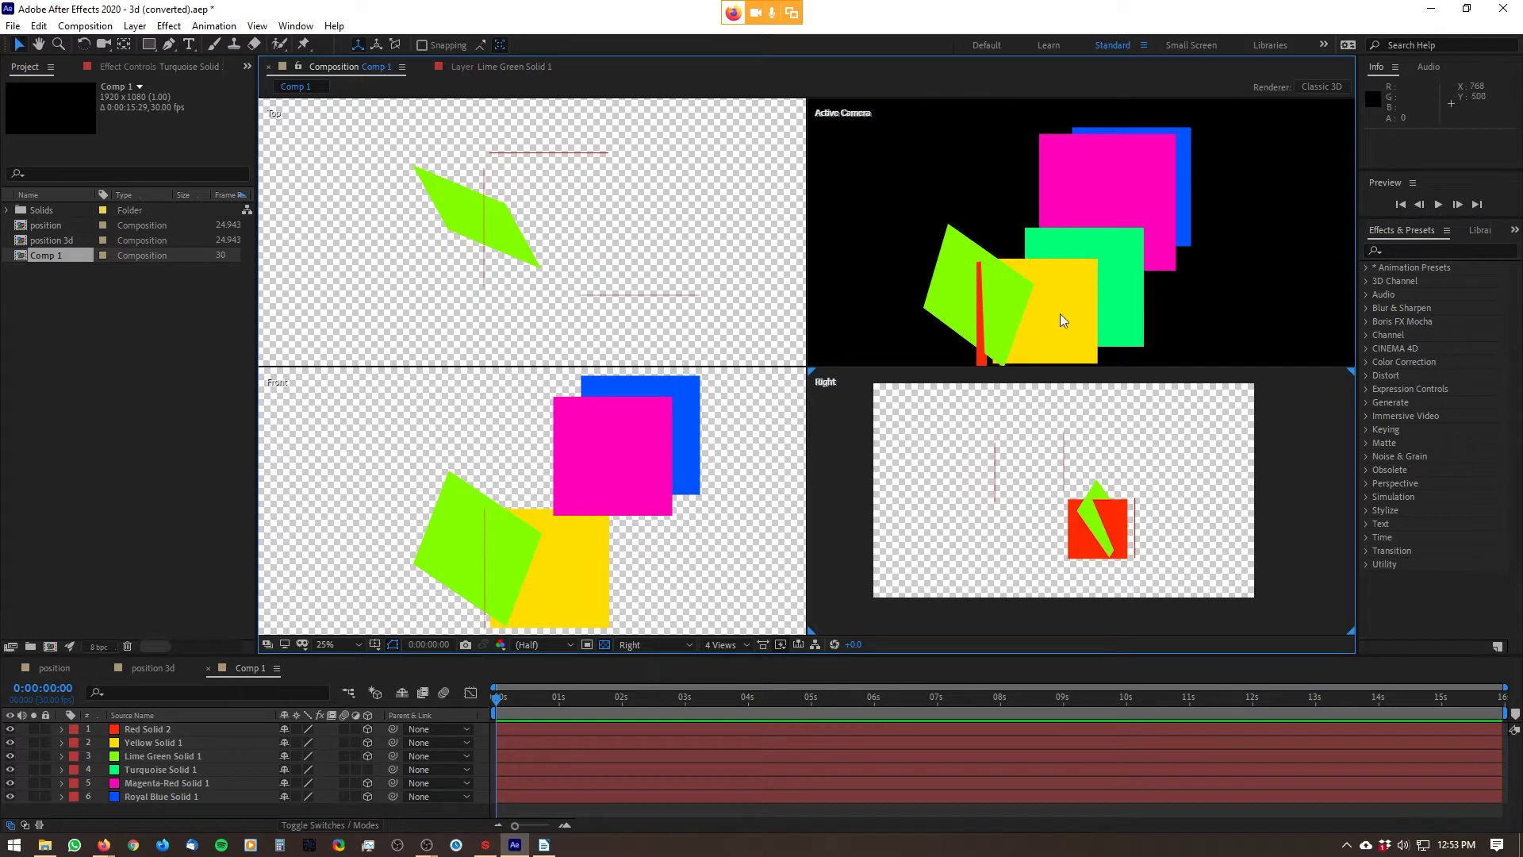
left_click(1129, 279)
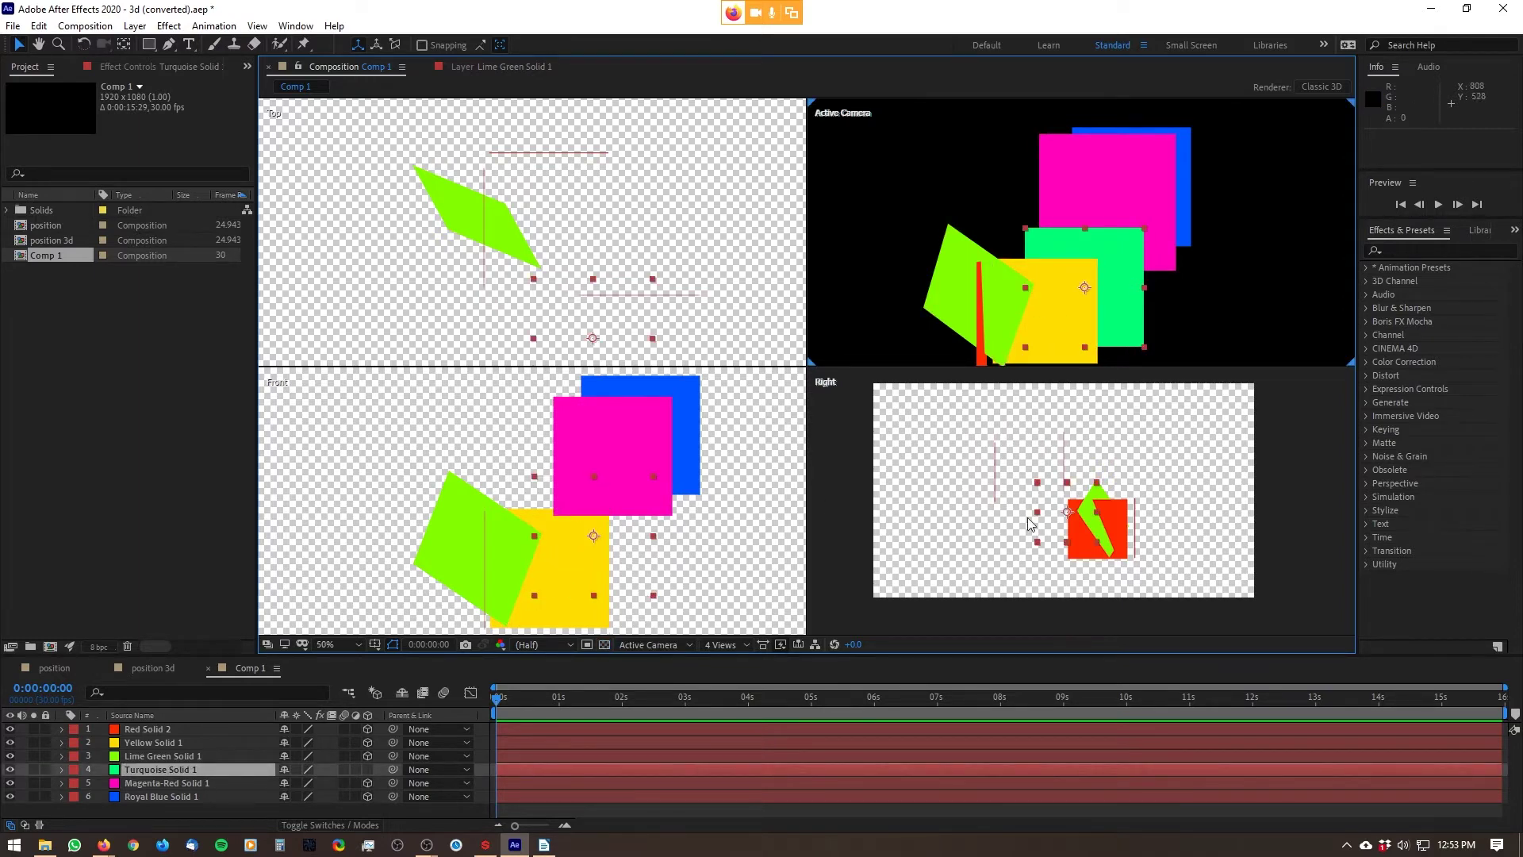
left_click_drag(518, 222, 507, 179)
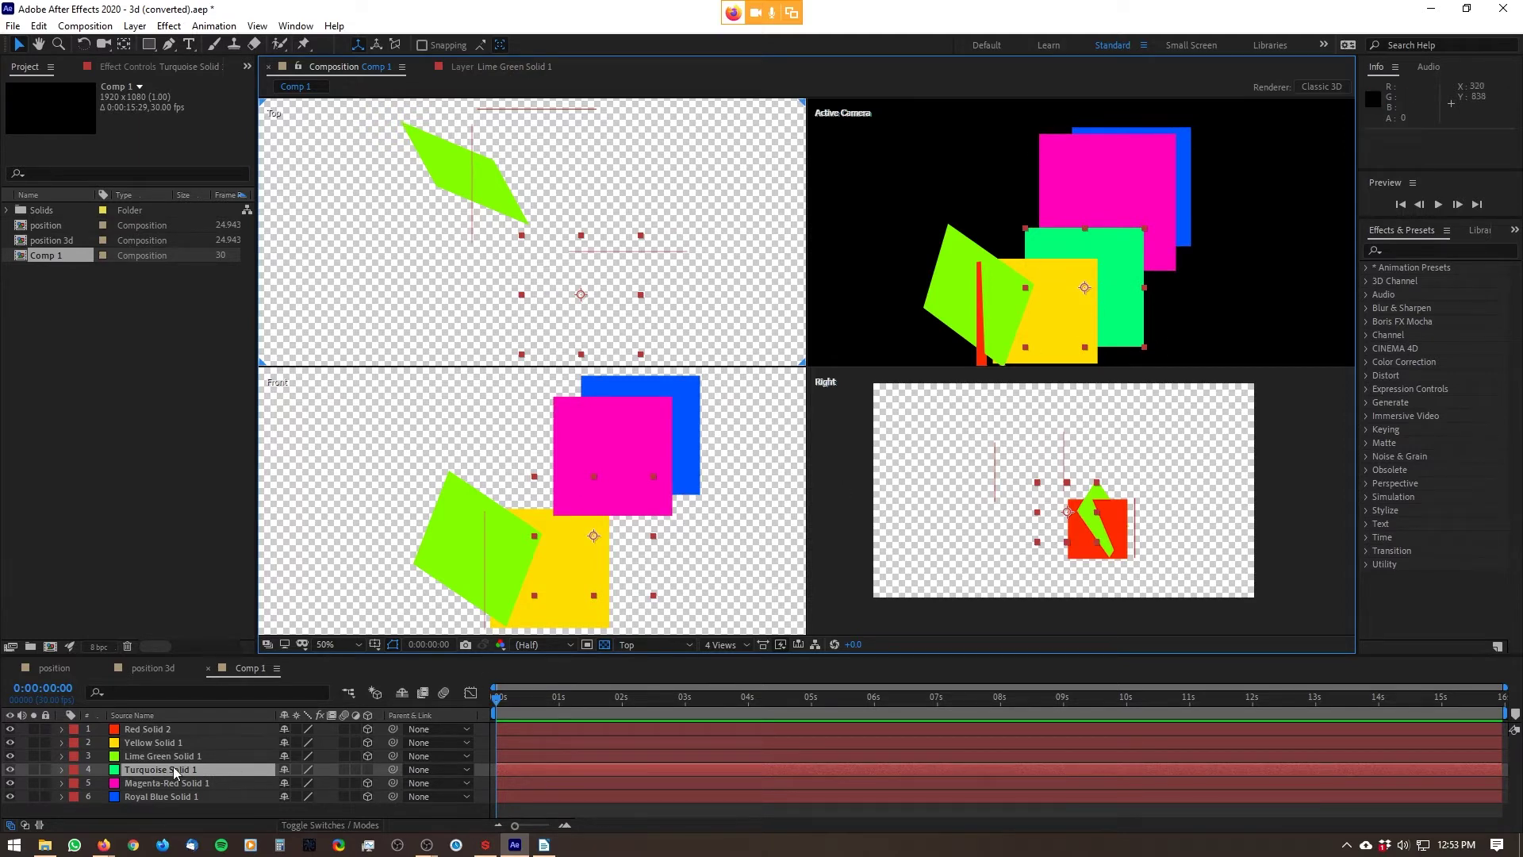
left_click_drag(176, 769, 214, 728)
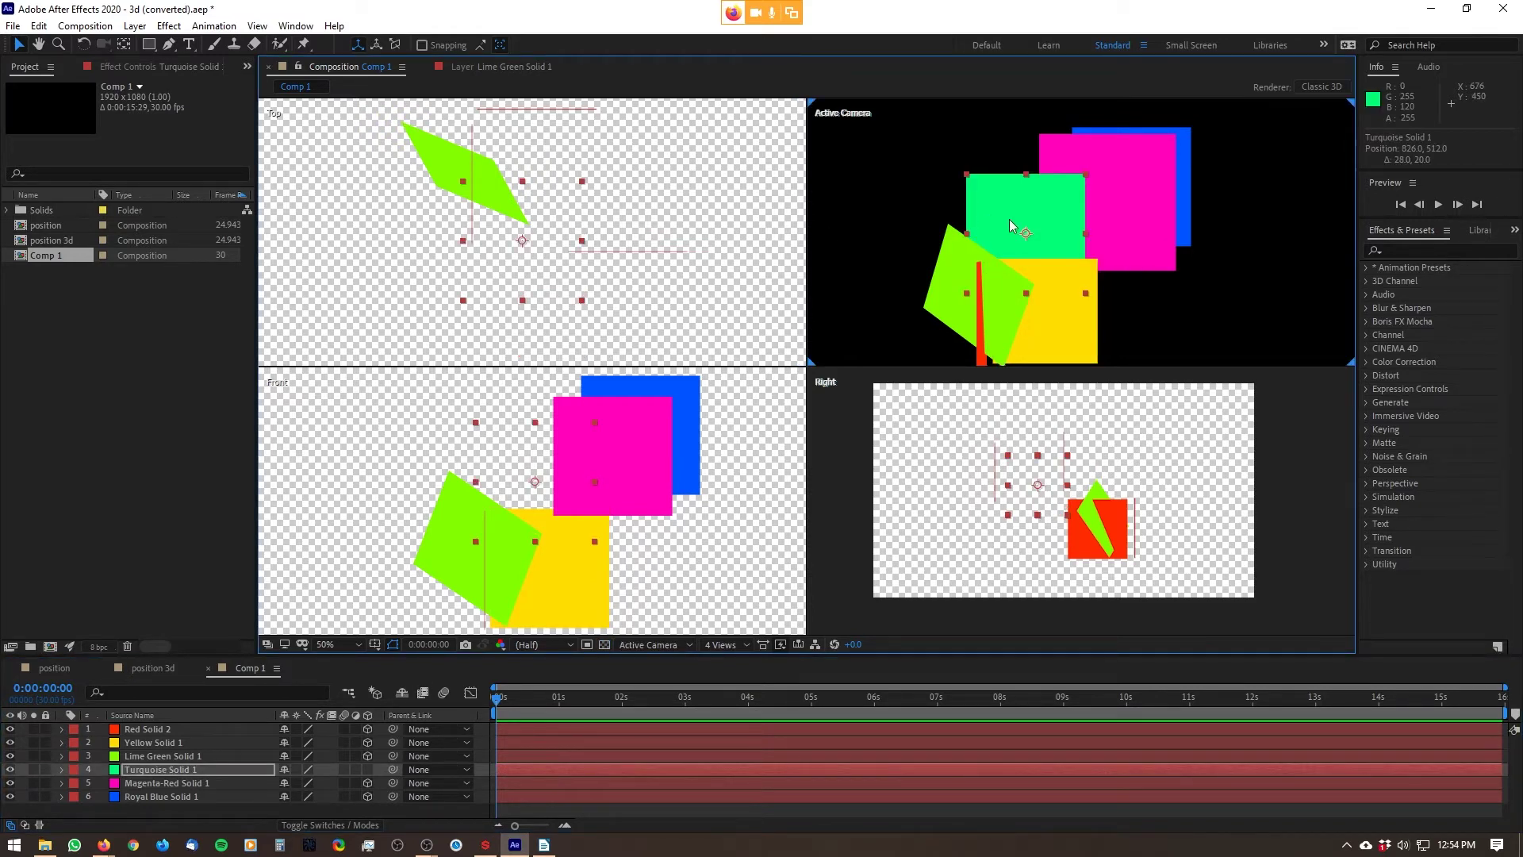
- Create a new 1920 x 1080 composition at 30 fps with a duration of 0:00:15:29
left_click(85, 25)
left_click(107, 46)
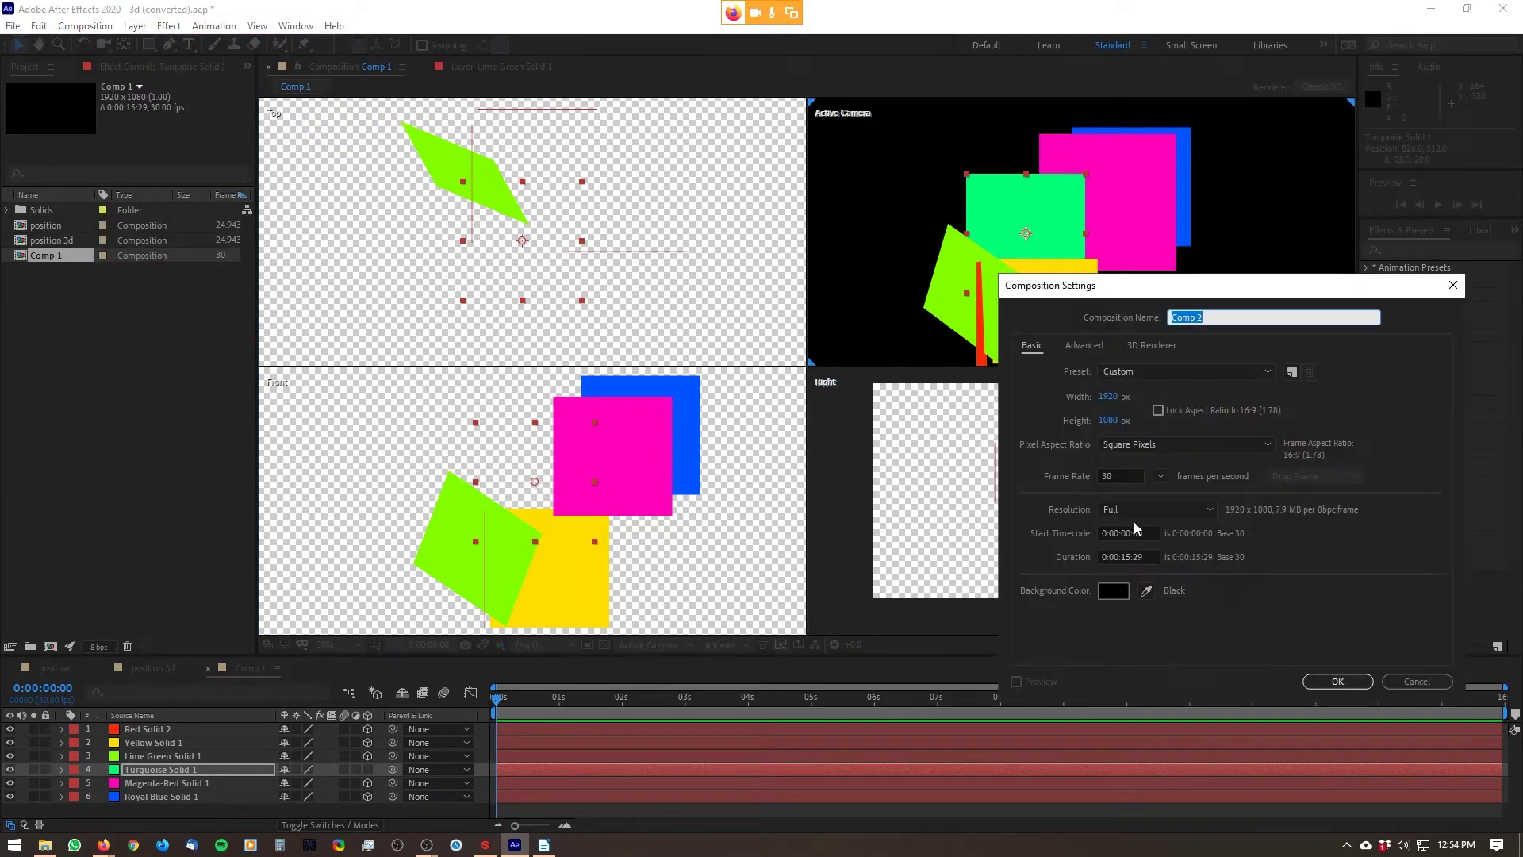
left_click(1339, 681)
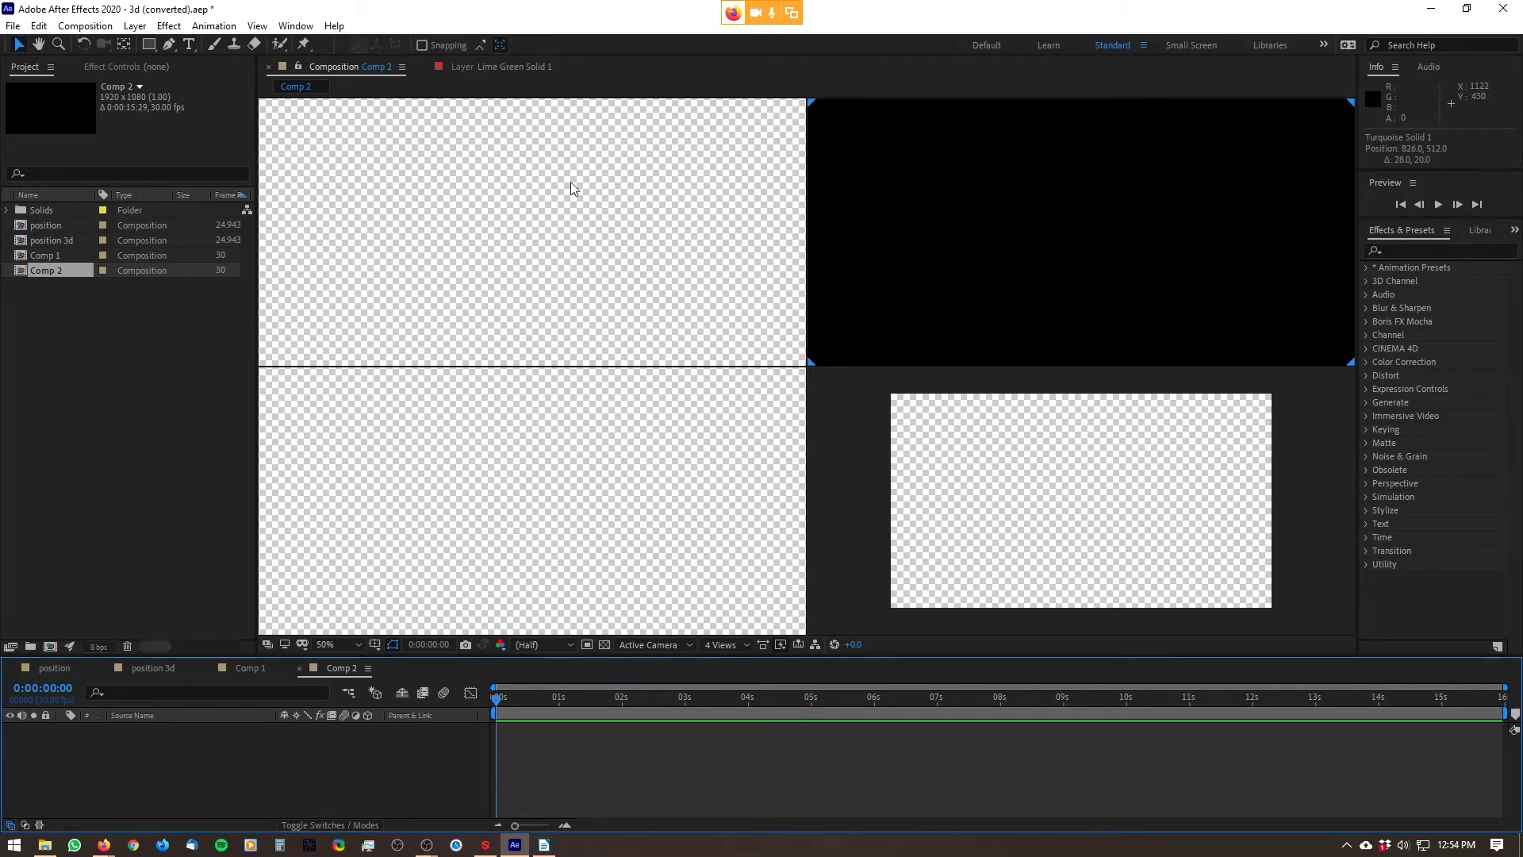
- Add a 300 x 300 px red solid to the new composition and make it a 3D layer
left_click(140, 28)
mouse_move(151, 45)
left_click(450, 60)
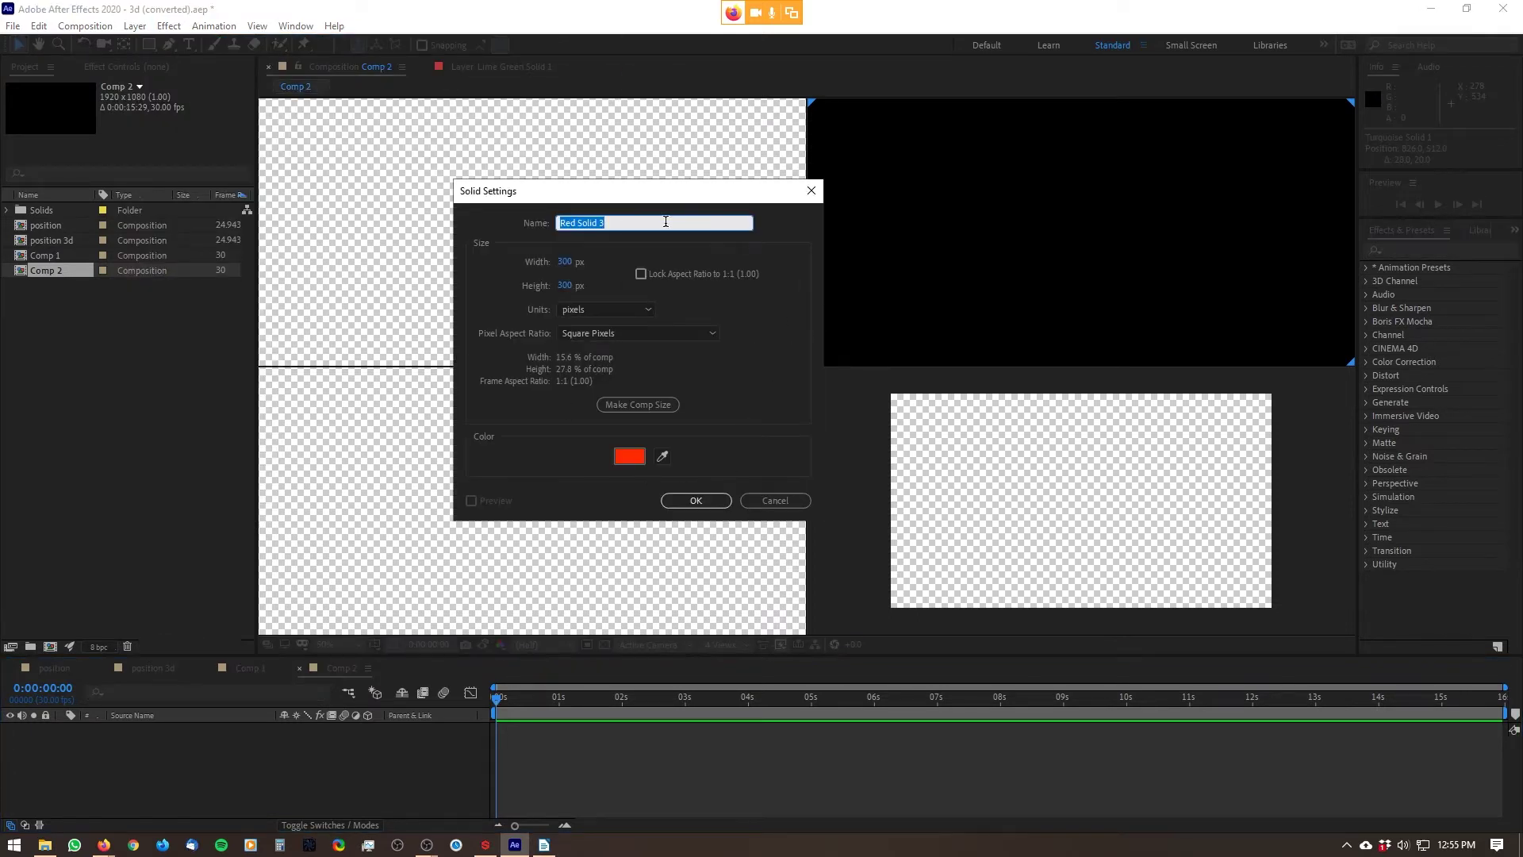
left_click(707, 506)
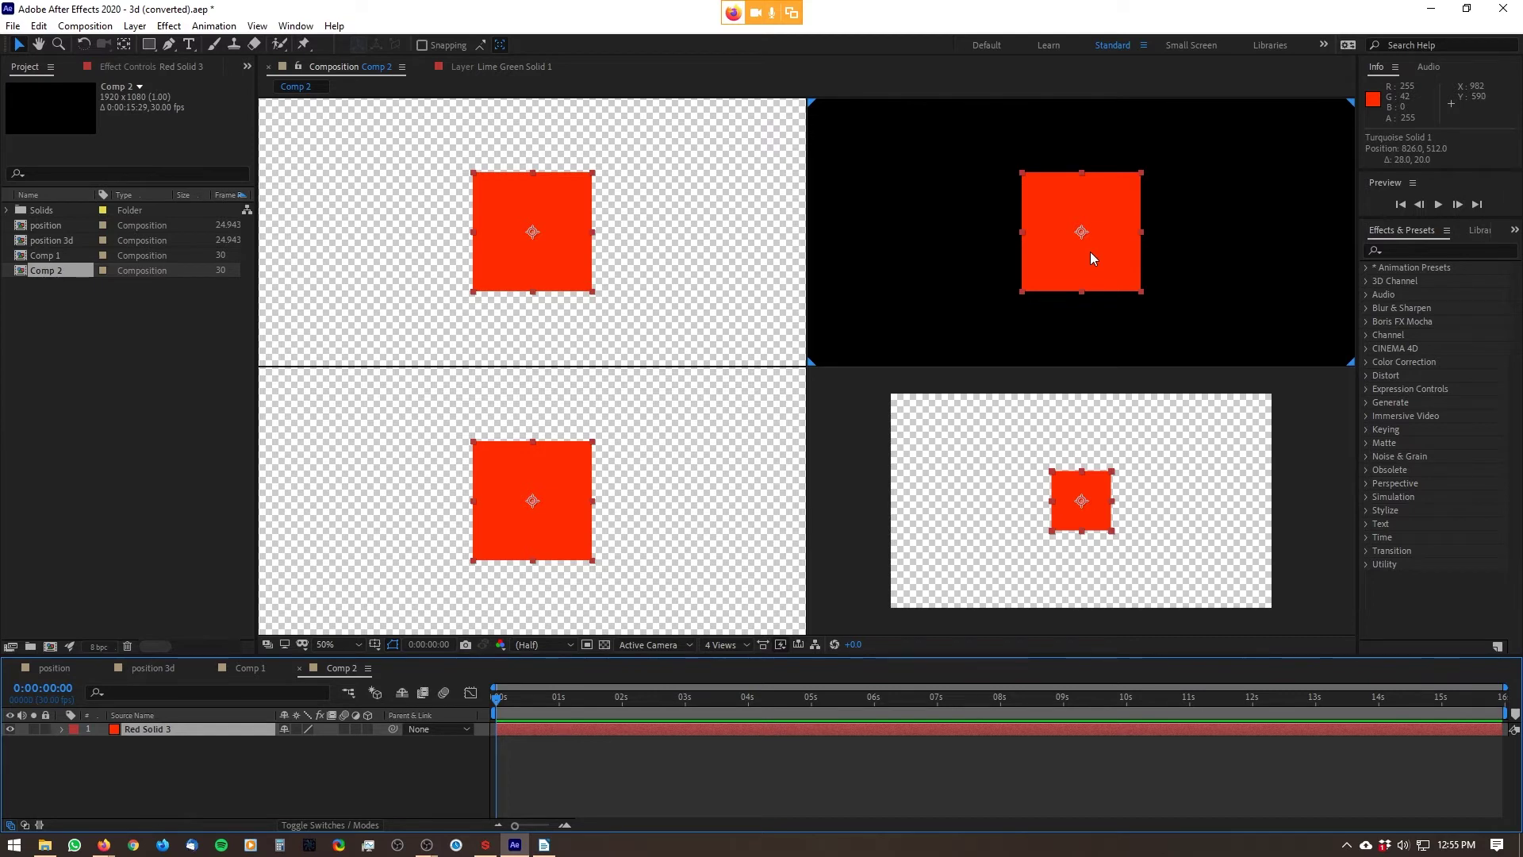
left_click(368, 728)
- Duplicate the red solid and set the copy's X Rotation to 90°
left_click(211, 730)
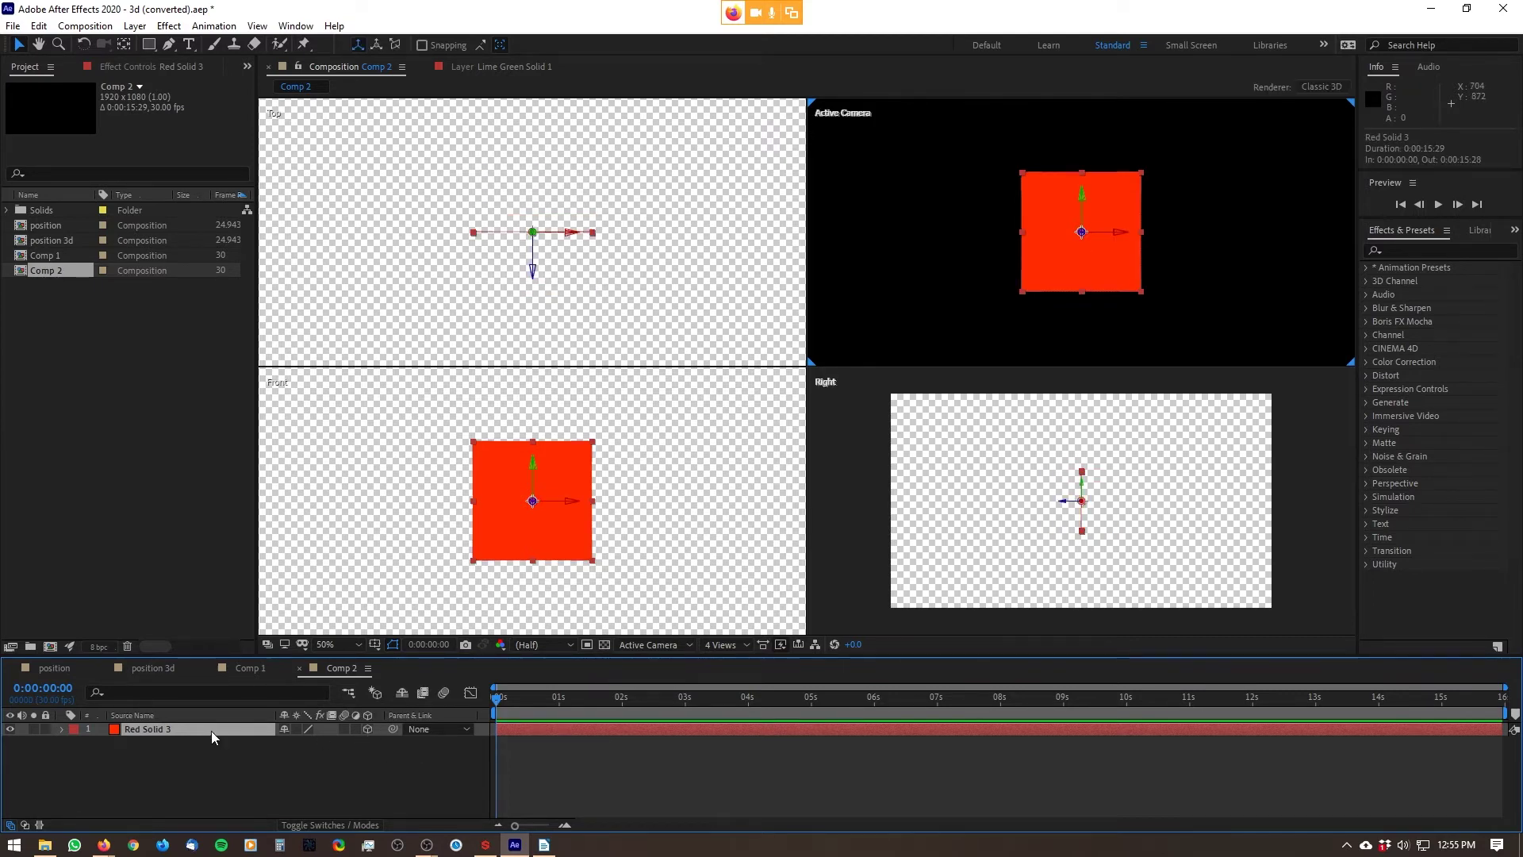
key("ctrl+d")
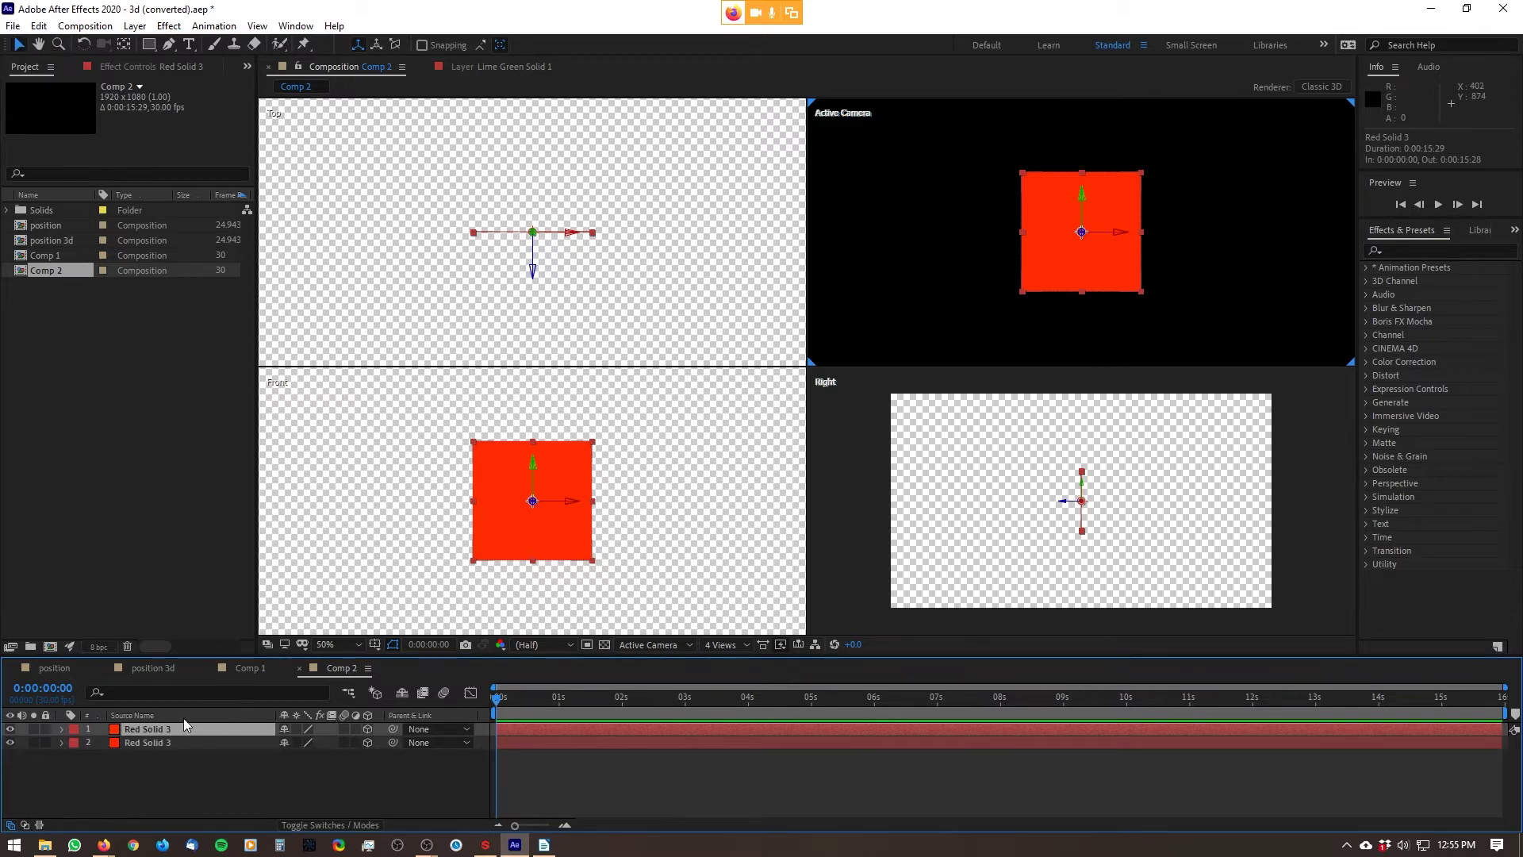
left_click(61, 729)
left_click(77, 743)
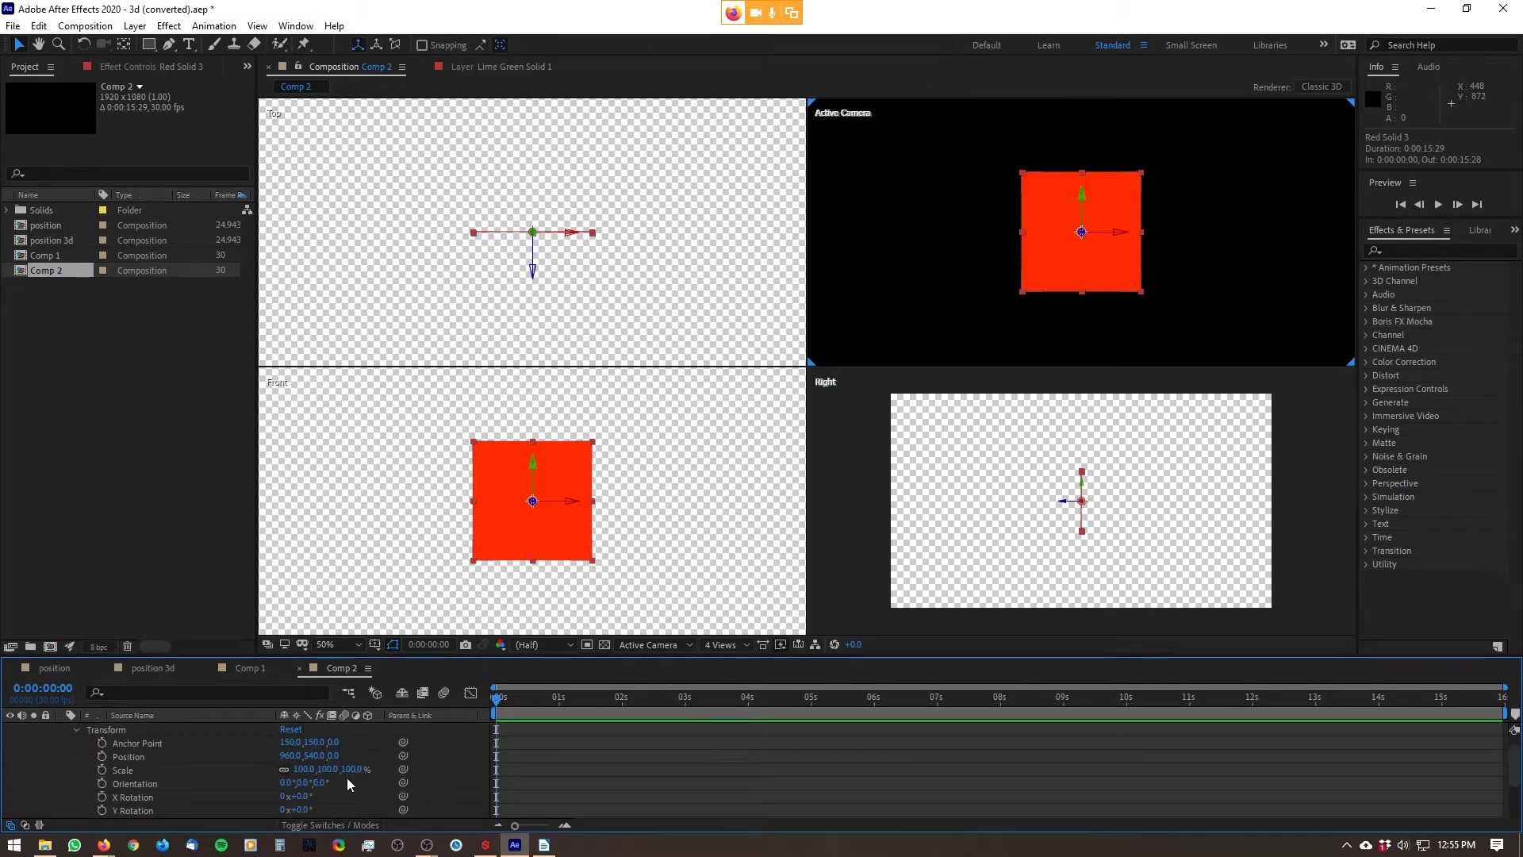
scroll(332, 785, "down", 3)
left_click(298, 729)
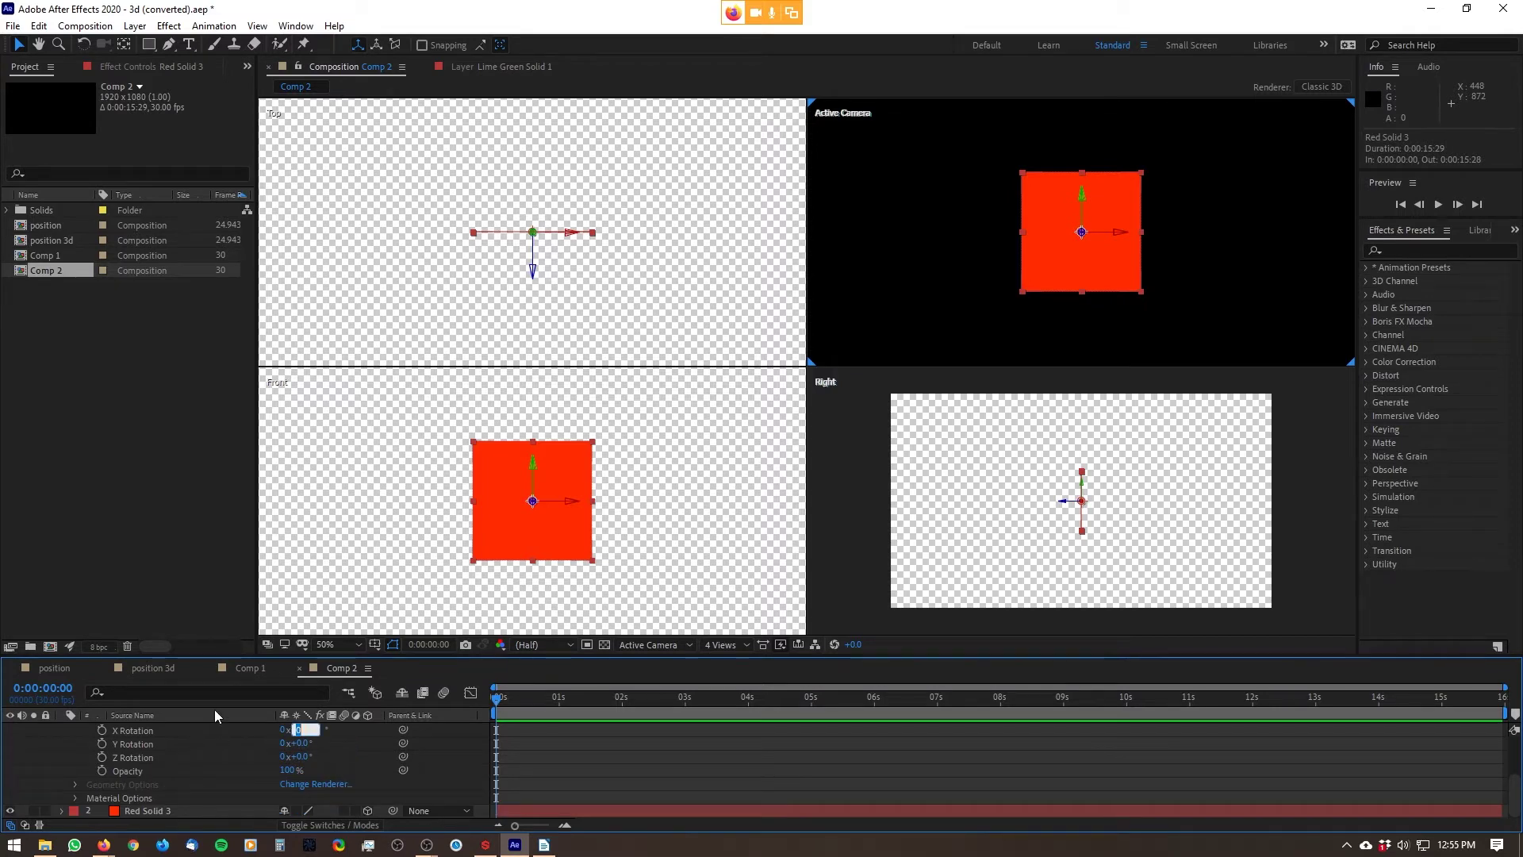
type("90")
key("Return")
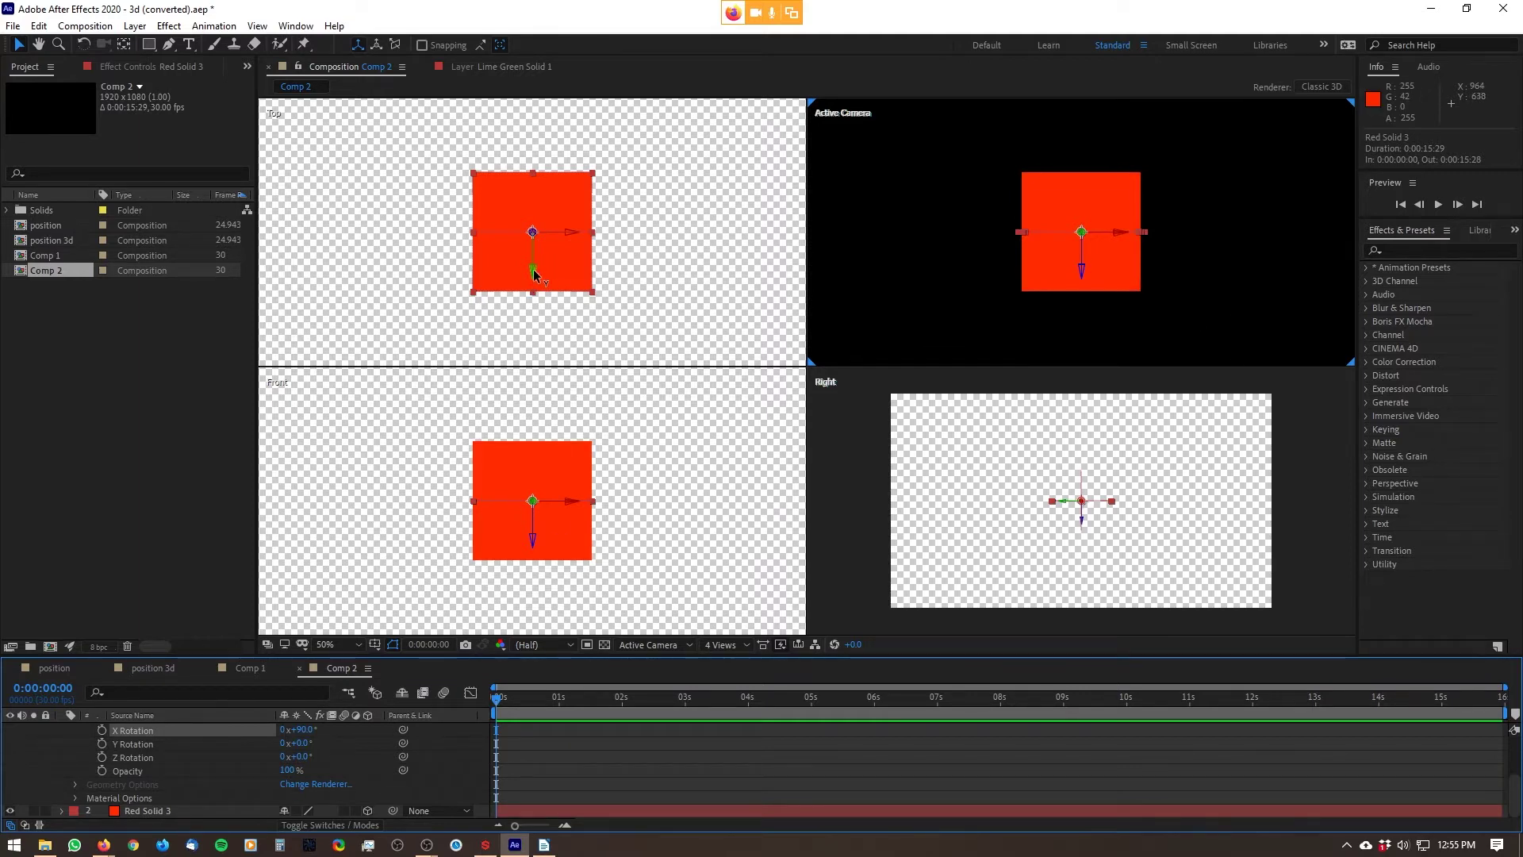
- Move the rotated red solid to 960, 388, 148 so that it meets the upright solid's top edge
left_click_drag(536, 260, 560, 212)
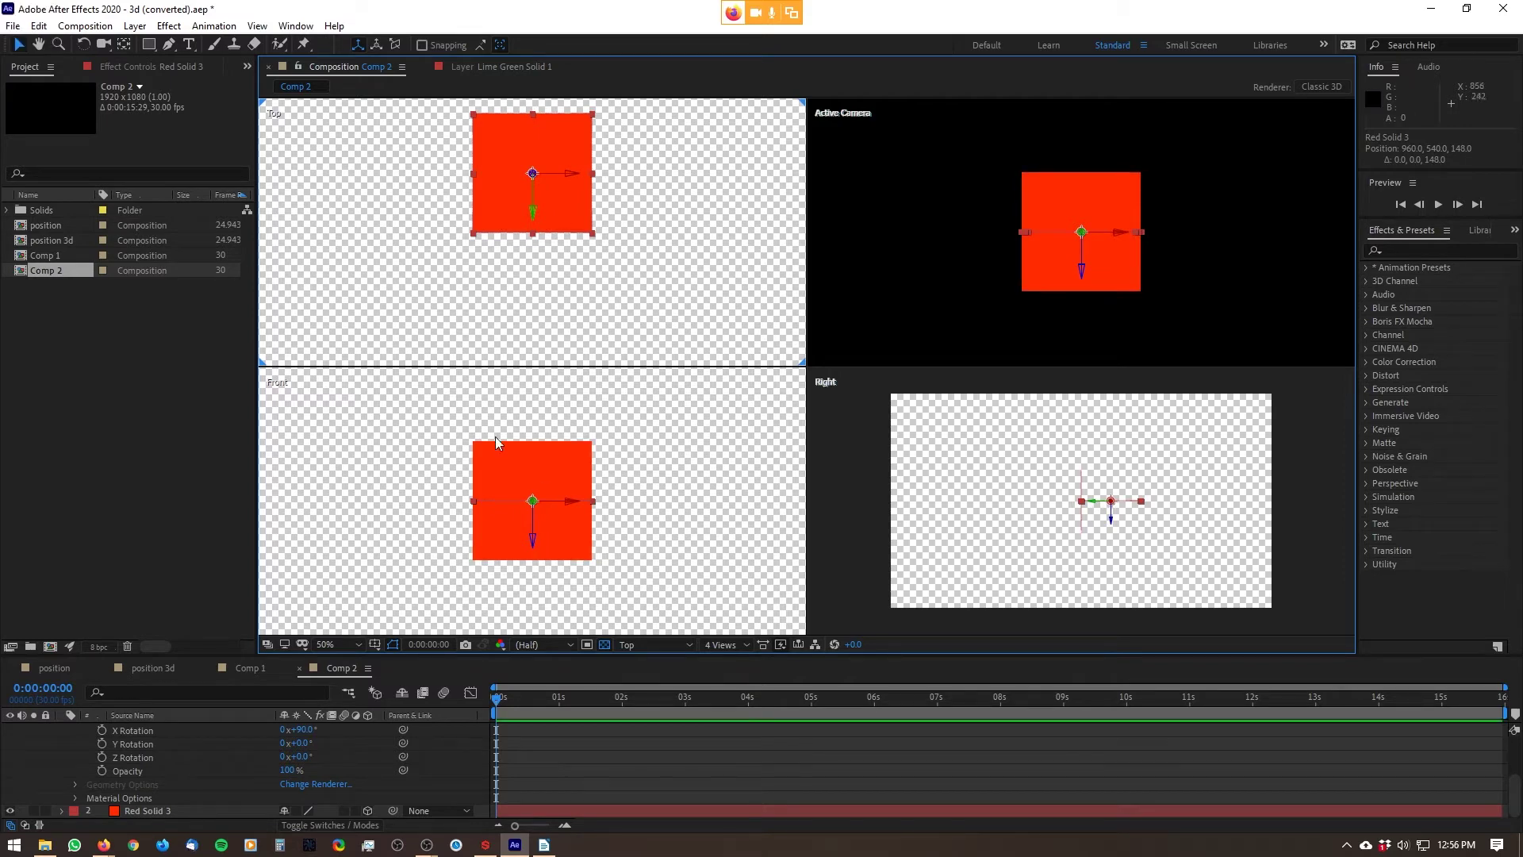
left_click_drag(537, 537, 549, 482)
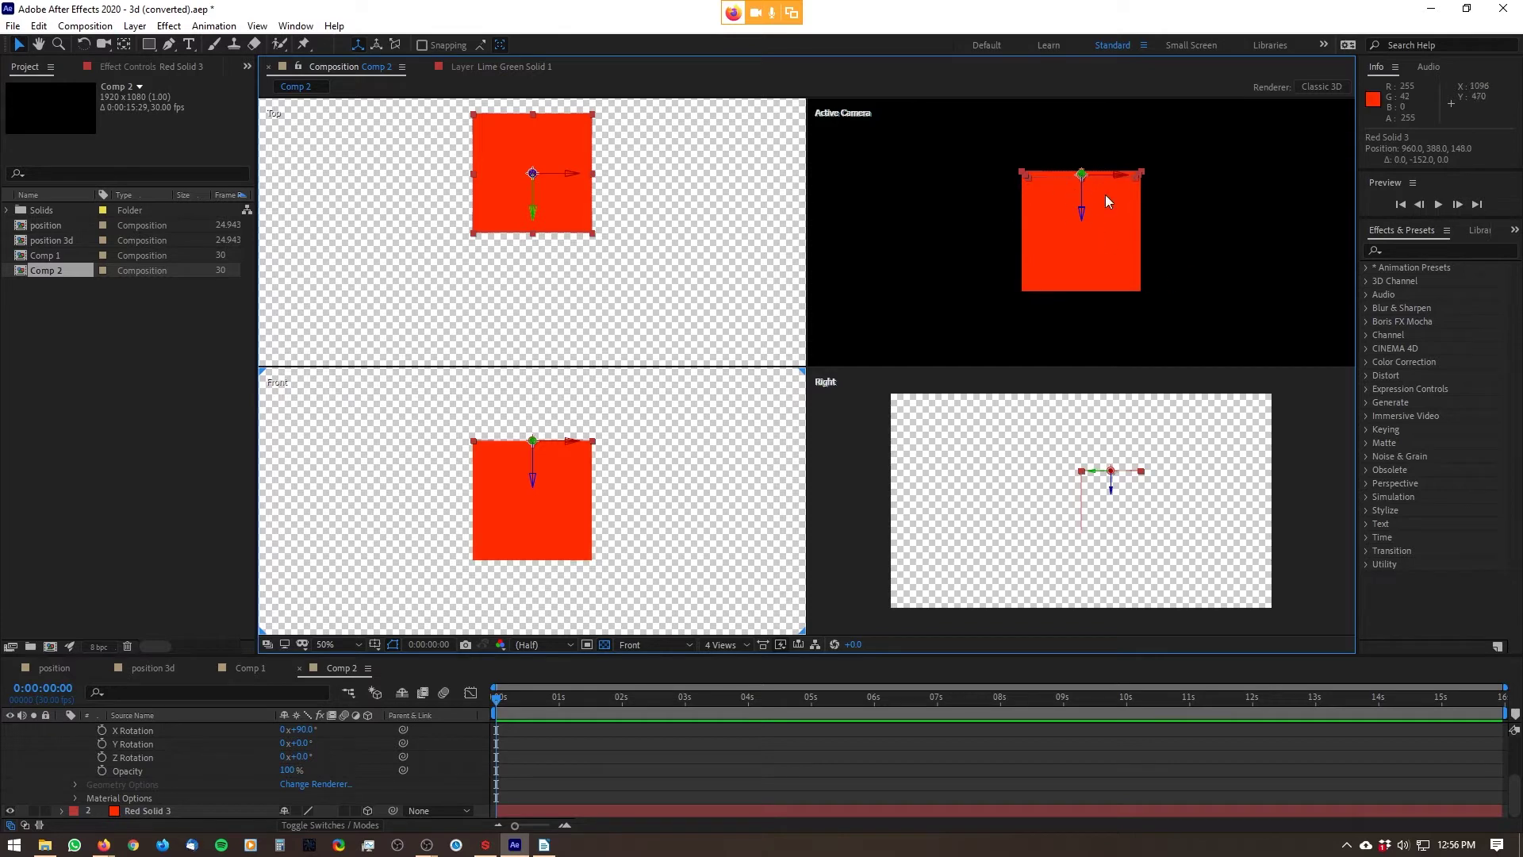
scroll(1084, 506, "up", 1)
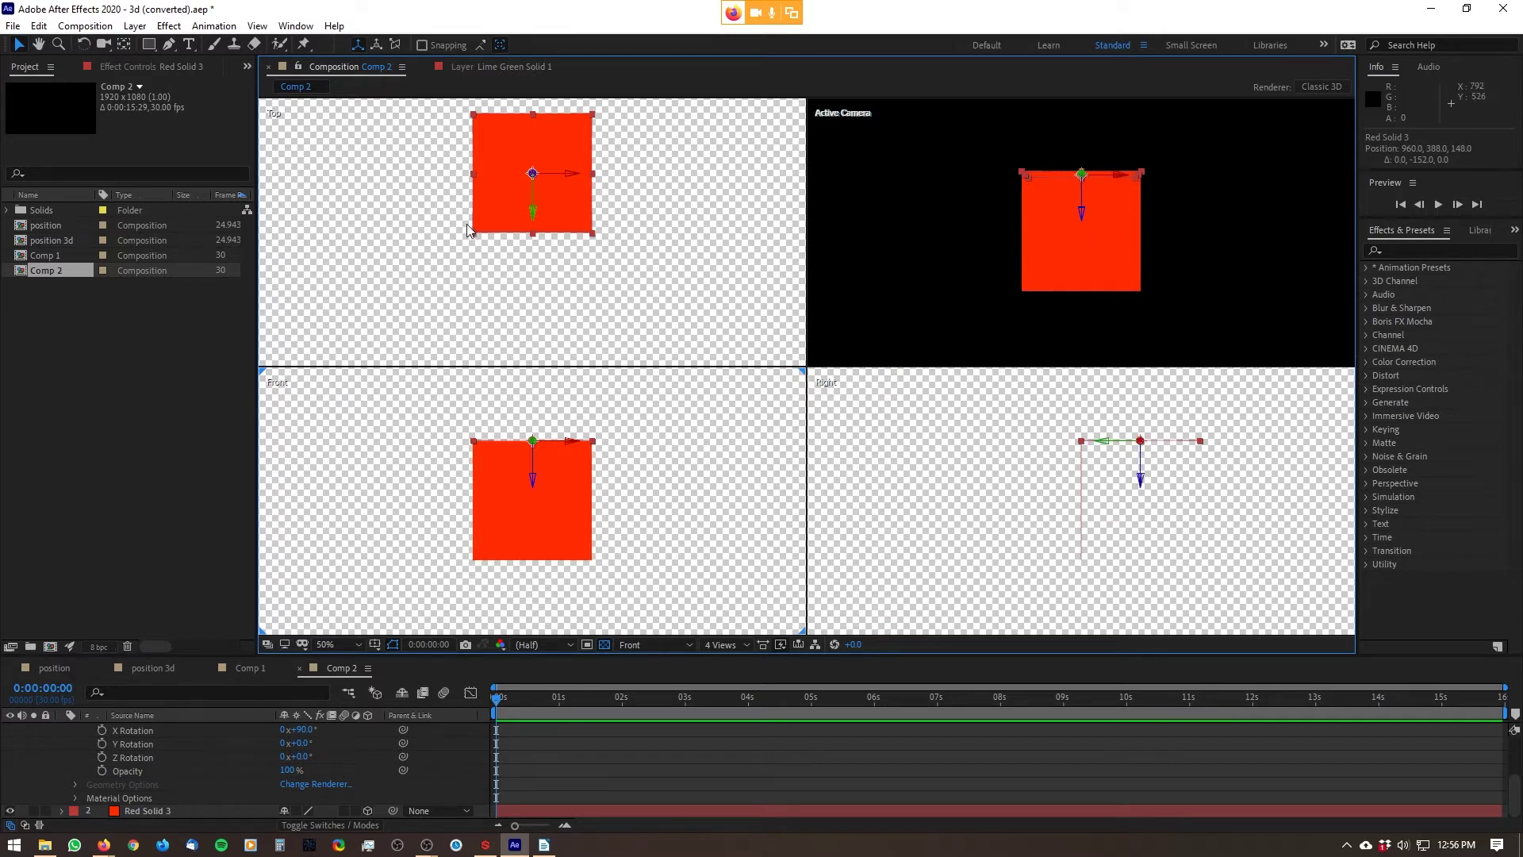
mouse_move(443, 207)
left_mouse_down()
mouse_move(445, 259)
mouse_move(427, 208)
left_mouse_up()
scroll(605, 533, "up", 1)
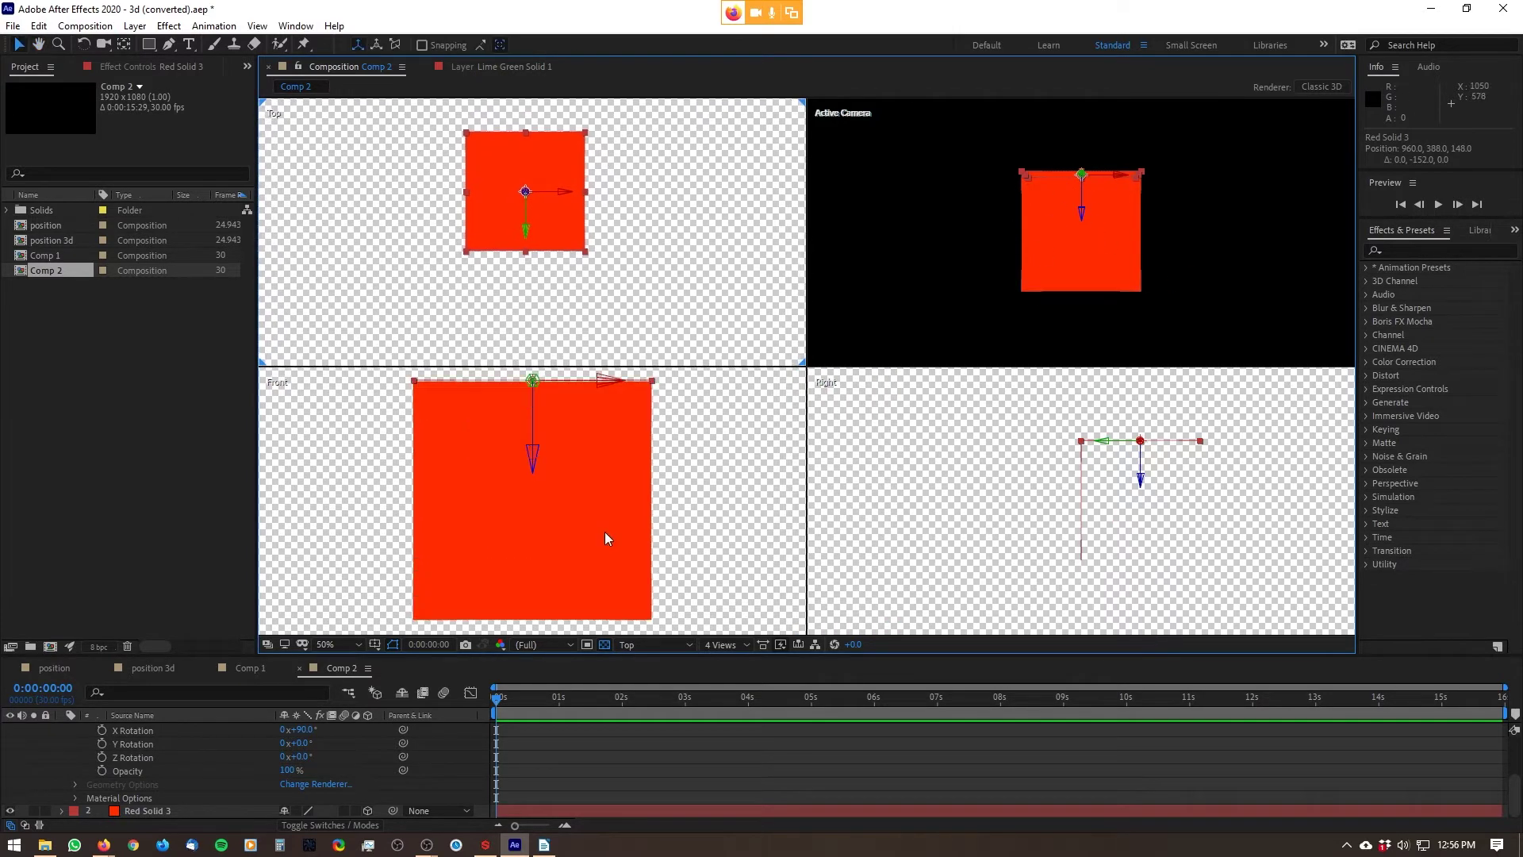
scroll(171, 750, "up", 2)
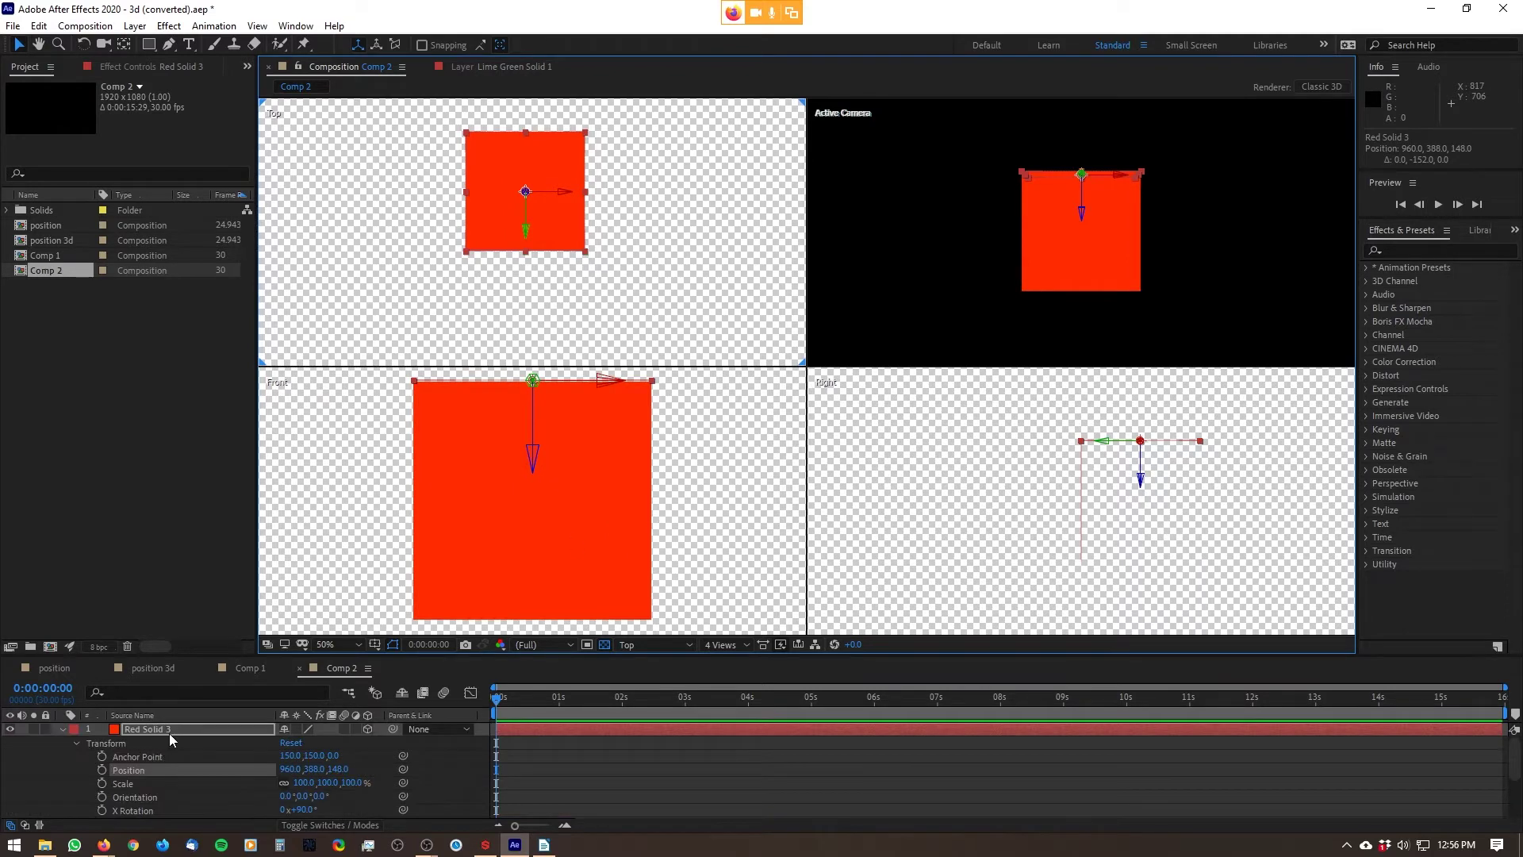
double_click(169, 733)
left_click(337, 67)
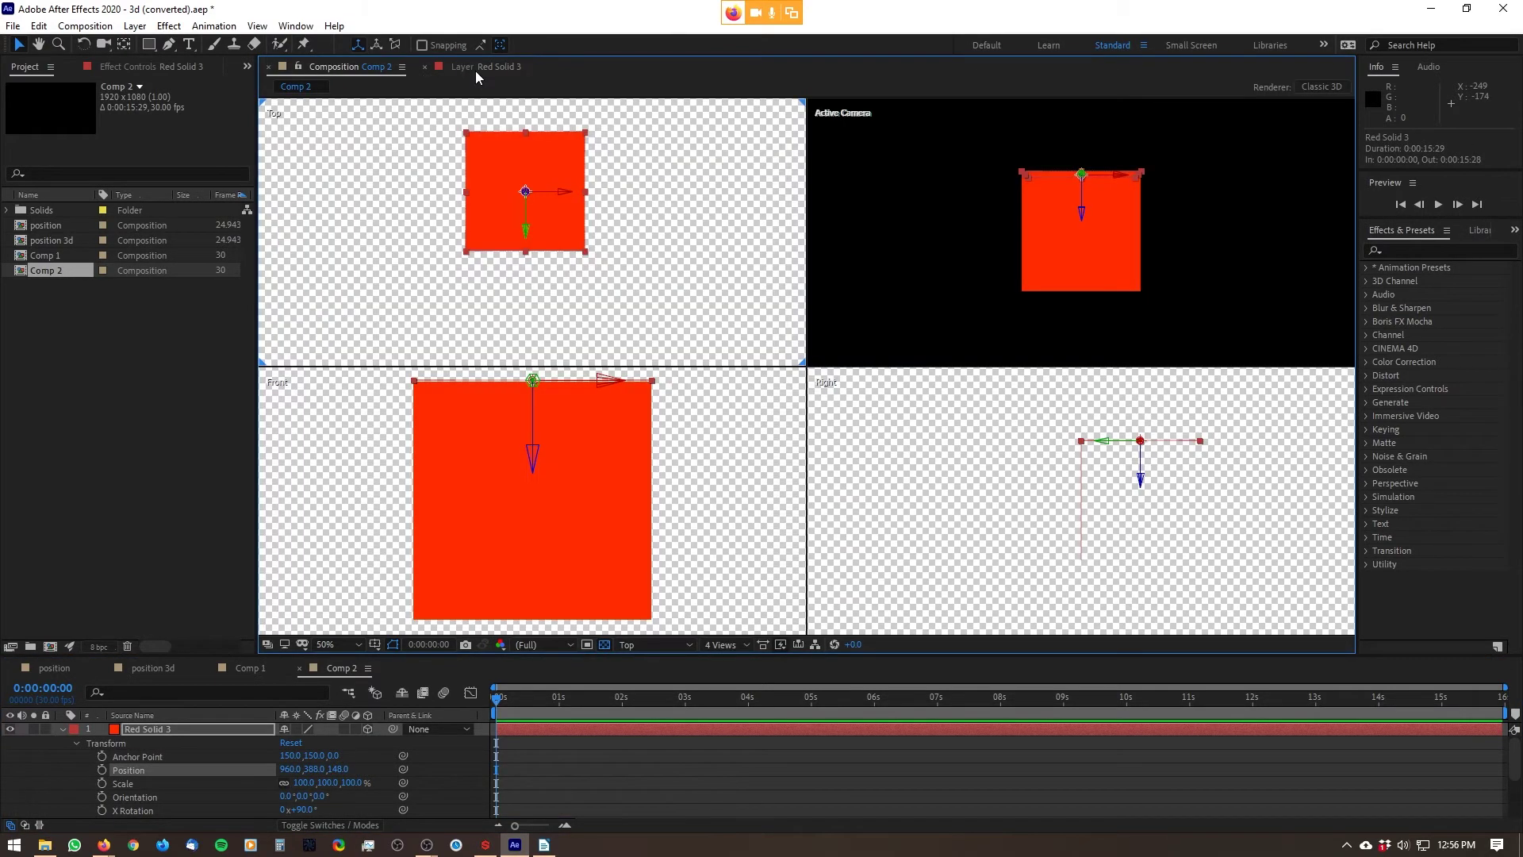
left_click(425, 67)
- Change the rotated solid's color to blue (0012FF) as a new solid for this layer only
left_click(164, 734)
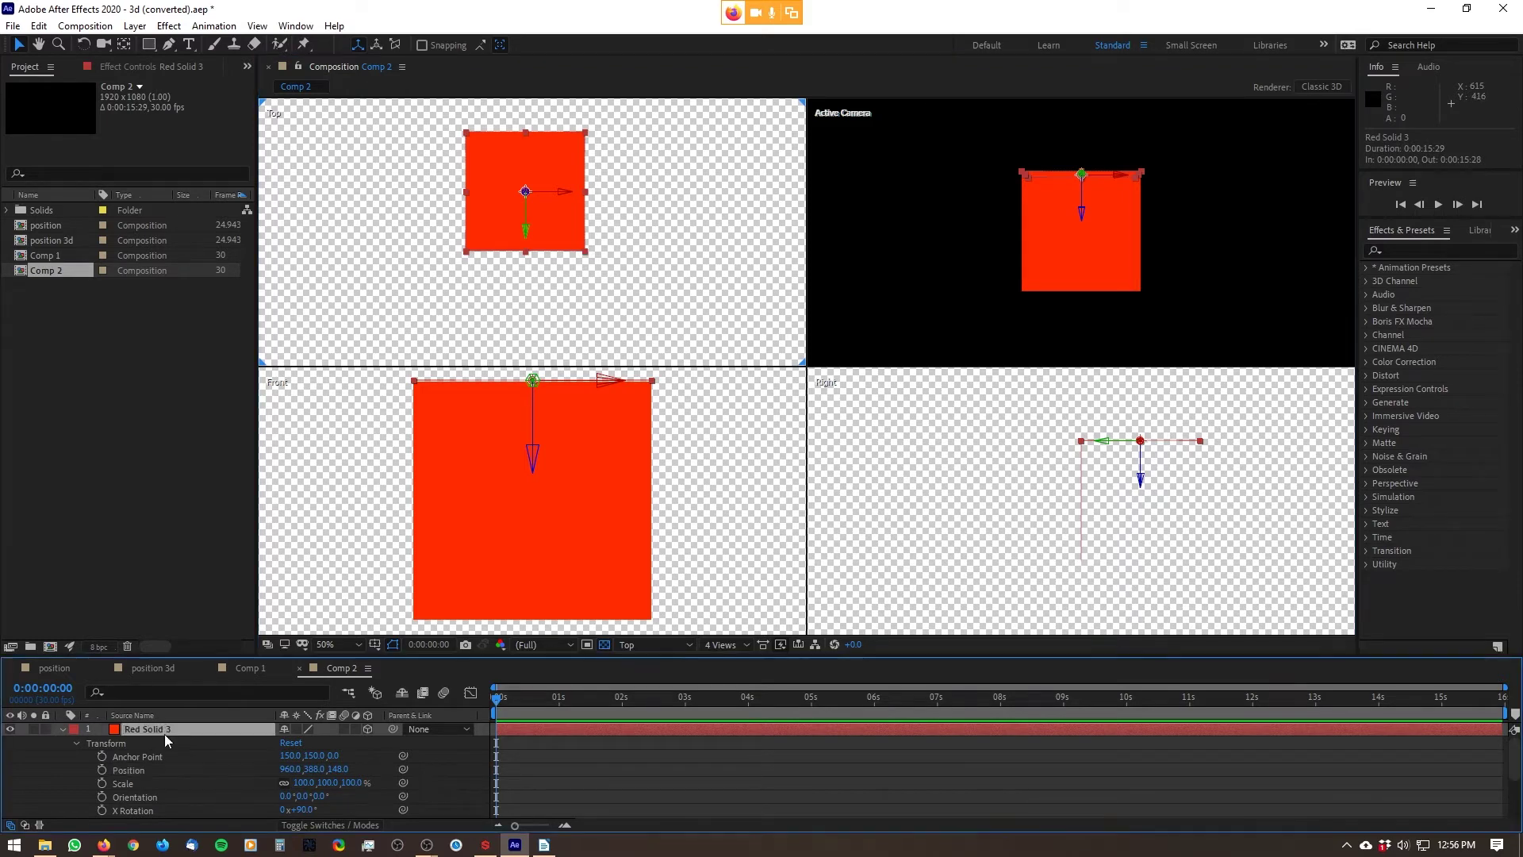
left_click(135, 26)
left_click(158, 60)
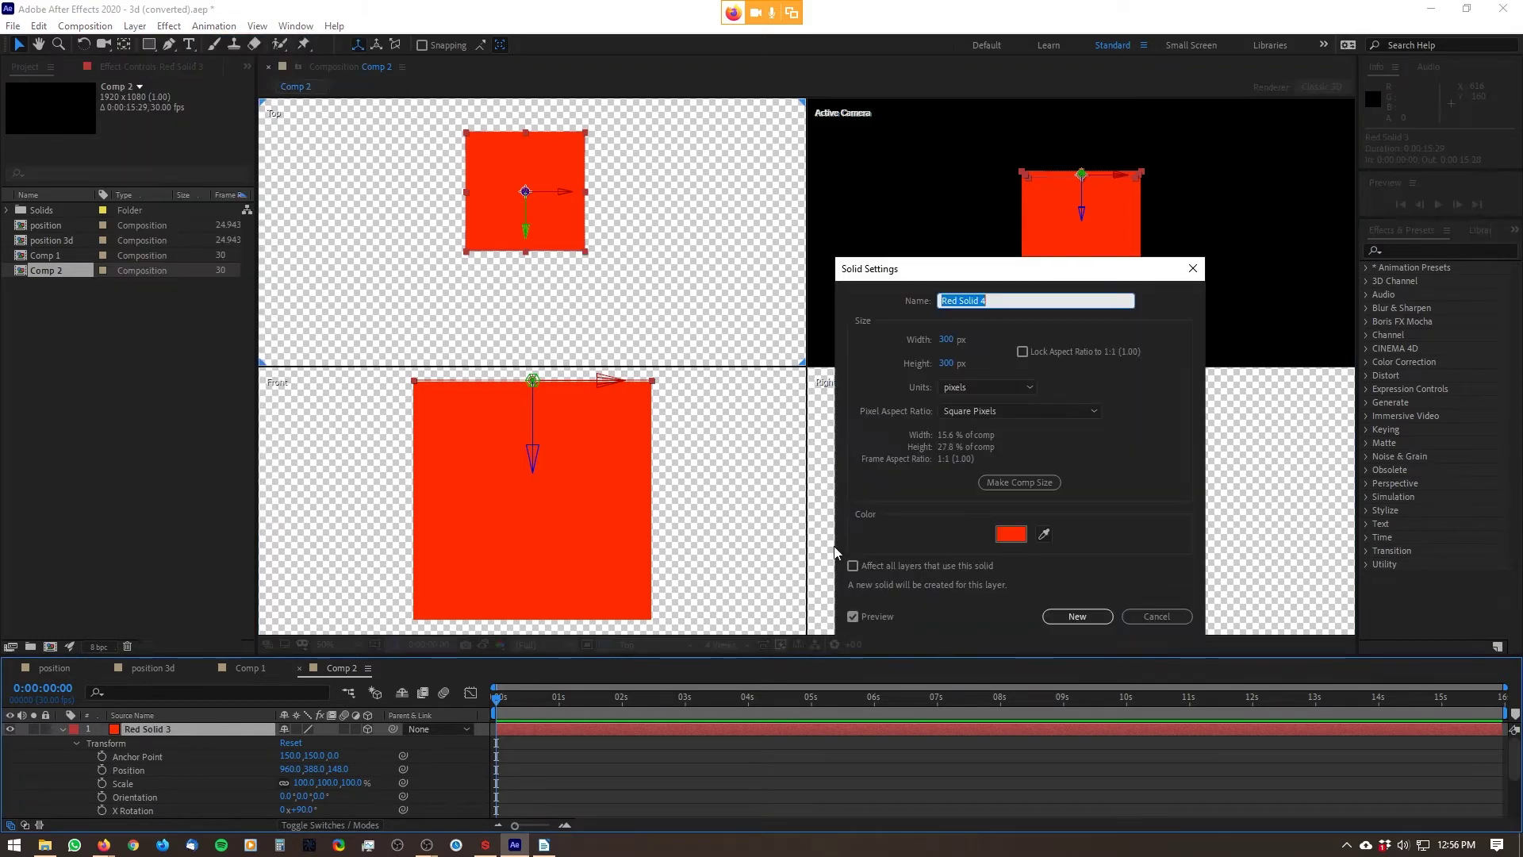
left_click(1023, 538)
left_click(376, 535)
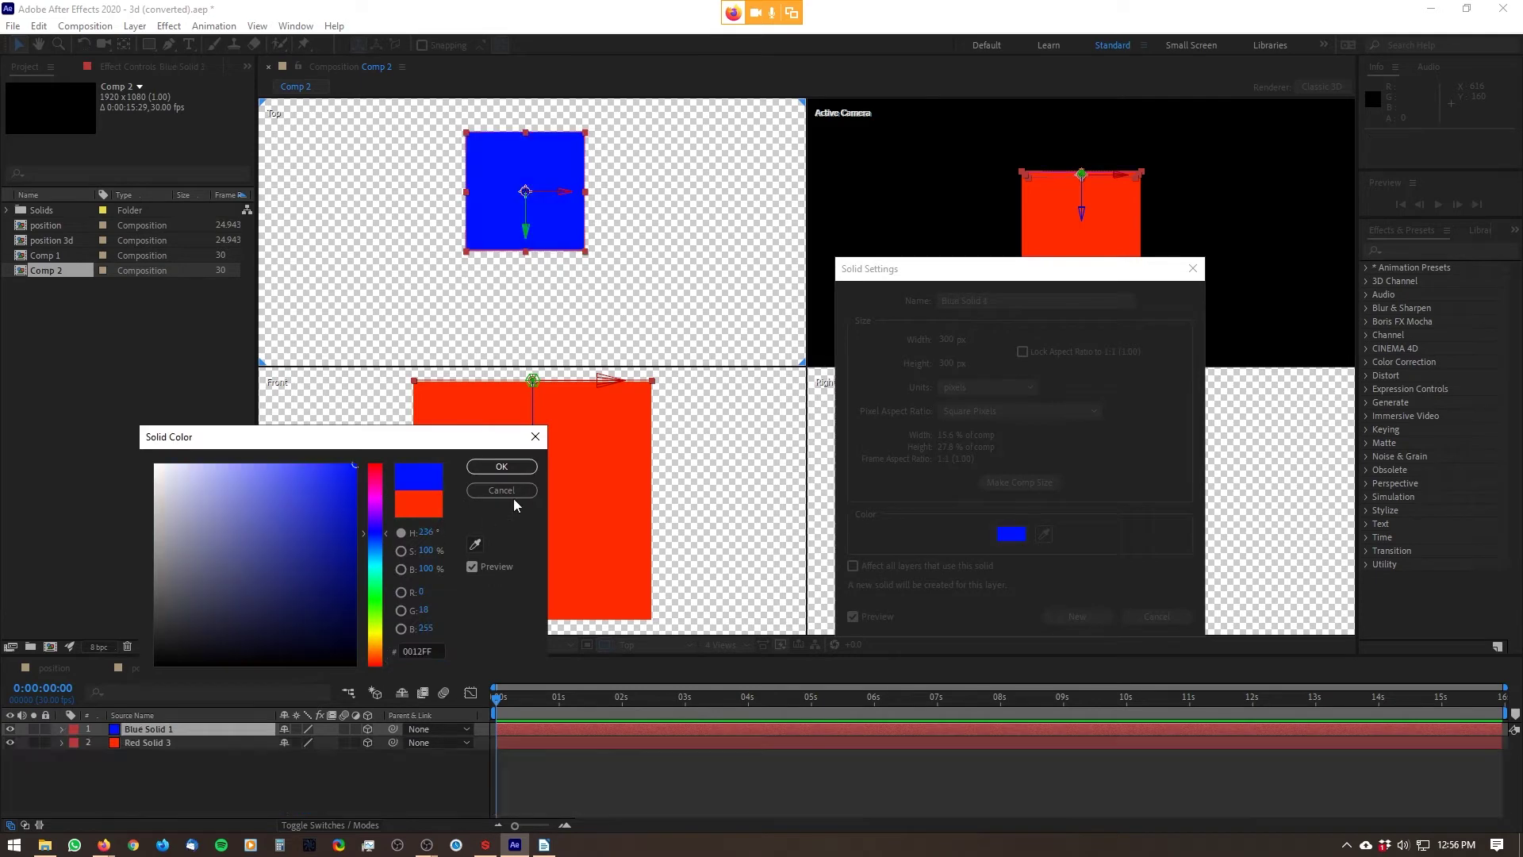
left_click(501, 467)
left_click(1098, 619)
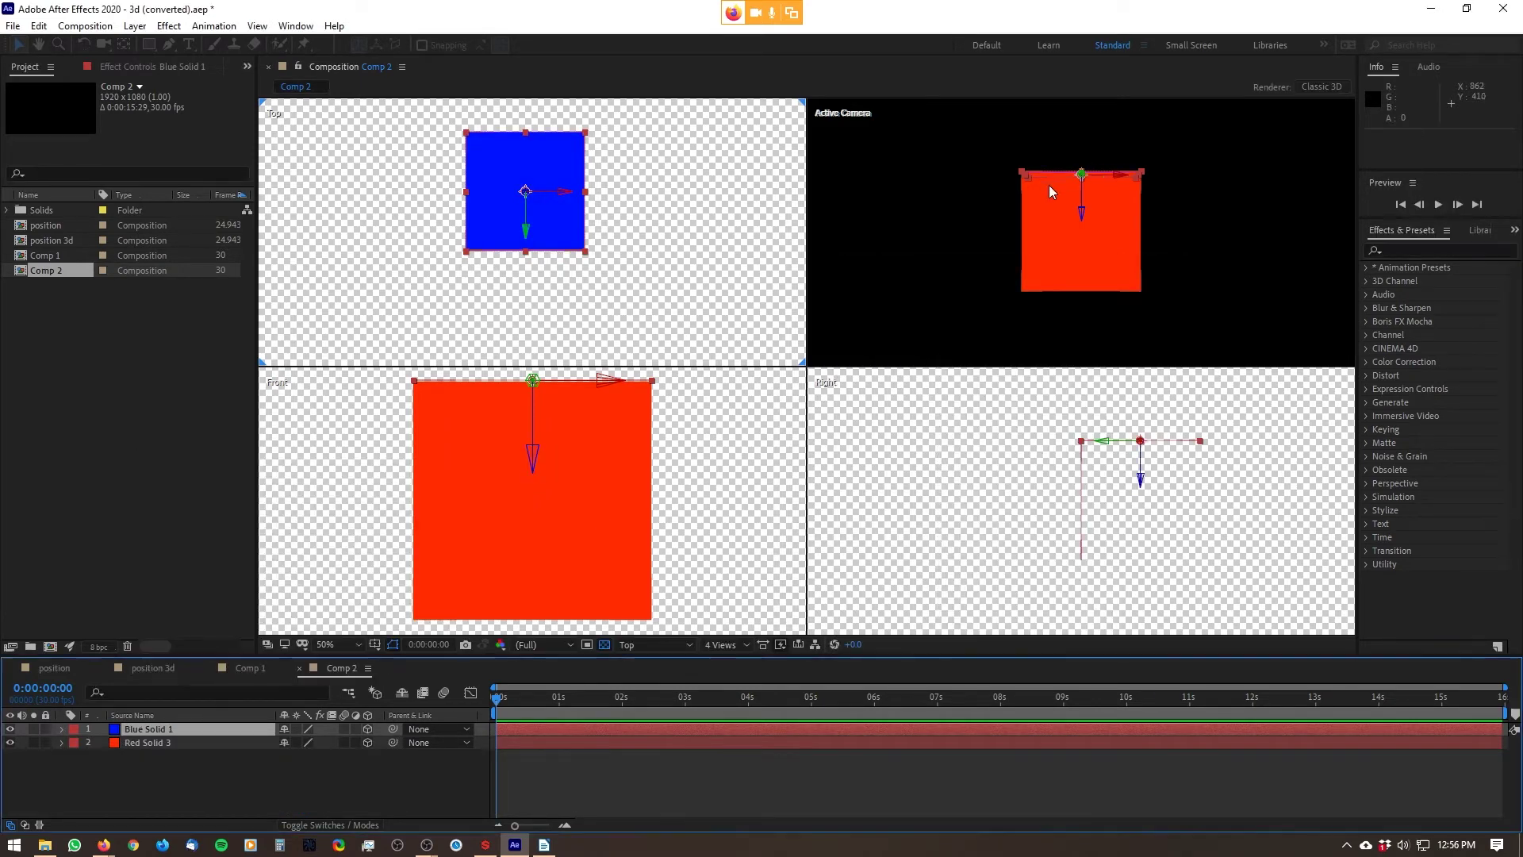
- Rename the blue solid layer as "top"
double_click(197, 727)
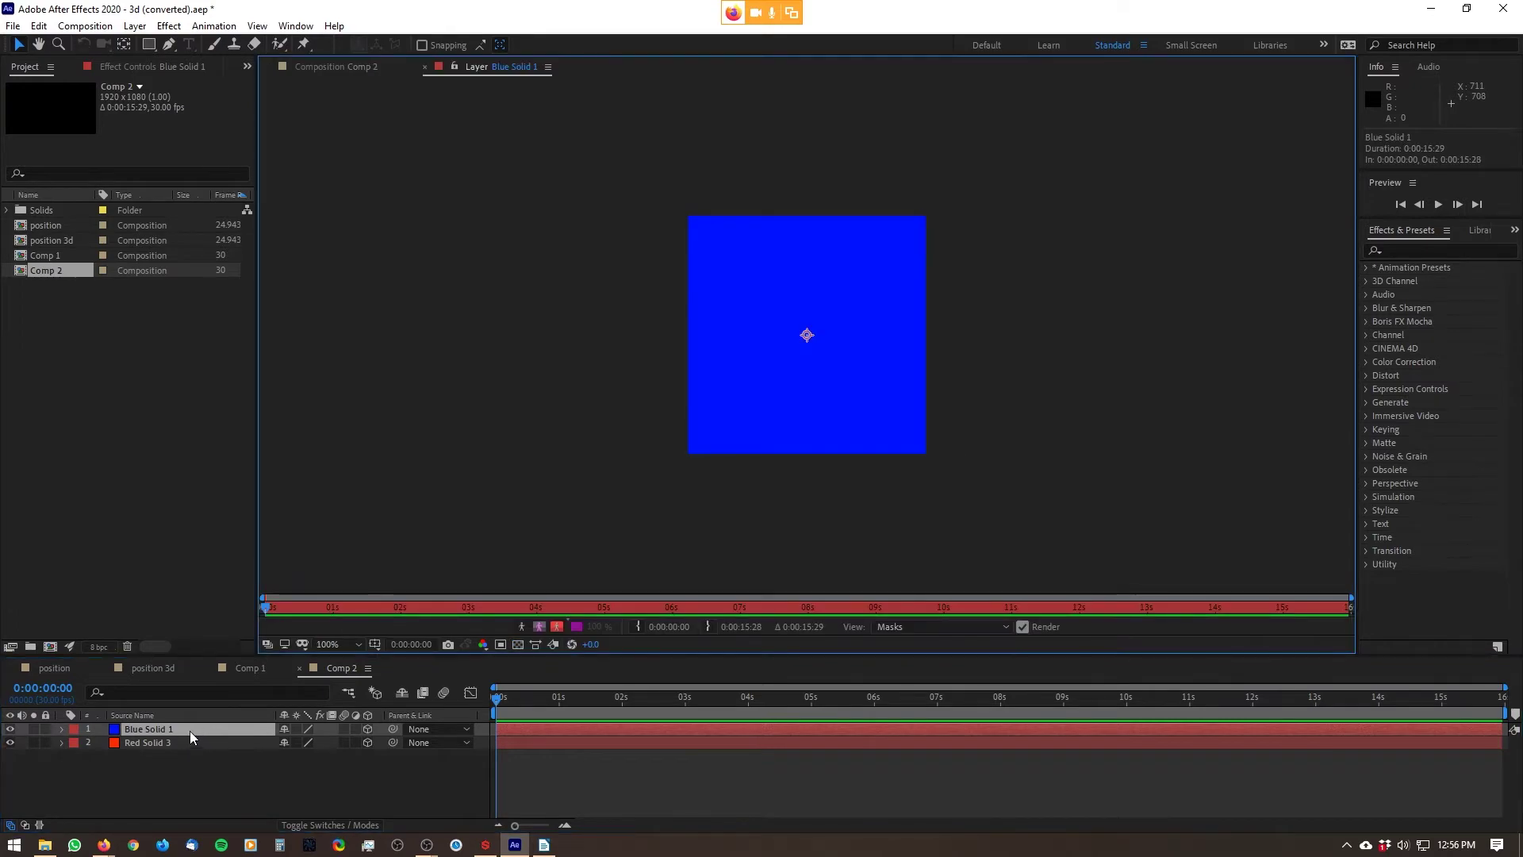
left_click(425, 67)
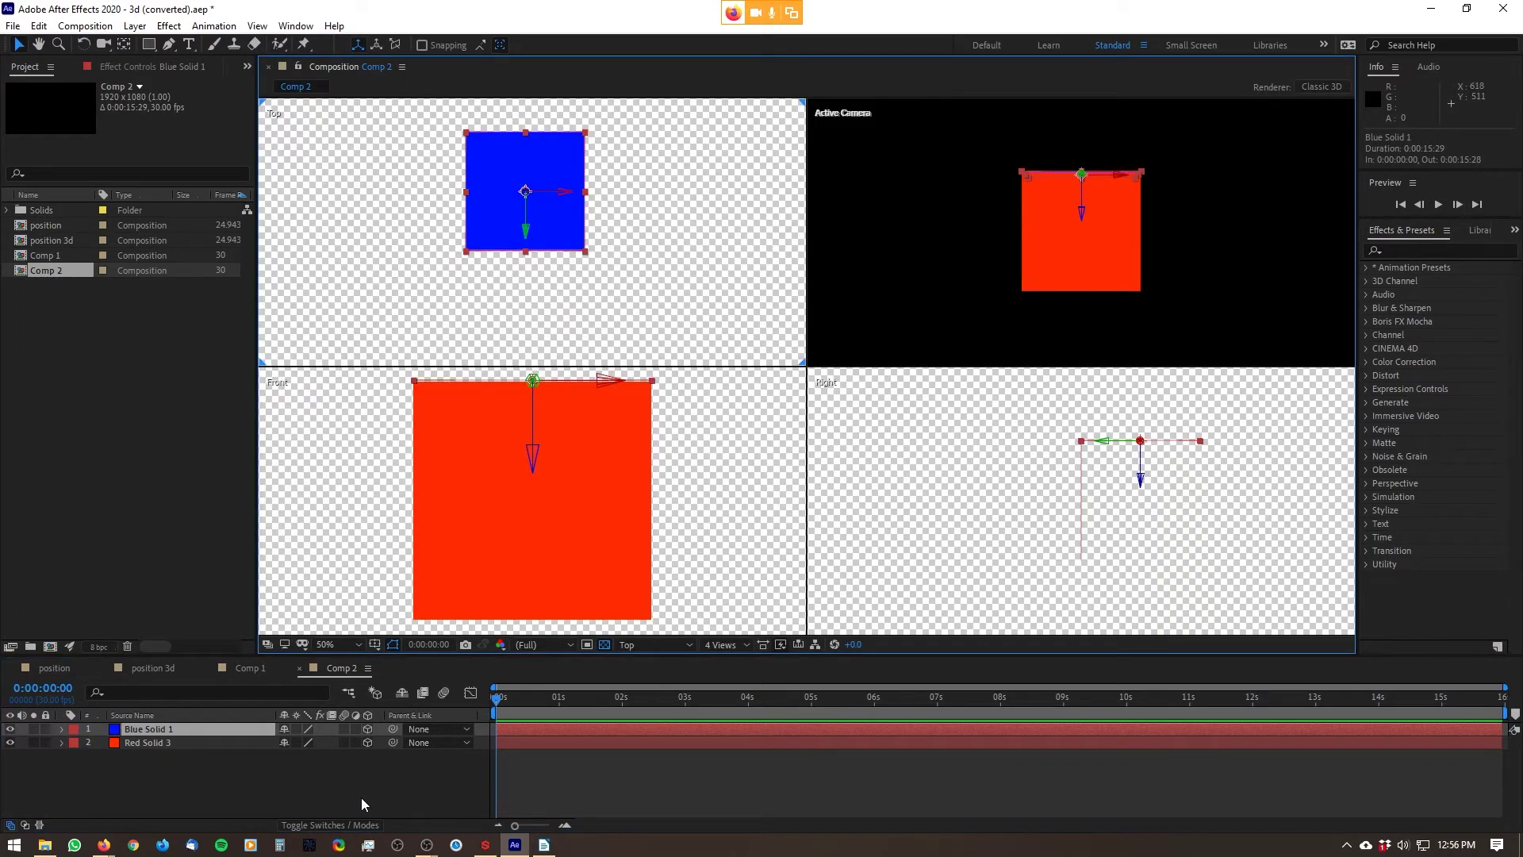
left_click(156, 729)
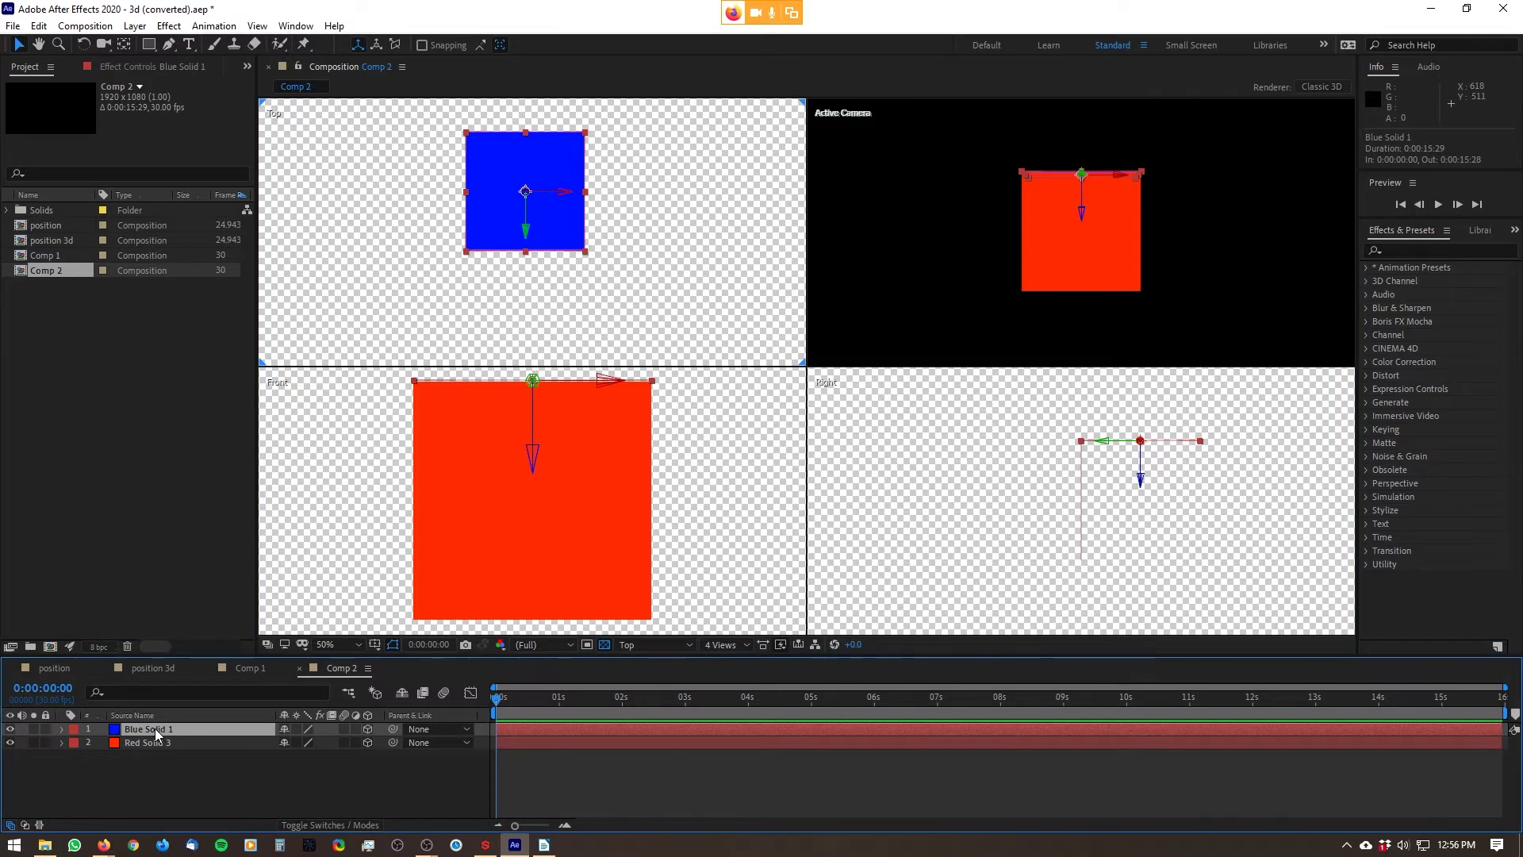
key("Return")
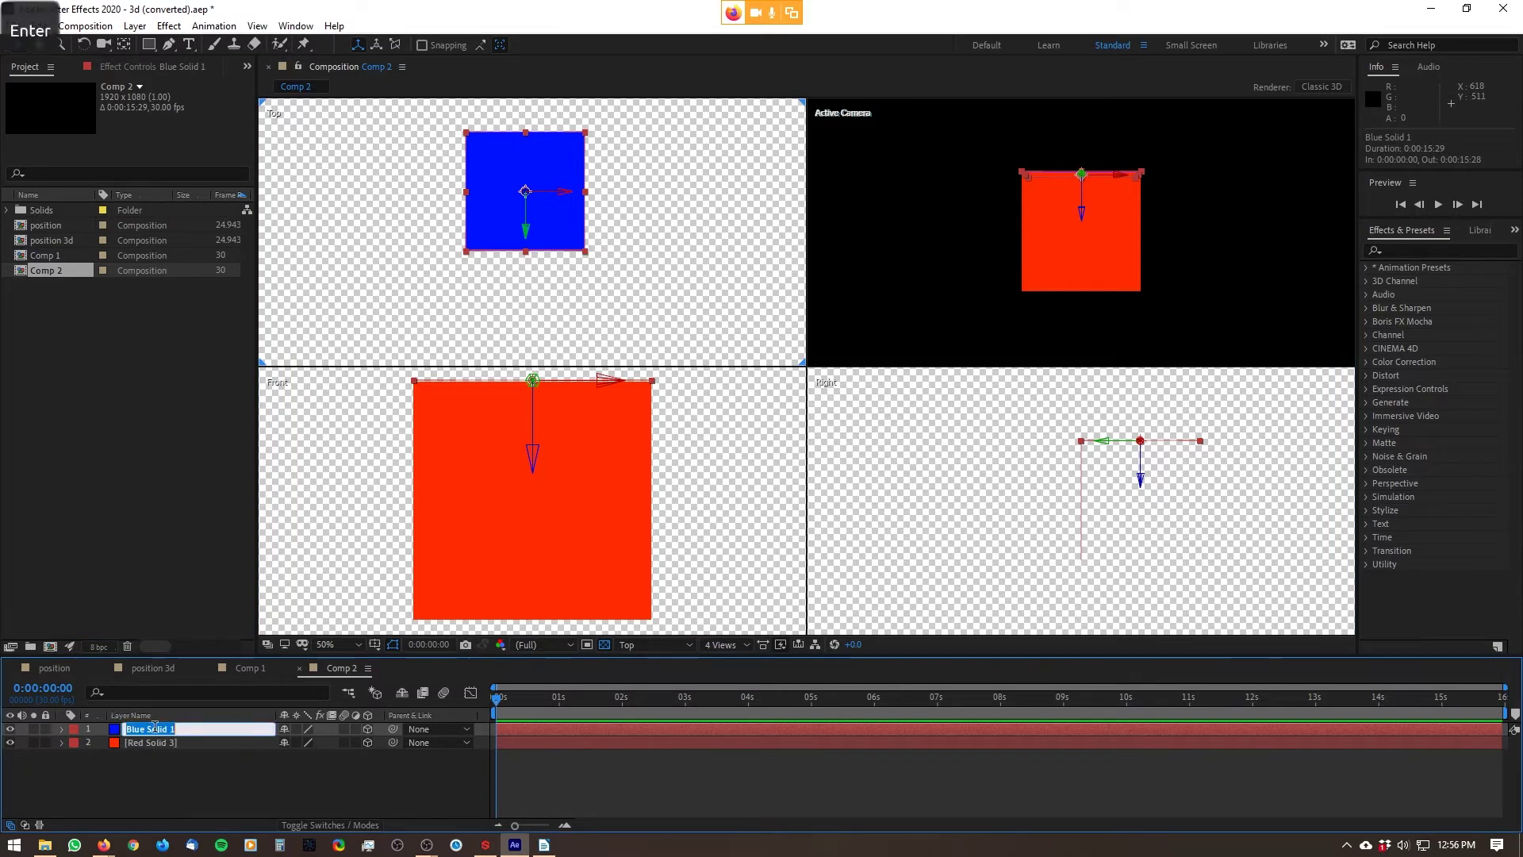
type("top")
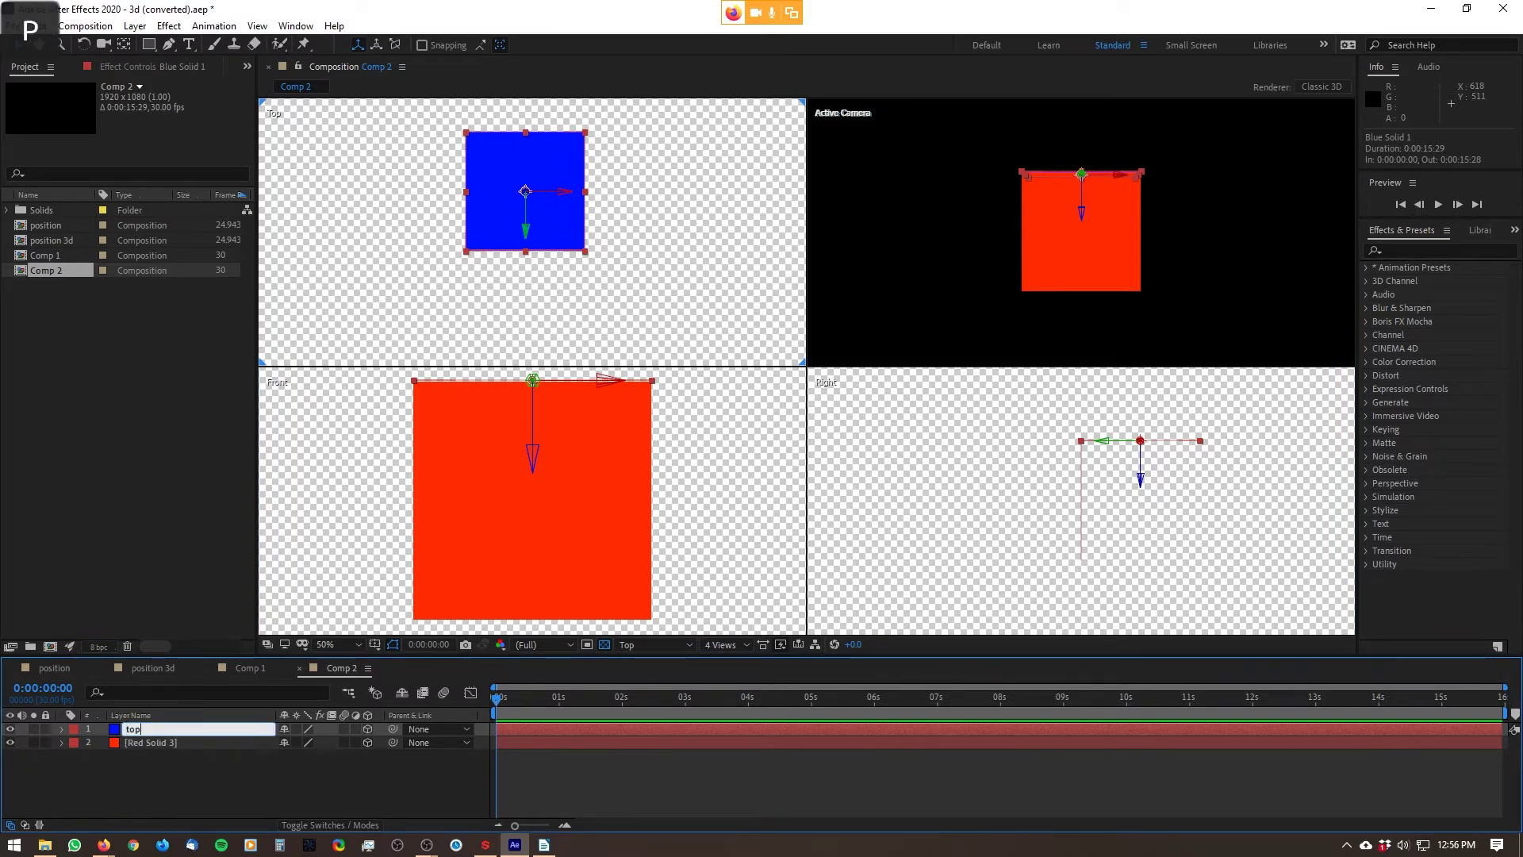
key("Return")
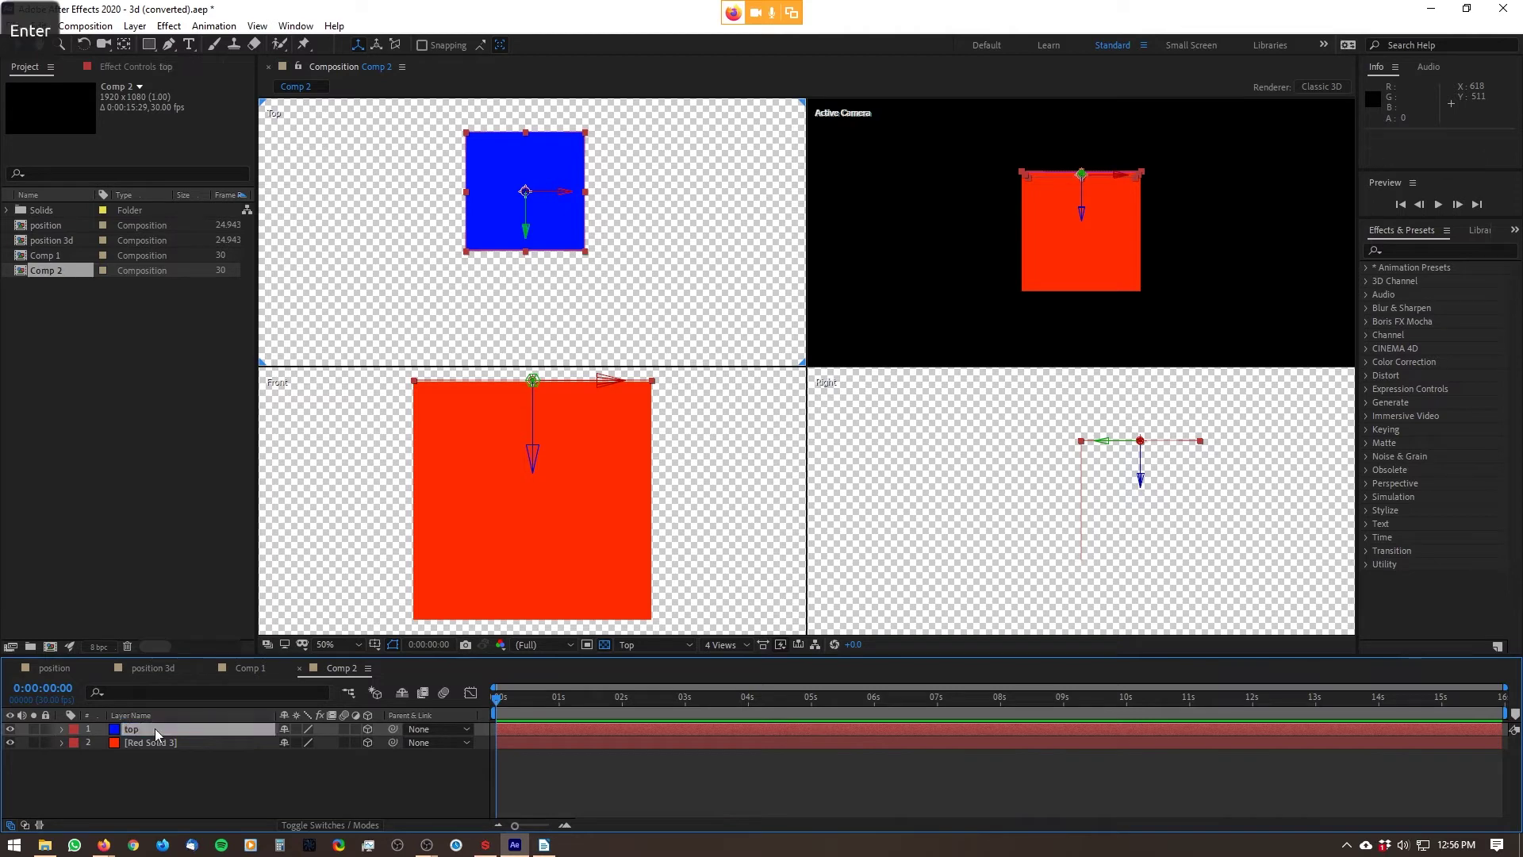
- Rename the red solid layer as "front"
left_click(187, 742)
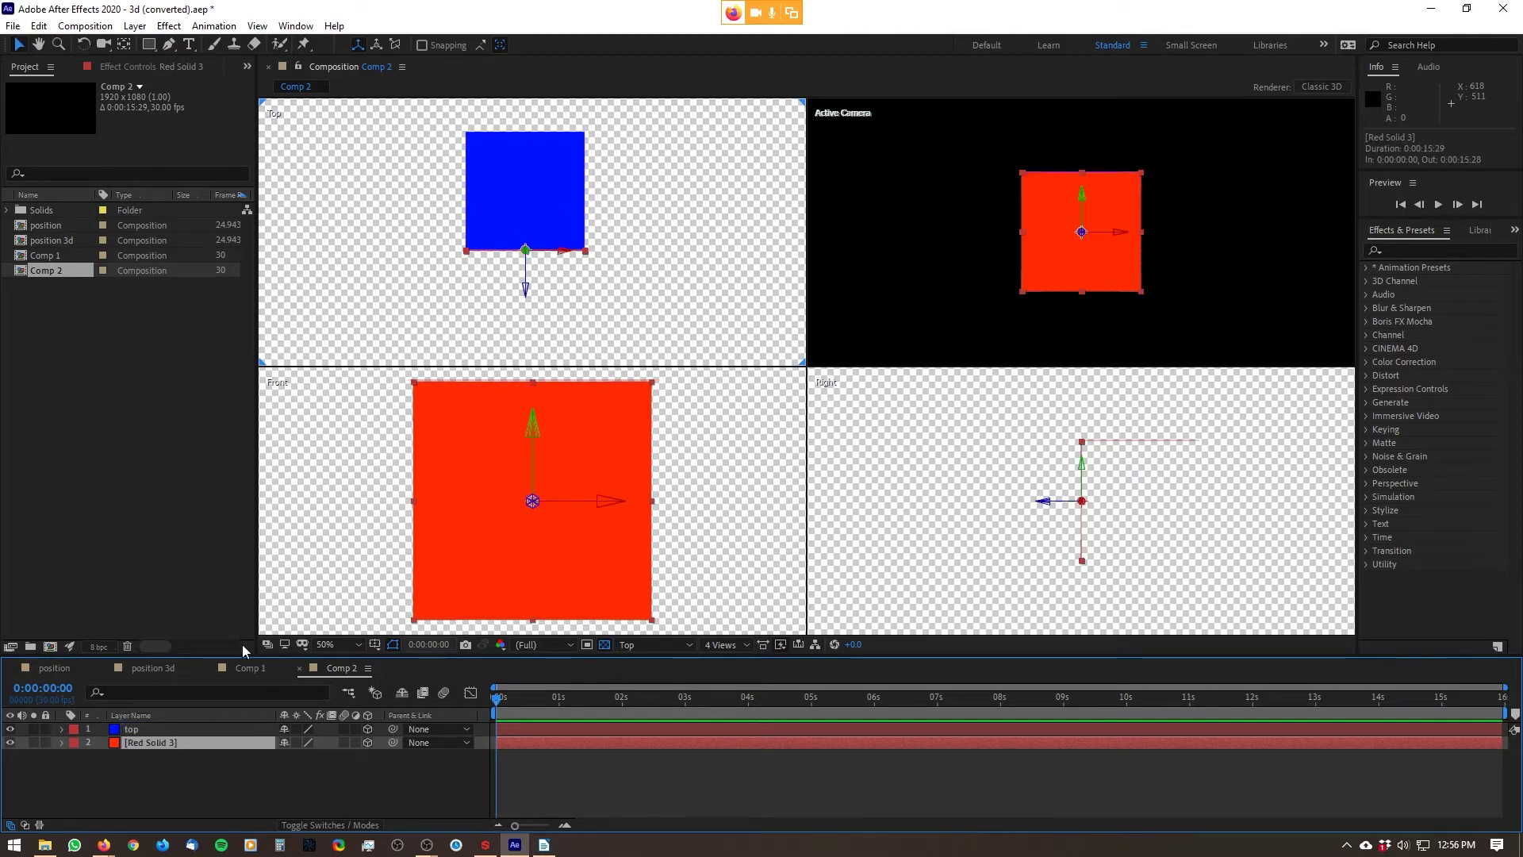
key("Return")
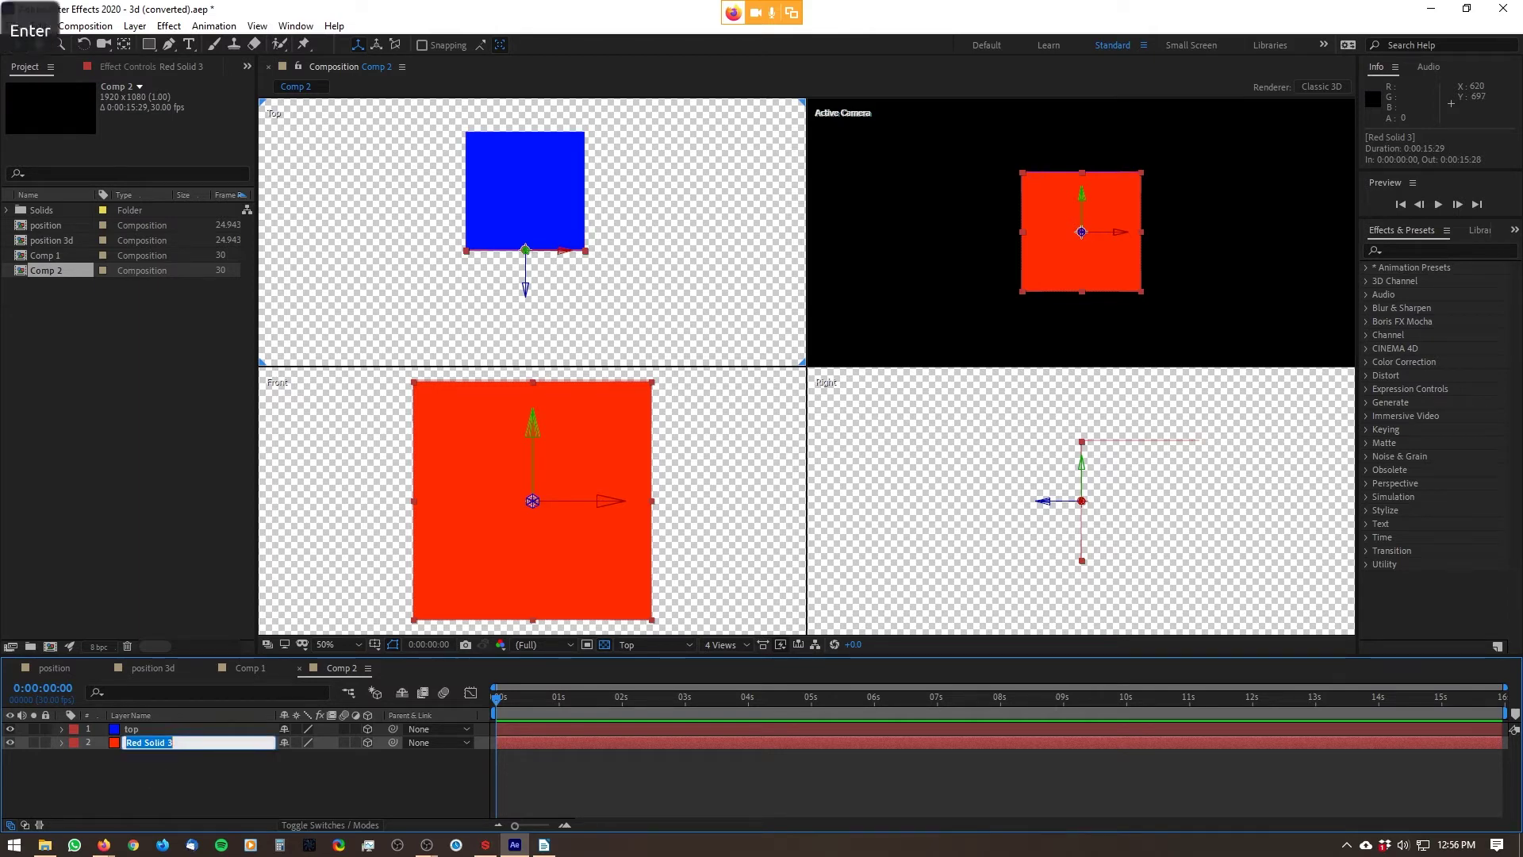
type("front")
key("Return")
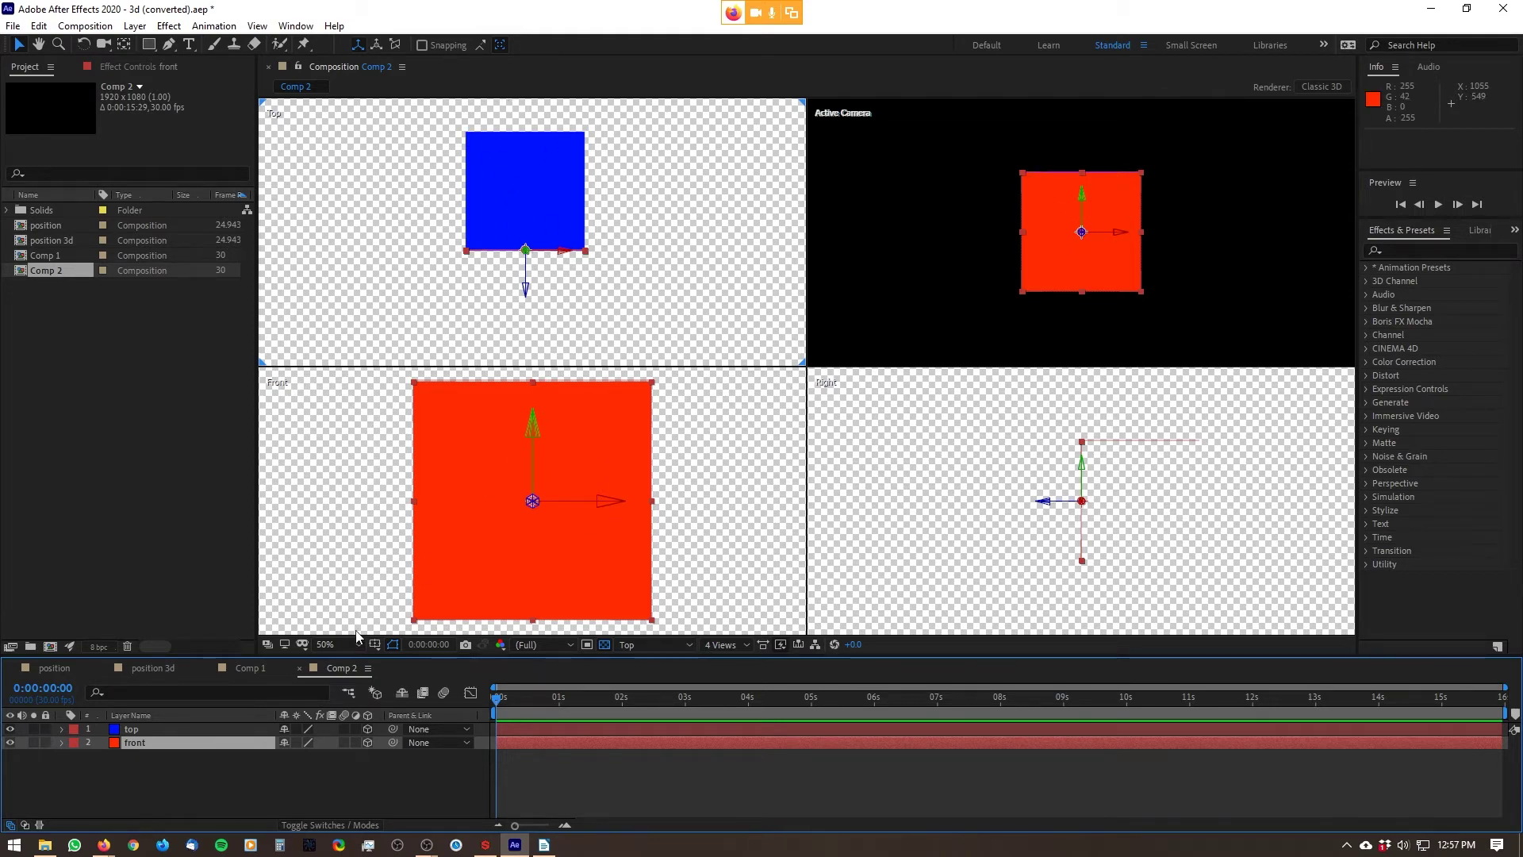
- Duplicate the "front" layer and rename the copy as "back"
left_click(150, 744)
key("ctrl+d")
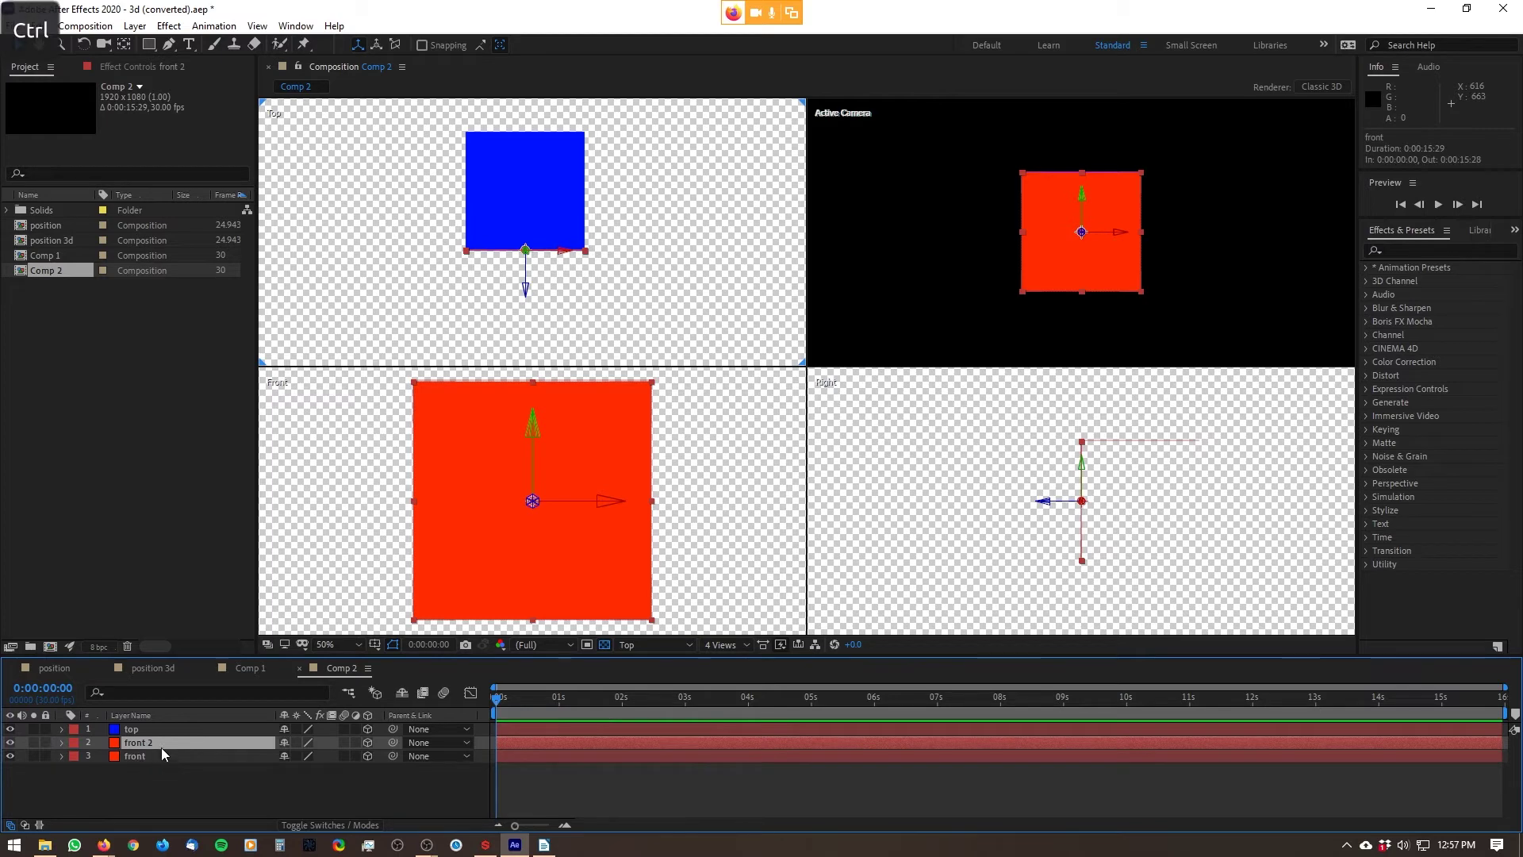
key("Return")
type("back")
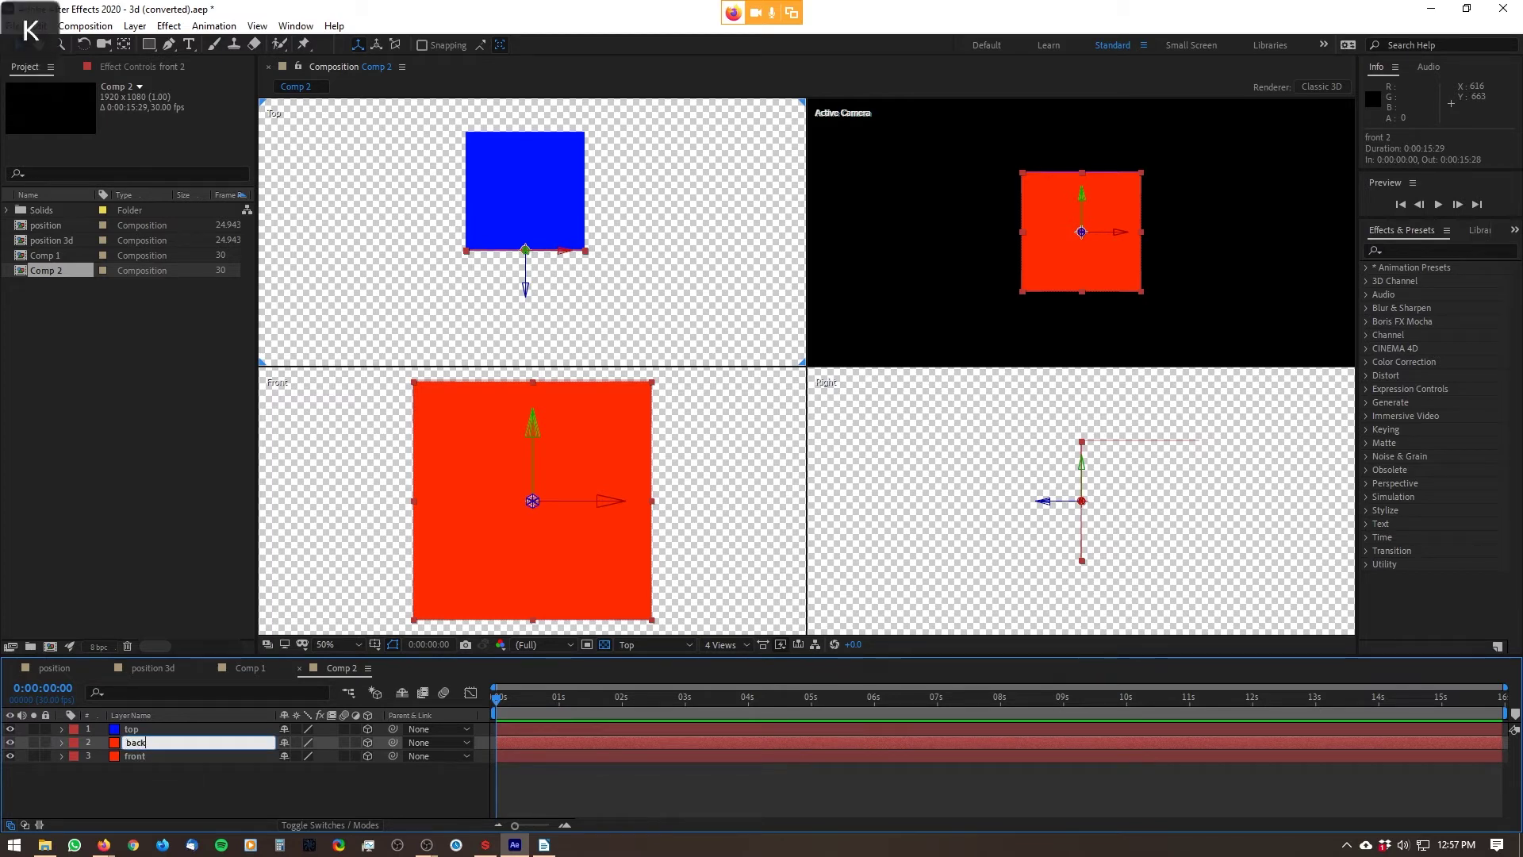
key("Return")
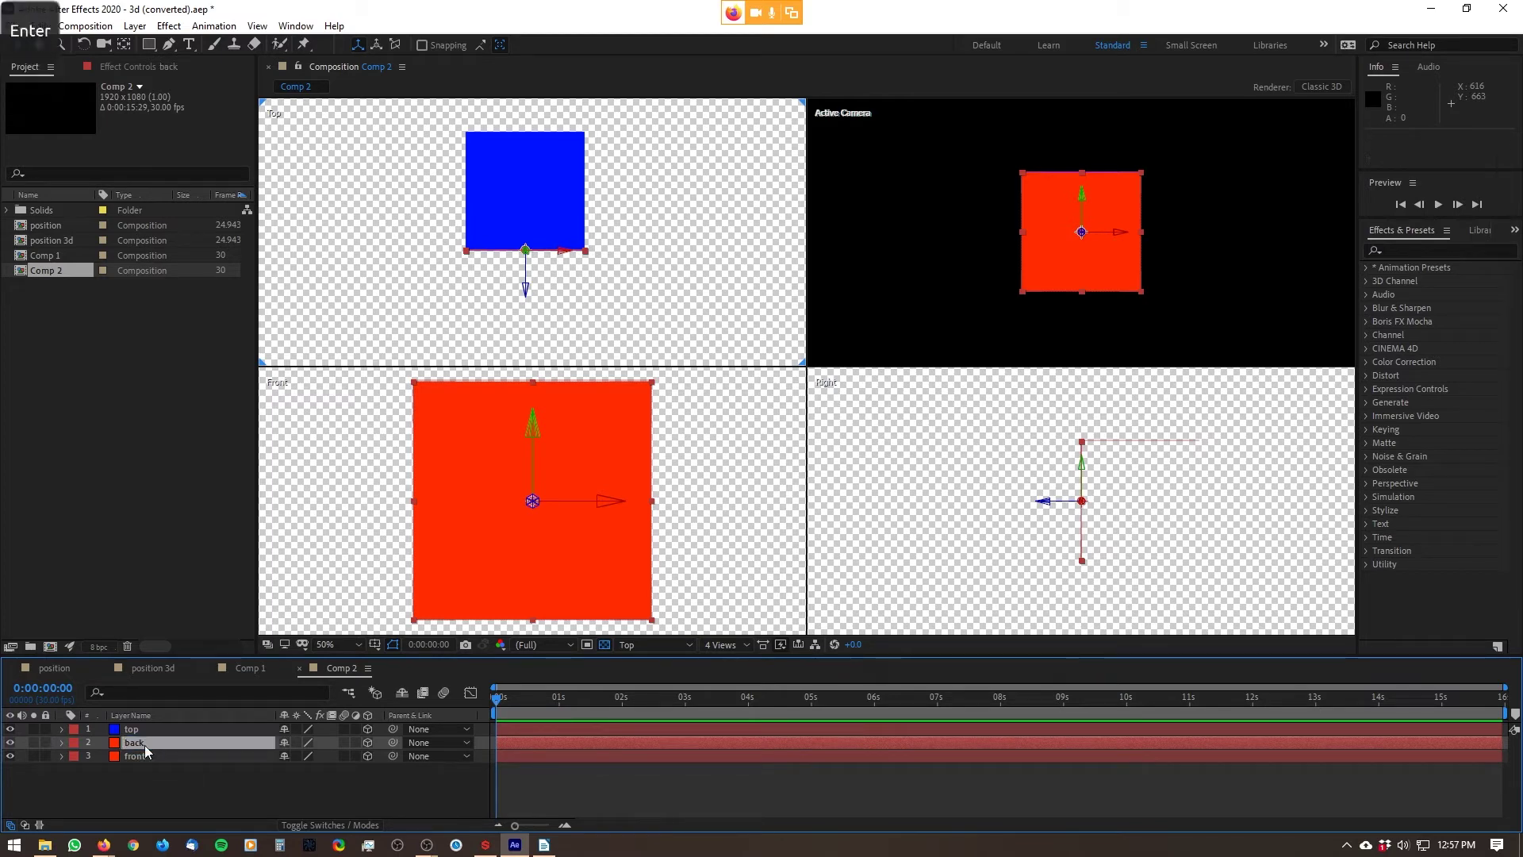
- Set the "back" layer's Z position to 300
left_click(61, 743)
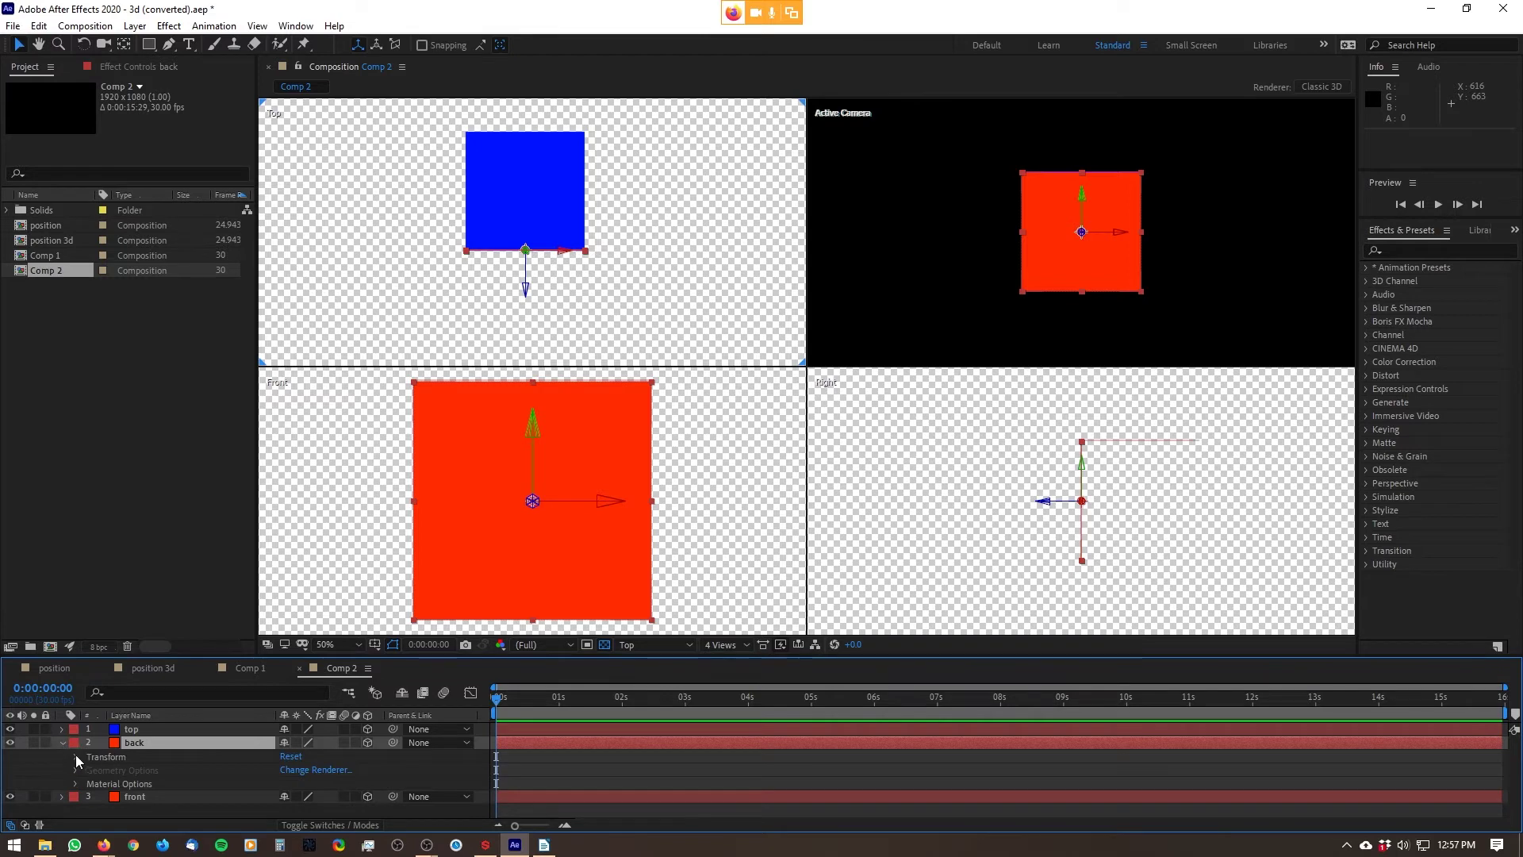
left_click(74, 755)
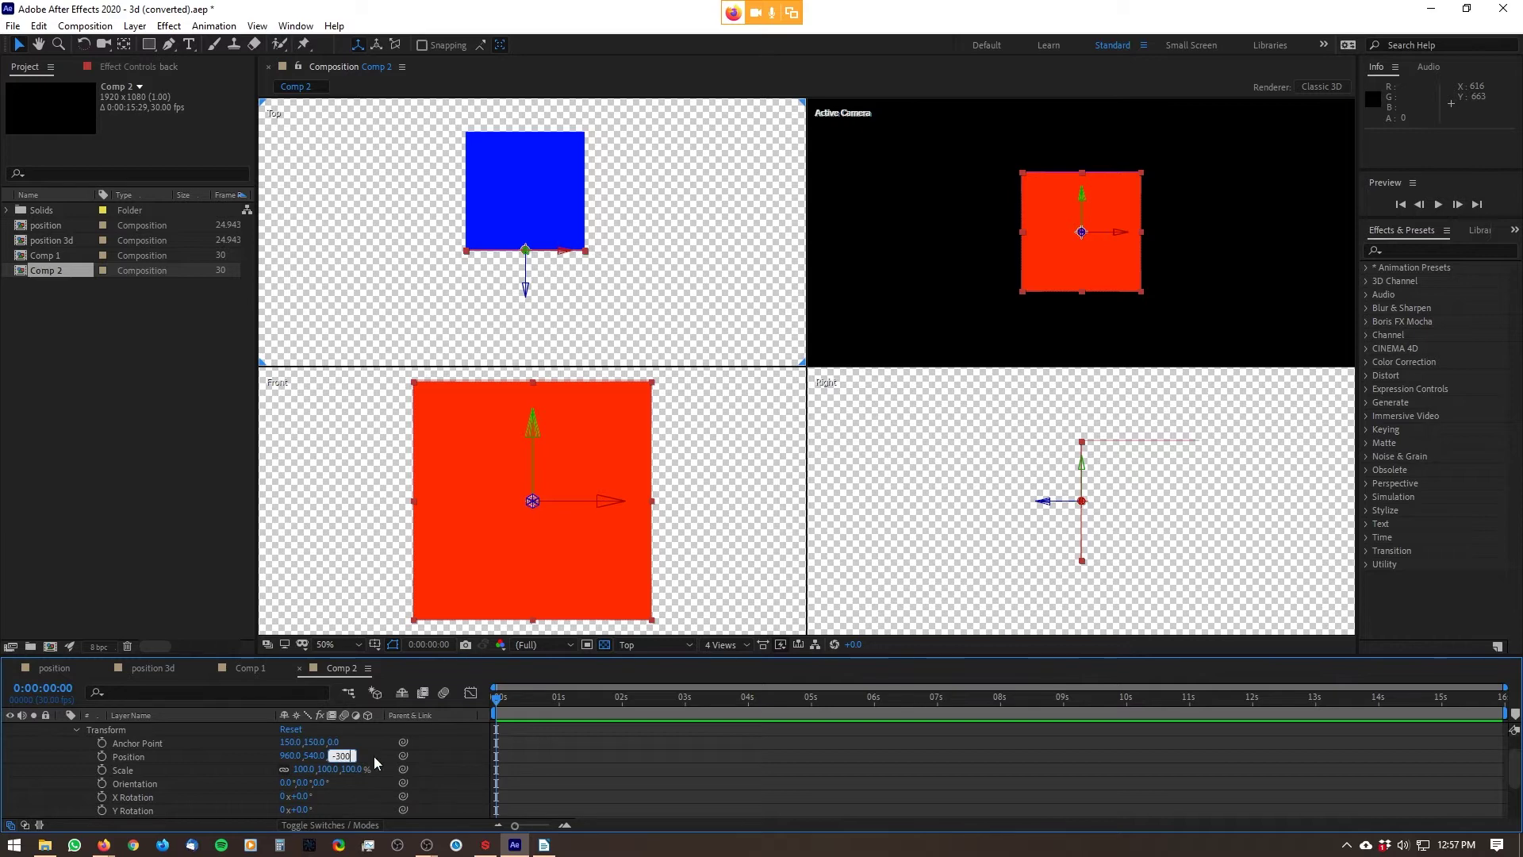
type("300")
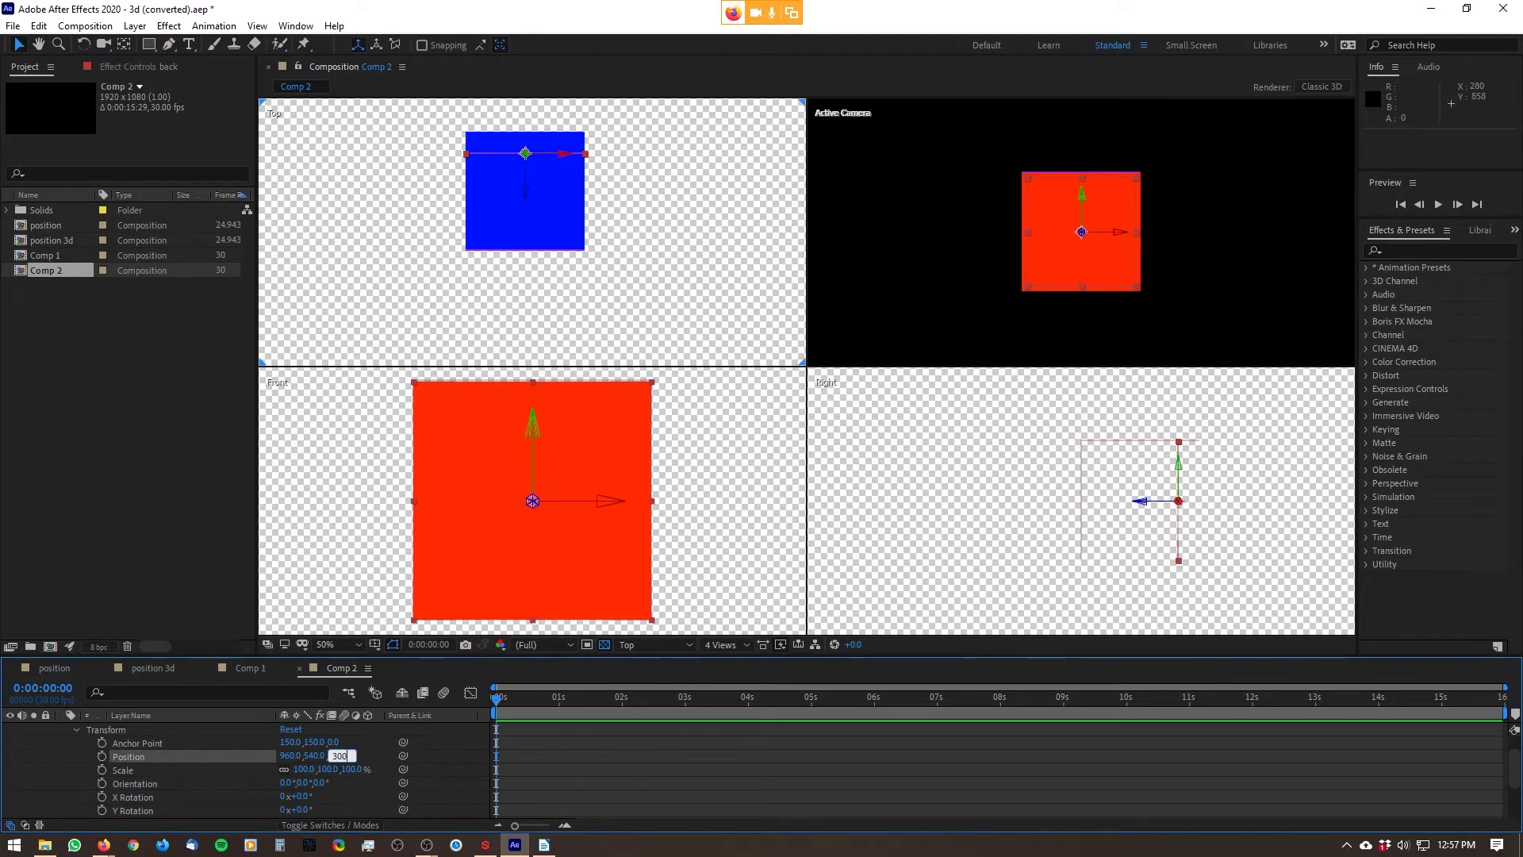
key("Return")
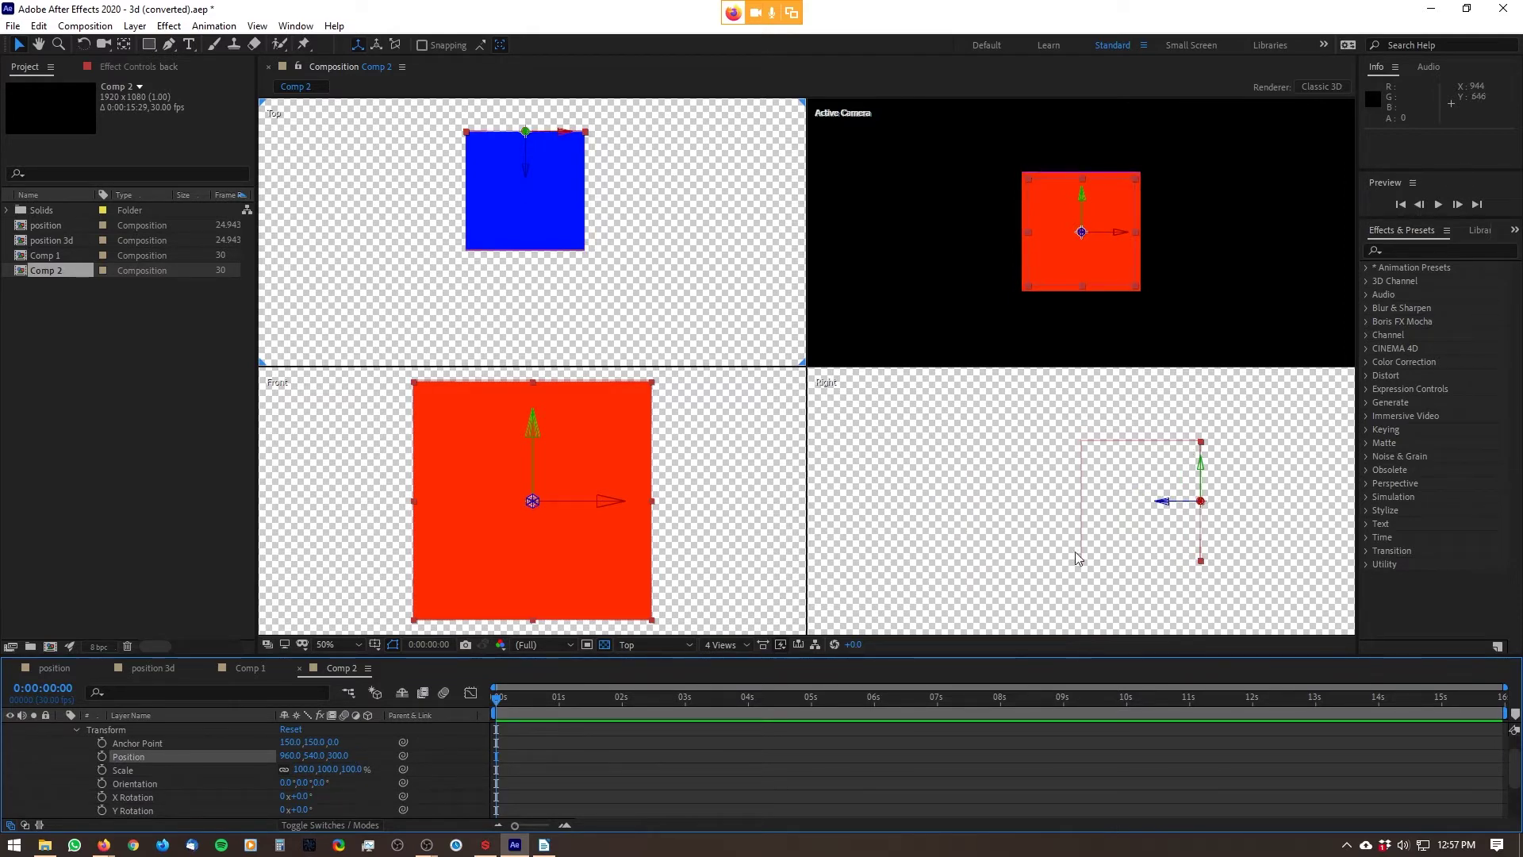
- Change the "back" solid's color to yellow (FFF000) as a new solid for this layer only
left_click_drag(1014, 433, 907, 413)
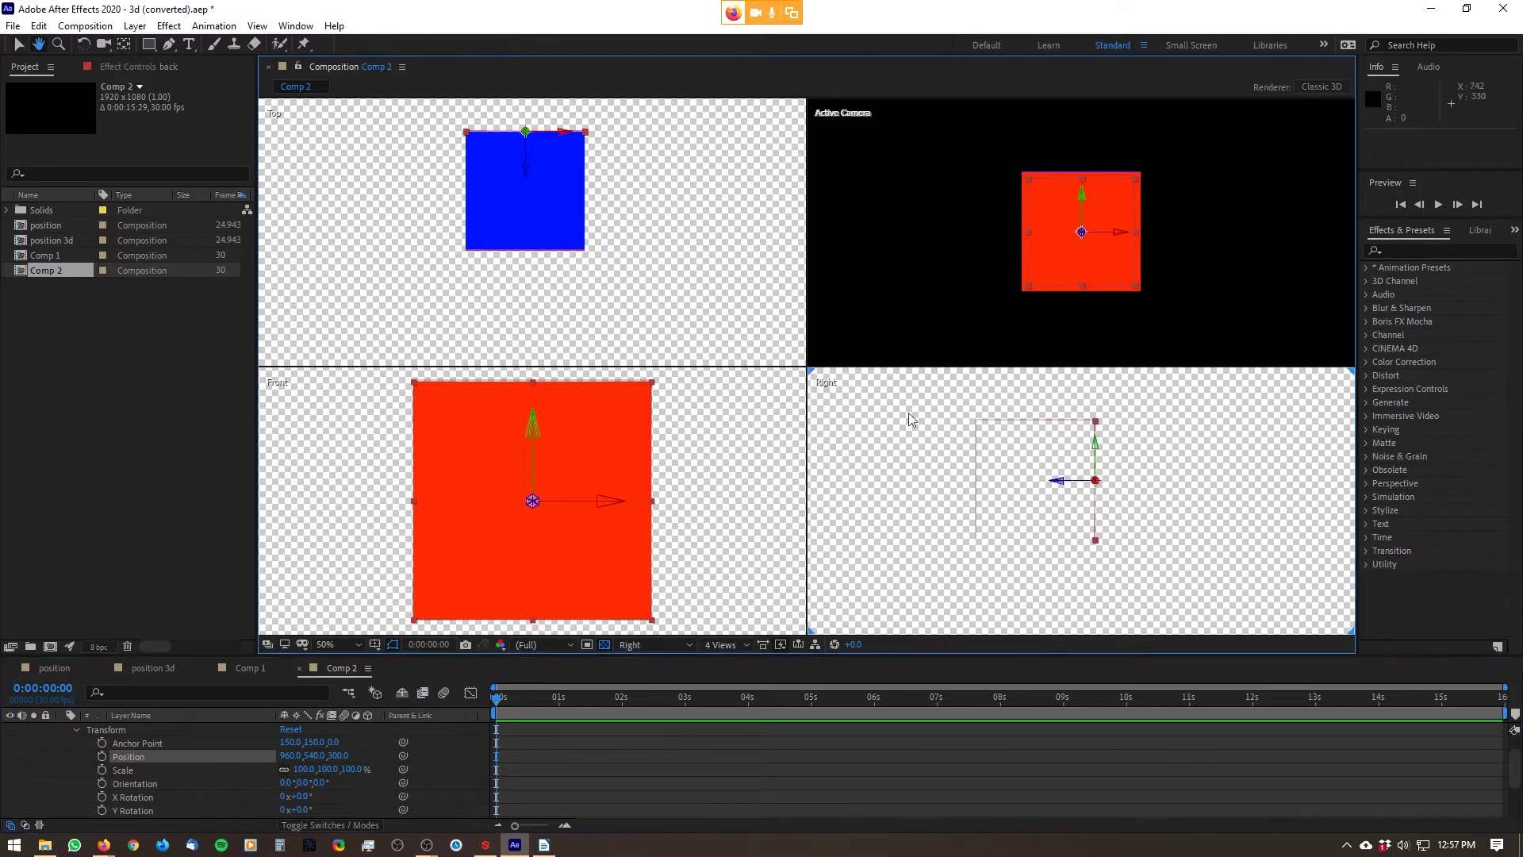
scroll(1005, 437, "up", 1)
left_click_drag(936, 463, 967, 482)
left_click_drag(961, 409, 963, 445)
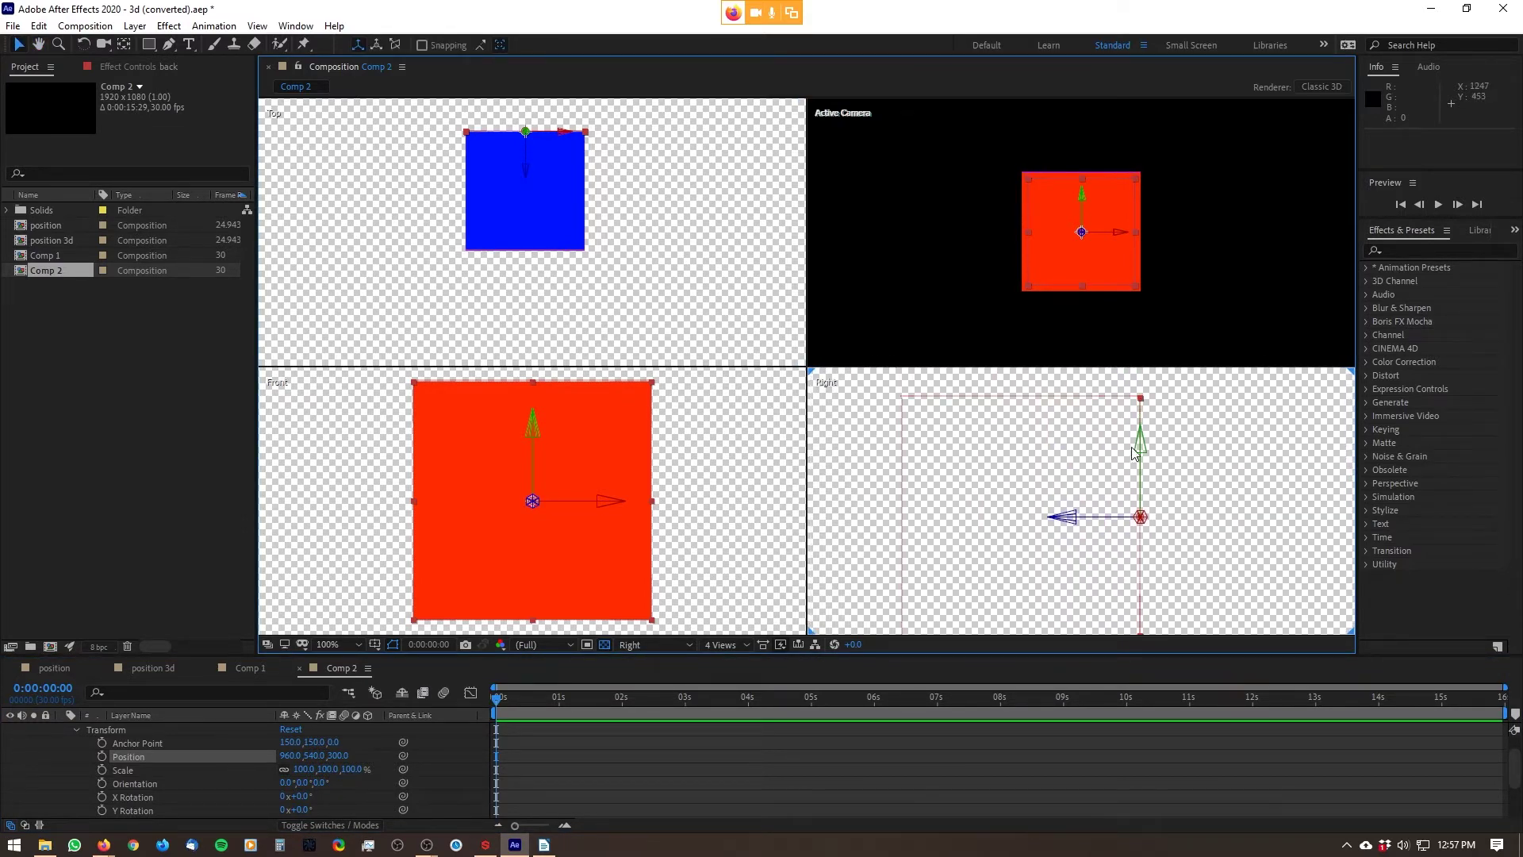
scroll(178, 758, "up", 1)
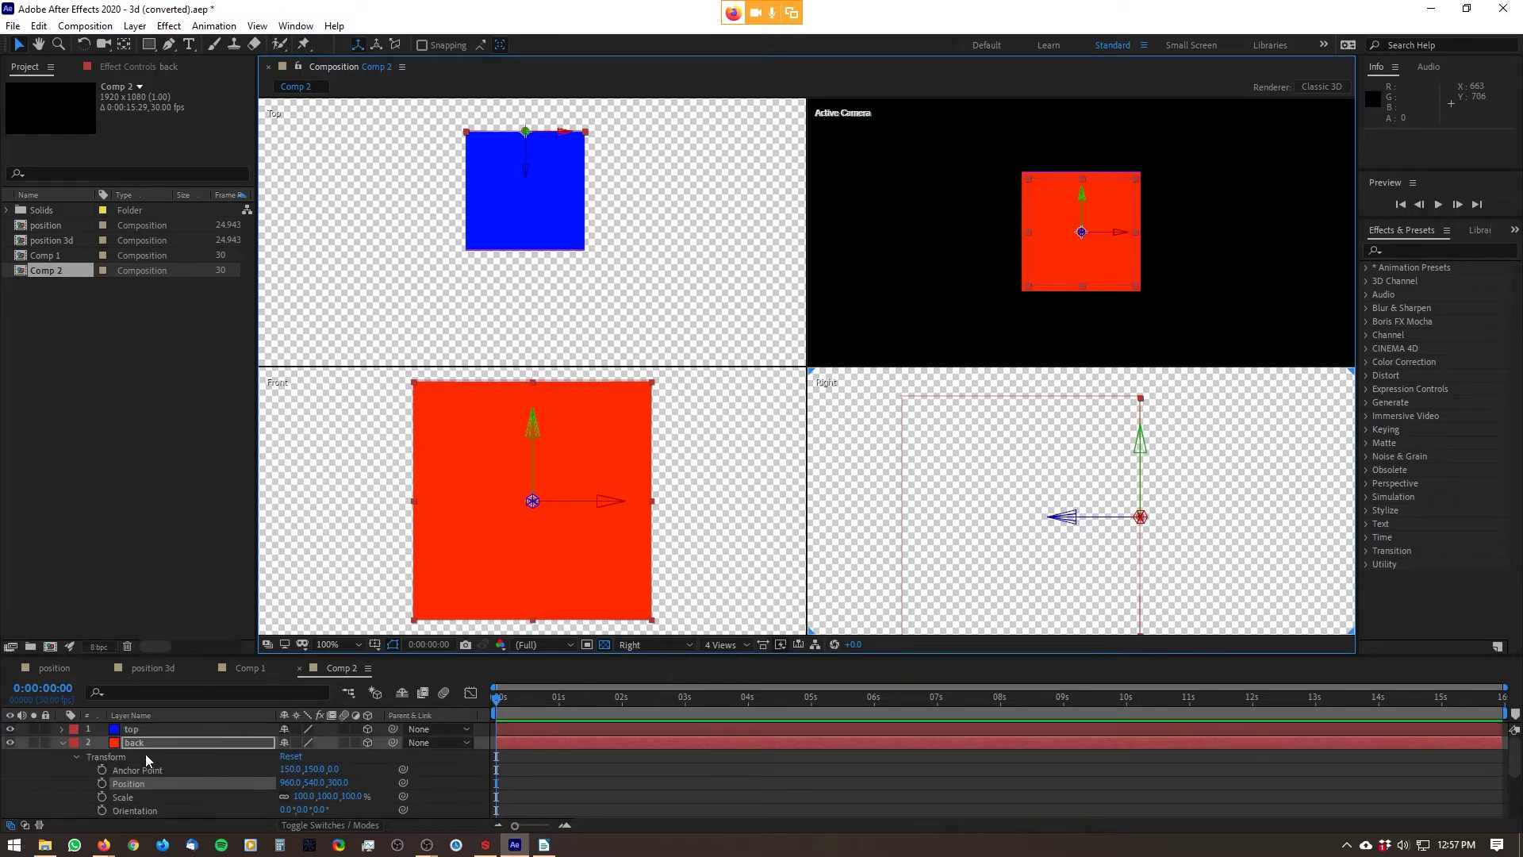
left_click(139, 744)
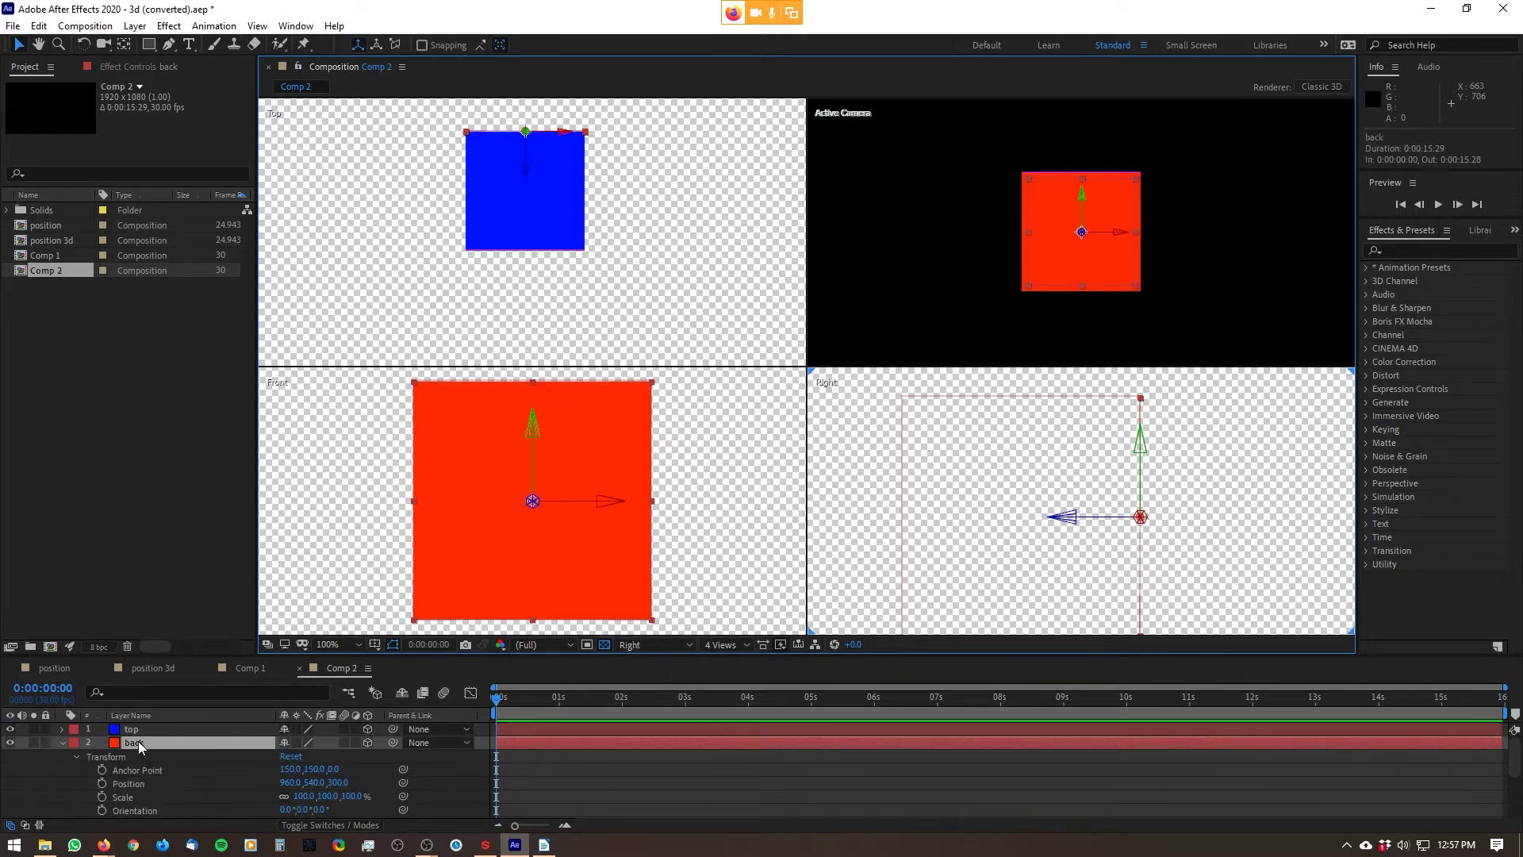
left_click(135, 26)
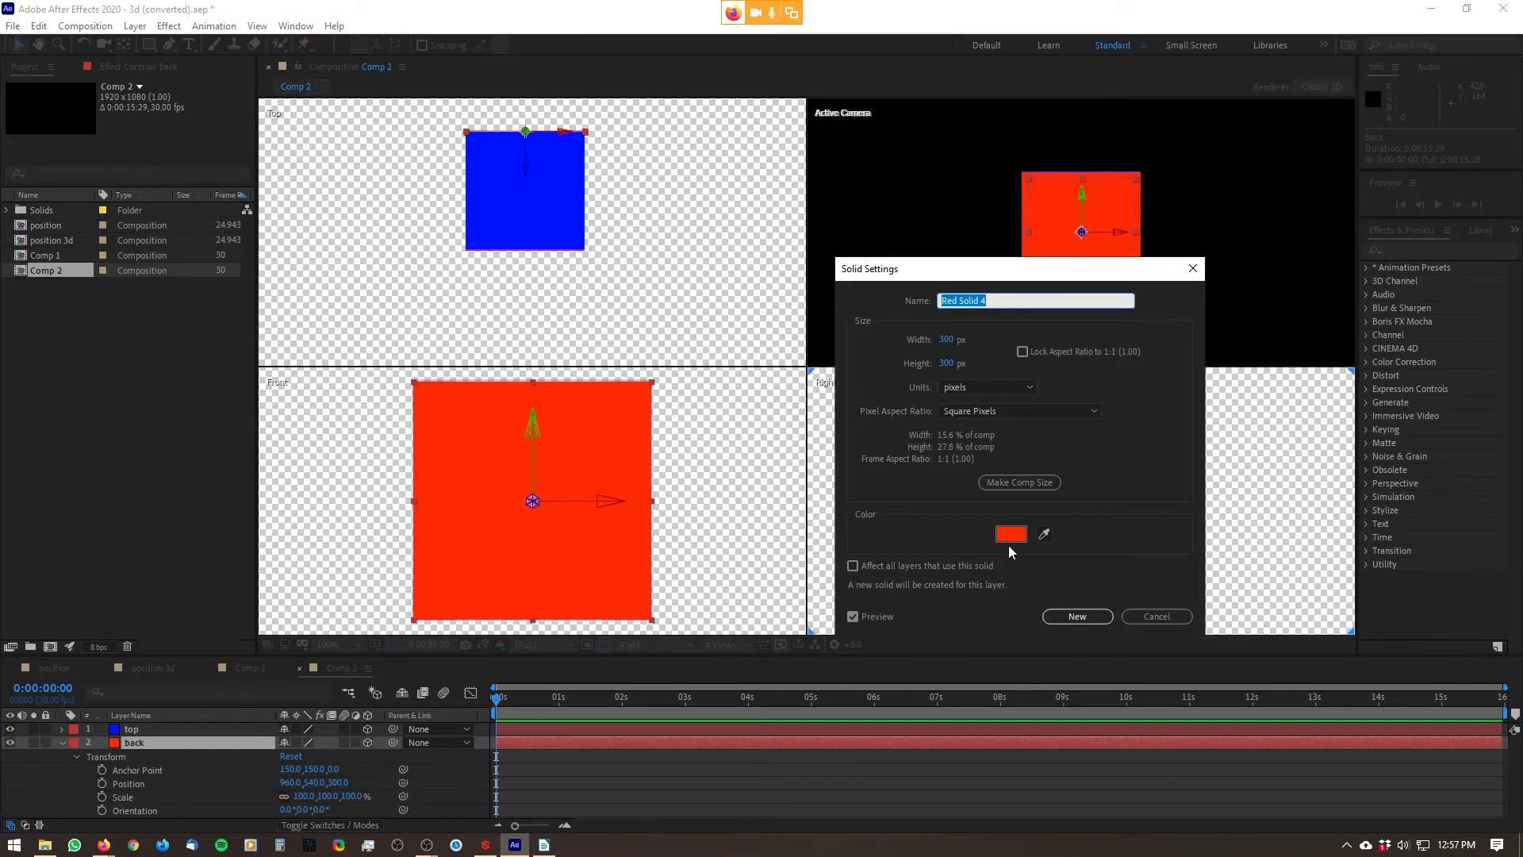
left_click(1010, 534)
left_click(372, 634)
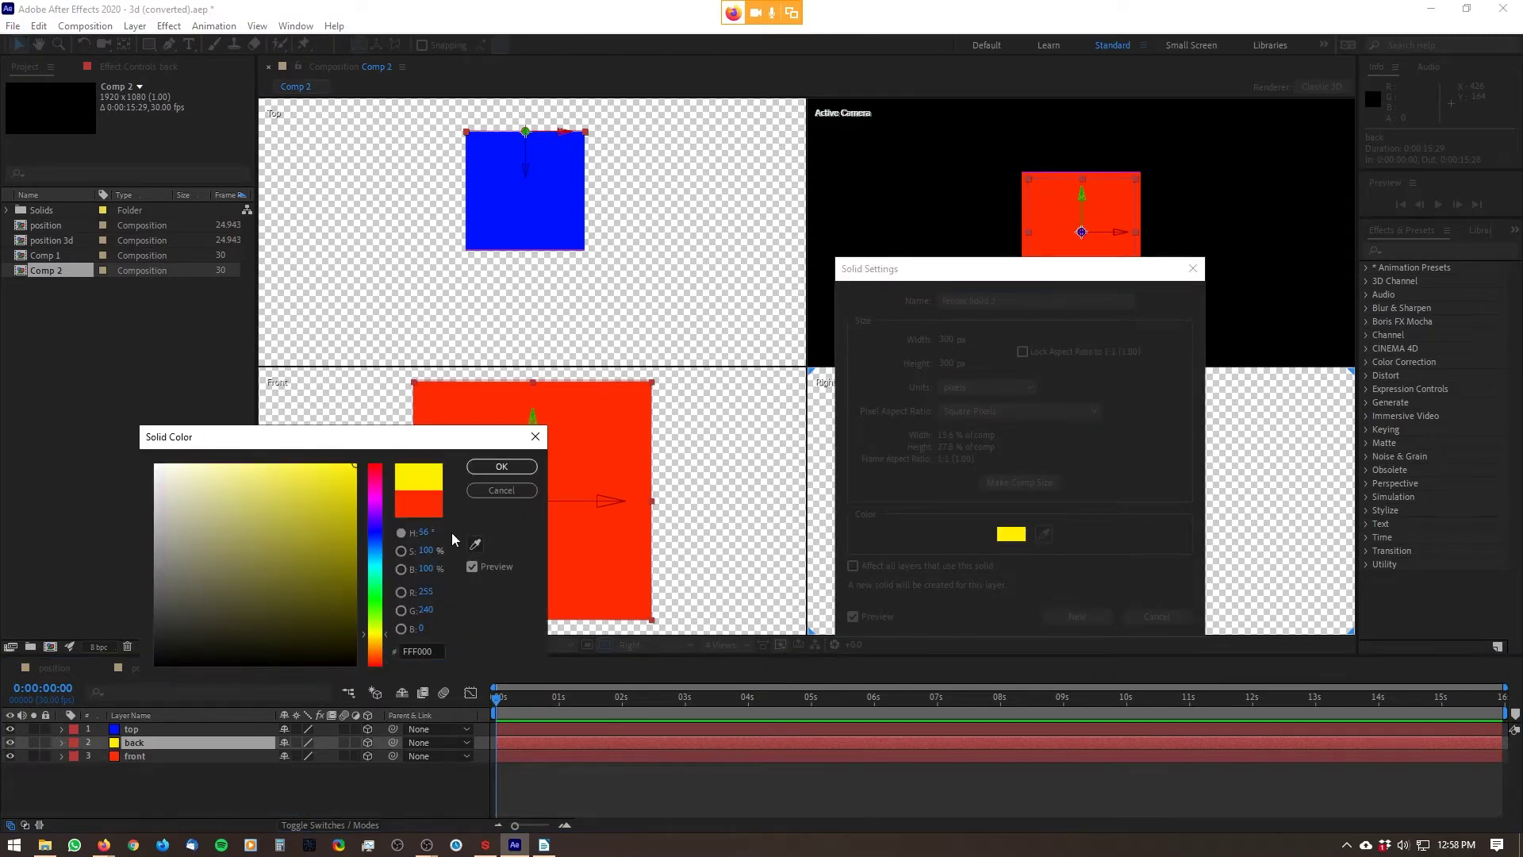
left_click(501, 467)
left_click(1076, 616)
- Duplicate the "top" layer and move the copy straight down to the front solid's lower edge
left_click(195, 730)
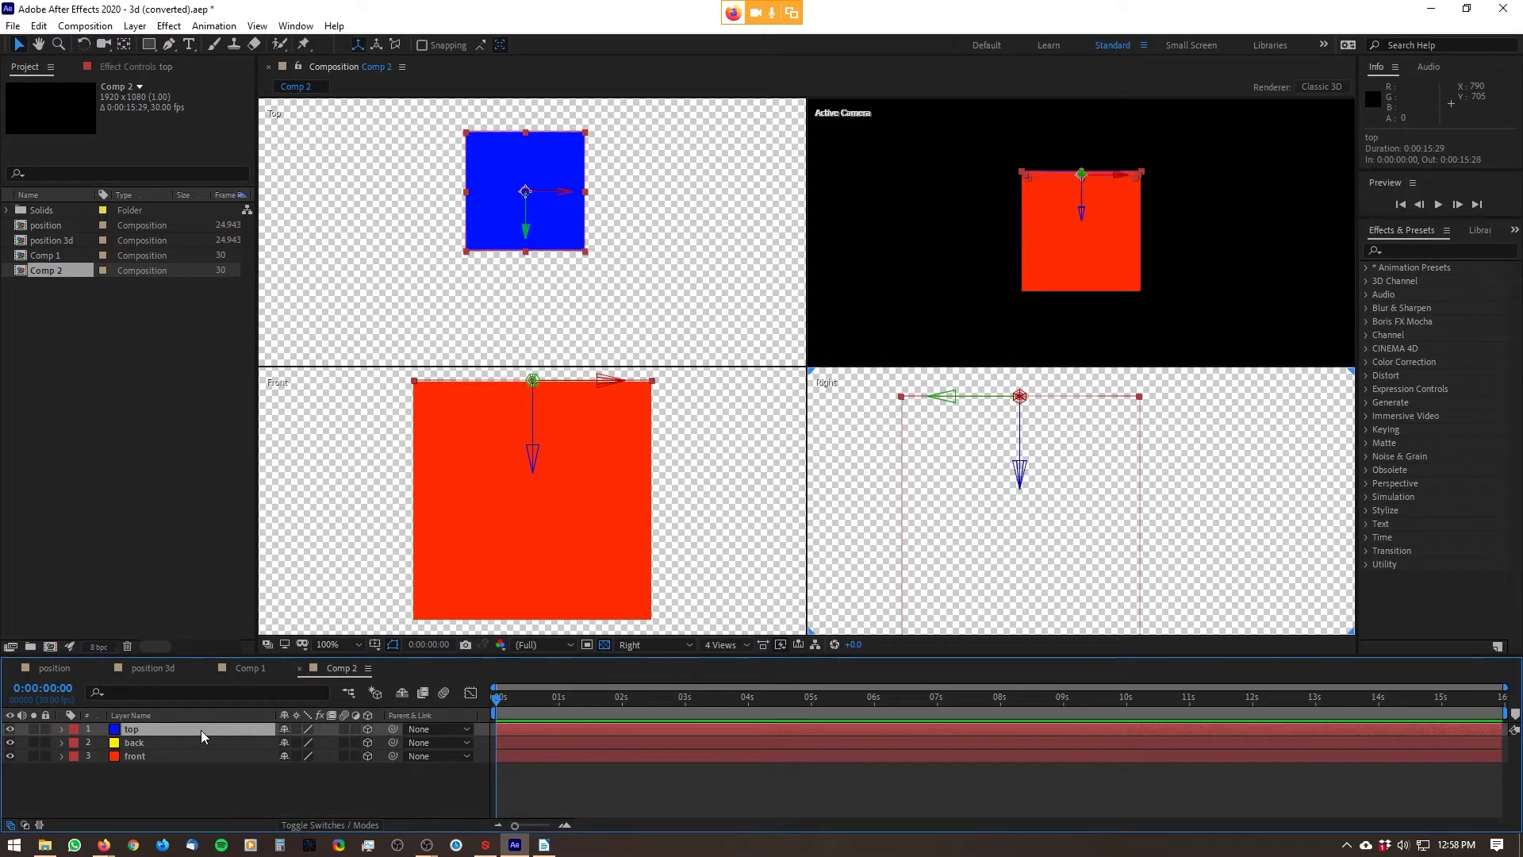
key("ctrl+d")
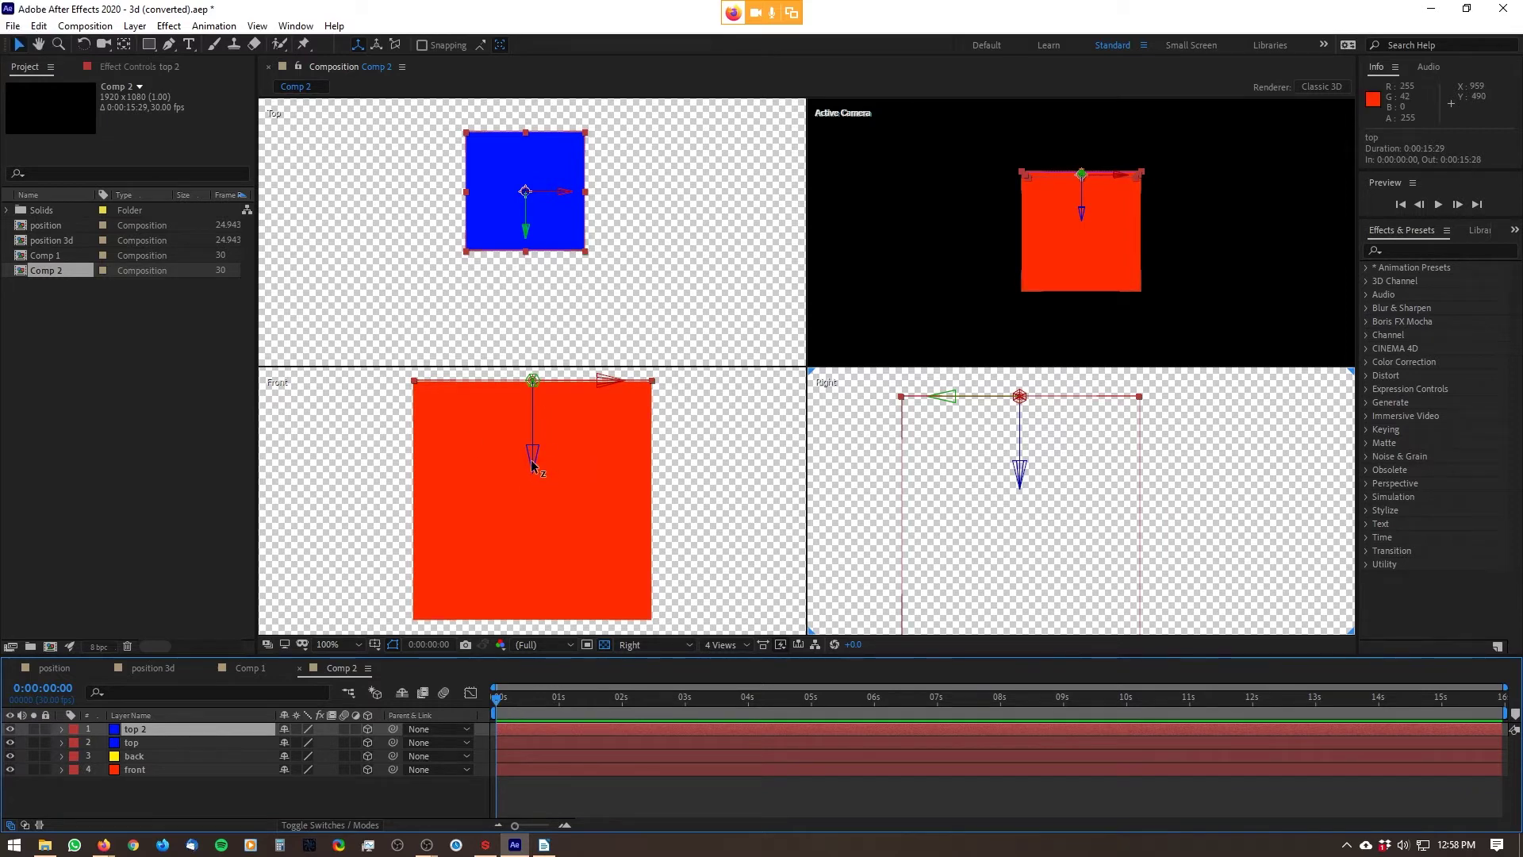
left_click_drag(532, 464, 565, 701)
- Rename the lowered copy of the "top" layer as "bottom"
left_click(144, 730)
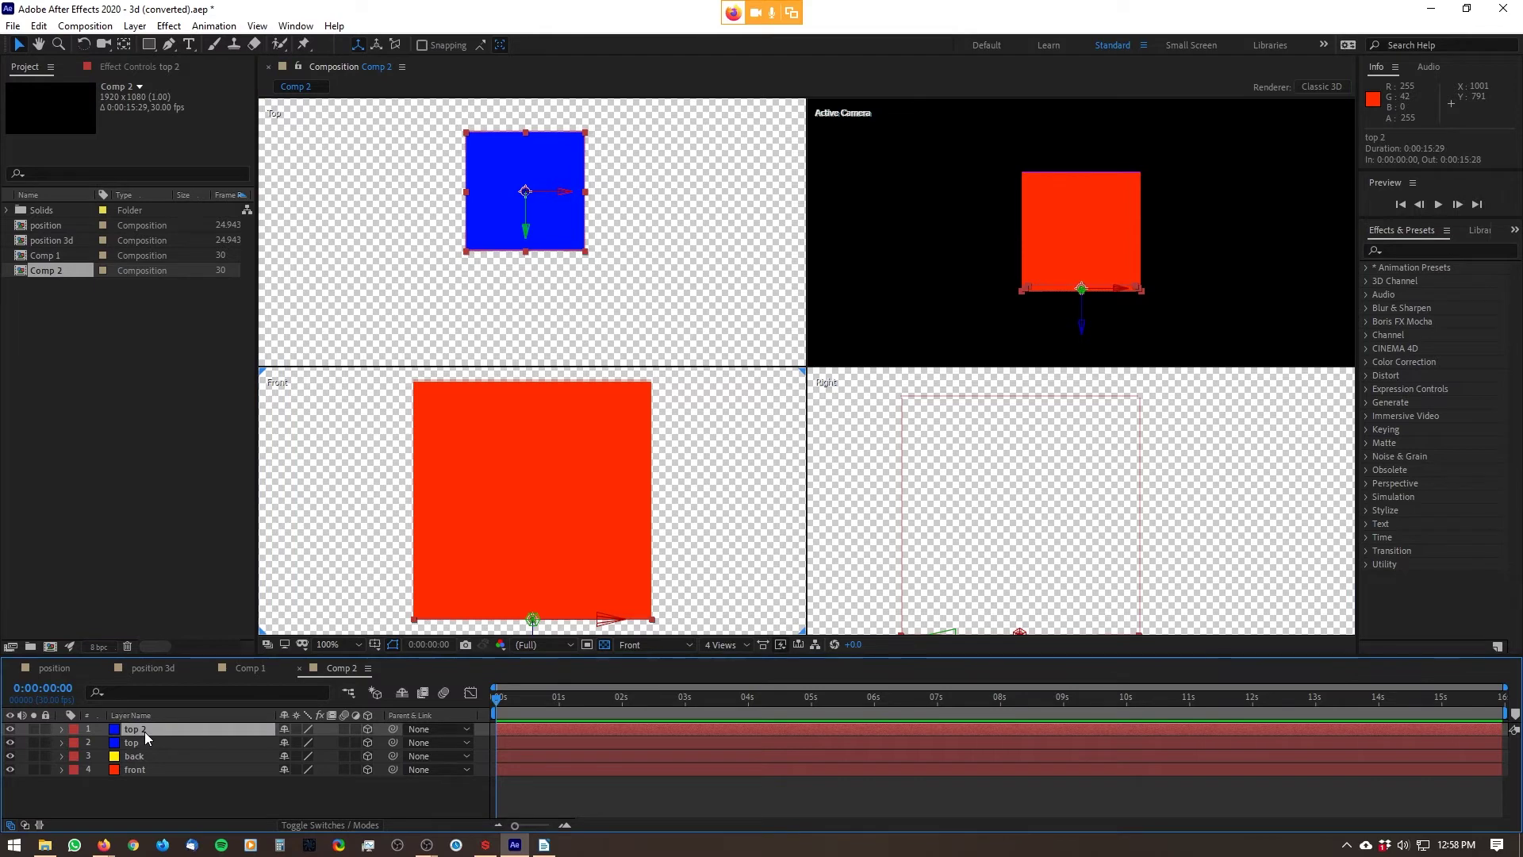
key("Return")
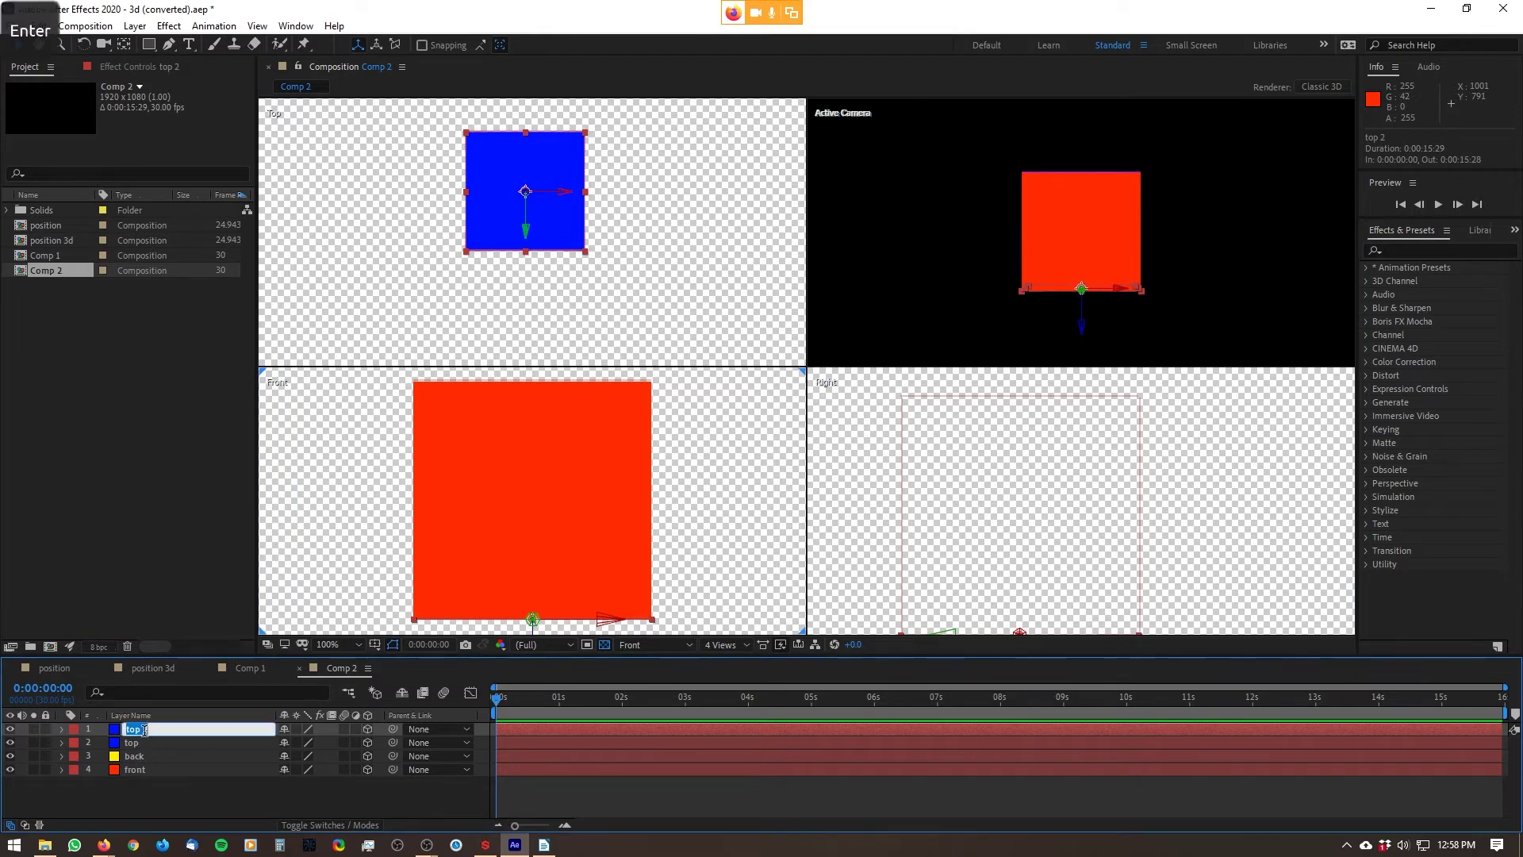
type("bottom")
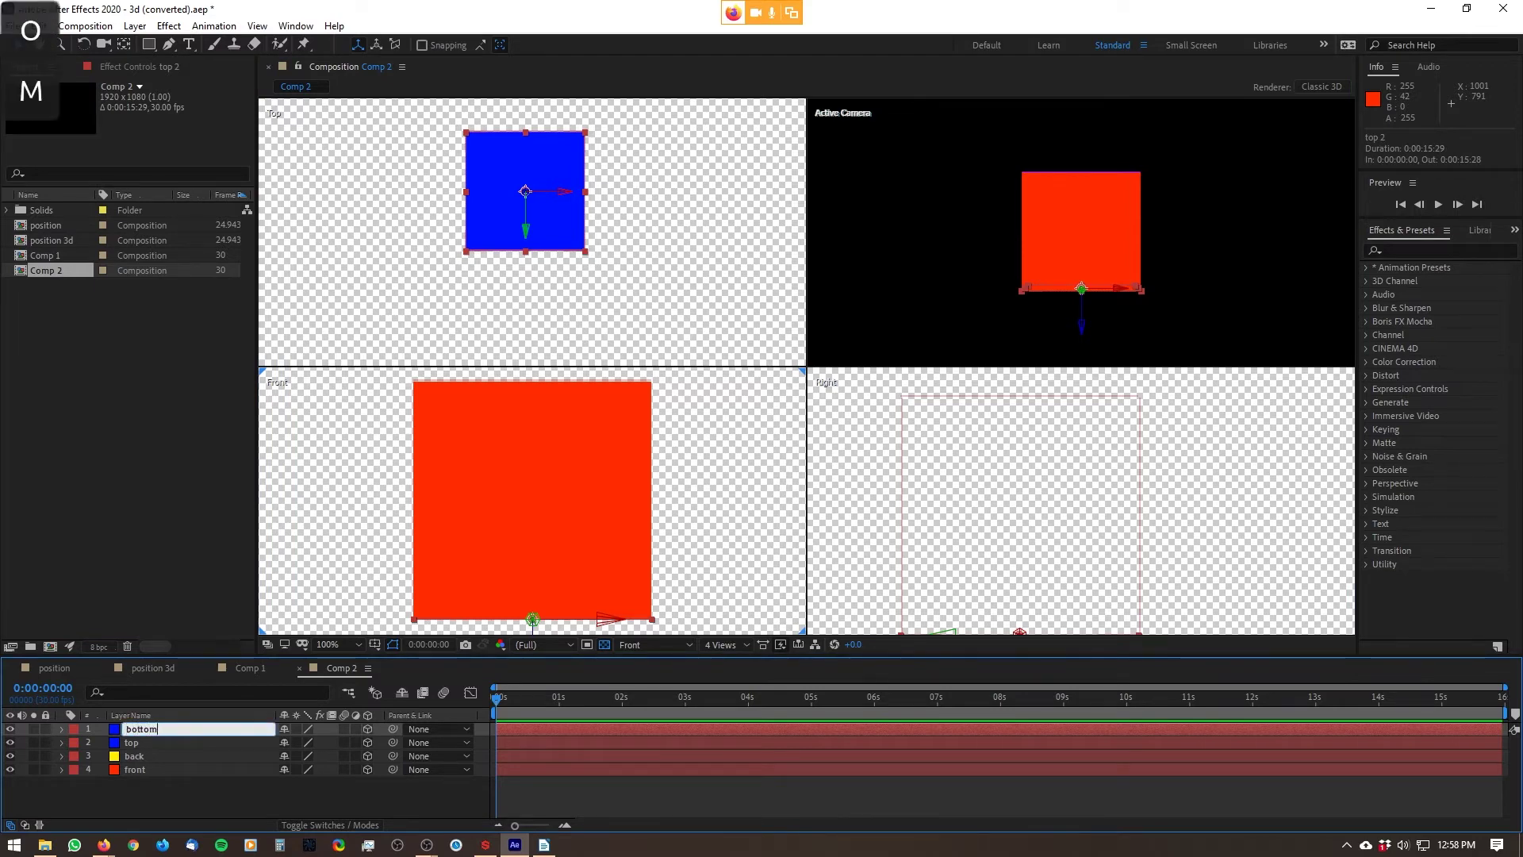
key("Return")
- Change the "bottom" solid's color to turquoise green as a new solid for this layer only
left_click(135, 26)
left_click(163, 51)
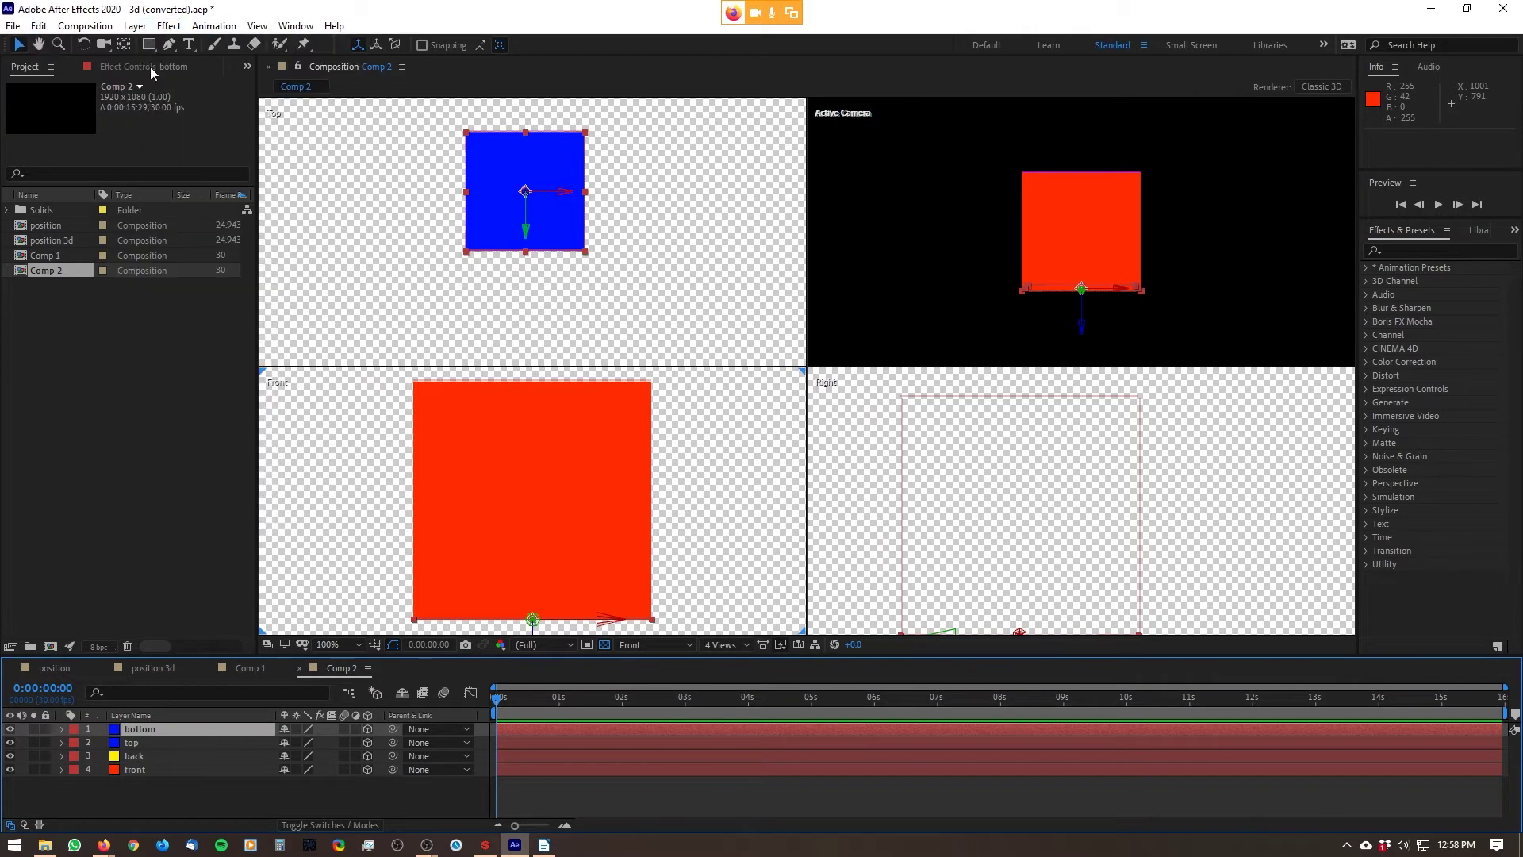
left_click(1005, 539)
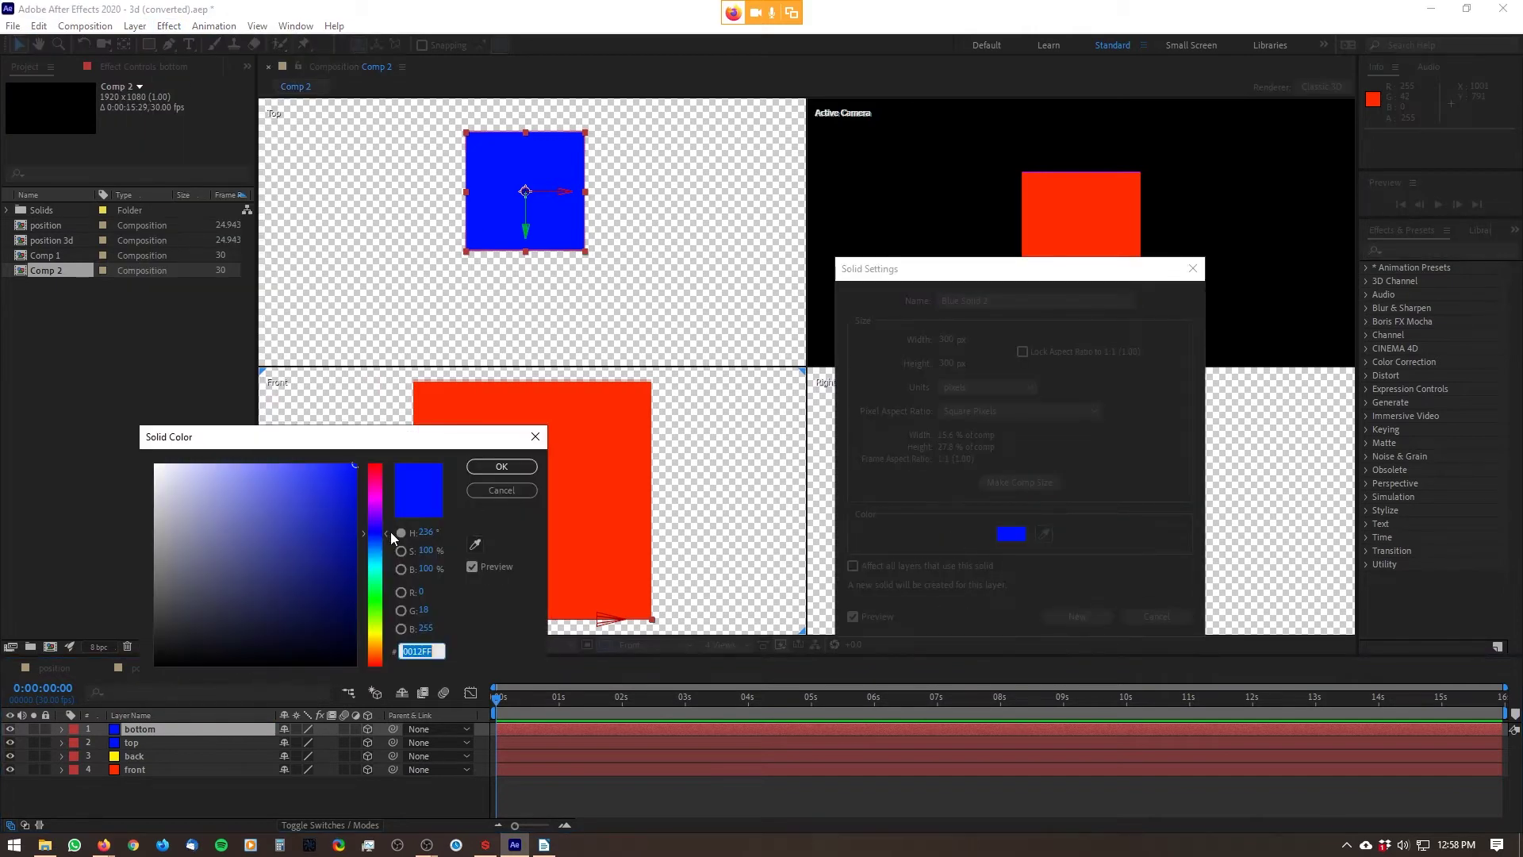
left_click(374, 579)
left_click(502, 467)
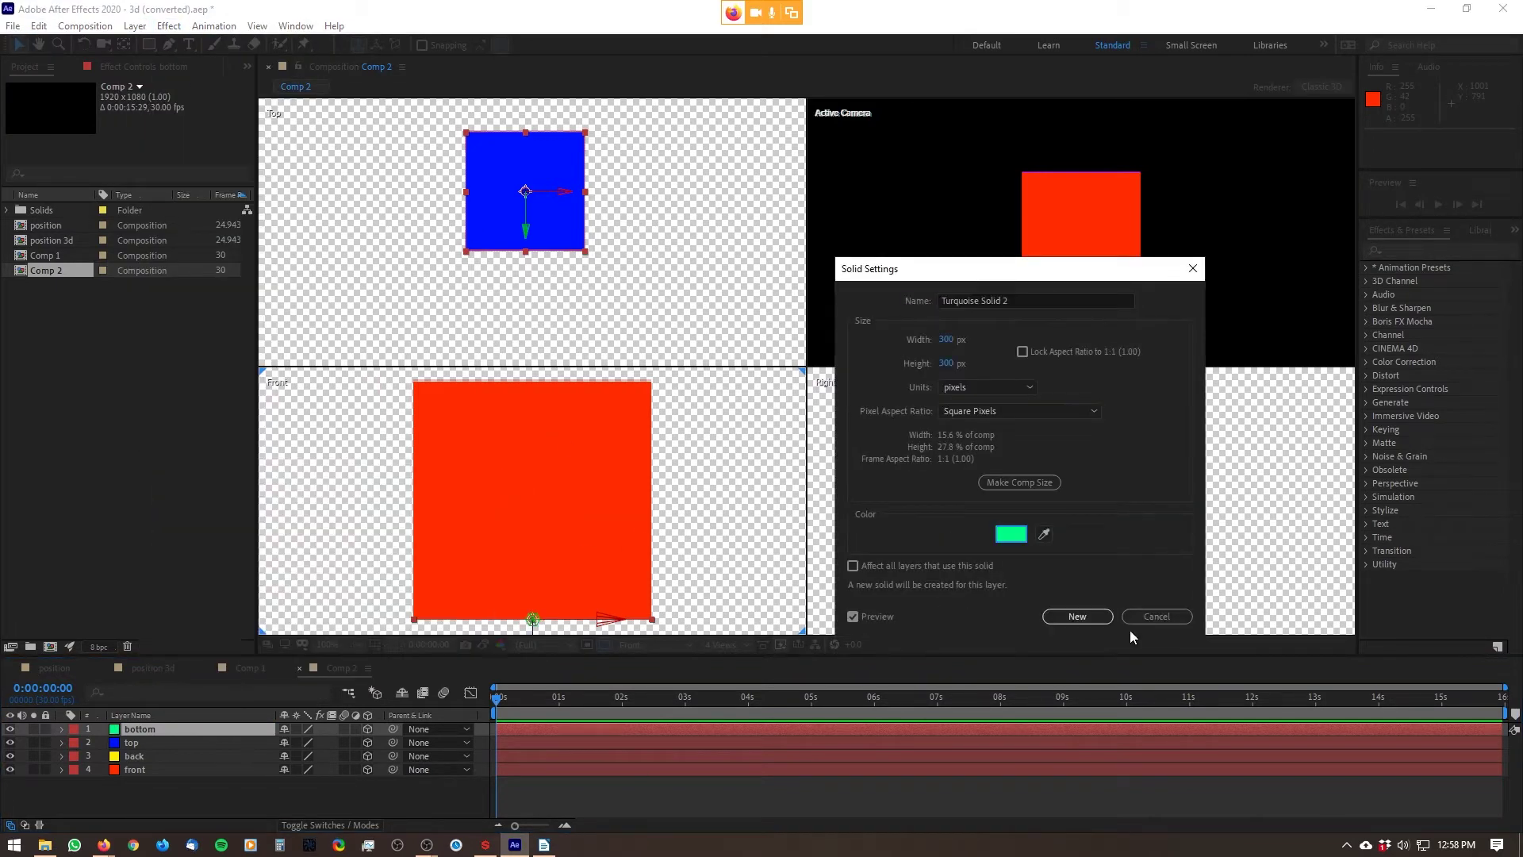
left_click(1067, 617)
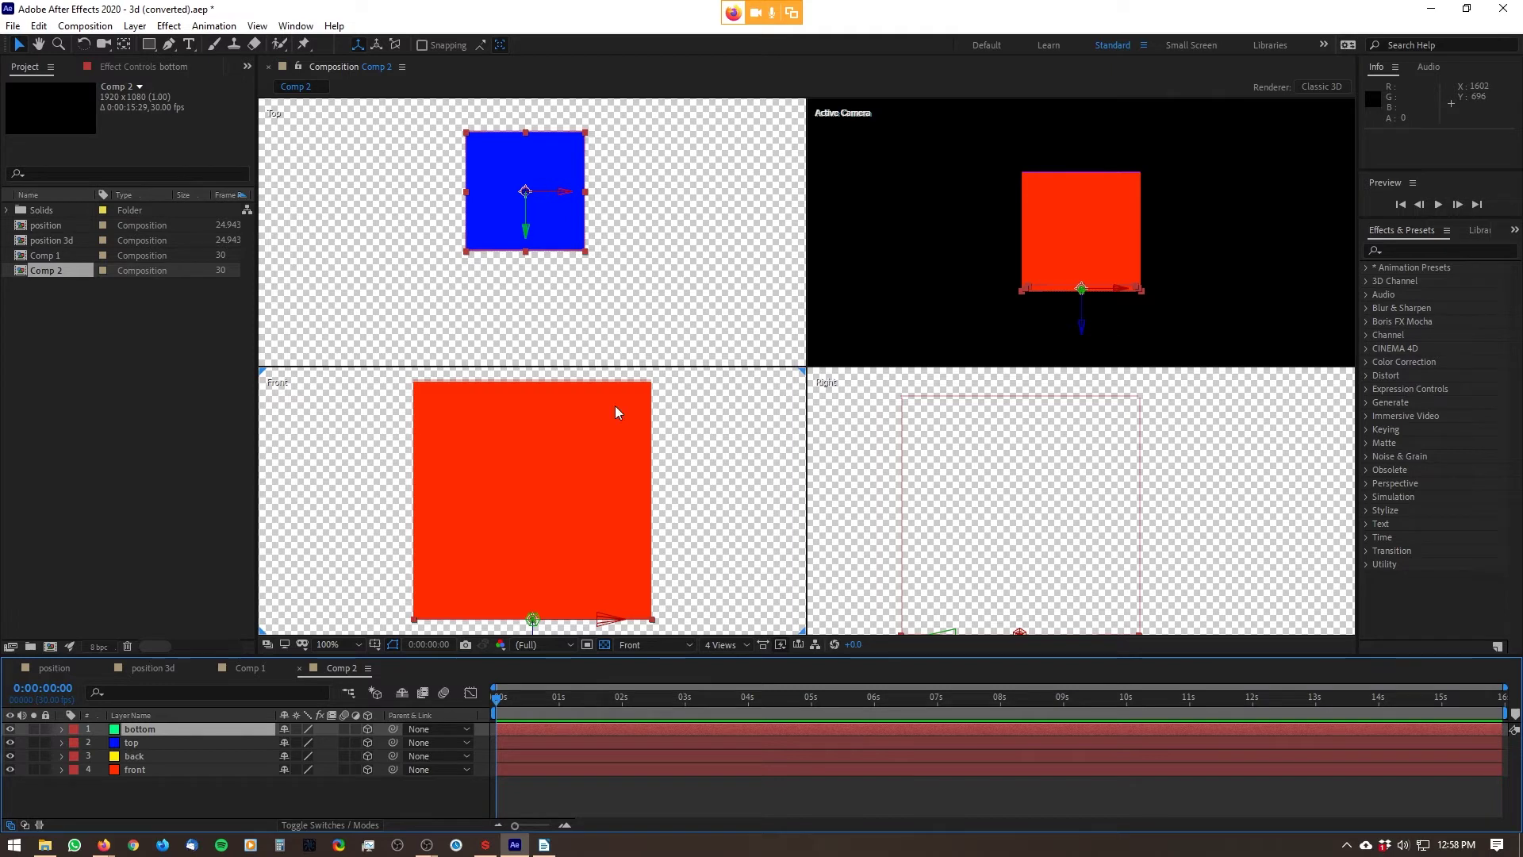
- Duplicate the "front" and "back" layers together to get two solids for the box's sides
left_click(163, 767)
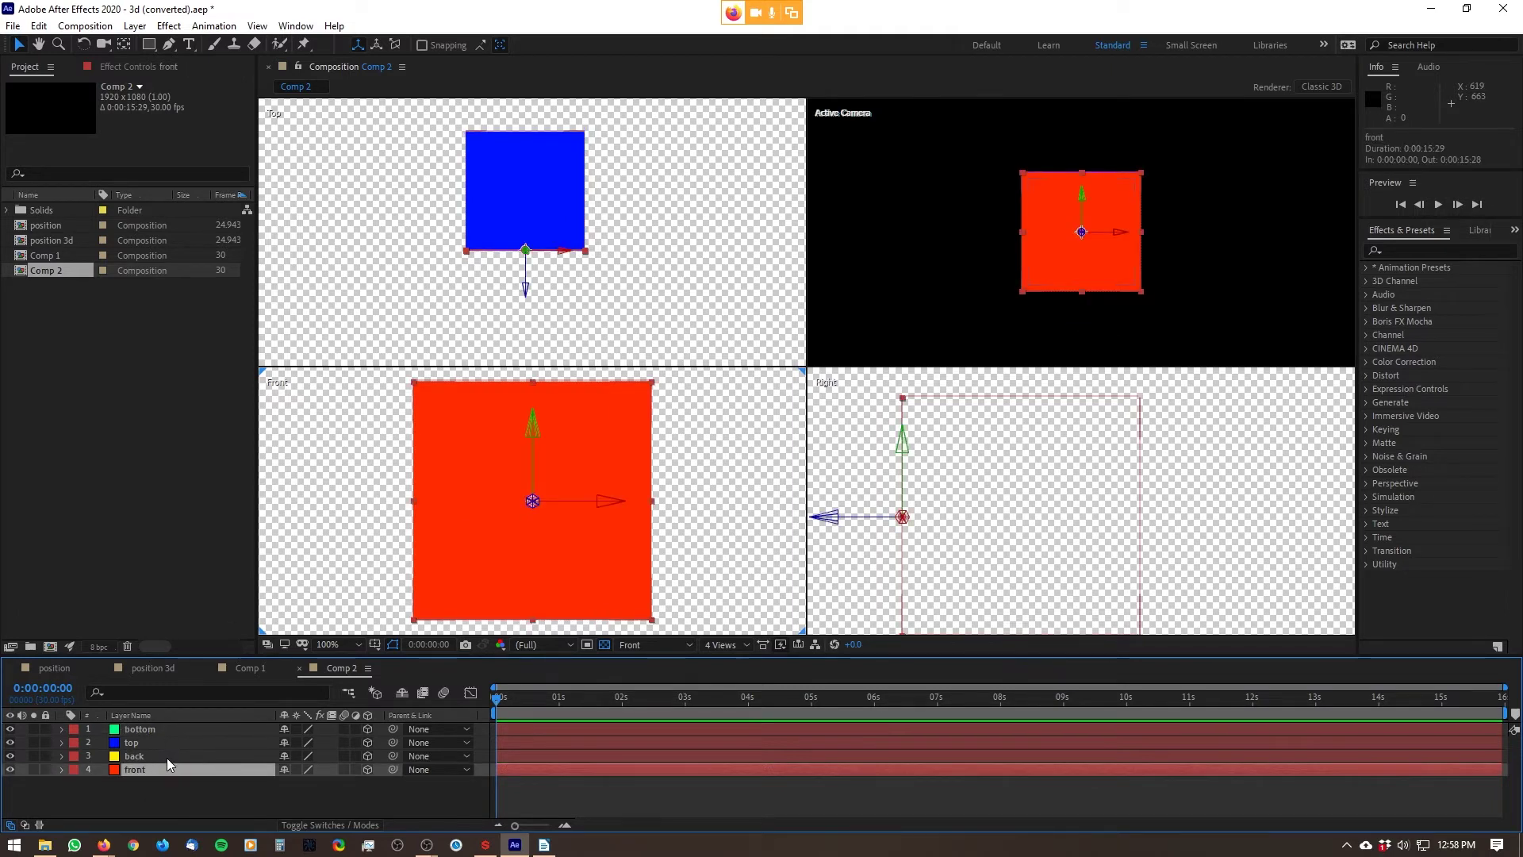
left_click(158, 756, "ctrl")
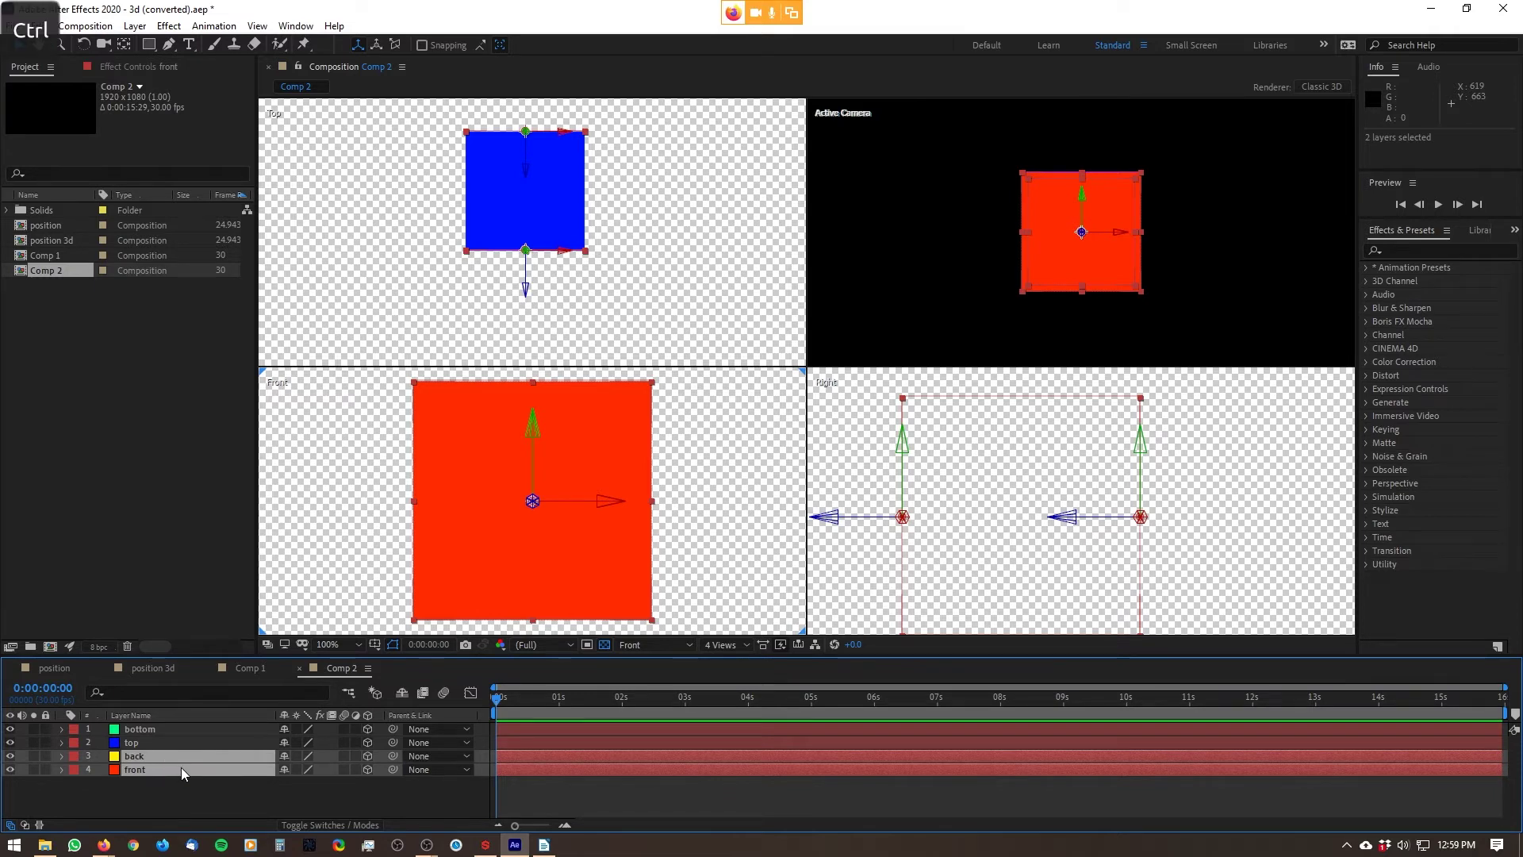
key("ctrl+d")
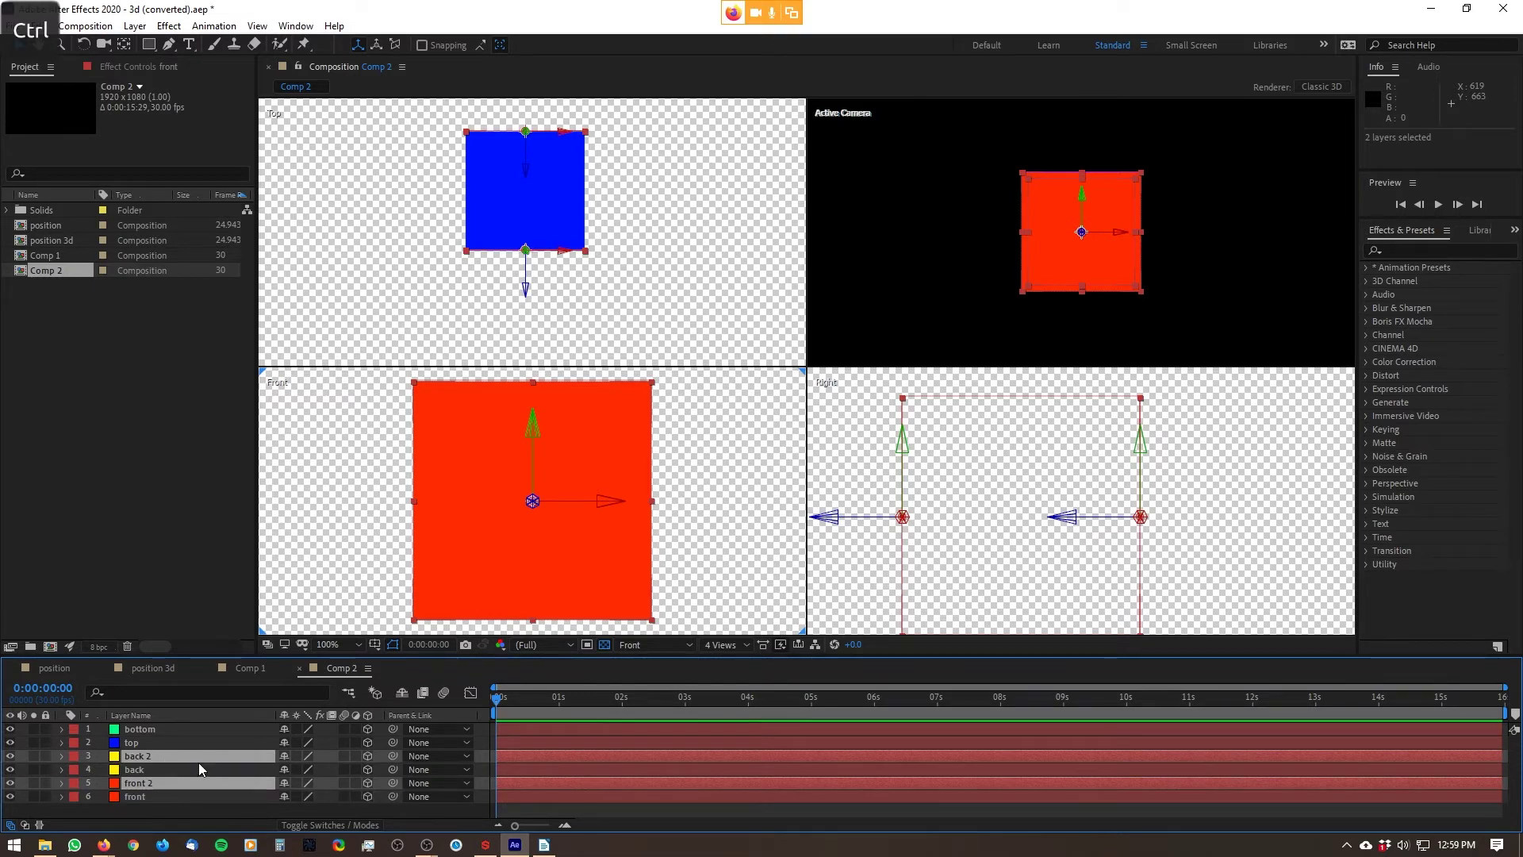
- Set the Y rotation of both duplicated layers, "back 2" and "front 2", to 90°
key("r")
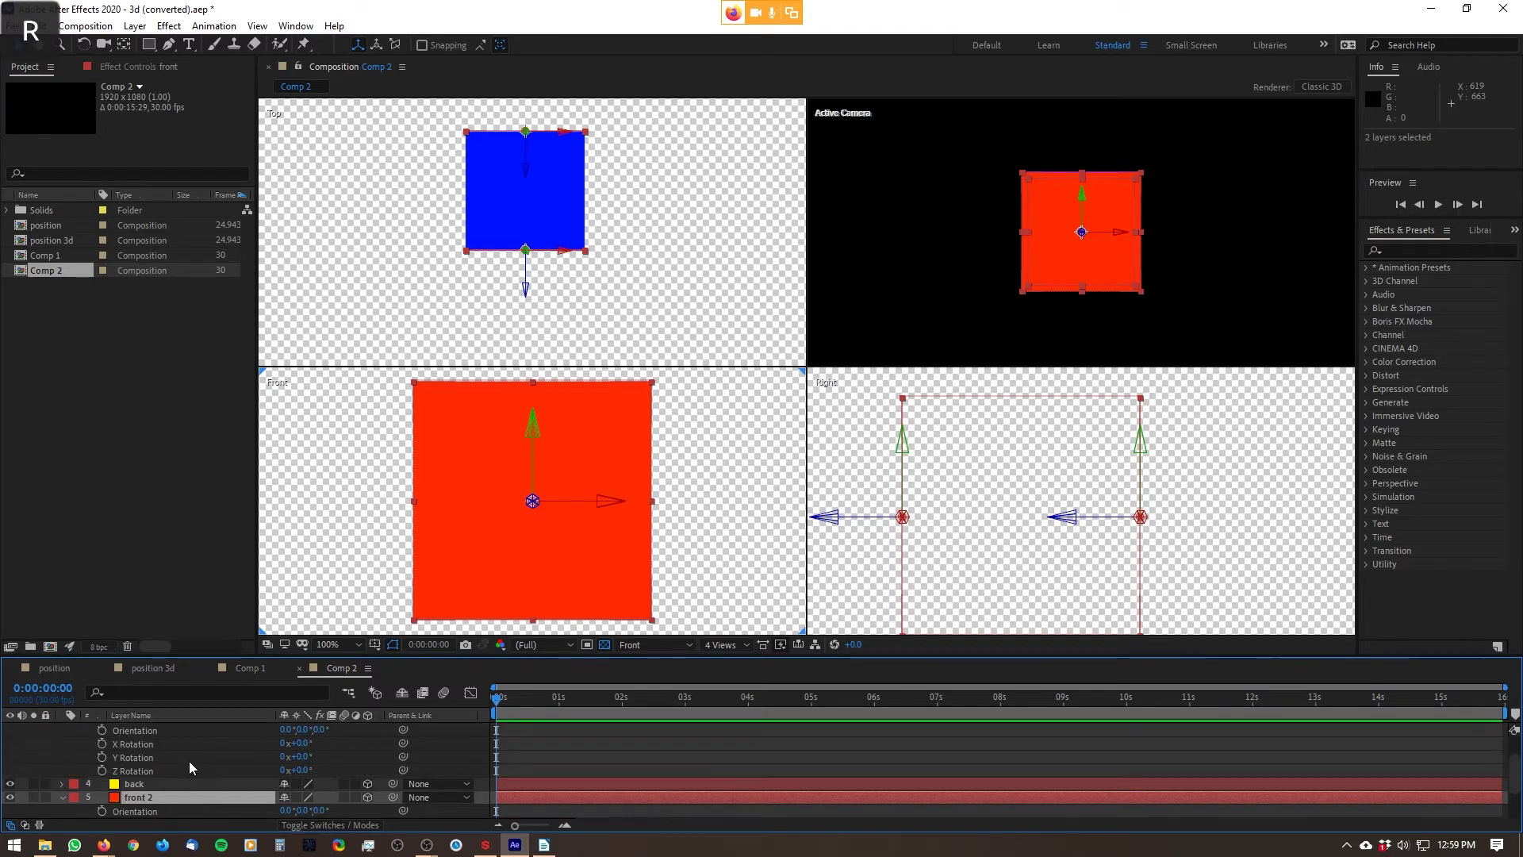
left_click_drag(232, 656, 260, 537)
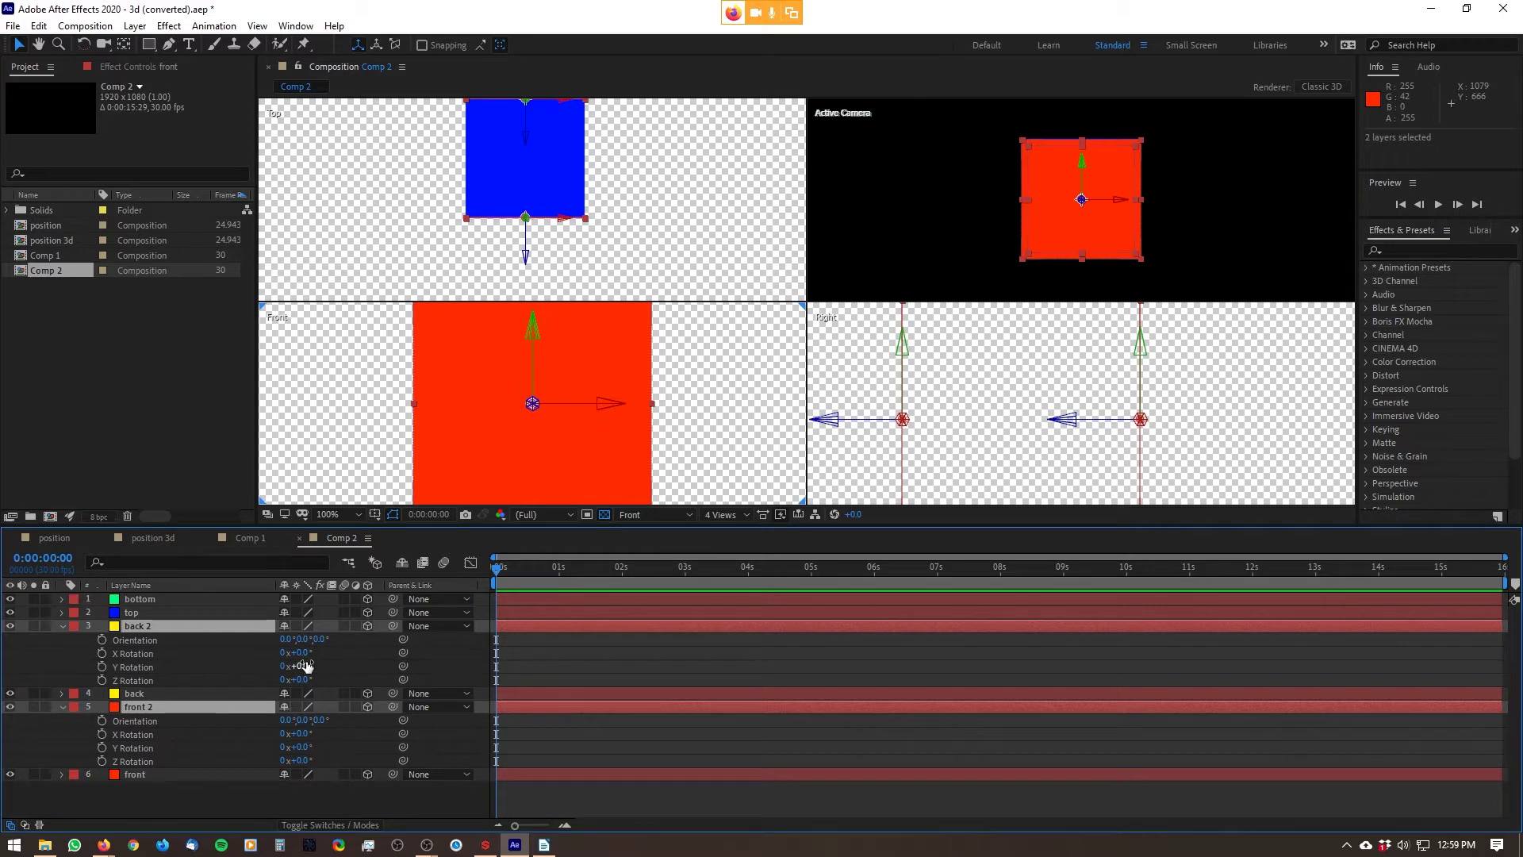
left_click_drag(307, 666, 388, 671)
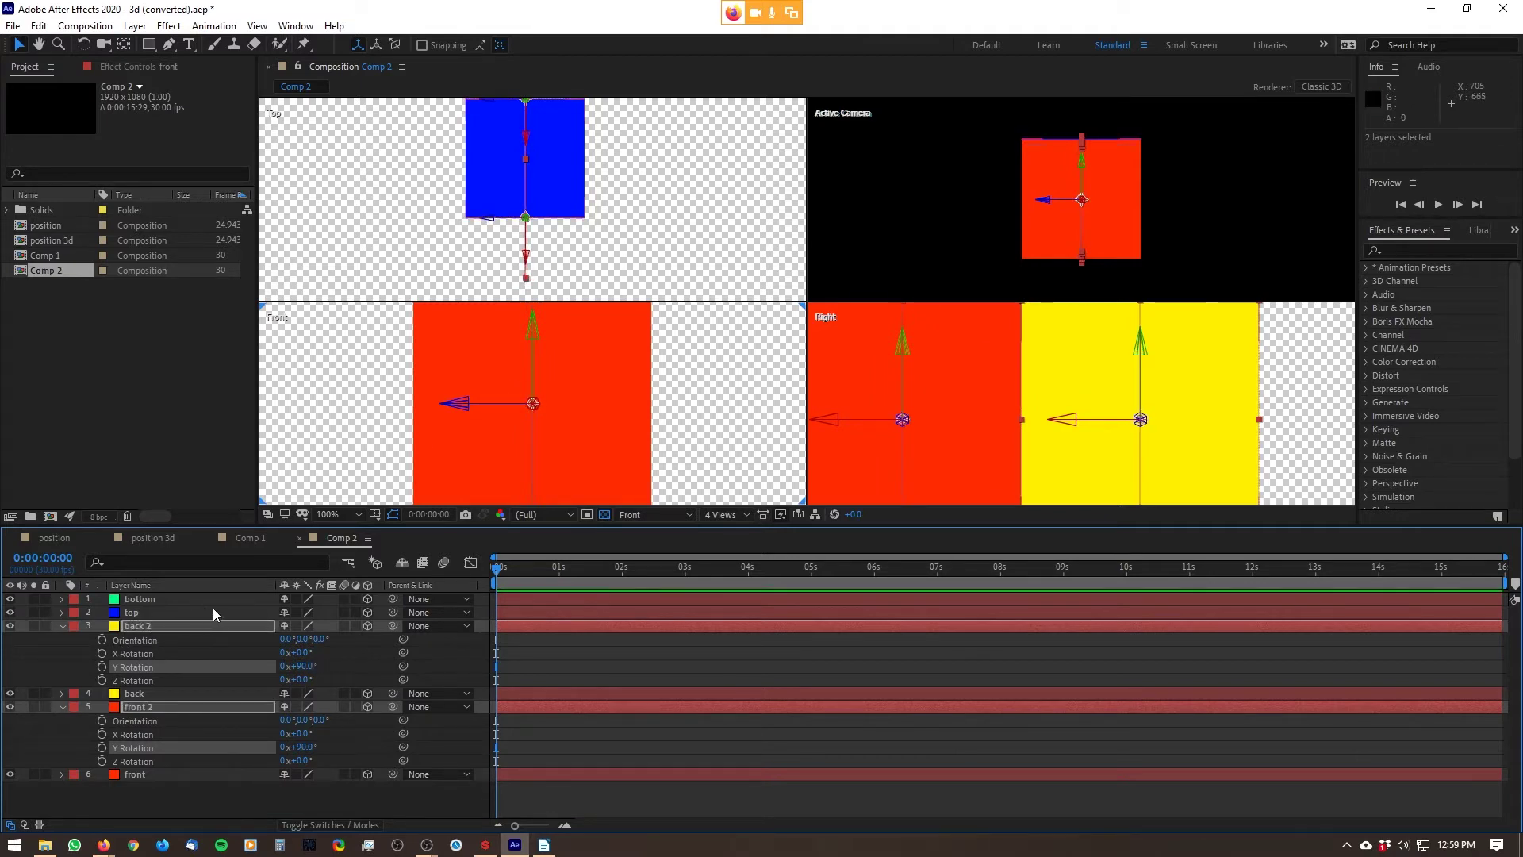
- Set the Z position of the two rotated copies to 0
key("p")
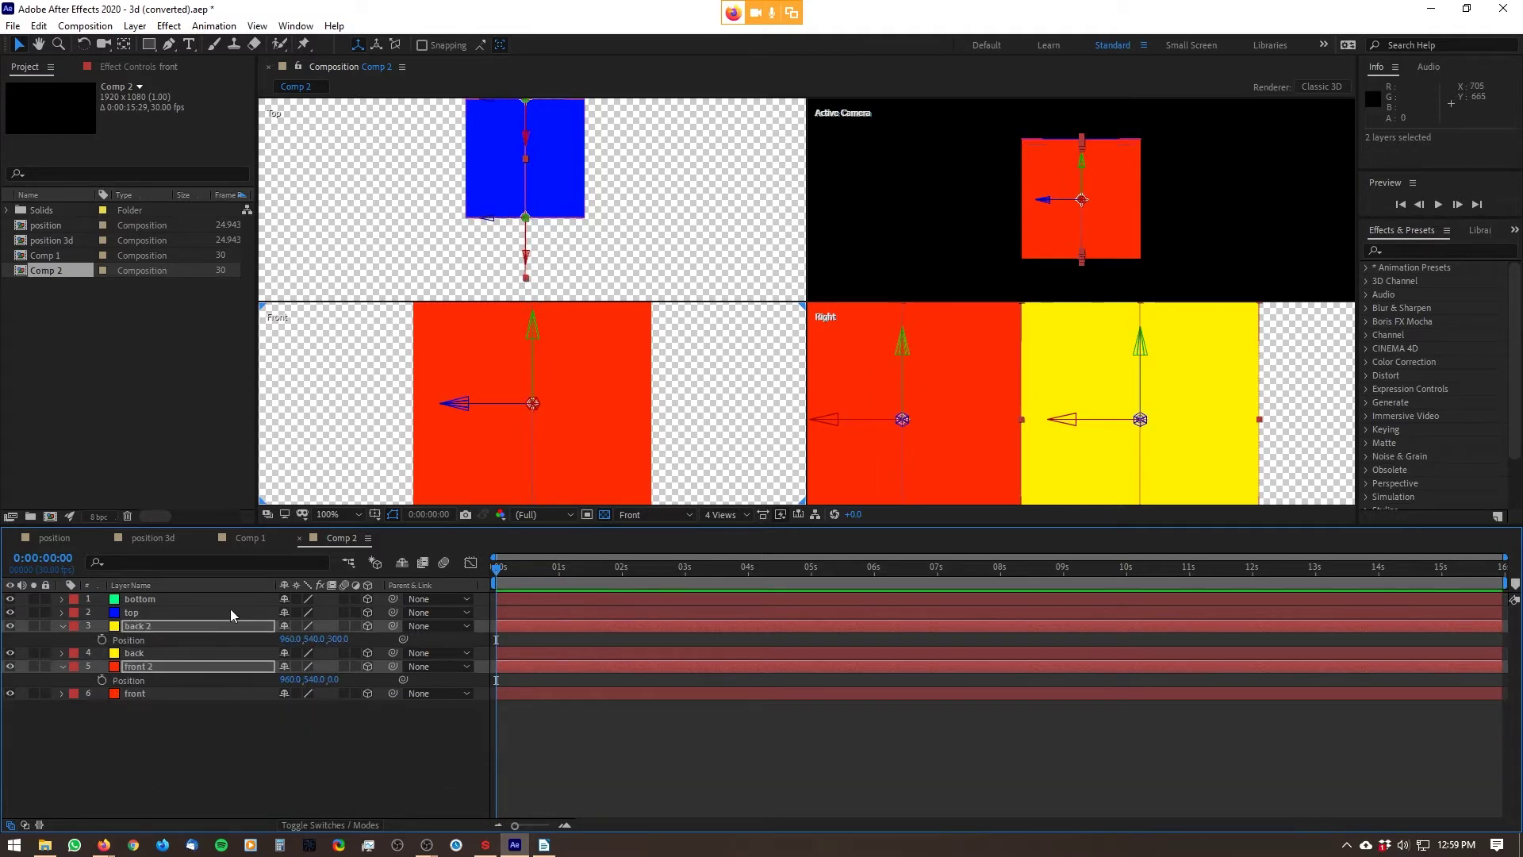
left_click(338, 639)
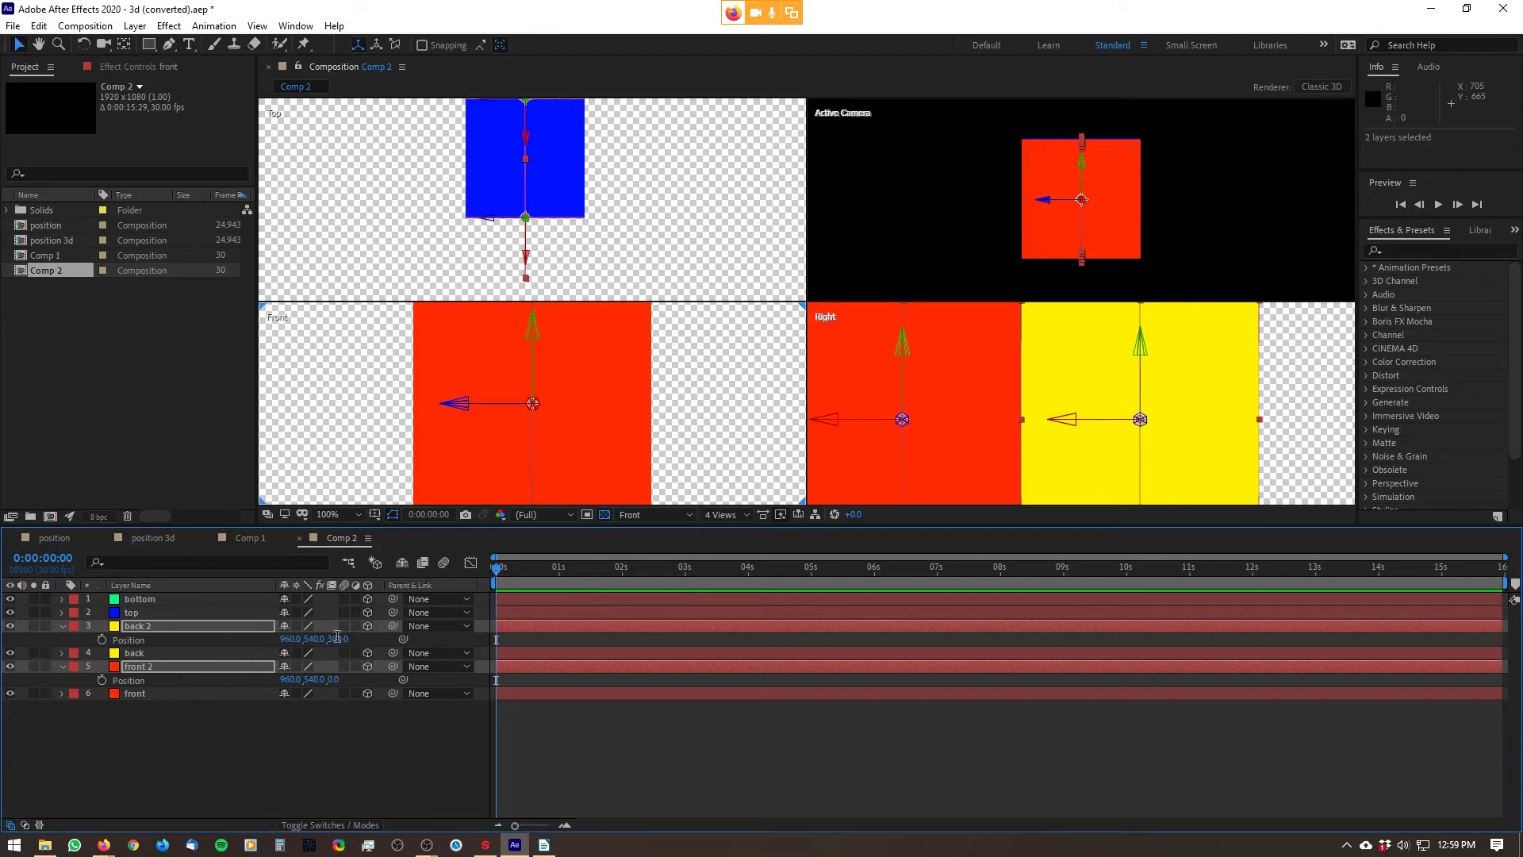
type("0")
left_click(335, 731)
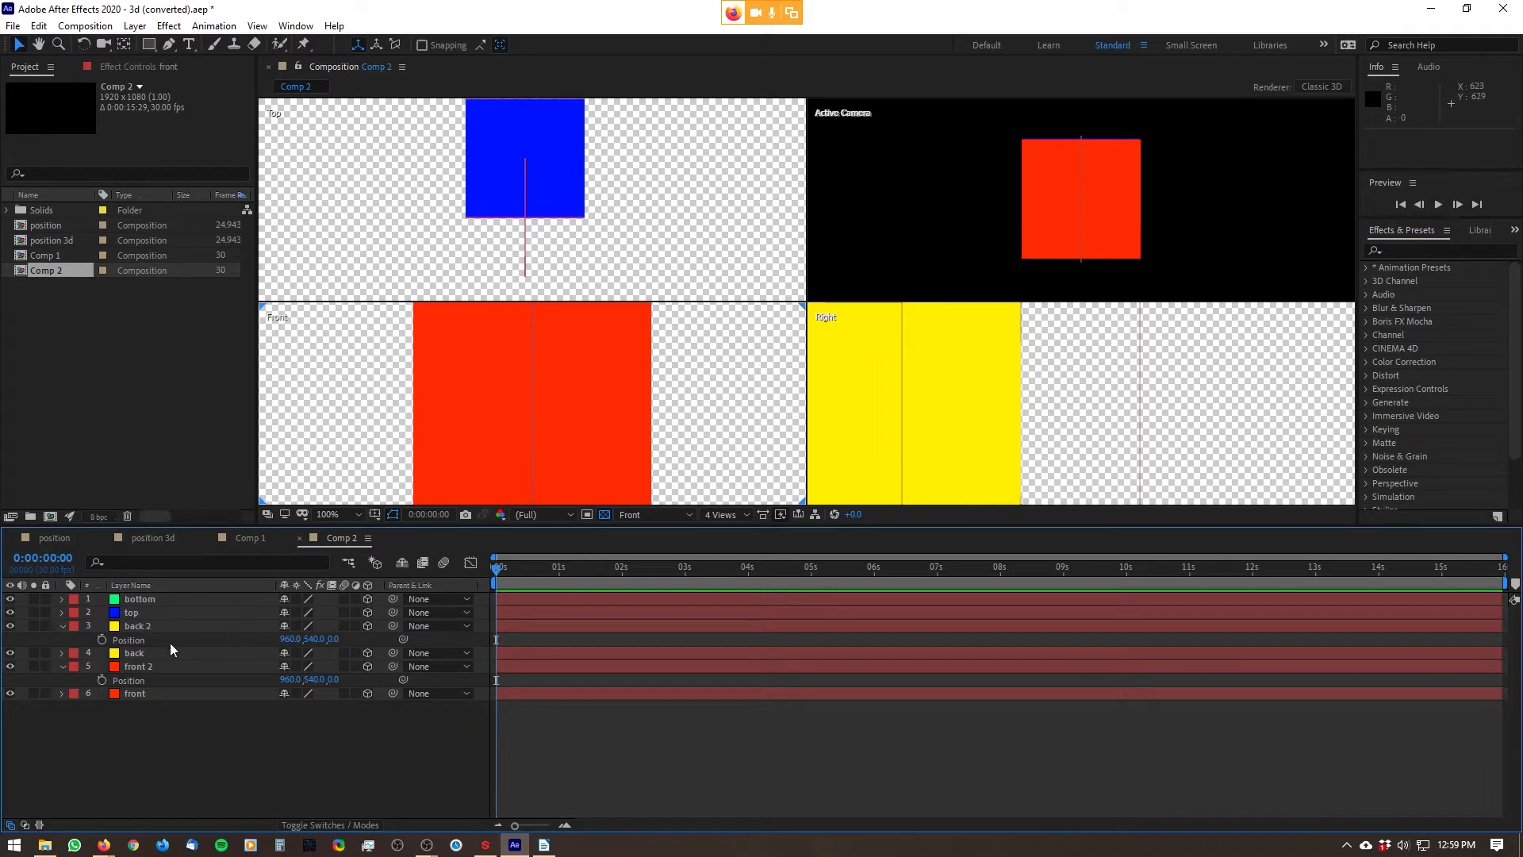
- Move the "back 2" solid in depth to 960, 540, 154 so that it lines up with the top solid's depth
left_click(149, 626)
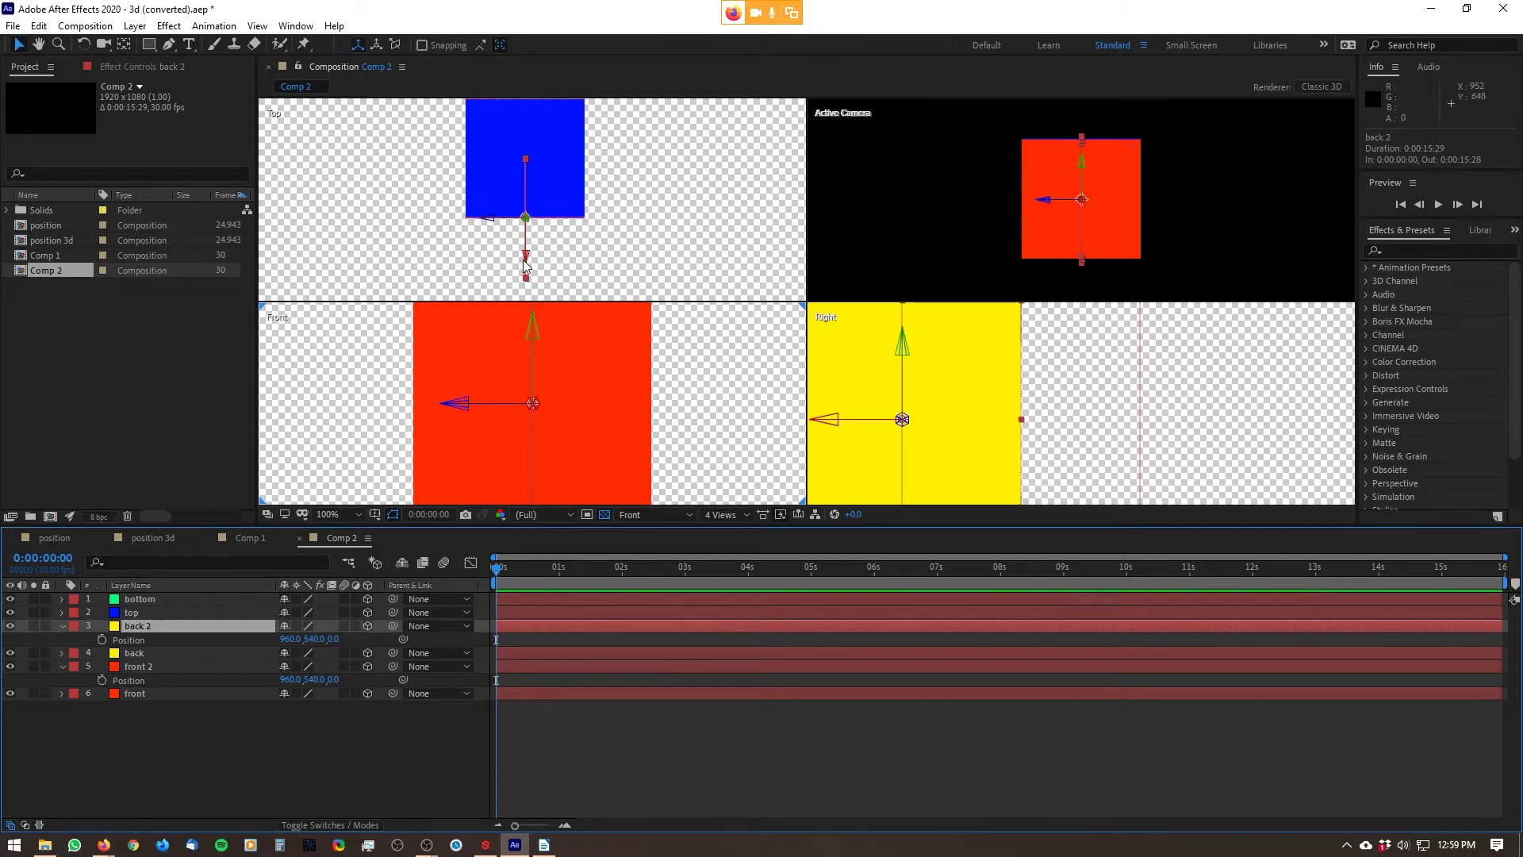
left_click_drag(527, 256, 539, 197)
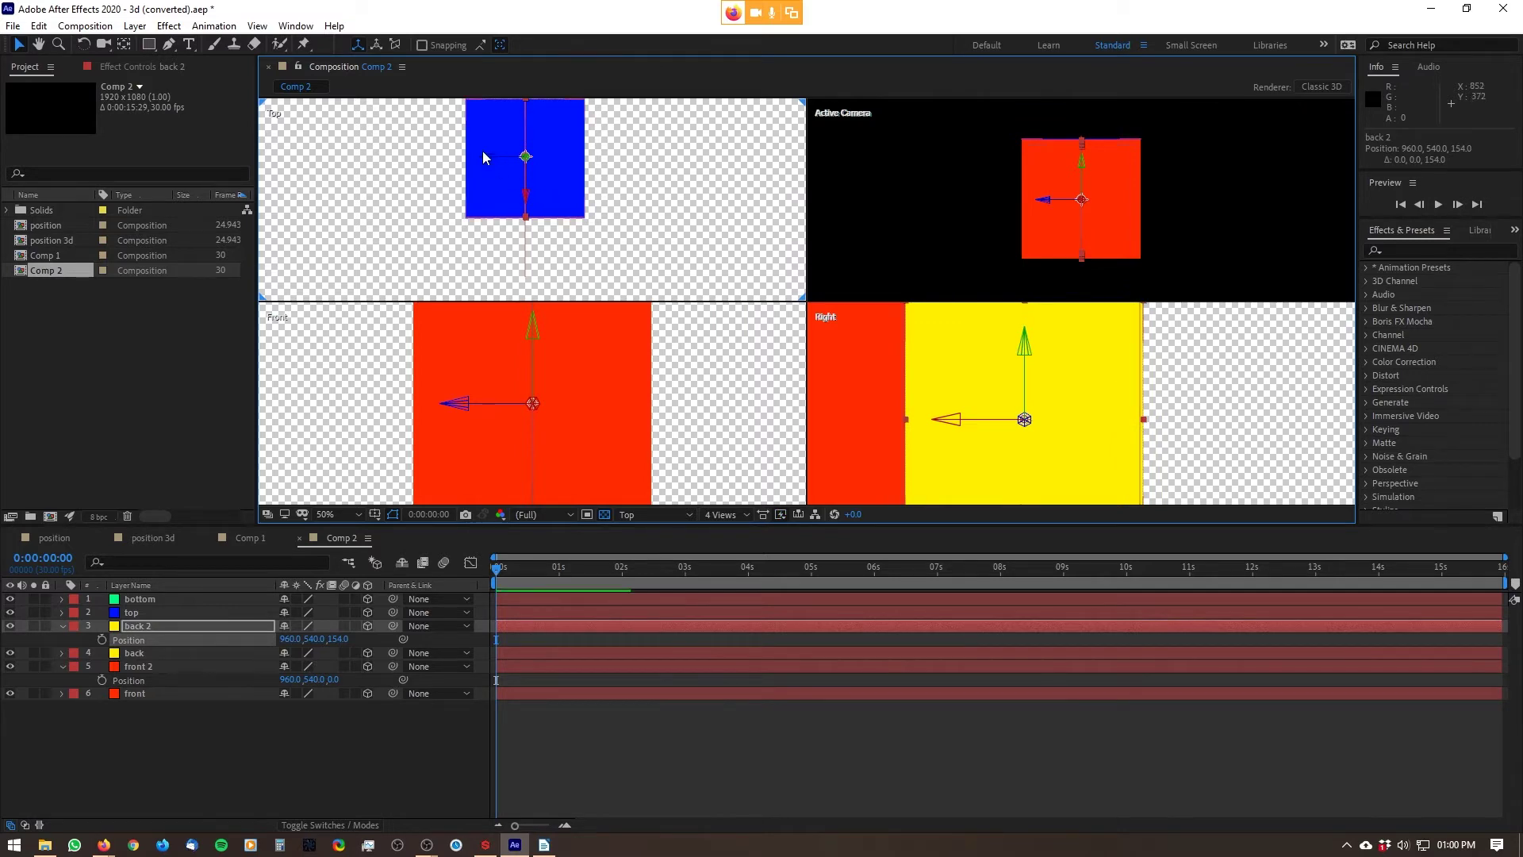
left_click_drag(491, 154, 474, 163)
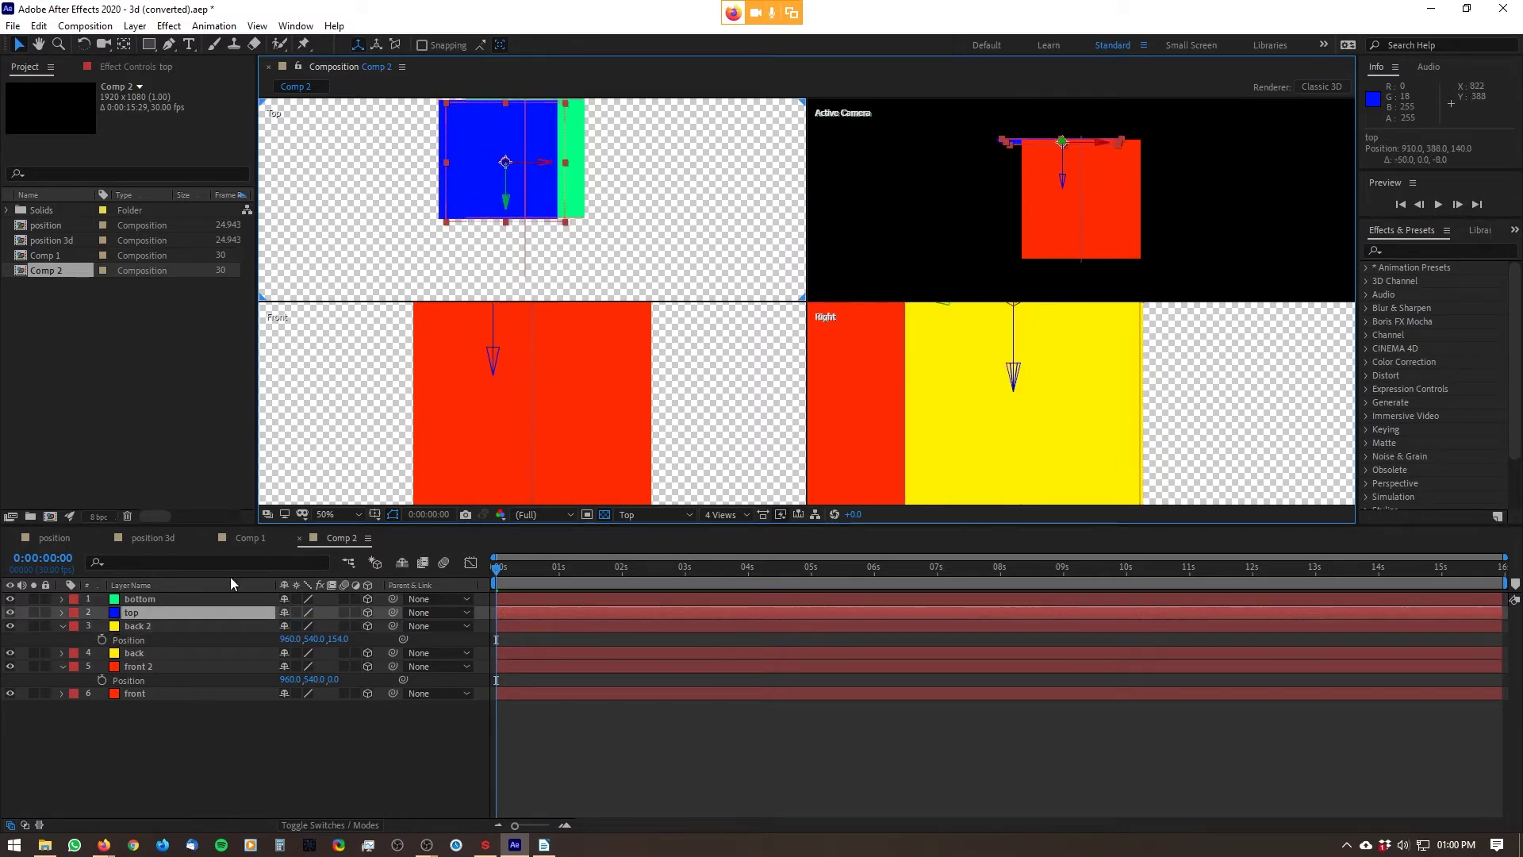
key("ctrl+z")
left_click(200, 626)
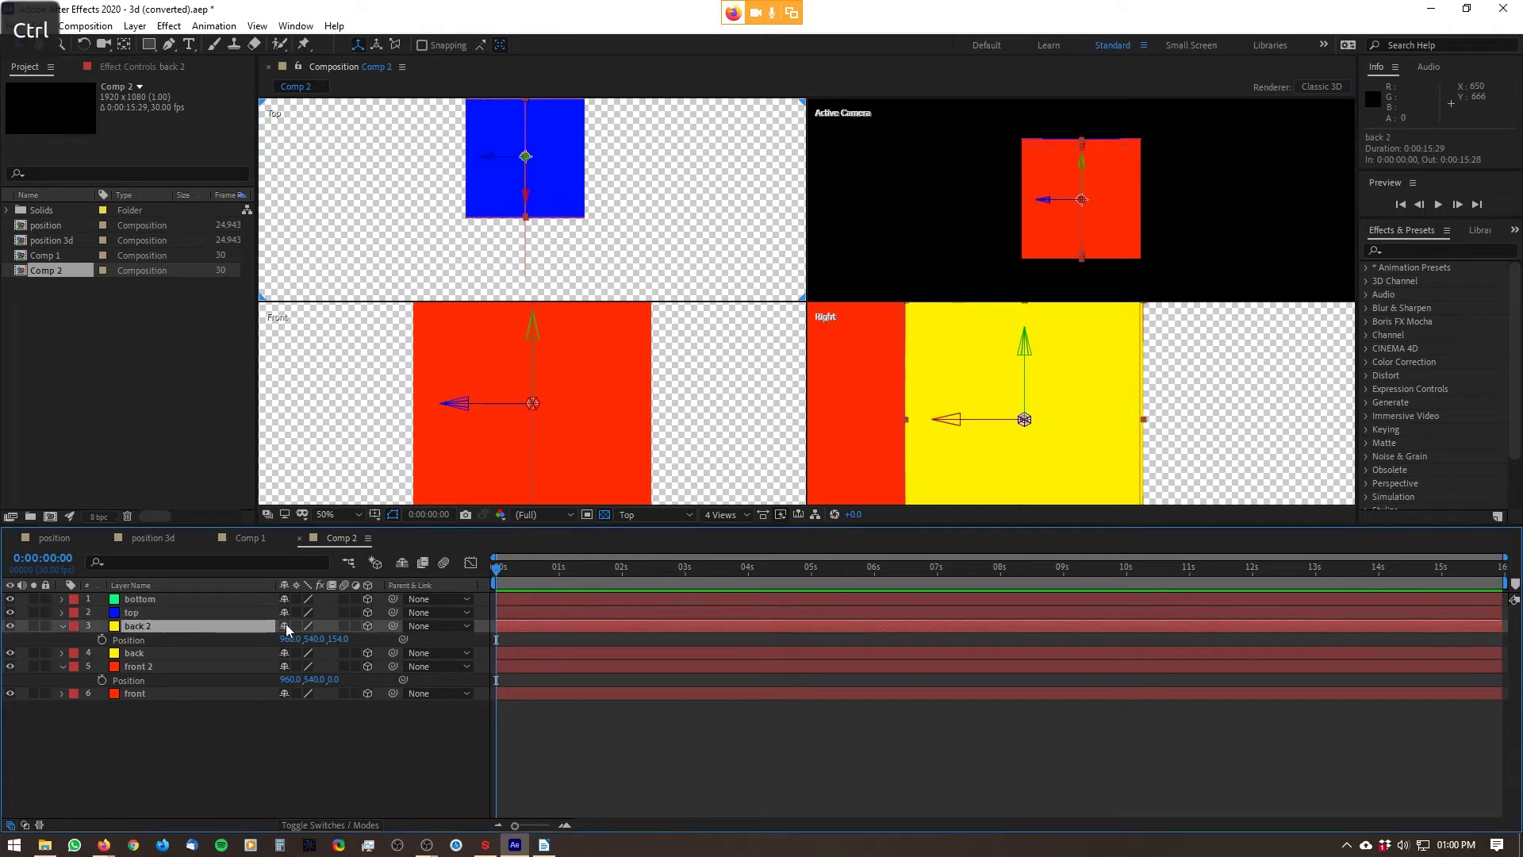
- Position the "back 2" solid at 809, 540, 154 and the "front 2" solid at 1110, 540, 150 to form the box's opposite sides
left_click_drag(287, 639, 159, 625)
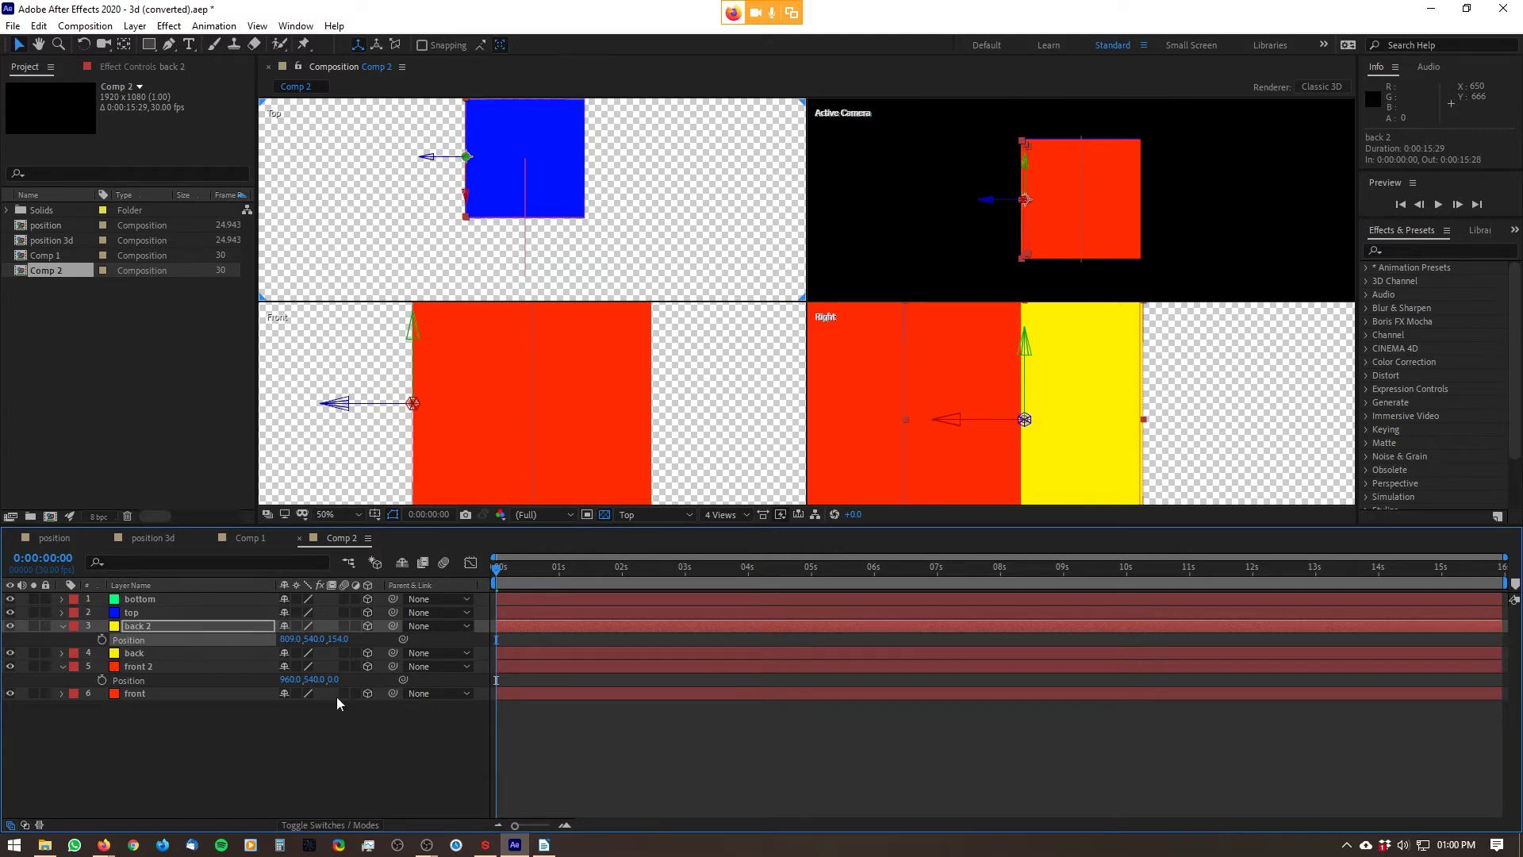
left_click(159, 670)
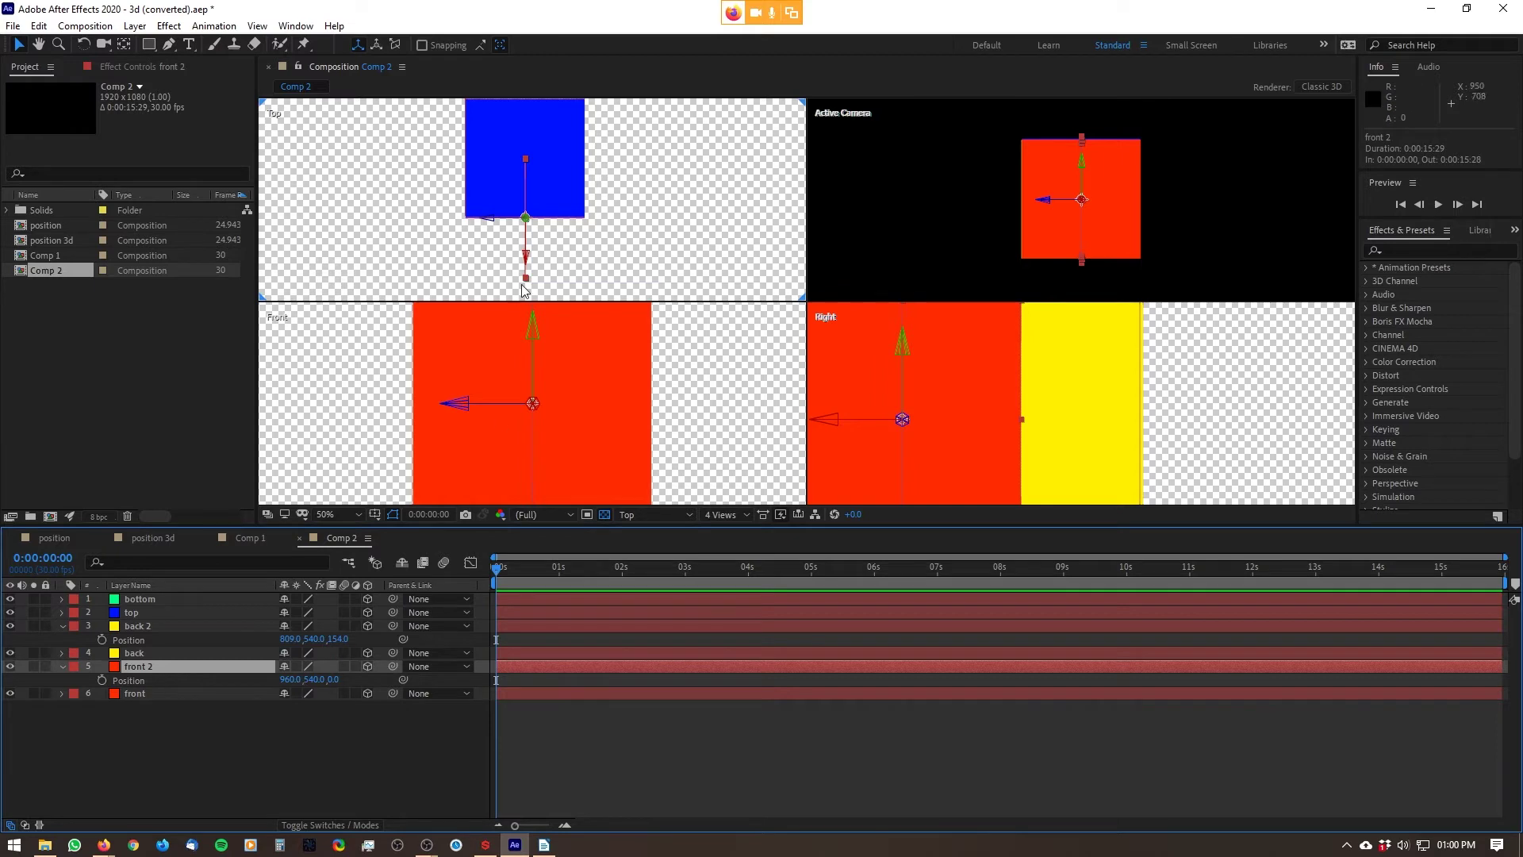
left_click(290, 680)
type("+150")
key("Return")
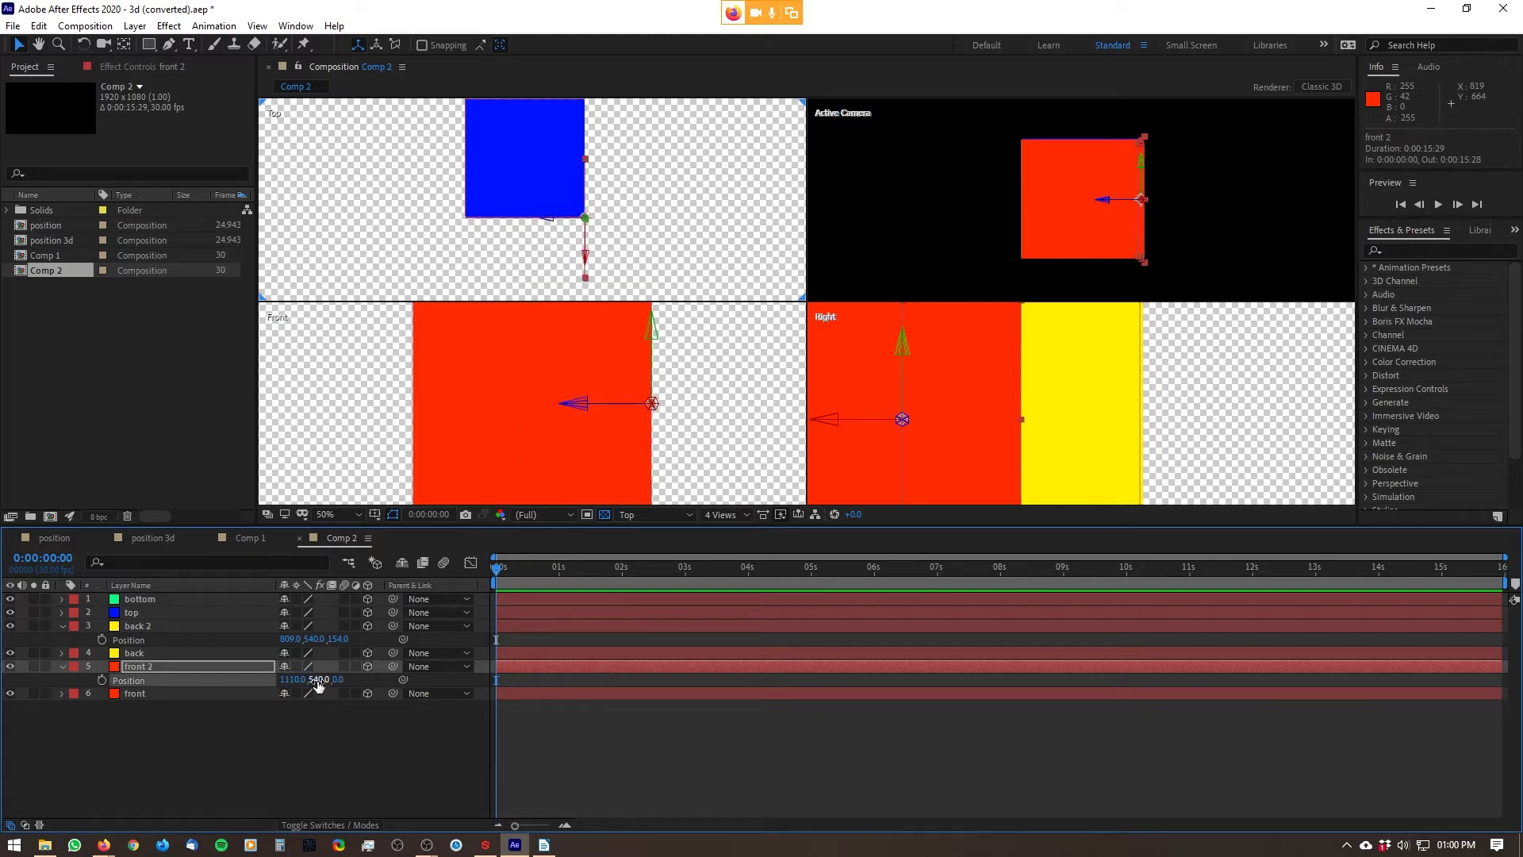
left_click(338, 679)
type("+150")
key("Return")
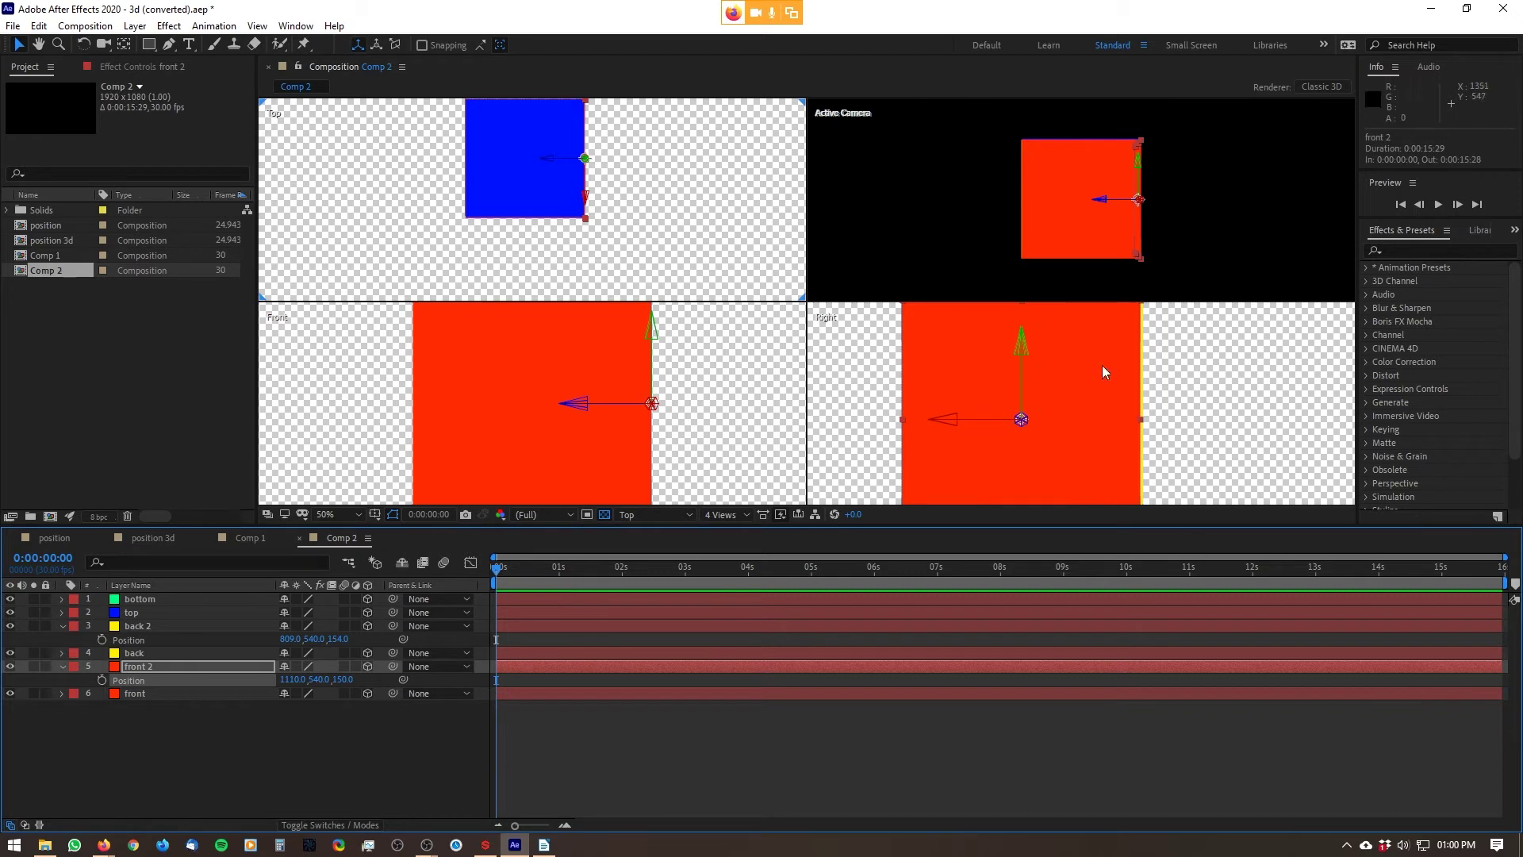
- Rename the "front 2" layer "right" and change its solid color to magenta
key("Return")
type("right")
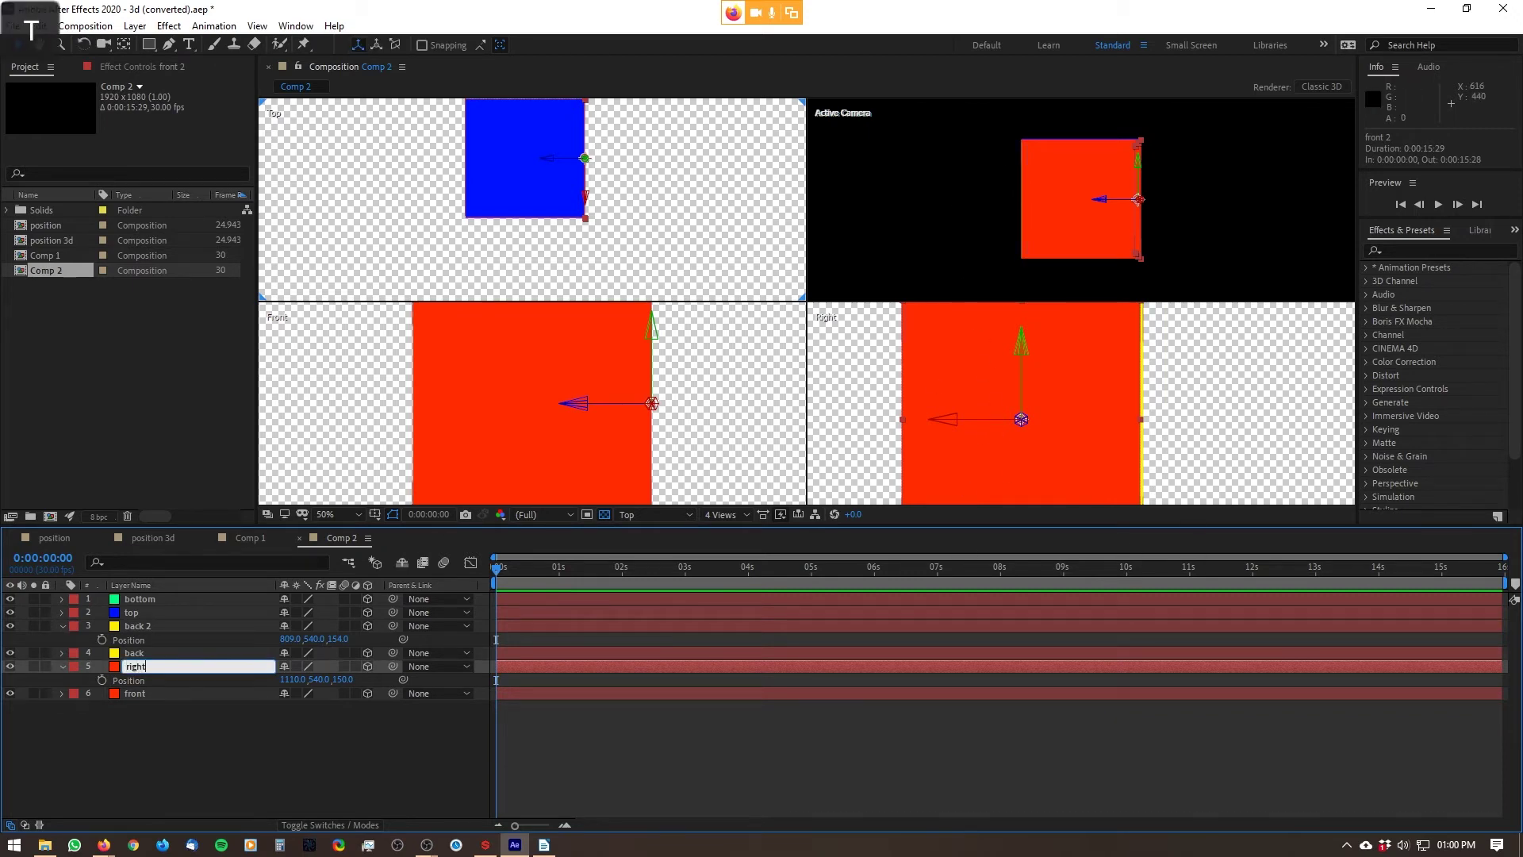
key("Return")
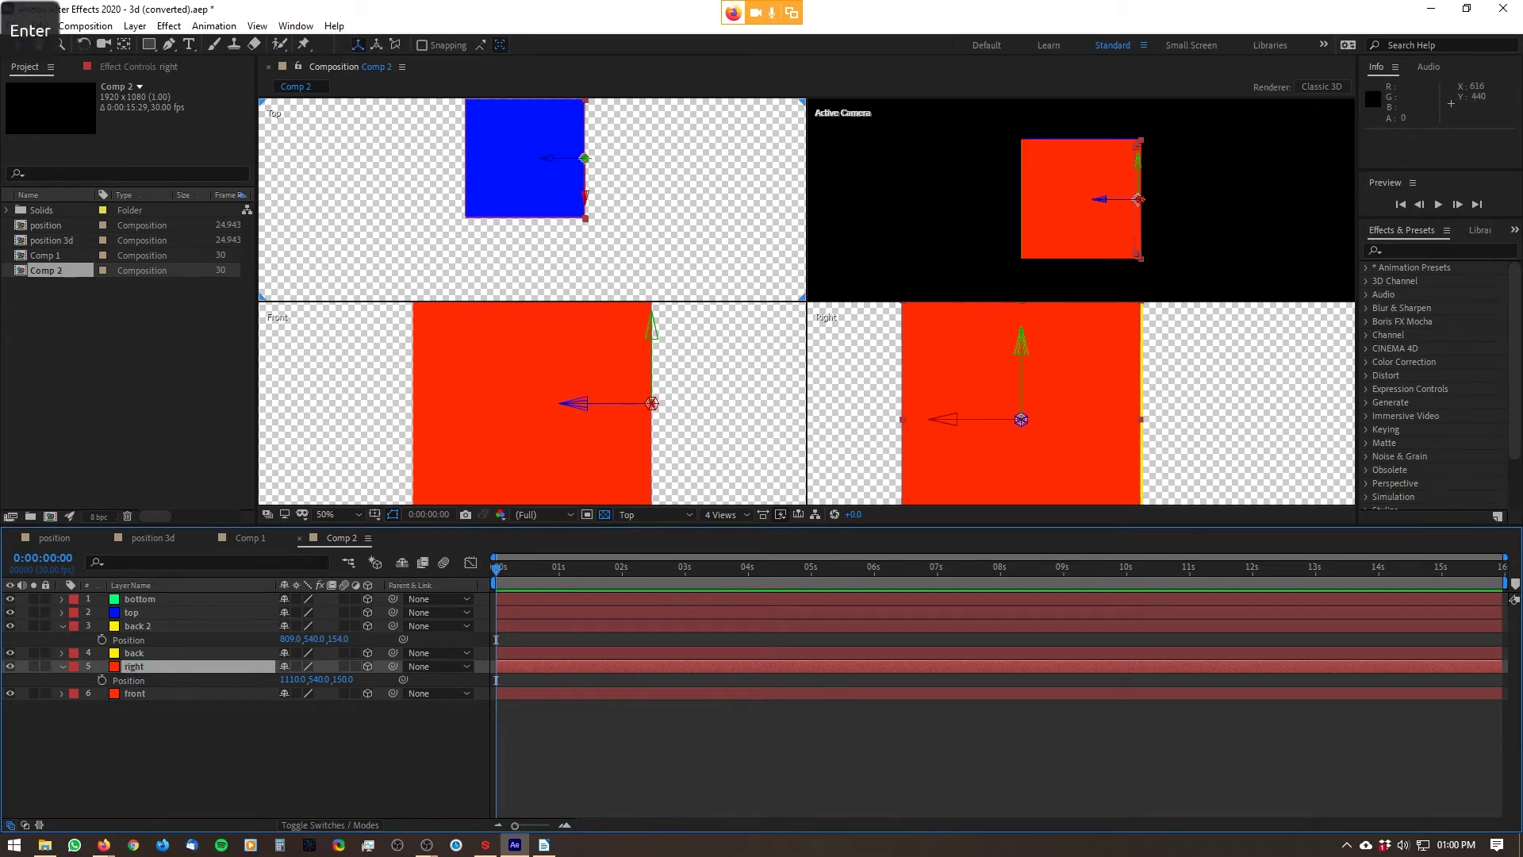
left_click(138, 26)
left_click(176, 61)
left_click(1011, 534)
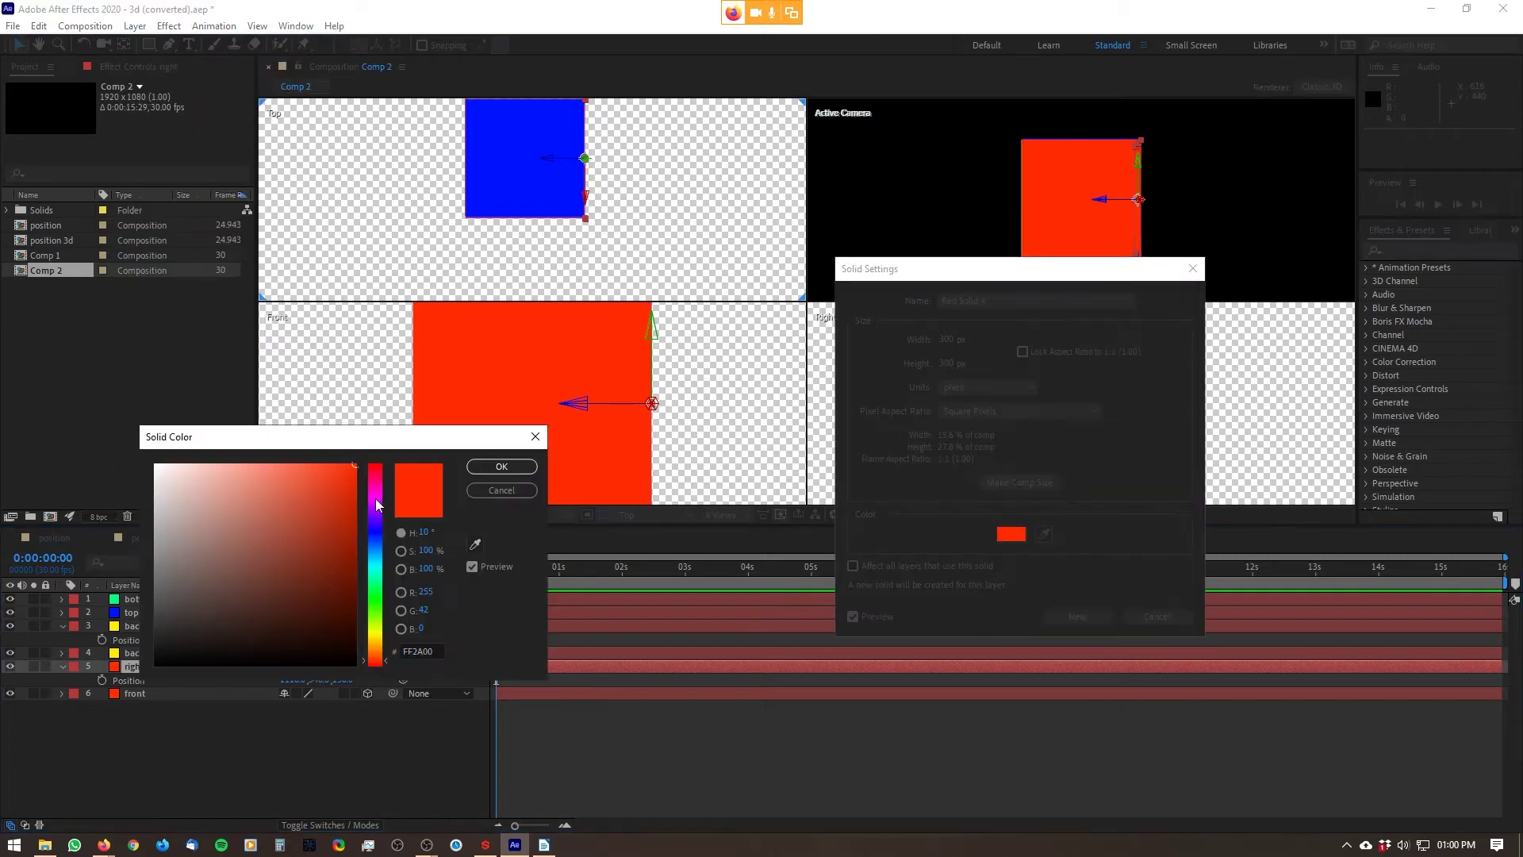
- Rename the "back 2" layer "left"
left_click(159, 625)
key("Return")
type("left")
key("Return")
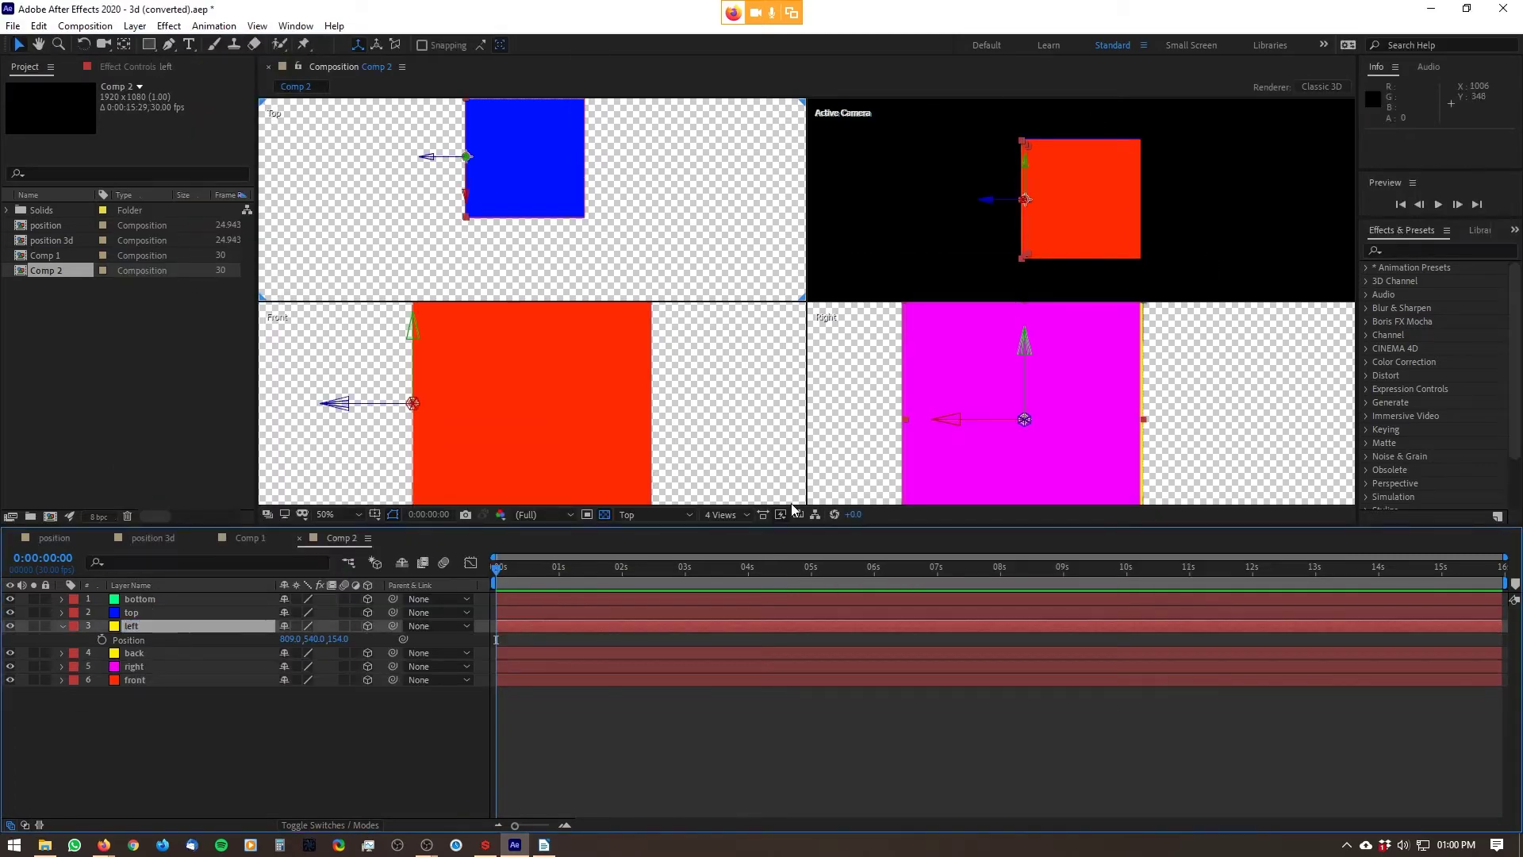
- Change the "left" layer's solid color to green, applying it as a new 300 × 300 px solid for this layer only
right_click(243, 626)
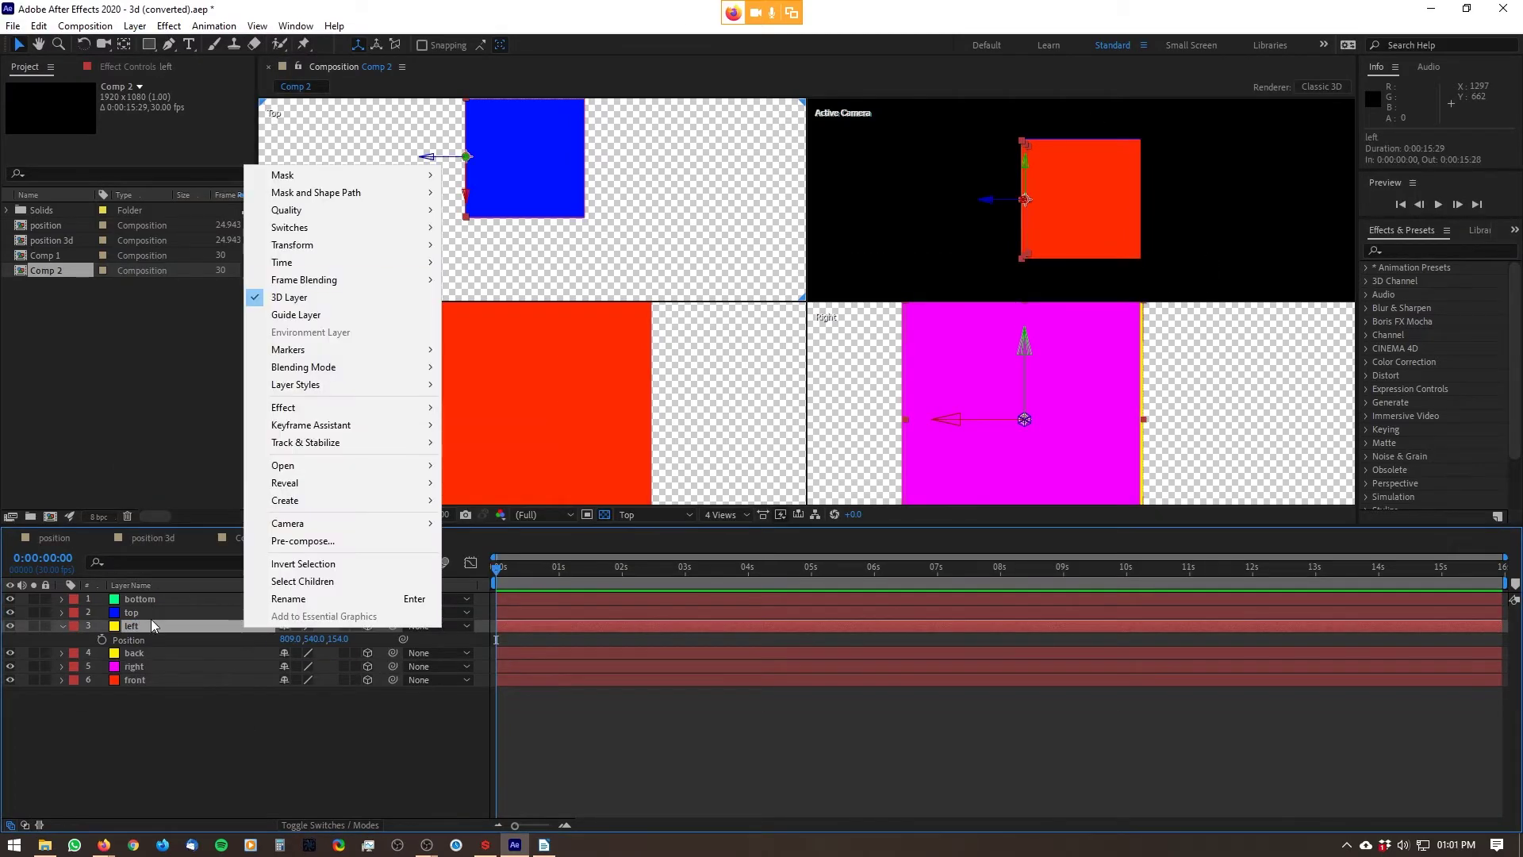
left_click(138, 27)
left_click(176, 61)
left_click(1014, 534)
left_click(377, 601)
left_click(501, 465)
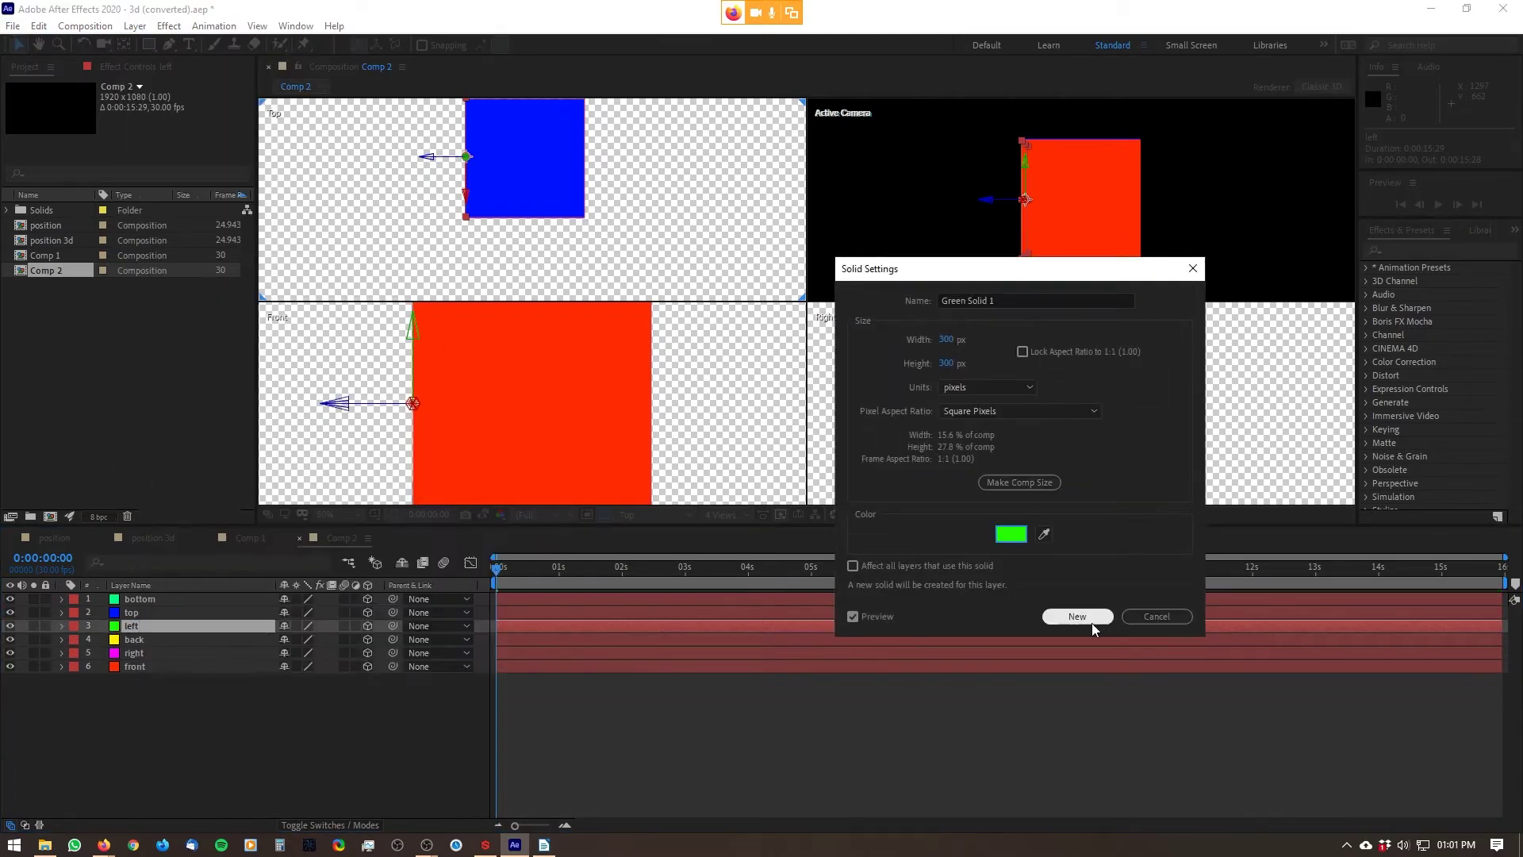
left_click(1077, 616)
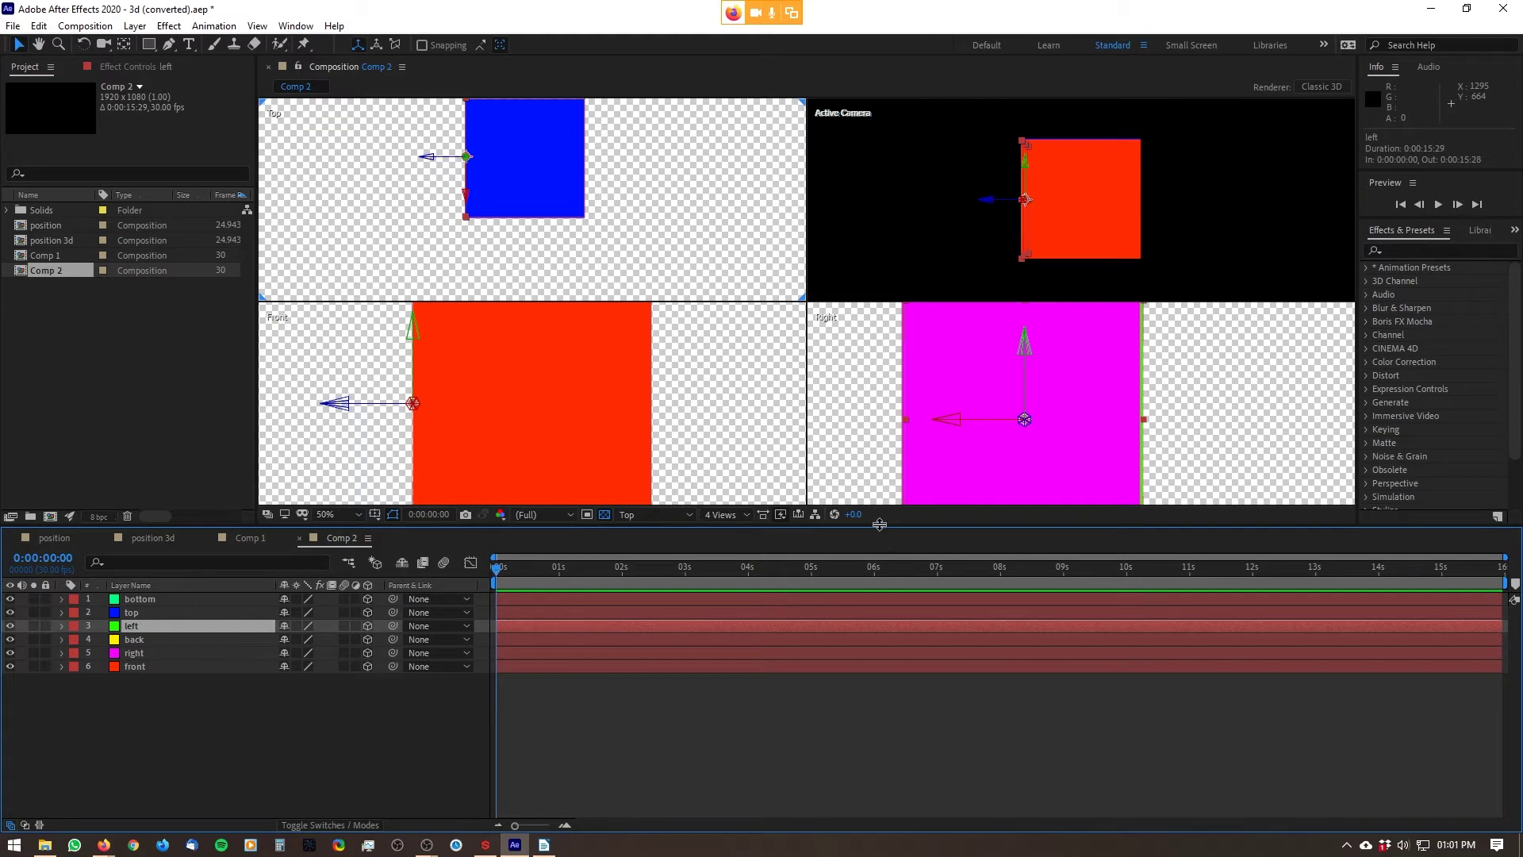
- Add a two-node camera named Camera 1 to the composition, keeping the offered Custom preset and 22 mm zoom
left_click_drag(880, 525, 910, 653)
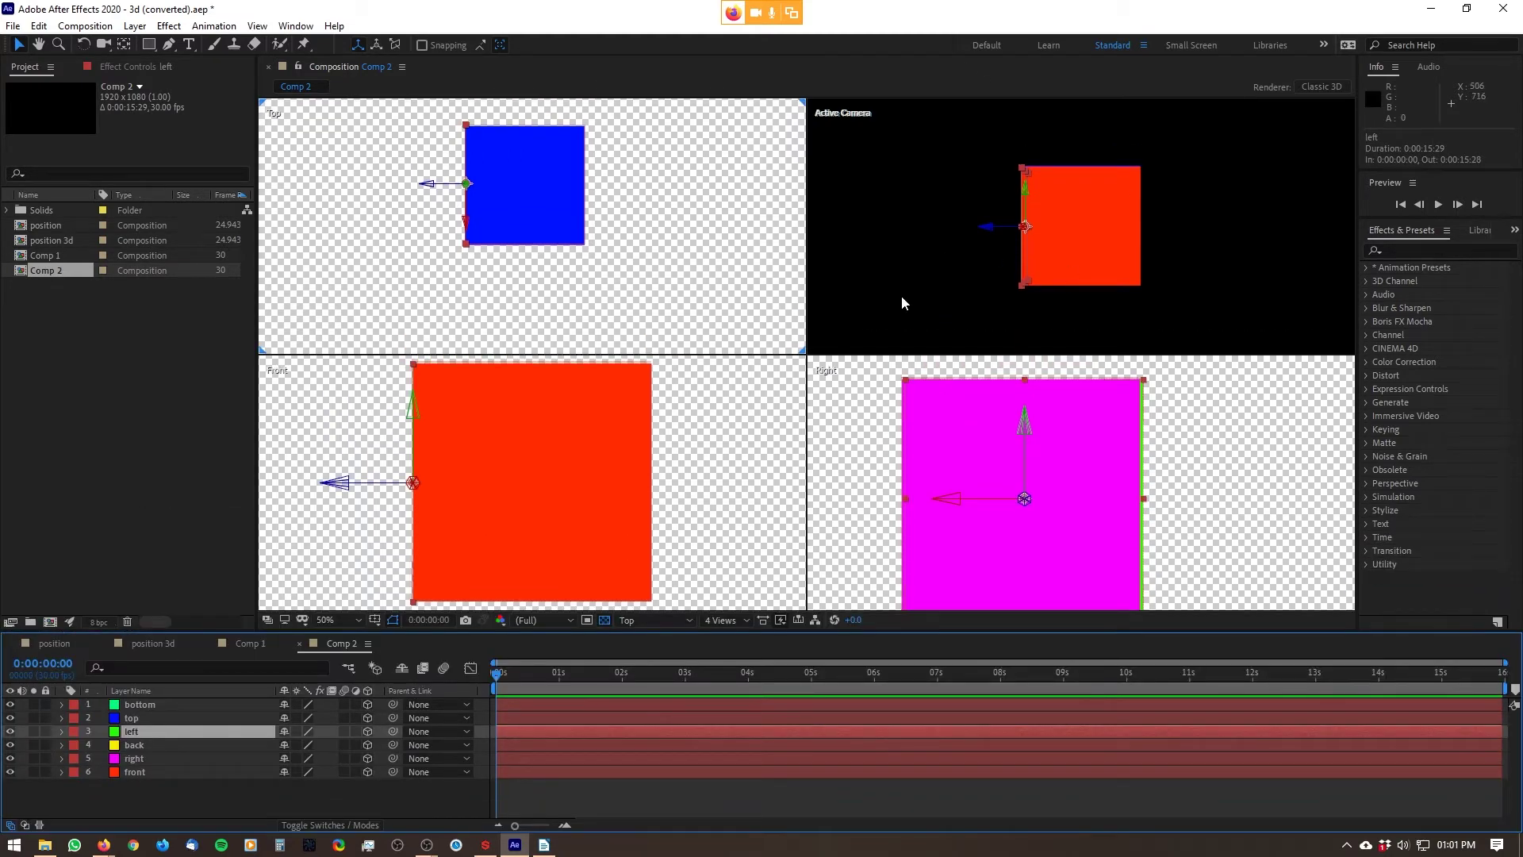
left_click(890, 237)
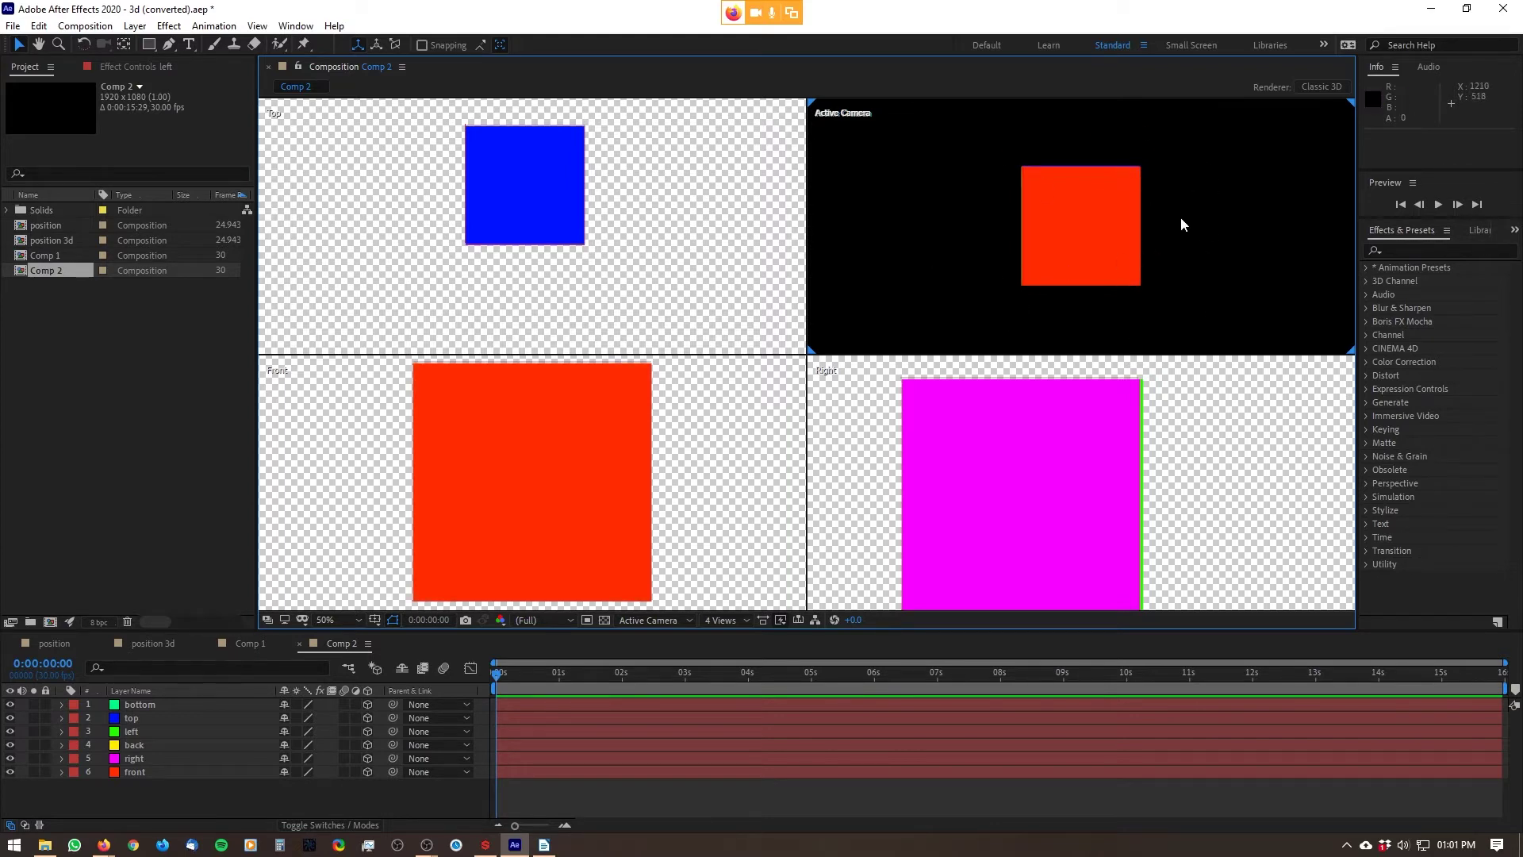
key("w")
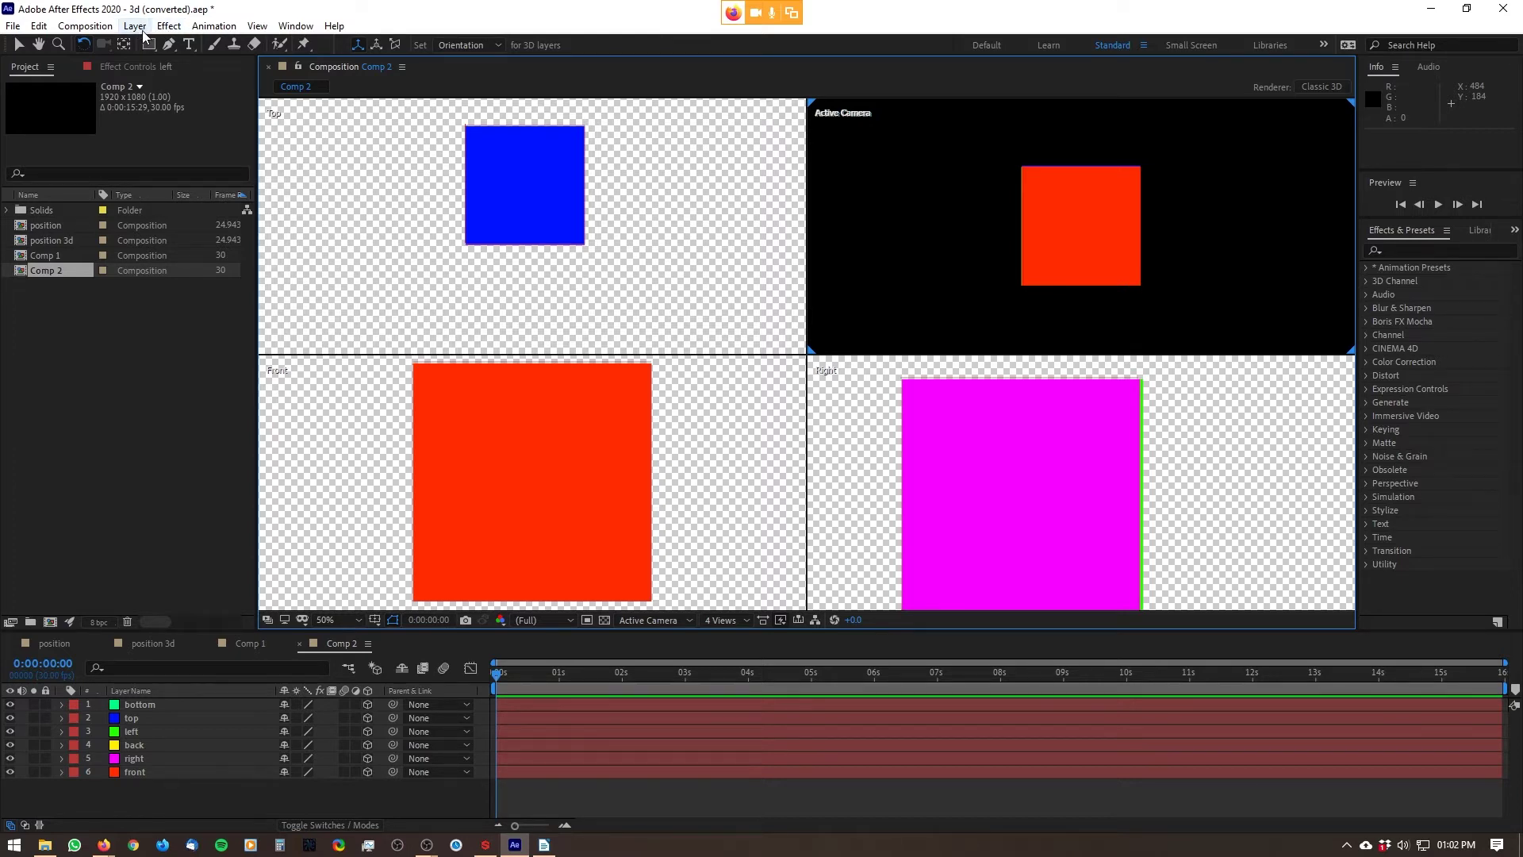
left_click(137, 26)
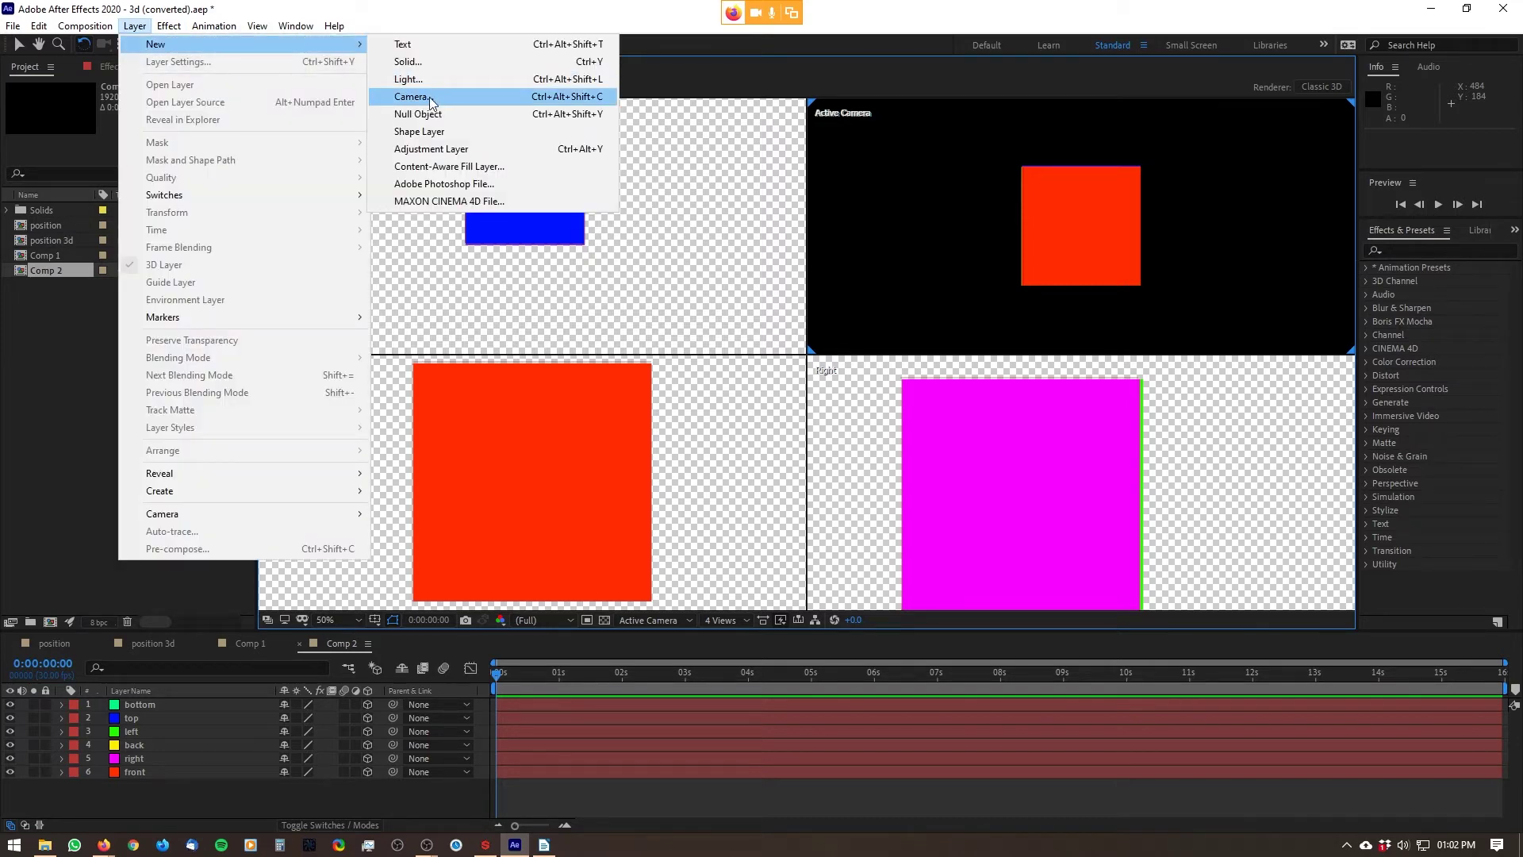
left_click(430, 99)
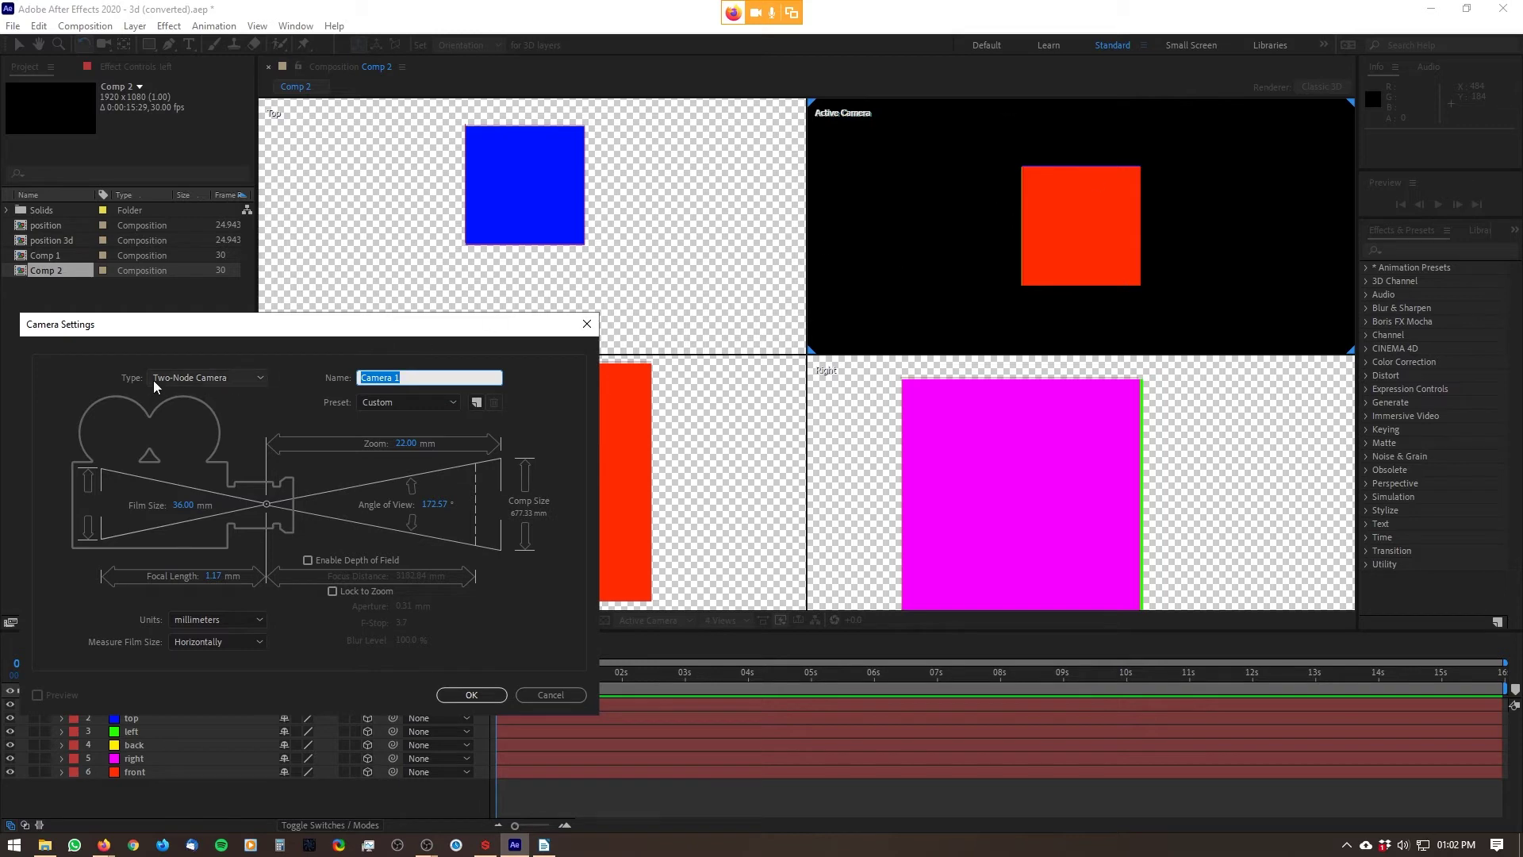
left_click(484, 694)
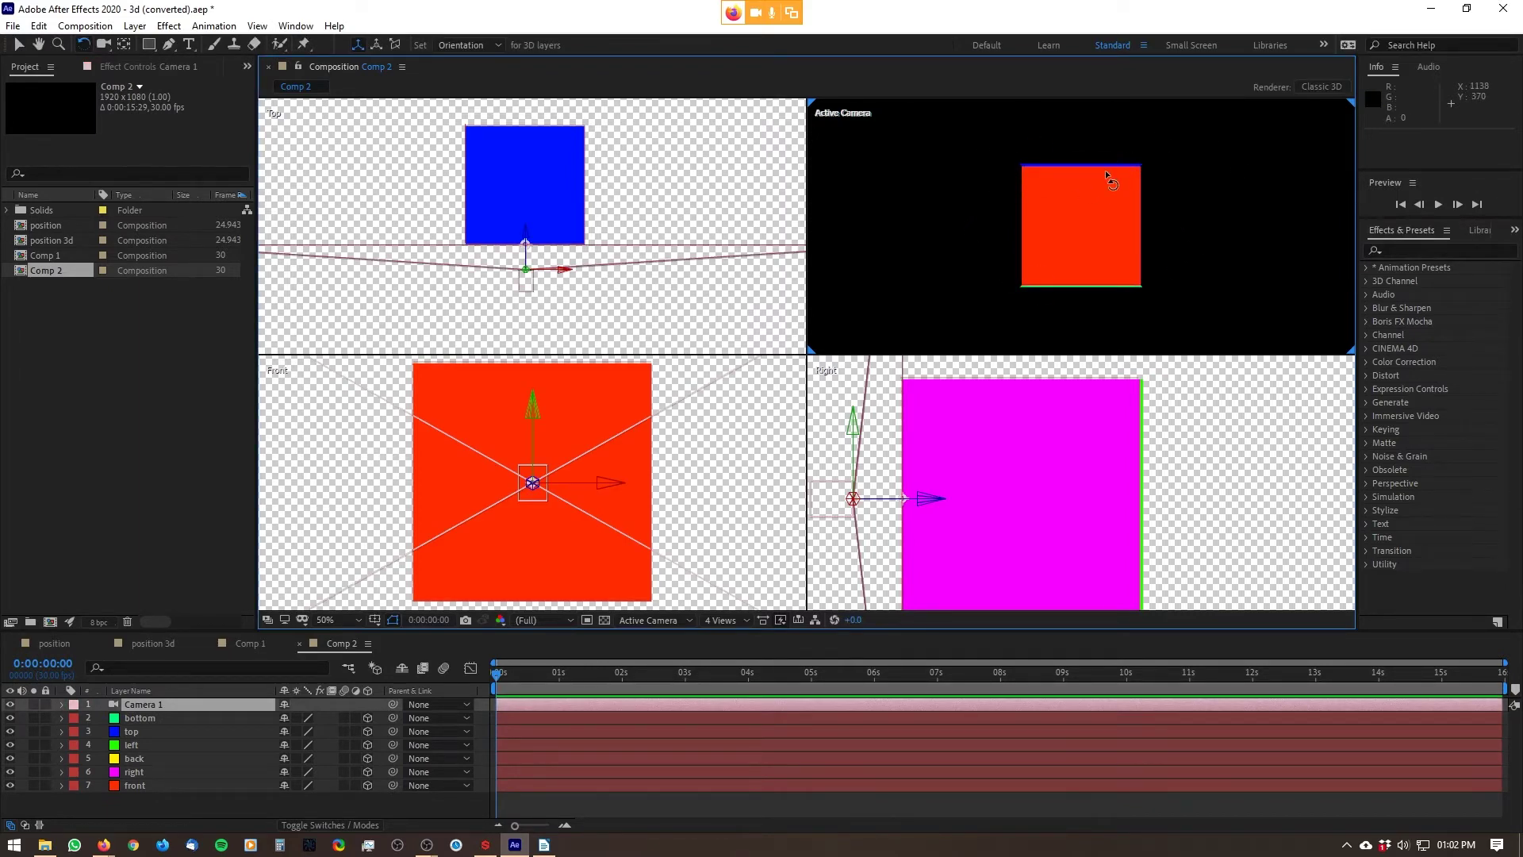
- Orbit and move Camera 1 around the box in the Active Camera view with the camera tool
left_click(103, 48)
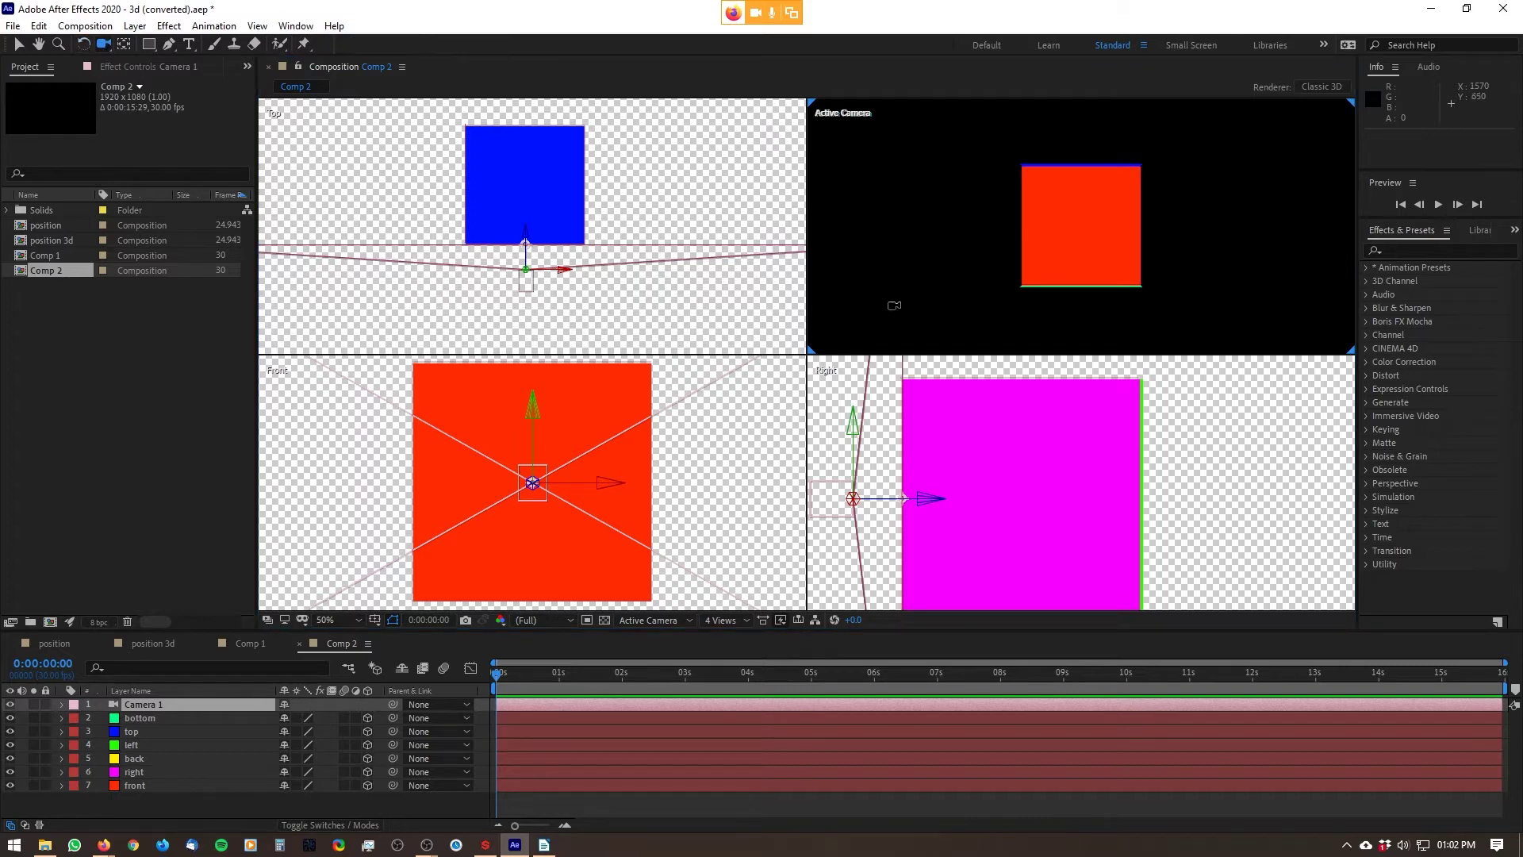
left_click_drag(999, 203, 1157, 246)
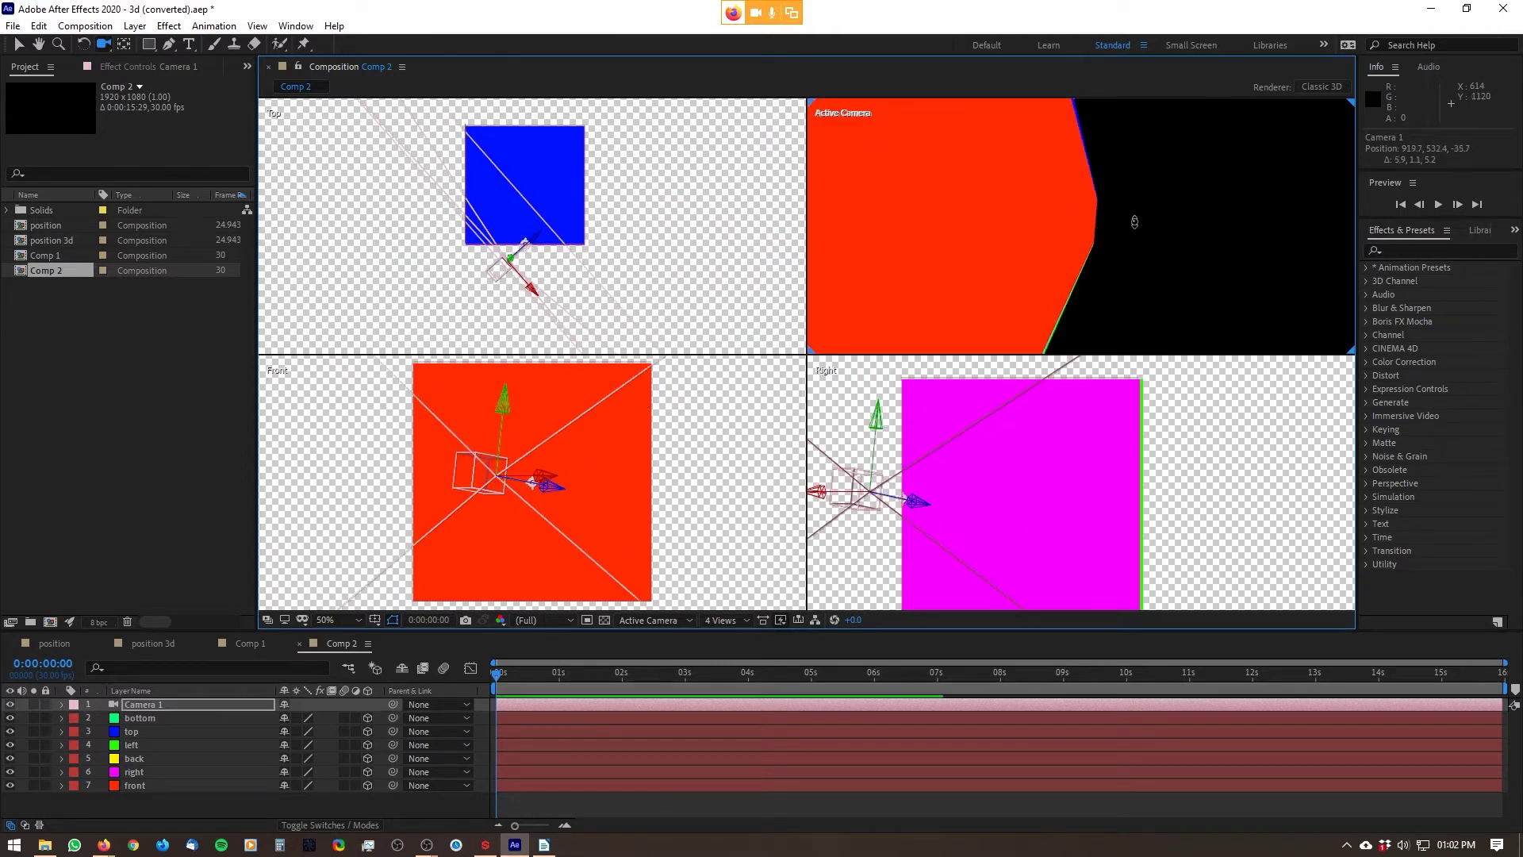
left_click_drag(1134, 222, 1000, 225)
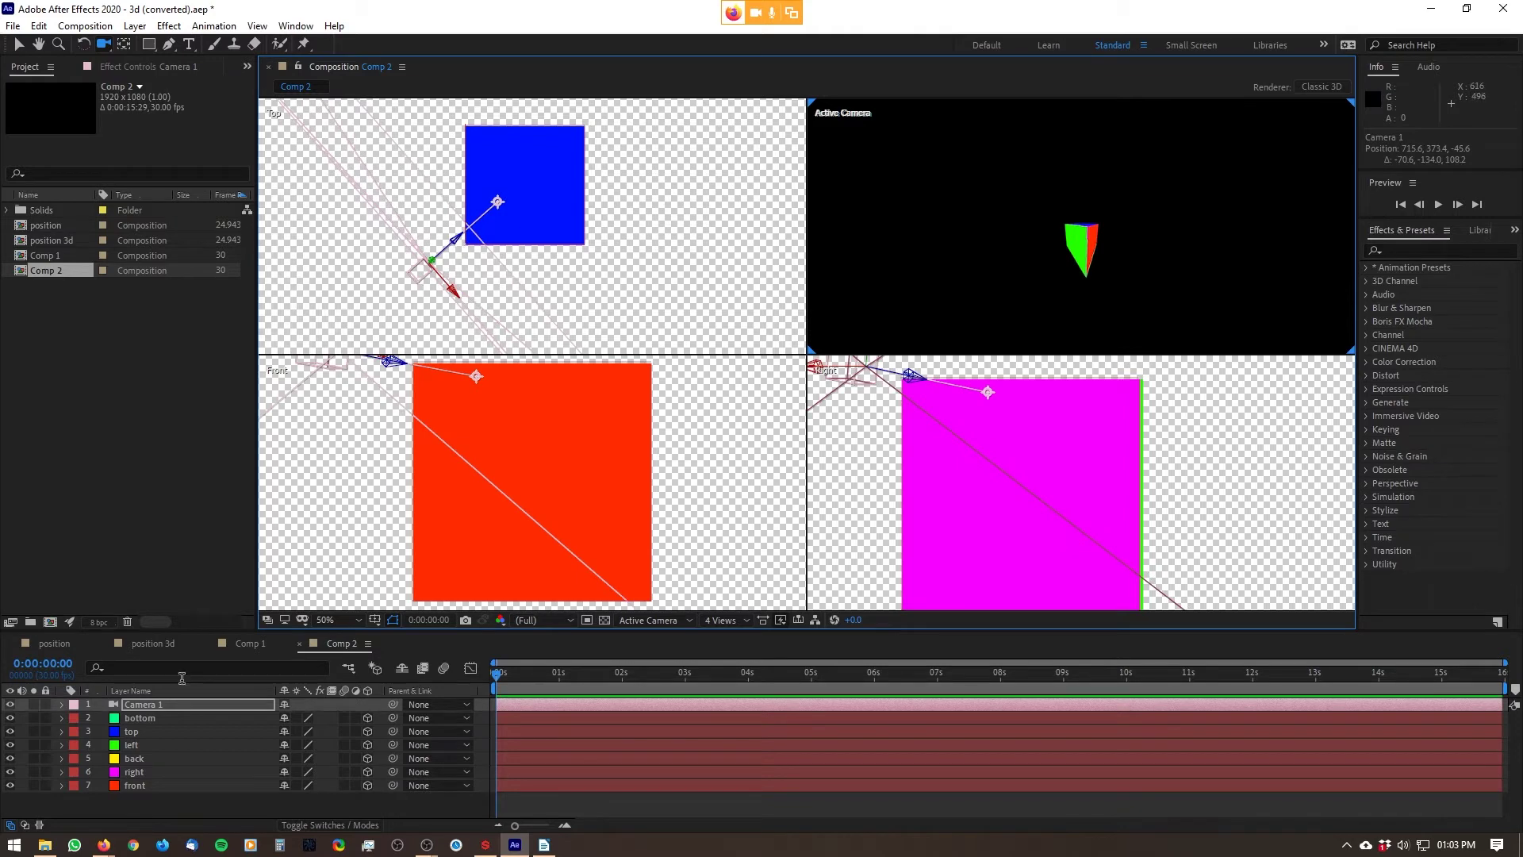
- Change Camera 1's lens preset in its settings and orbit the camera around the box to show its differently colored sides
double_click(171, 707)
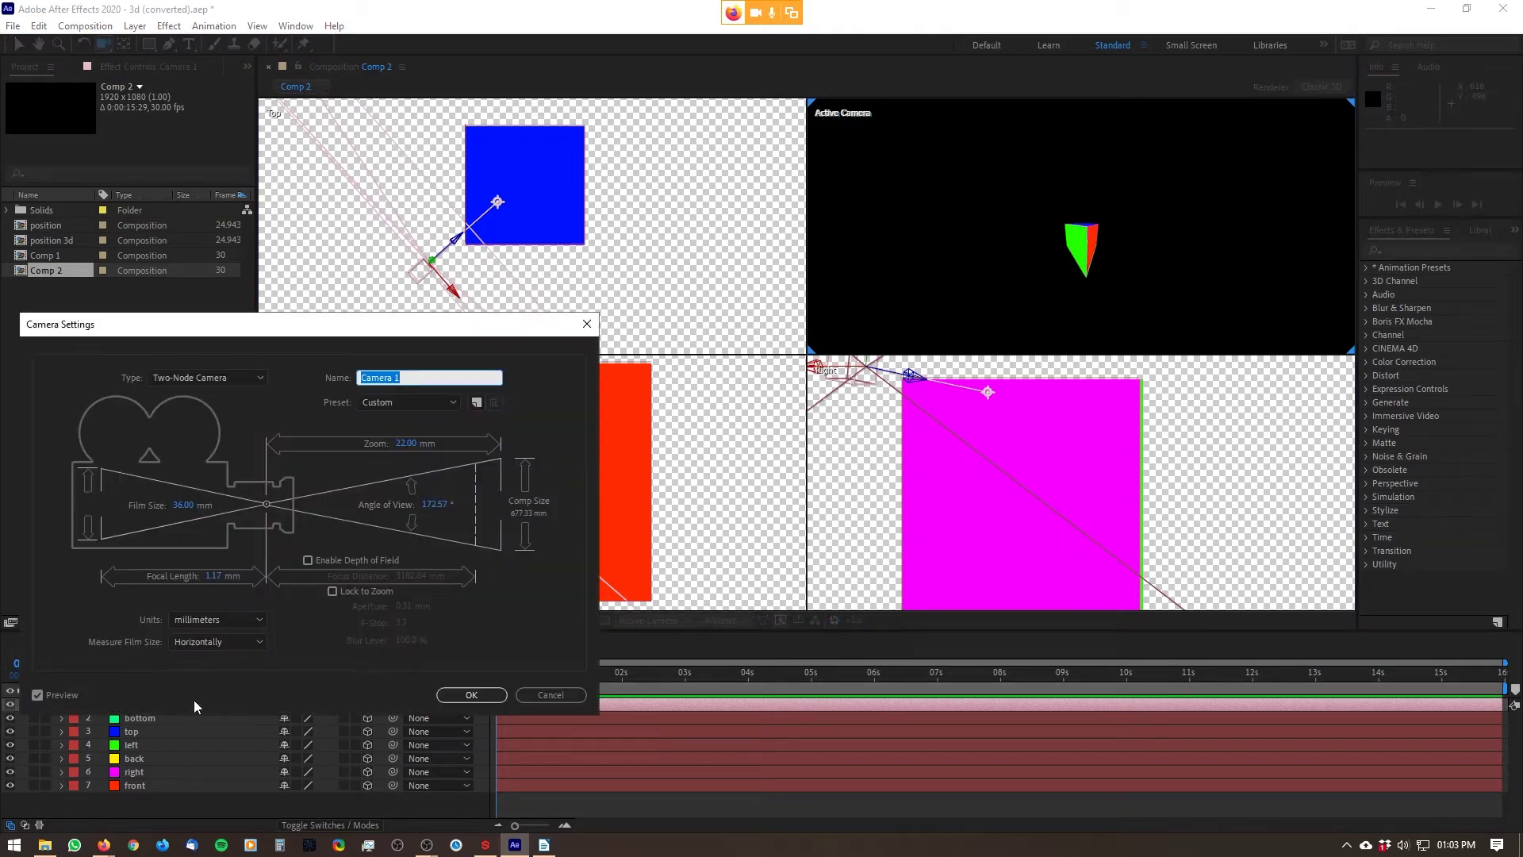
left_click(409, 403)
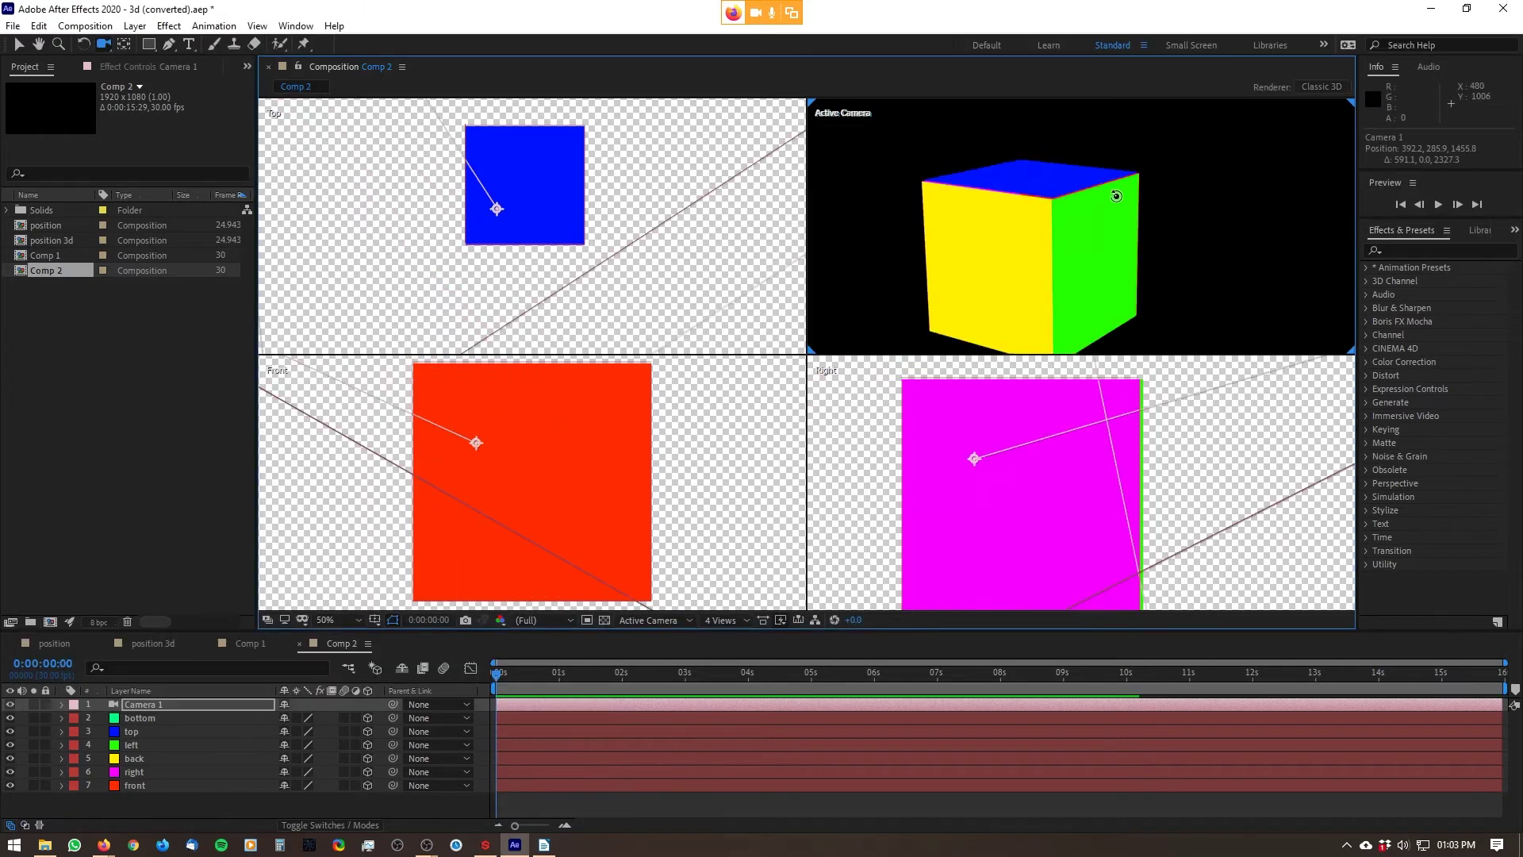
left_click_drag(1112, 194, 848, 216)
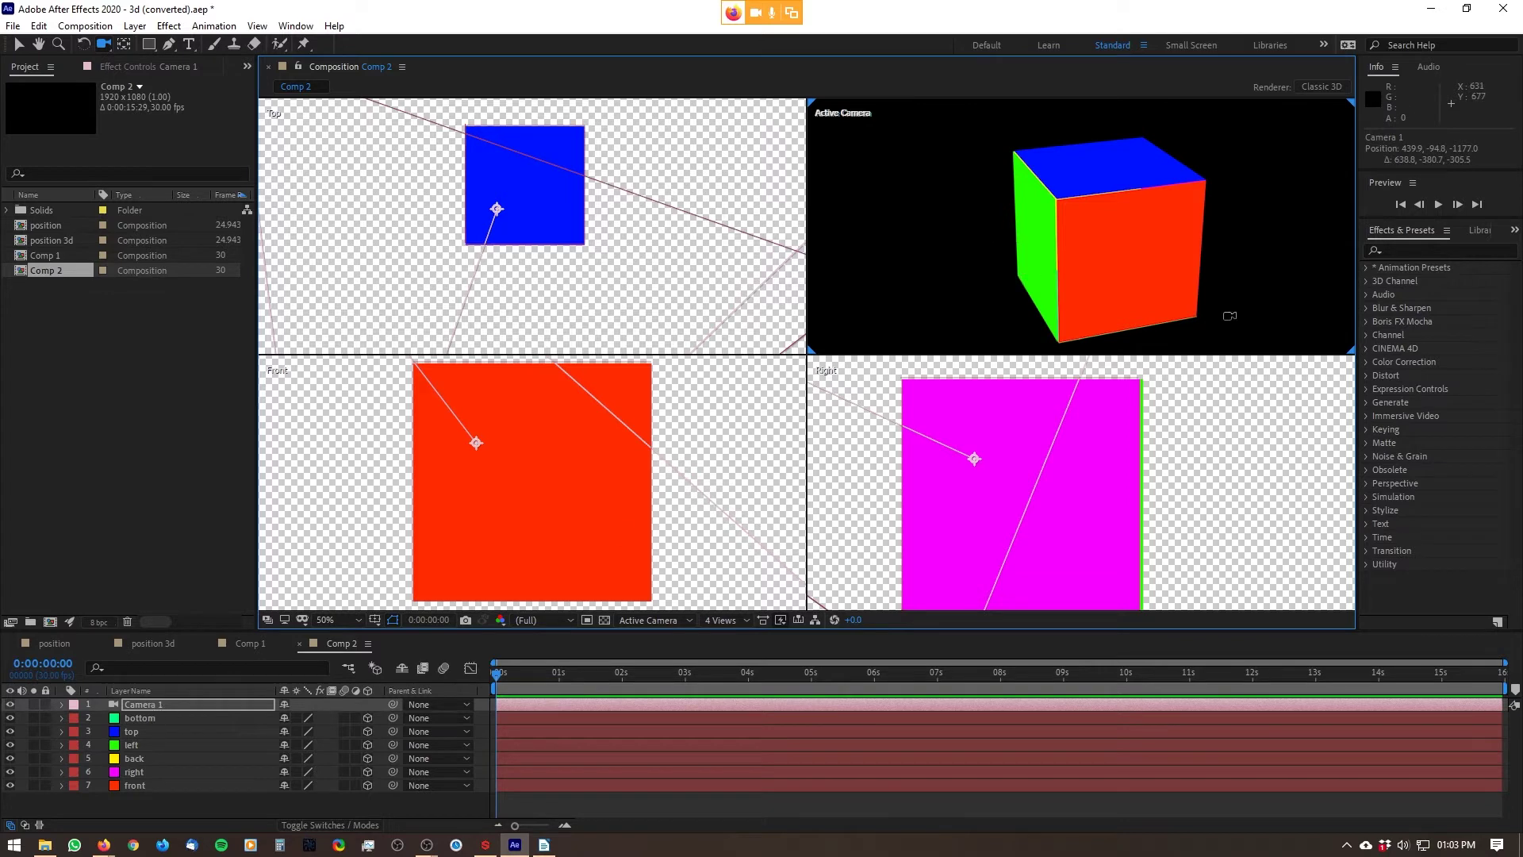
left_click_drag(984, 237, 911, 235)
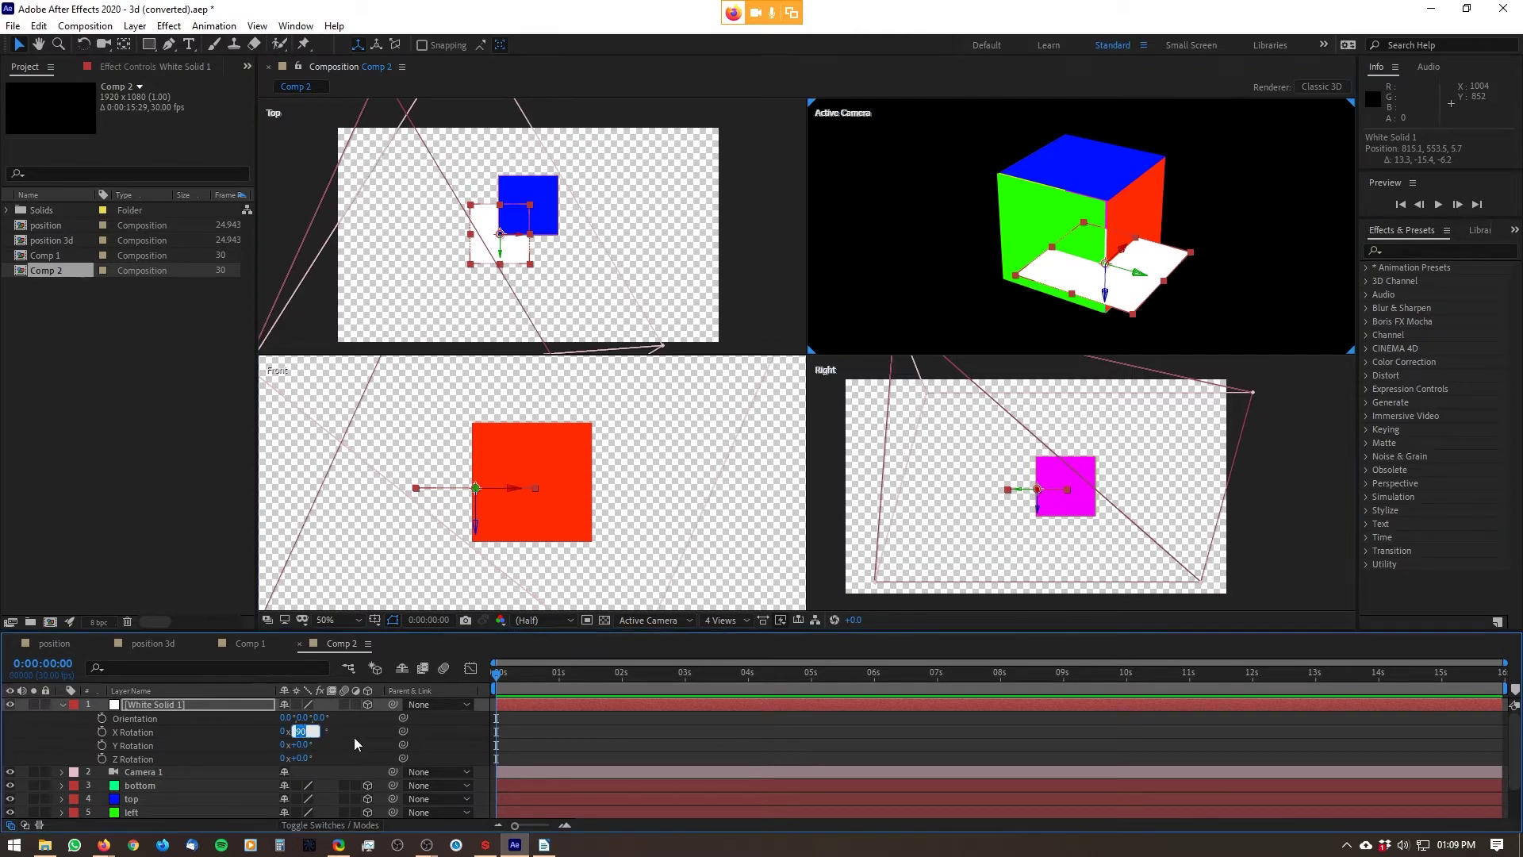
- Try out the white solid's X, Y and Z rotations one at a time, resetting each of them to 0°
key("Return")
left_click(165, 718)
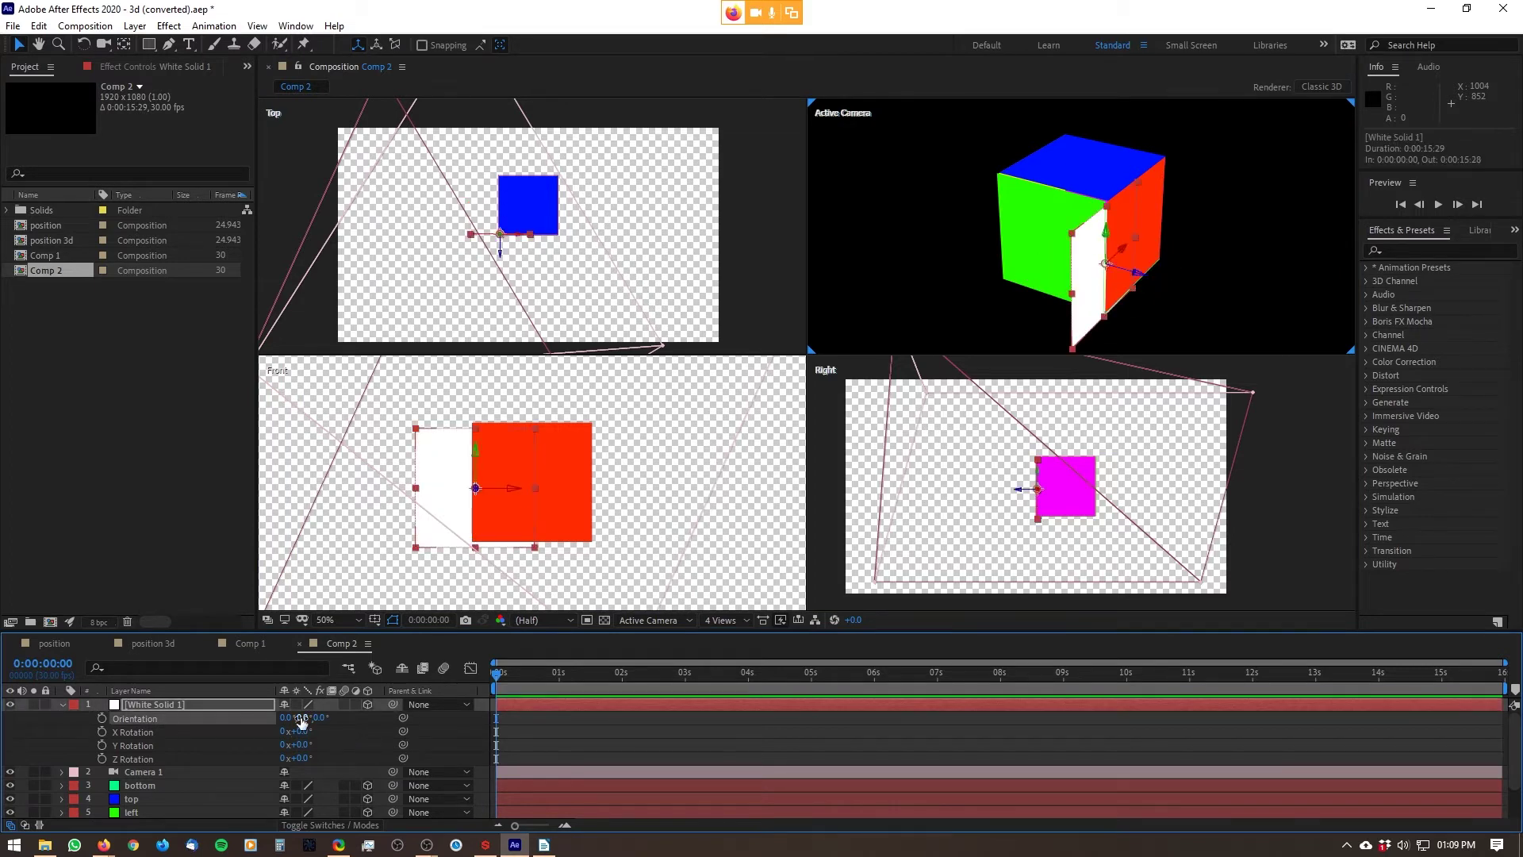
mouse_move(303, 744)
left_mouse_down()
mouse_move(368, 744)
mouse_move(315, 759)
left_mouse_up()
left_click(306, 745)
type("0")
left_click(344, 748)
left_click_drag(315, 761, 316, 762)
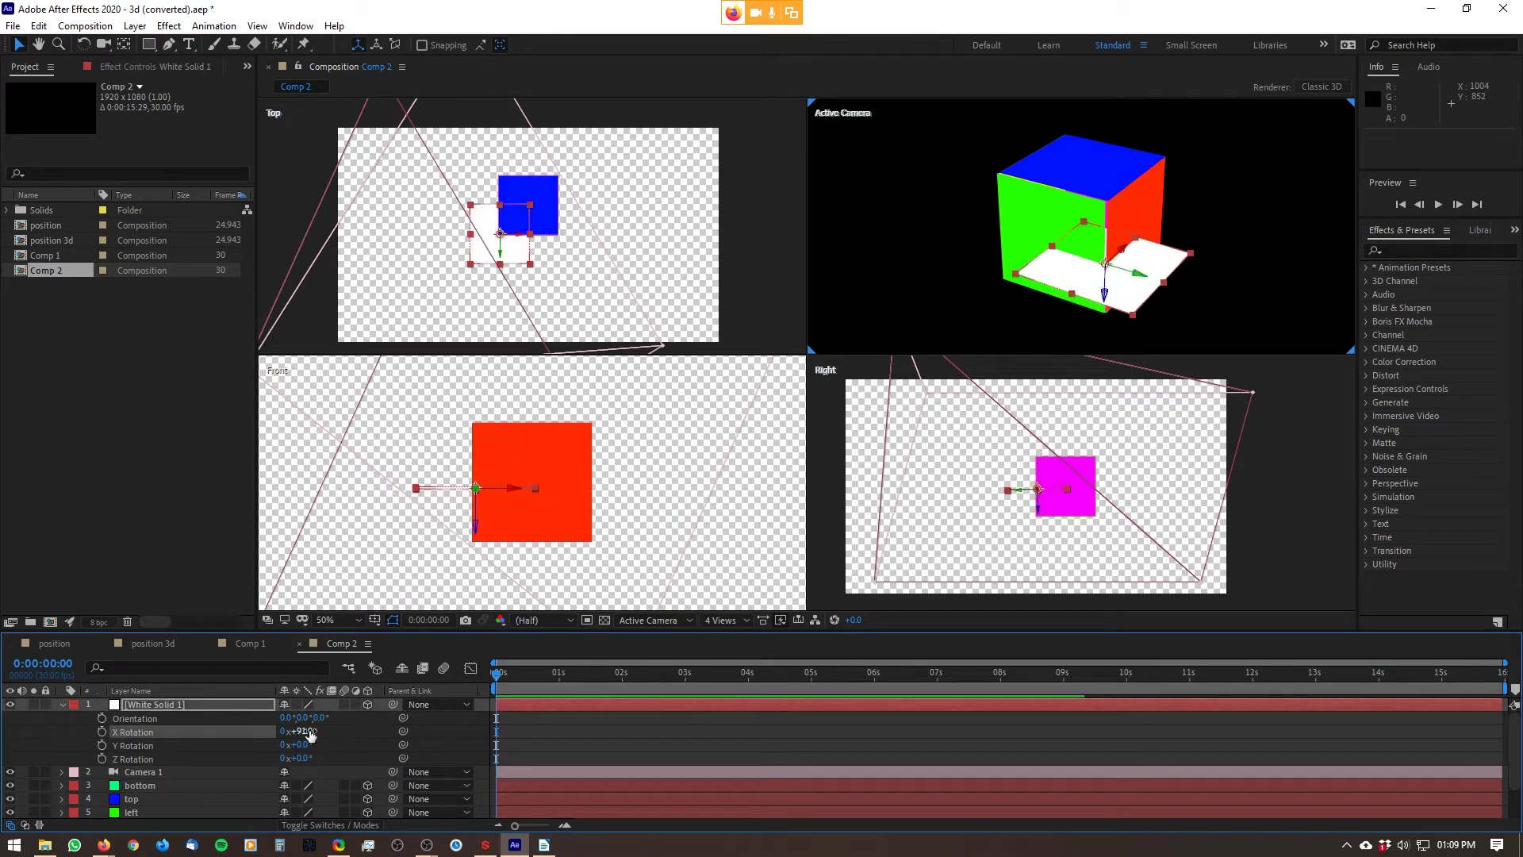
left_click(308, 732)
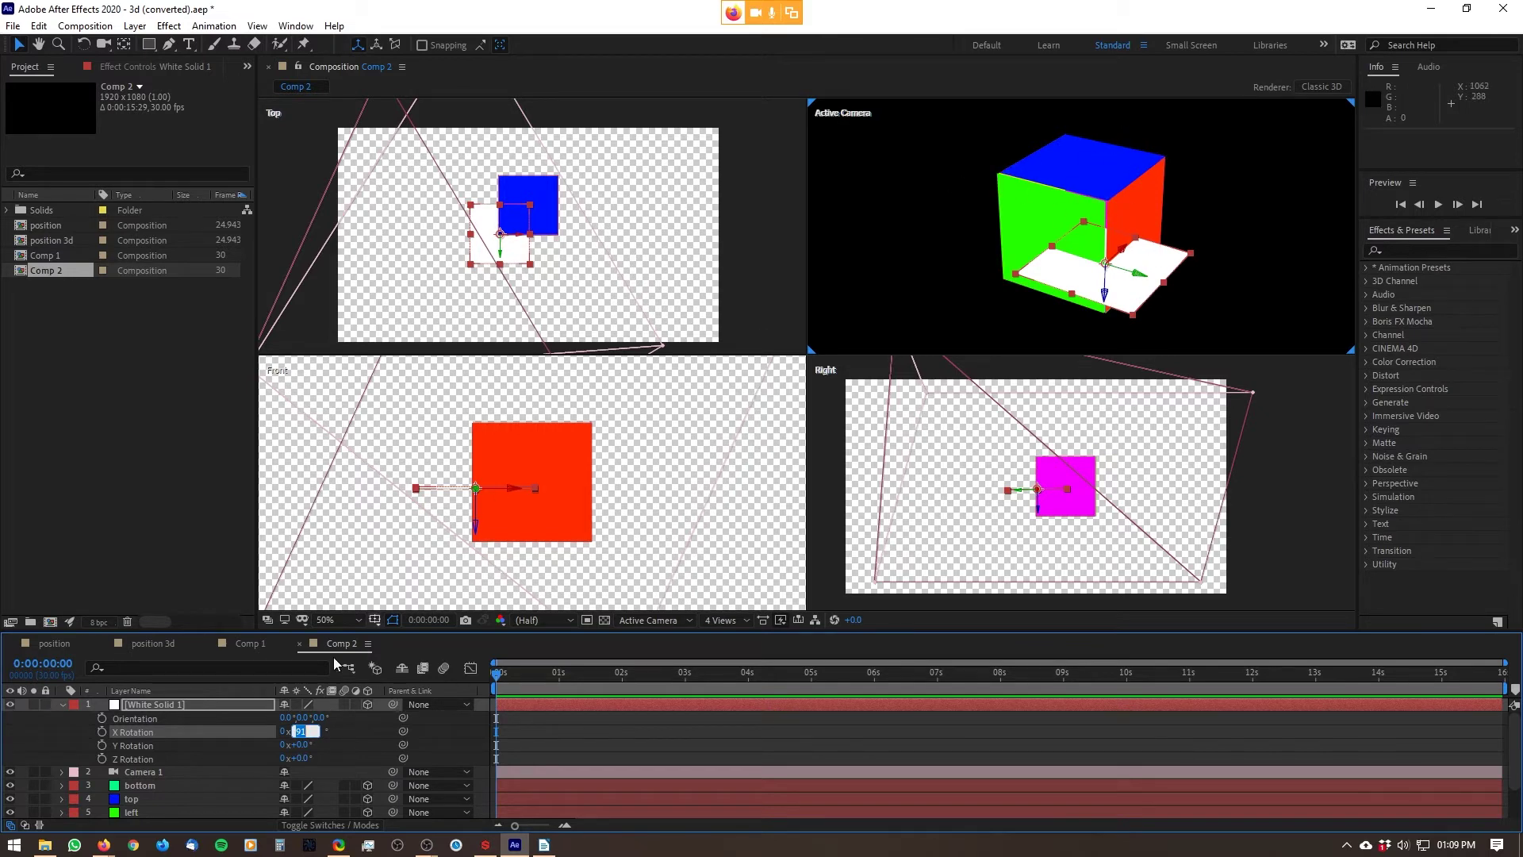
left_click(362, 734)
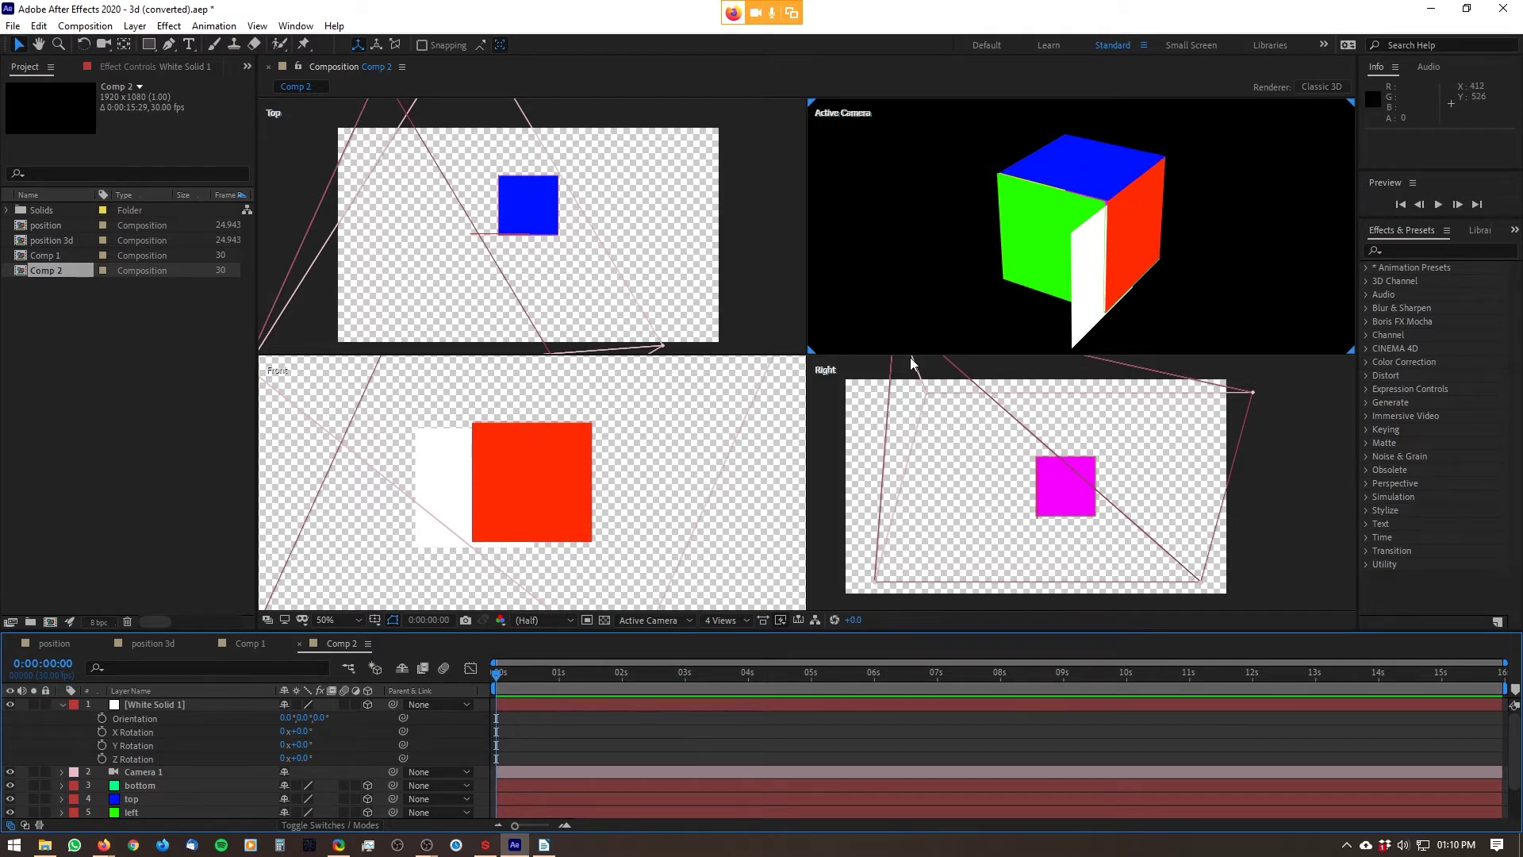
- Try combining X and Y rotations on the white solid, including a Y turn of about 90°, and reset both to 0°
mouse_move(312, 736)
left_mouse_down()
mouse_move(413, 736)
mouse_move(315, 752)
mouse_move(365, 747)
mouse_move(309, 729)
left_mouse_up()
left_click(357, 731)
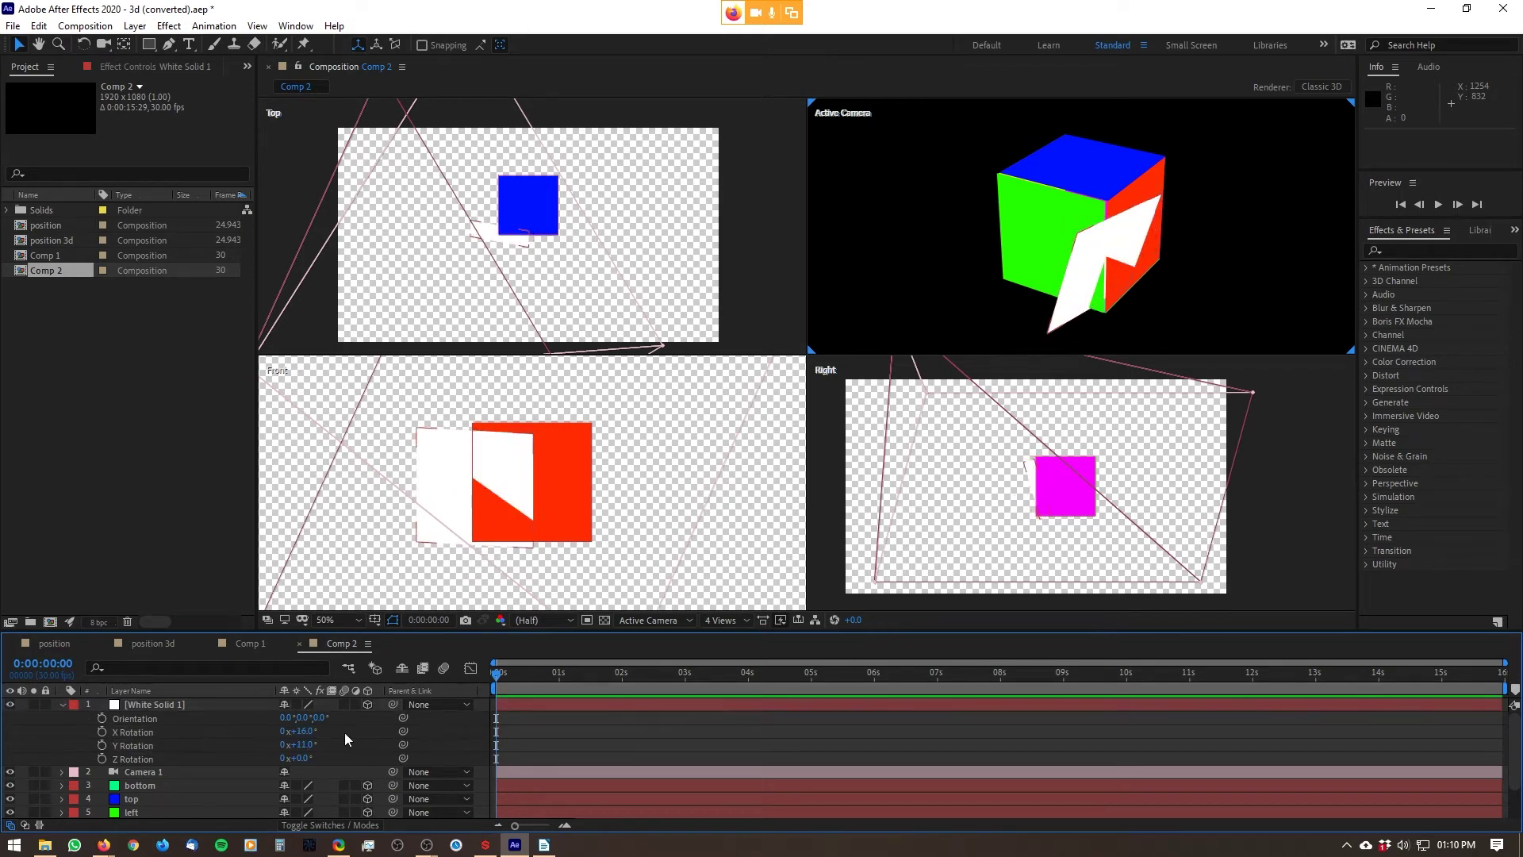
left_click(367, 734)
left_click_drag(305, 746, 355, 732)
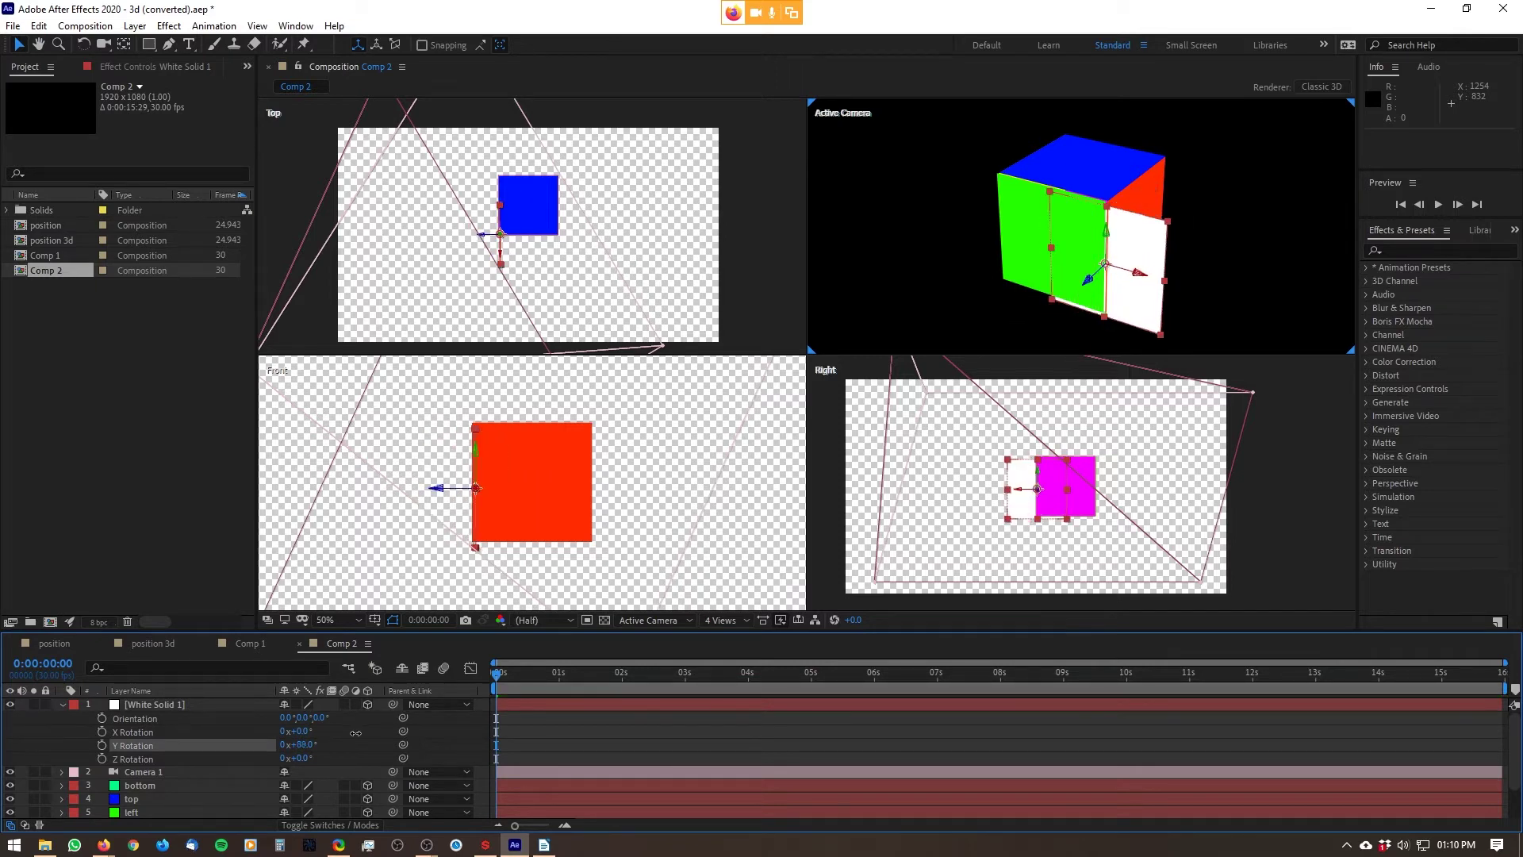
left_click(135, 735)
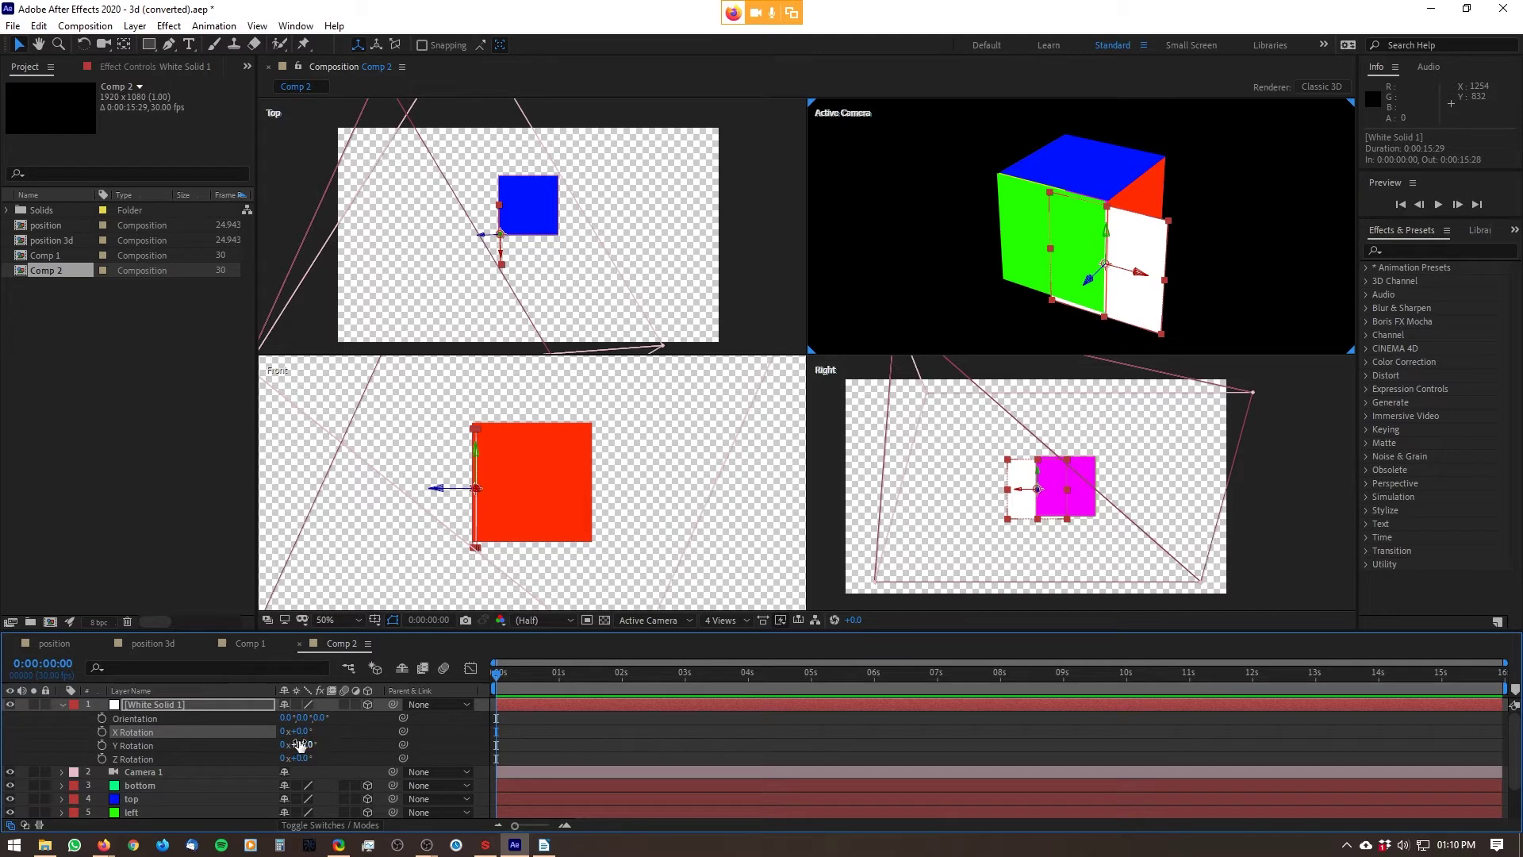
left_click(382, 758)
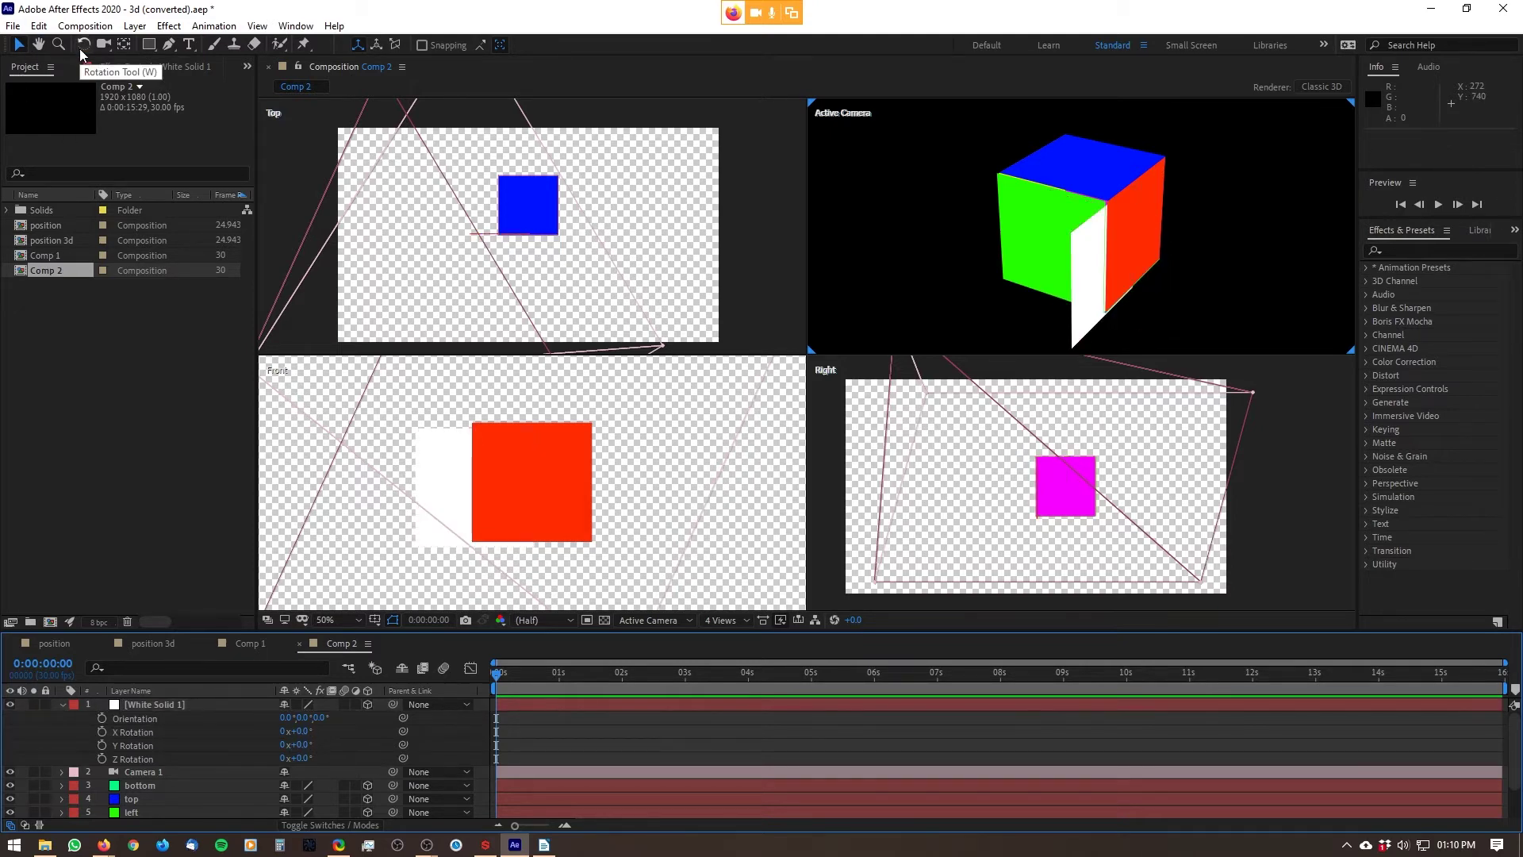
- Move the white solid beside the box to about 681, 553.5, 196 and rotate it freely to an orientation of about 1.9°, 34.3°, 334.4°
left_click(1101, 282)
left_click_drag(1139, 279, 867, 241)
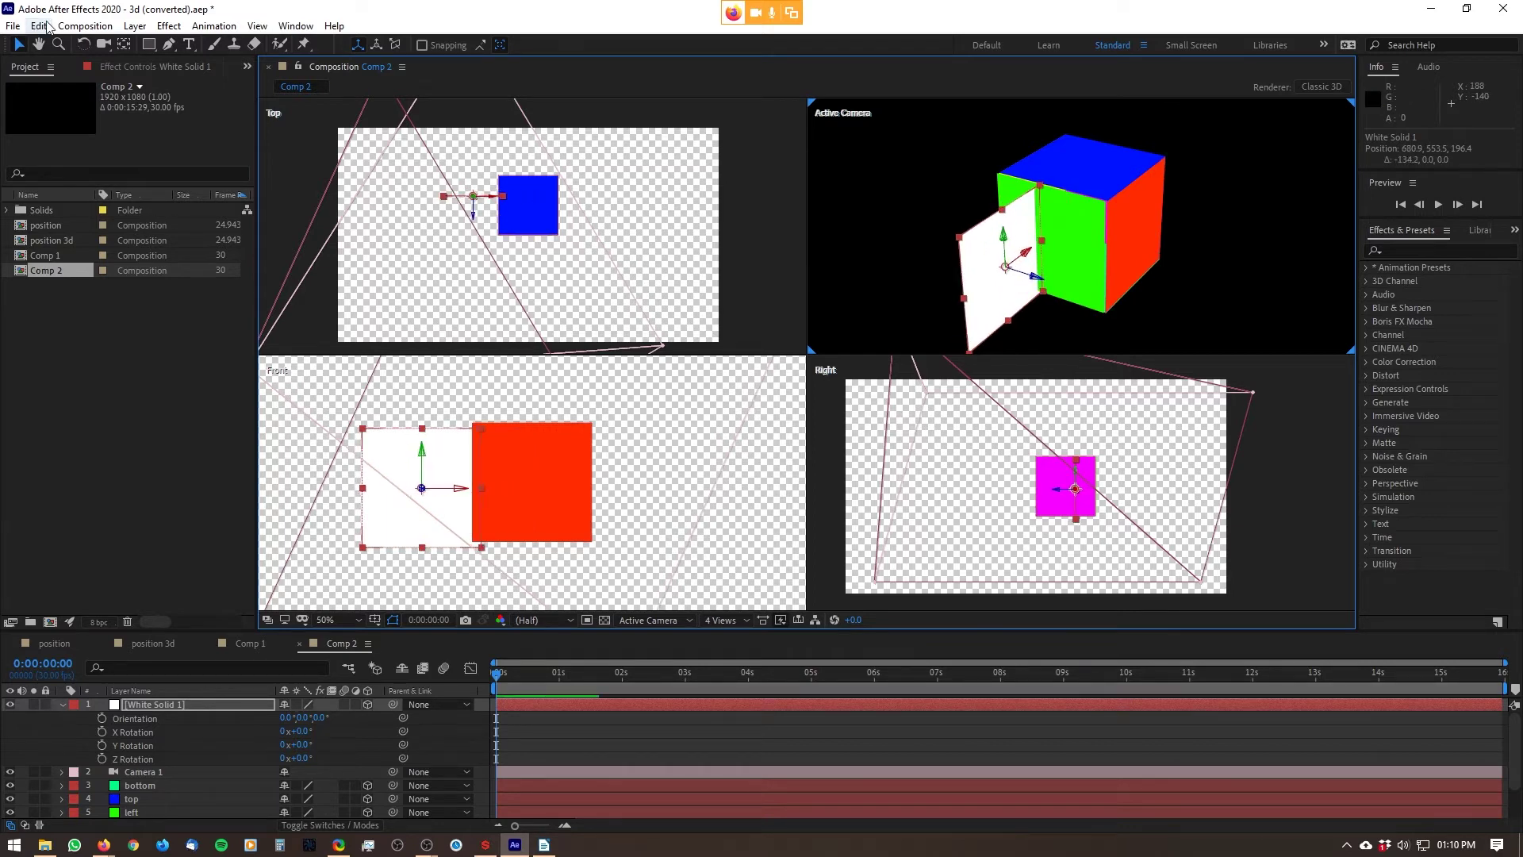
left_click(83, 45)
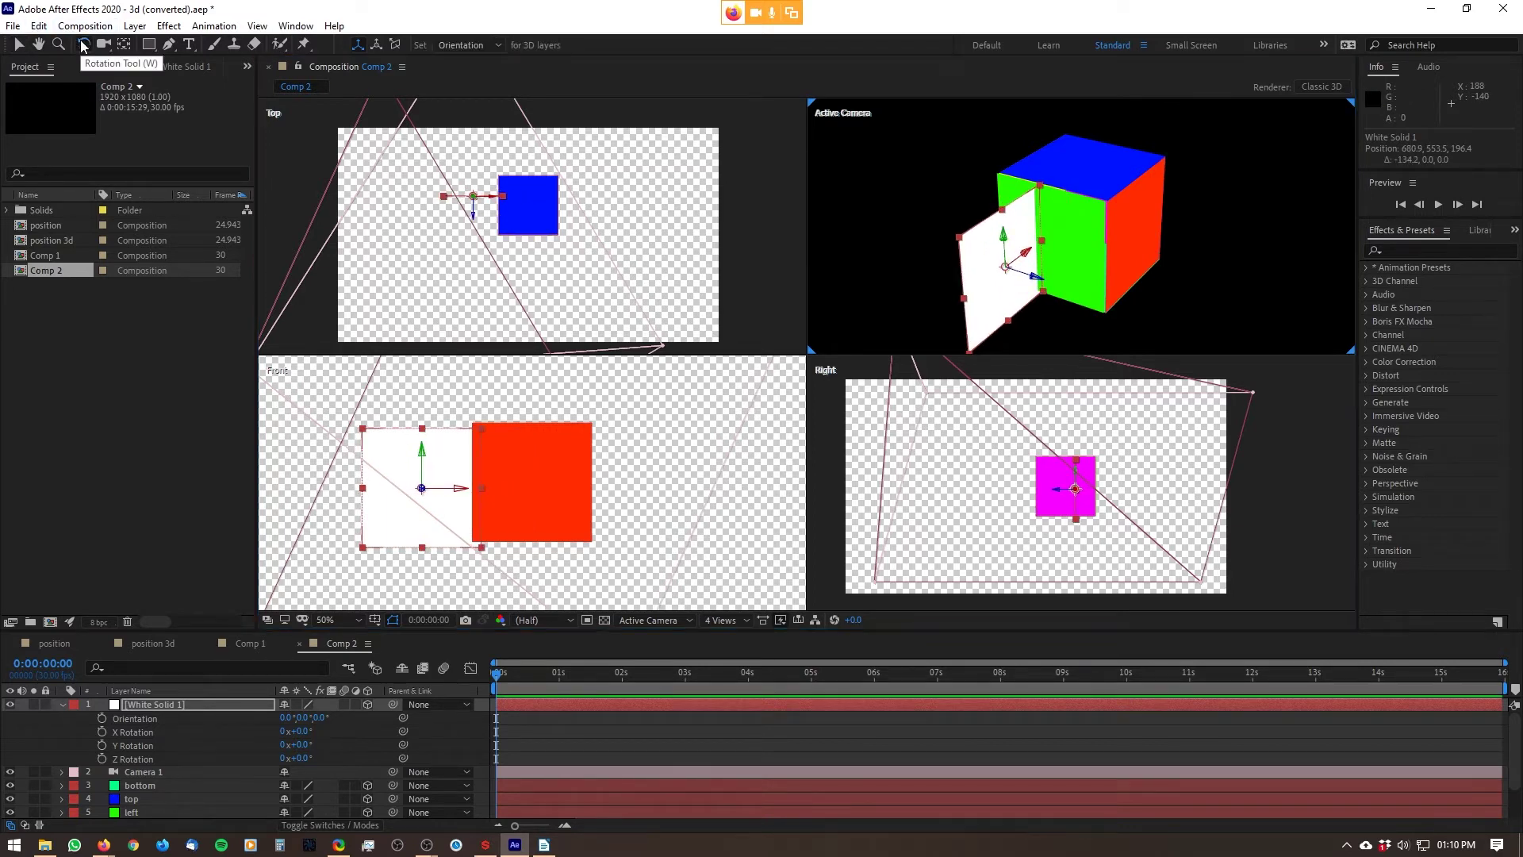
mouse_move(1001, 262)
left_mouse_down()
mouse_move(1031, 267)
mouse_move(1014, 230)
mouse_move(987, 262)
left_mouse_up()
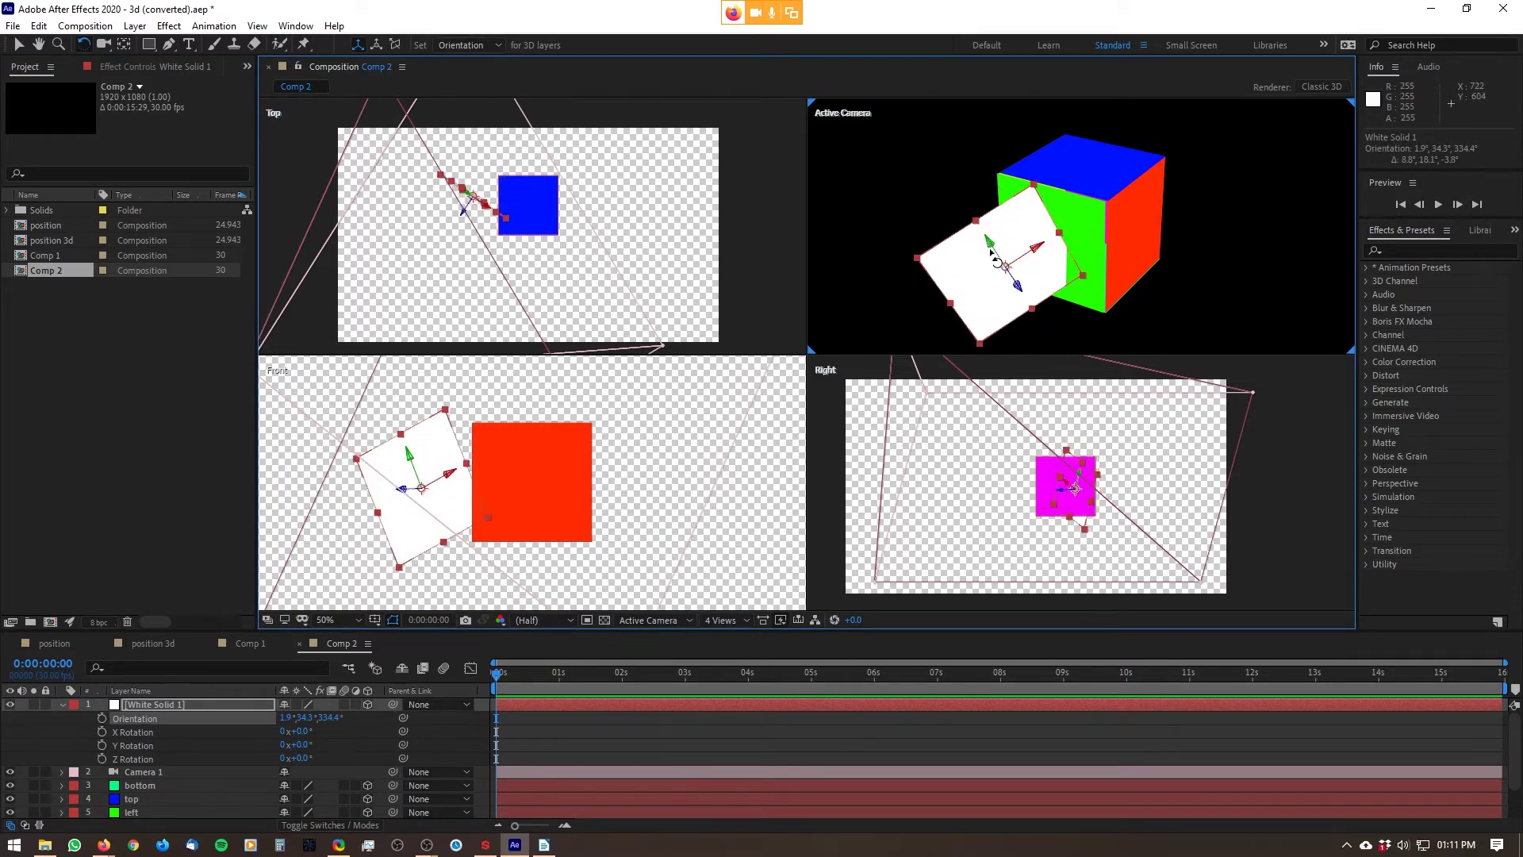
- Try rotating the white solid freely and around single axes, ending at an orientation of about 167.5°, 357.0°, 237.4°
left_click_drag(1075, 488, 1075, 488)
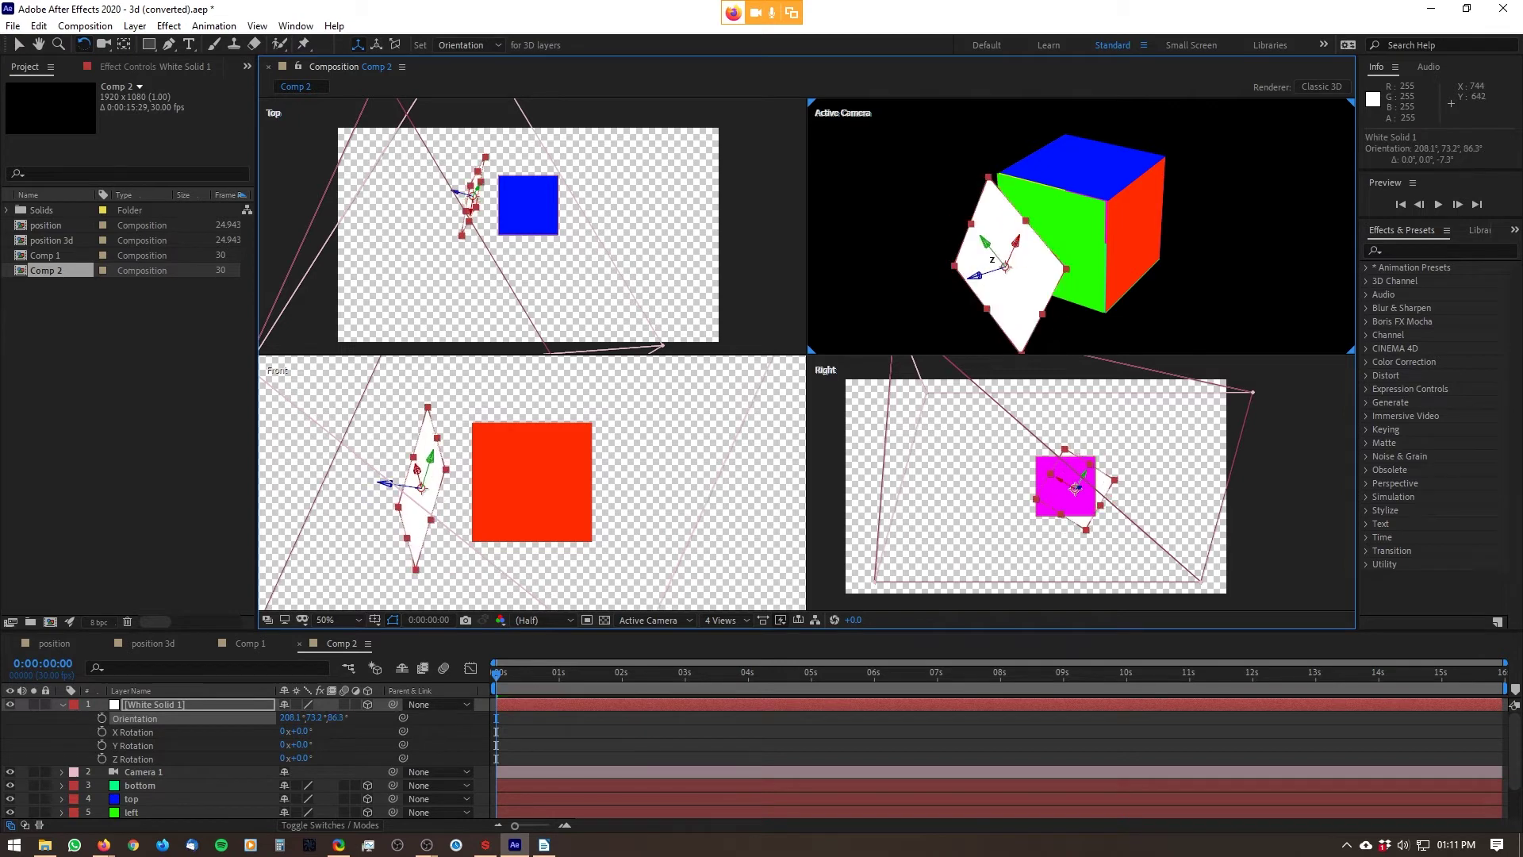
left_click_drag(991, 260, 1047, 264)
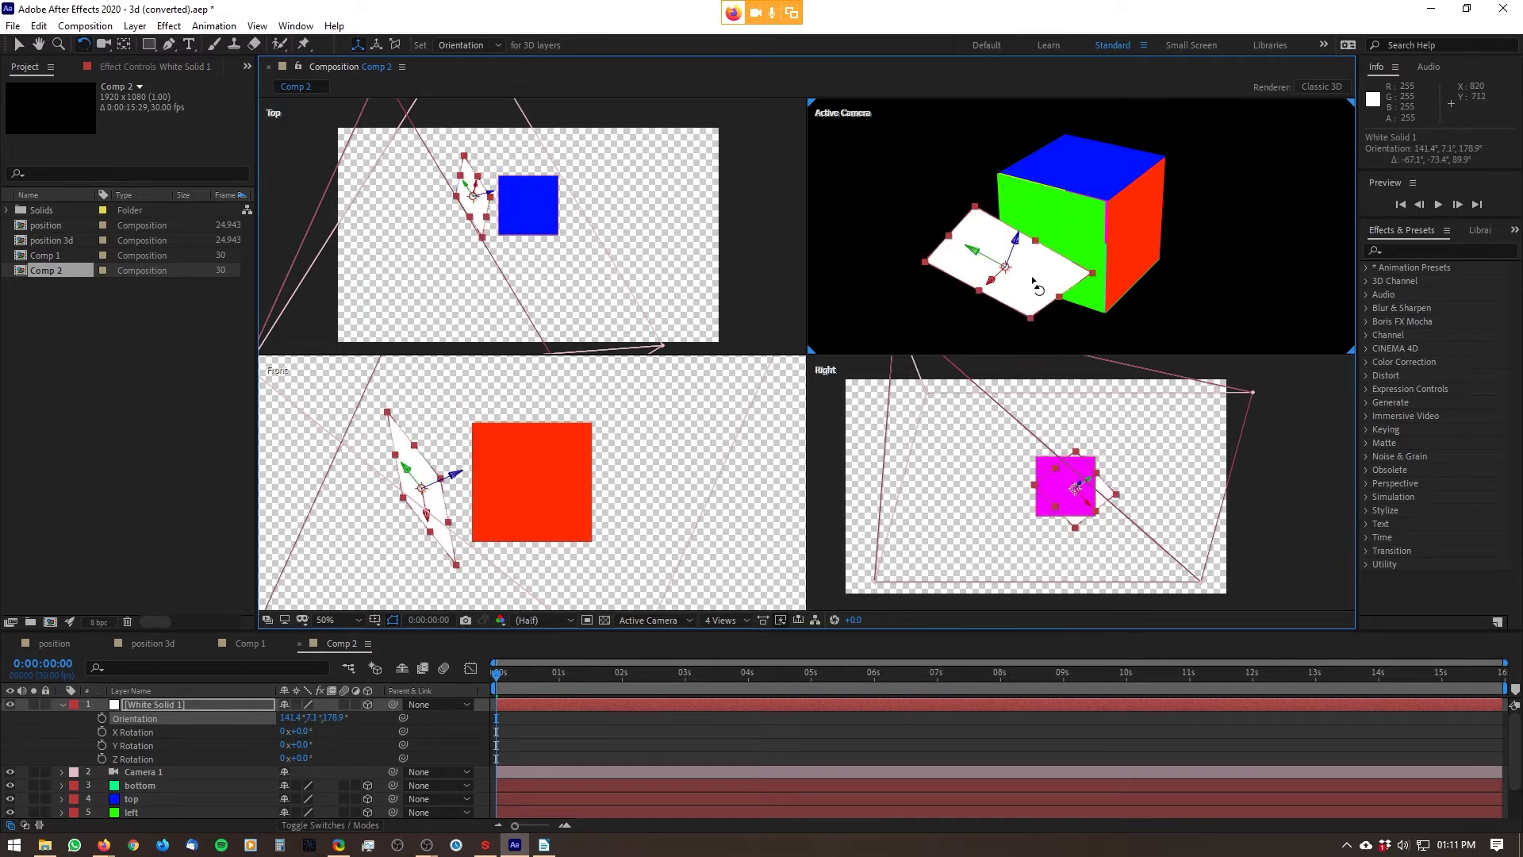
left_click_drag(1017, 289, 992, 237)
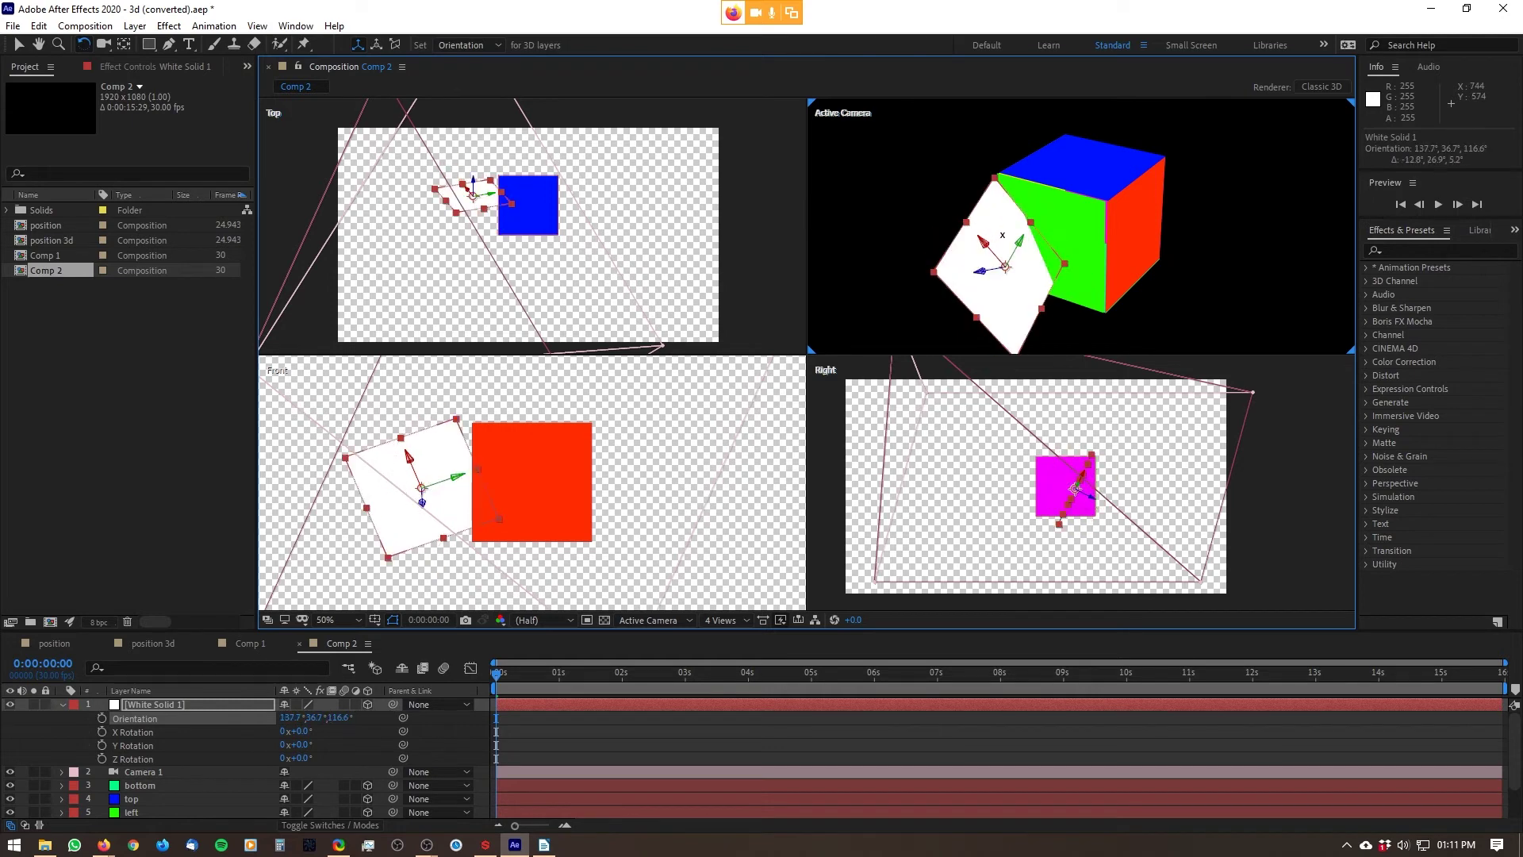
left_click_drag(984, 242, 1013, 227)
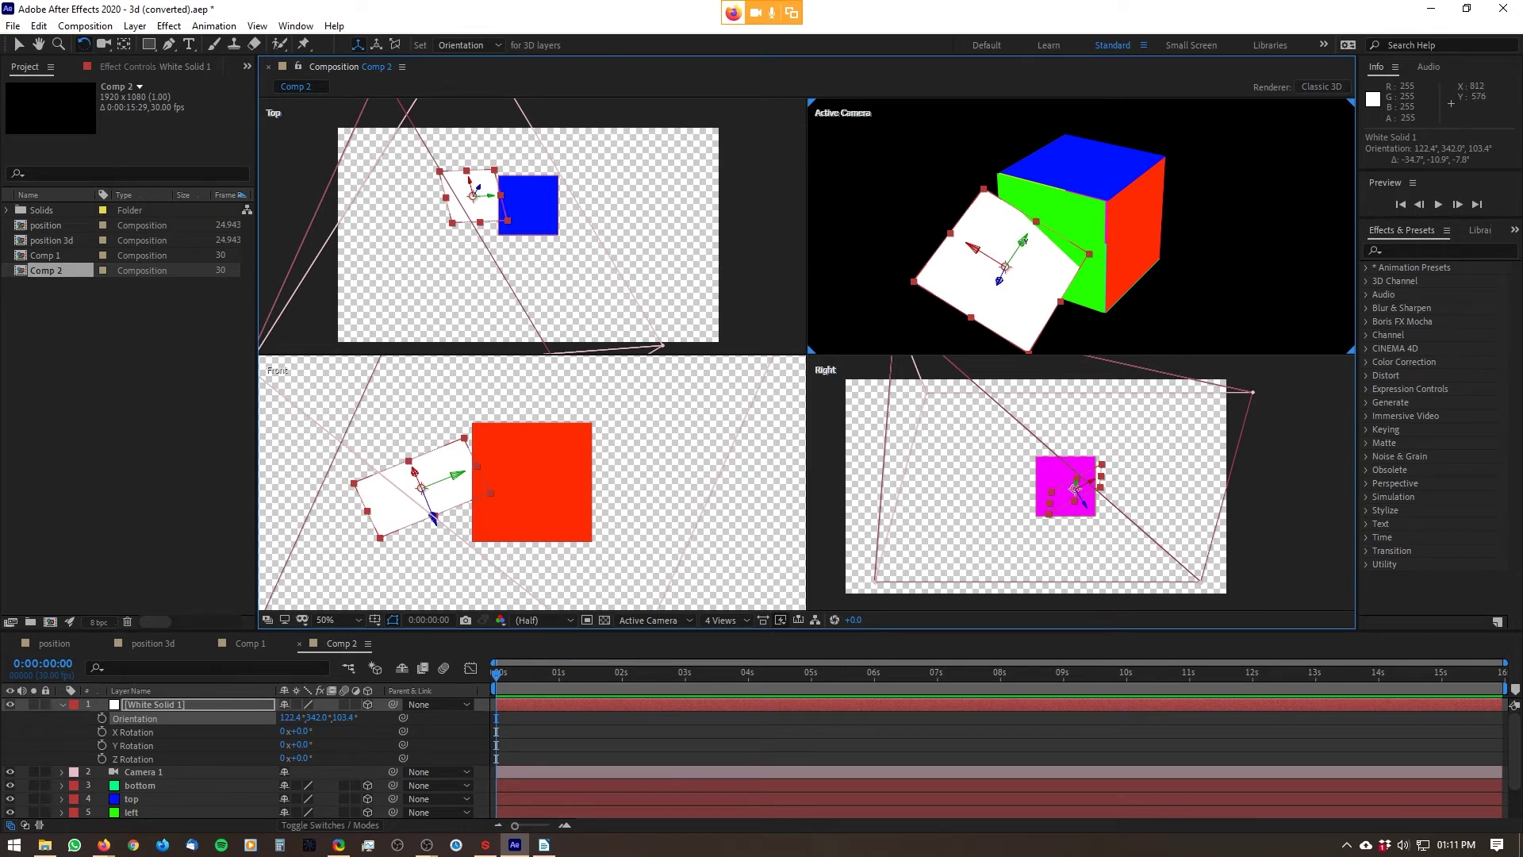
left_click_drag(1023, 240, 964, 305)
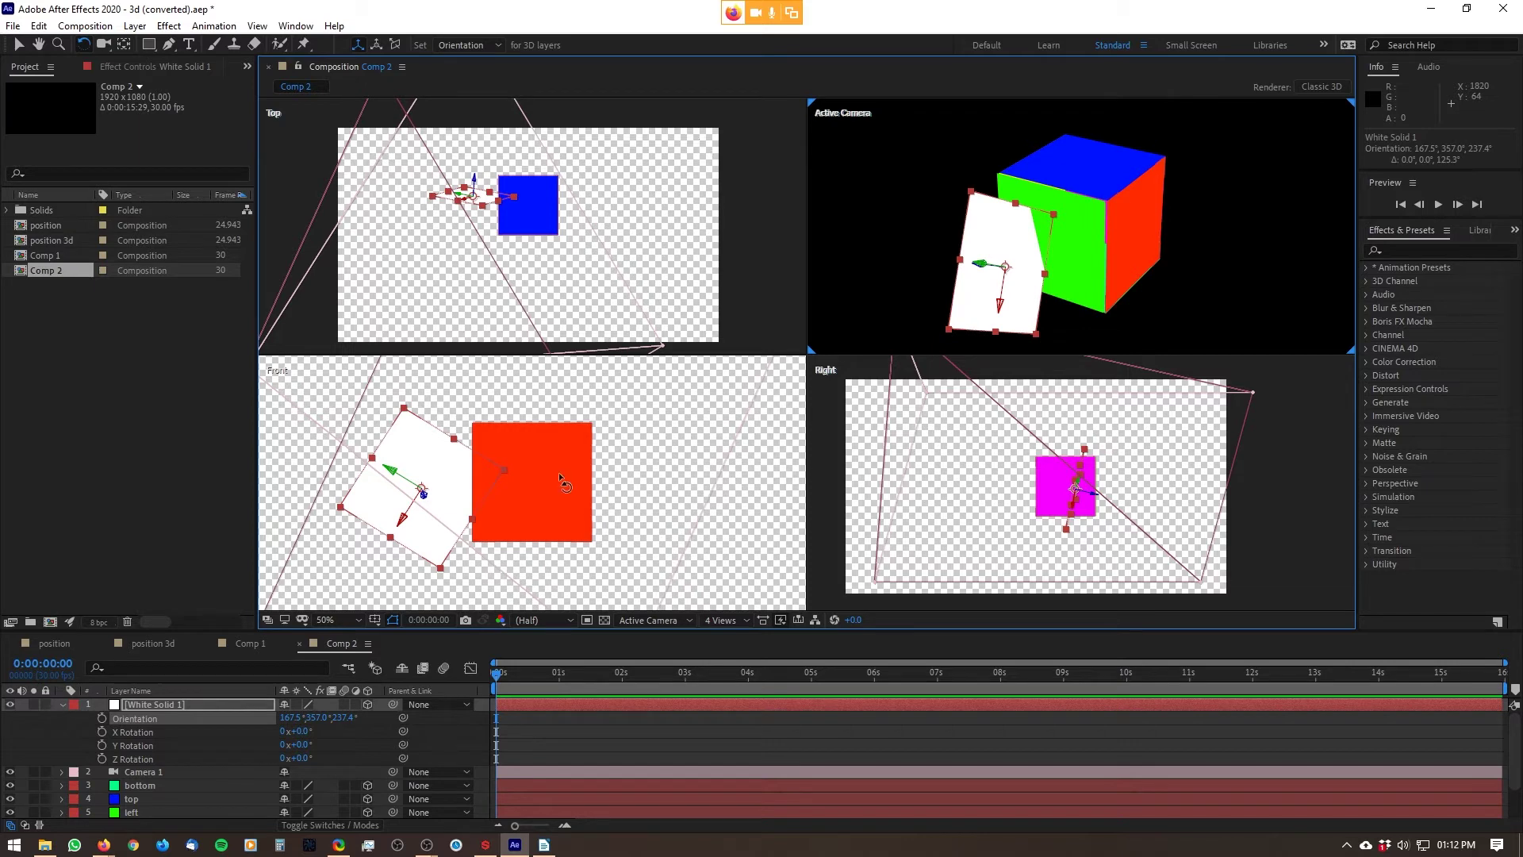
- Try out the white solid's X Rotation and set it to 90°
left_click_drag(298, 731, 317, 744)
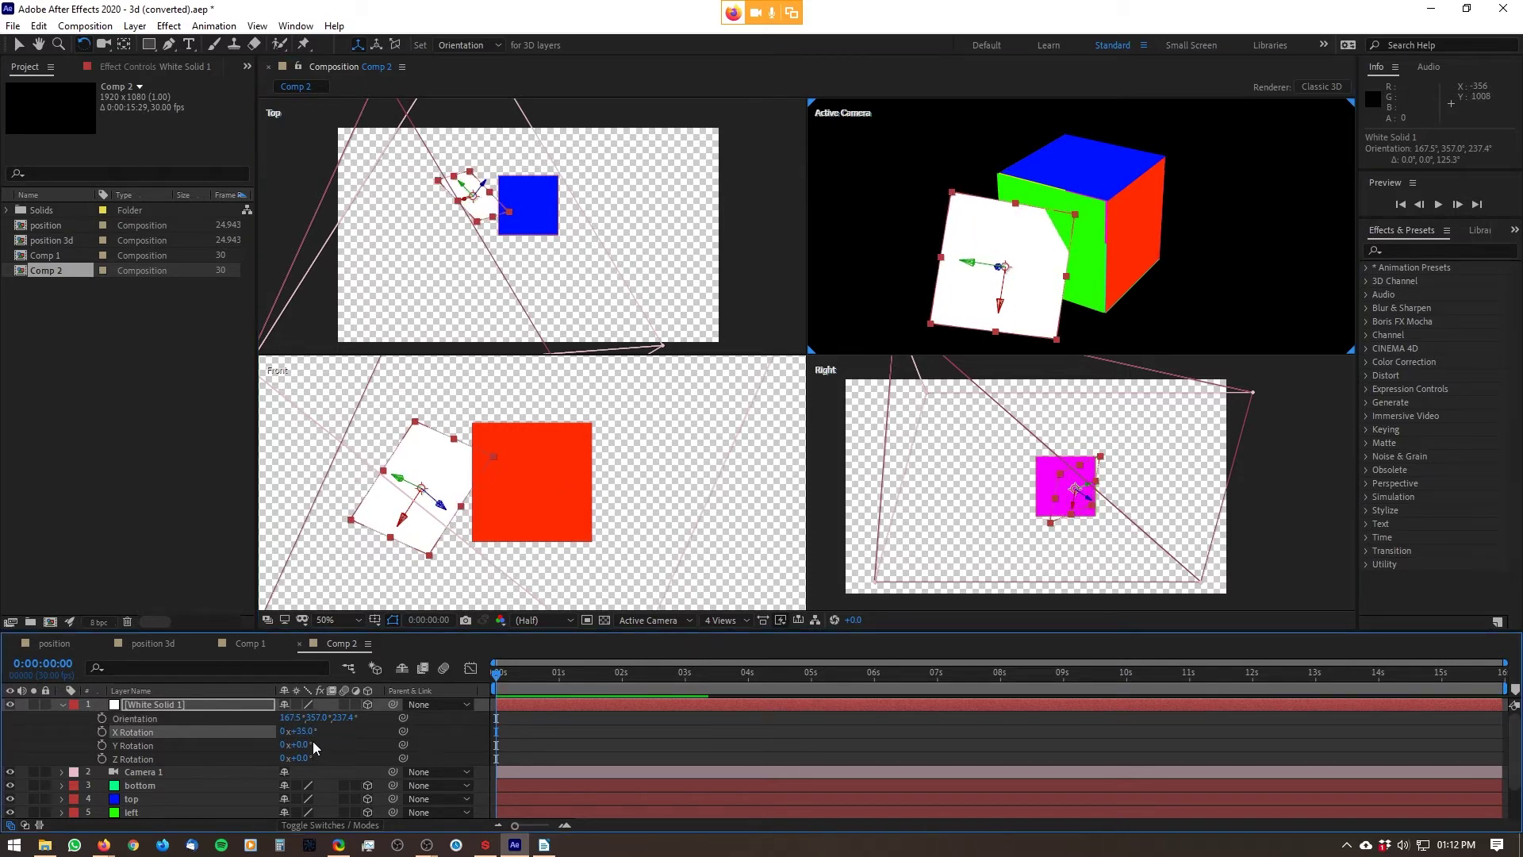
left_click(305, 734)
type("90")
key("Return")
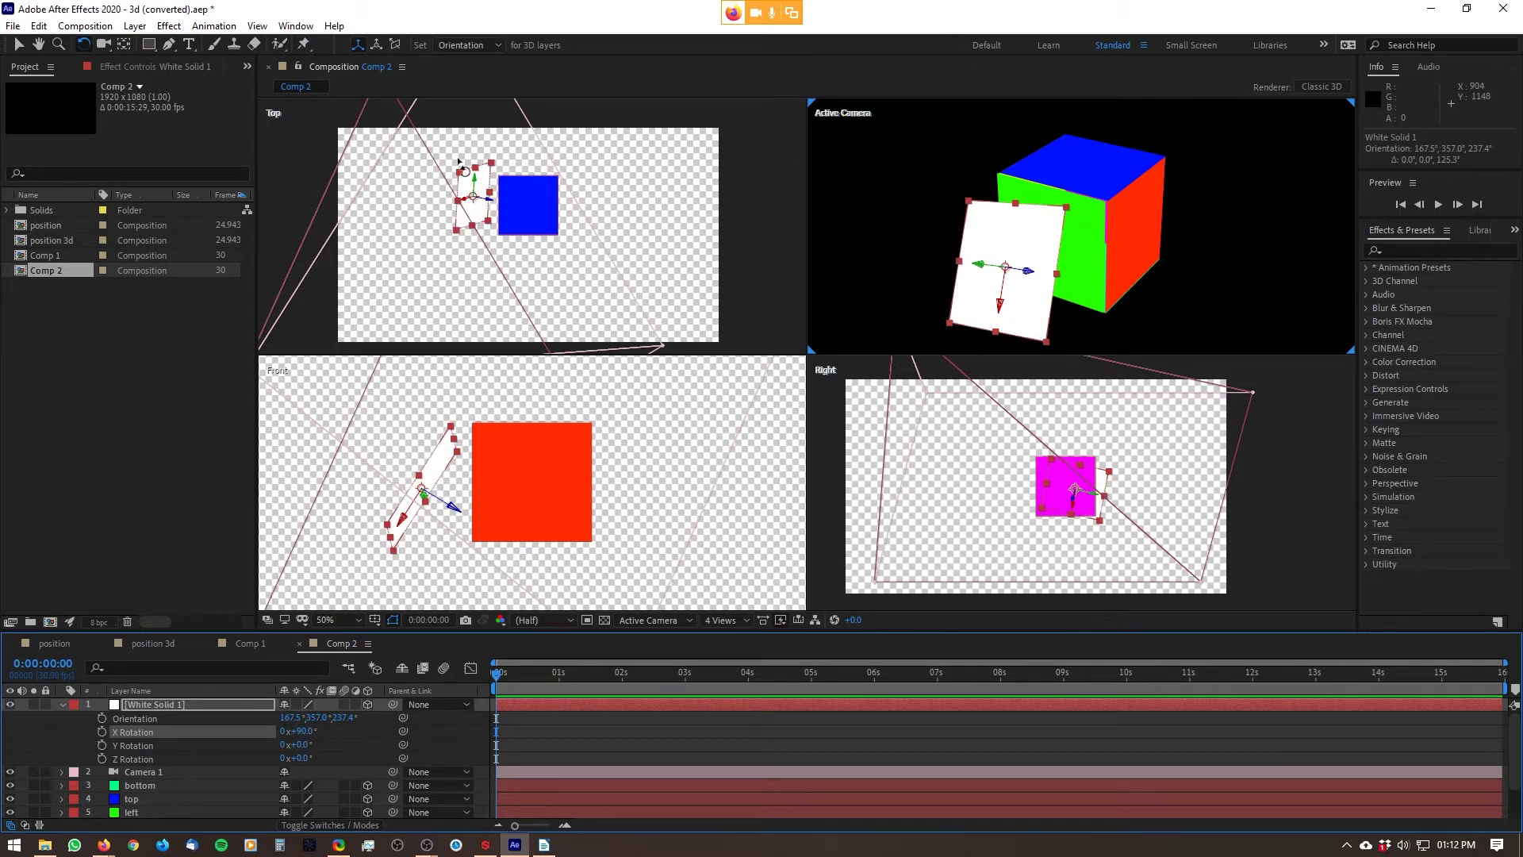
- Reset all three Orientation values of the white solid to 0° and deselect the layer
left_click(295, 720)
type("0")
key("Tab")
type("0")
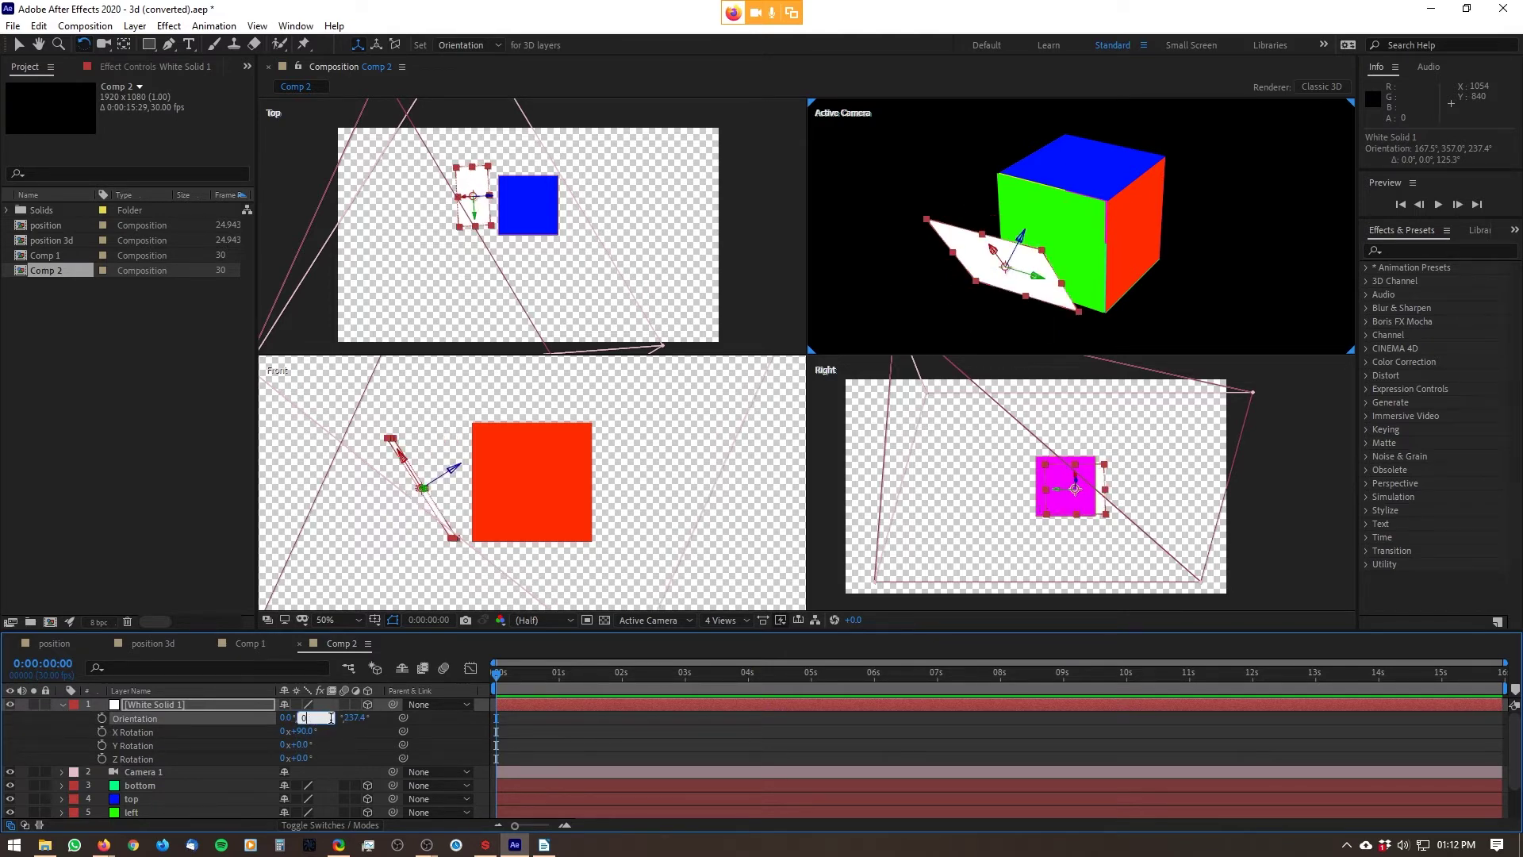
left_click(359, 730)
left_click(363, 740)
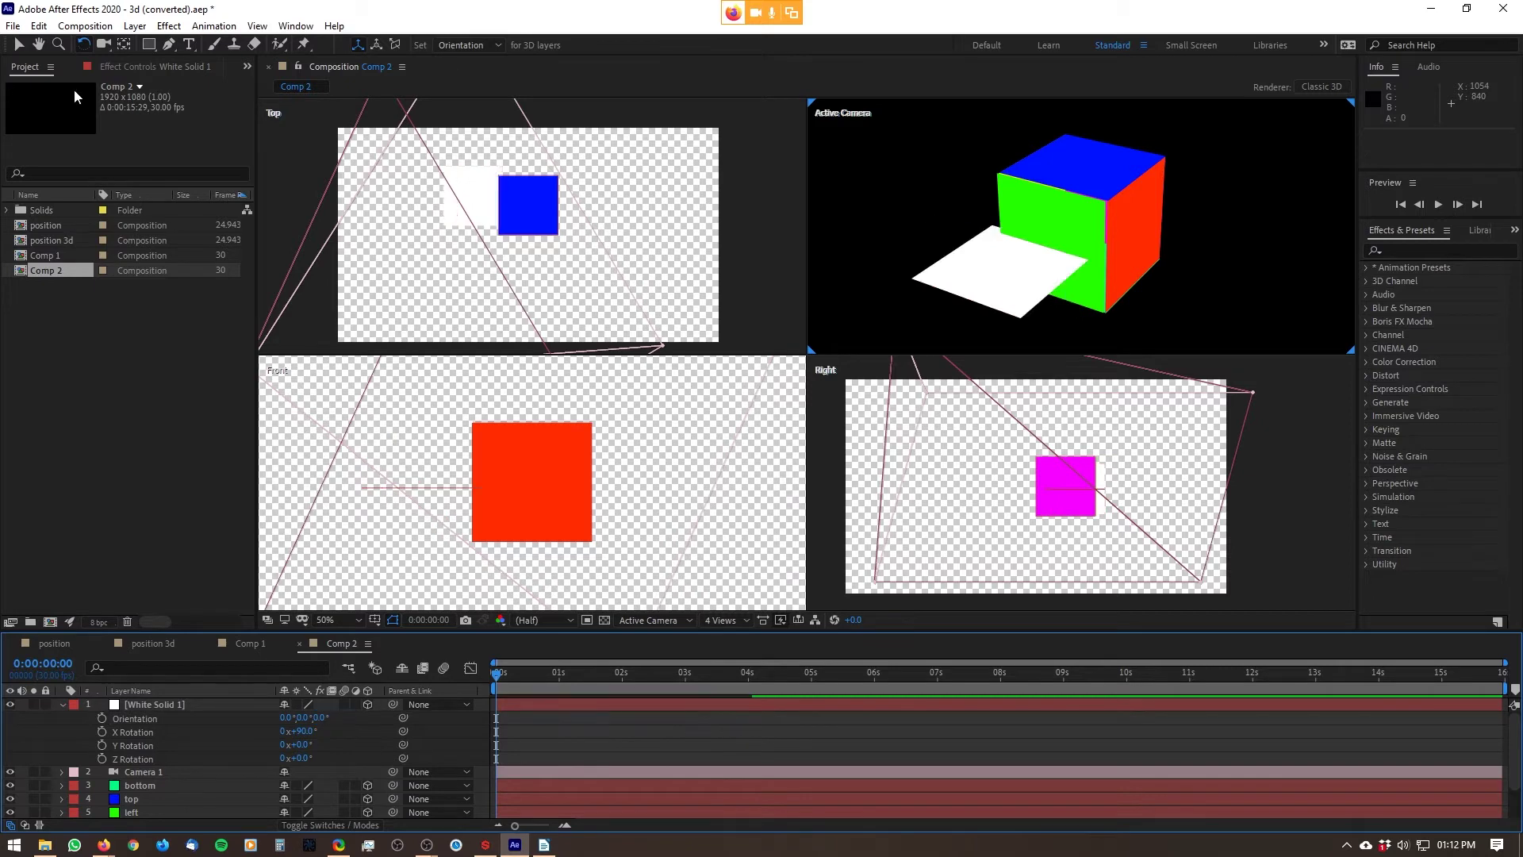
- Try turning the white solid's Z orientation to about 280°, undo that, and show only the layer's Scale property
left_click_drag(1035, 275, 1043, 313)
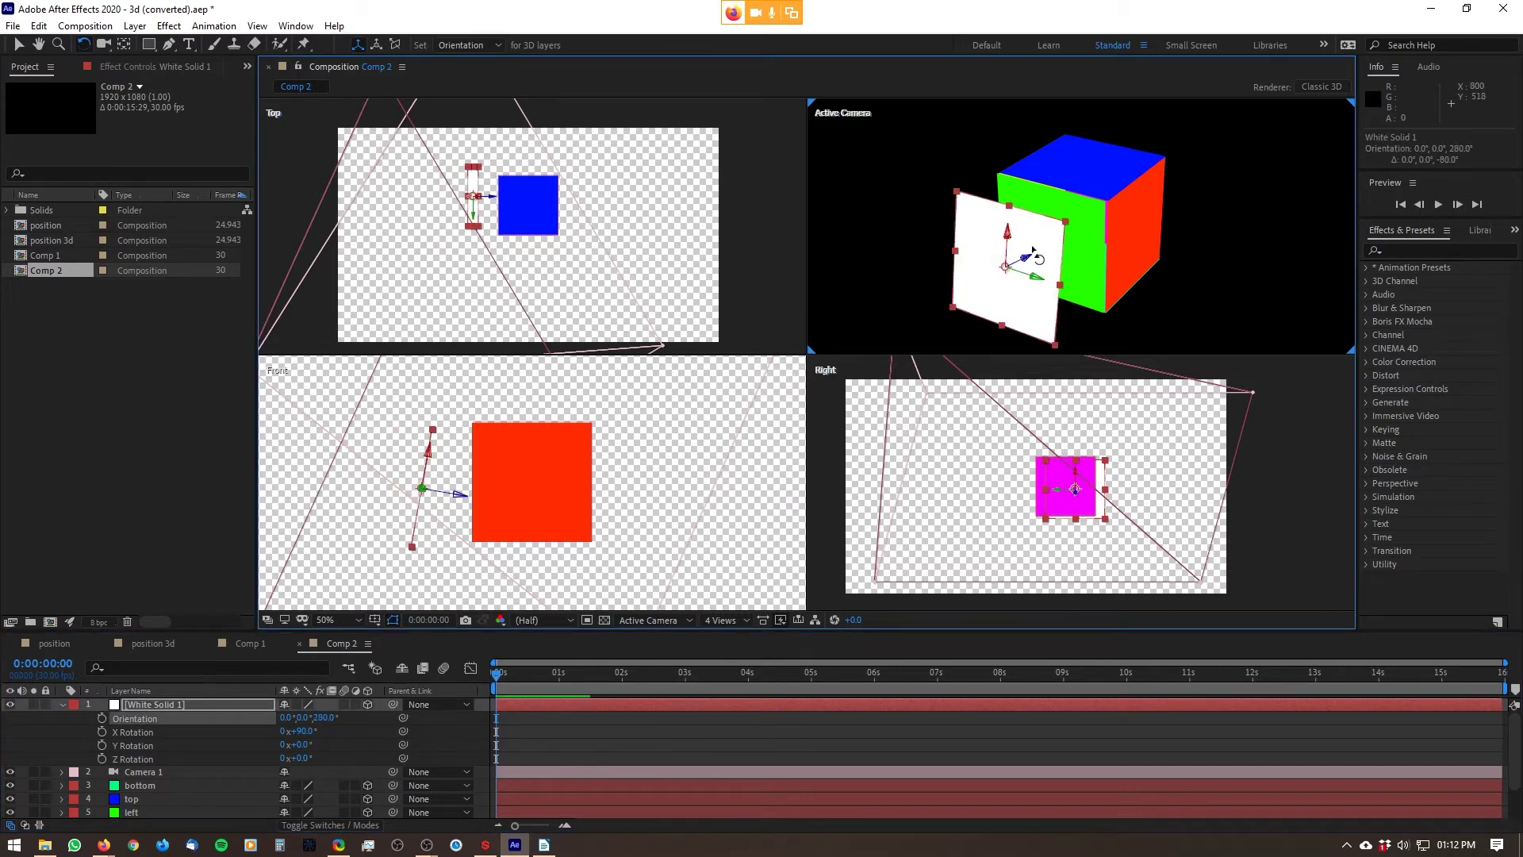
key("ctrl+z")
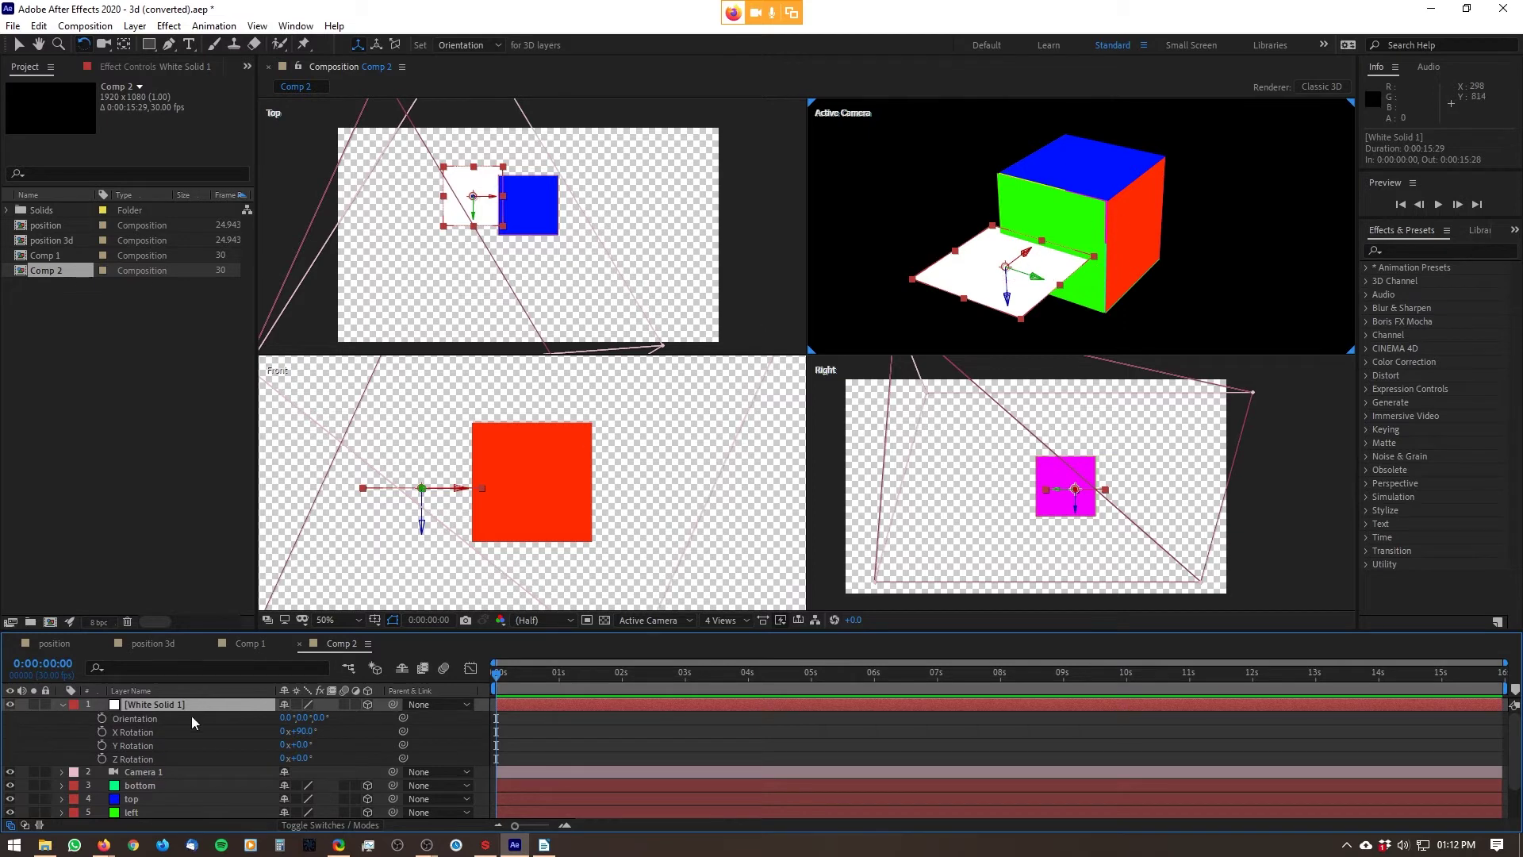
key("s")
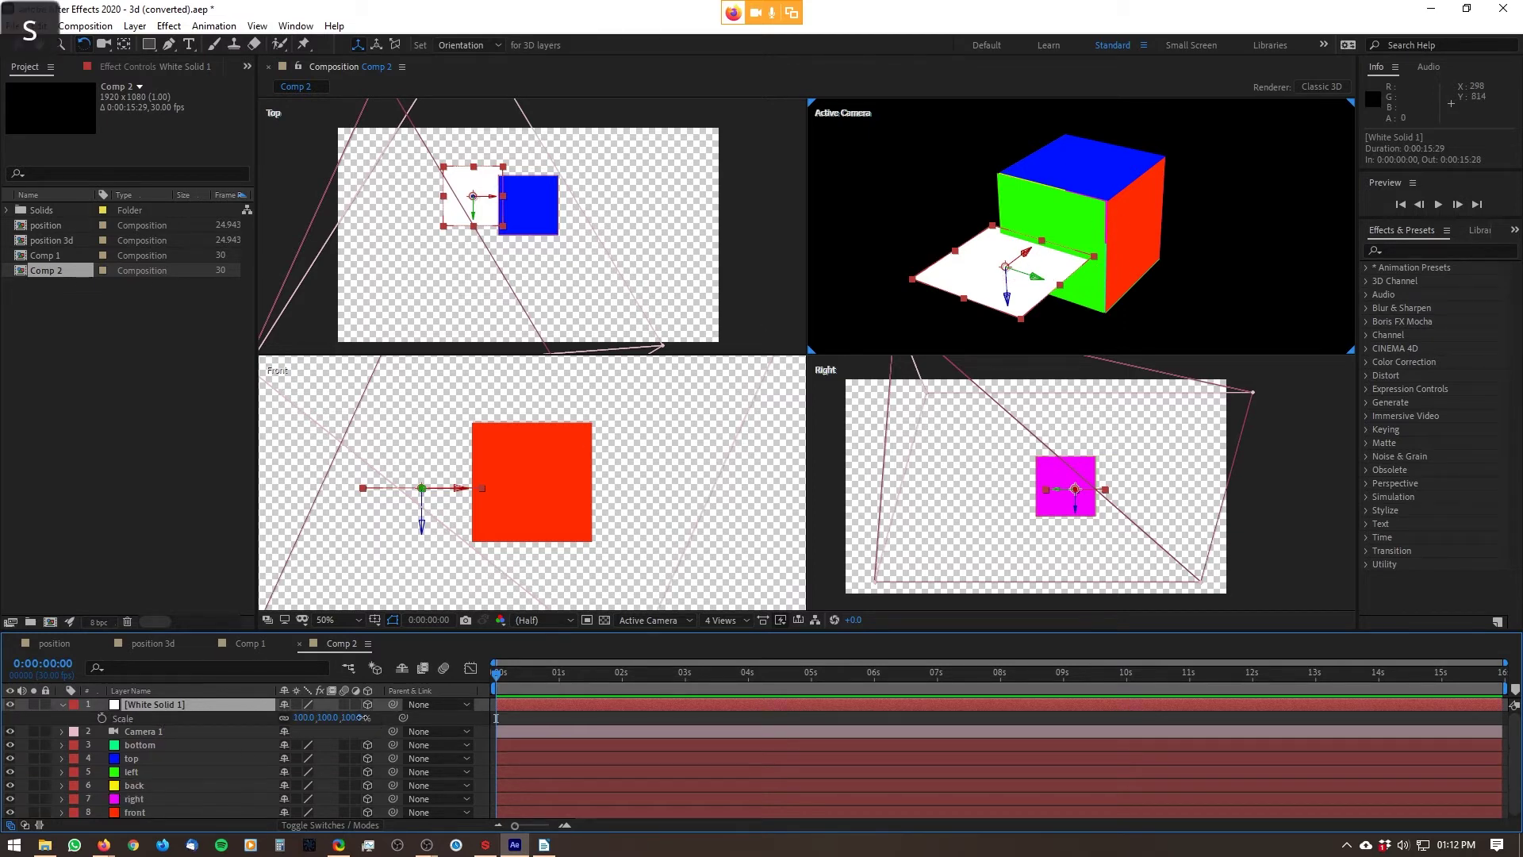
- Scale the white solid to 873% and position it beneath the cube as a floor, checking it with the camera
left_click_drag(351, 717, 1222, 796)
key("v")
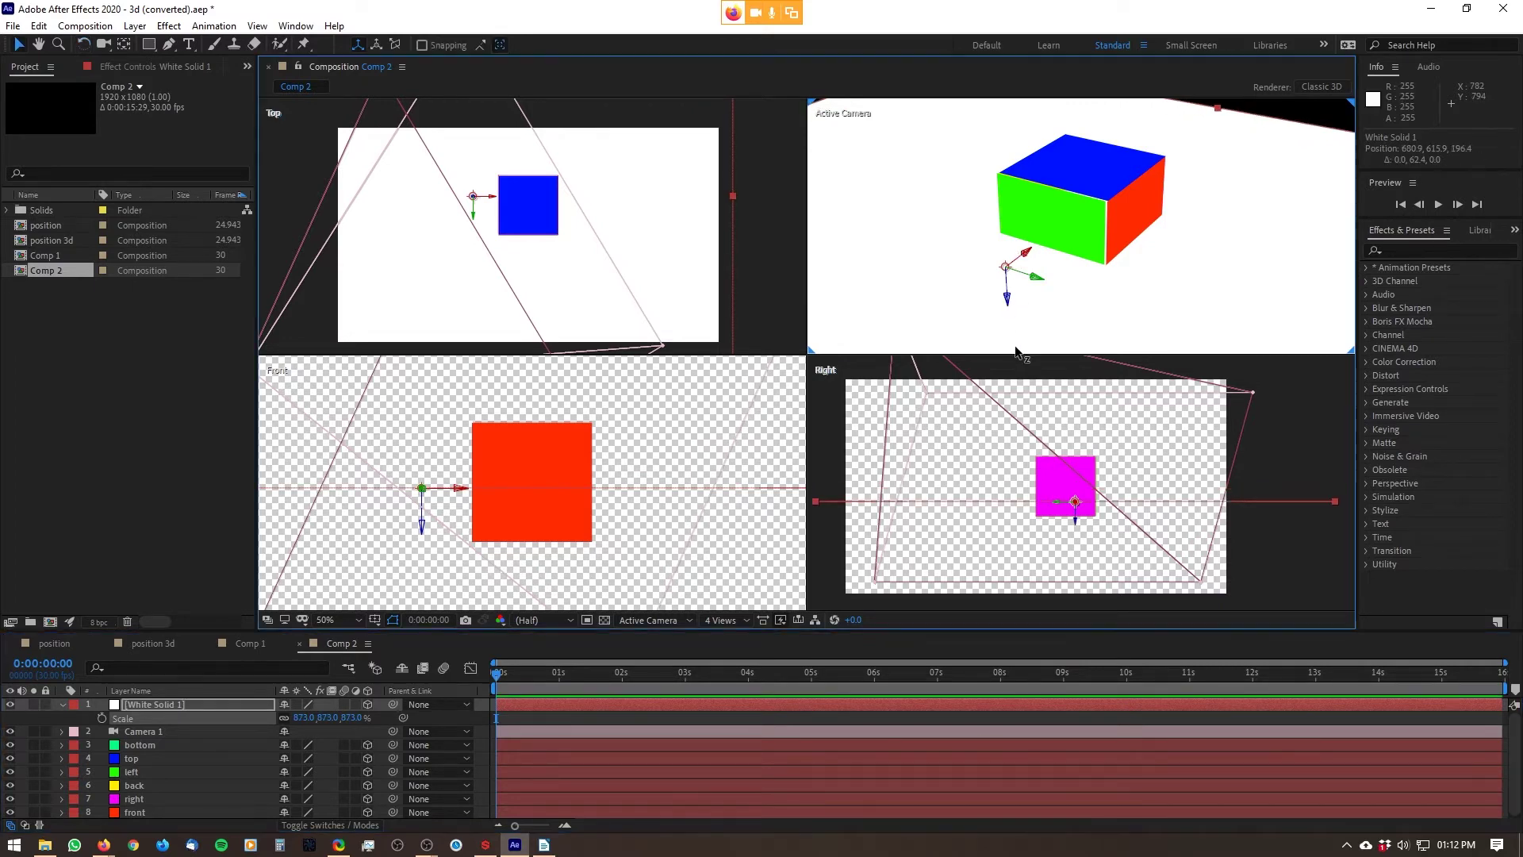
left_click_drag(1008, 301, 1037, 363)
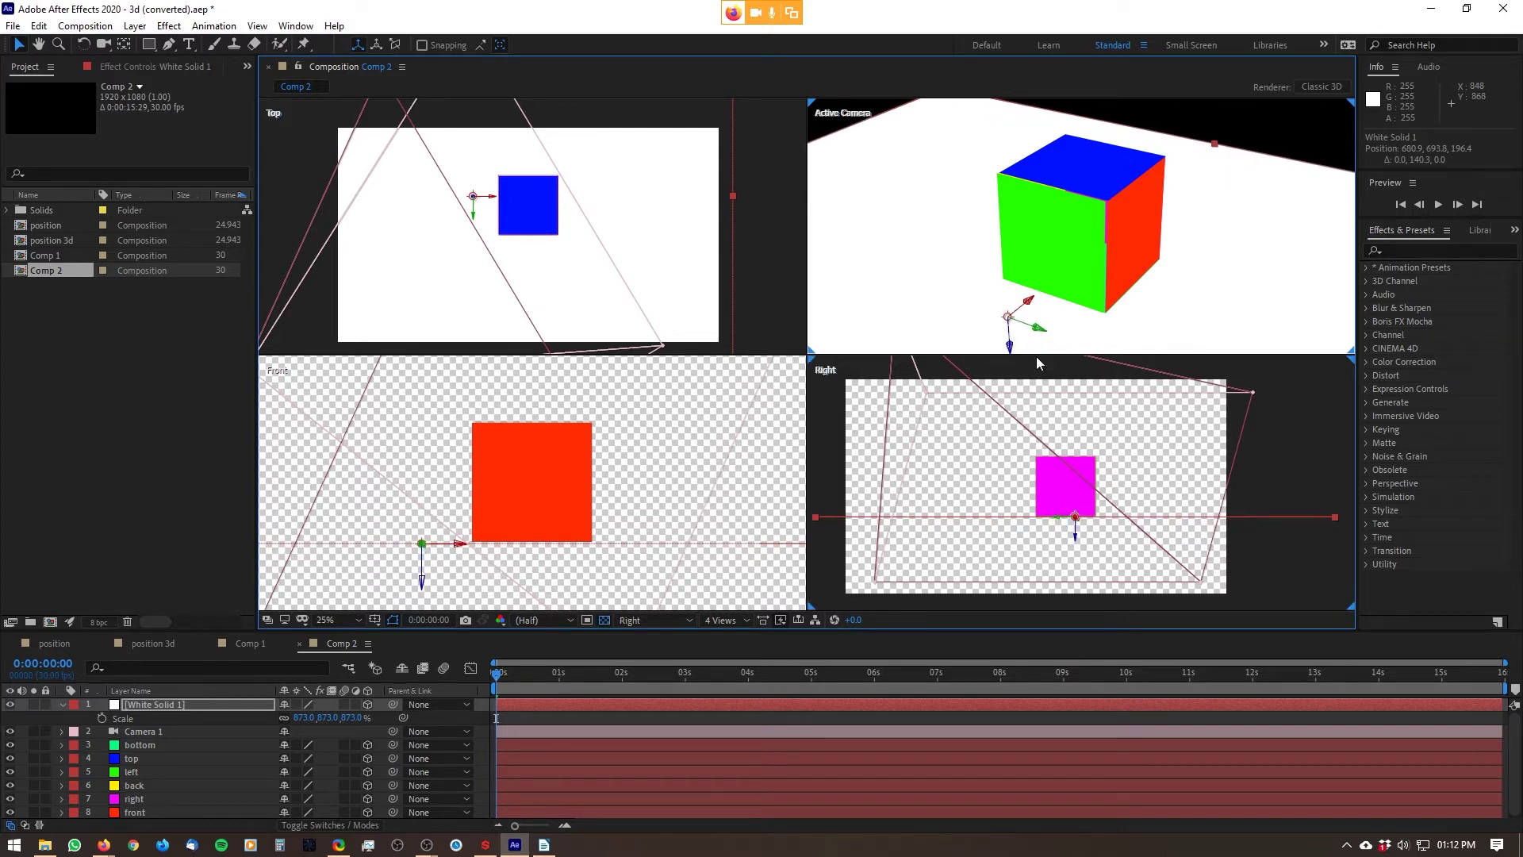
key("c")
left_click_drag(1035, 307, 1027, 345)
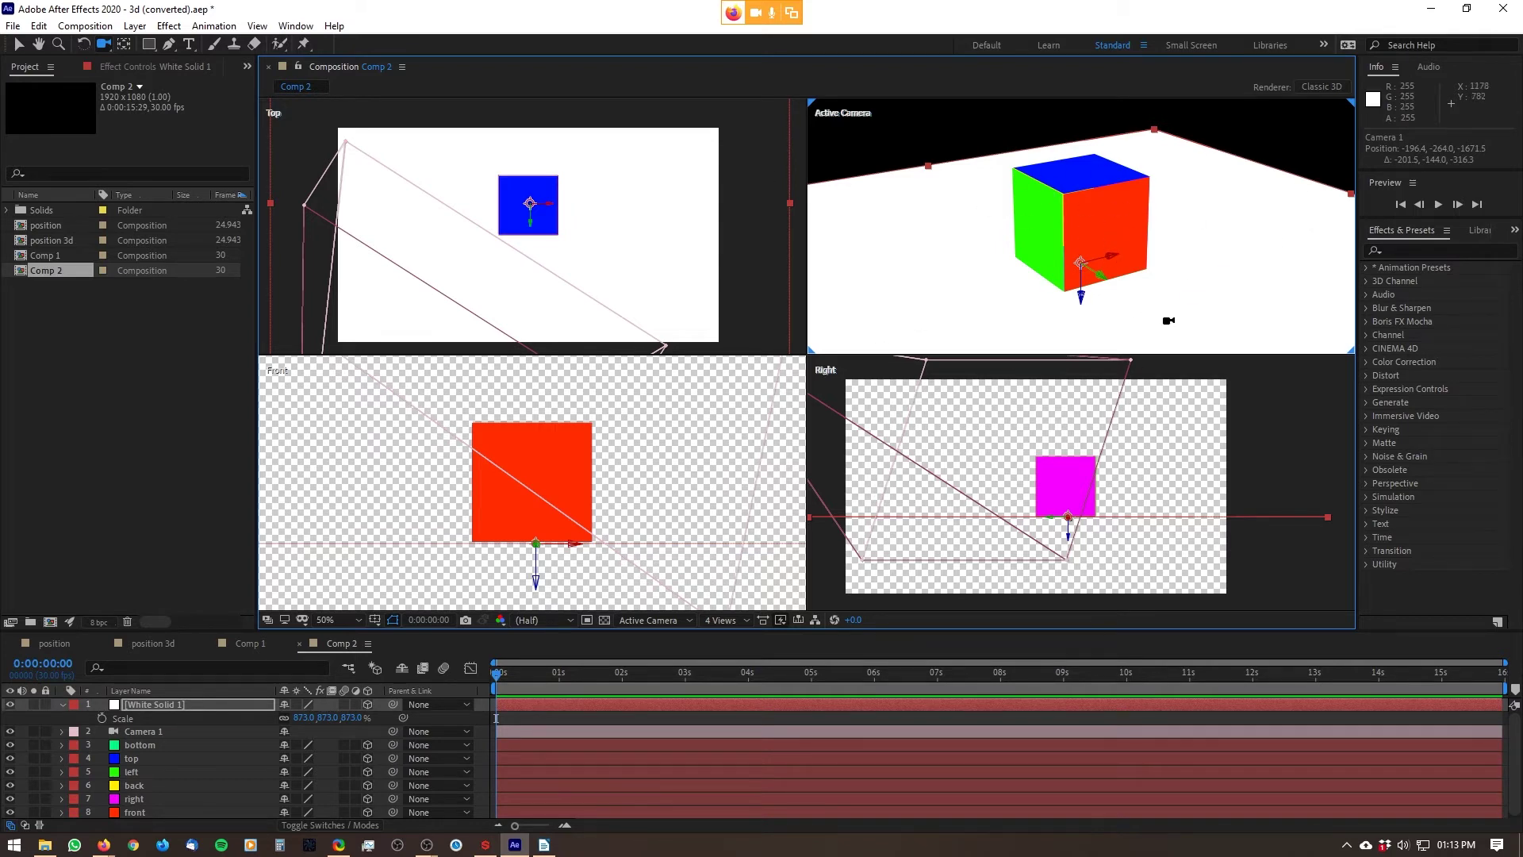
left_click_drag(1193, 272, 1099, 267)
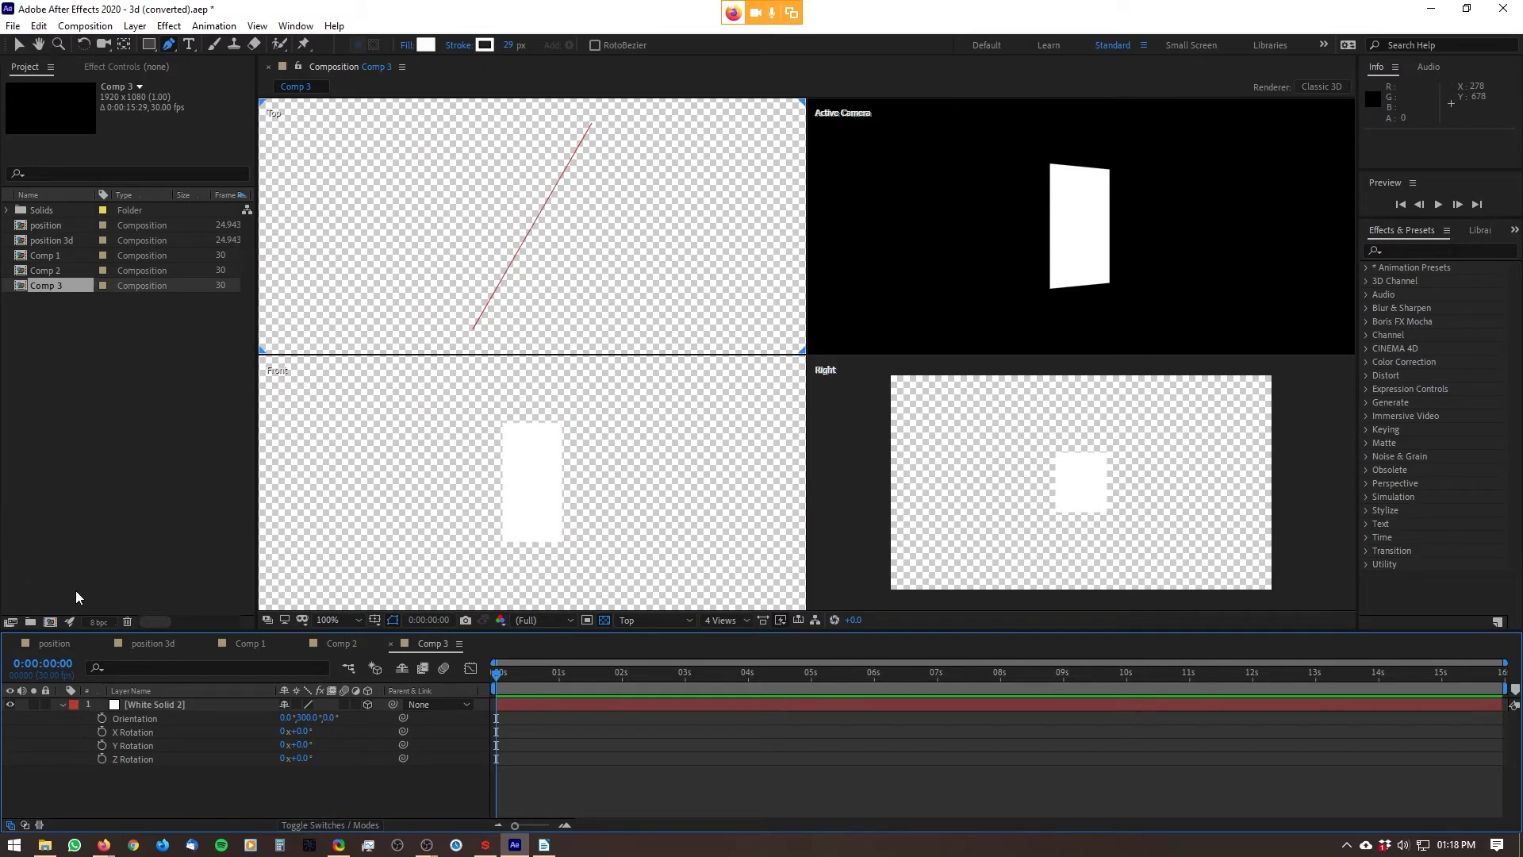
- Undo the last three changes and switch back to the Selection tool
key("ctrl+z")
key("ctrl+z")
key("ctrl+z")
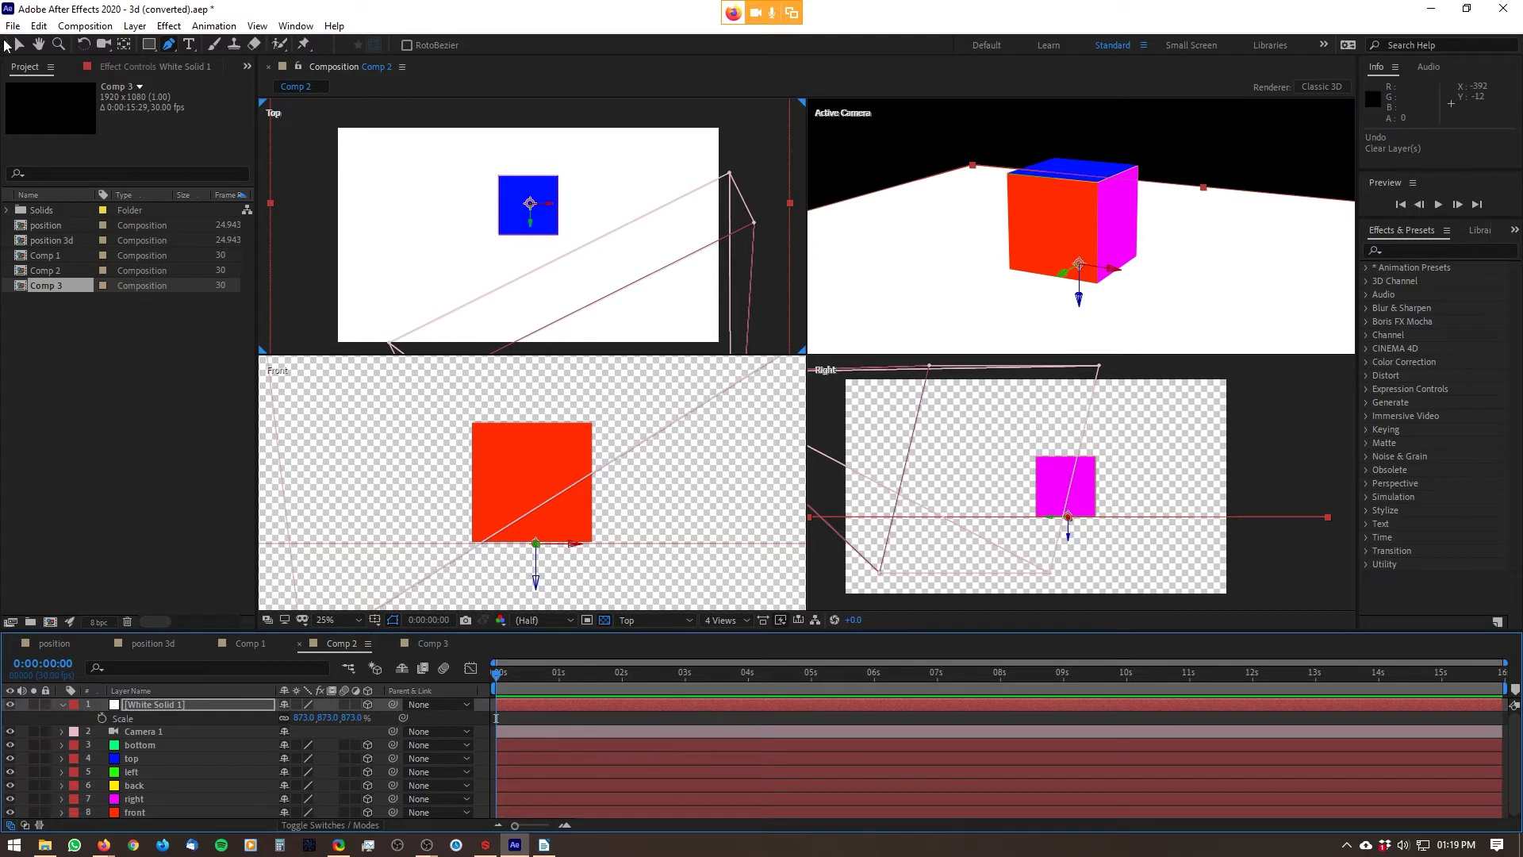
key("v")
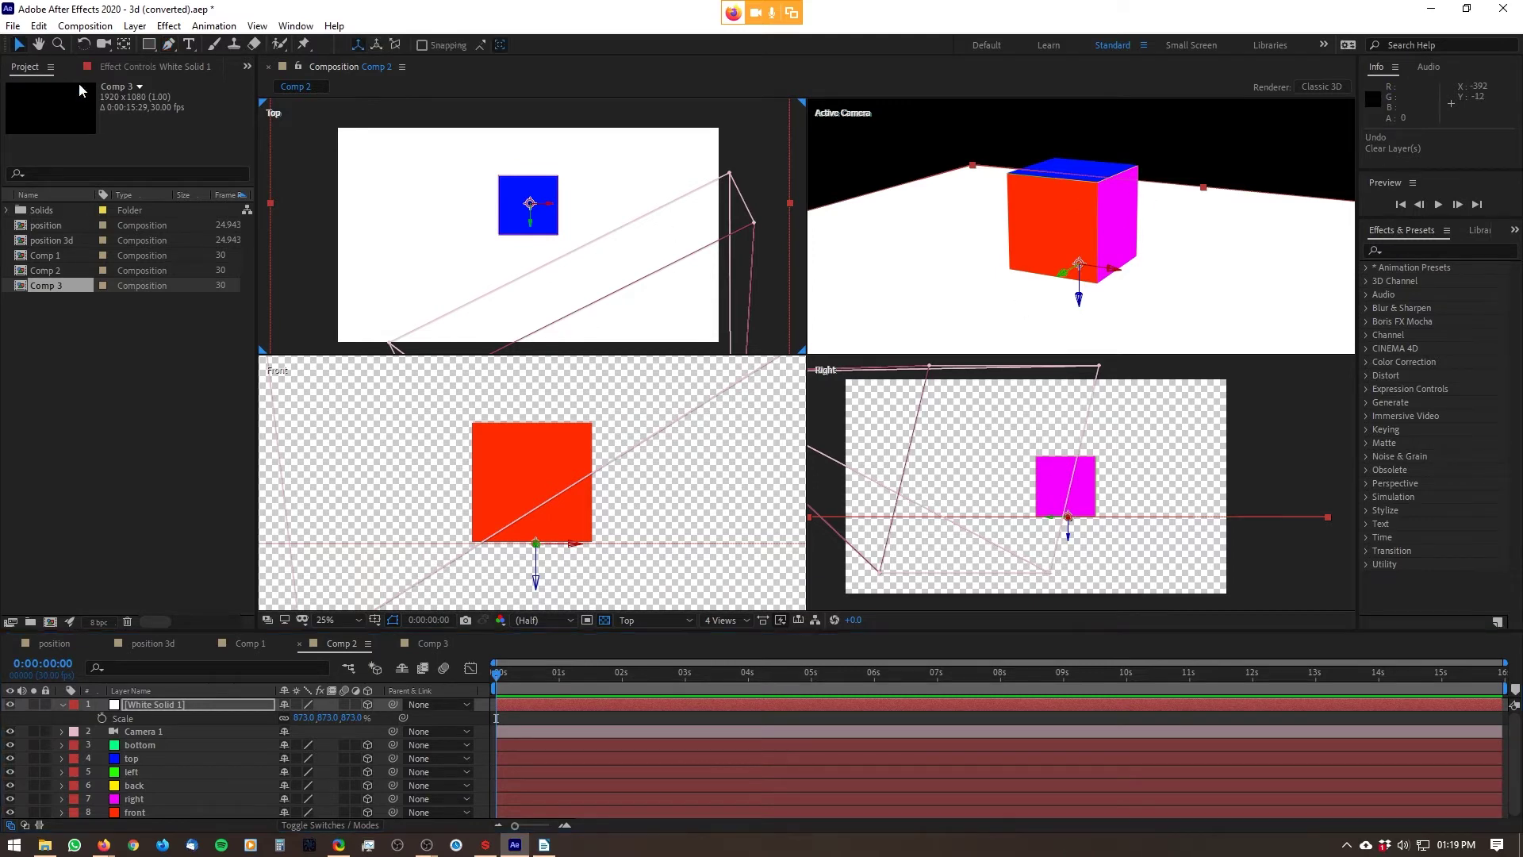
- Add a new null object directly above the bottom layer in Comp 2
left_click(197, 744)
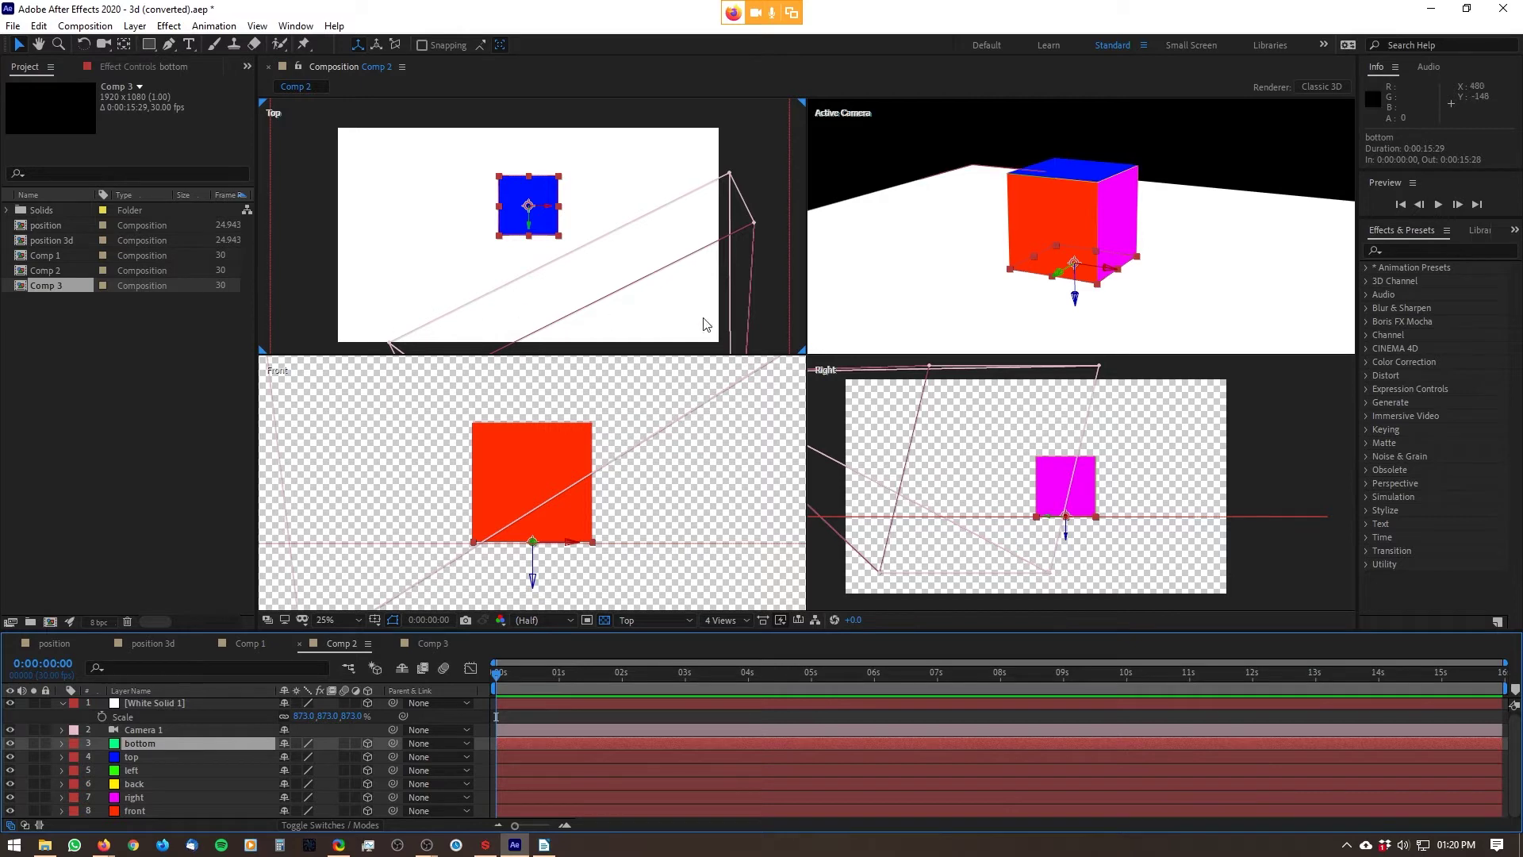
left_click(135, 26)
mouse_move(141, 45)
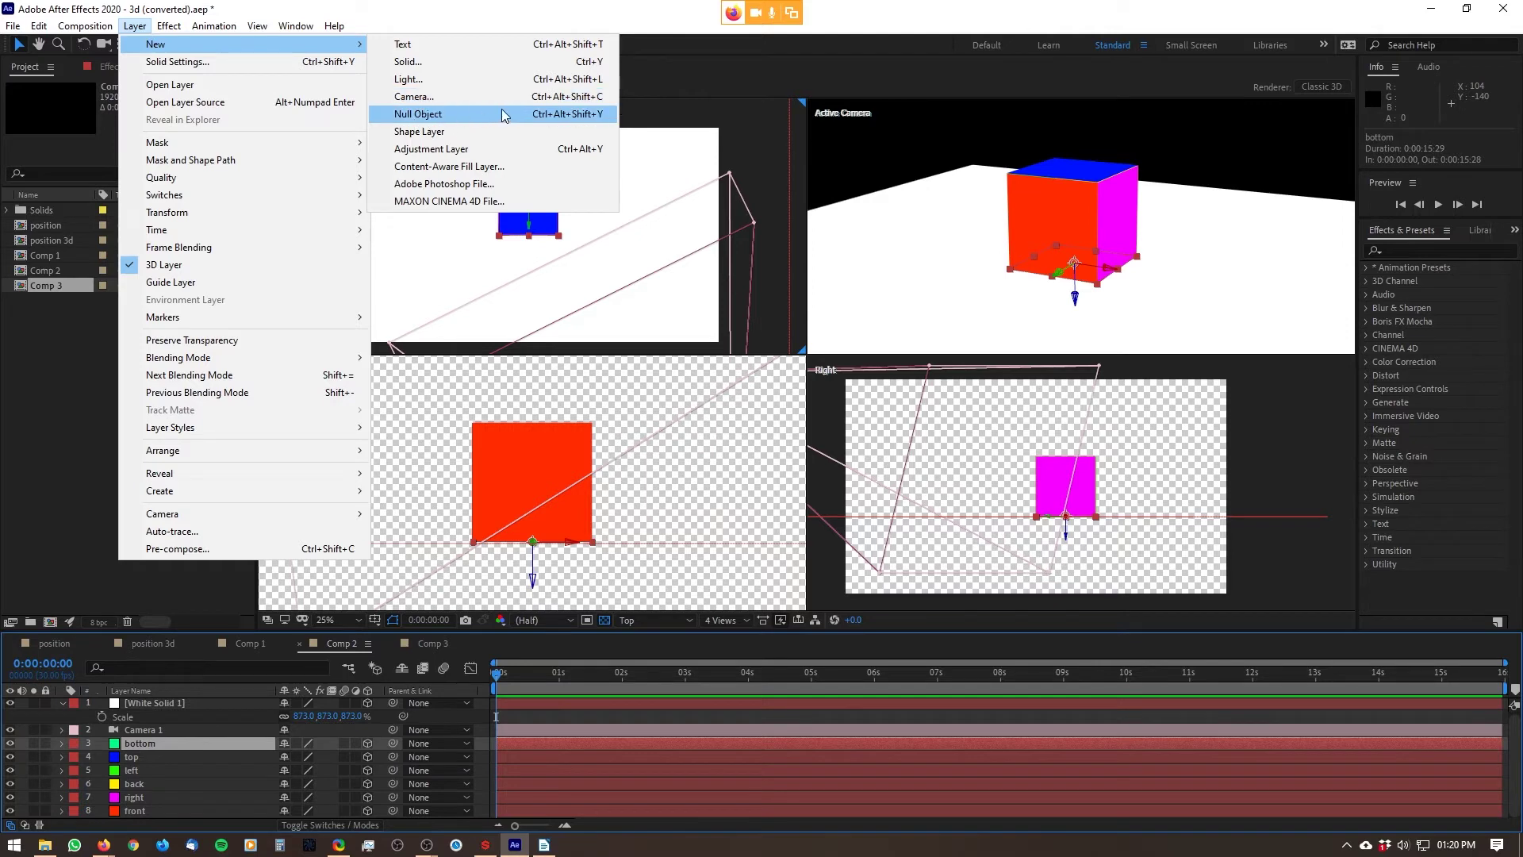
left_click(560, 118)
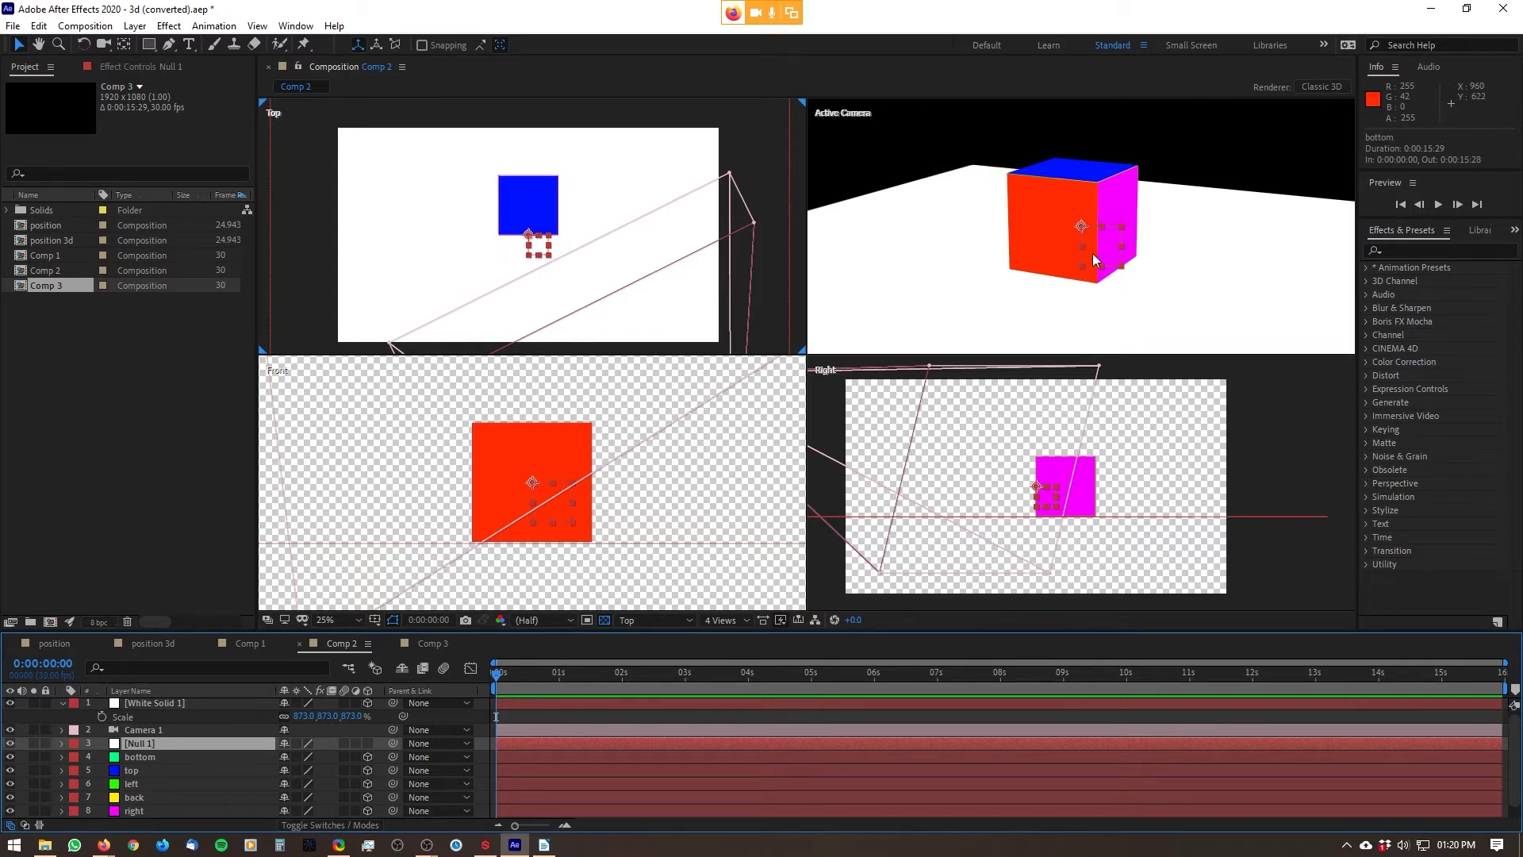
- Convert the Null 1 layer into a 3D layer
left_click(1235, 149)
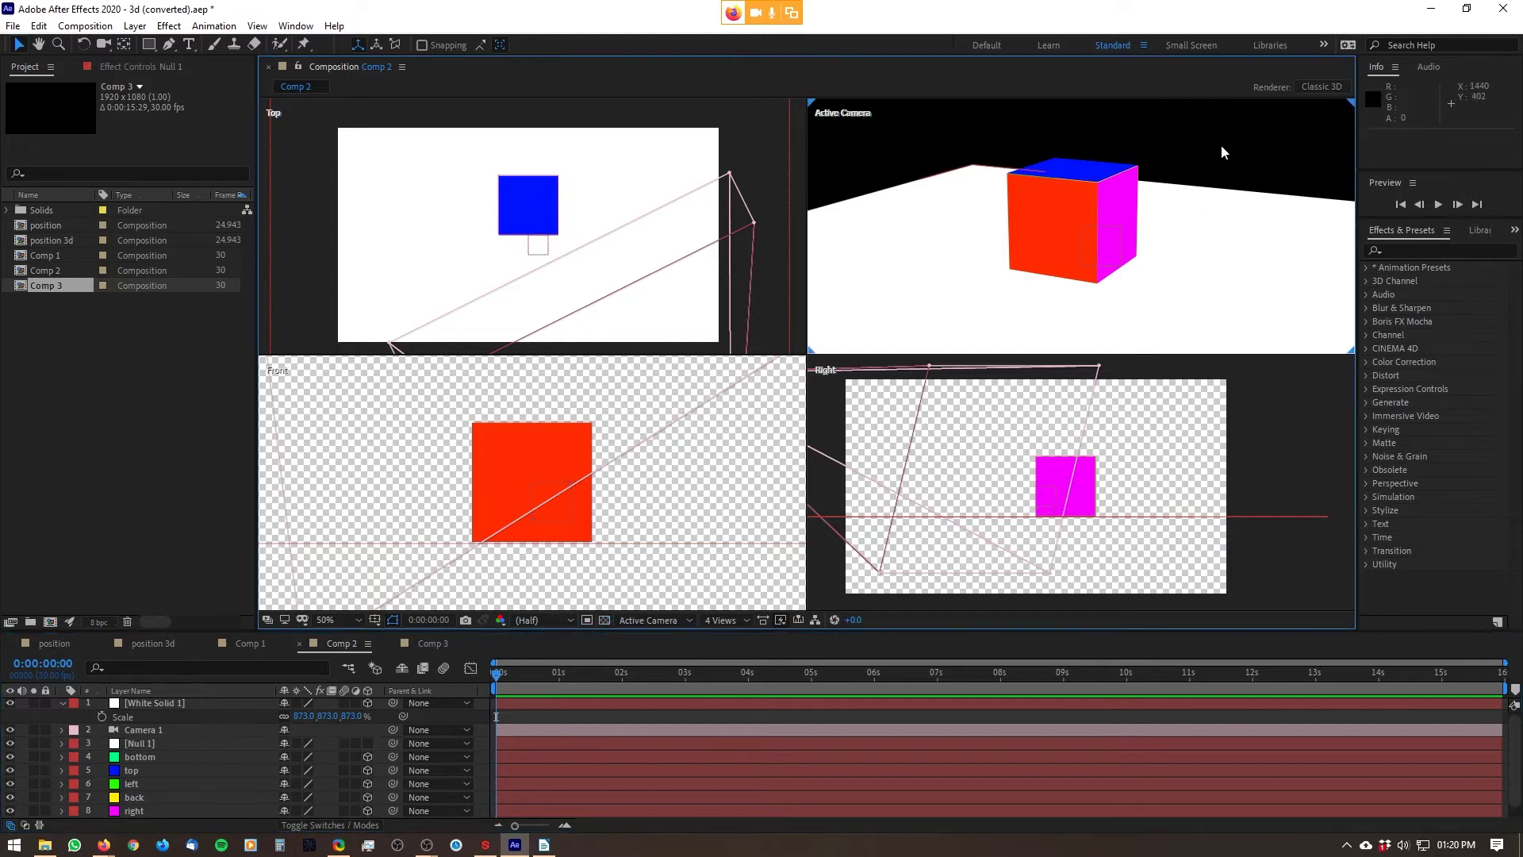
left_click(1121, 256)
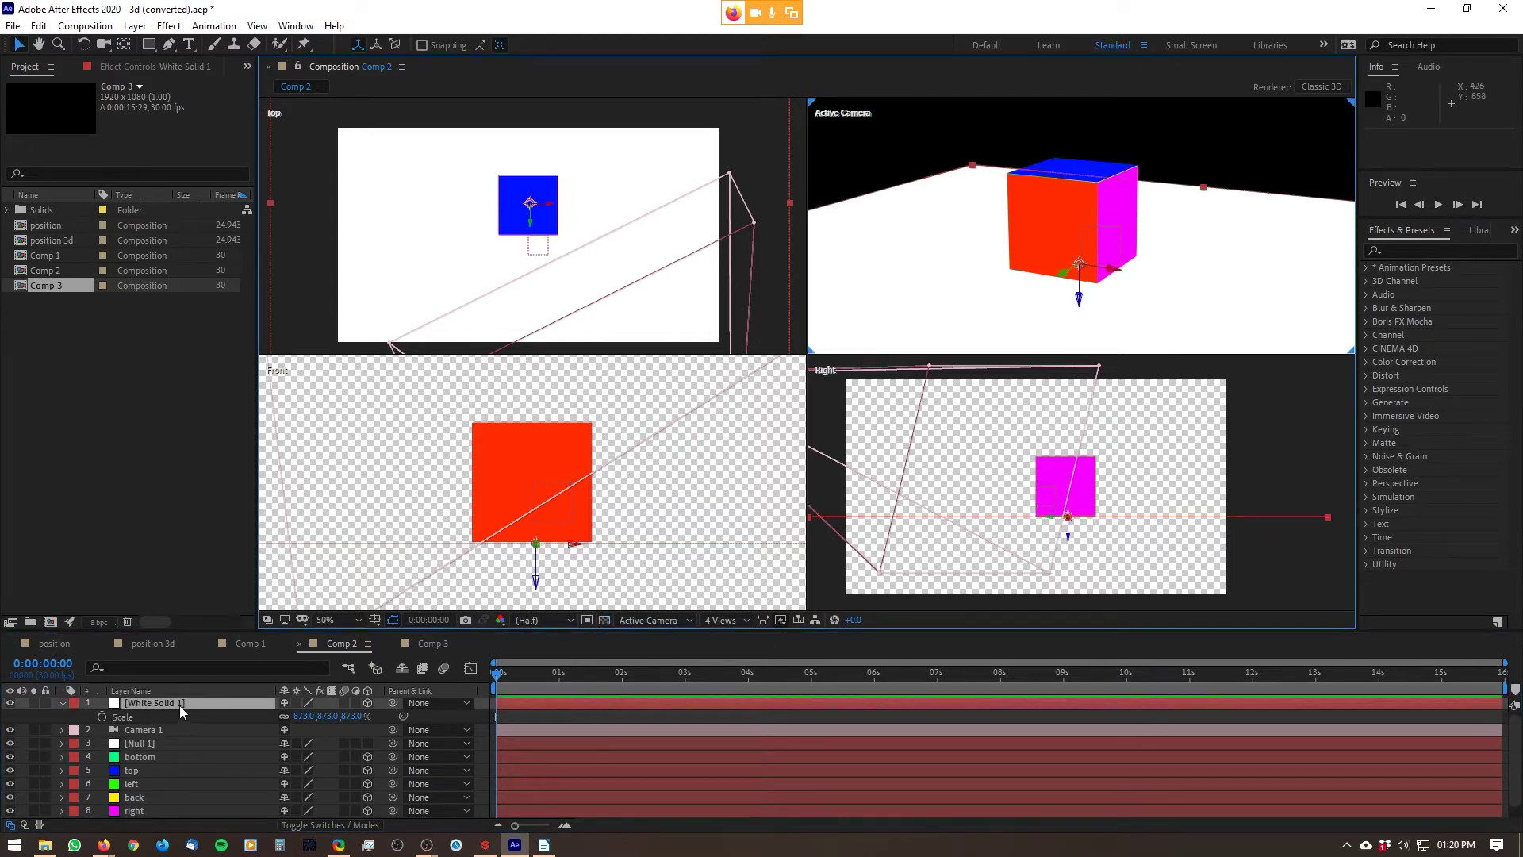
left_click(159, 747)
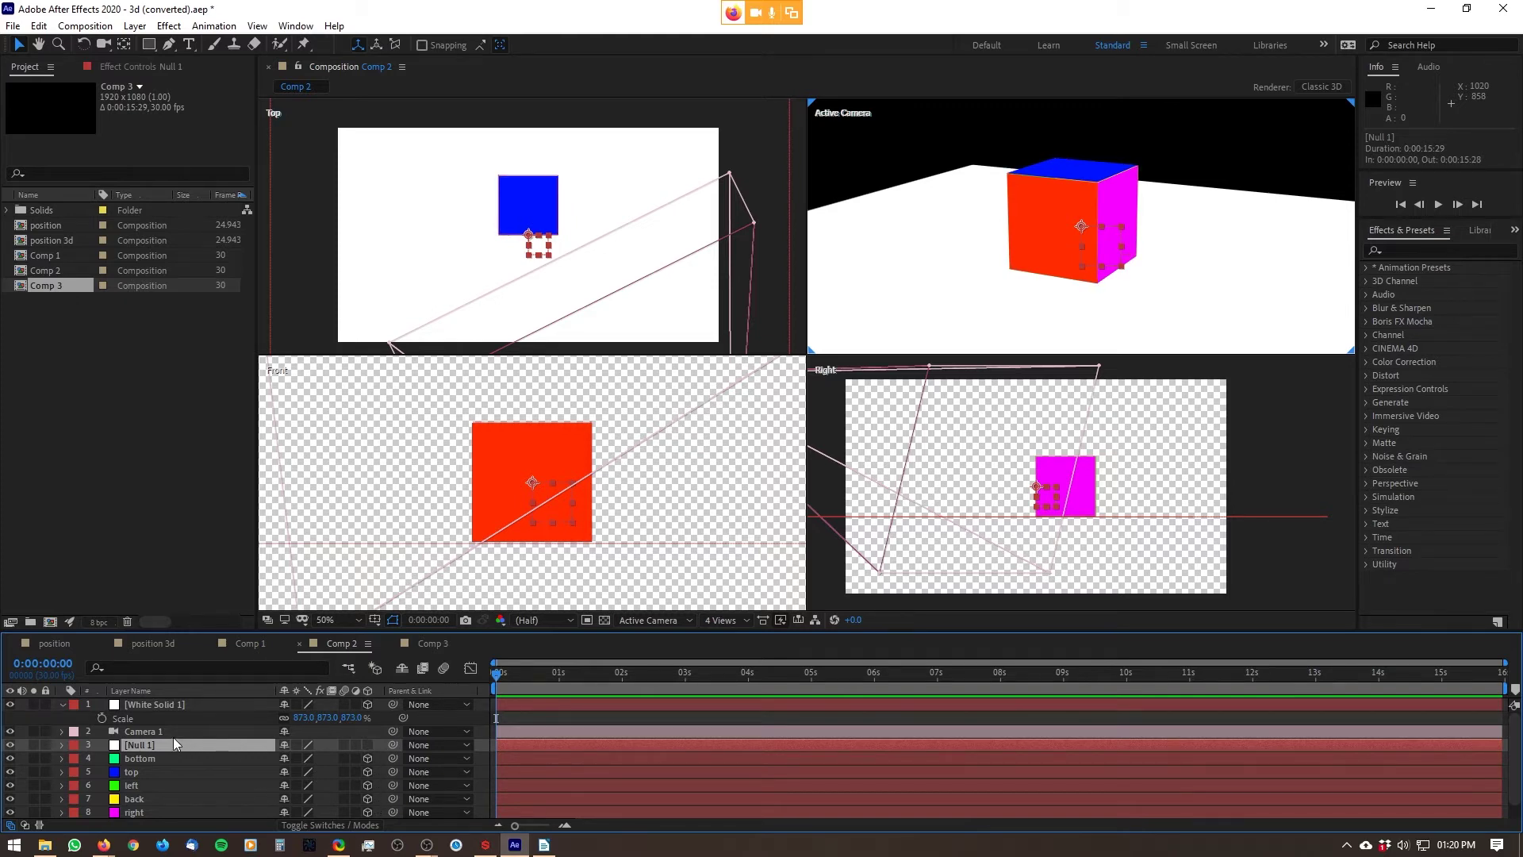
left_click(367, 745)
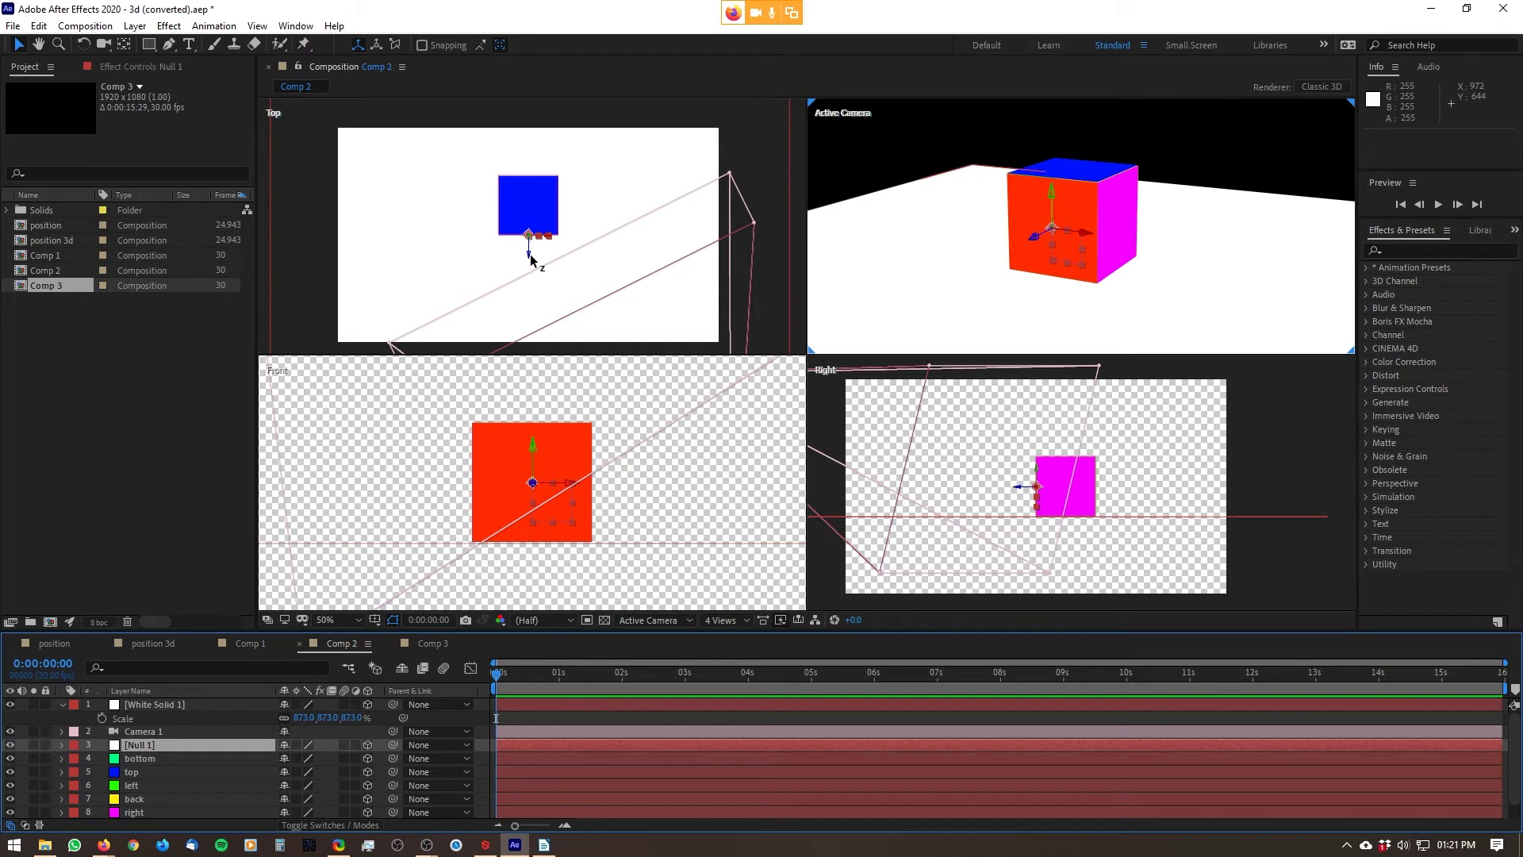
- Set Null 1's Z position to 150 so that it sits at the centre of the cube
key("p")
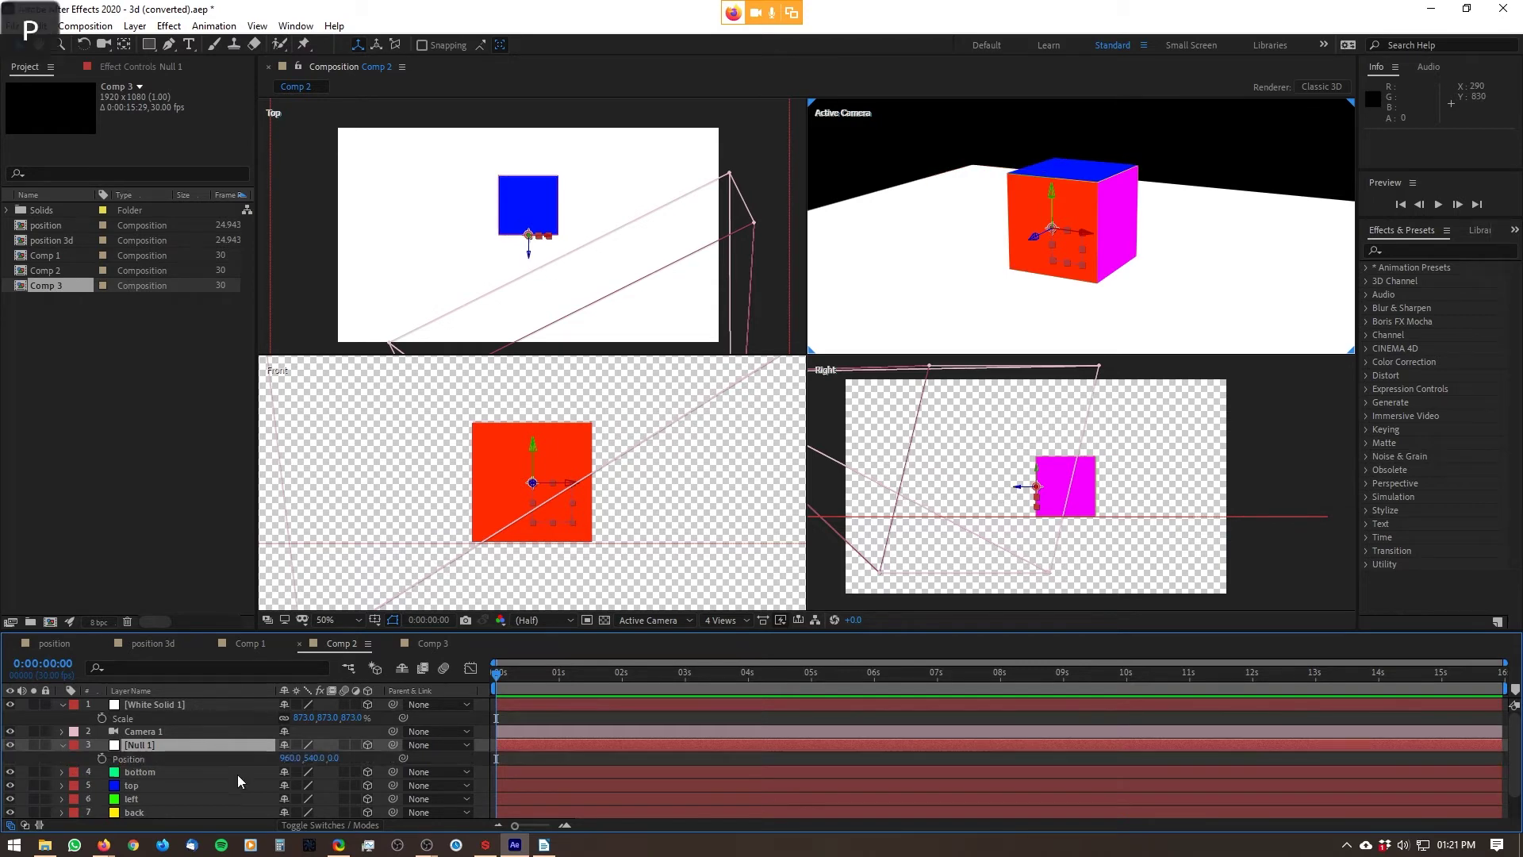
left_click(332, 758)
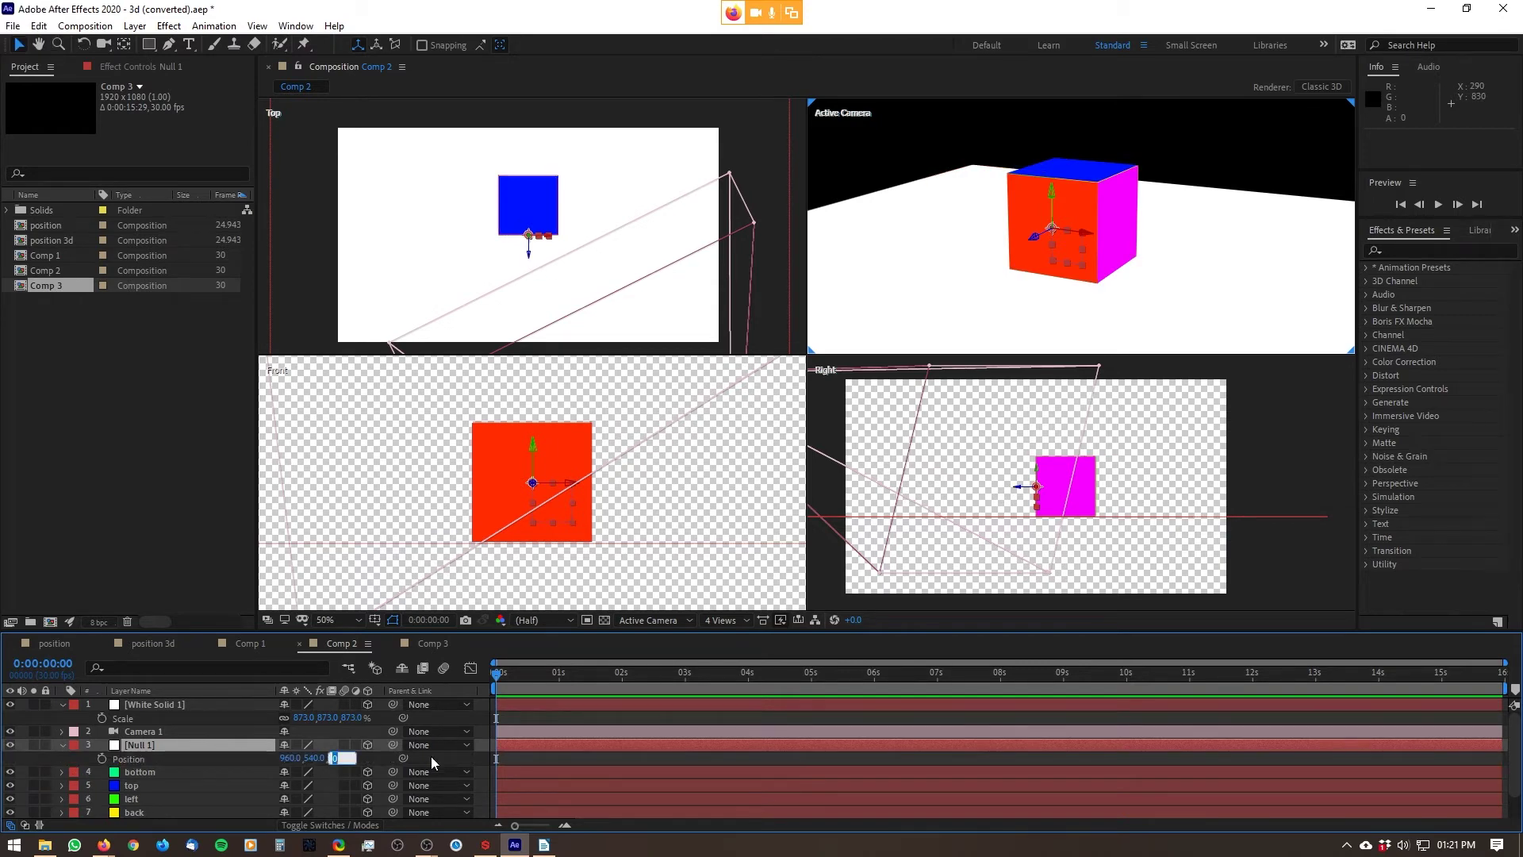
type("150")
key("Return")
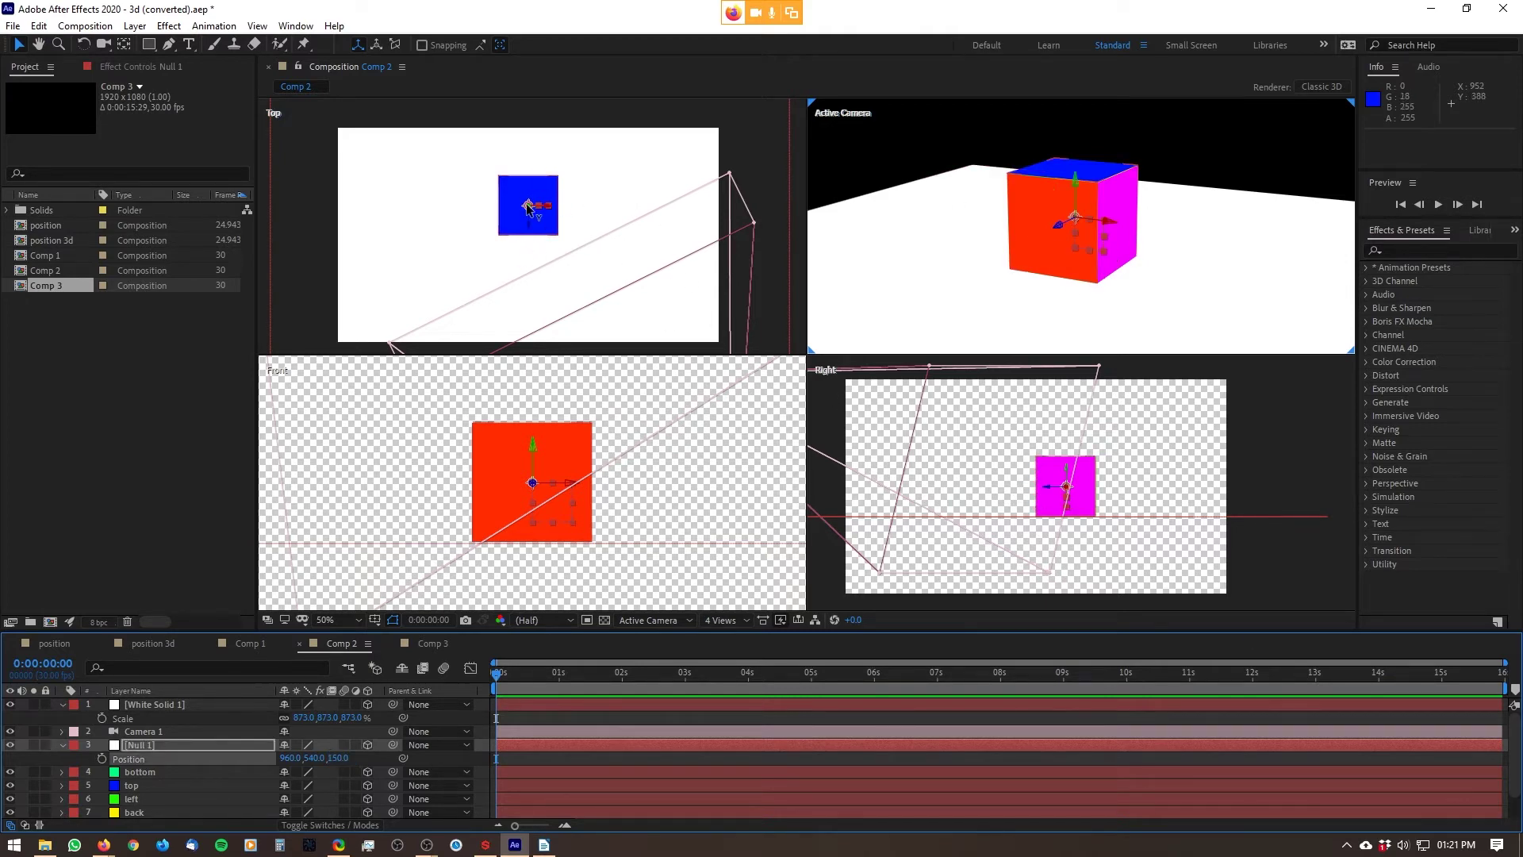
scroll(533, 208, "up", 2)
left_click_drag(552, 214, 555, 265)
scroll(1082, 468, "up", 2)
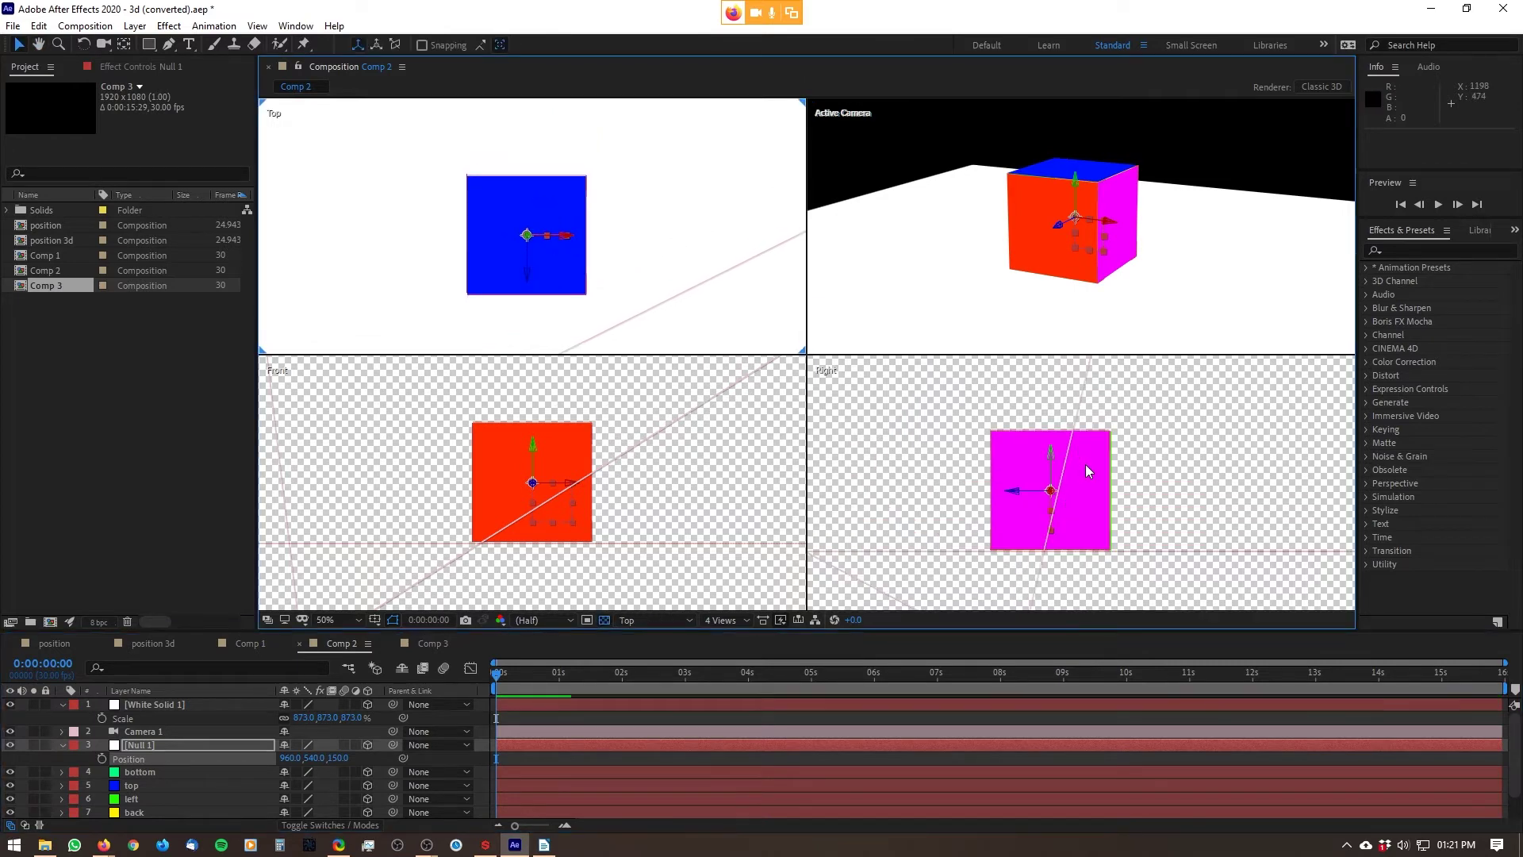
- Parent all six cube face layers, from bottom to front, to Null 1
left_click(178, 769)
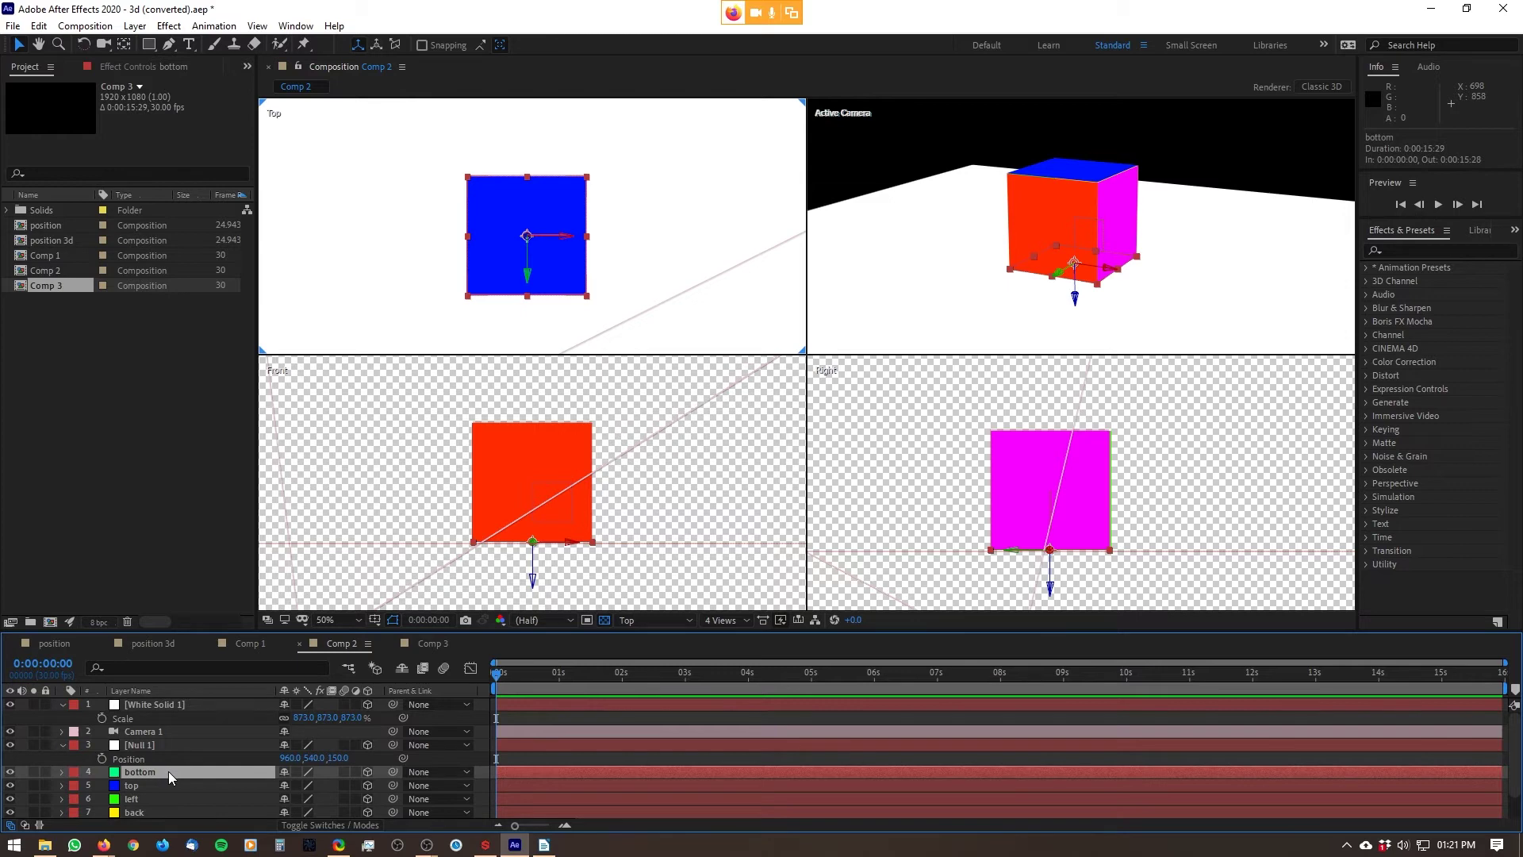
scroll(169, 771, "down", 1)
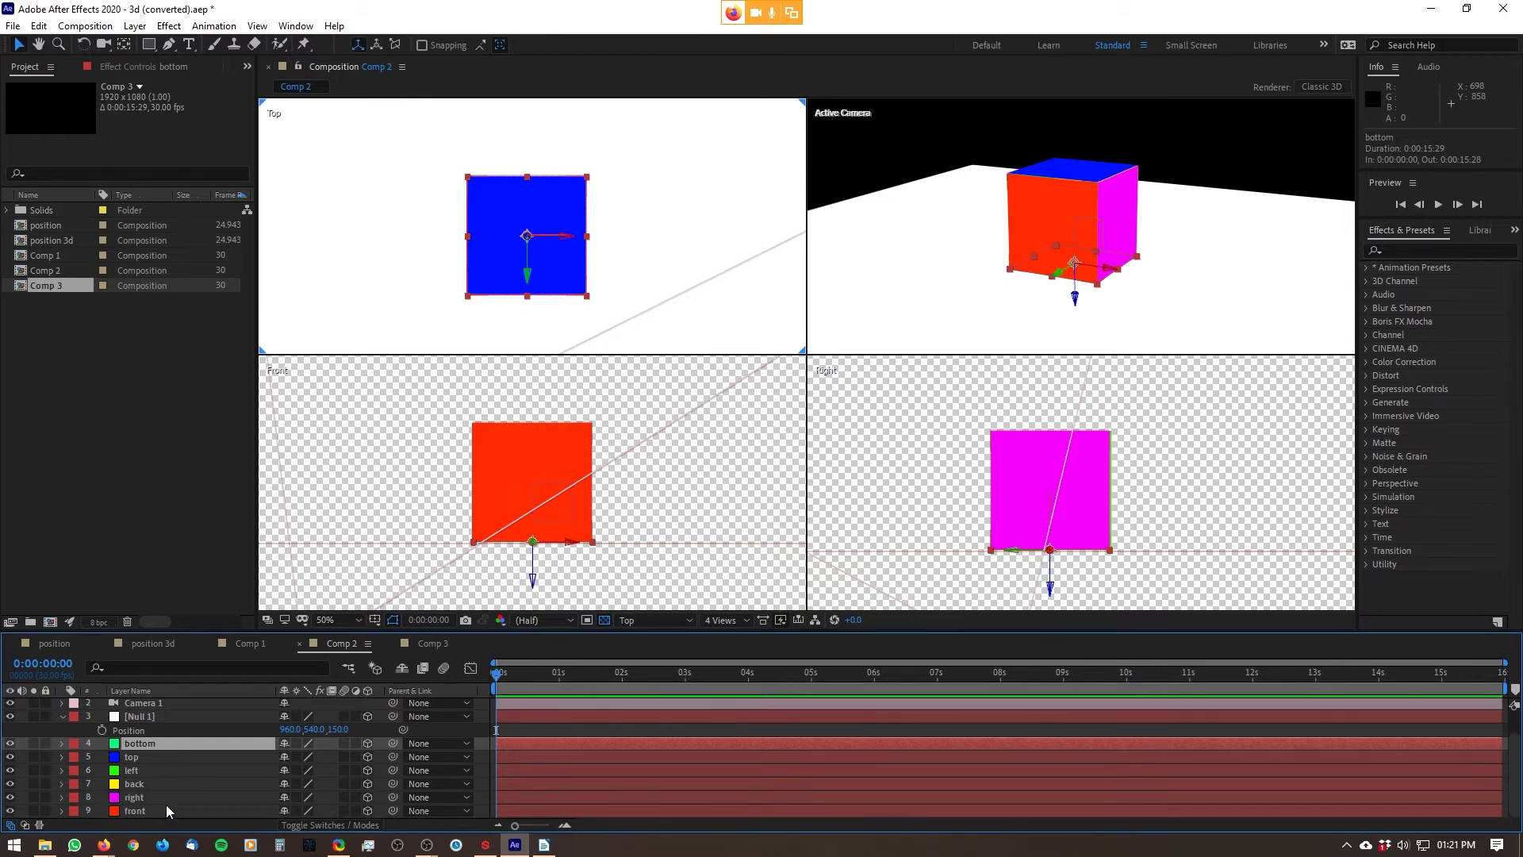
scroll(170, 744, "up", 1)
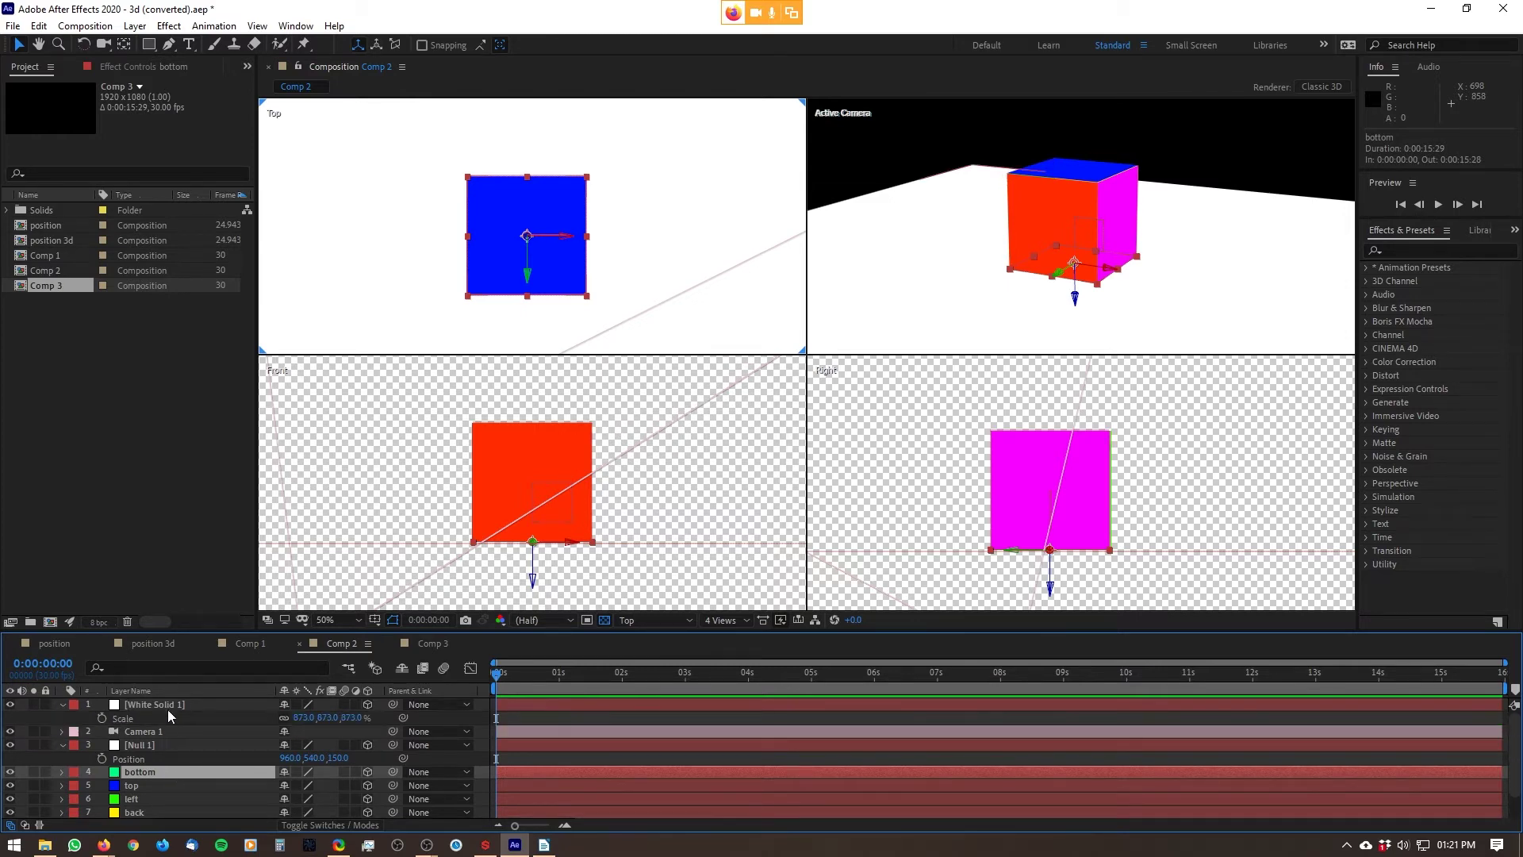
scroll(182, 802, "down", 1)
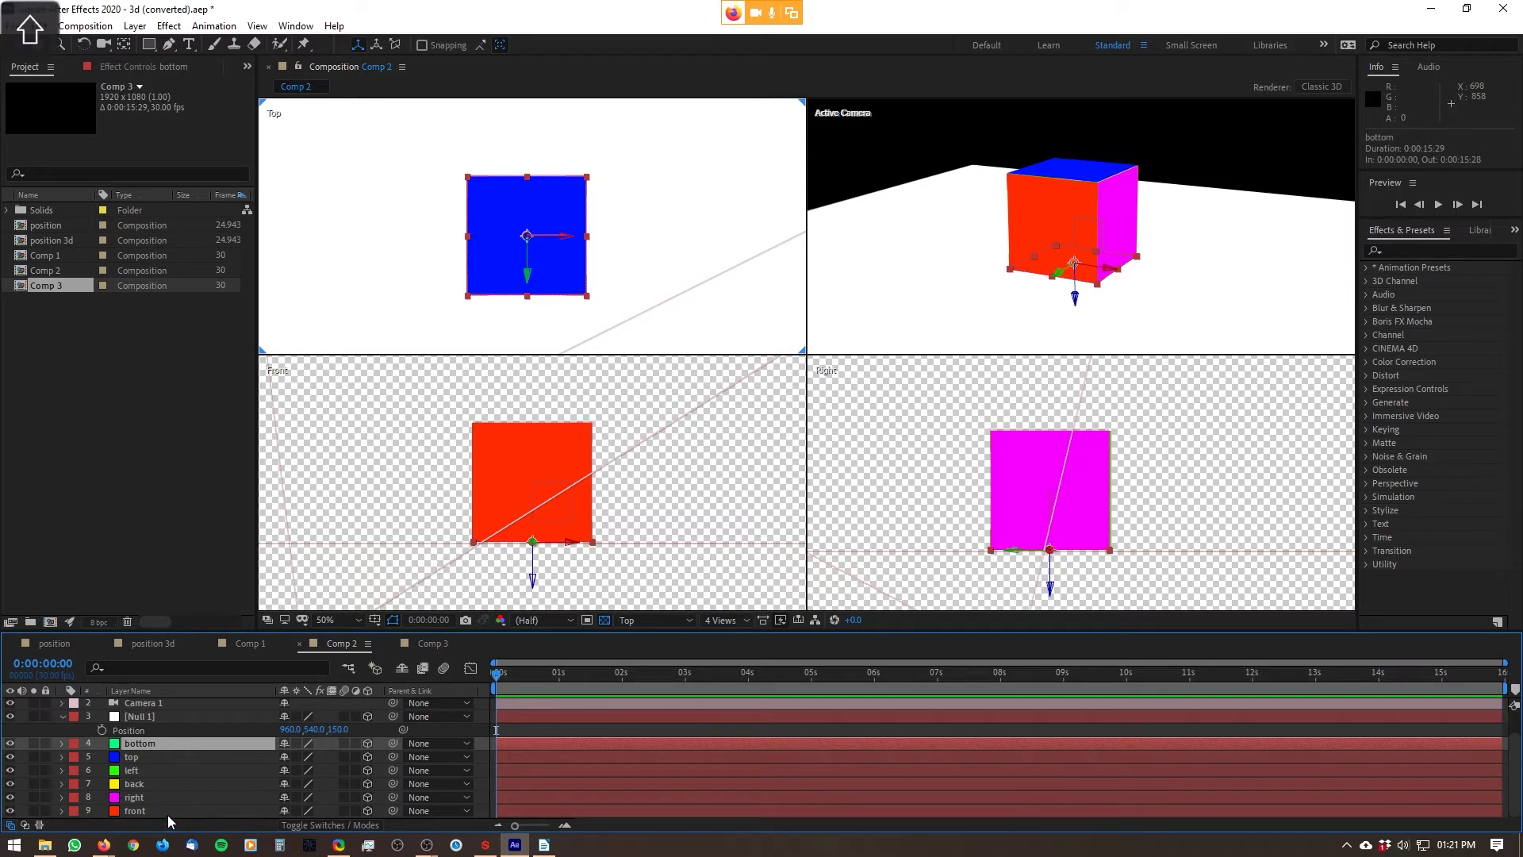
left_click(168, 814, "shift")
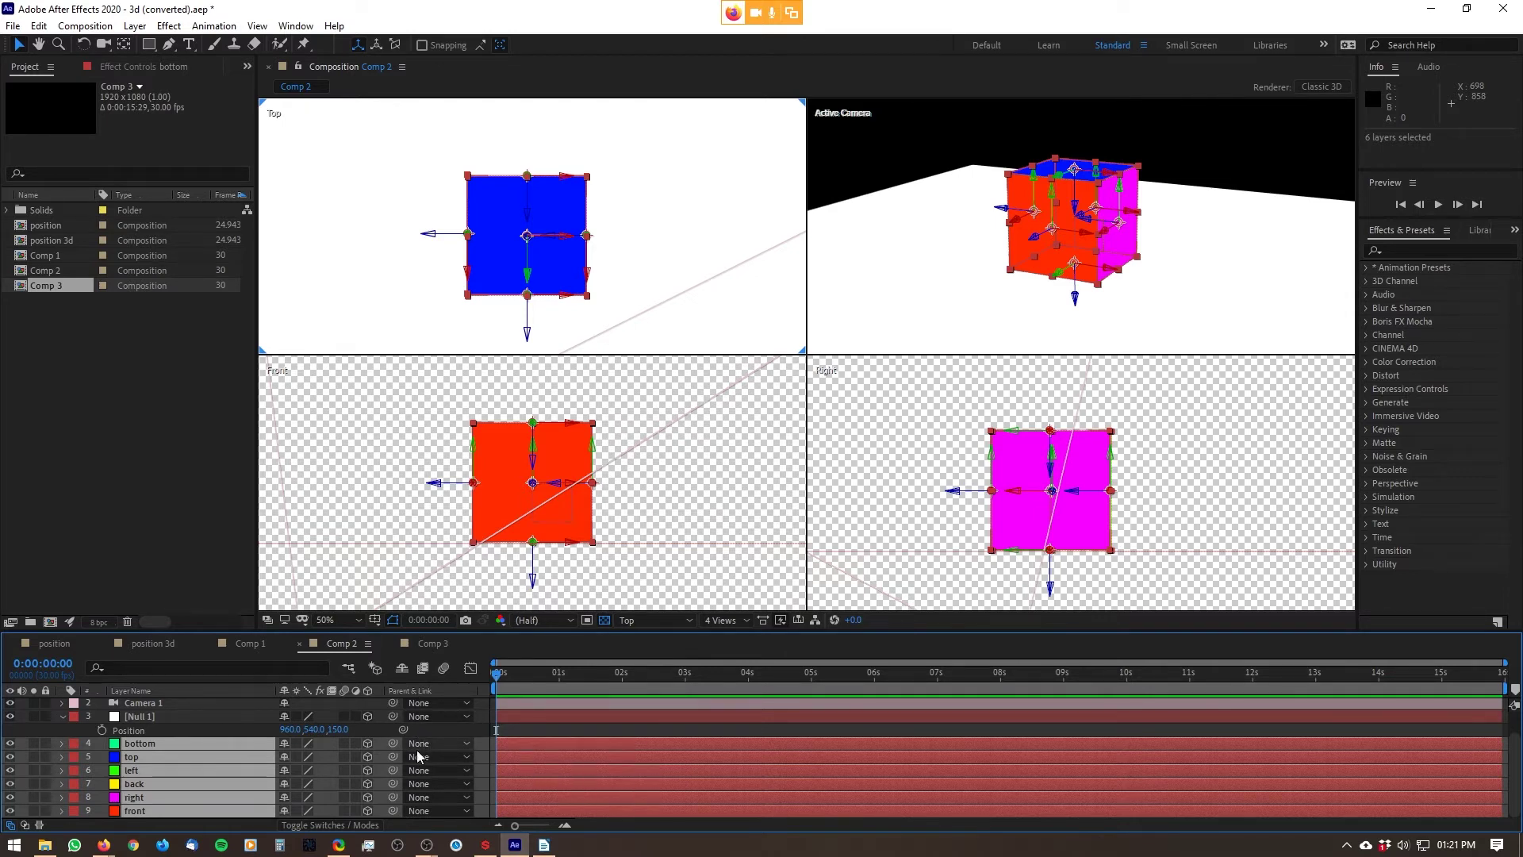
left_click_drag(392, 743, 151, 717)
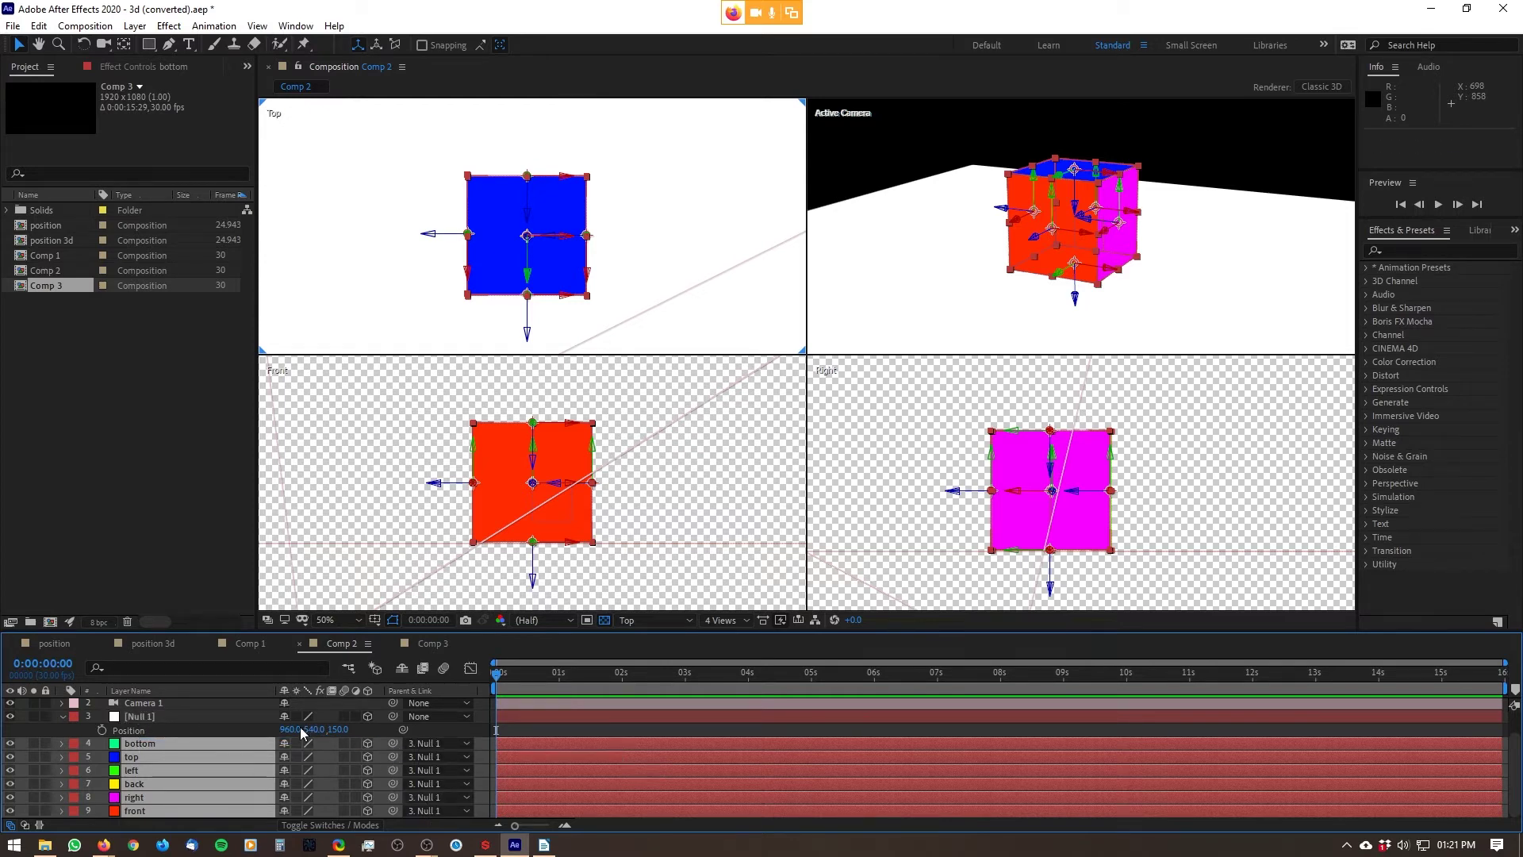
- Move Null 1 along X to 1056 and undo the trial move in Y
left_click(195, 715)
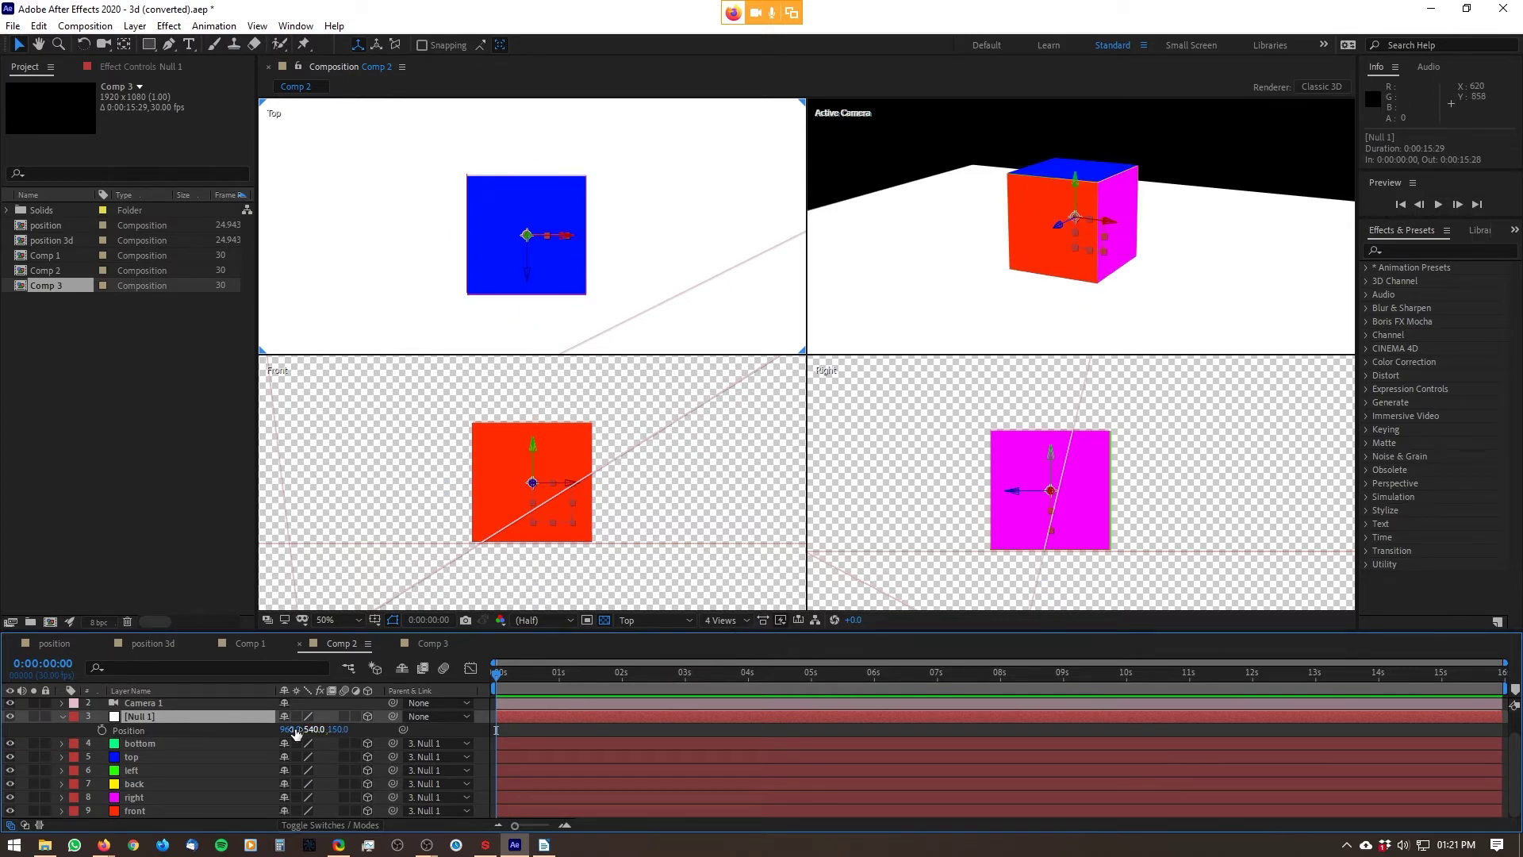
left_click_drag(291, 729, 383, 756)
key("ctrl+z")
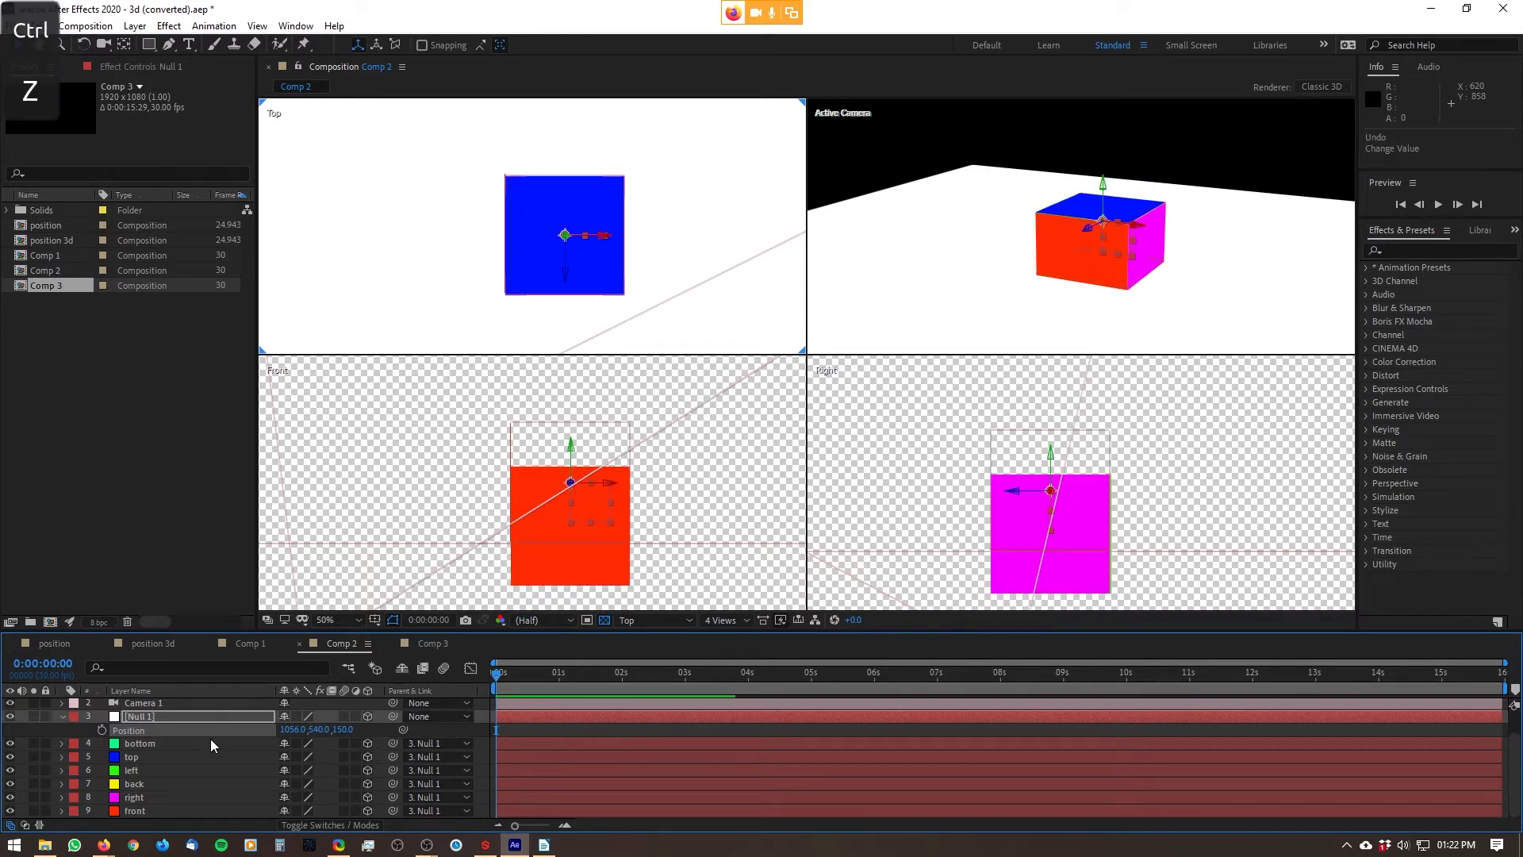
- Rotate Null 1 to 105° in X, 39° in Y and 120° in Z
key("r")
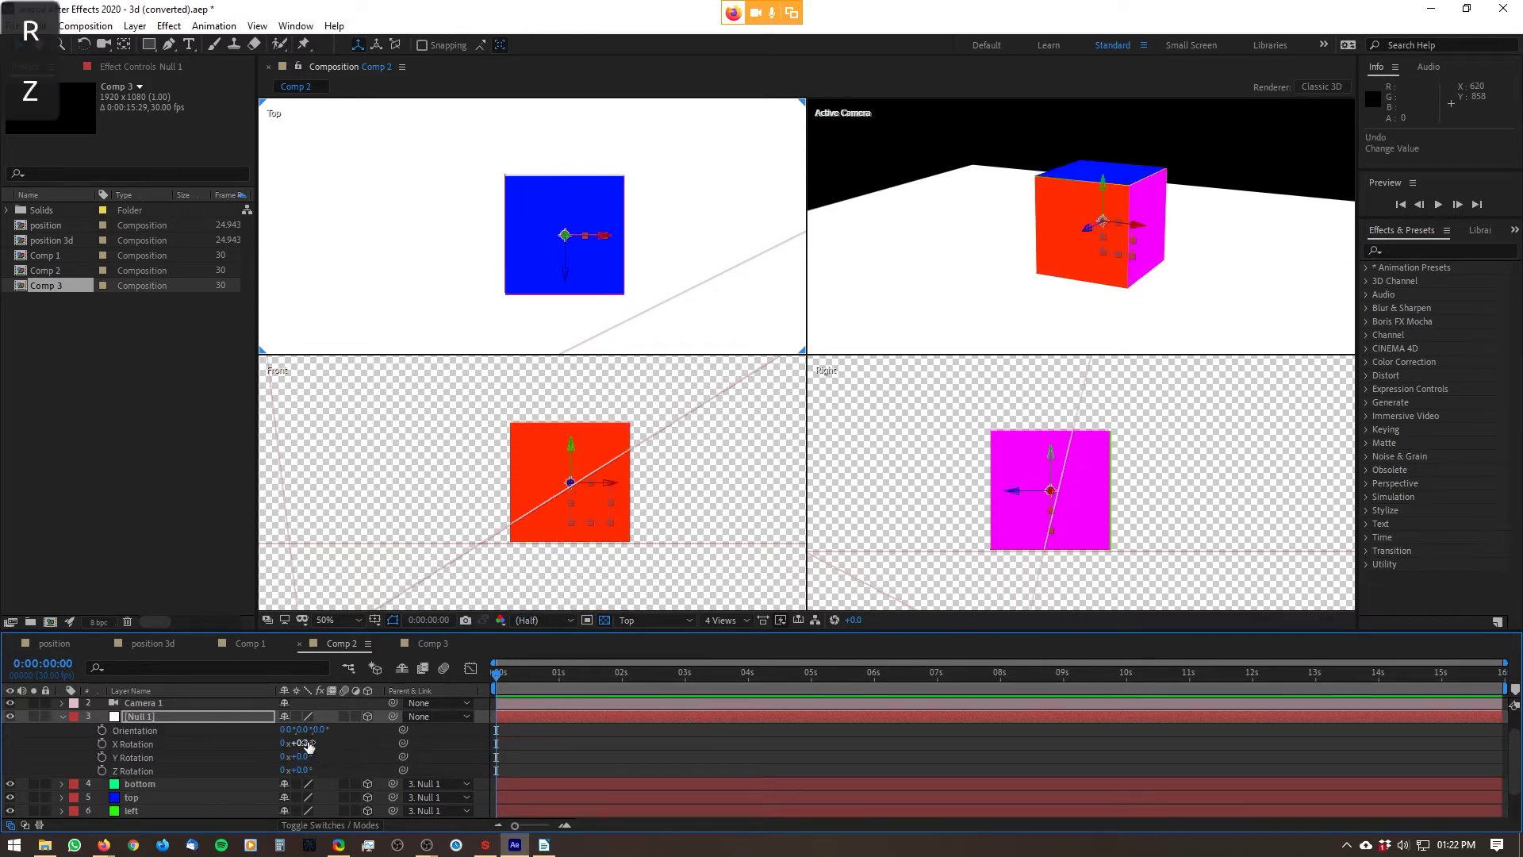
left_click_drag(300, 743, 400, 781)
left_click_drag(302, 758, 398, 766)
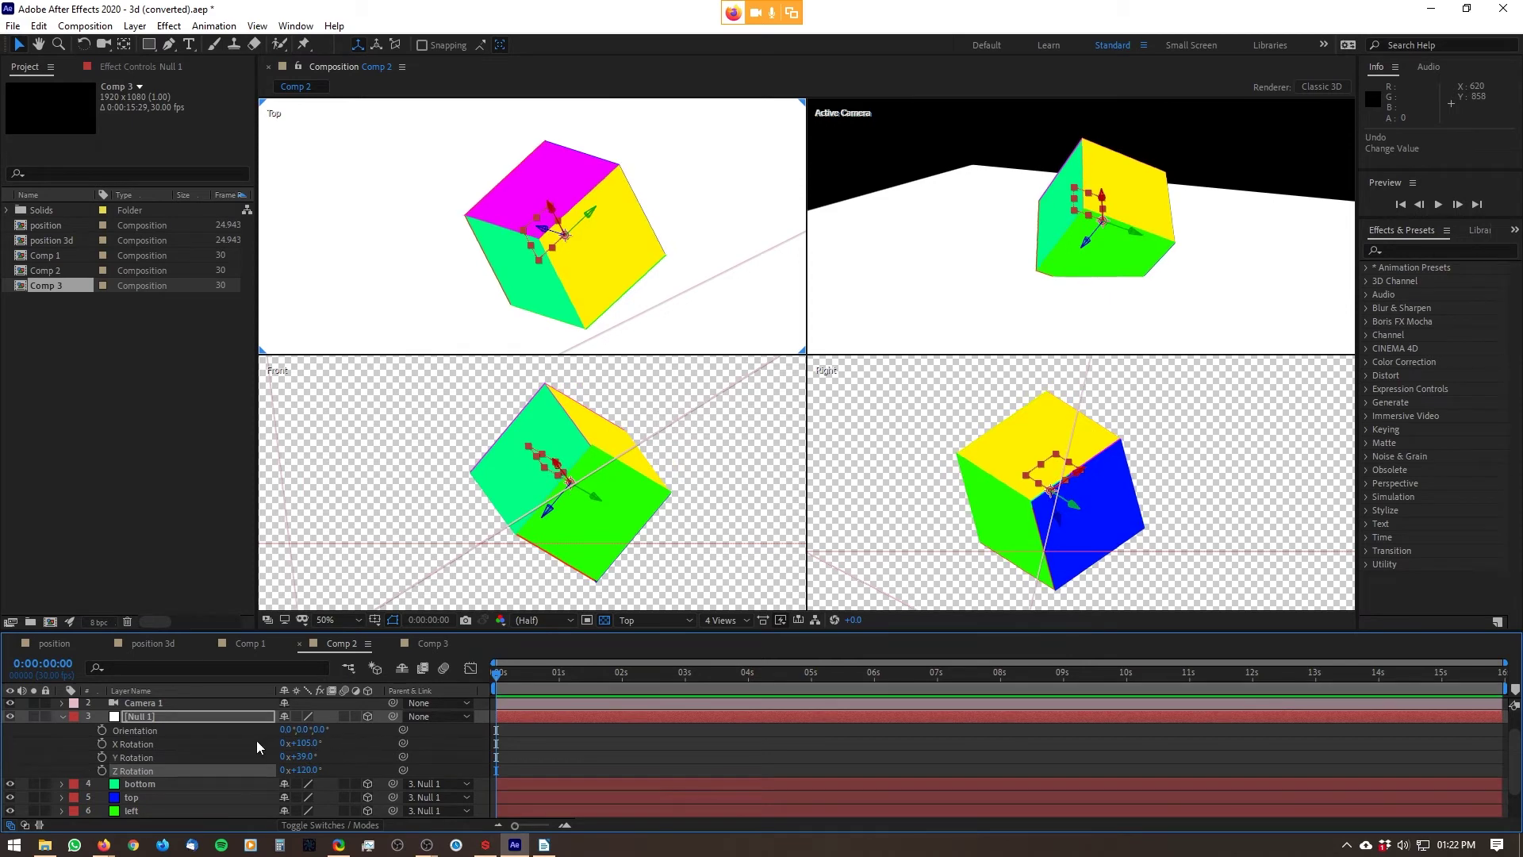
- Set Null 1's Y position to 448 and rotate it freely to an orientation of about 128.9°, 345.3°, 144.1°
key("p")
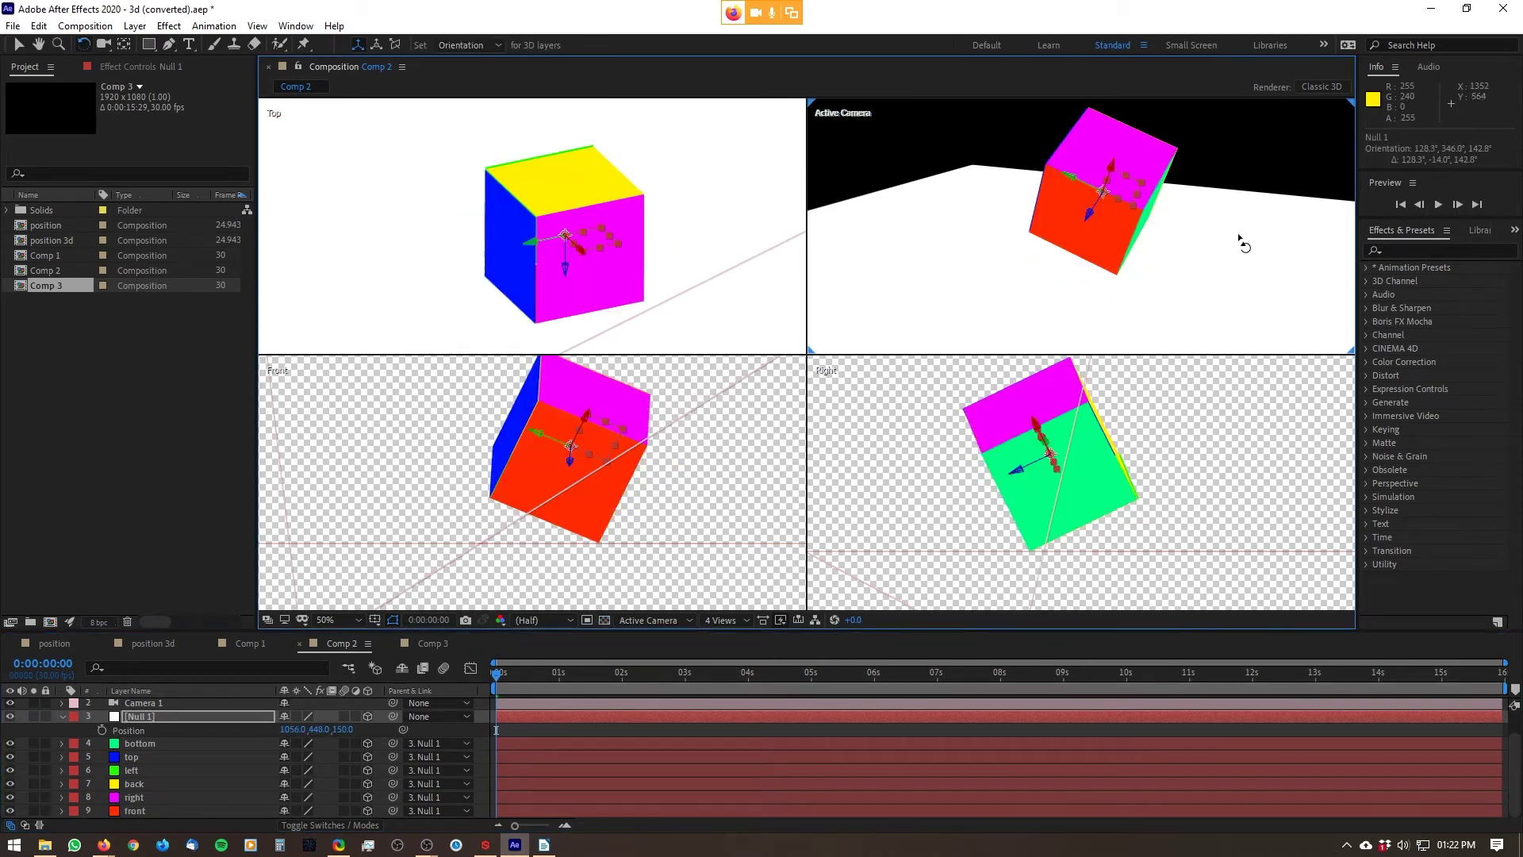
left_click_drag(1241, 241, 1222, 235)
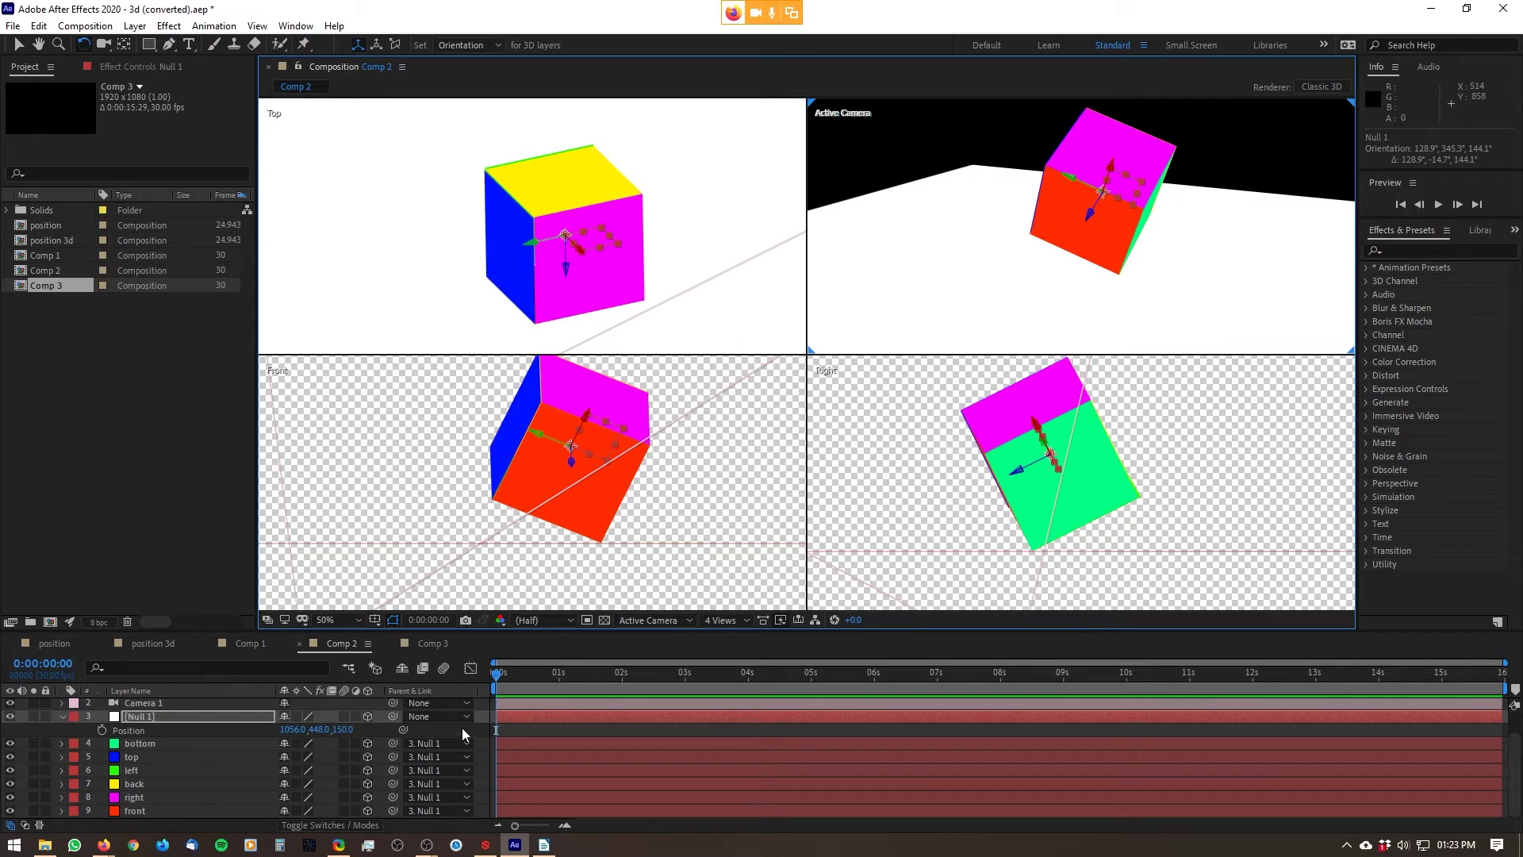
left_click(151, 719)
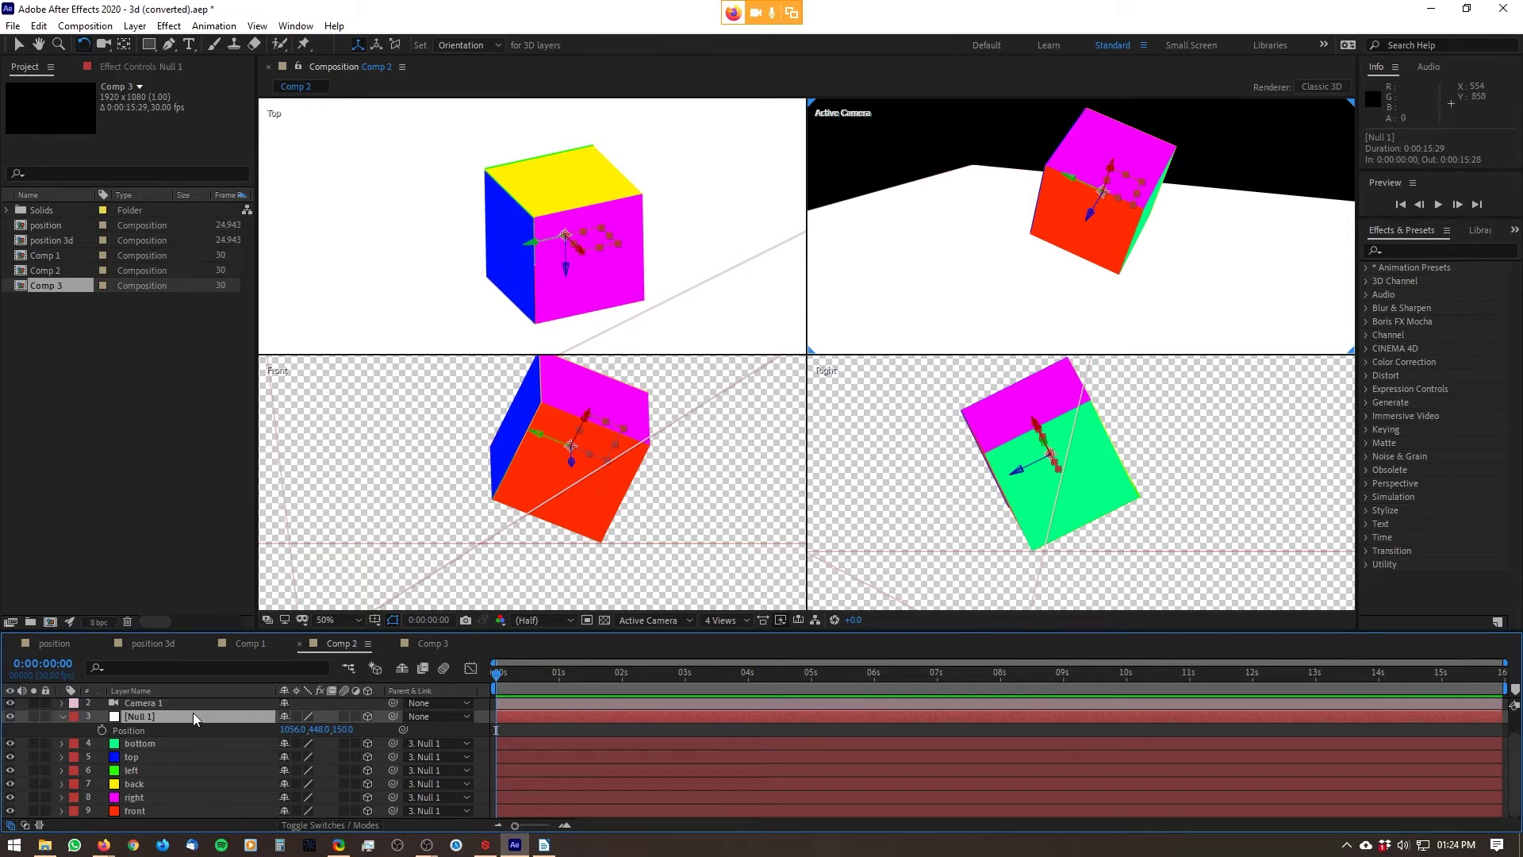
- Mark the six cube face layers as shy and hide the shy layers in the timeline
left_click(164, 741)
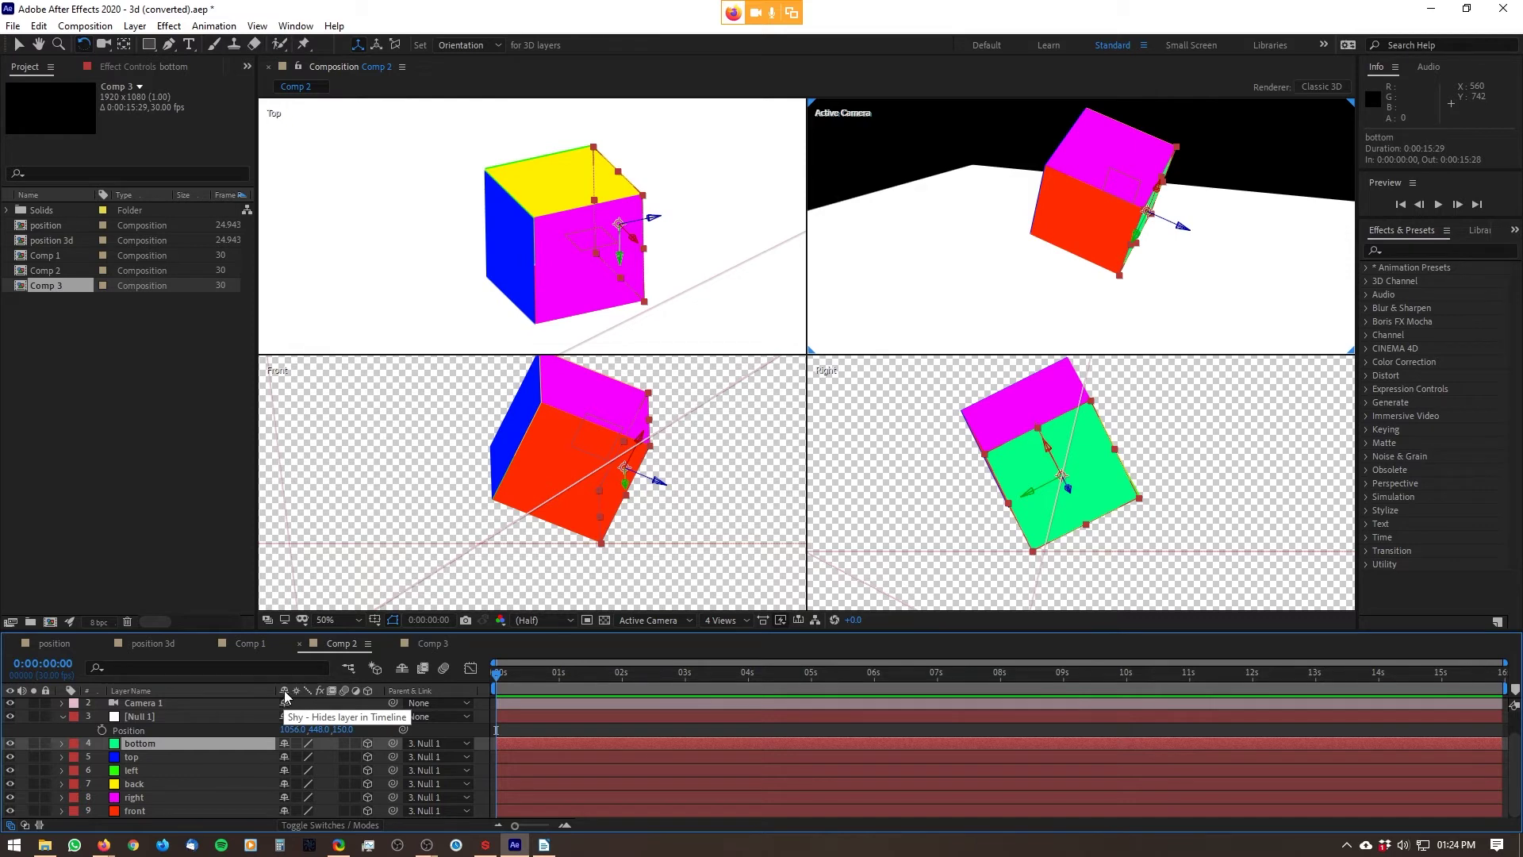
left_click(285, 744)
left_click_drag(287, 750, 284, 821)
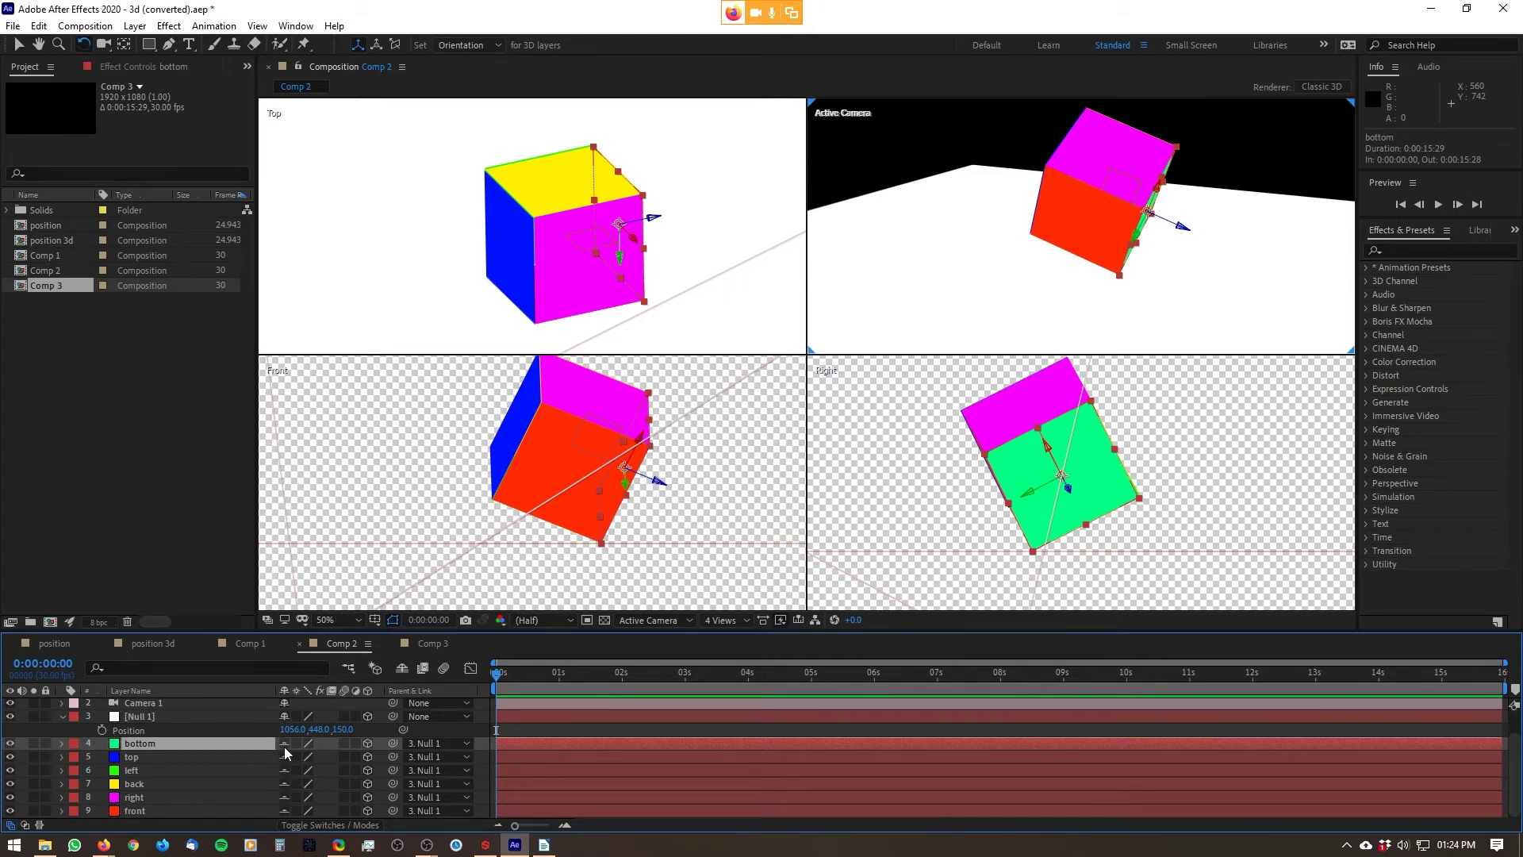
left_click(402, 669)
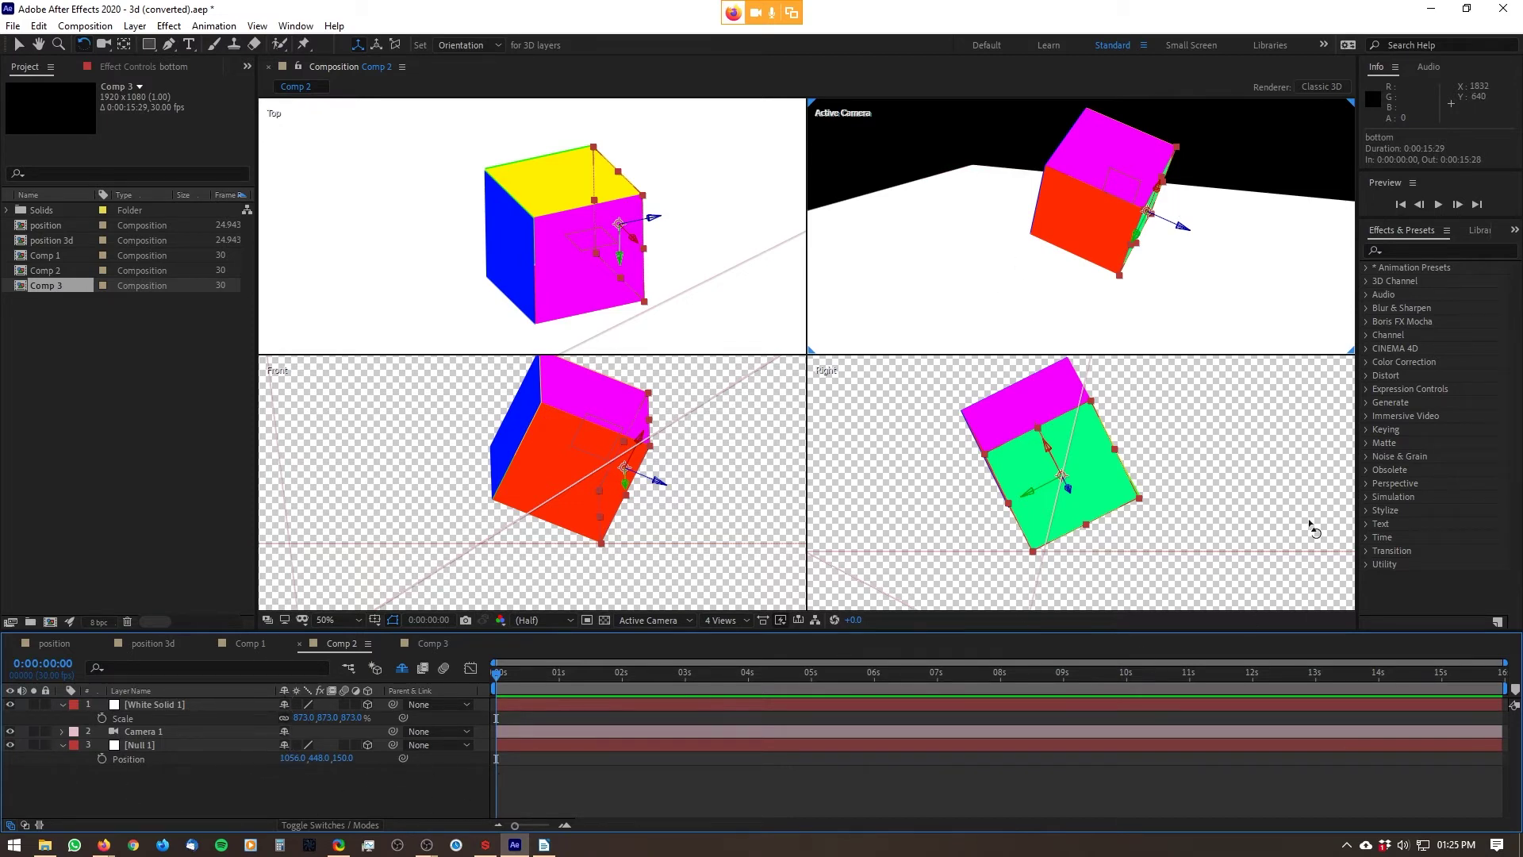
- Deselect all layers and show the shy layers in the timeline again
left_click(197, 791)
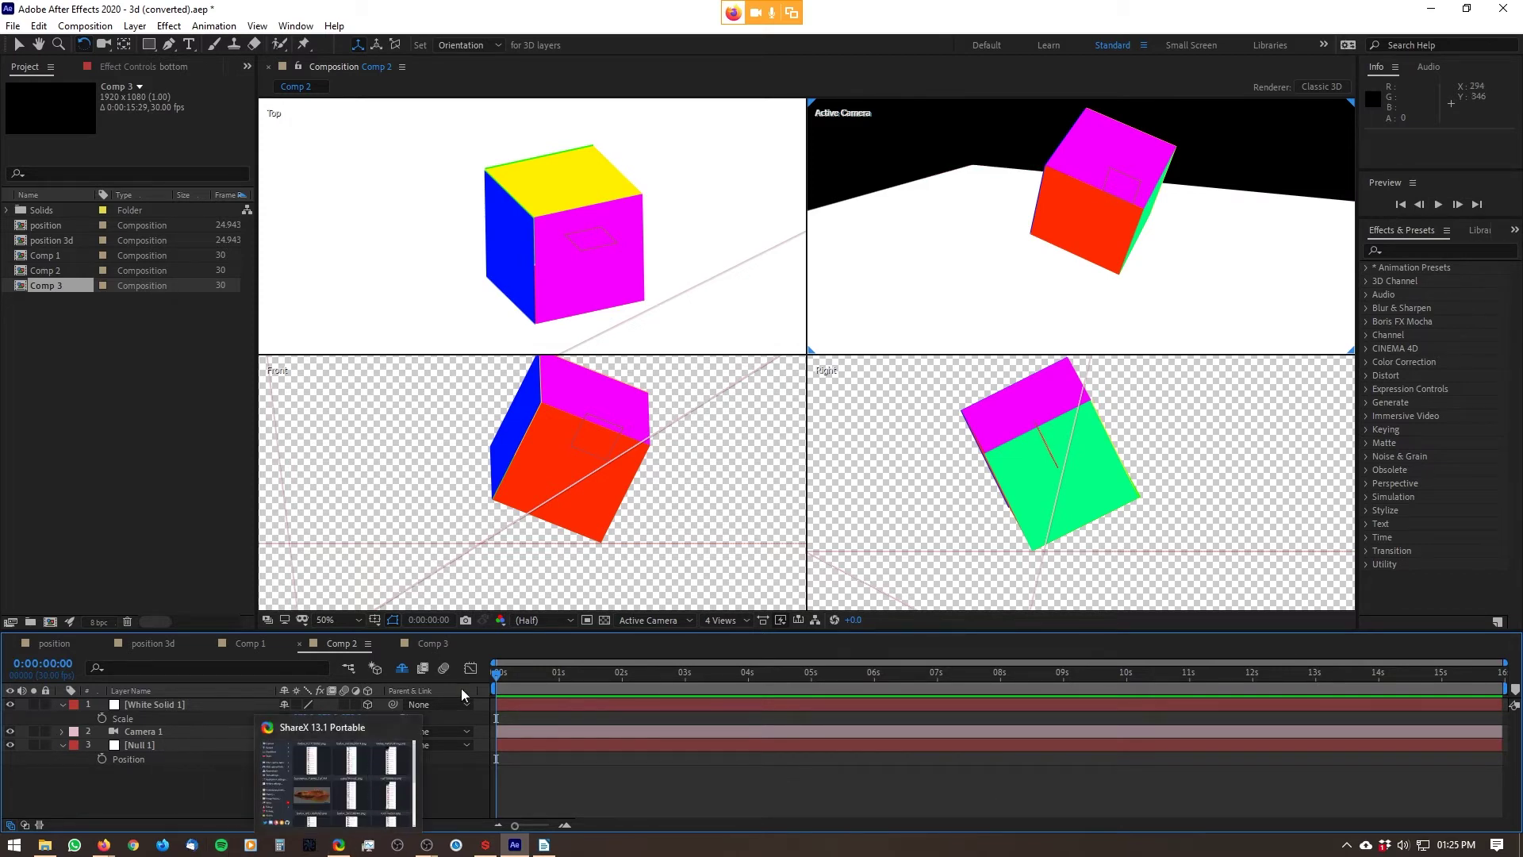
left_click(403, 668)
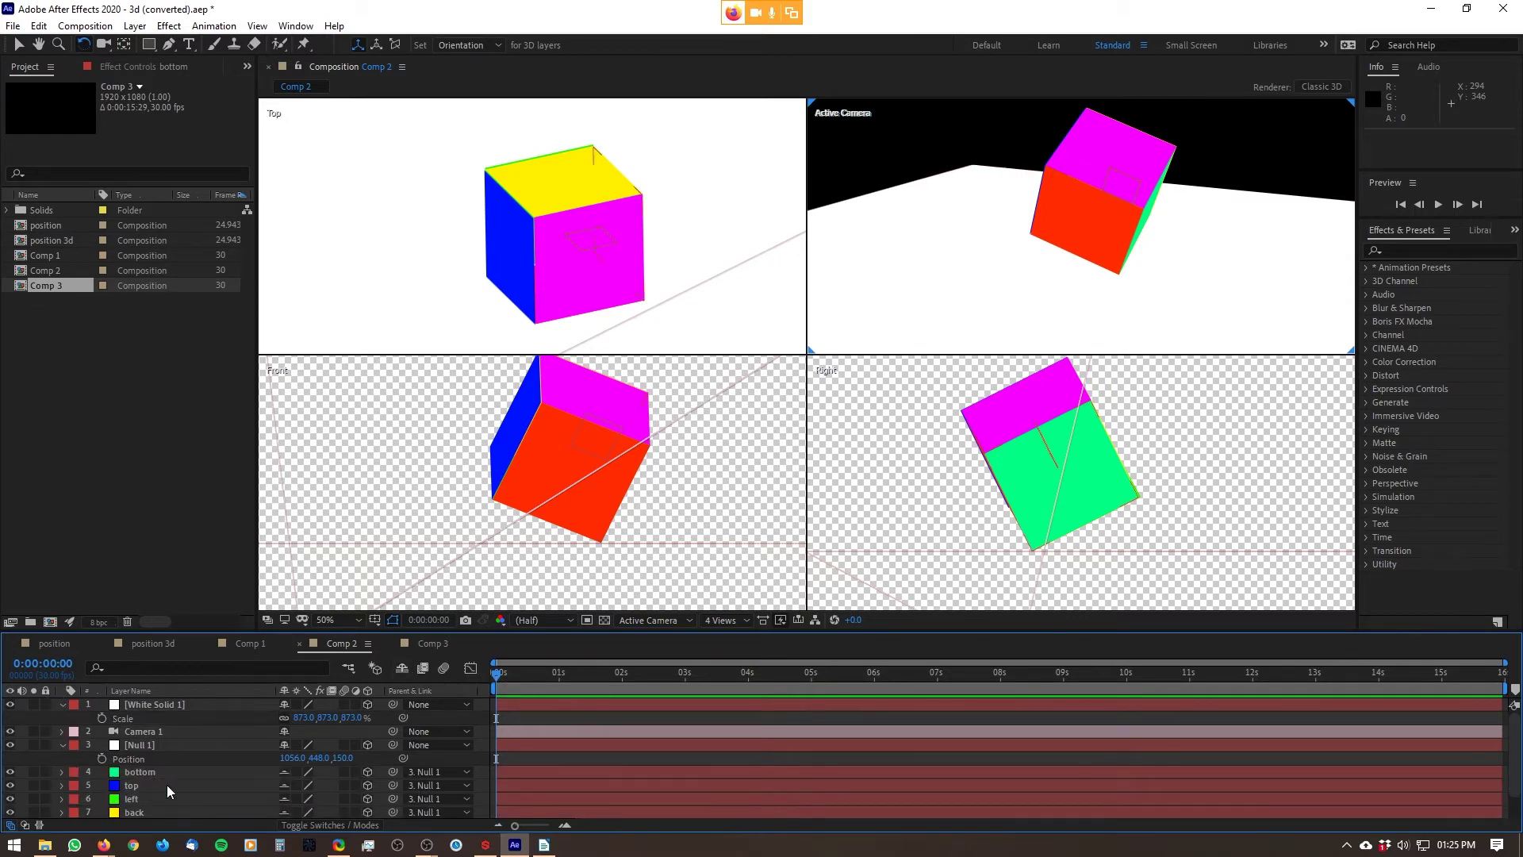
- Try moving the front face on its own away from the cube in the Active Camera view, and undo the move
scroll(150, 735, "down", 1)
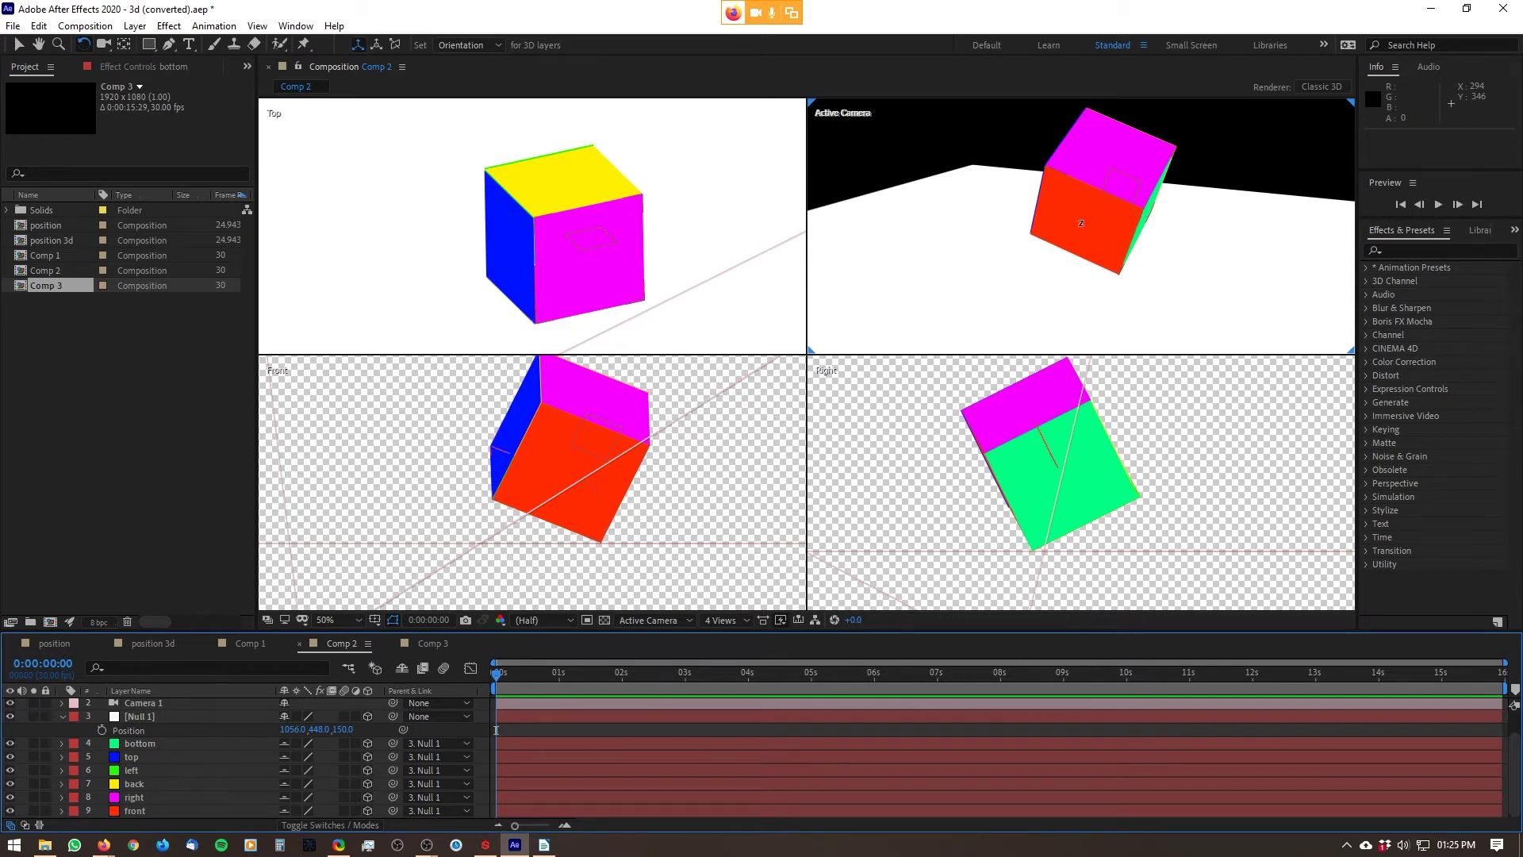
key("v")
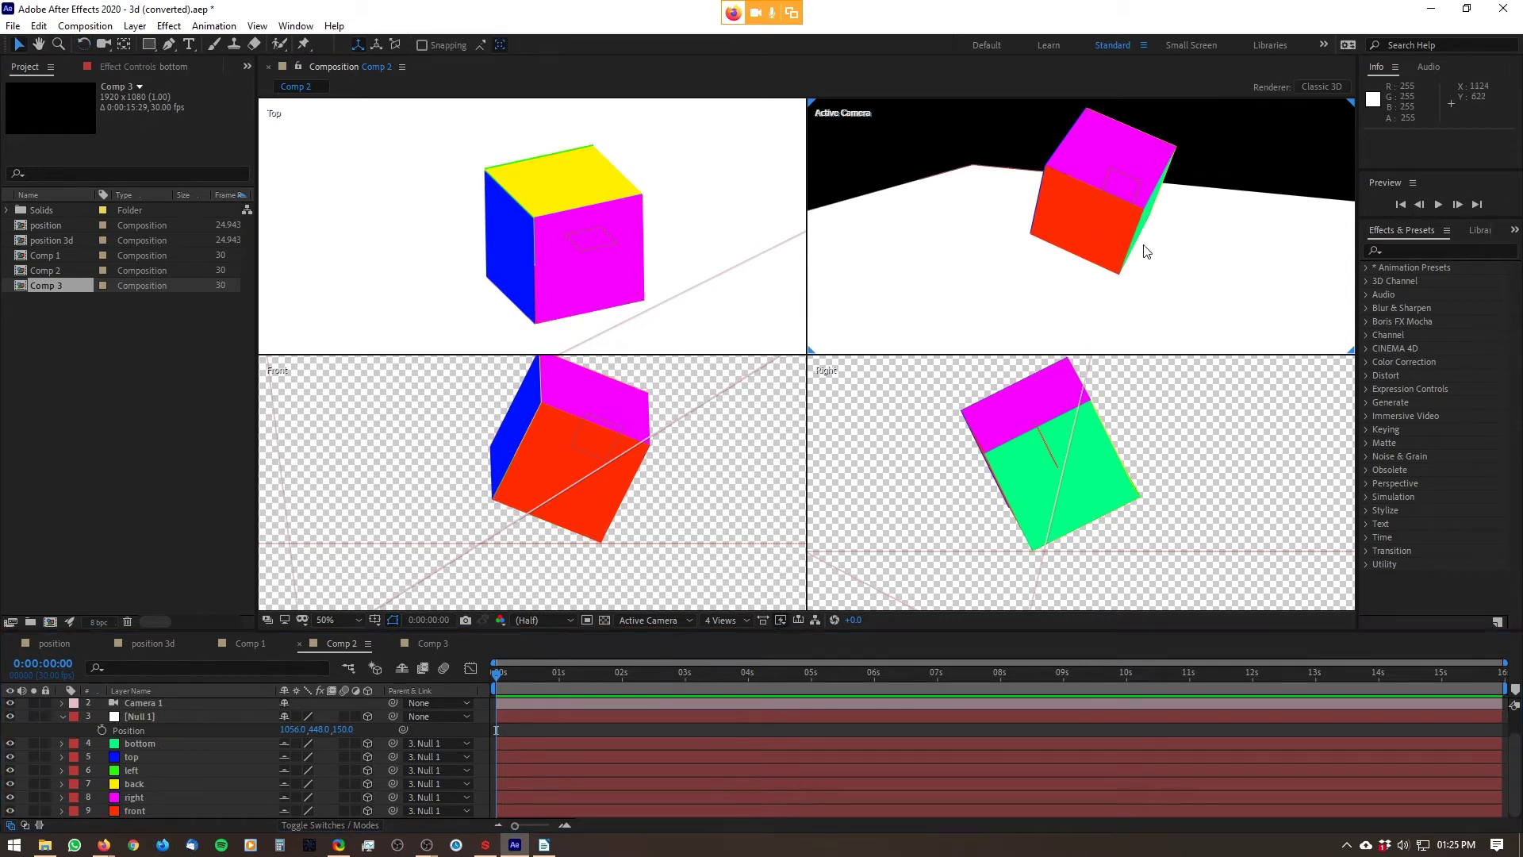
left_click(1122, 238)
left_click_drag(1095, 226, 1066, 221)
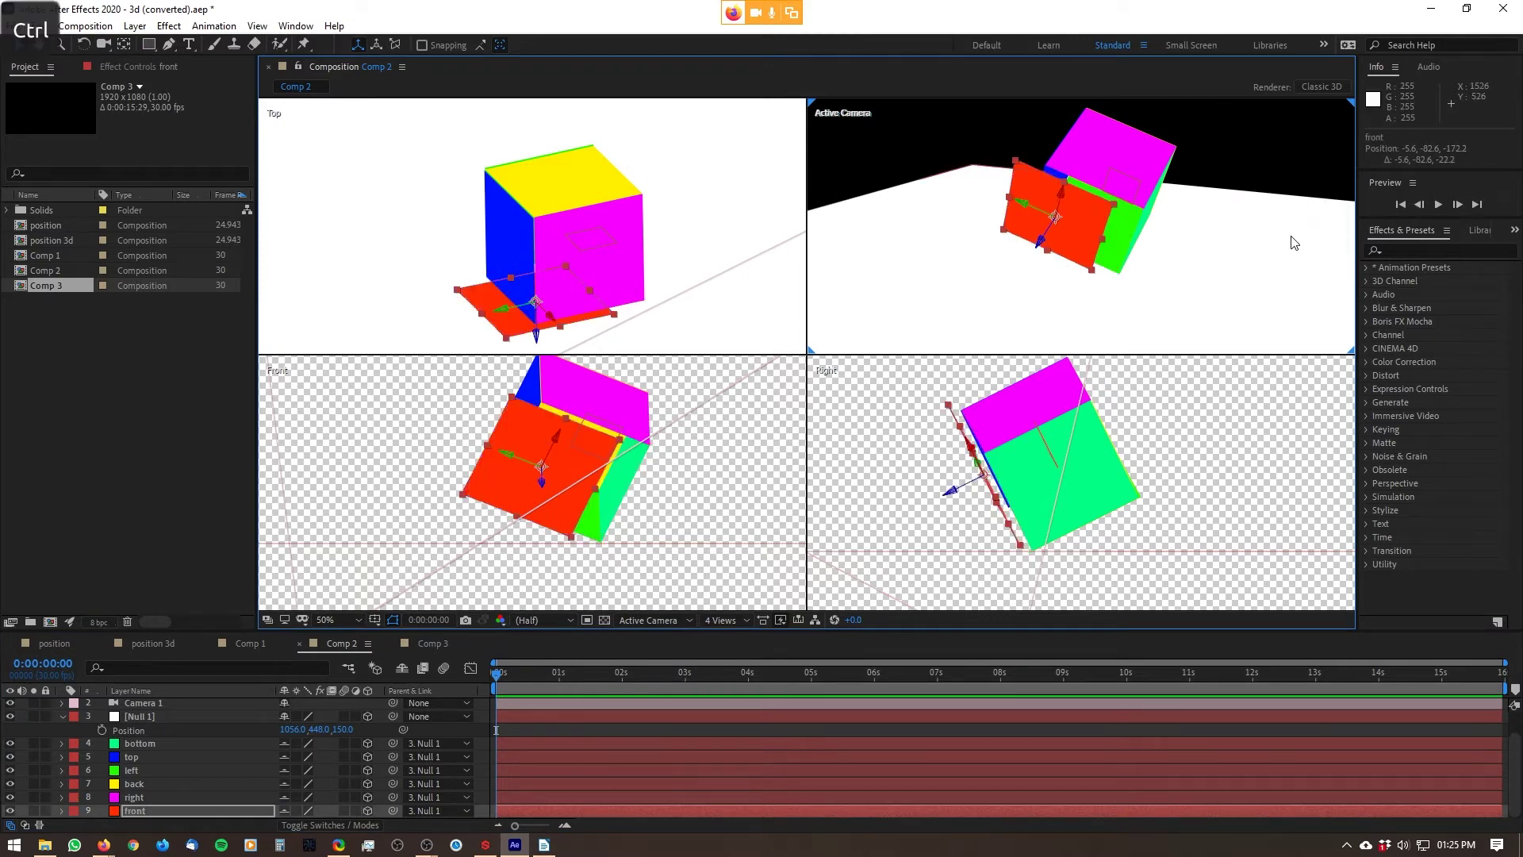
key("ctrl+z")
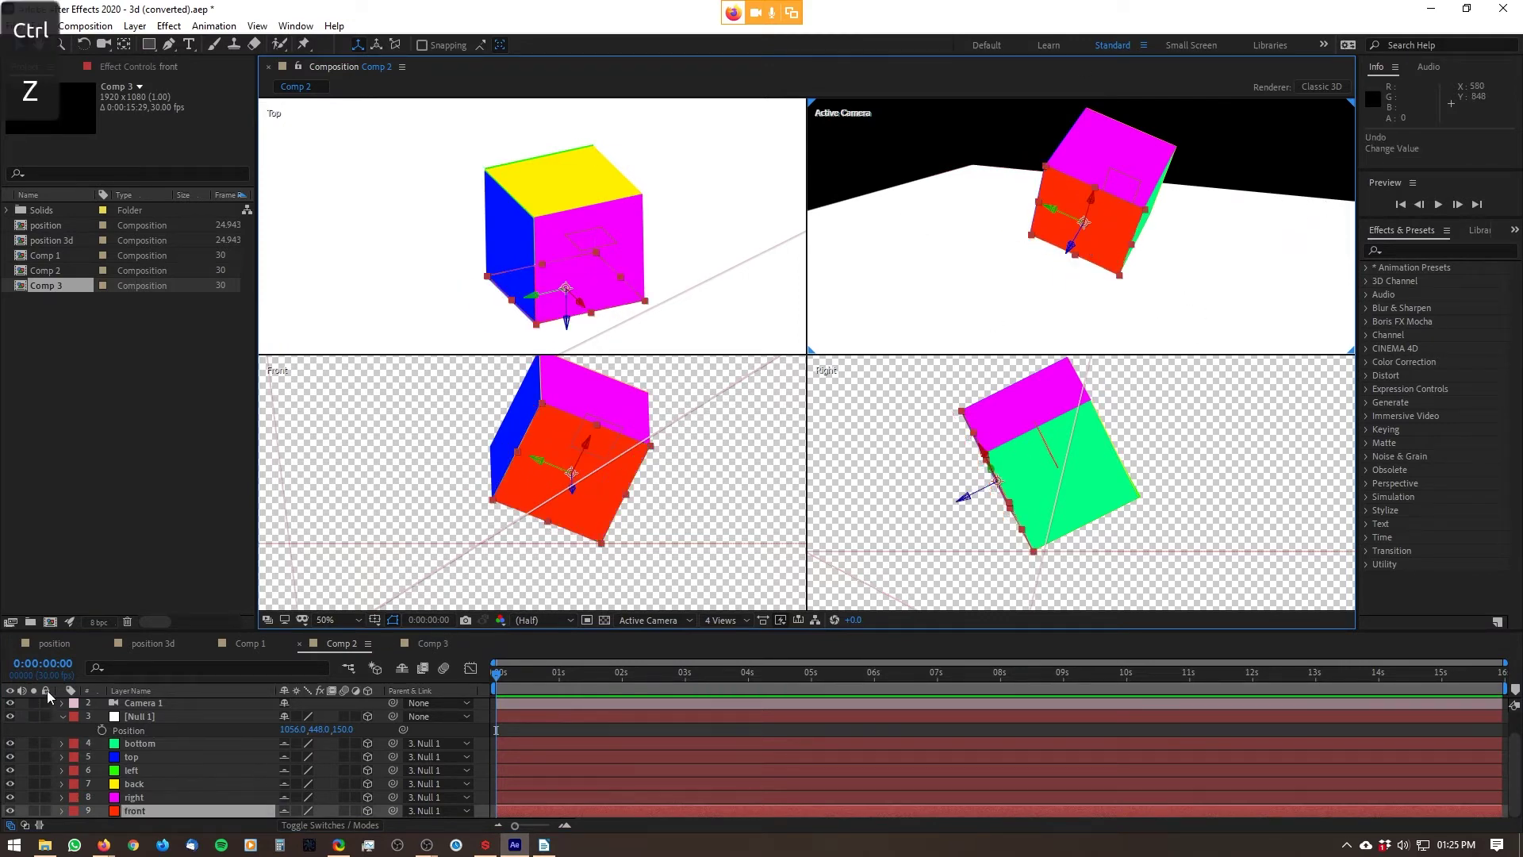
- Lock the six cube face layers from bottom to front, and hide the shy layers in the timeline
left_click(45, 743)
left_click_drag(45, 783, 45, 810)
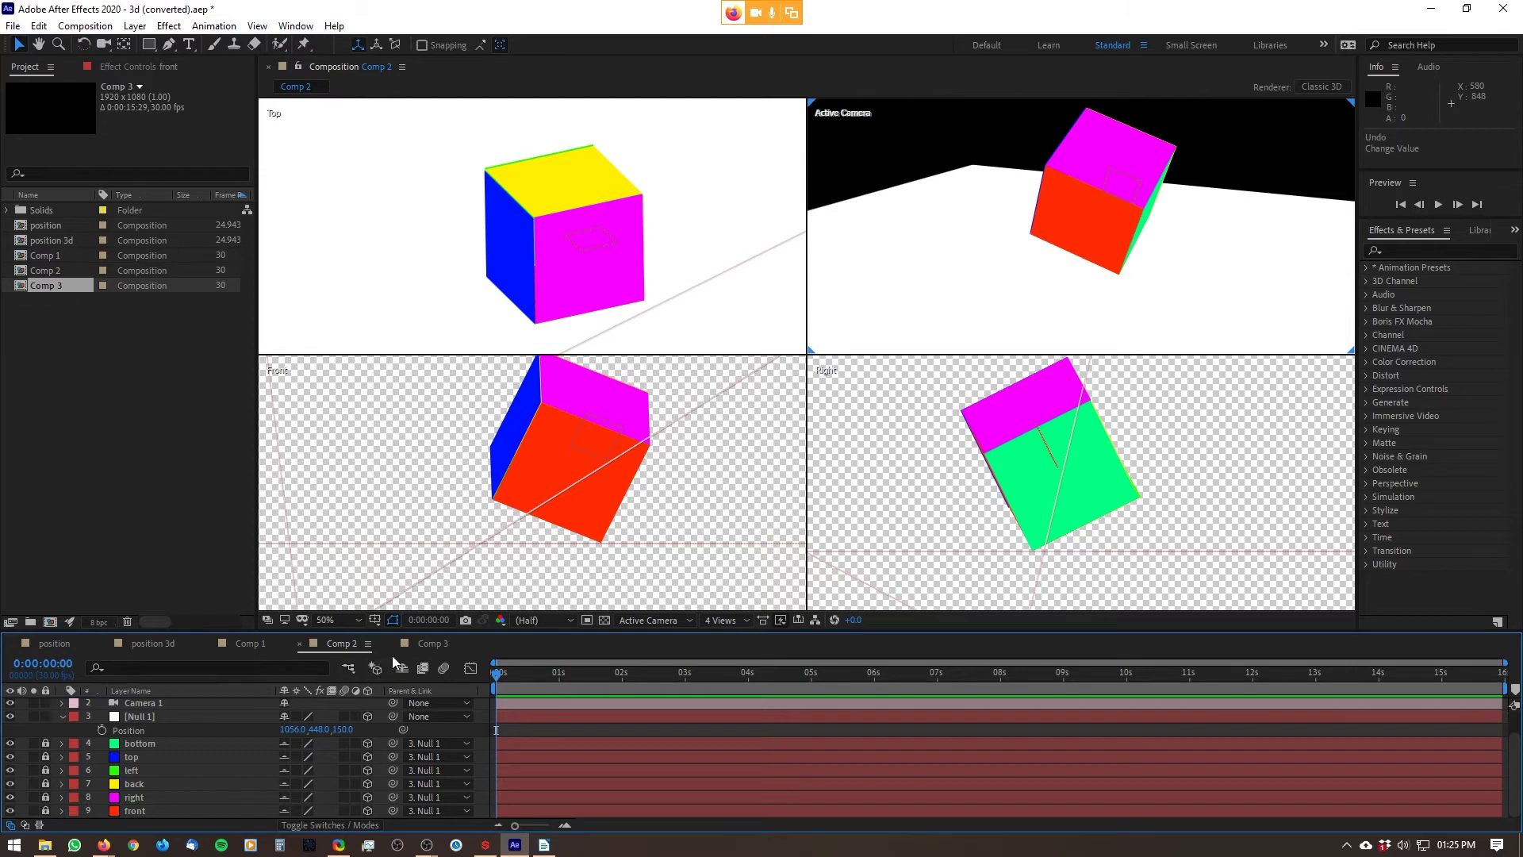
left_click(407, 670)
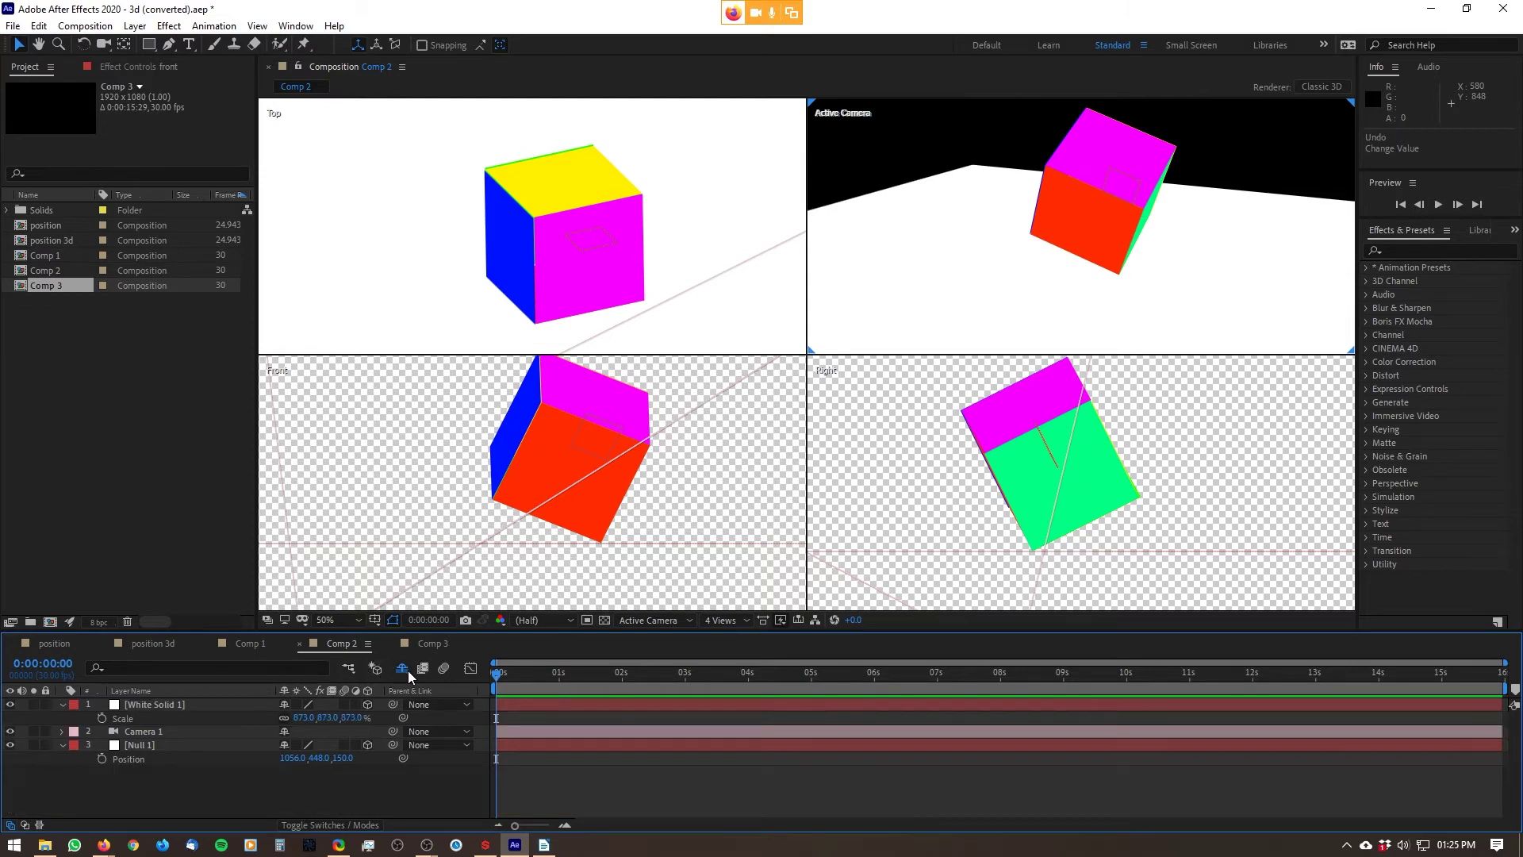
- Try raising the cube by lowering Null 1's Y position to 387, and undo the change
left_click(154, 749)
left_click_drag(324, 764, 275, 720)
key("ctrl+z")
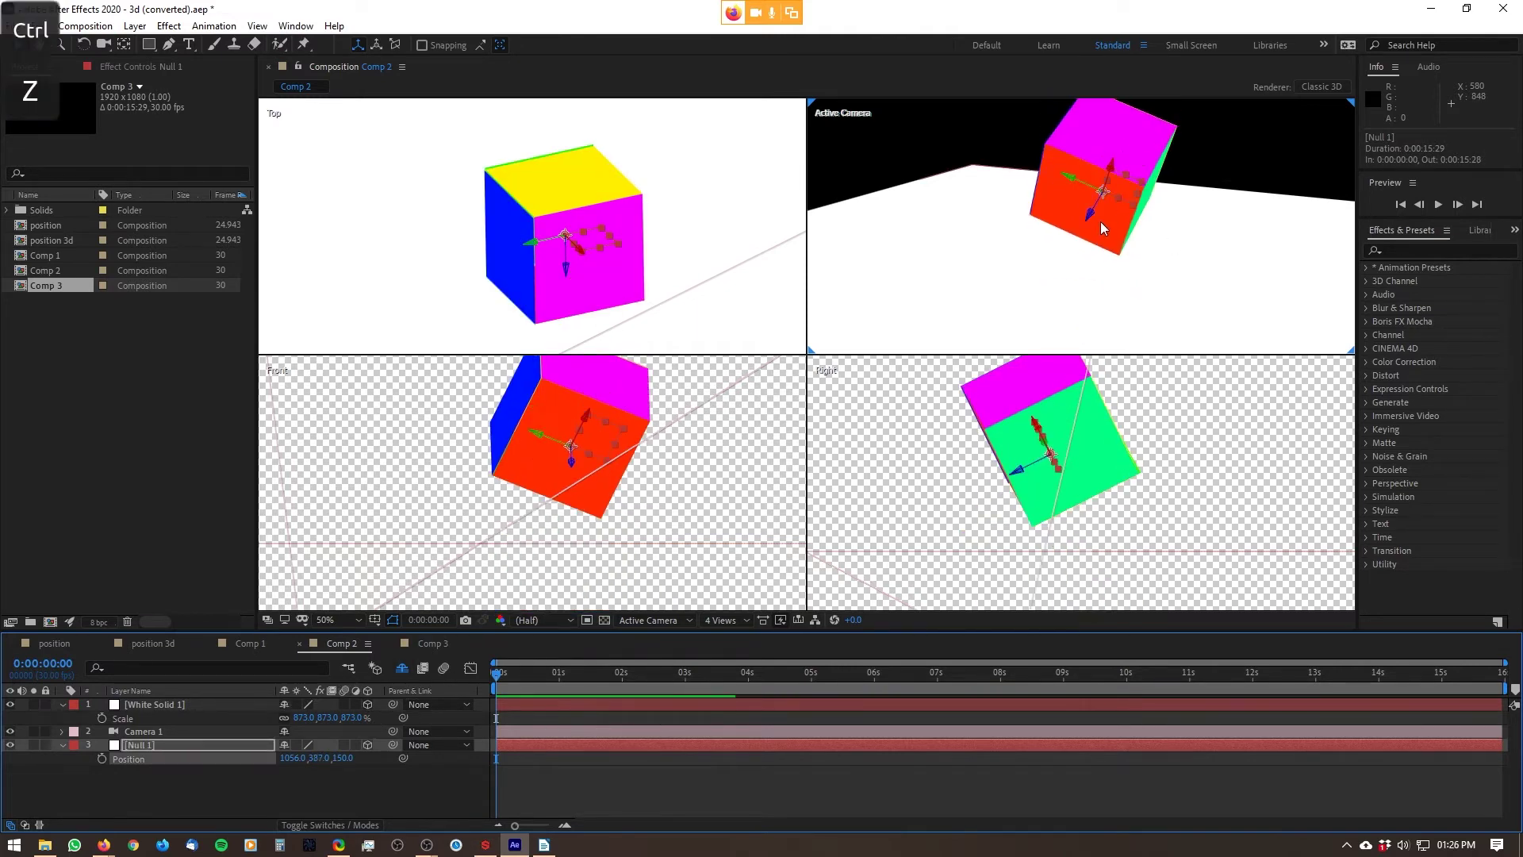
- Try selecting and moving the locked cube faces in the Active Camera view, undo any floor movement and deselect everything
left_click(1103, 219)
left_click_drag(1090, 215, 955, 212)
key("ctrl+z")
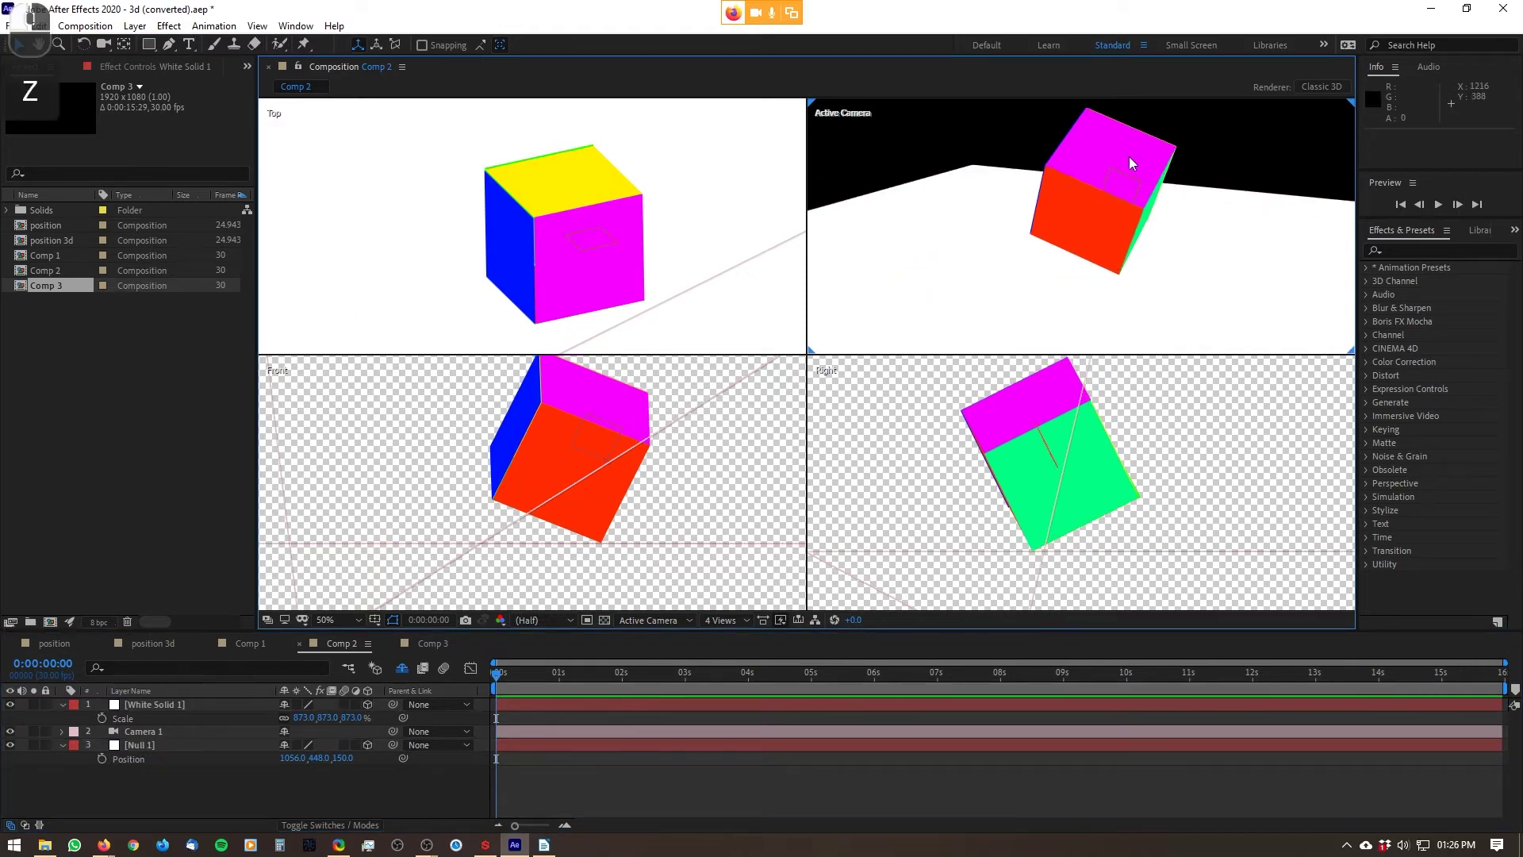
left_click(1077, 139)
left_click(1186, 160)
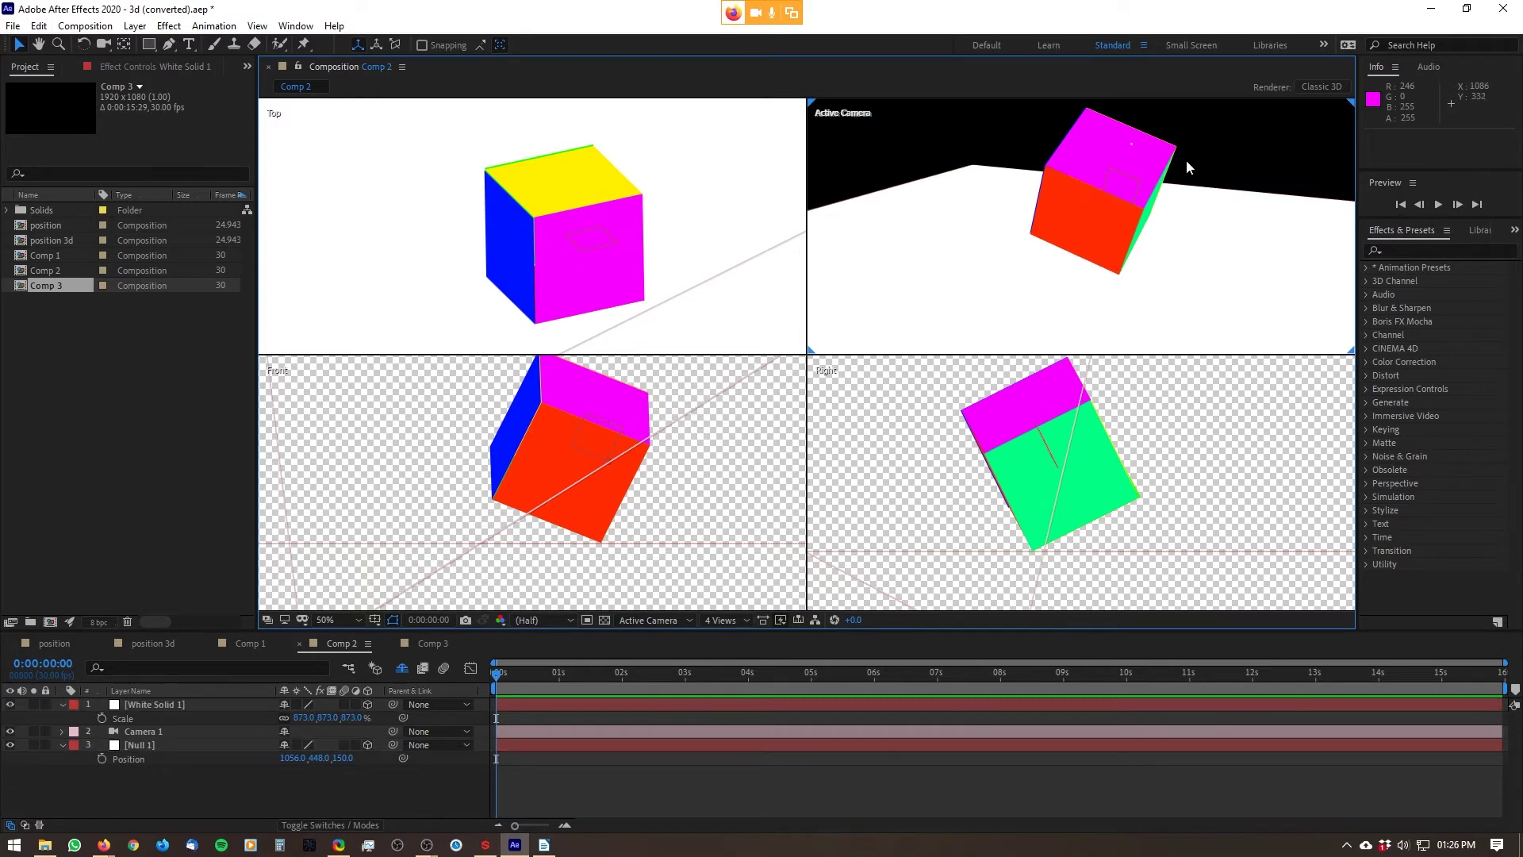
mouse_move(1222, 151)
left_mouse_down()
mouse_move(988, 136)
mouse_move(1206, 157)
left_mouse_up()
left_click_drag(1059, 161, 1099, 230)
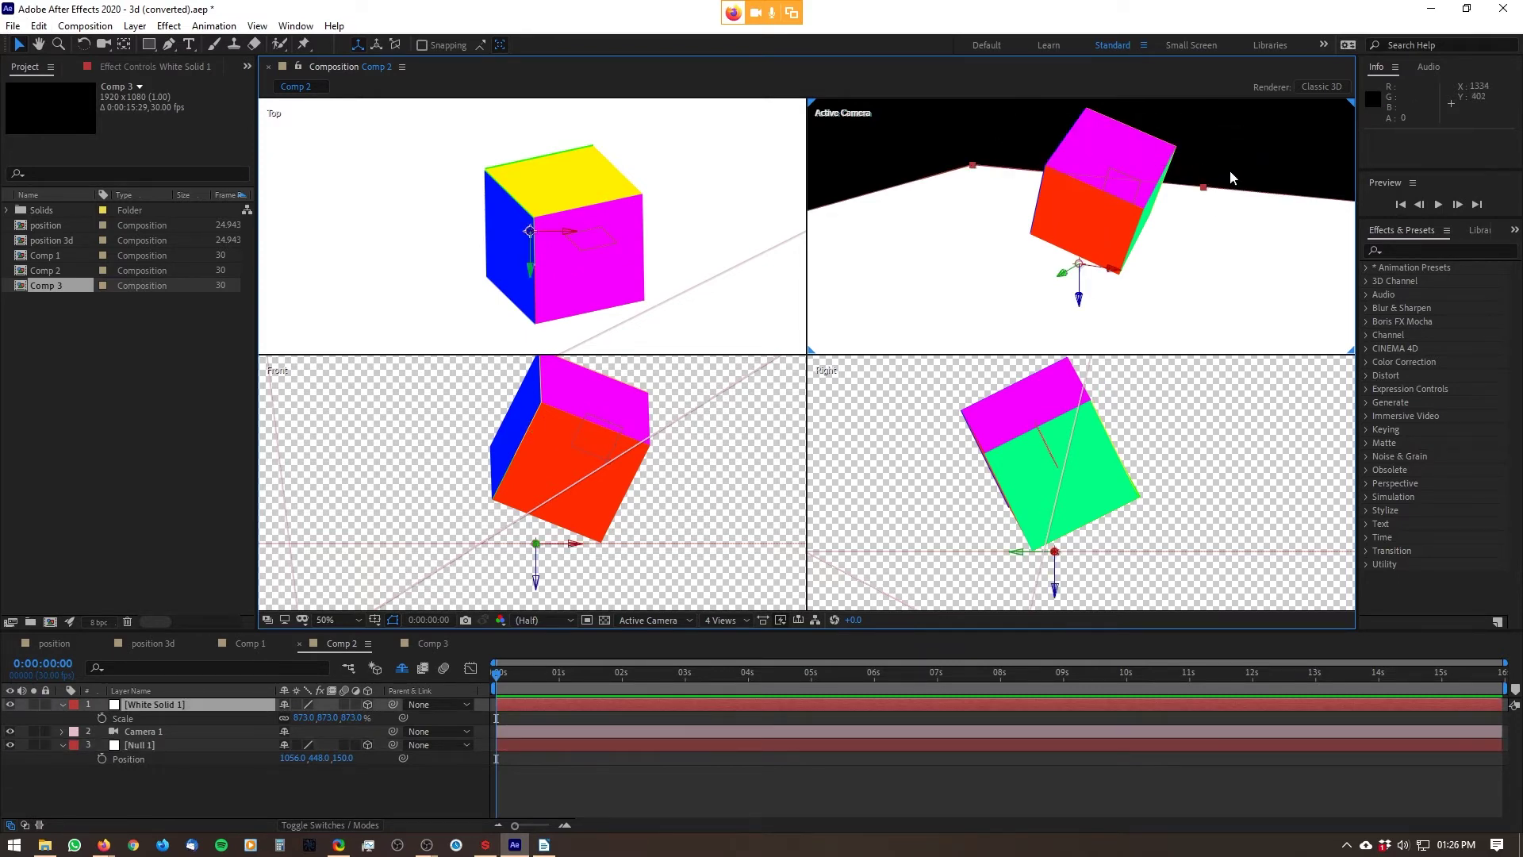
left_click(1229, 169)
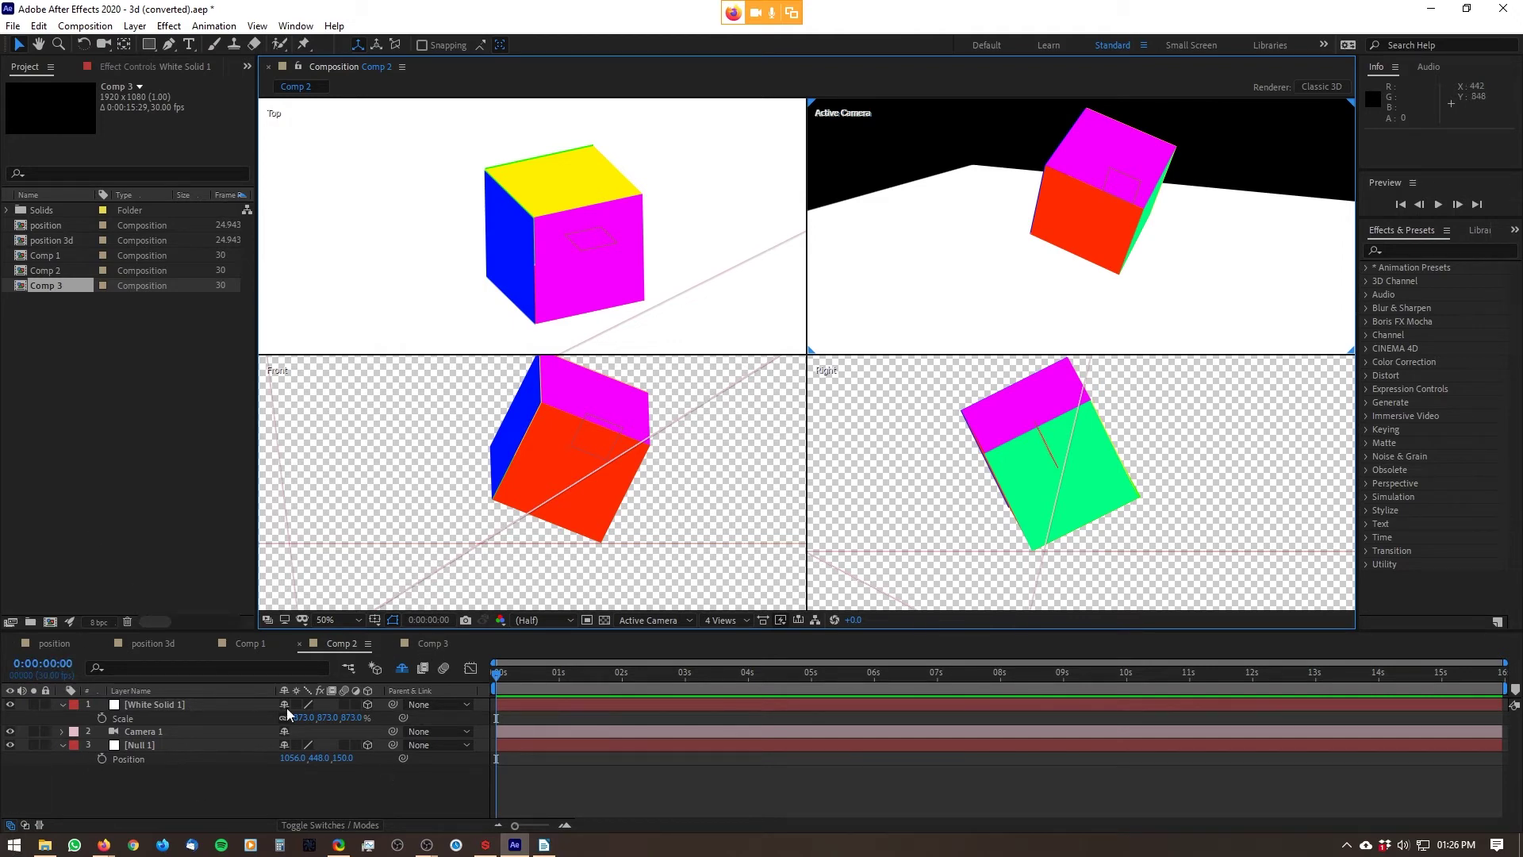
- Select Null 1, show the shy layers again and enlarge the timeline area so that all nine layers fit
left_click(220, 744)
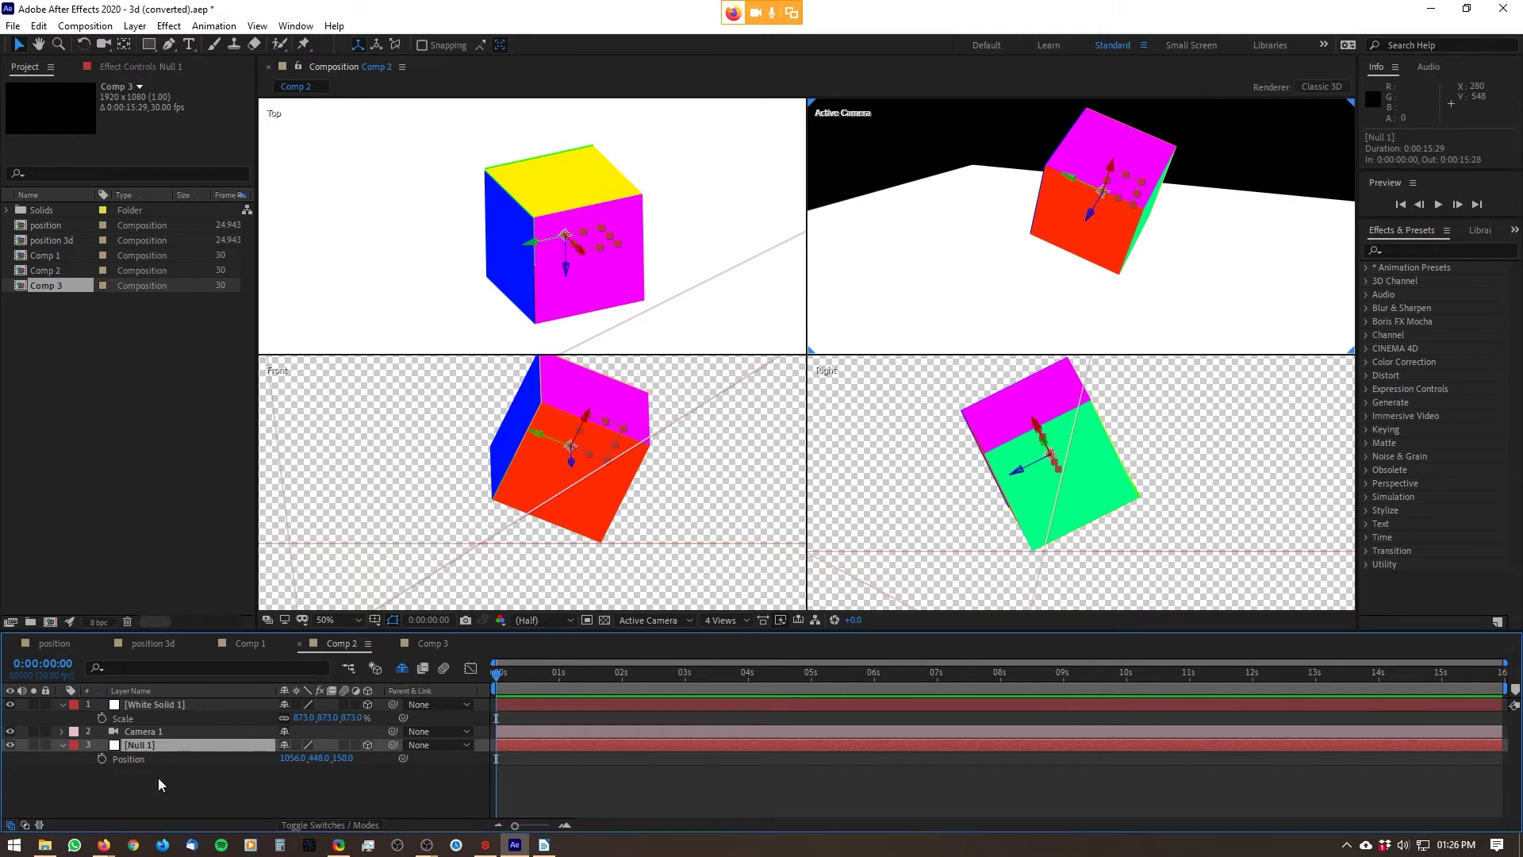
left_click(402, 668)
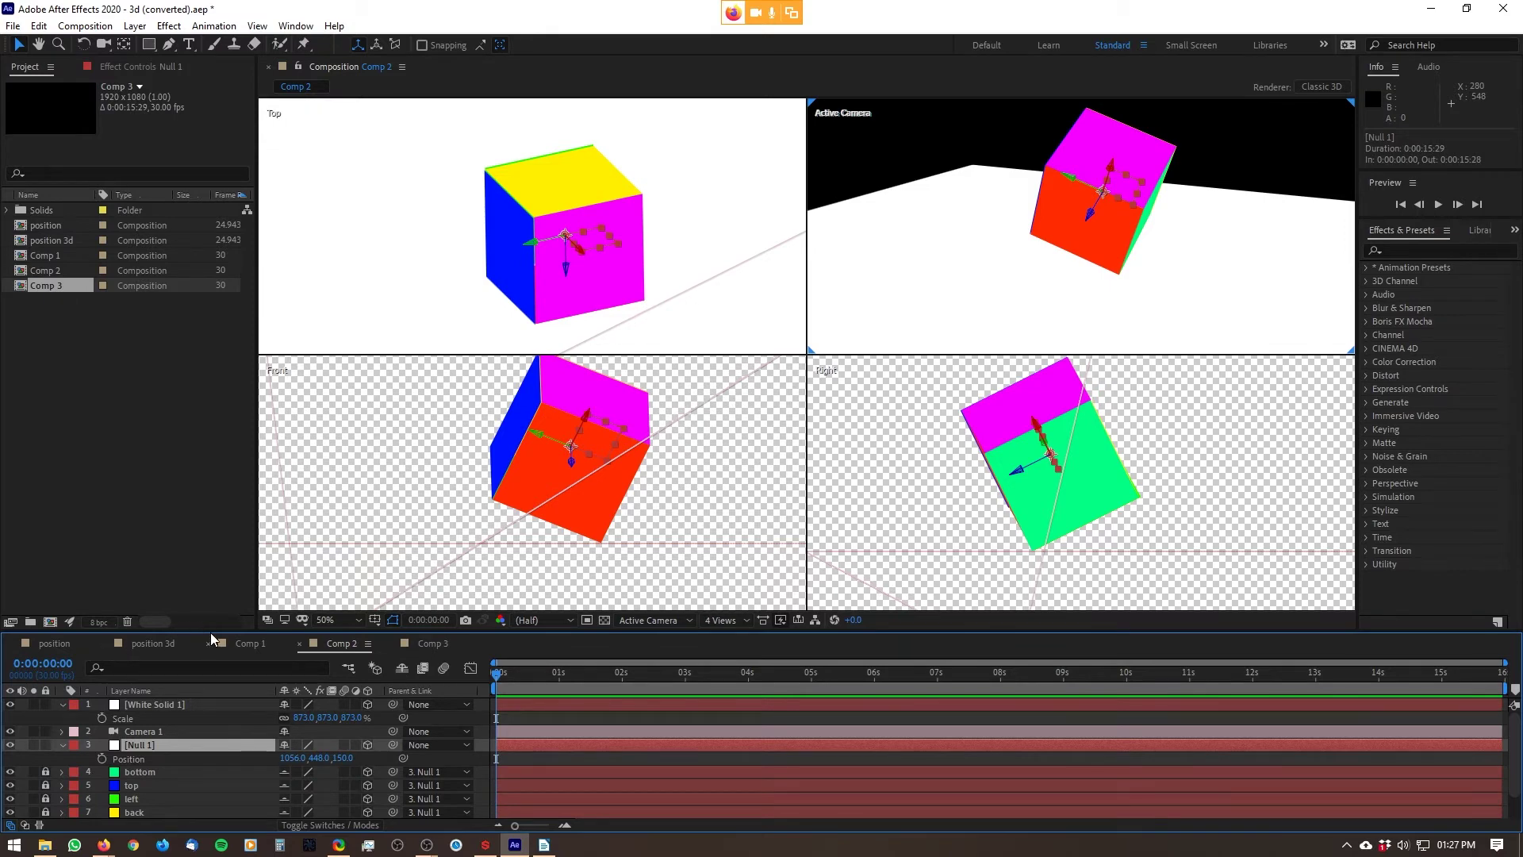
left_click_drag(211, 632, 216, 576)
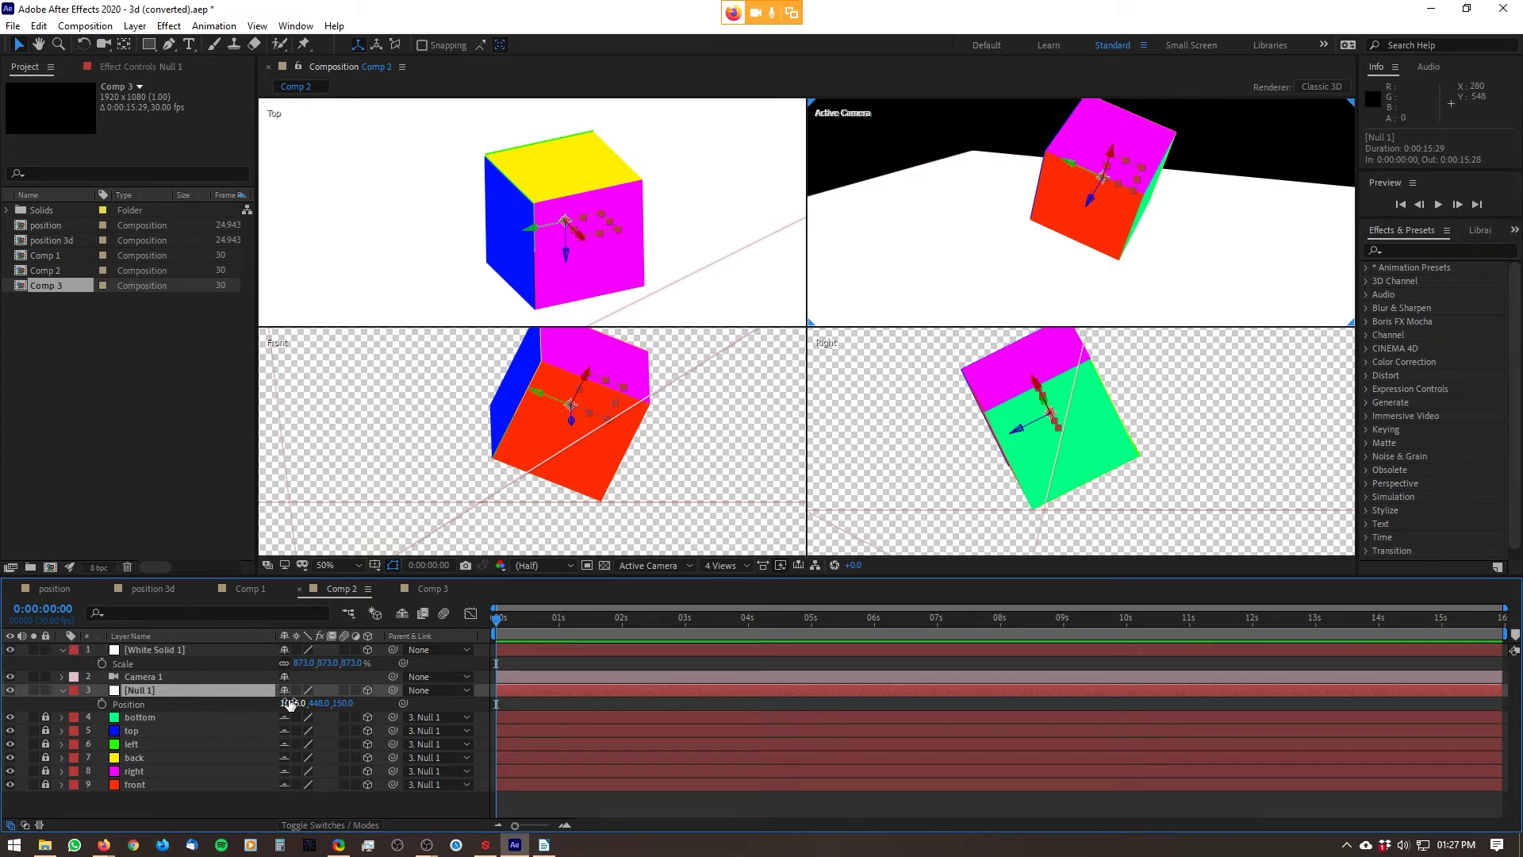
- Change Null 1's label colour to bright magenta and deselect the layer
left_click_drag(289, 704, 269, 682)
left_click(74, 689)
left_click(131, 640)
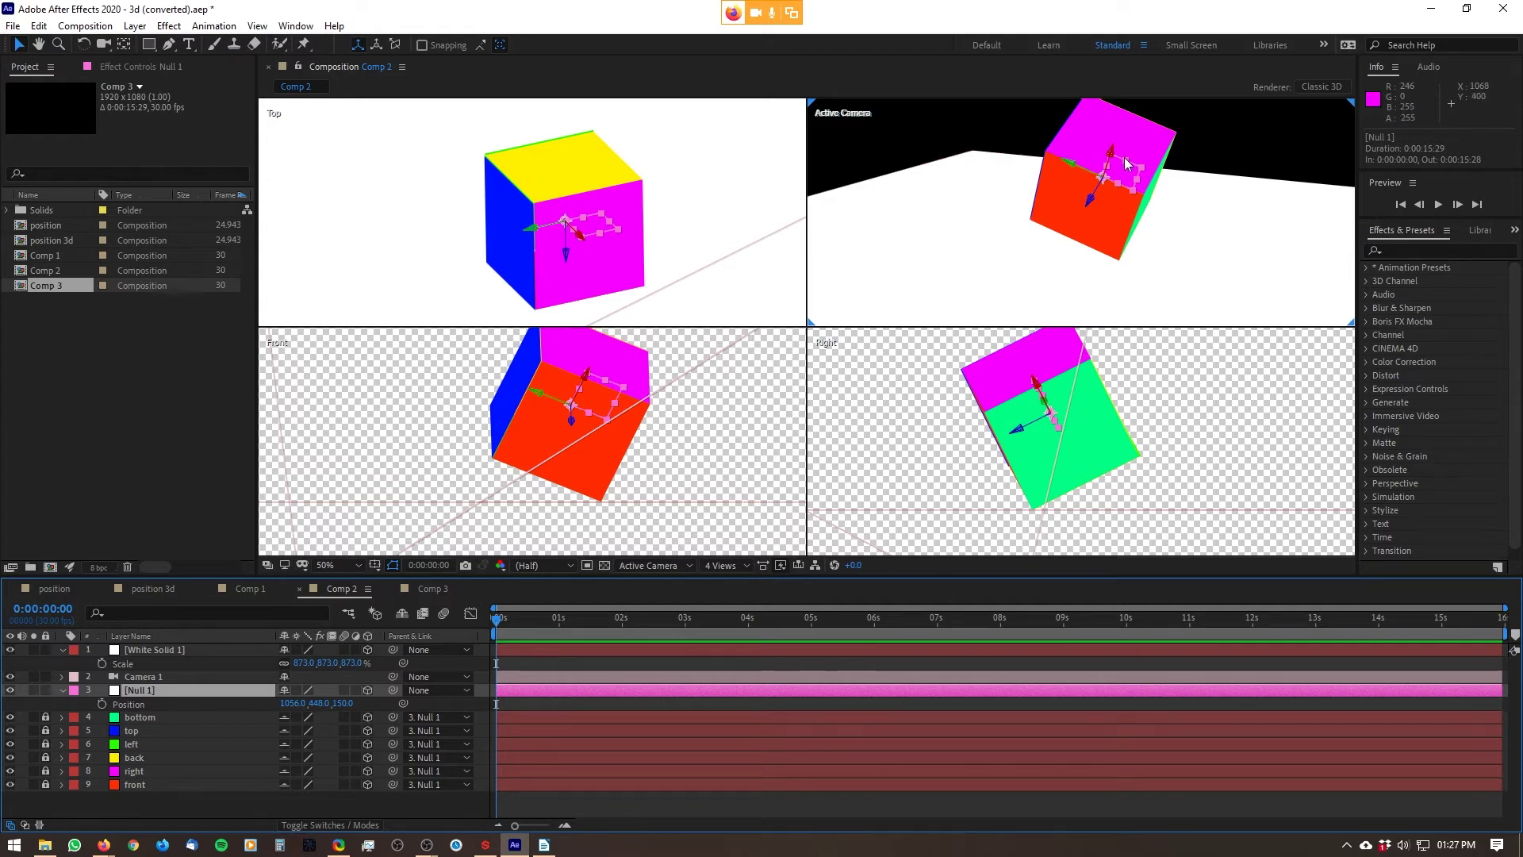
left_click(1201, 166)
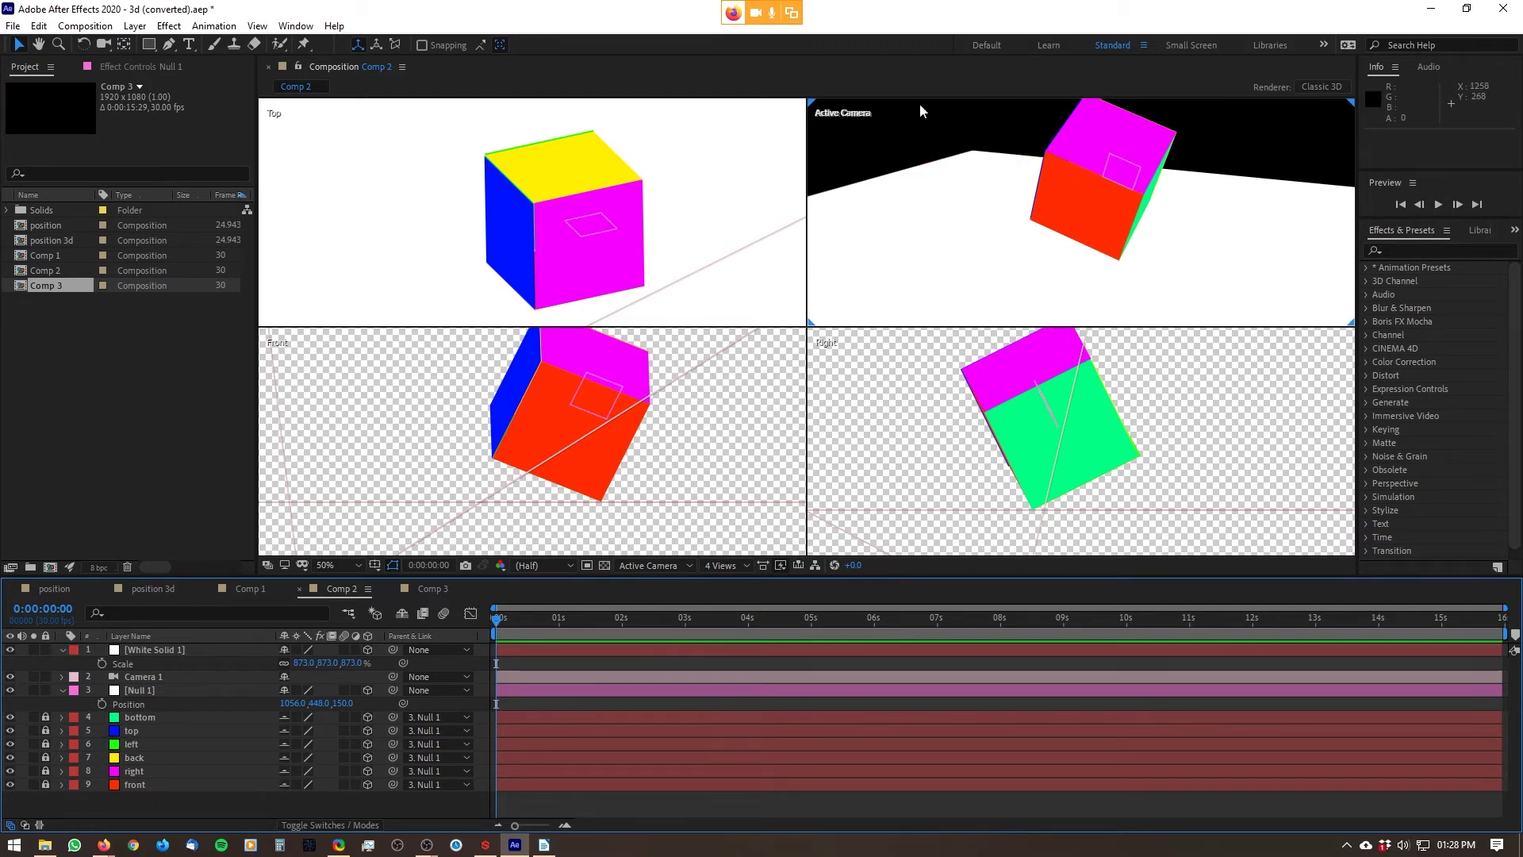
- Solo the White Solid 1 floor together with the bottom face, and turn both solos off again
left_click(34, 650)
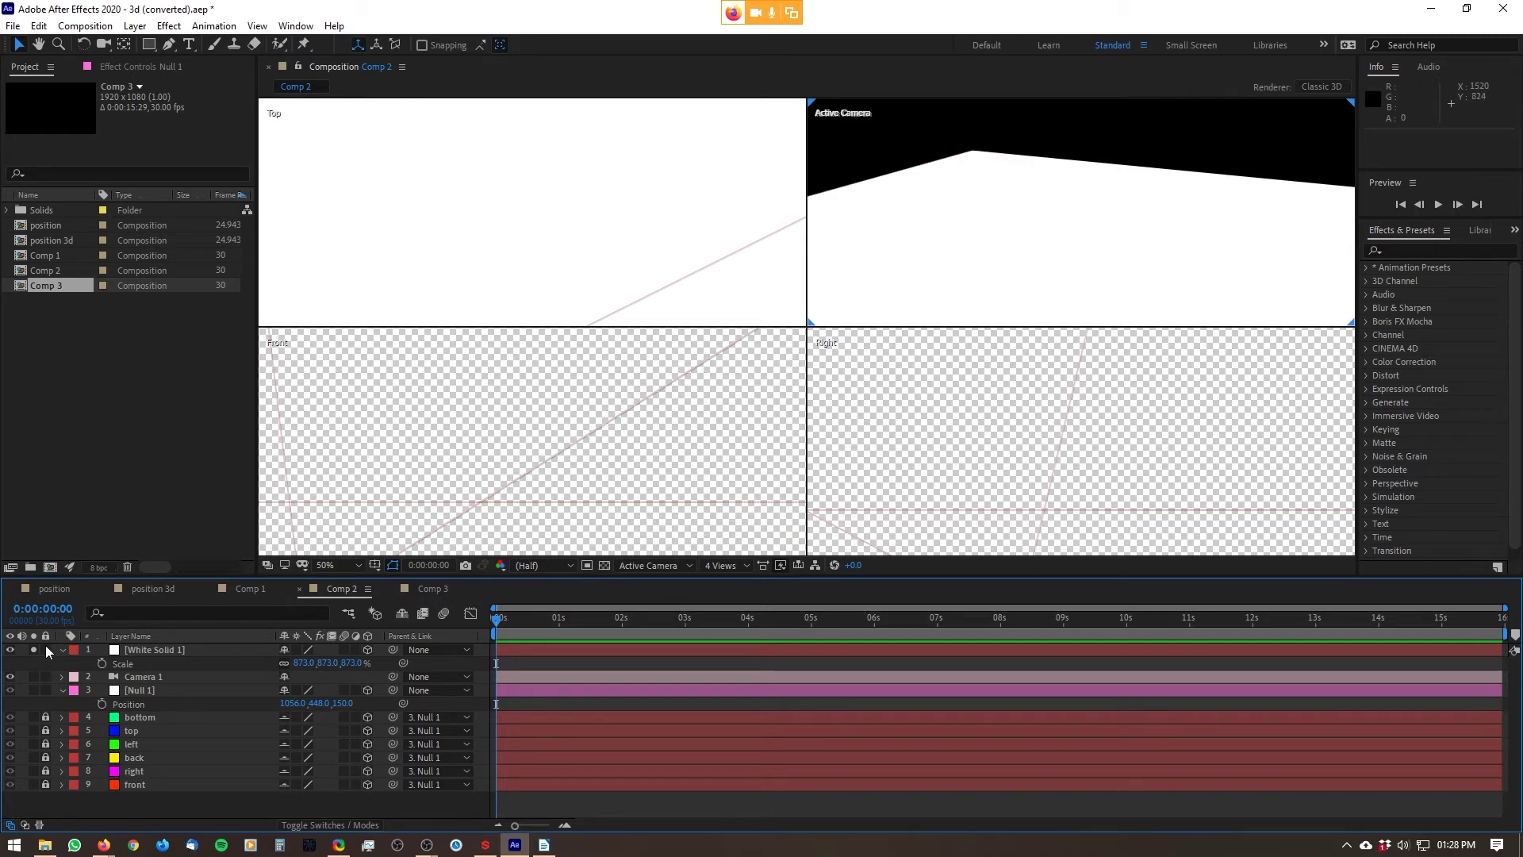
left_click(34, 716)
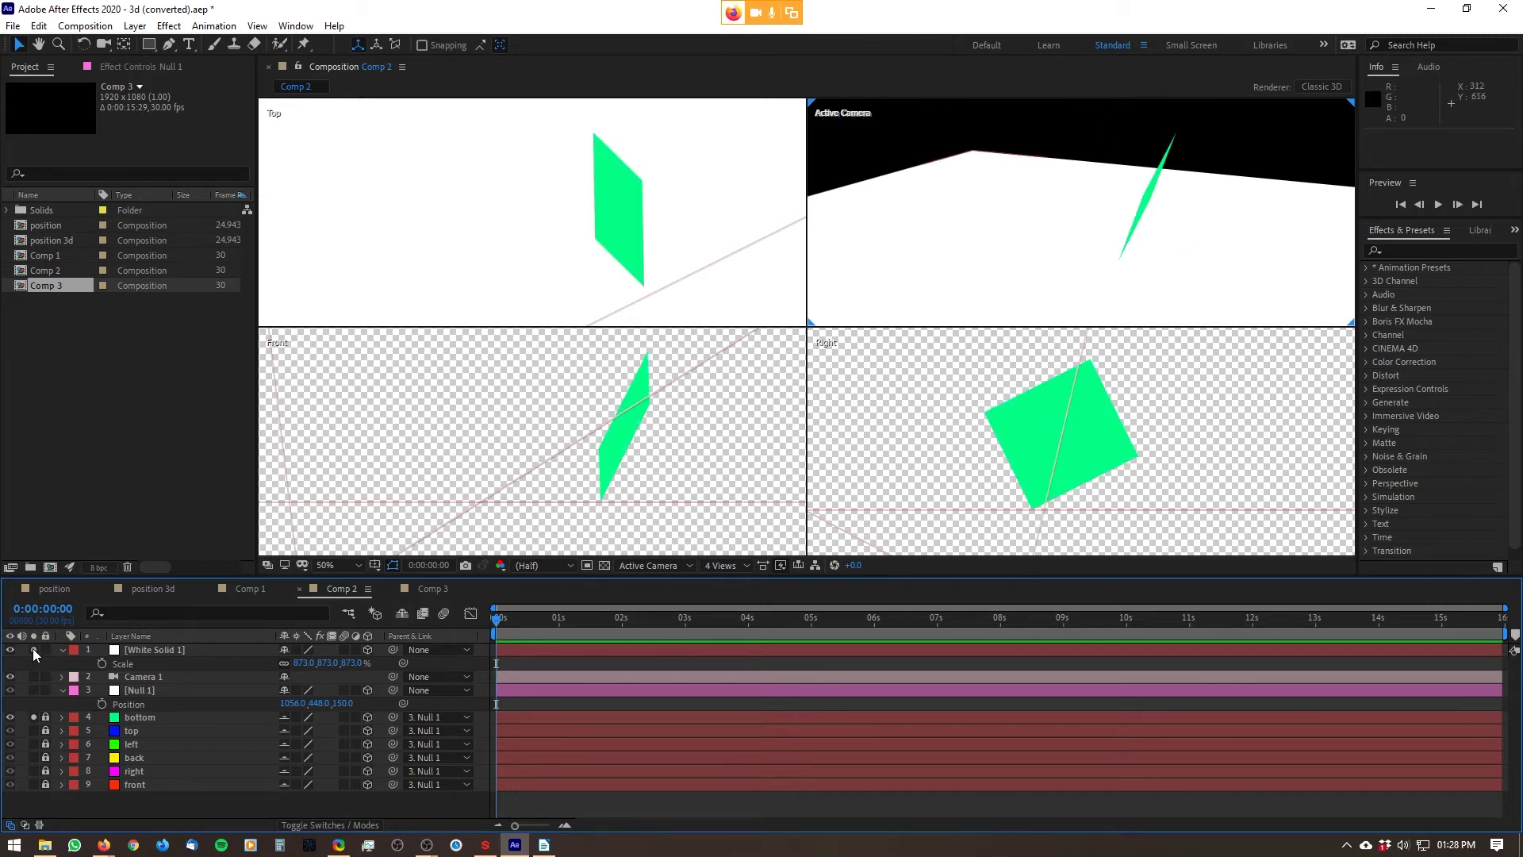
left_click_drag(34, 649, 33, 716)
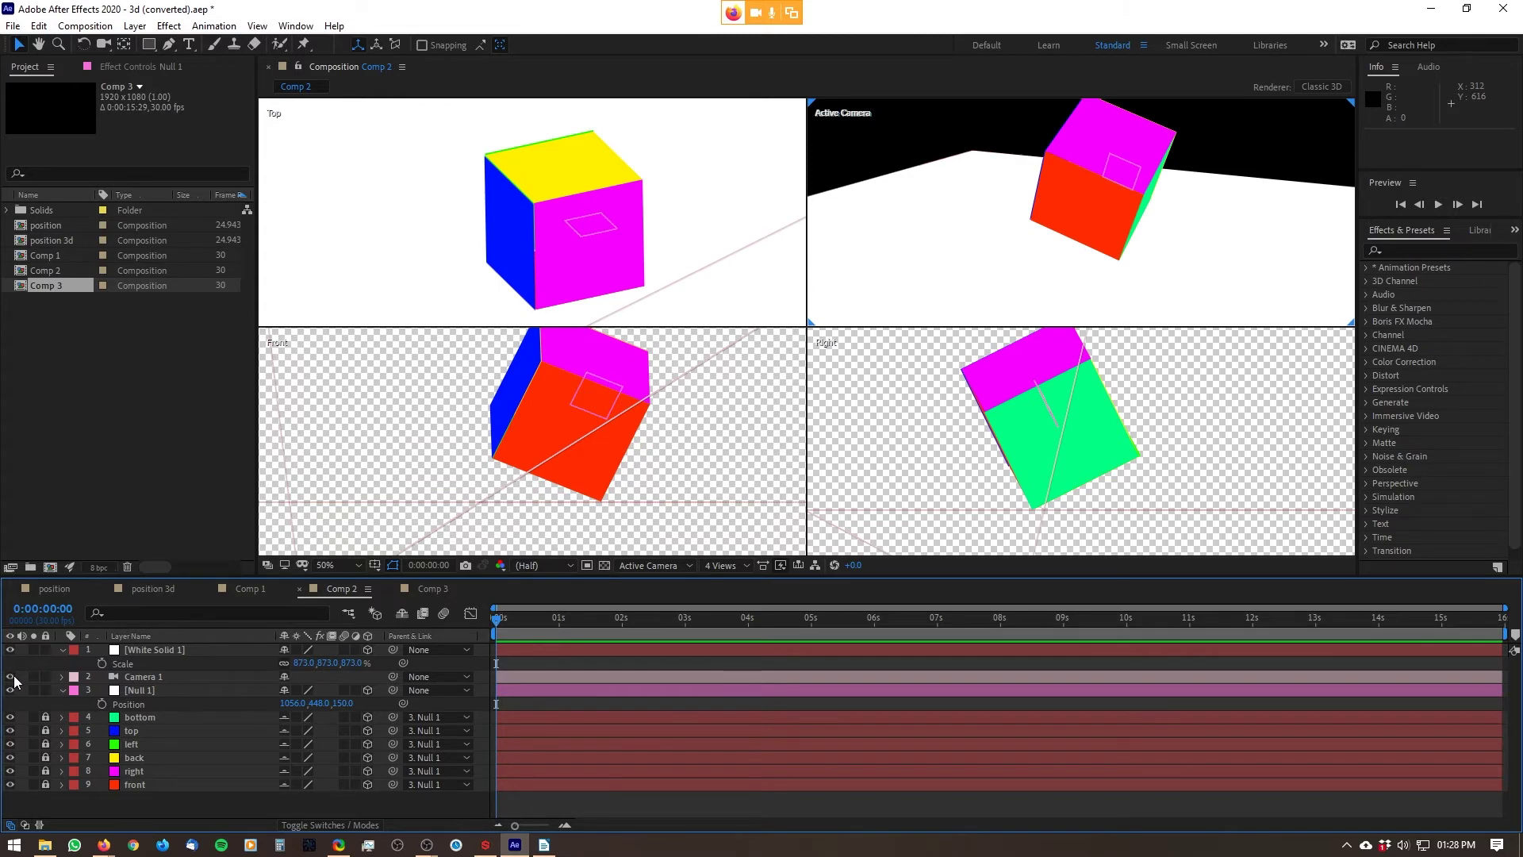
- Hide every layer below the White Solid 1 floor, show them again, and briefly toggle the floor's solo on and off
left_click_drag(9, 676, 11, 797)
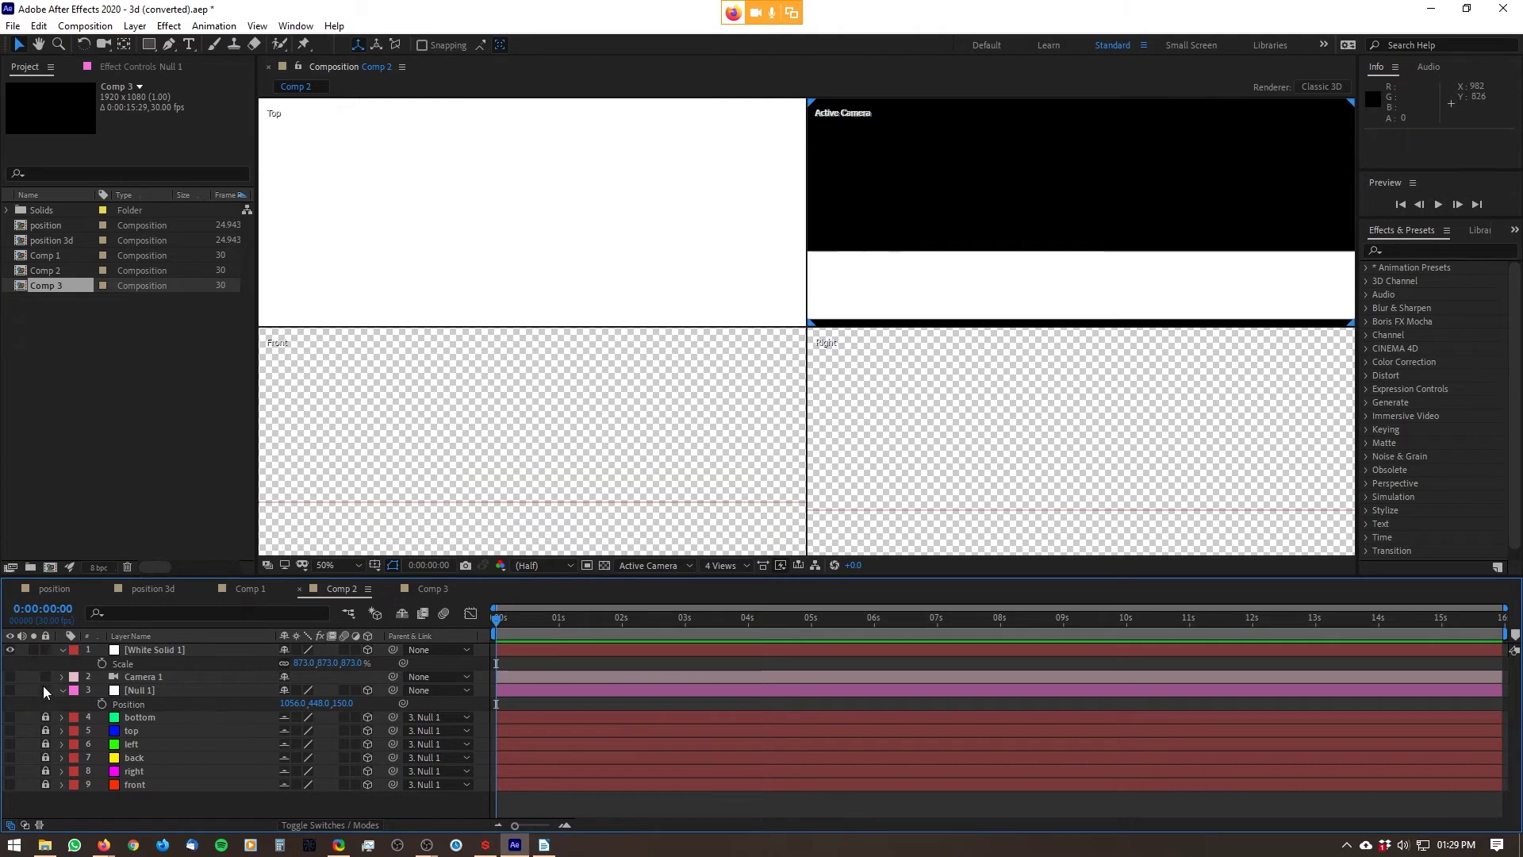
left_click_drag(10, 670, 10, 786)
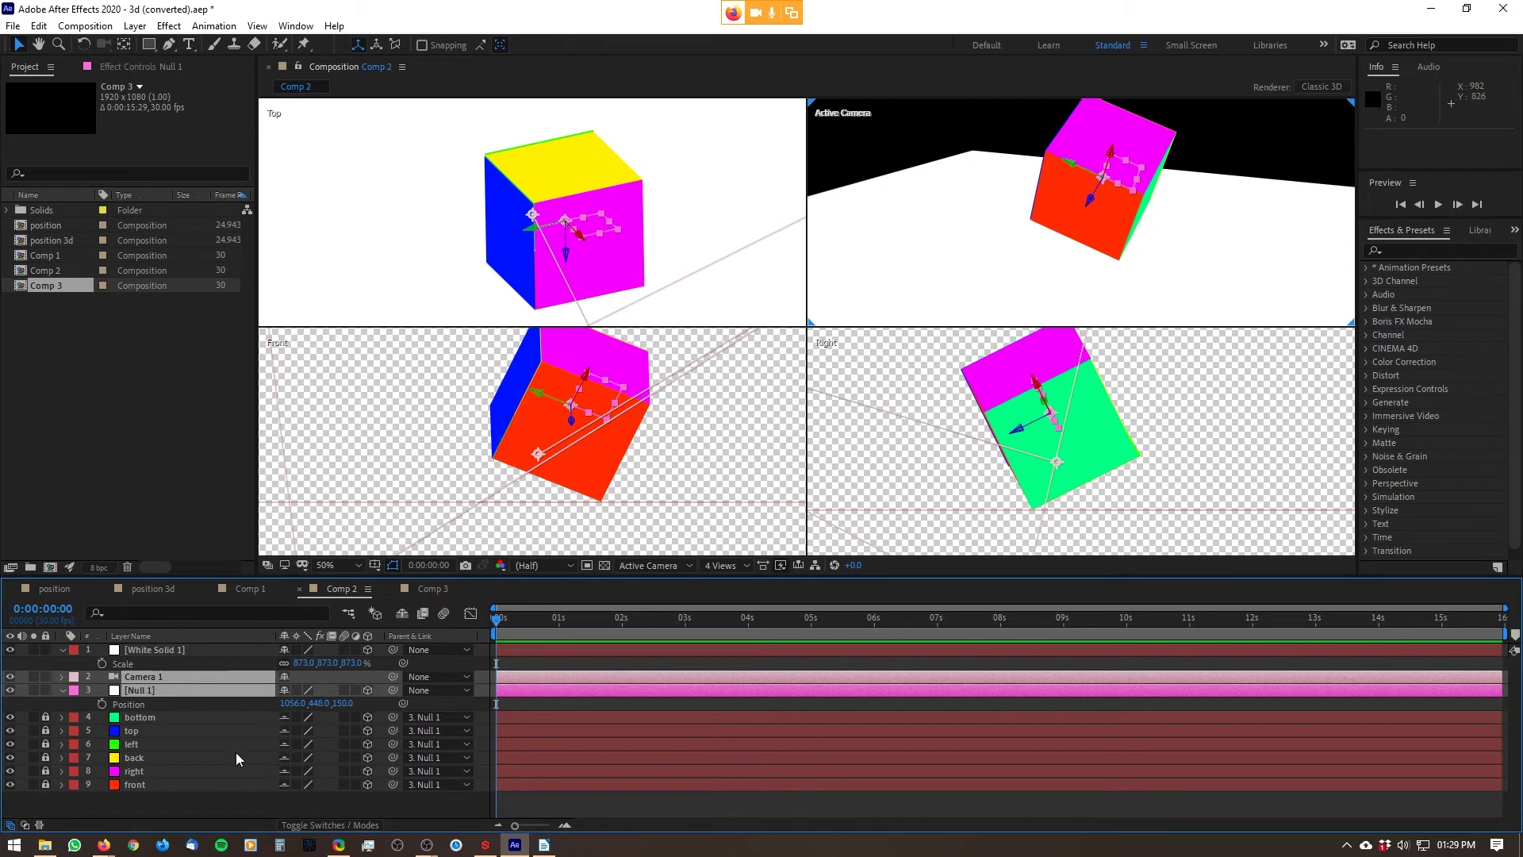
left_click(34, 649)
left_click(31, 651)
- Open Comp 3, add a null object and make it a 3D layer
left_click(434, 590)
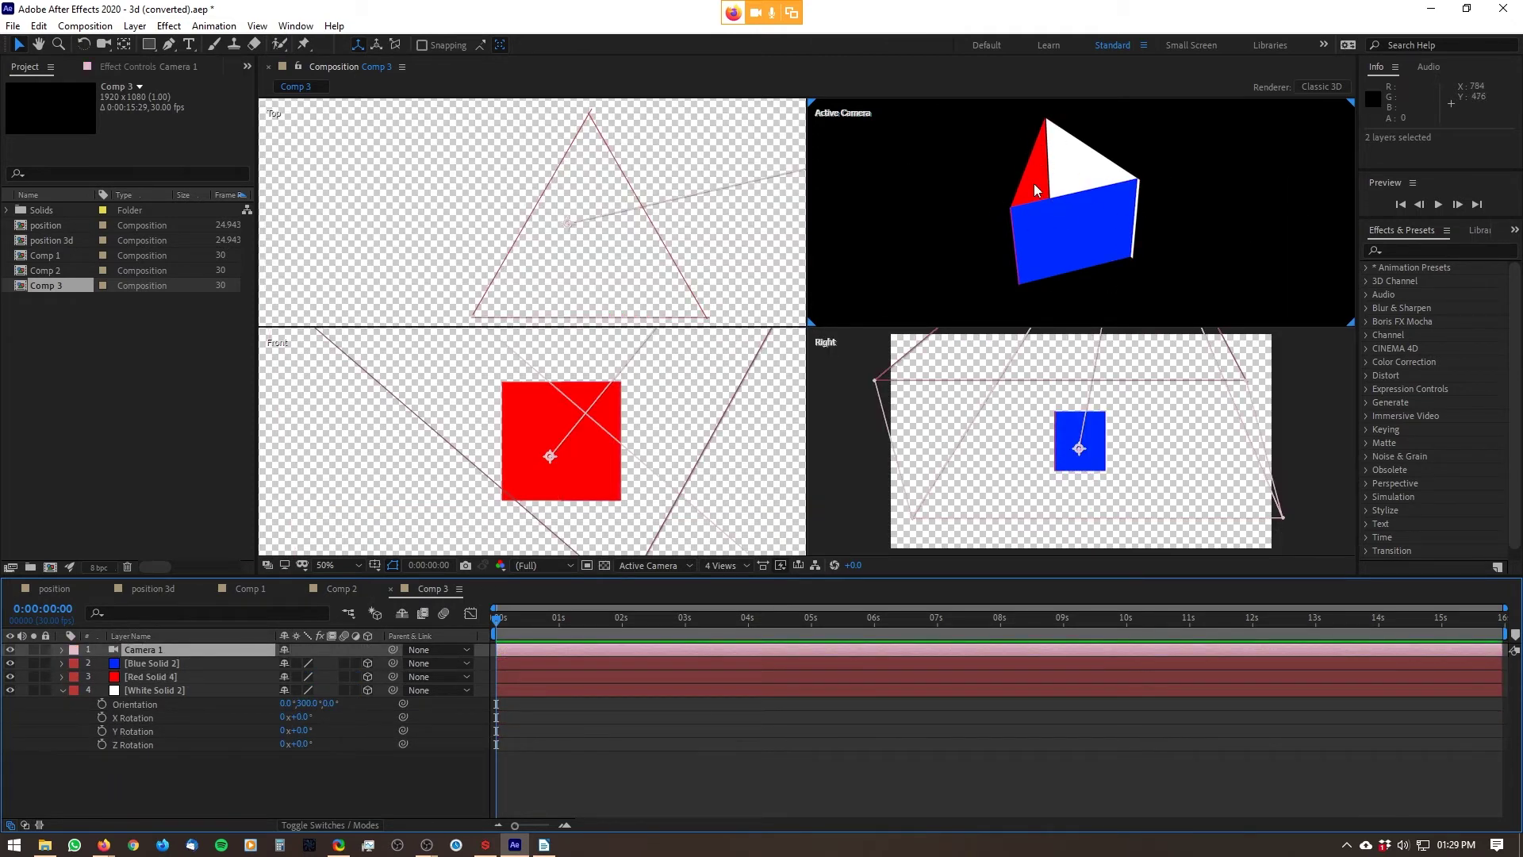
left_click(133, 26)
mouse_move(334, 26)
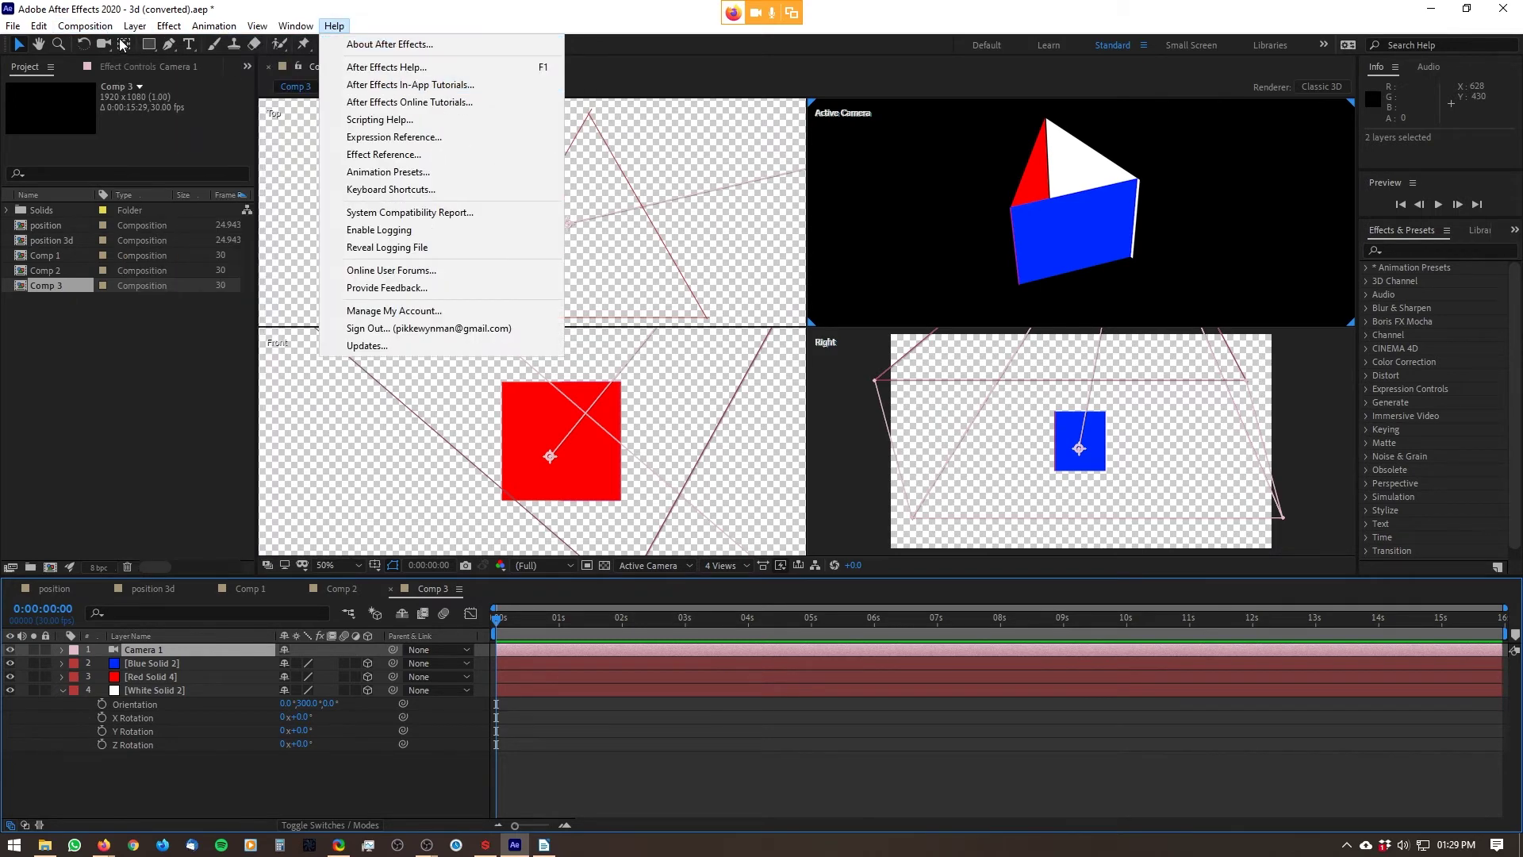
mouse_move(134, 26)
mouse_move(200, 46)
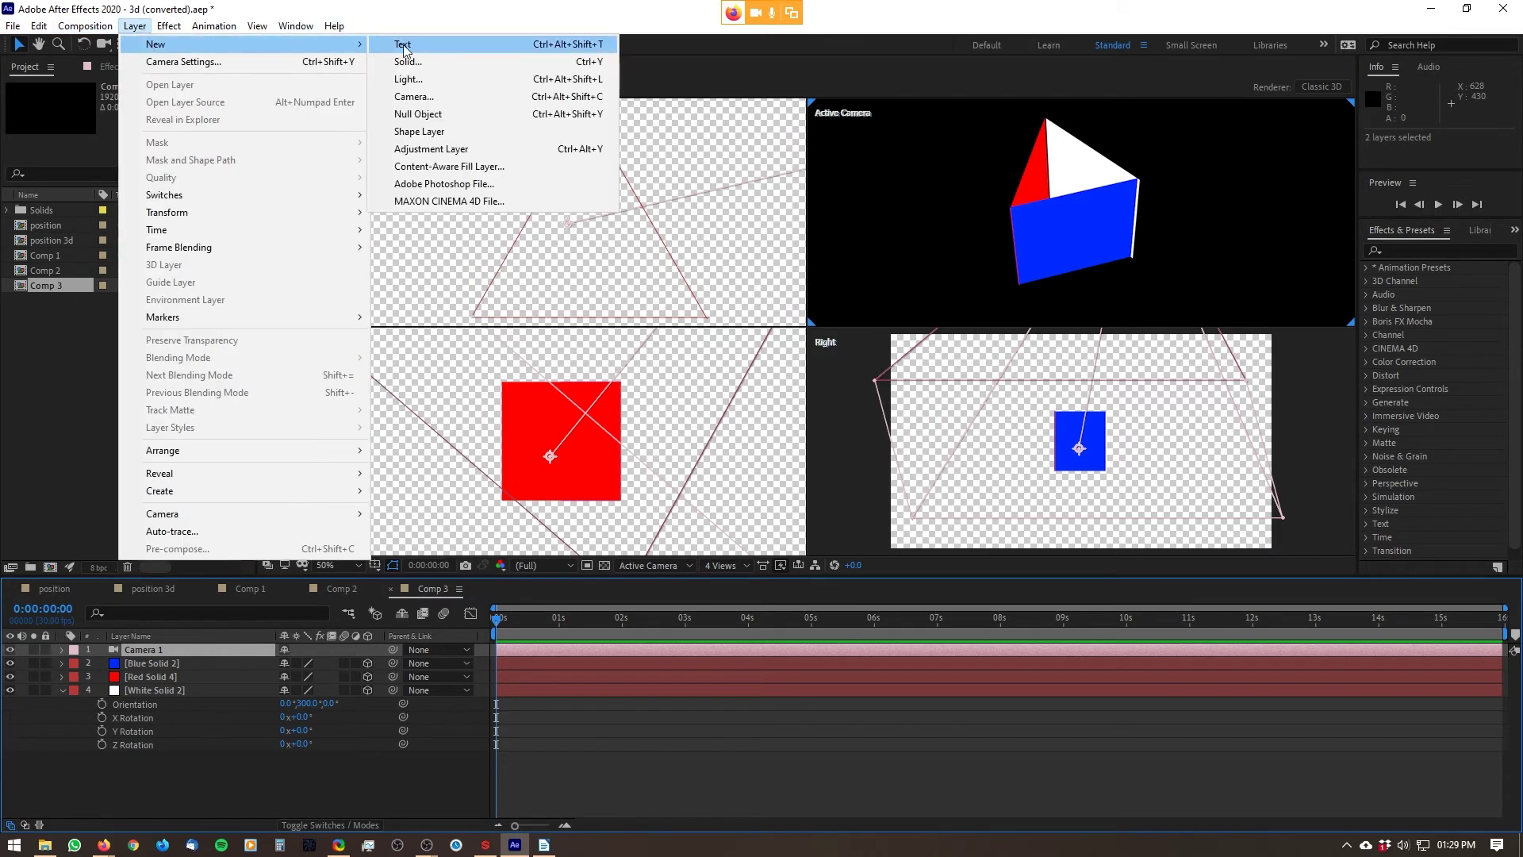
left_click(440, 116)
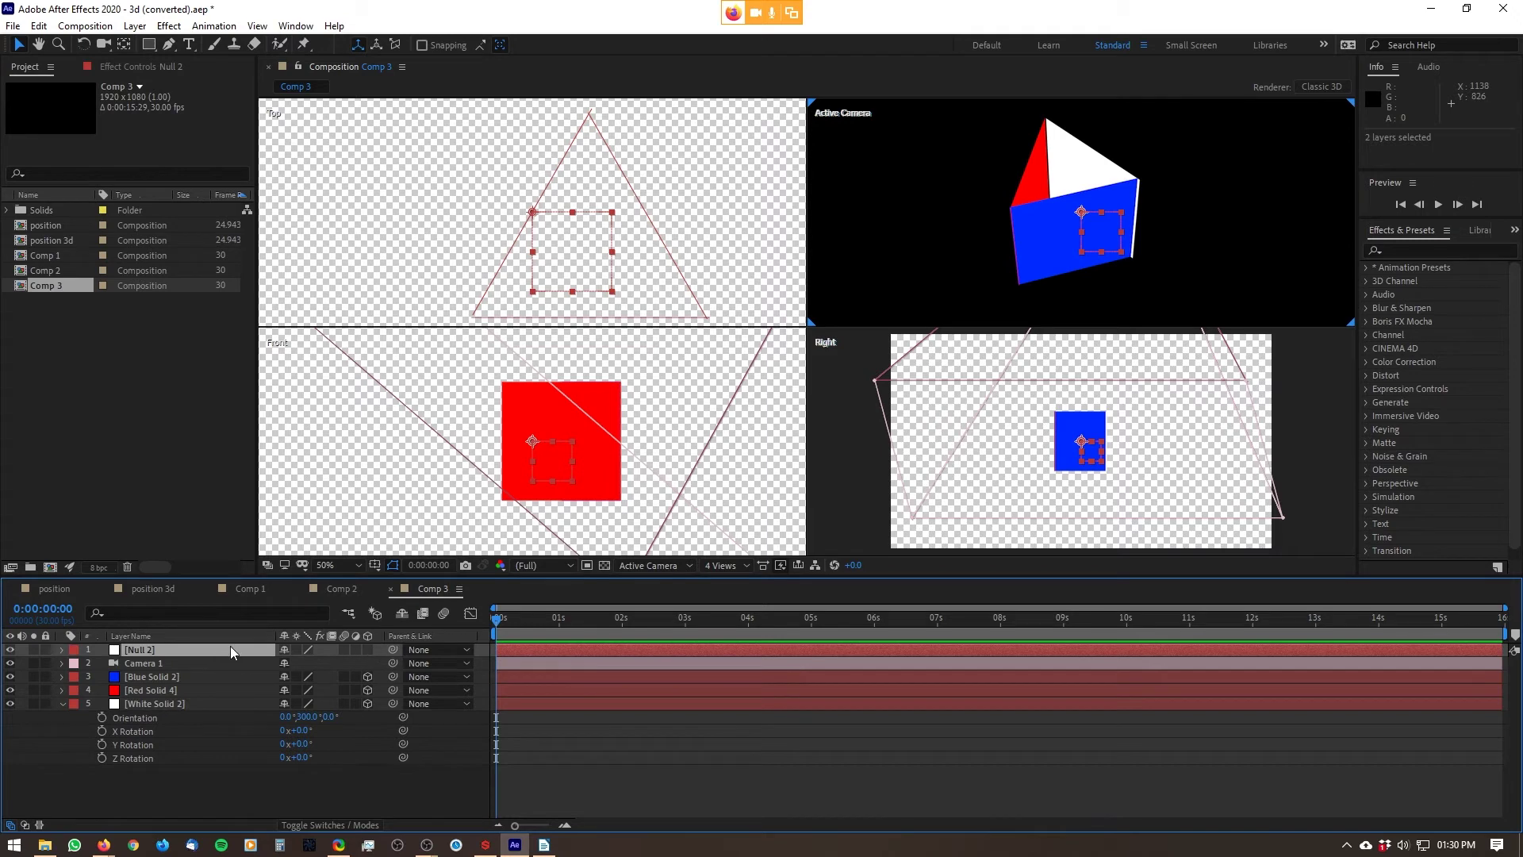
left_click(368, 649)
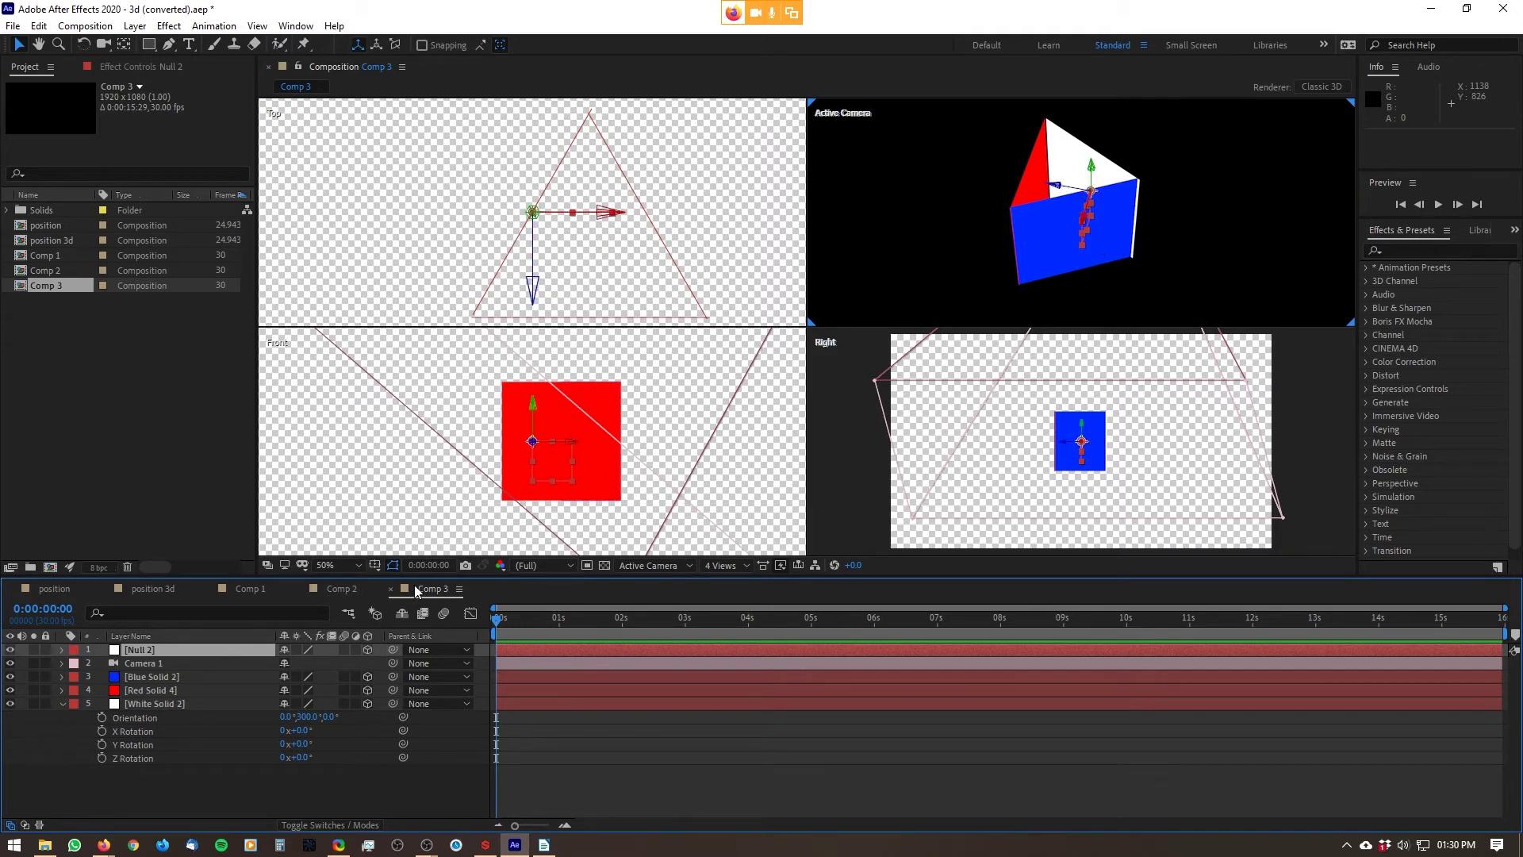
- Move Null 2 to the centre of the triangular prism in the Top view, at about 1033, 540, -29
left_click_drag(616, 214, 668, 217)
left_click_drag(591, 285, 591, 320)
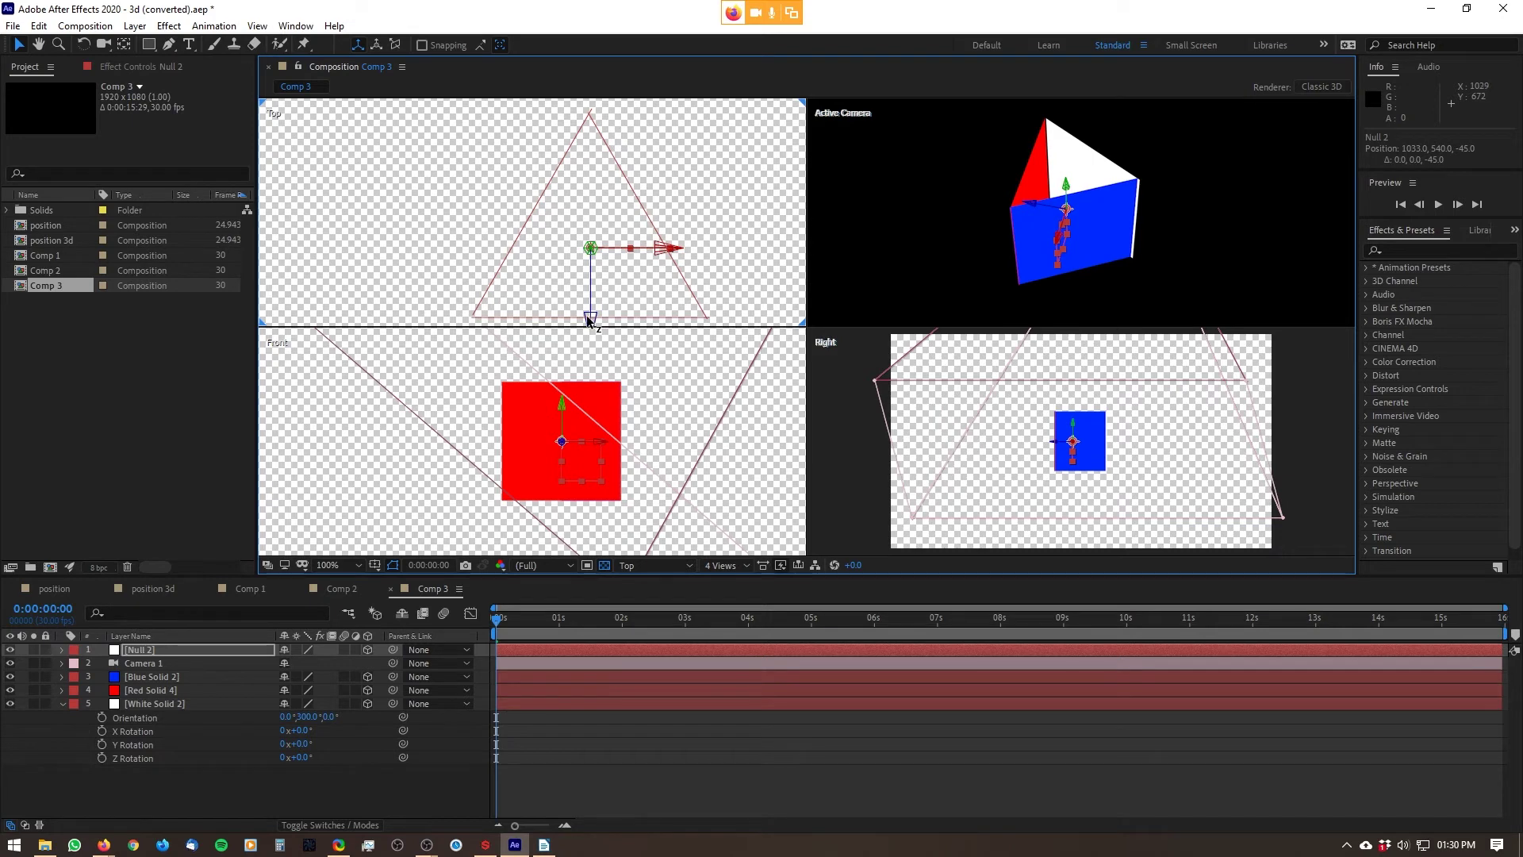
left_click_drag(662, 248, 659, 247)
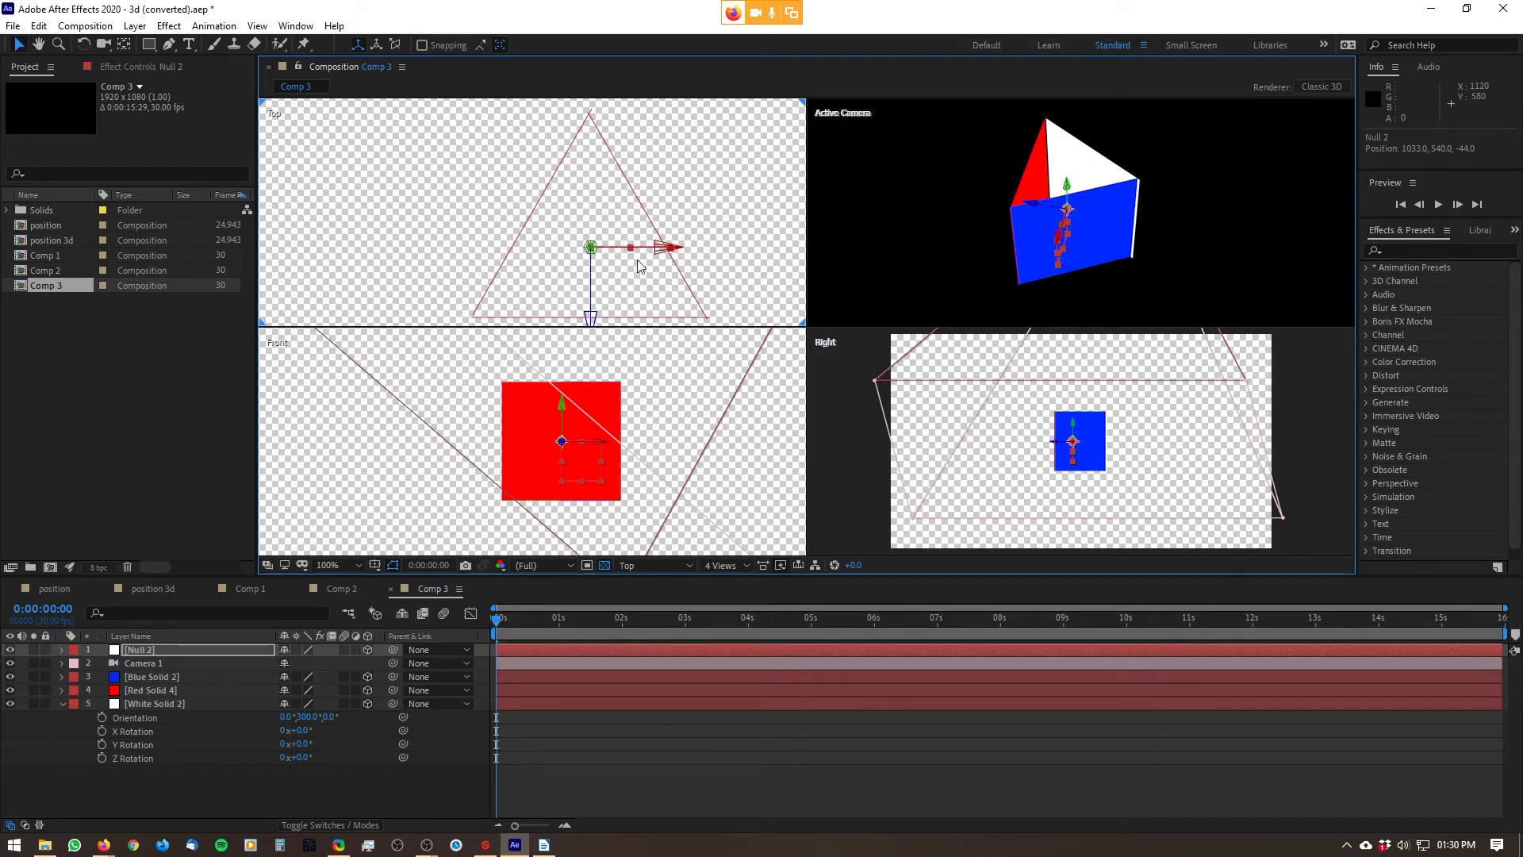
left_click_drag(588, 299, 594, 309)
key("ctrl+z")
key("ctrl+z")
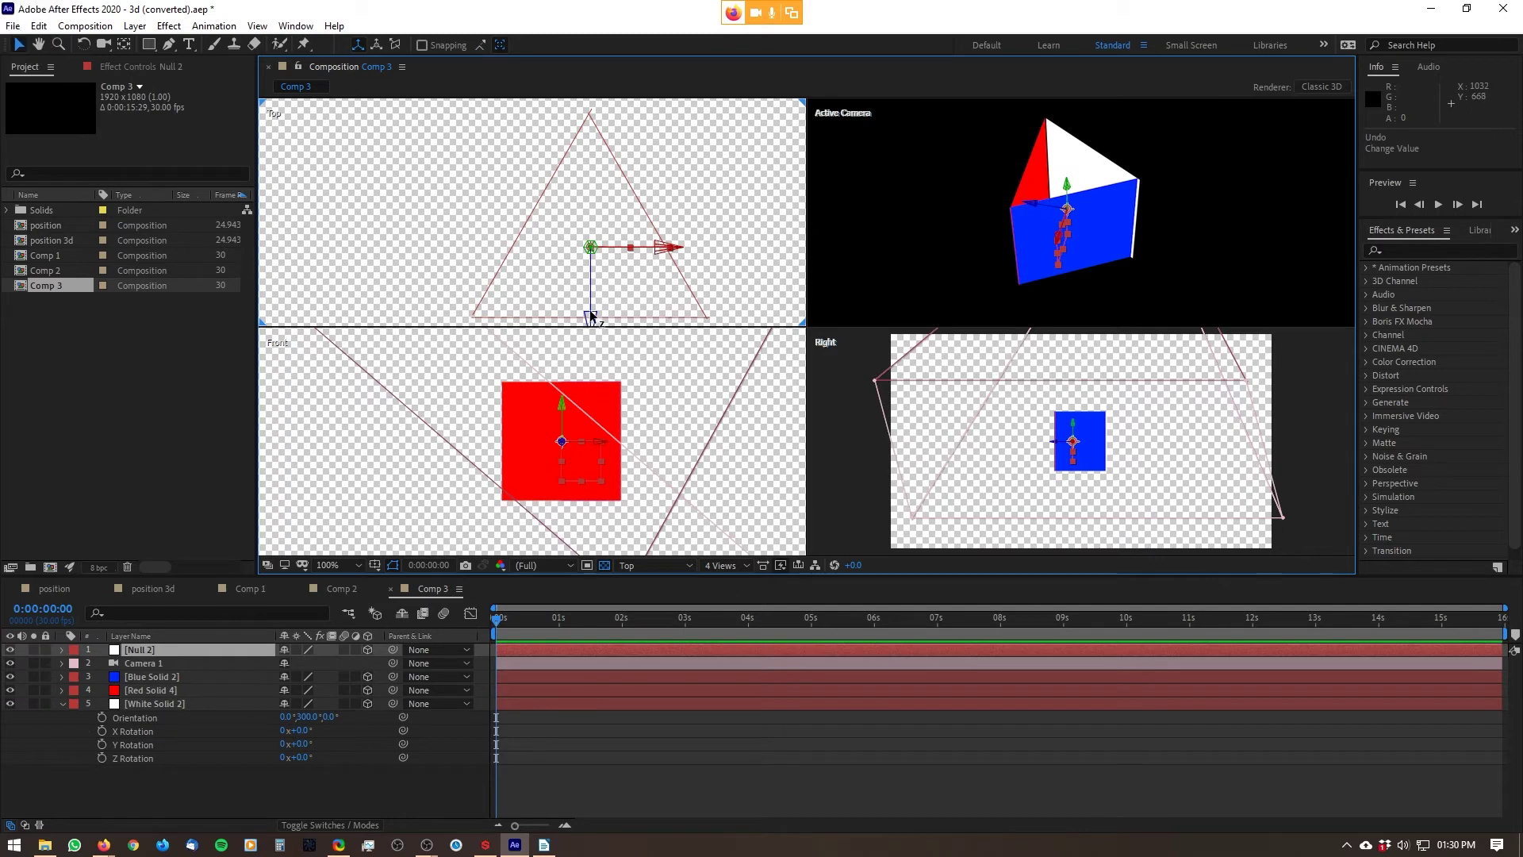
left_click_drag(588, 309, 591, 305)
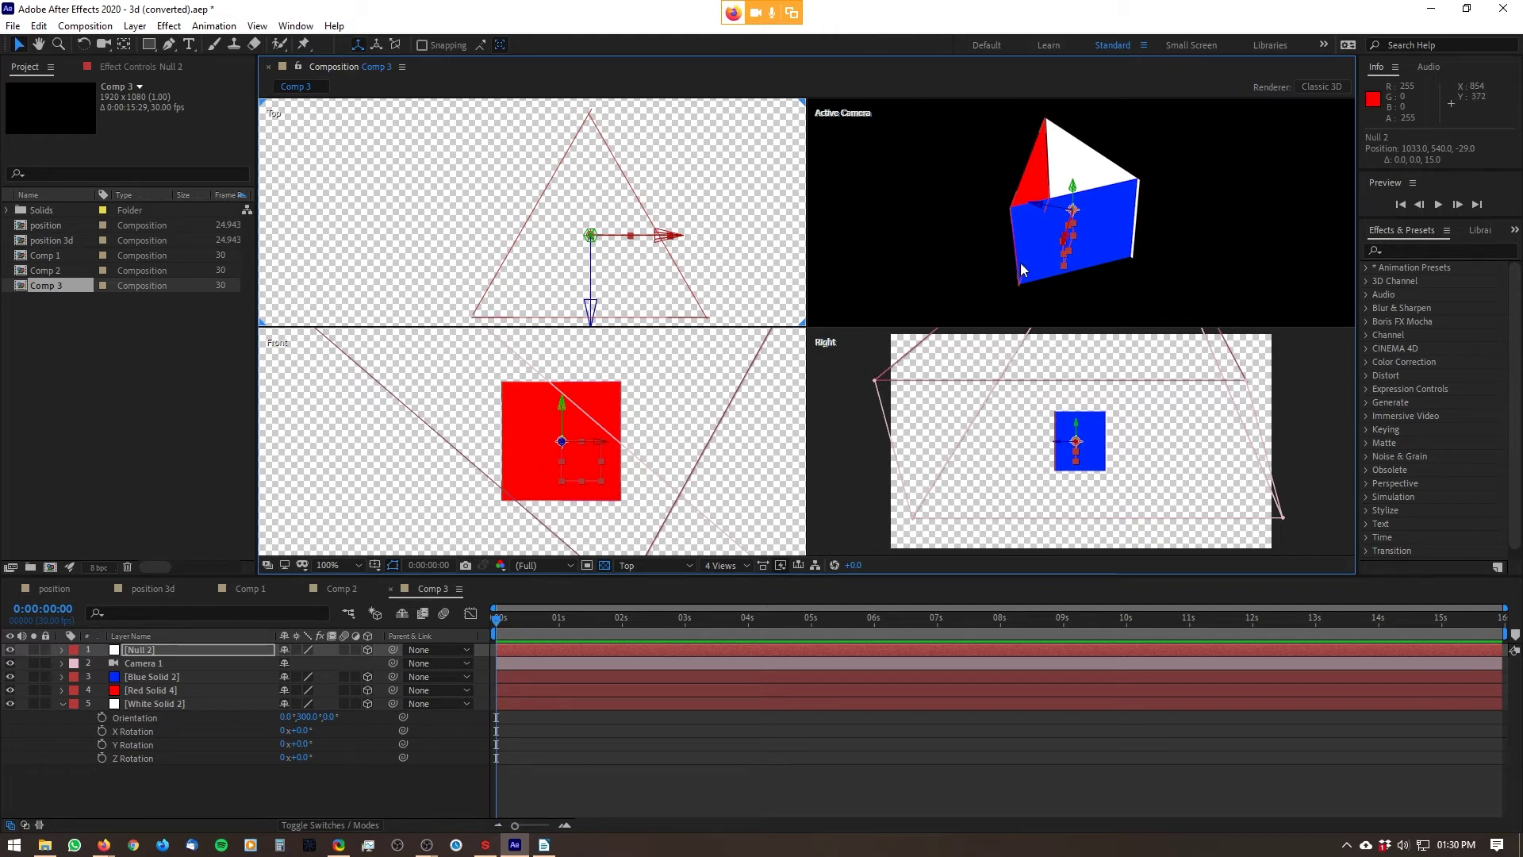
- Try parenting Blue Solid 2, Red Solid 4 and White Solid 2 to Null 2 with the pick whip, and undo the parenting
key("c")
left_click_drag(872, 168, 970, 197)
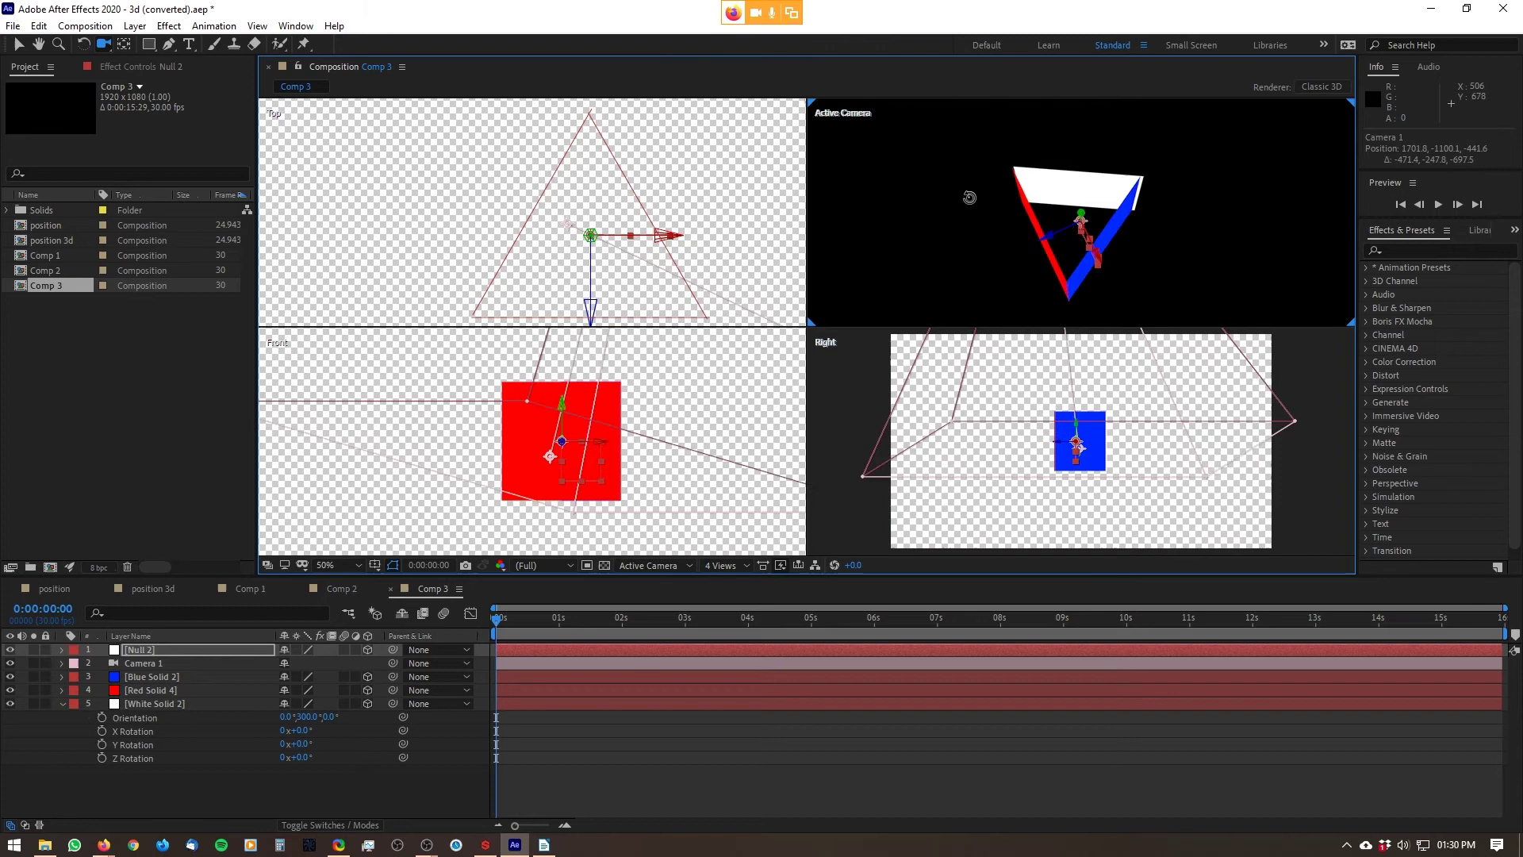
left_click(181, 676)
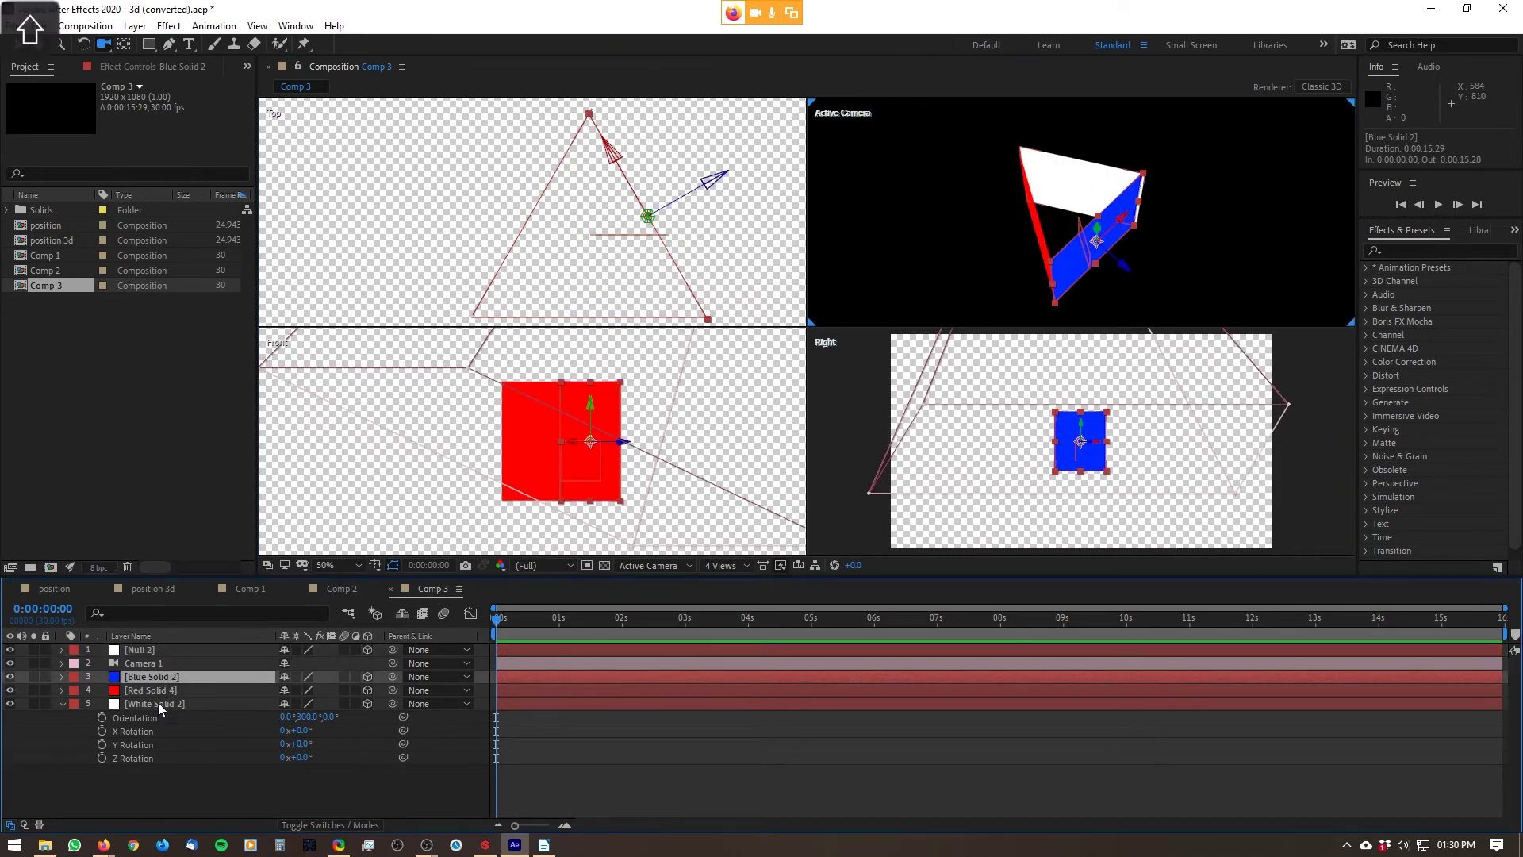
left_click(159, 702, "shift")
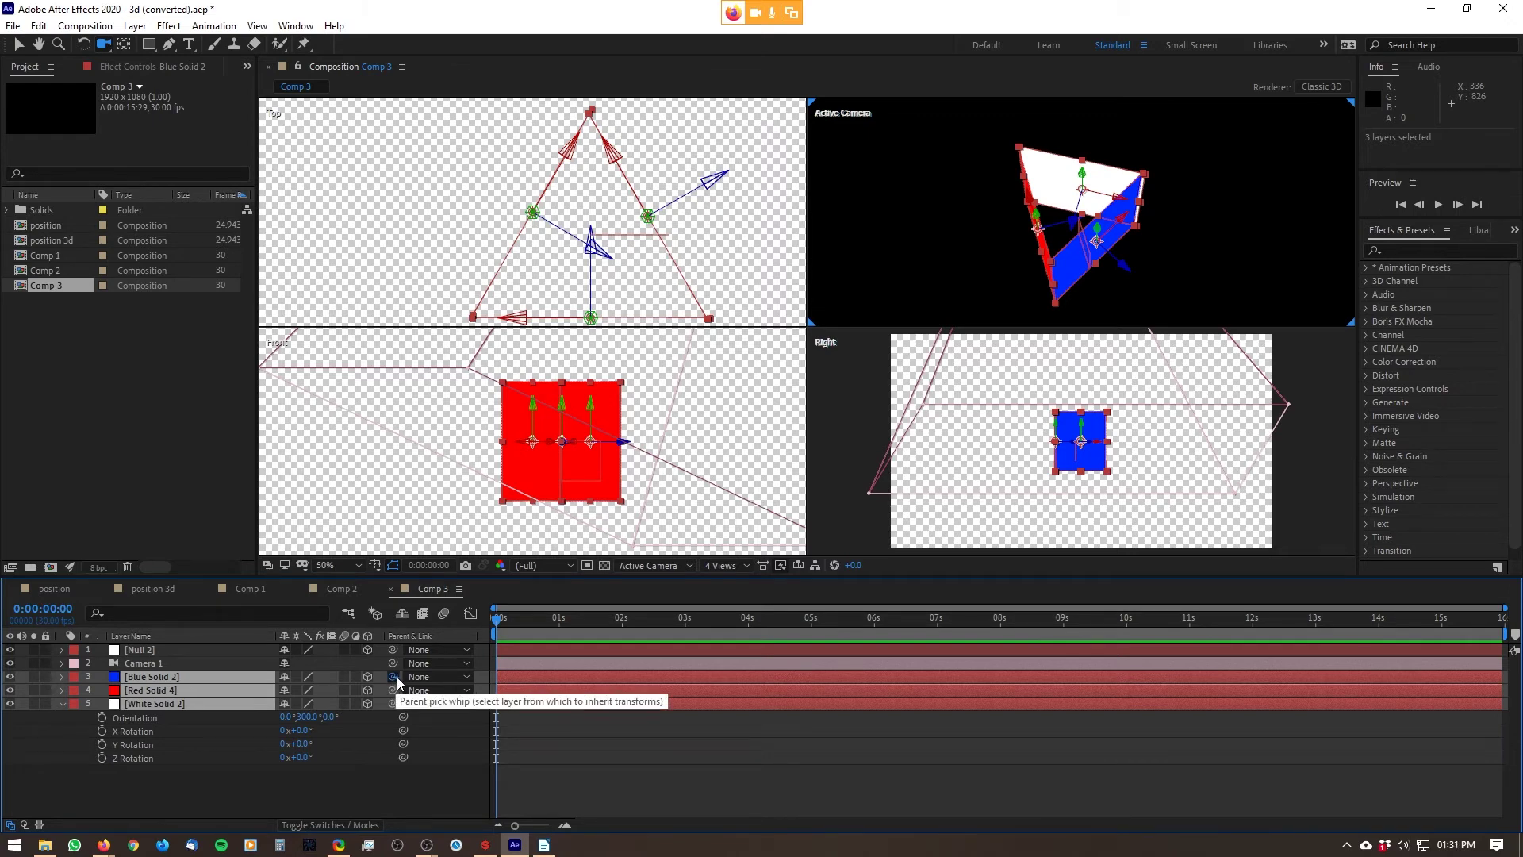
left_click_drag(395, 678, 198, 656)
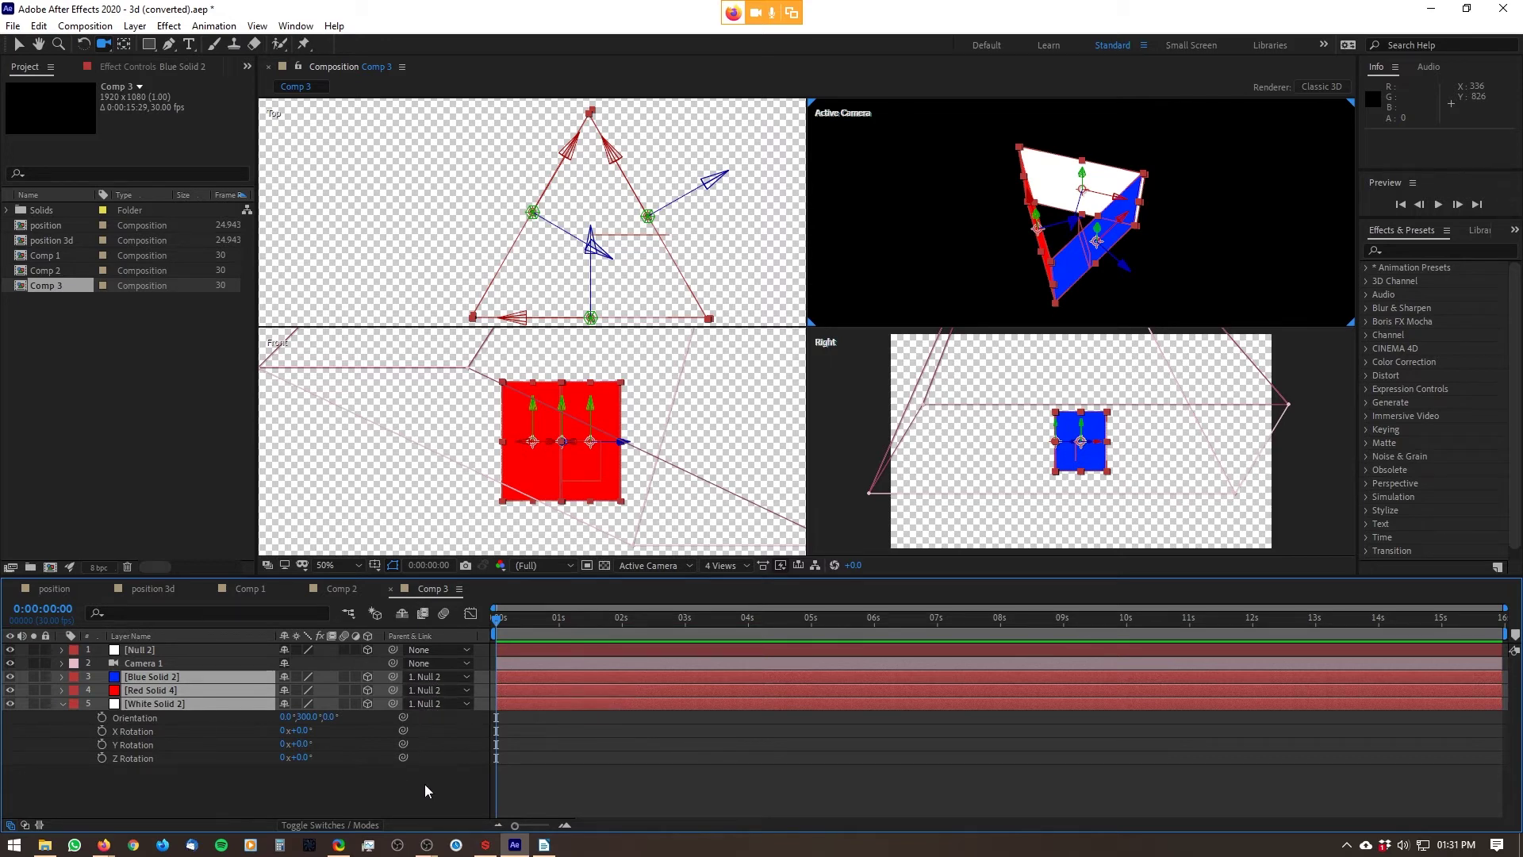
key("ctrl+z")
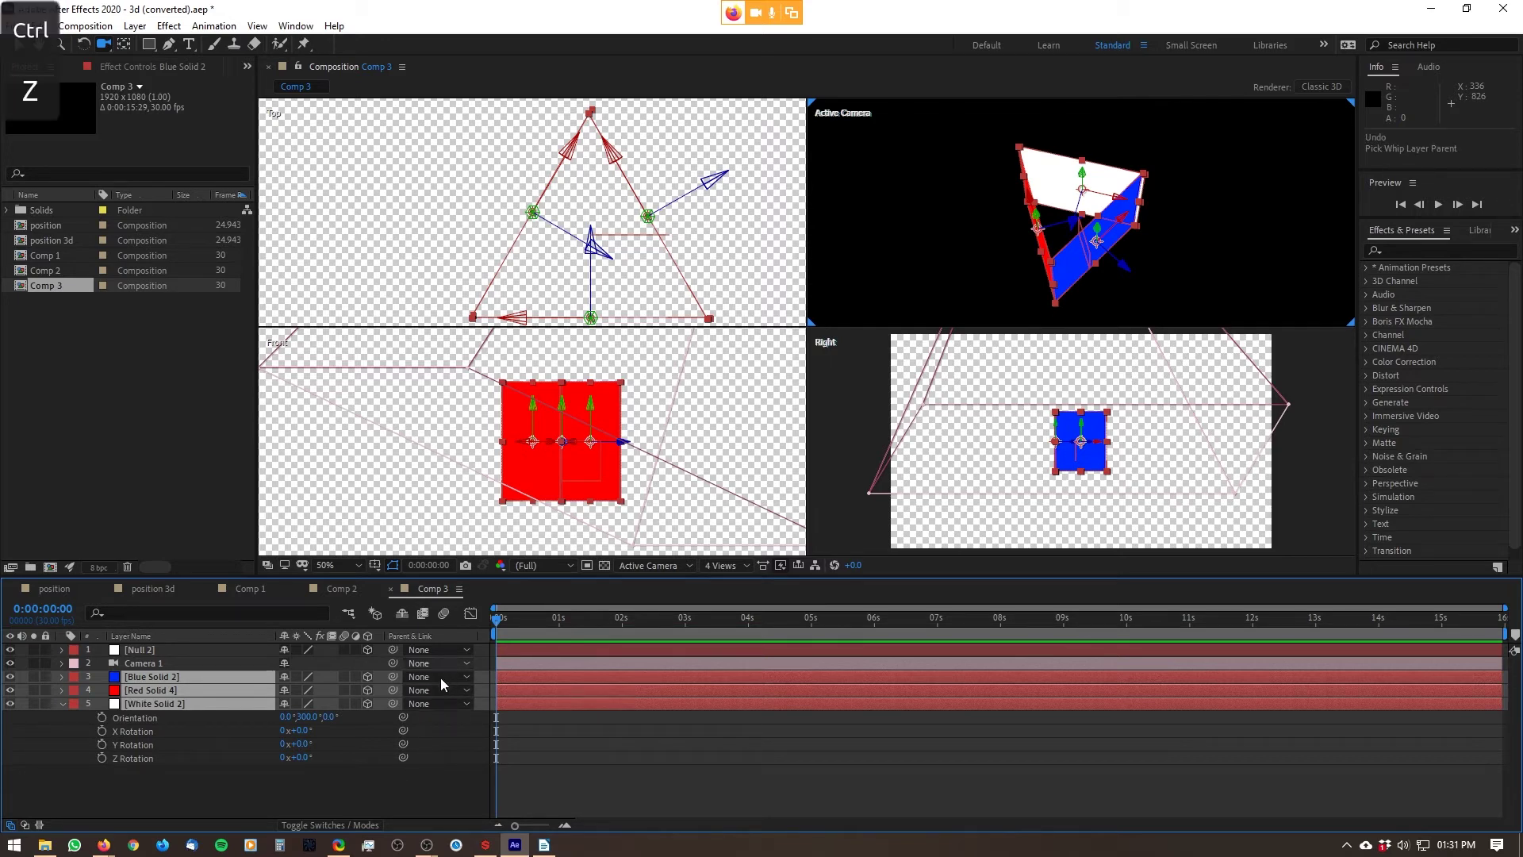
- Parent Blue Solid 2, Red Solid 4 and White Solid 2 to Null 2 and rotate the null to X -90°, Y +40°, Z -106°
left_click(436, 677)
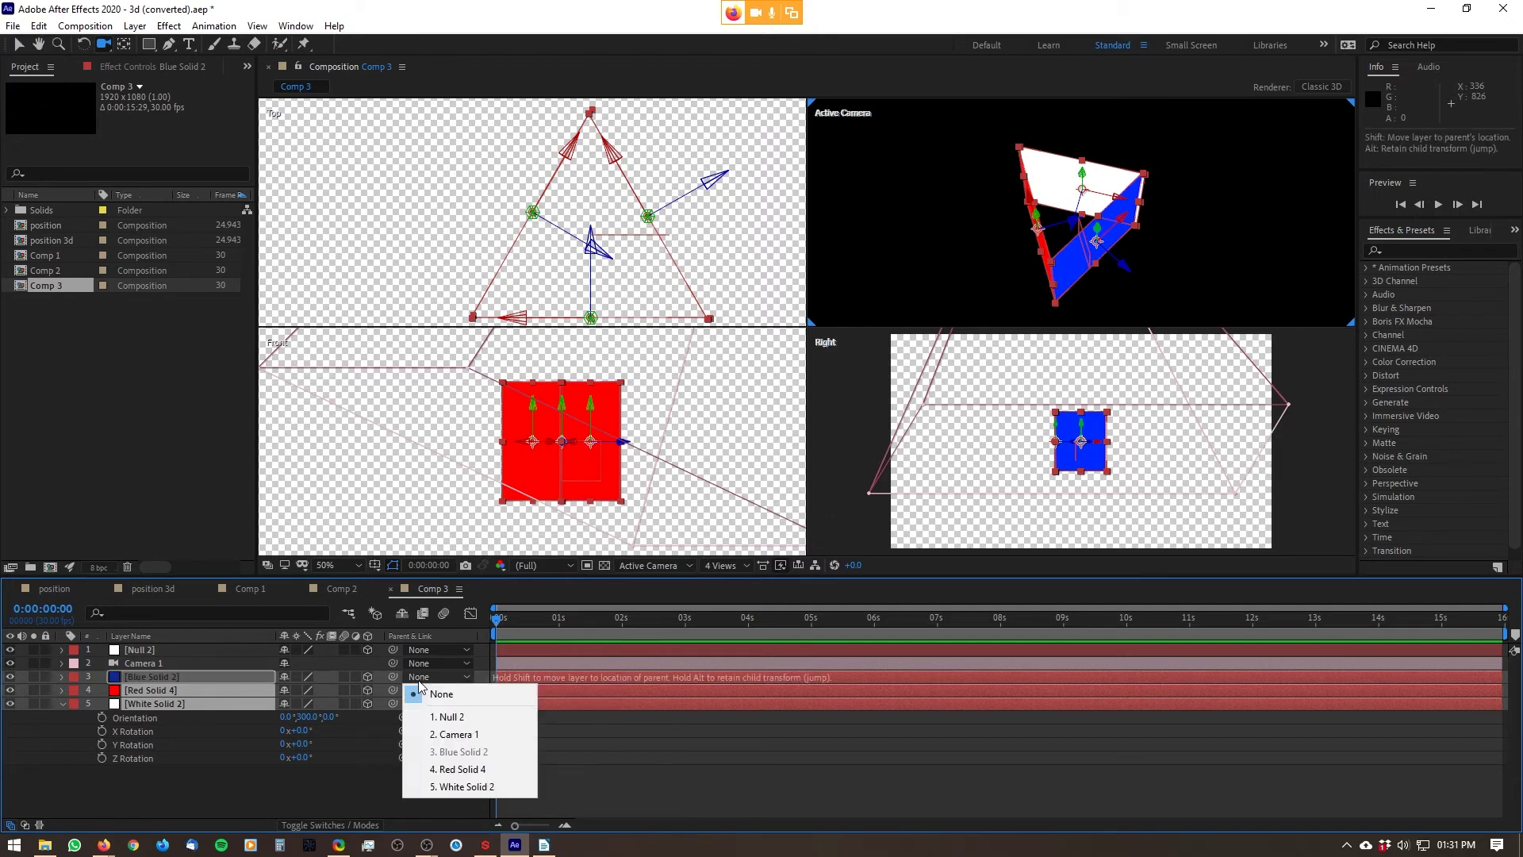
left_click(456, 718)
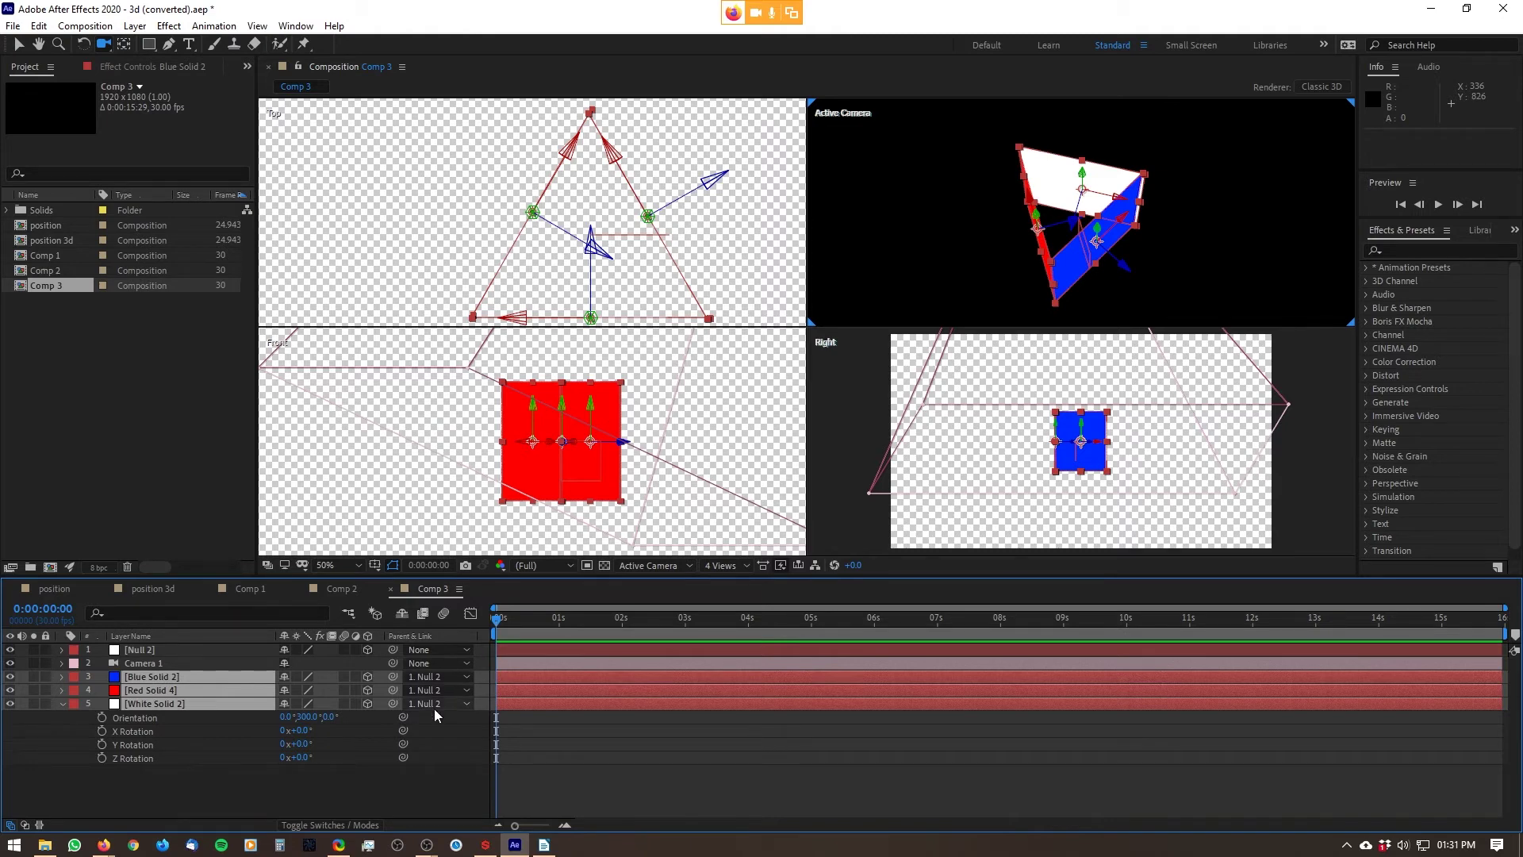
left_click(152, 647)
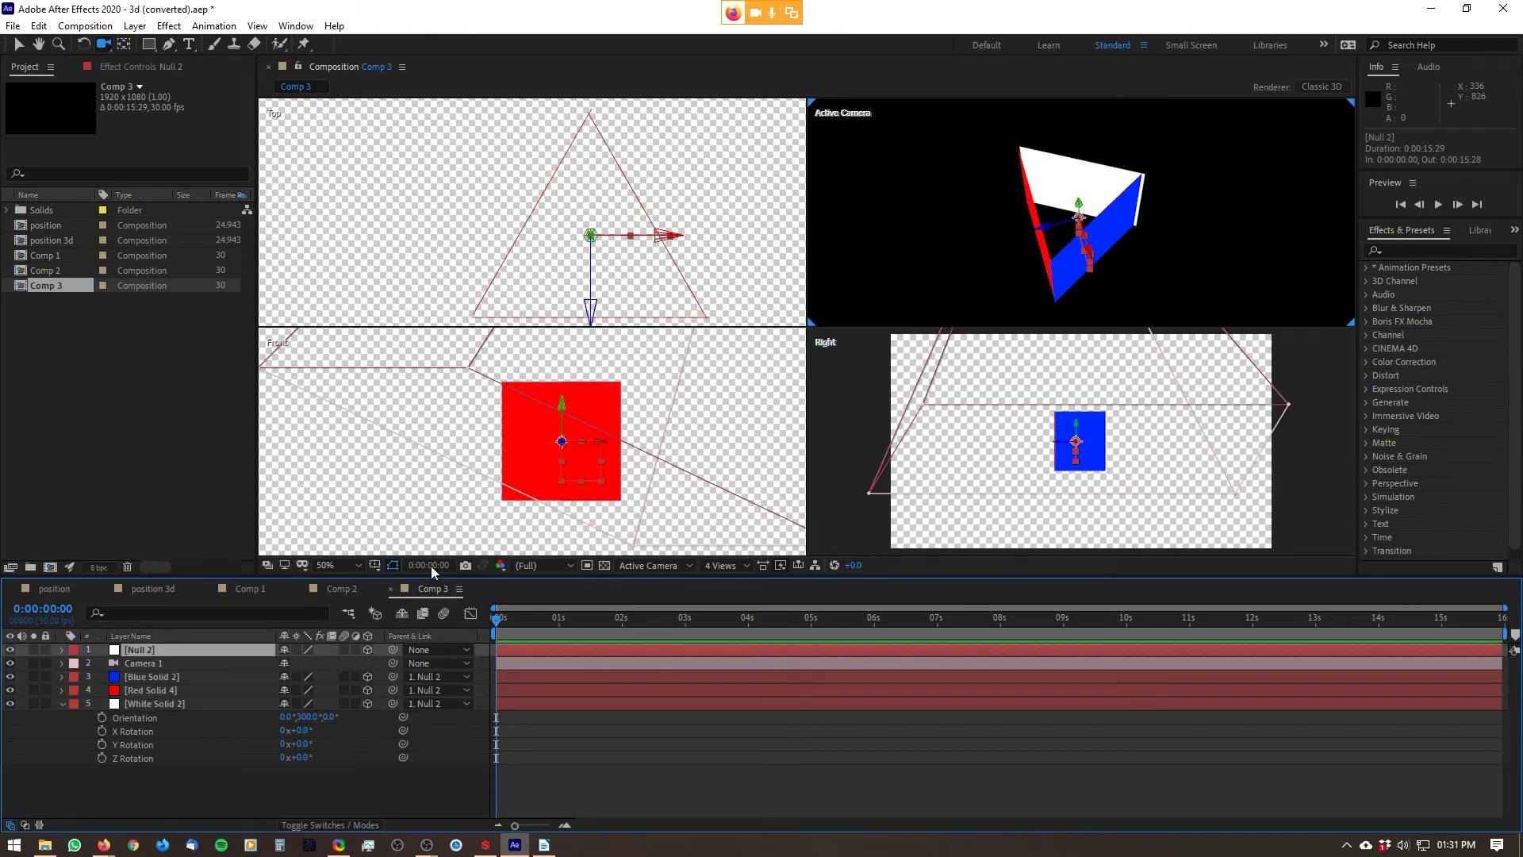
key("r")
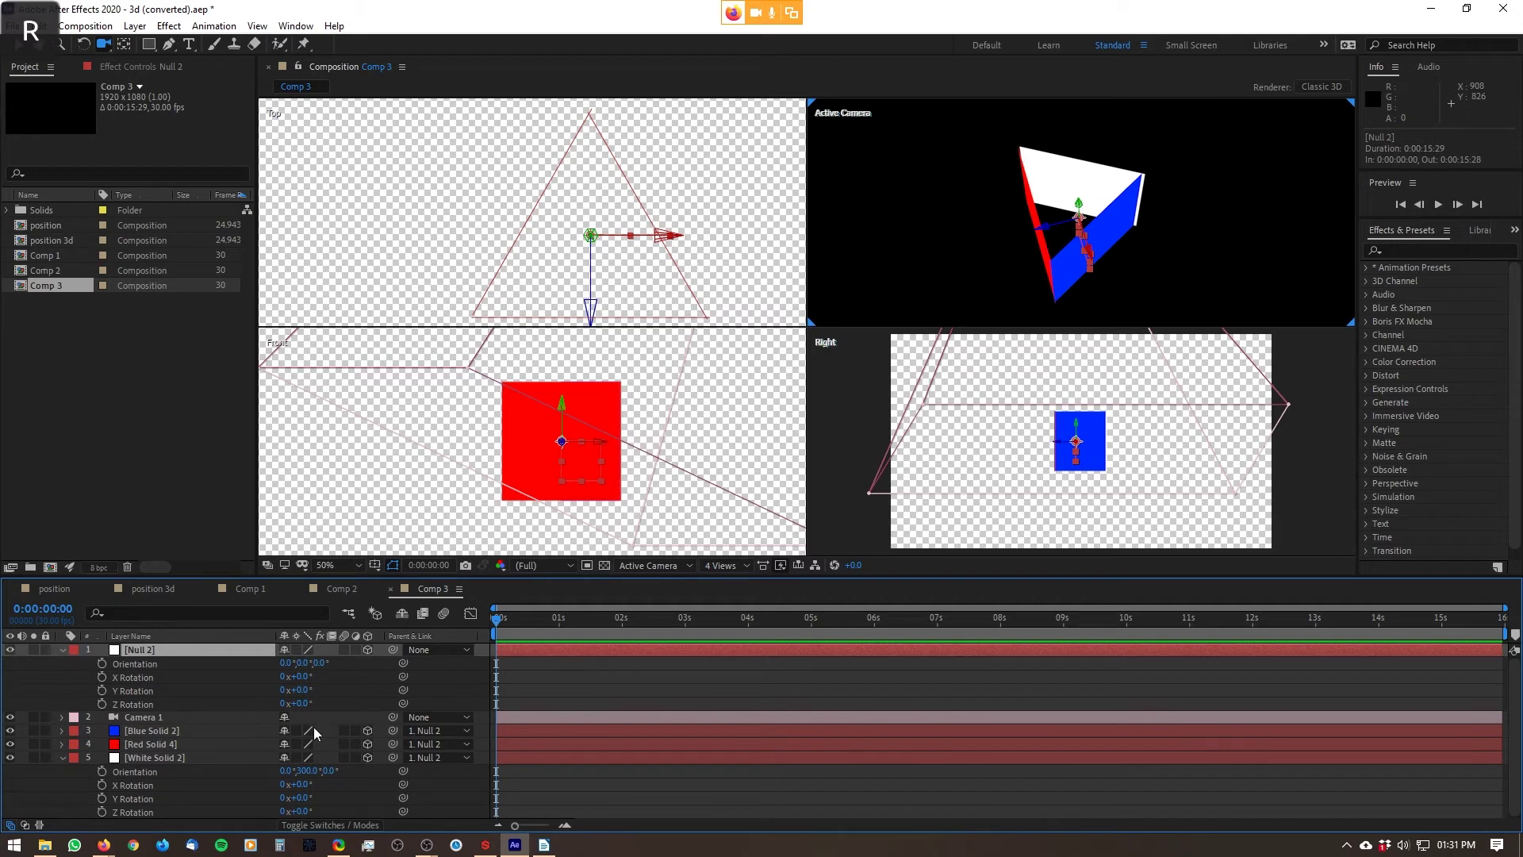
left_click_drag(301, 689, 246, 657)
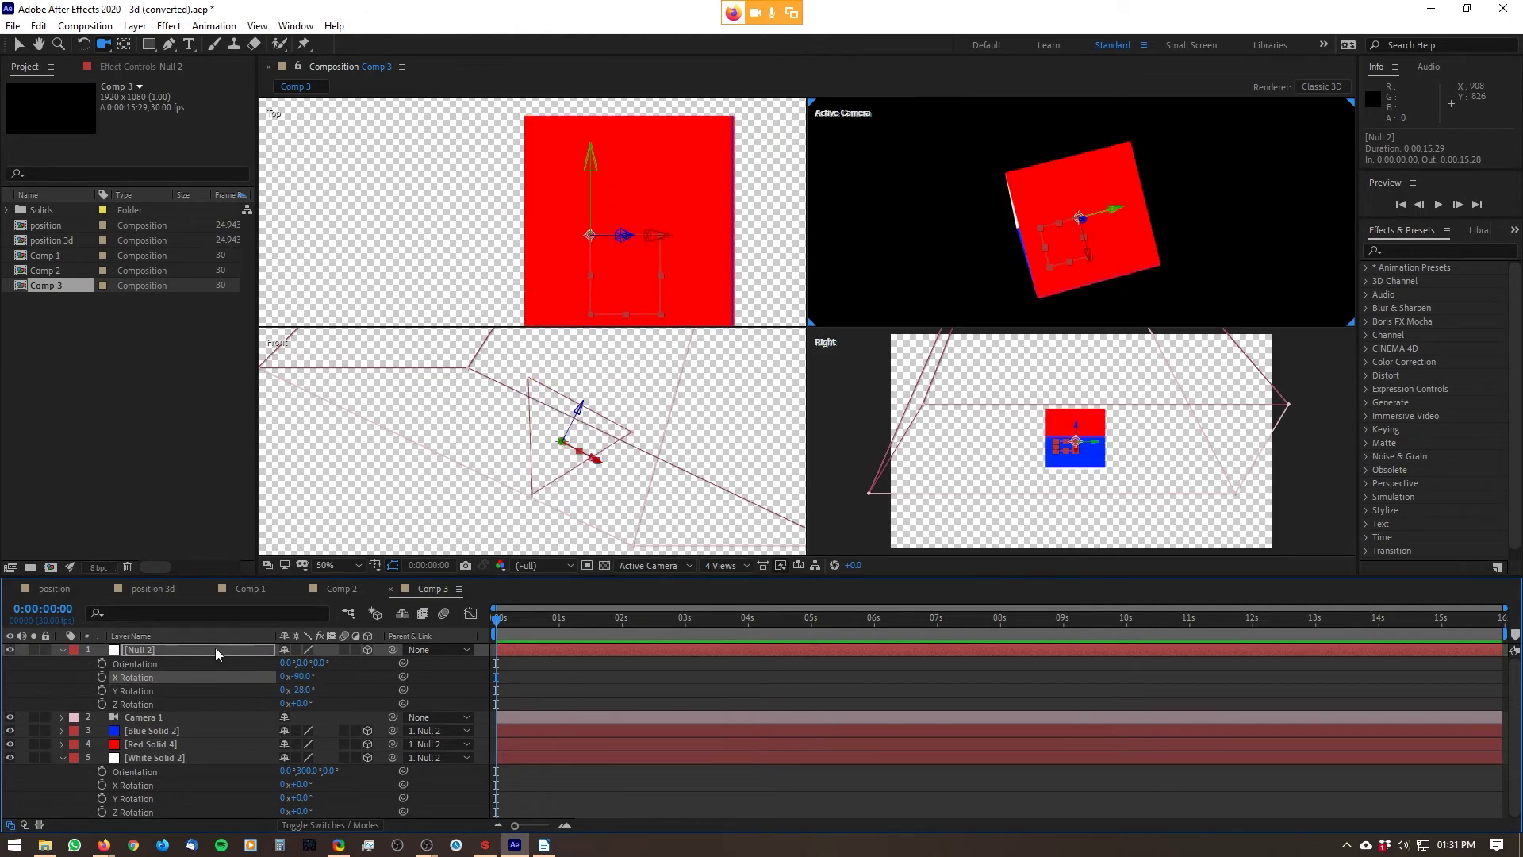
left_click_drag(300, 703, 334, 669)
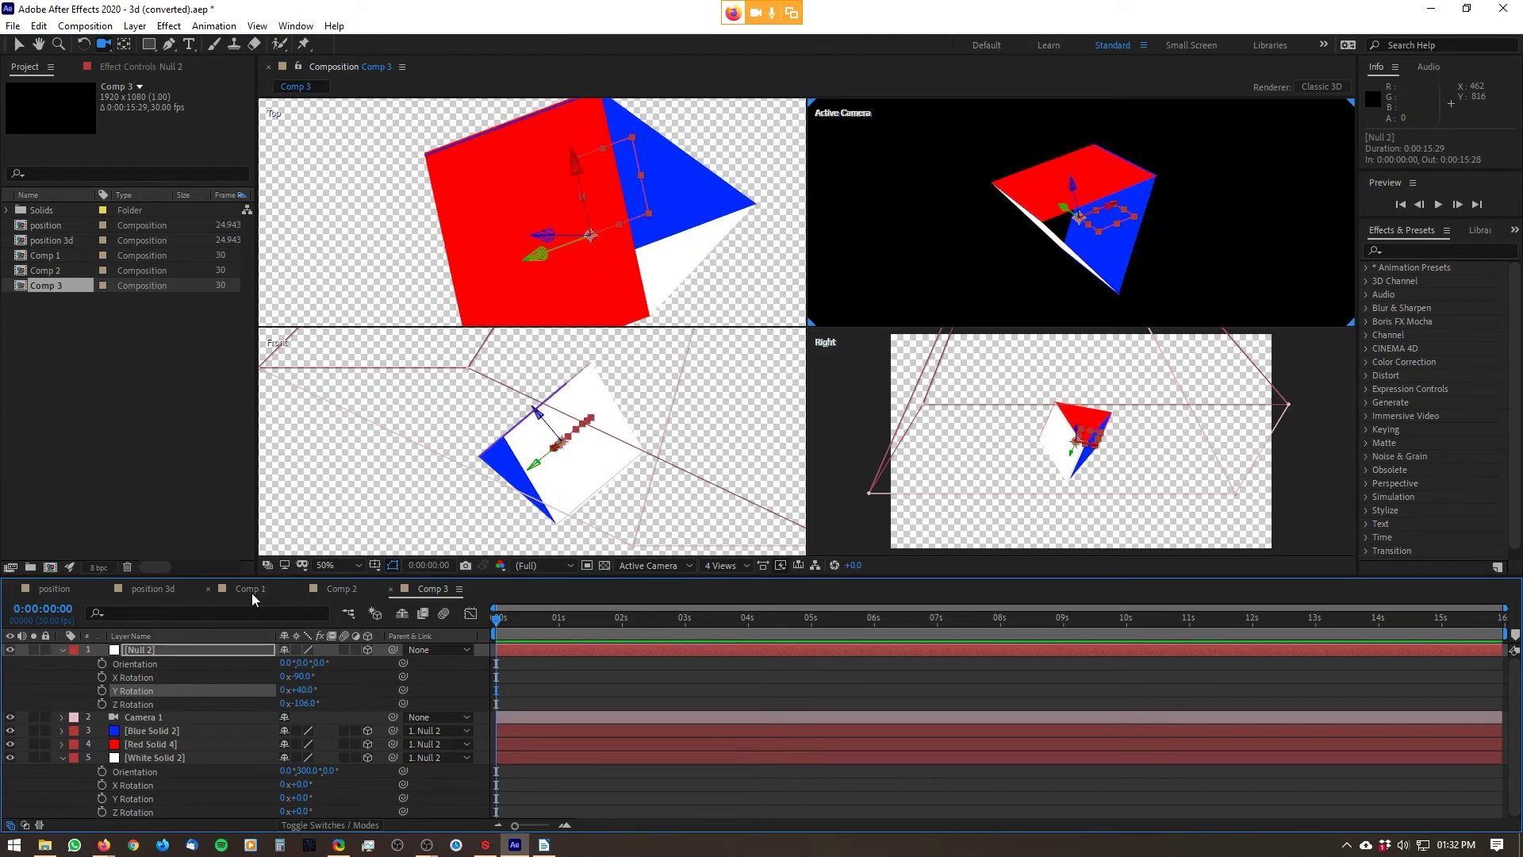
- Open Comp 2 and reset Null 1's orientation to 0, 0, 0
left_click(338, 589)
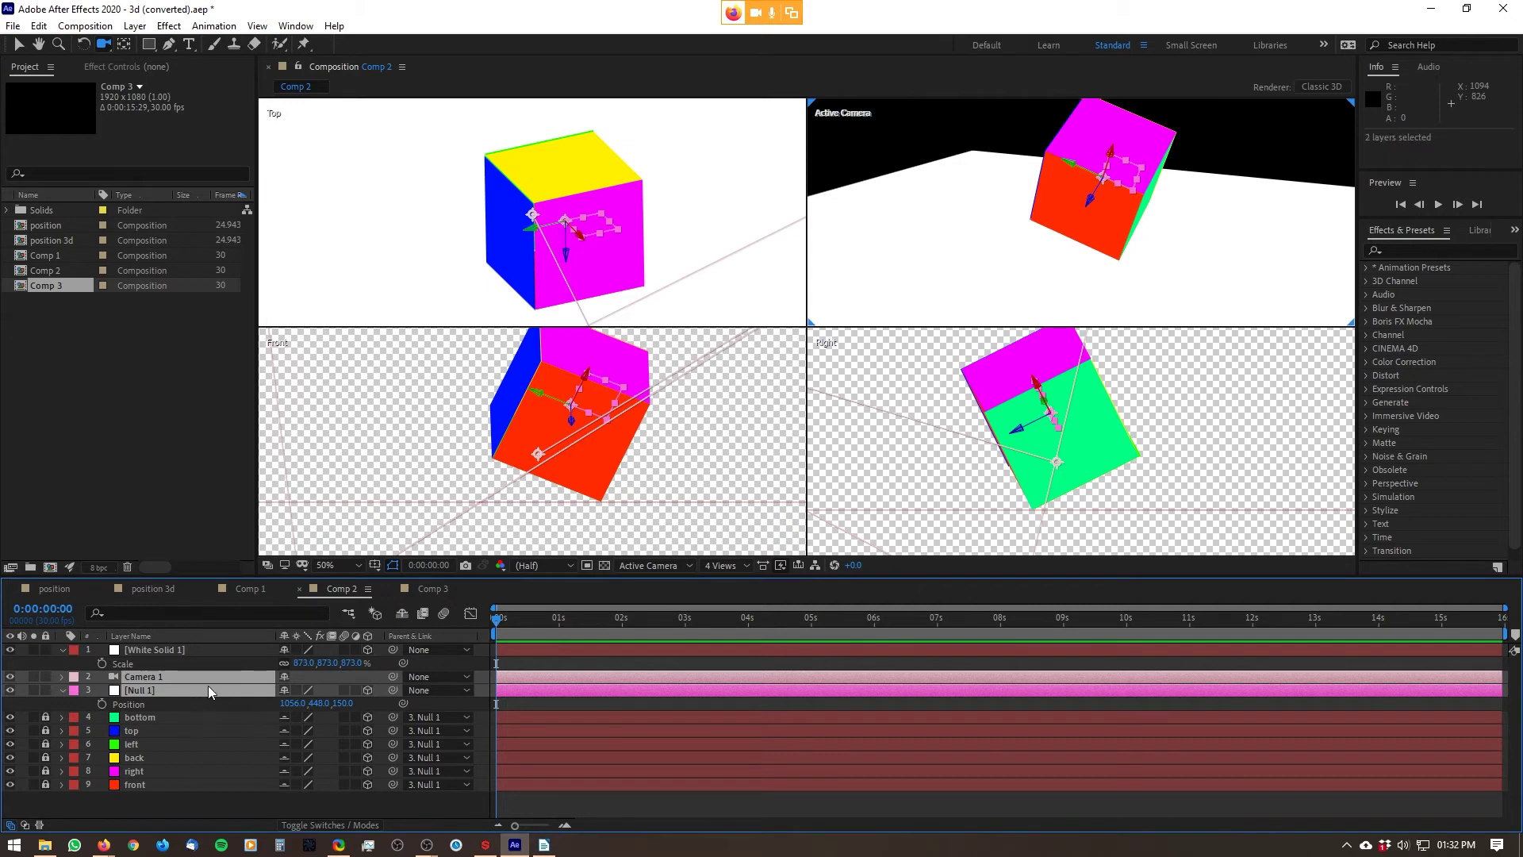
left_click(210, 690)
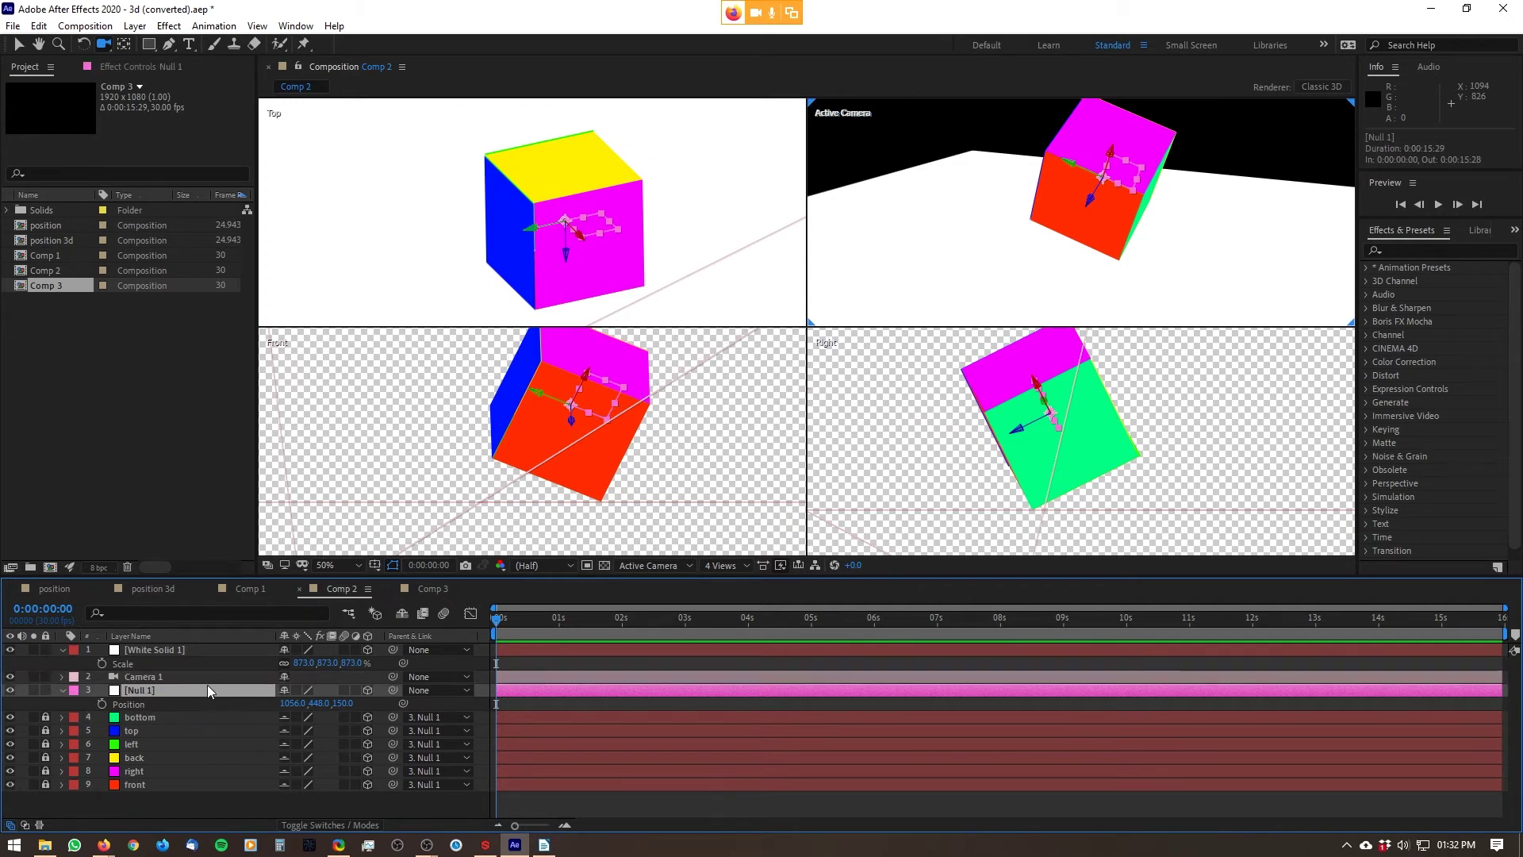
key("r")
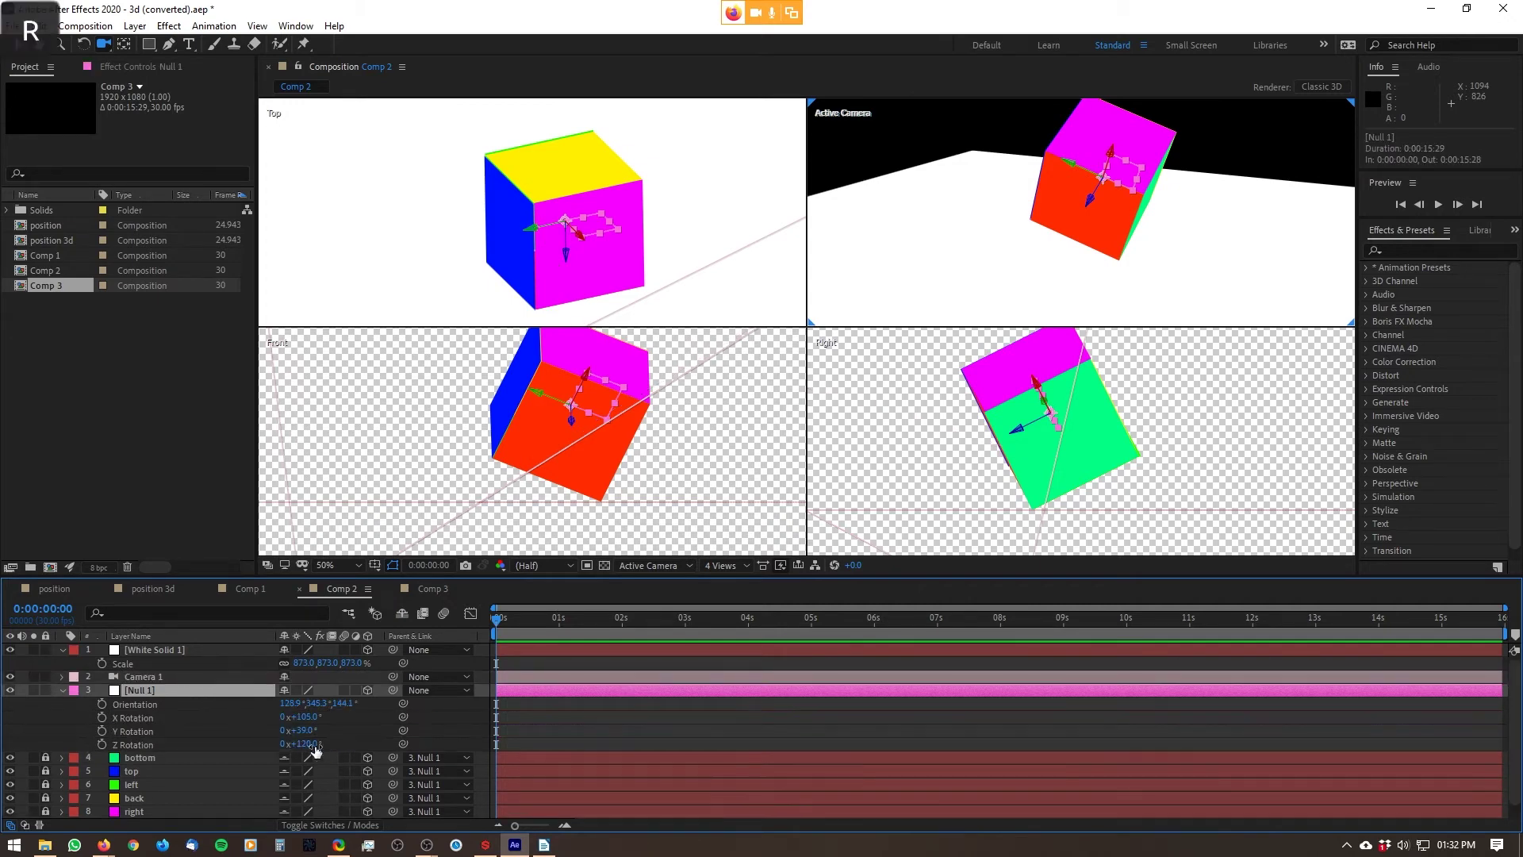
left_click_drag(291, 708, 319, 707)
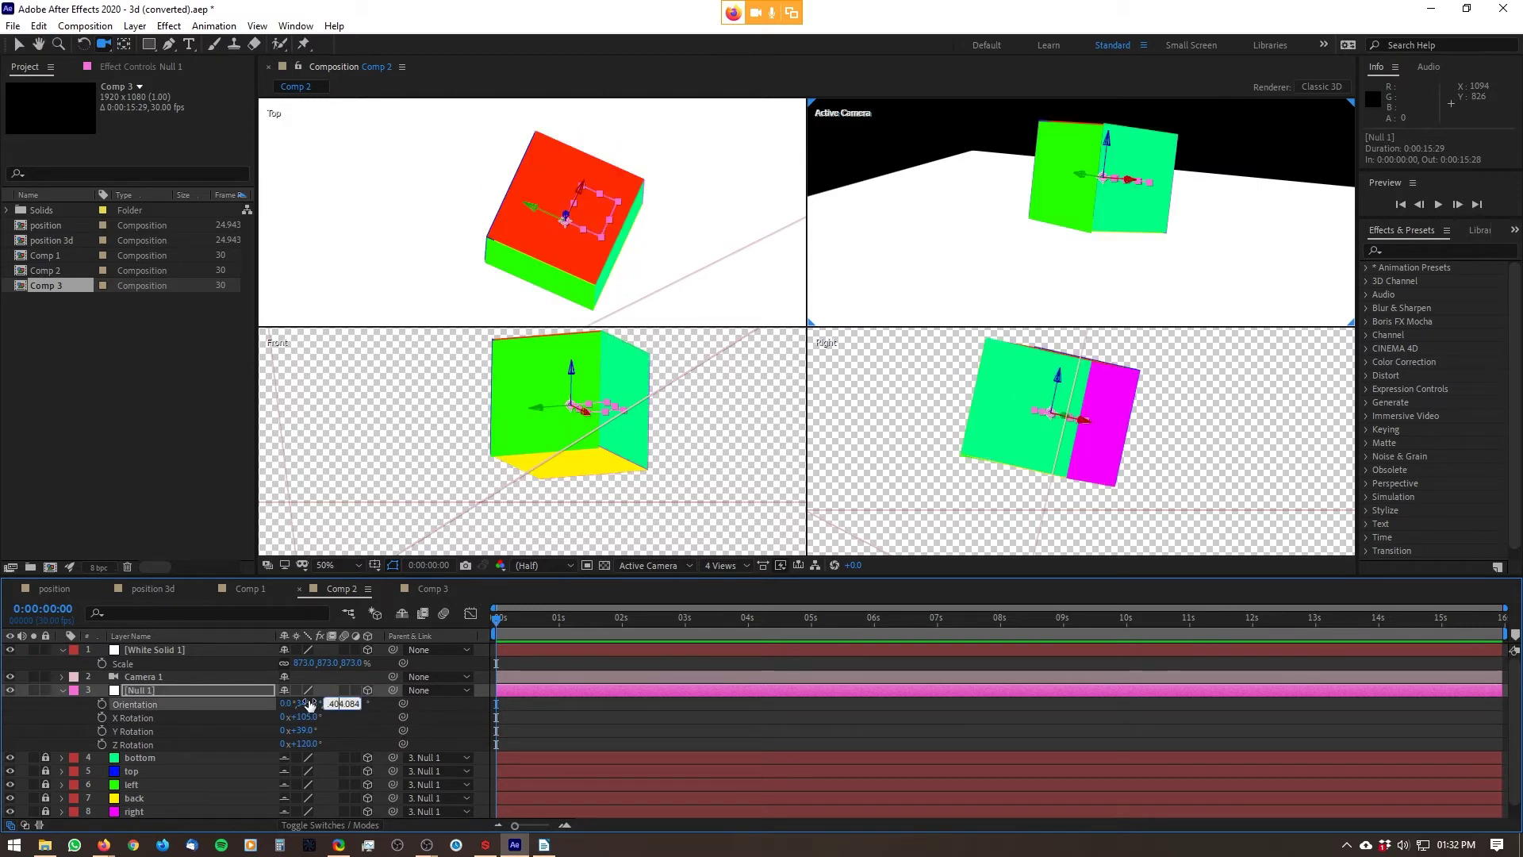
left_click(316, 704)
left_click(357, 704)
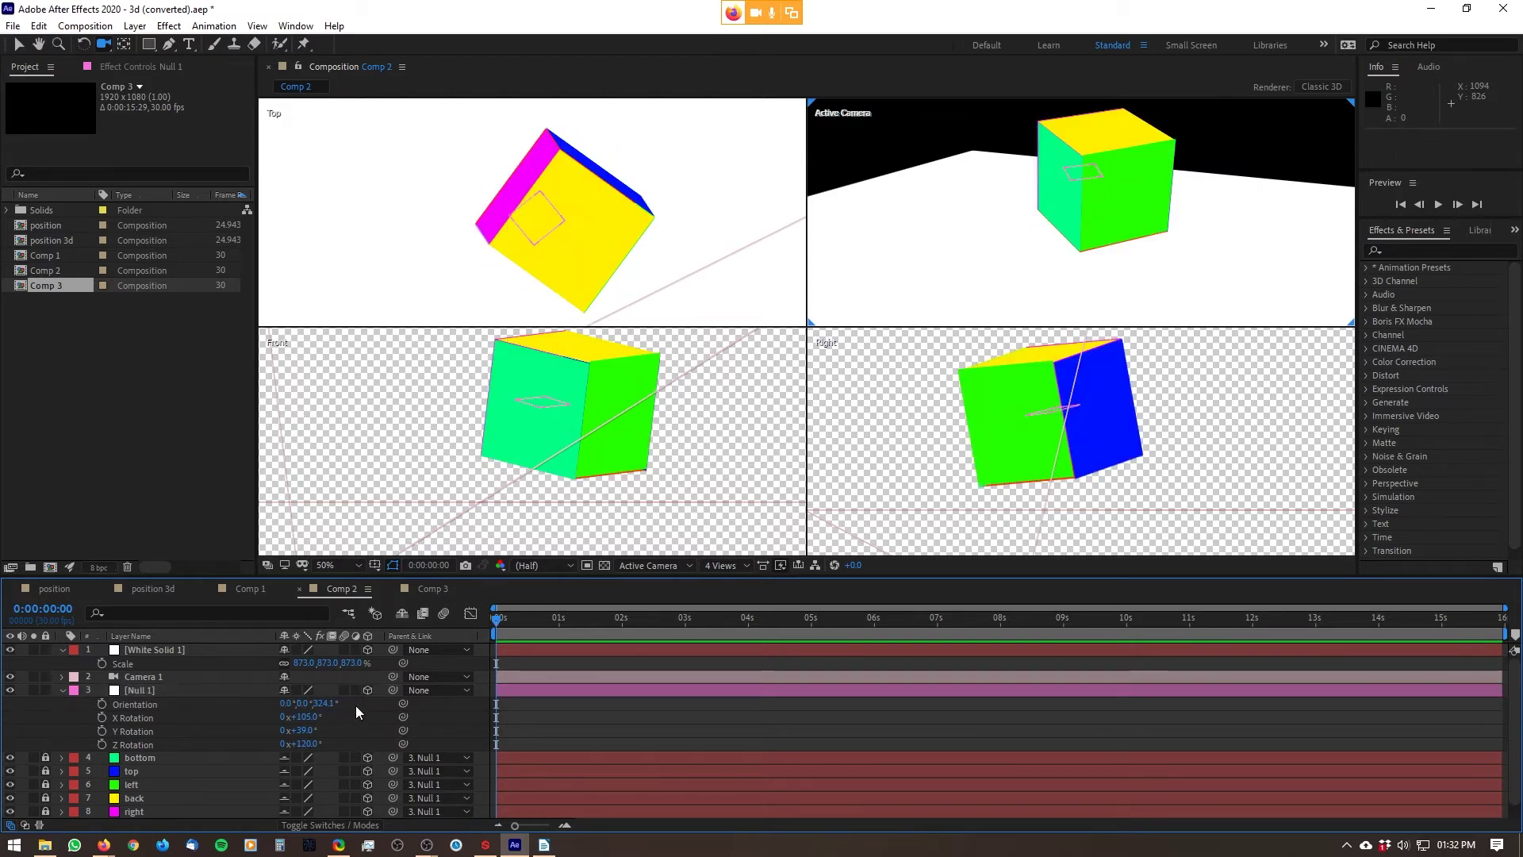
left_click(326, 704)
type("0")
- Reset the X, Y and Z rotation angles of Null 1 to 0°
left_click(362, 718)
left_click(307, 717)
type("0")
left_click(306, 732)
type("0")
left_click(349, 743)
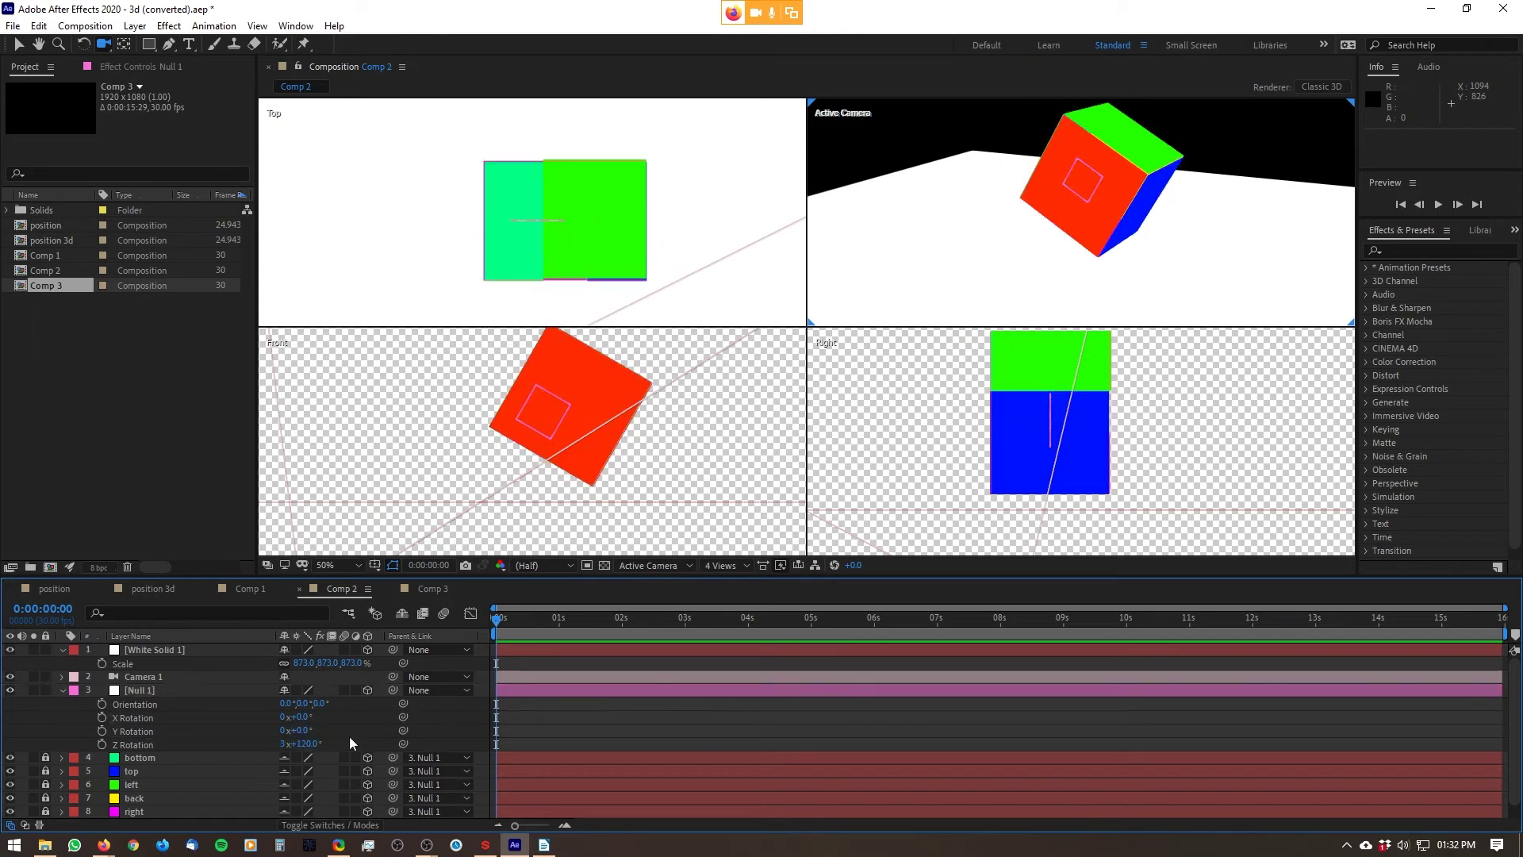
type("0")
left_click(348, 735)
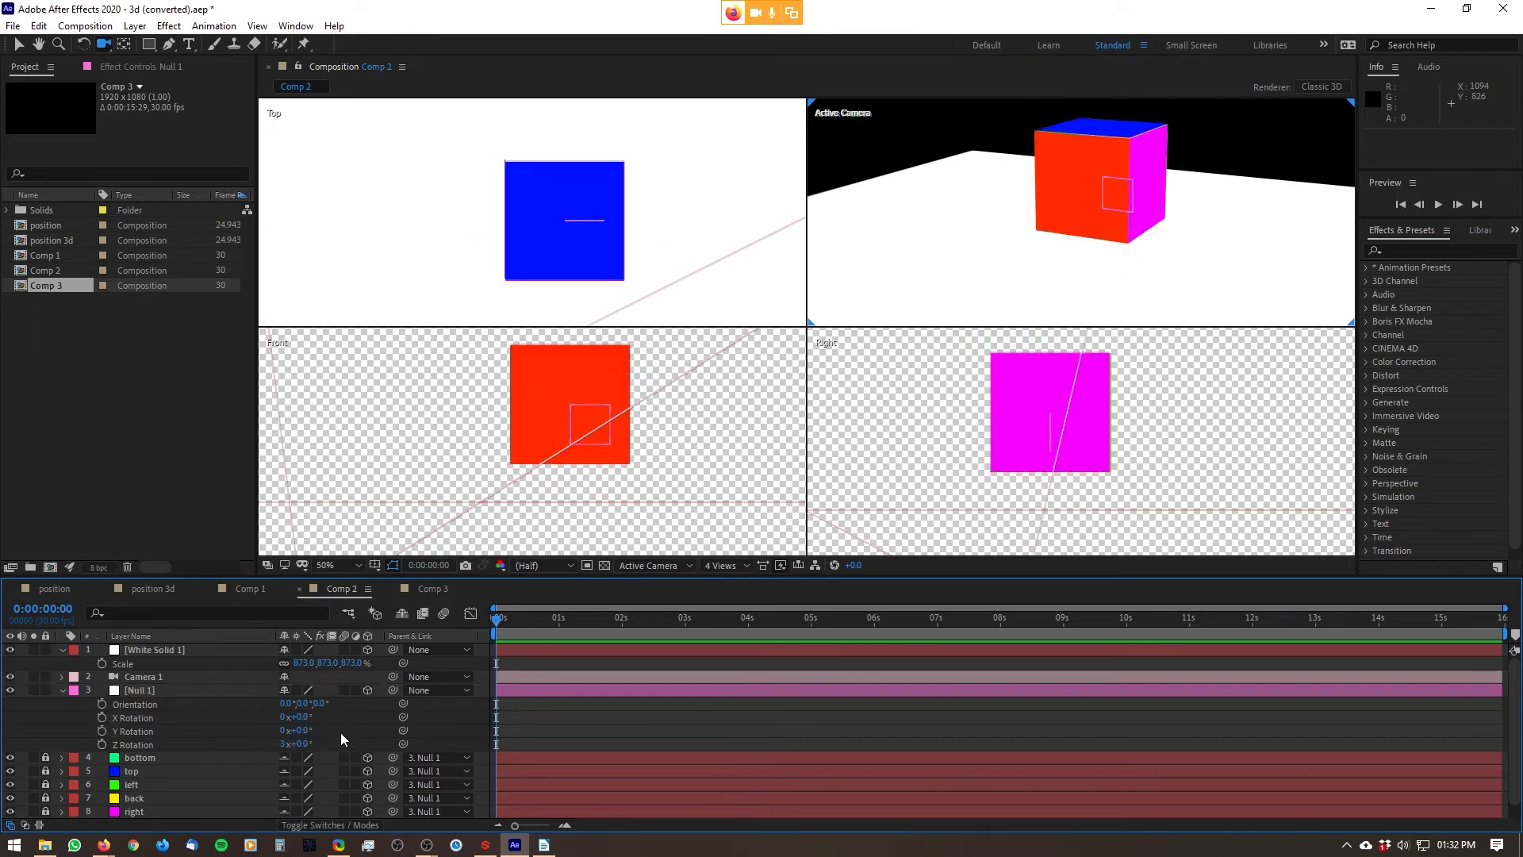
- Lower Null 1 to position 1056, 542, 150 and keyframe its position and X, Y and Z rotation at 0:00:00:00
left_click(221, 691)
key("p")
key("v")
left_click_drag(568, 379, 569, 408)
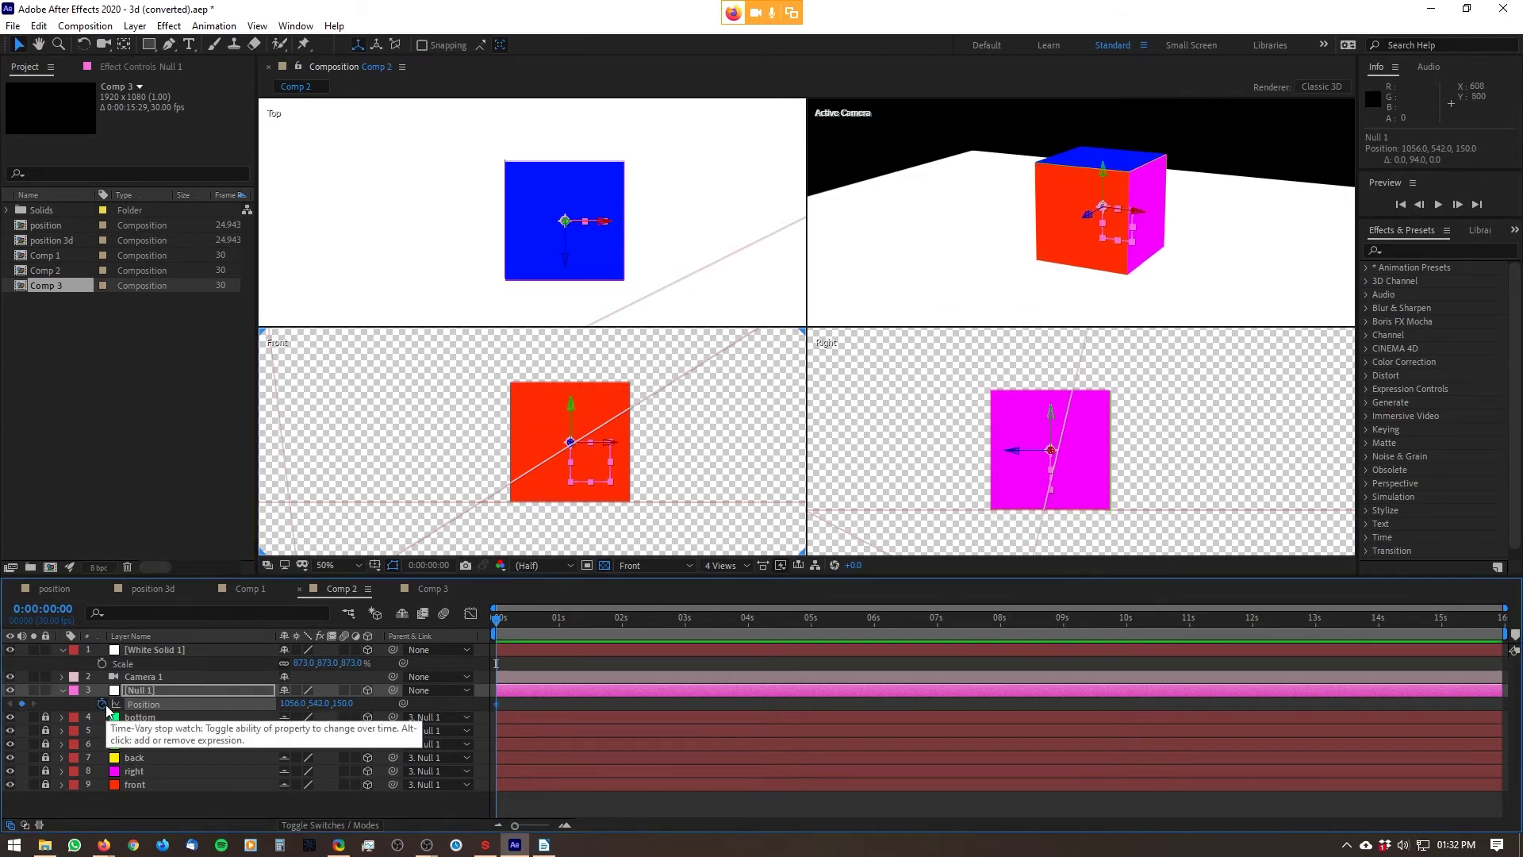
key("u")
- At 0:00:01:04, raise Null 1 and shift it along X to position 1126.4, 345, 150
left_click_drag(496, 619, 567, 620)
left_click_drag(1102, 169, 1103, 106)
left_click_drag(1139, 147, 1162, 150)
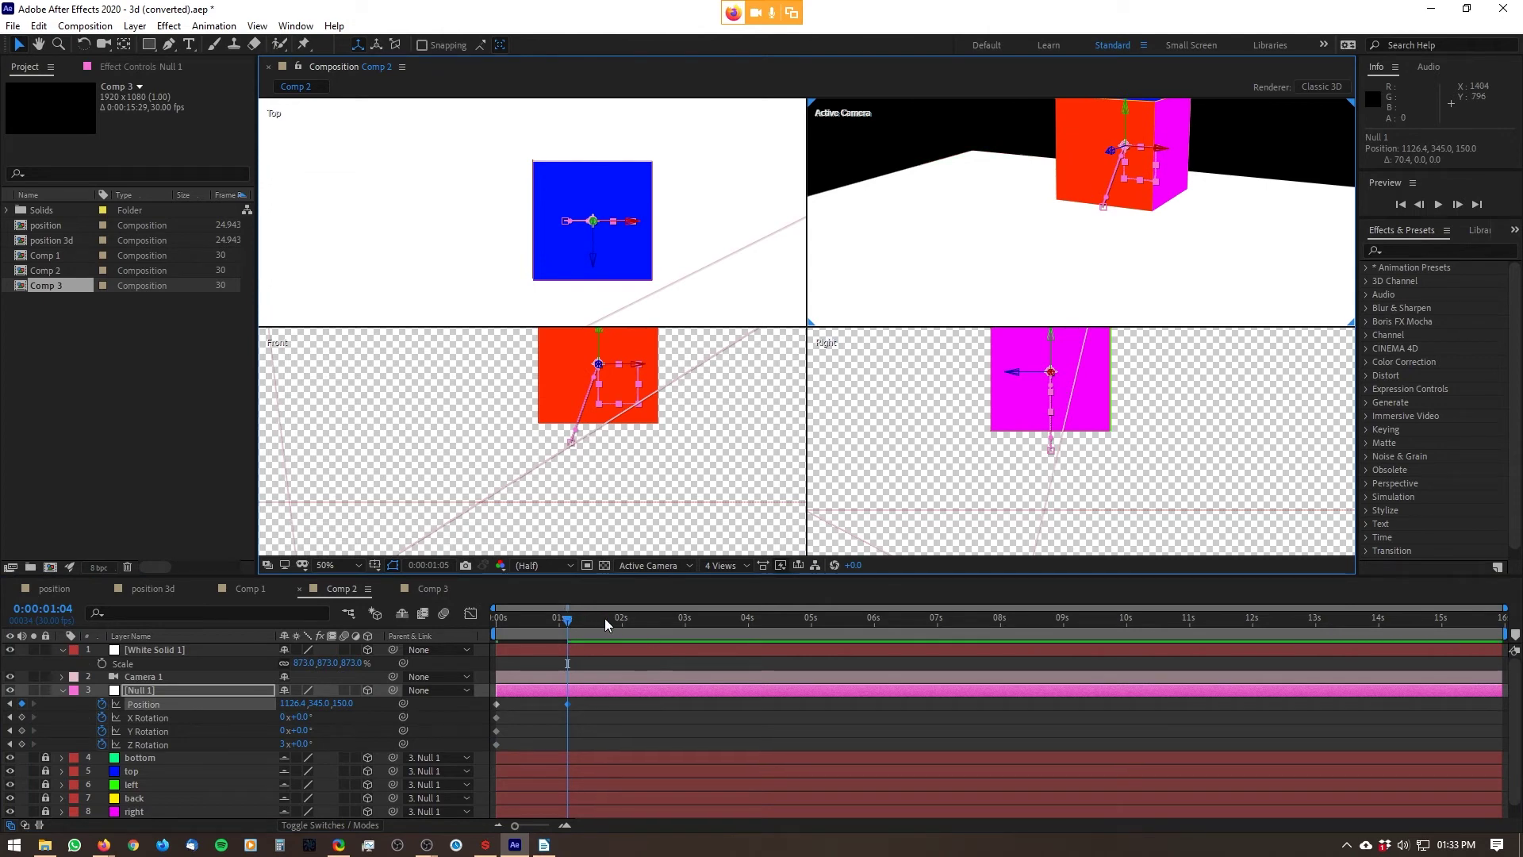
- At 0:00:02:09, lower Null 1 to the floor further along X, keyframe its rotation so the cube rolls, and scrub through the motion
left_click_drag(604, 617, 642, 617)
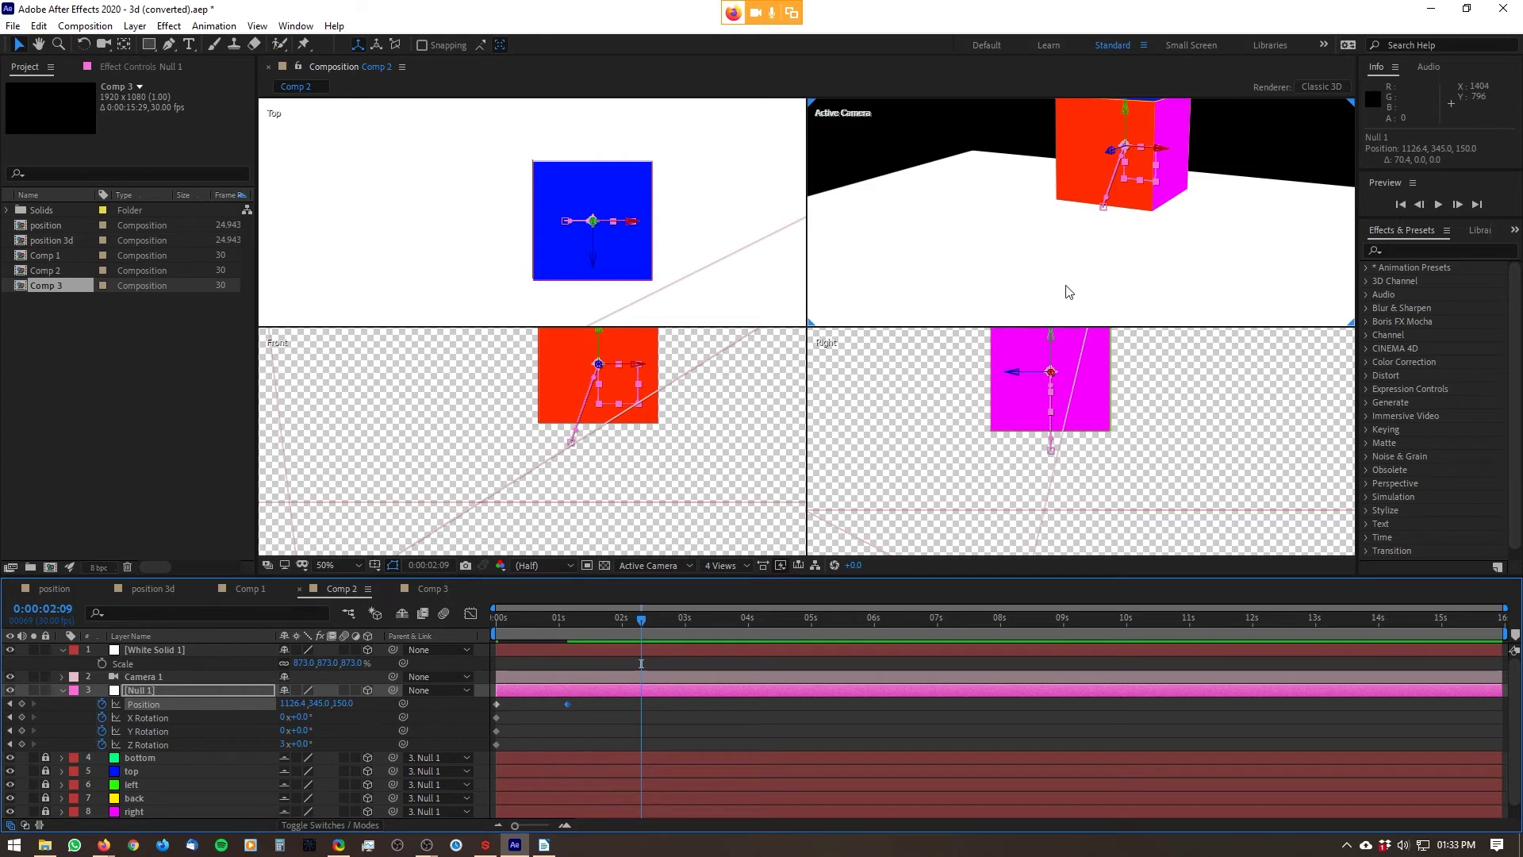
left_click(1123, 111)
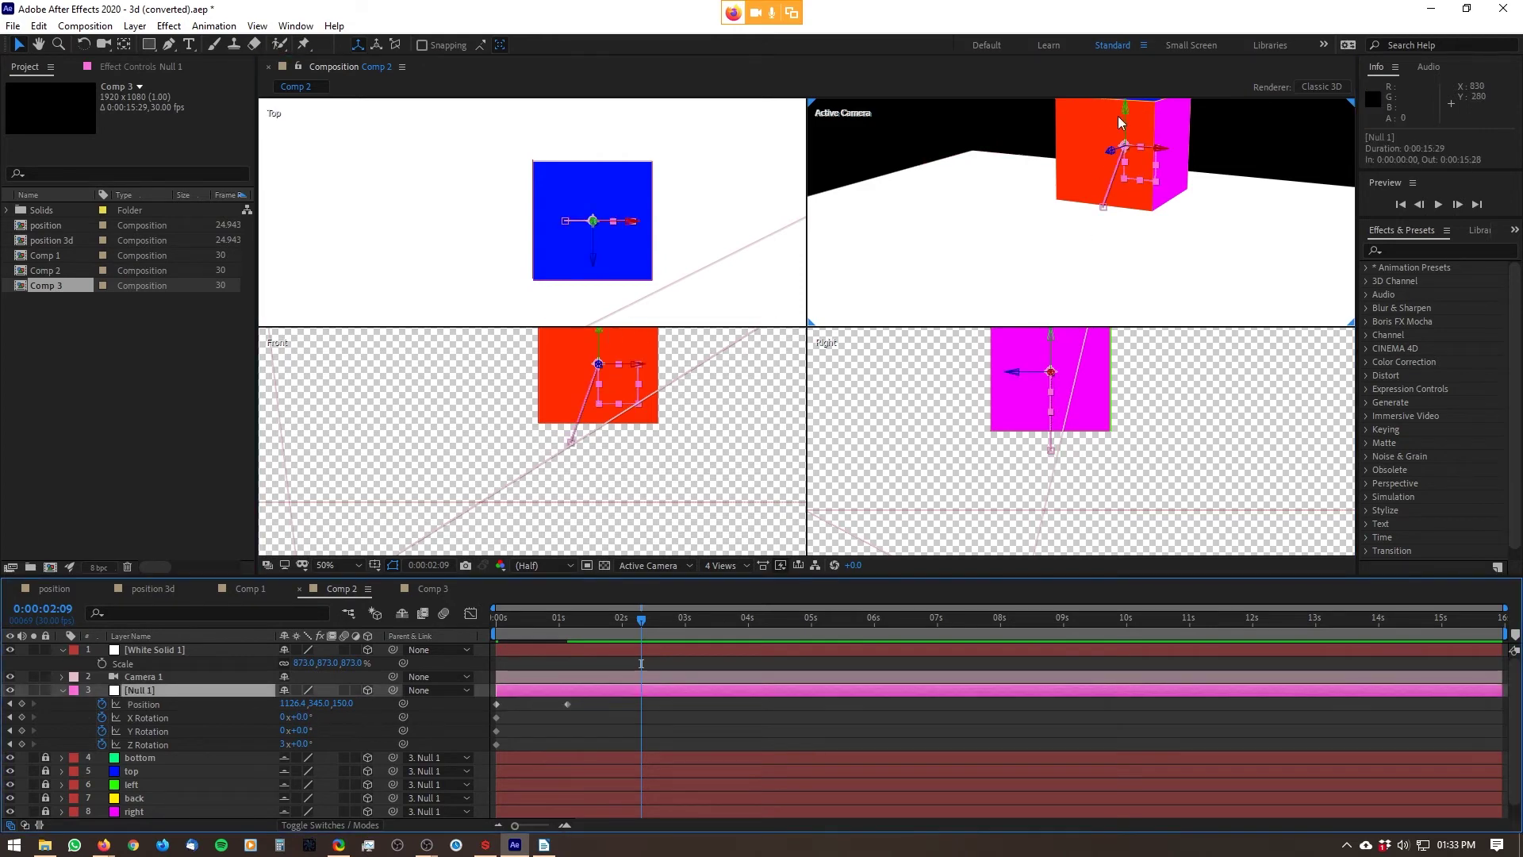
left_click_drag(1121, 106, 1192, 214)
left_click_drag(675, 440, 628, 406)
left_click(630, 402)
key("ctrl+z")
mouse_move(644, 617)
left_mouse_down()
mouse_move(720, 629)
mouse_move(640, 643)
left_mouse_up()
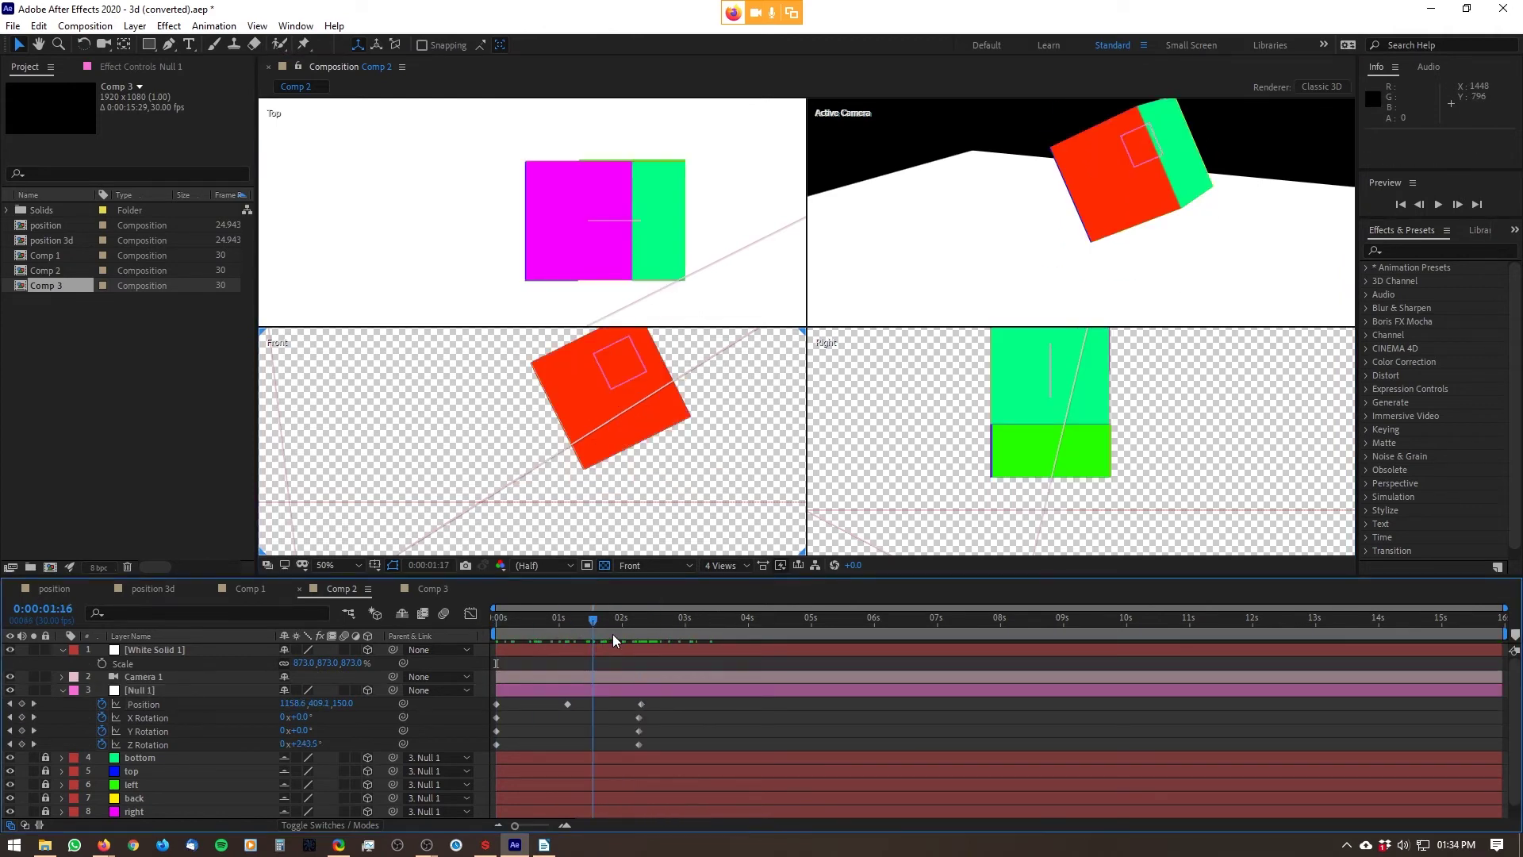
left_click_drag(613, 635, 615, 634)
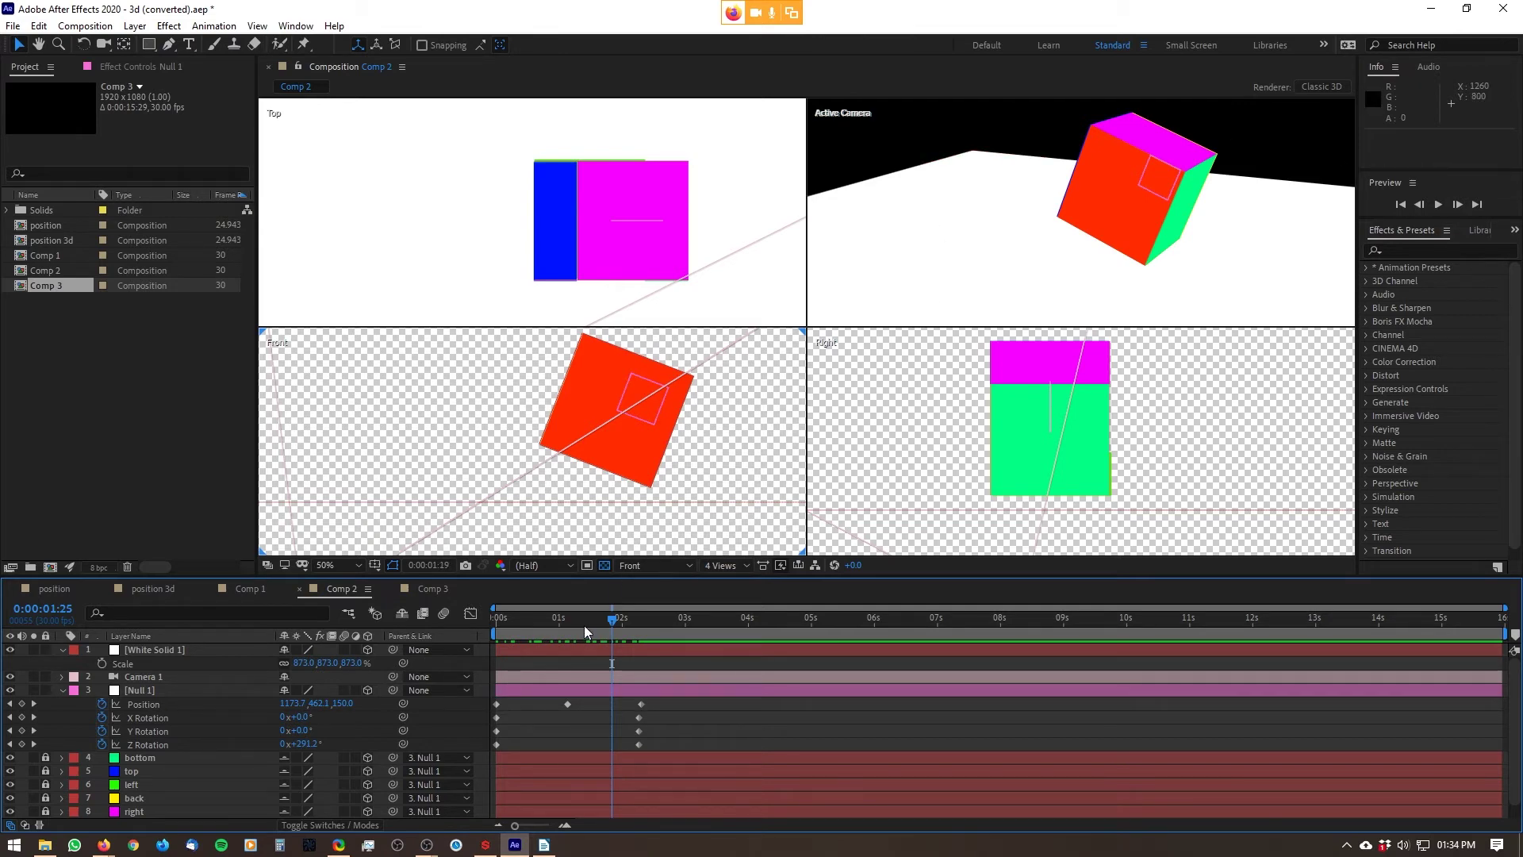
left_click_drag(584, 626, 577, 659)
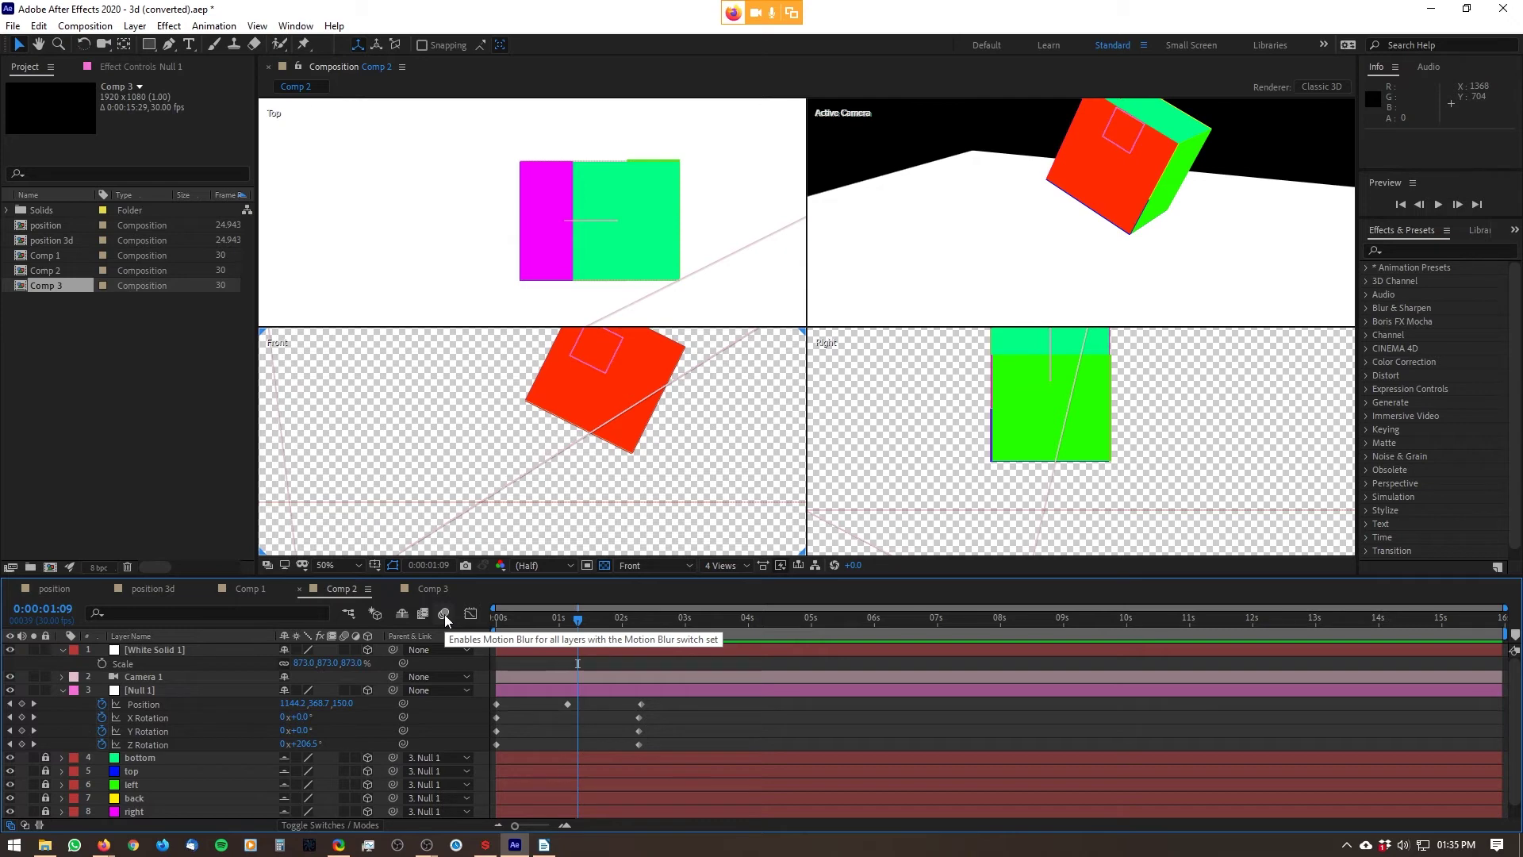
- Enable motion blur for the composition and for all six cube face layers
left_click(447, 616)
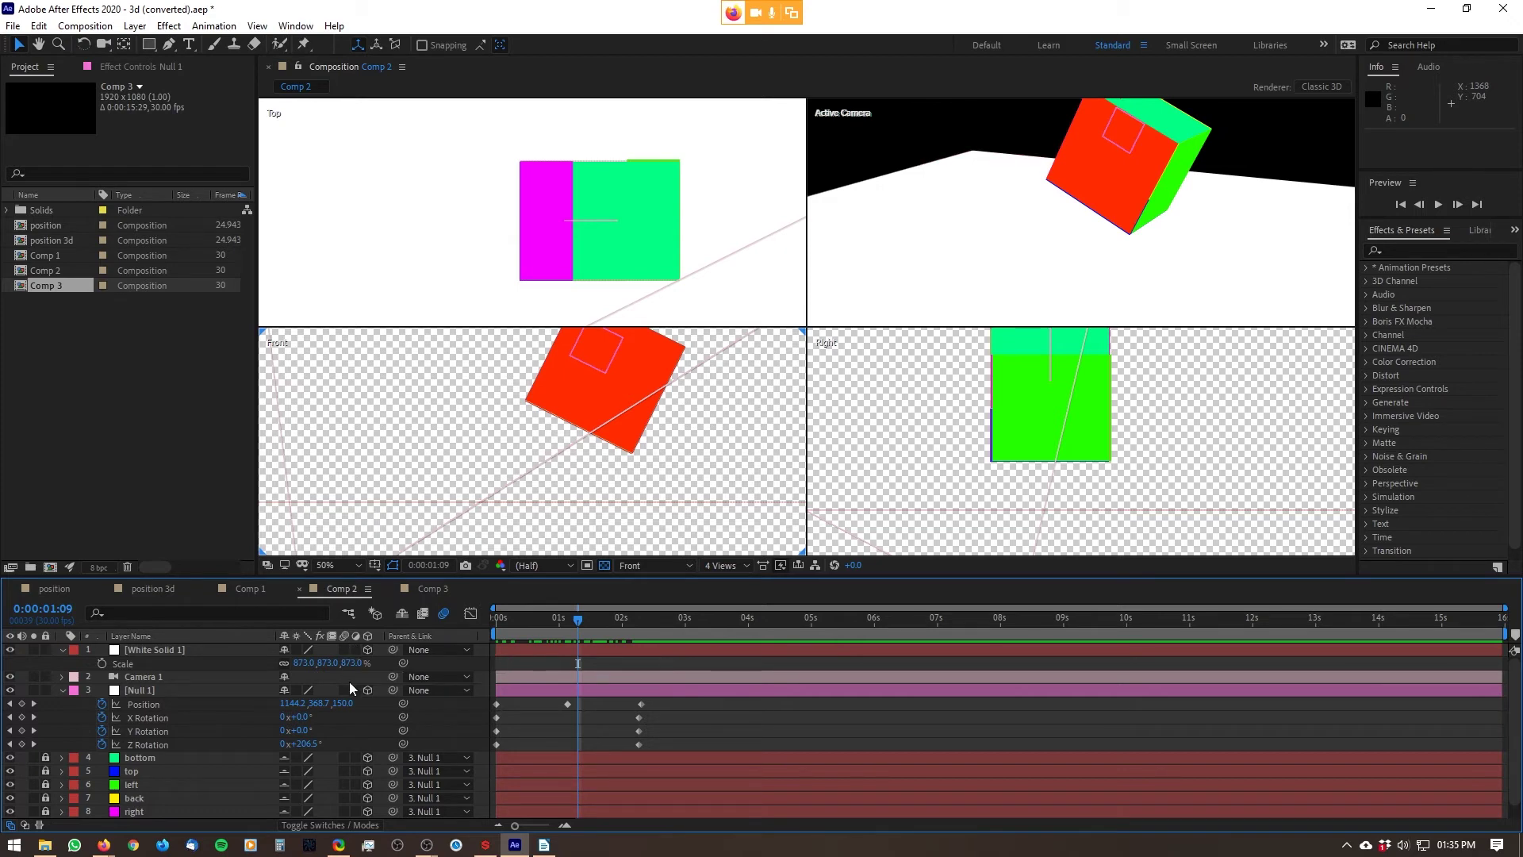
scroll(358, 749, "down", 1)
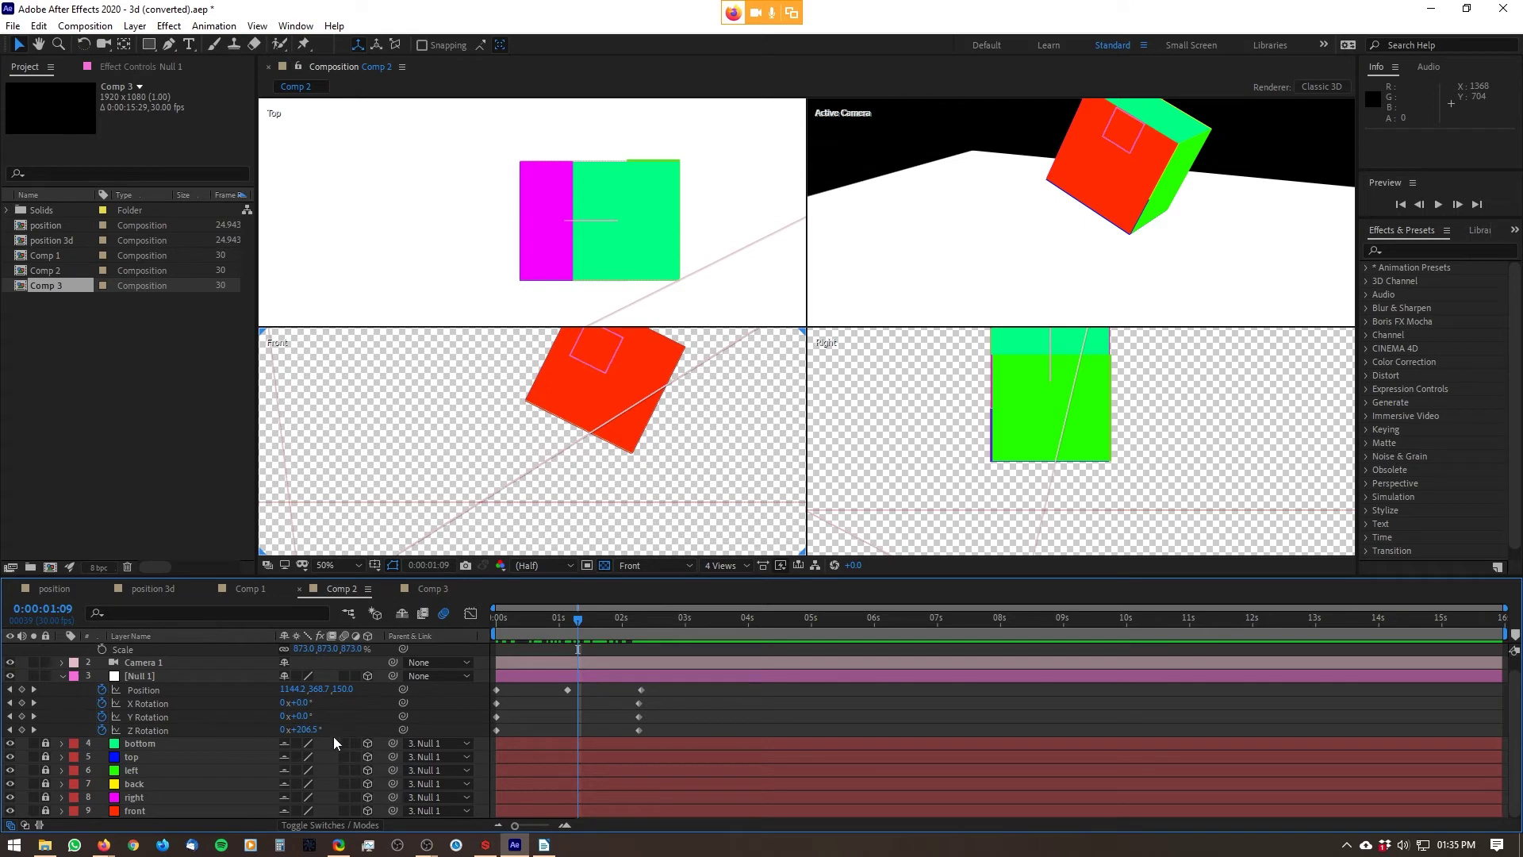
left_click_drag(344, 811, 345, 812)
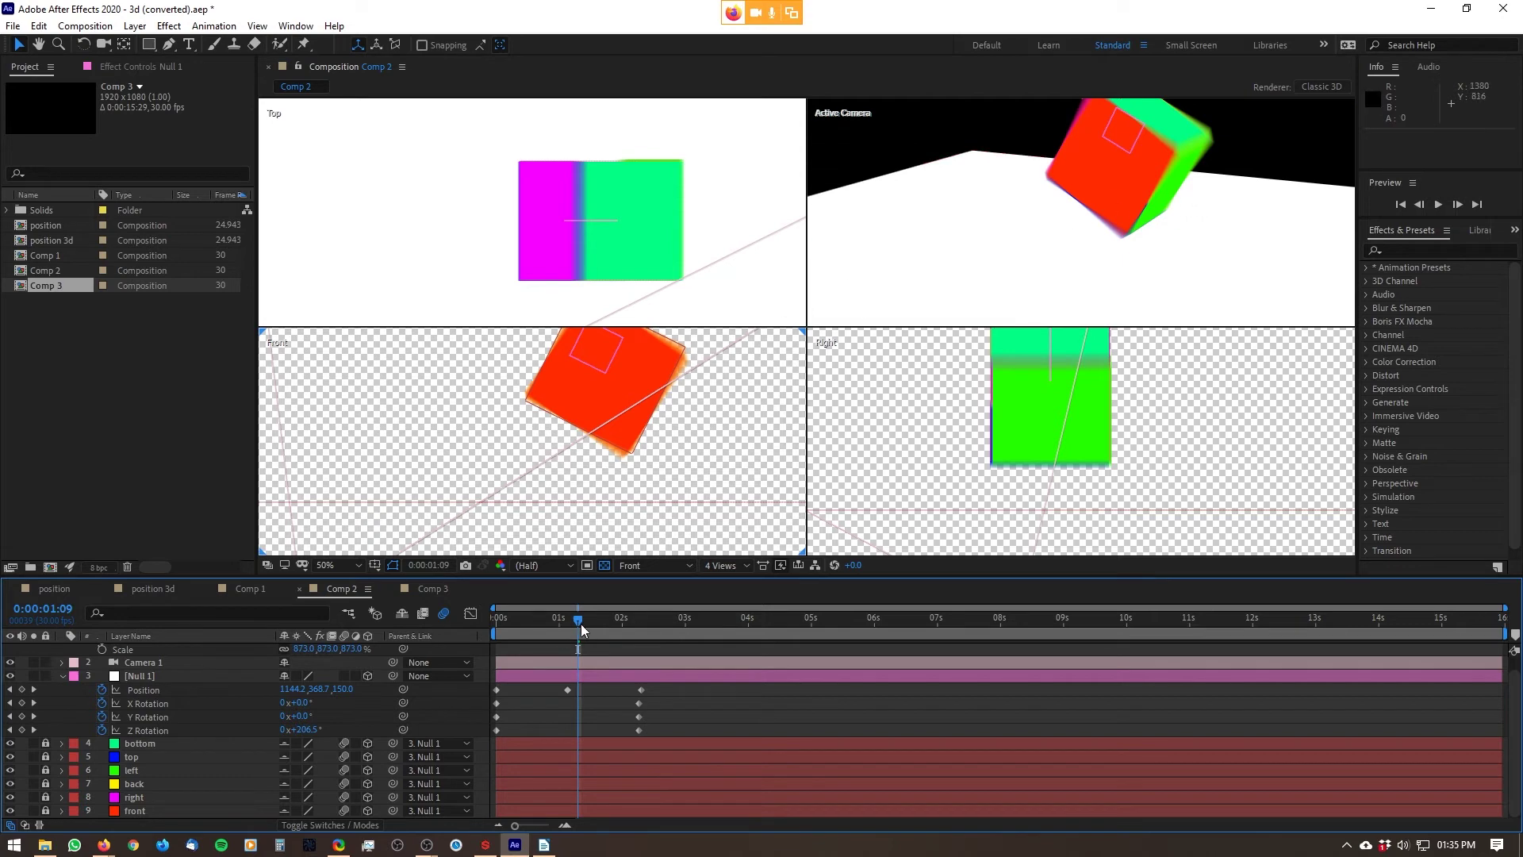
- Shift all position and rotation keyframes of Null 1 so the first ones sit at 0:00:00:05
left_click_drag(581, 623, 457, 627)
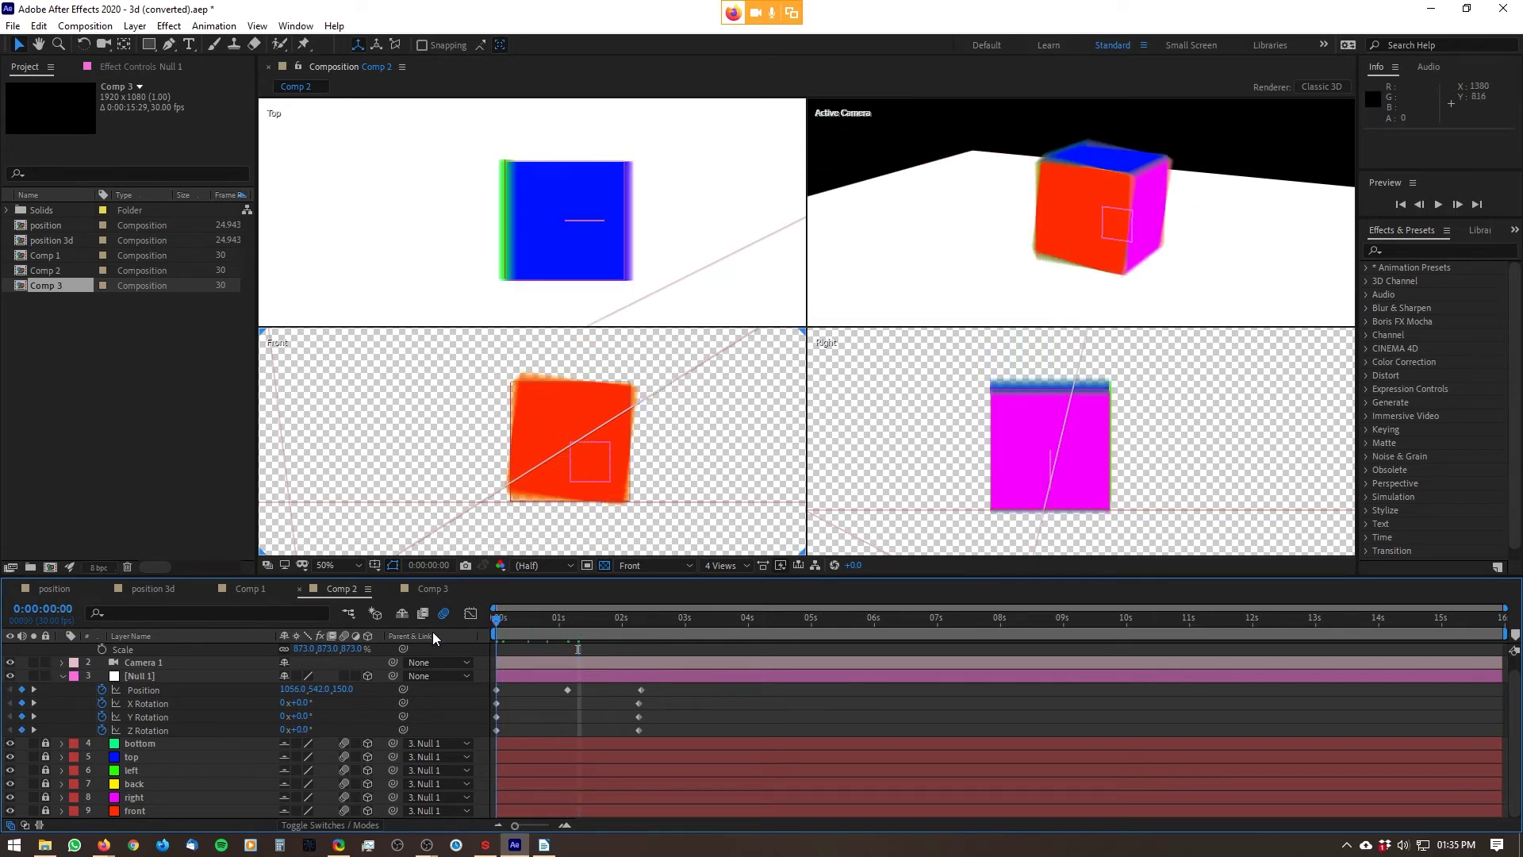
left_click_drag(665, 683, 507, 730)
left_click(550, 625)
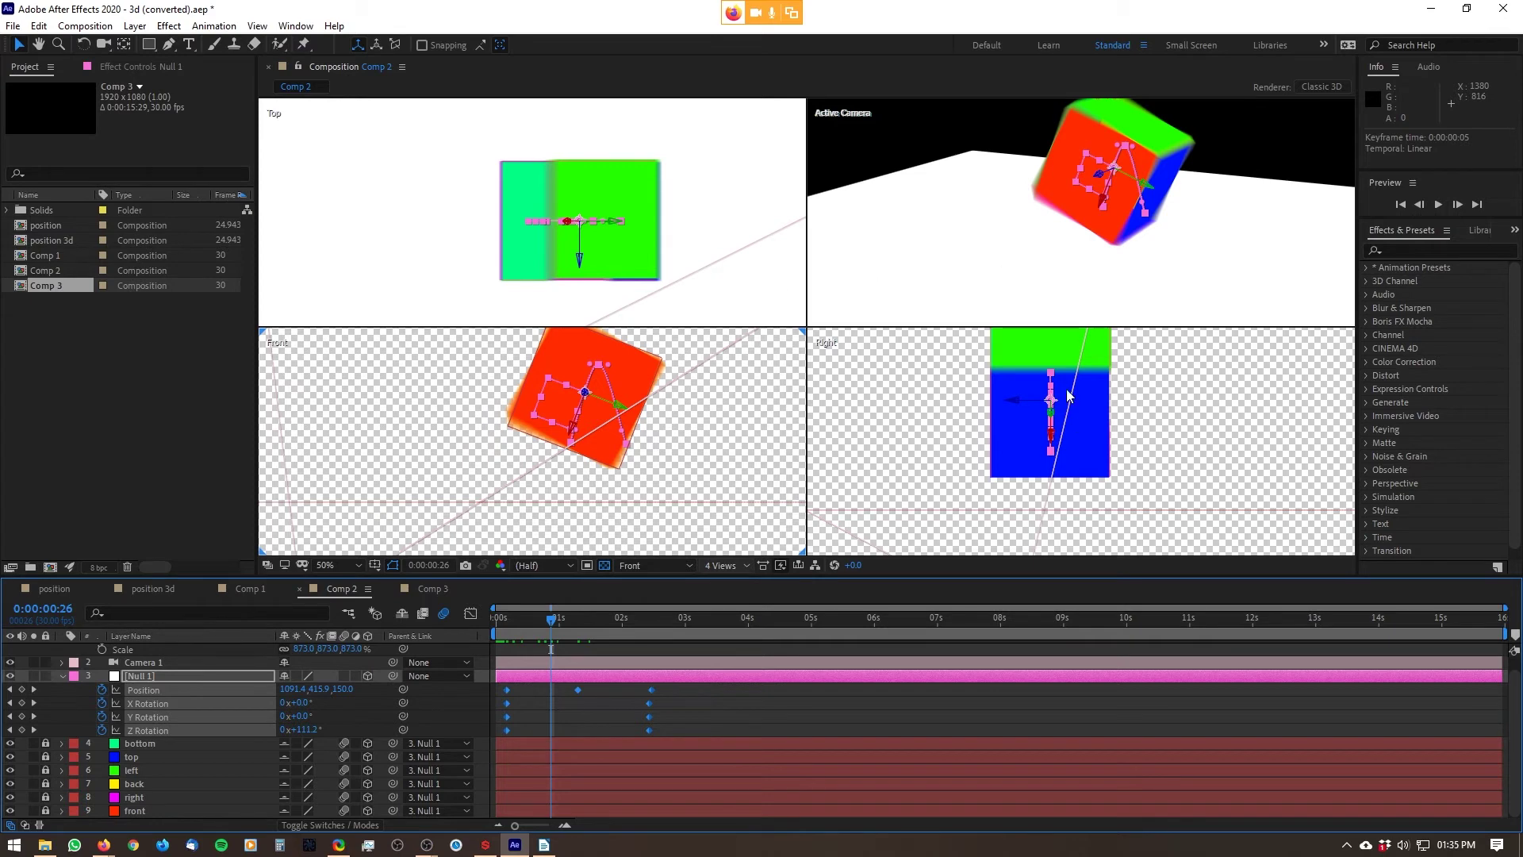
- Switch the viewer to a single Active Camera view and preview the animation with the work area ending at about 3 seconds
left_click(745, 563)
left_click(750, 603)
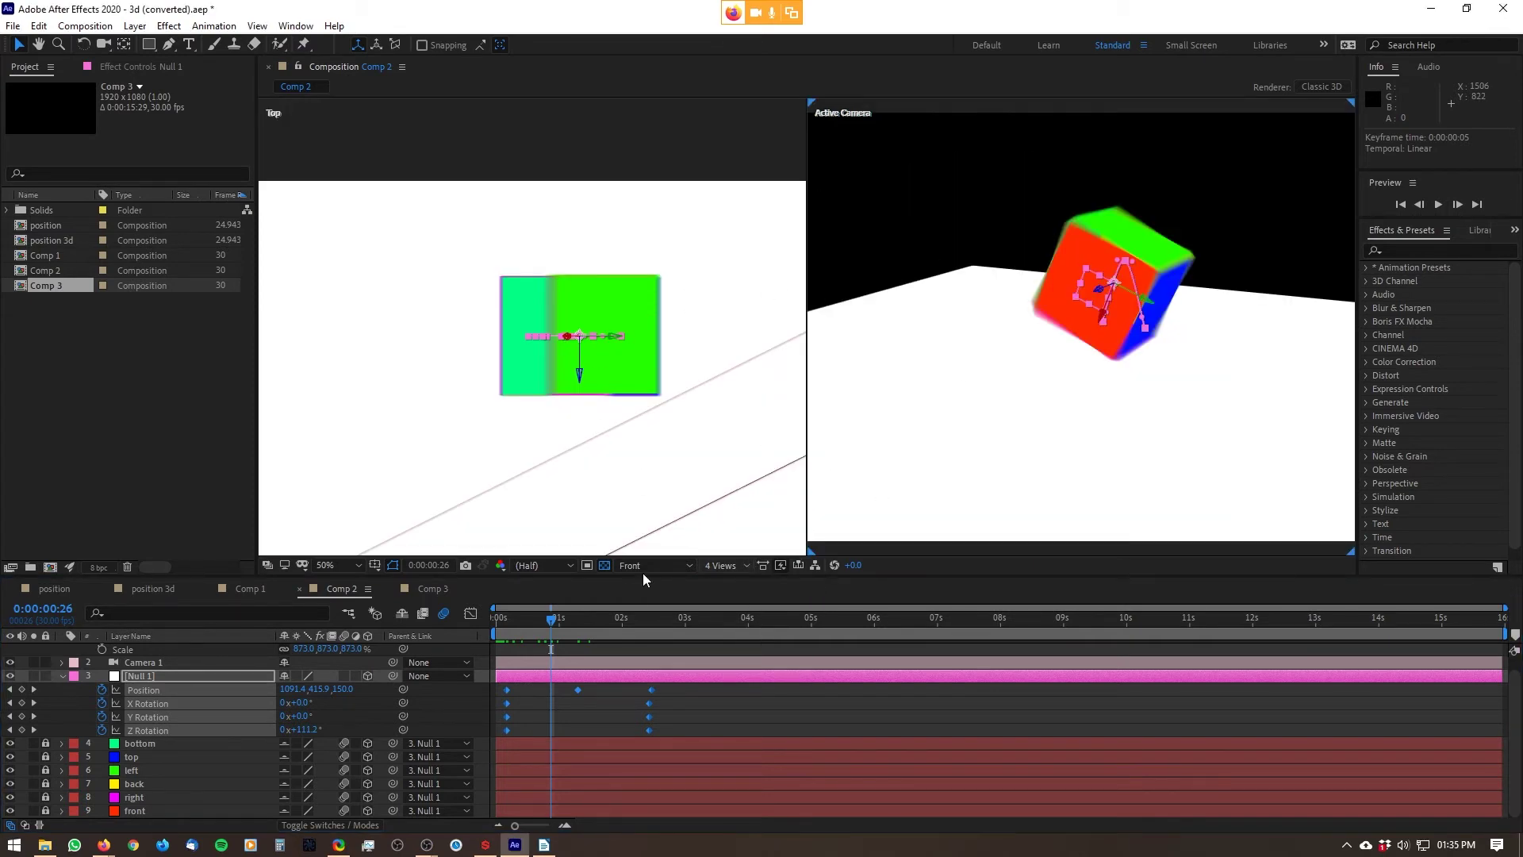
left_click(716, 565)
left_click(749, 585)
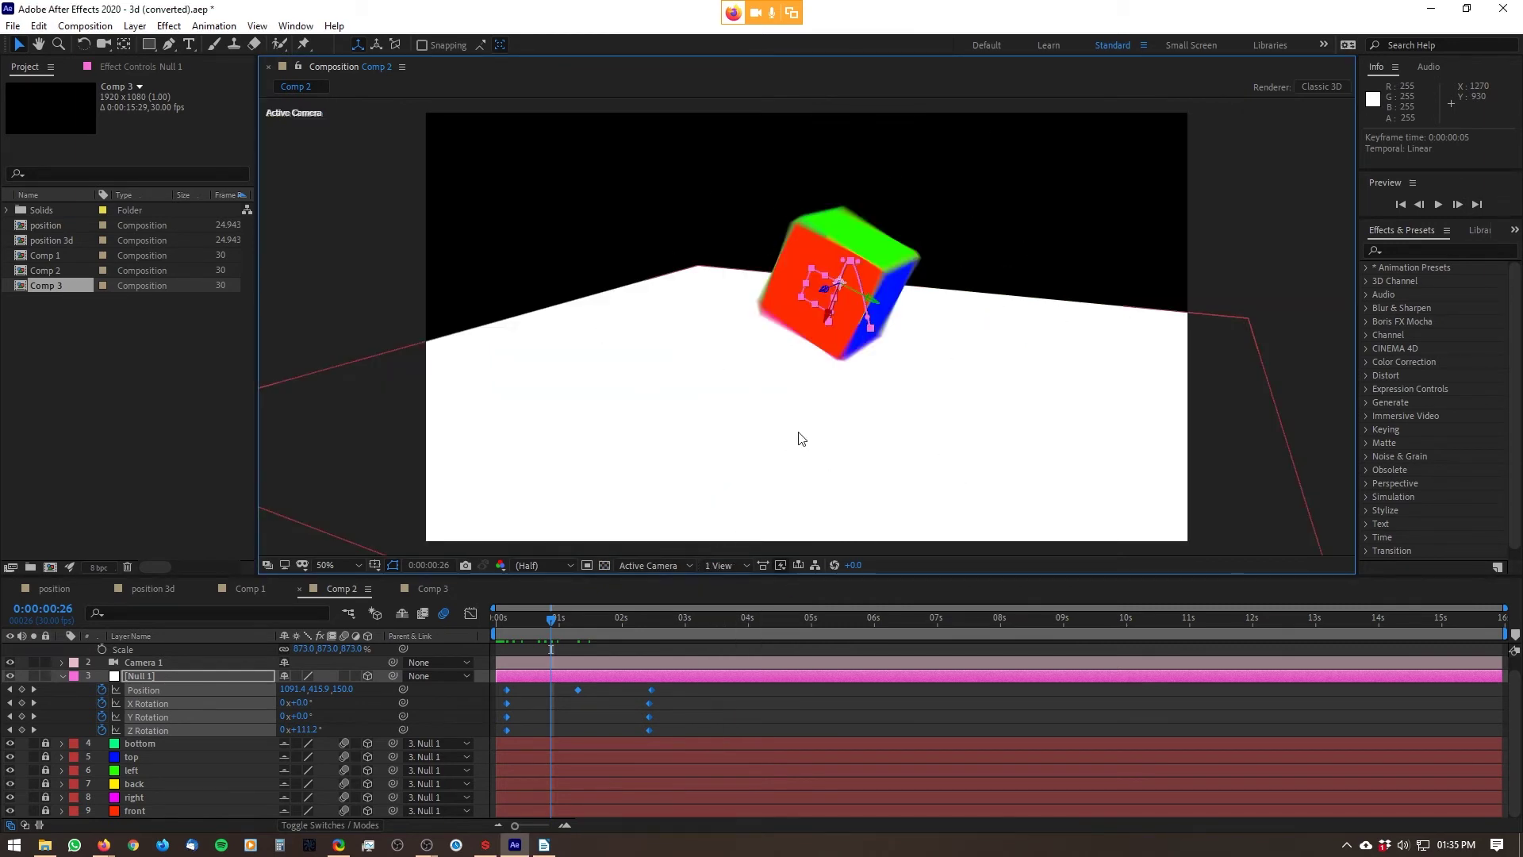
left_click(735, 569)
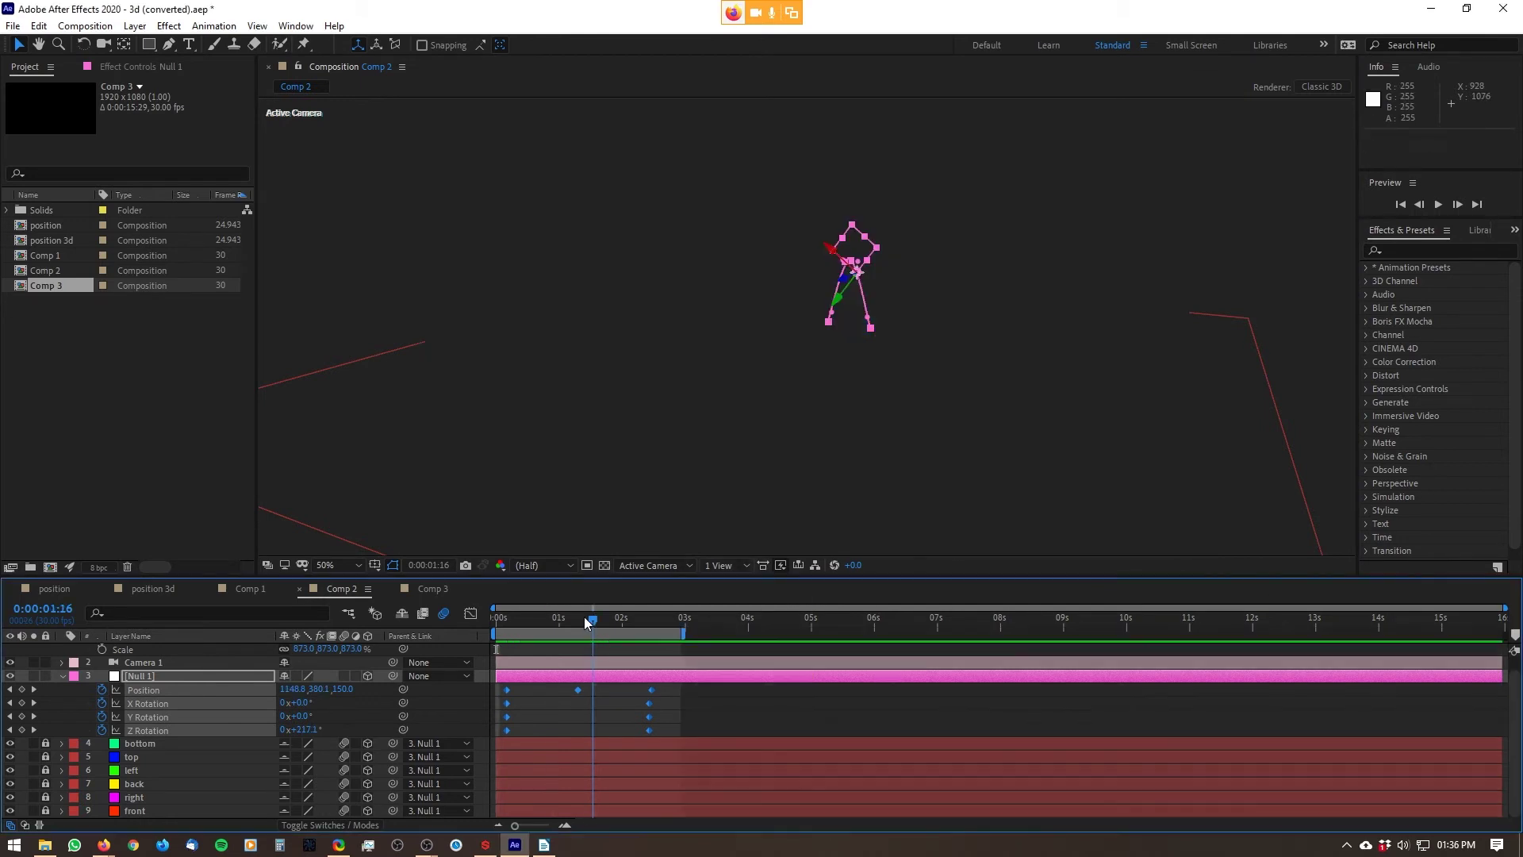
left_click_drag(593, 621, 648, 621)
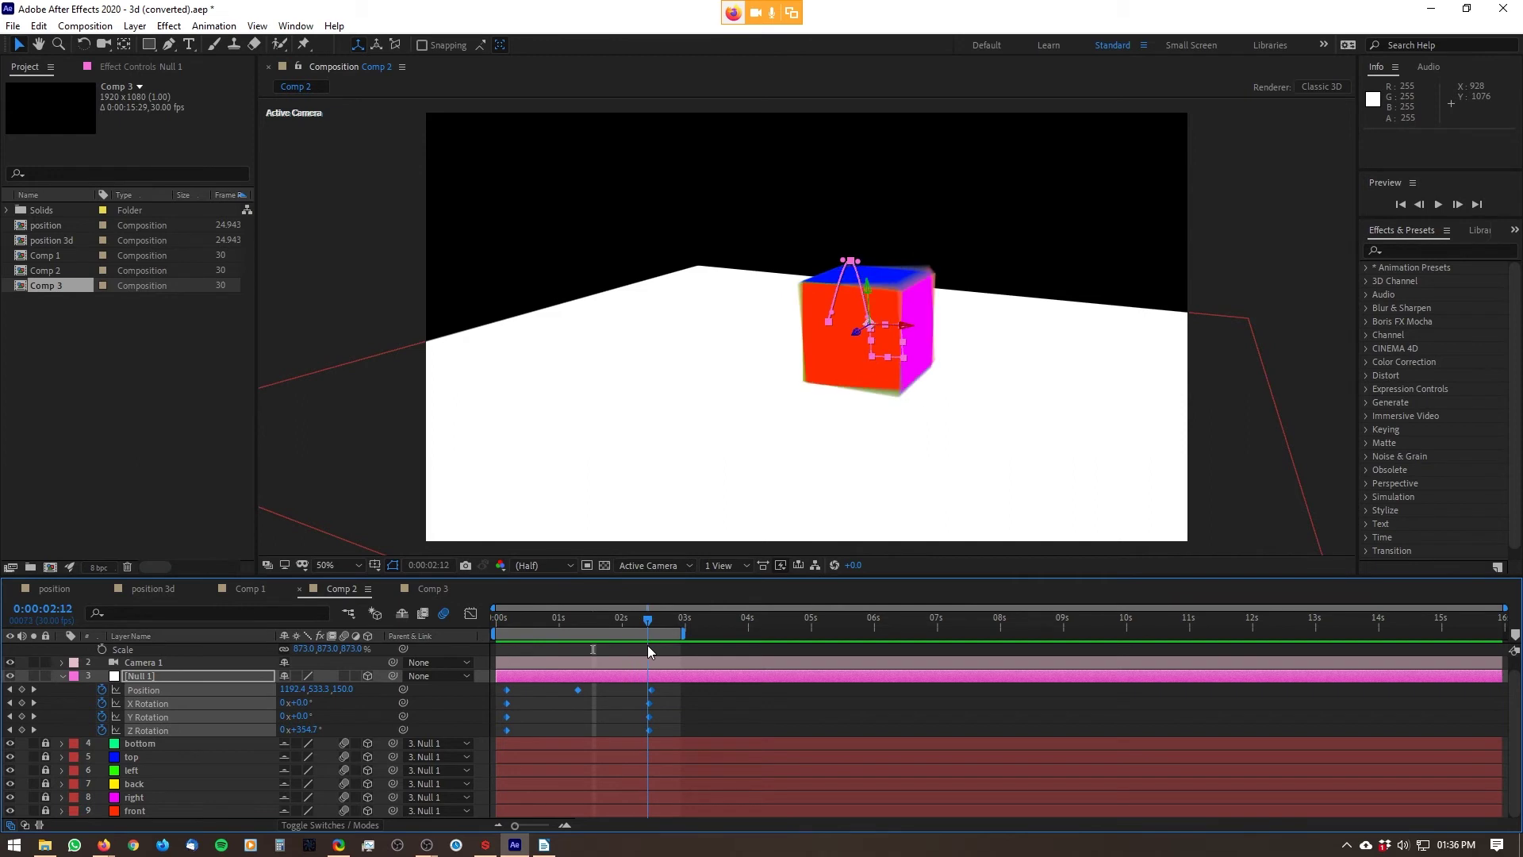
- Show the Scale property of Null 1 and set a 100% scale keyframe at 0:00:01:22
left_click(175, 676)
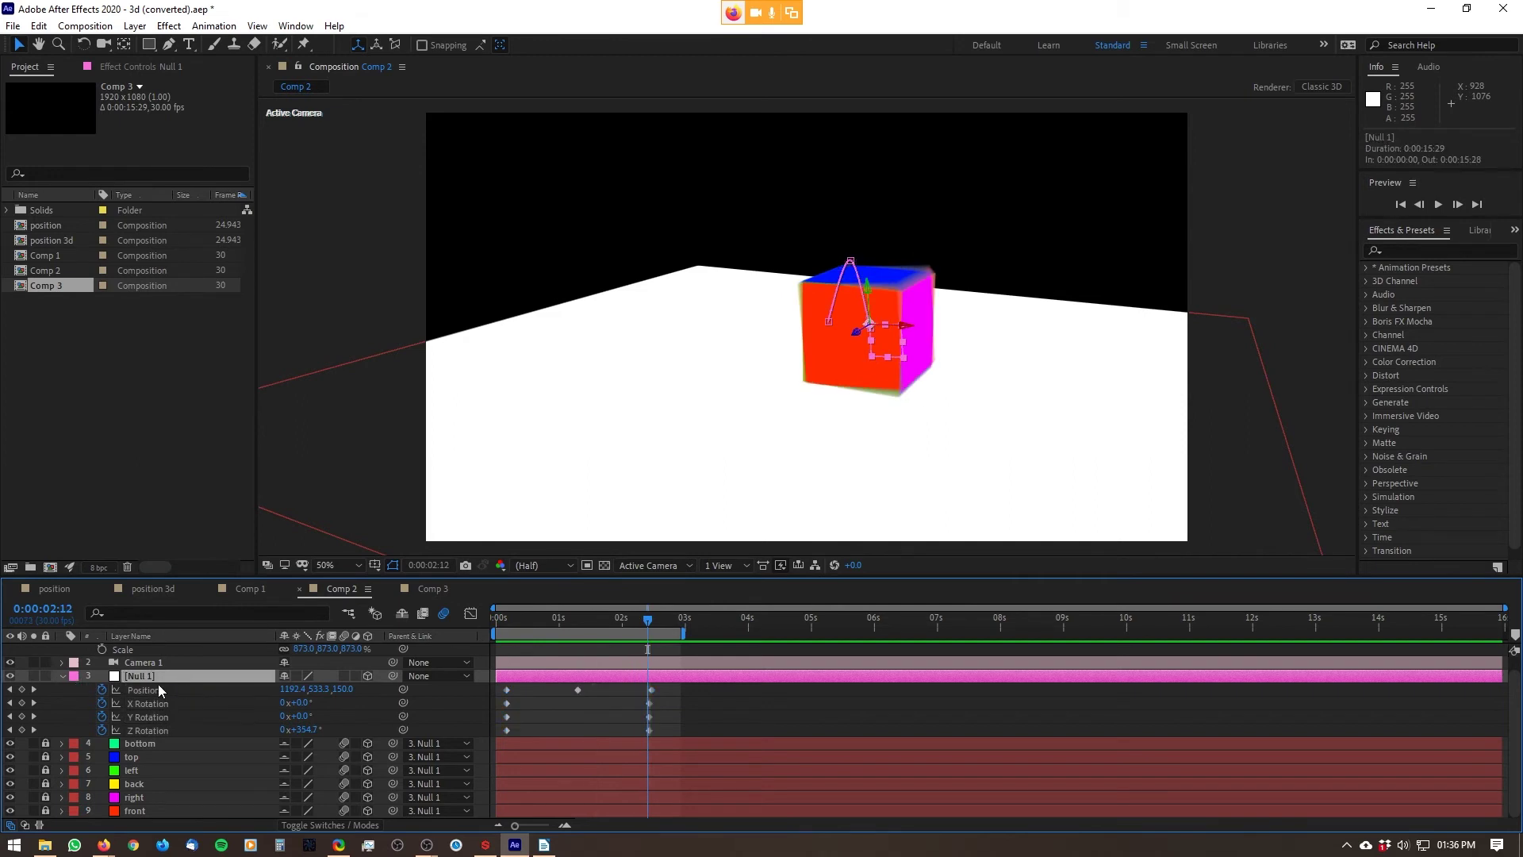
key("s")
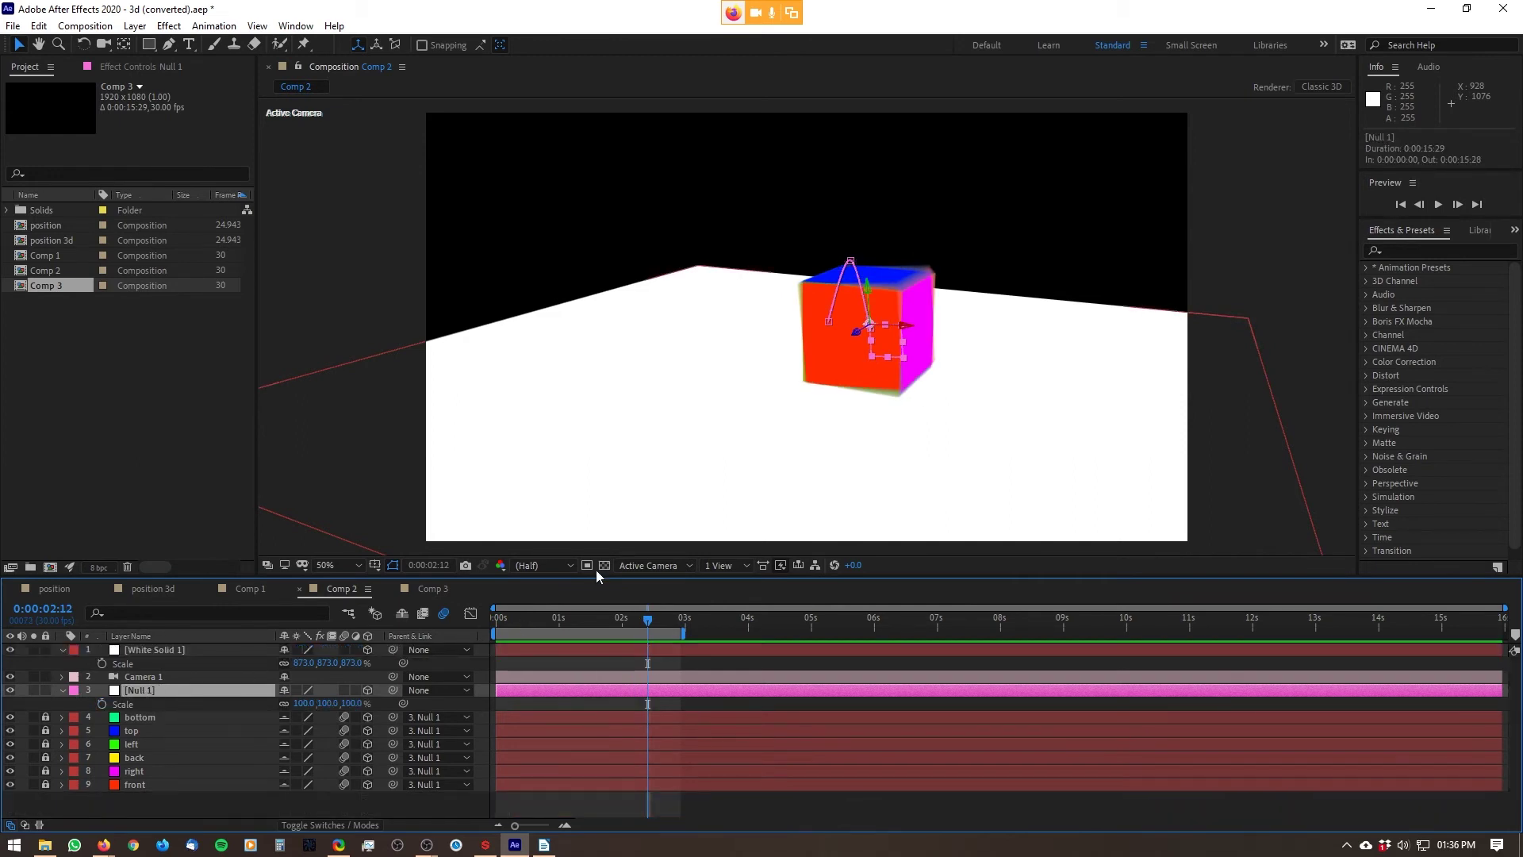
left_click(606, 630)
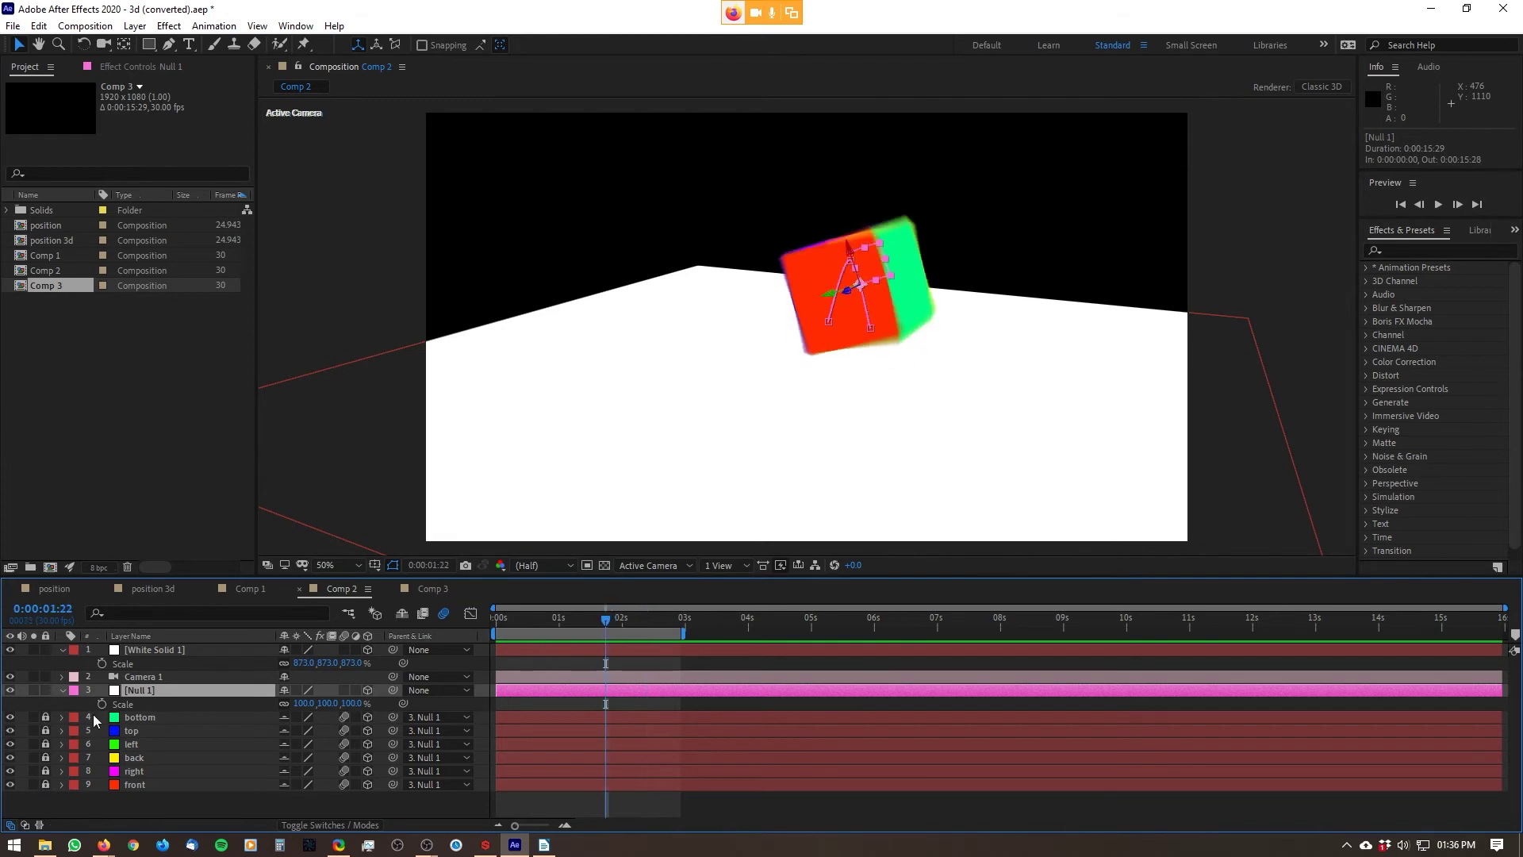
left_click(102, 704)
- Try scaling Null 1 up to about 229% at 0:00:02:25, and undo the scale change
left_click_drag(662, 619, 676, 621)
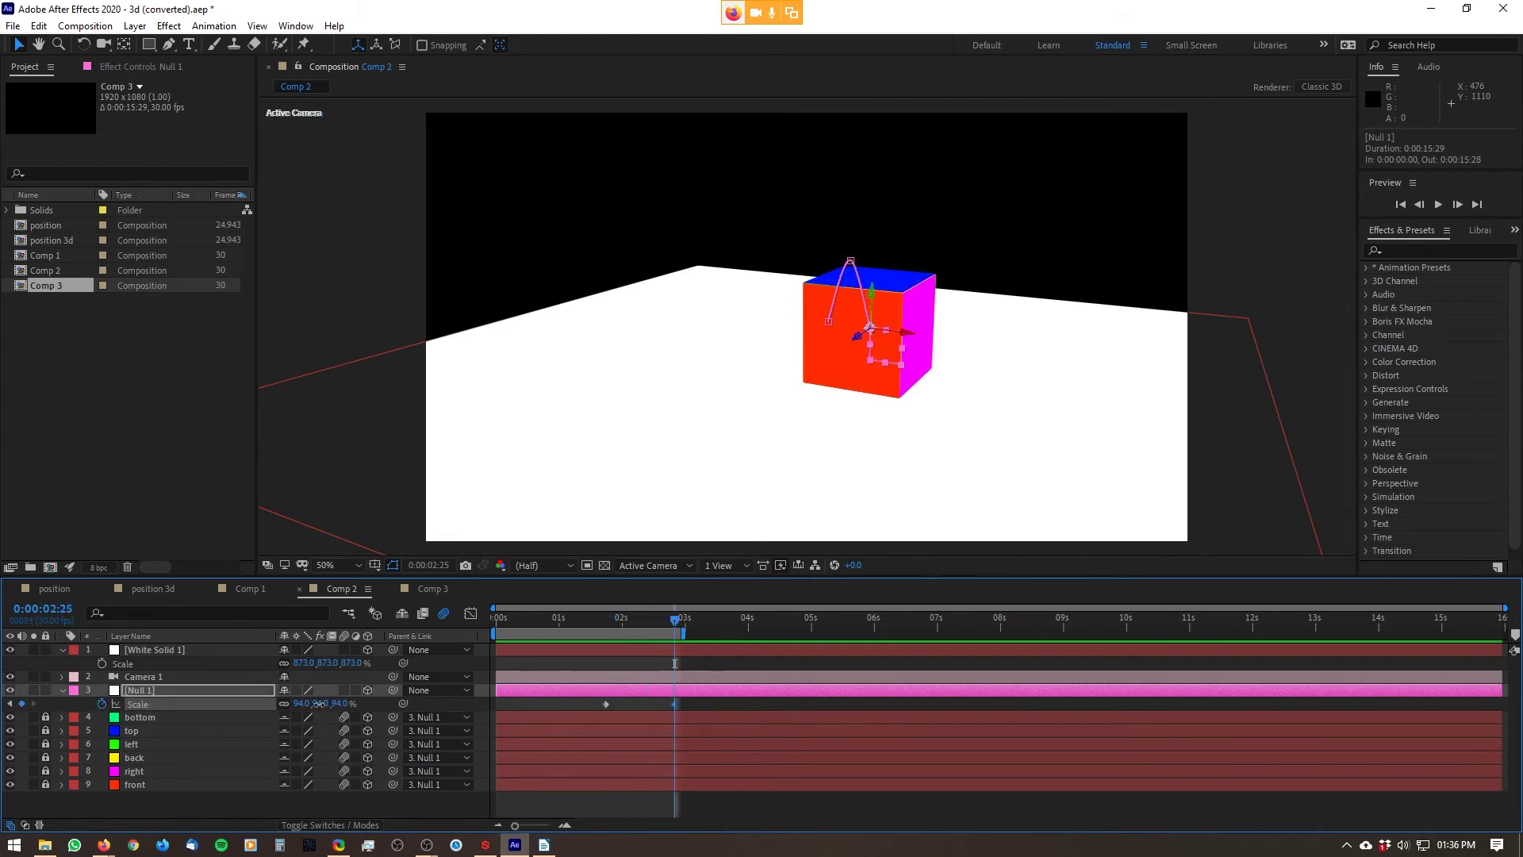
left_click_drag(318, 703, 475, 726)
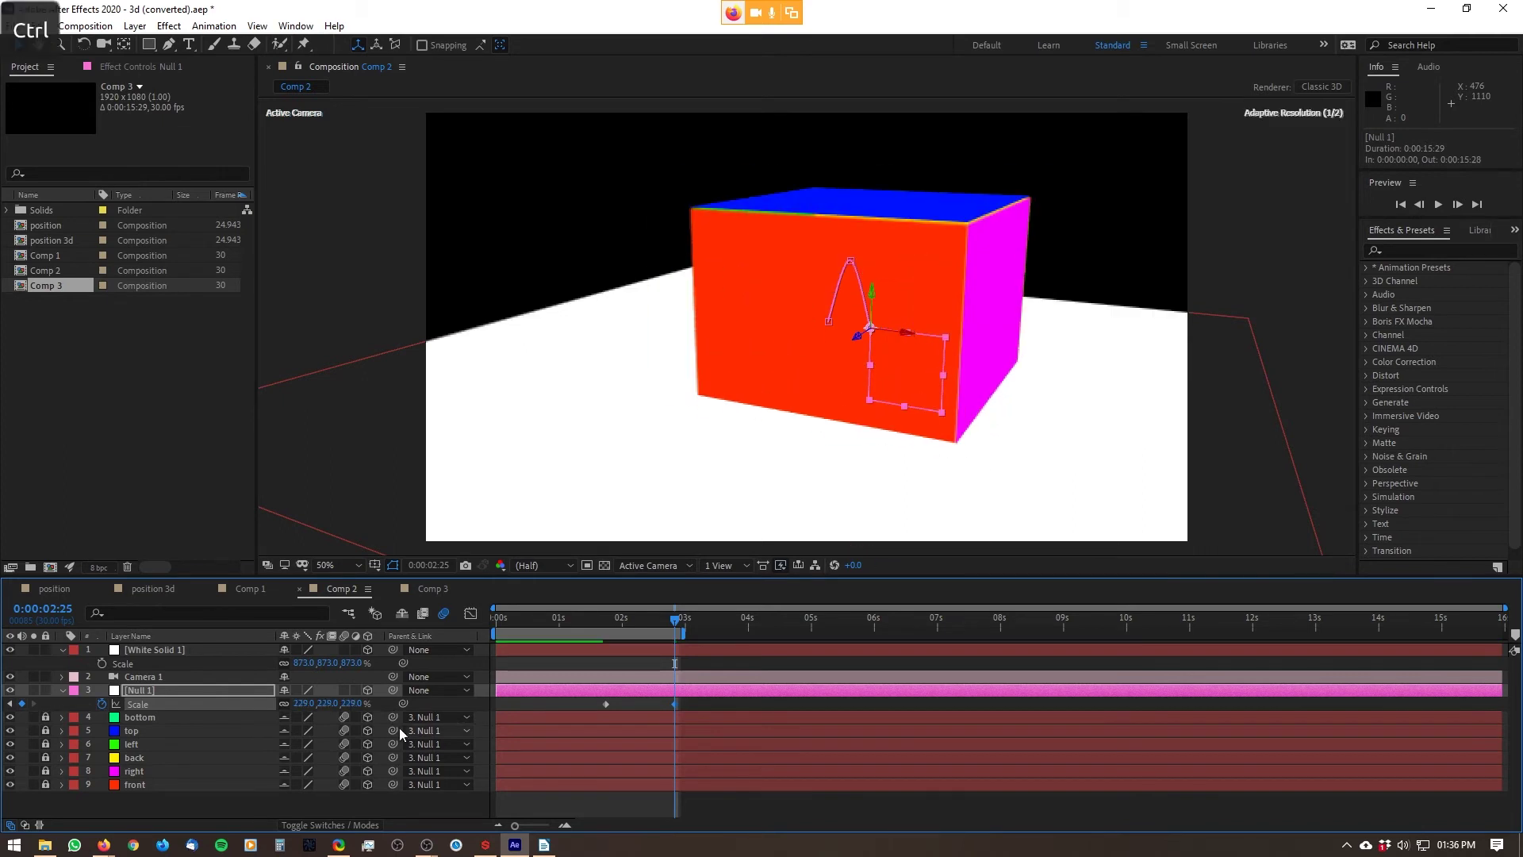
key("ctrl+z")
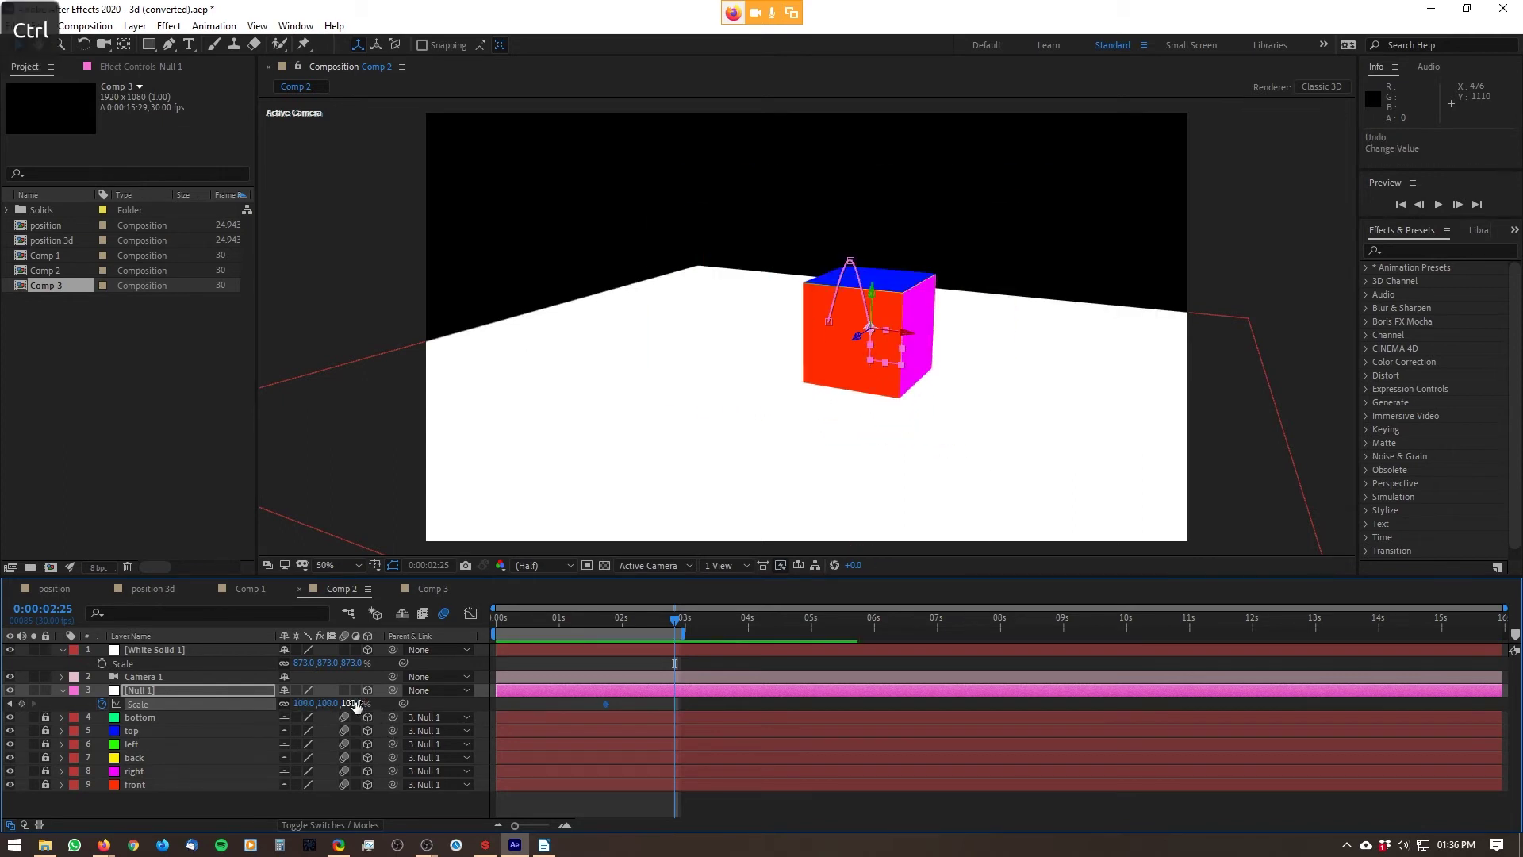
- Unlink the Scale proportions of Null 1 at 0:00:02:25, undoing the trial scale changes made with and without the link
left_click_drag(353, 705, 387, 704)
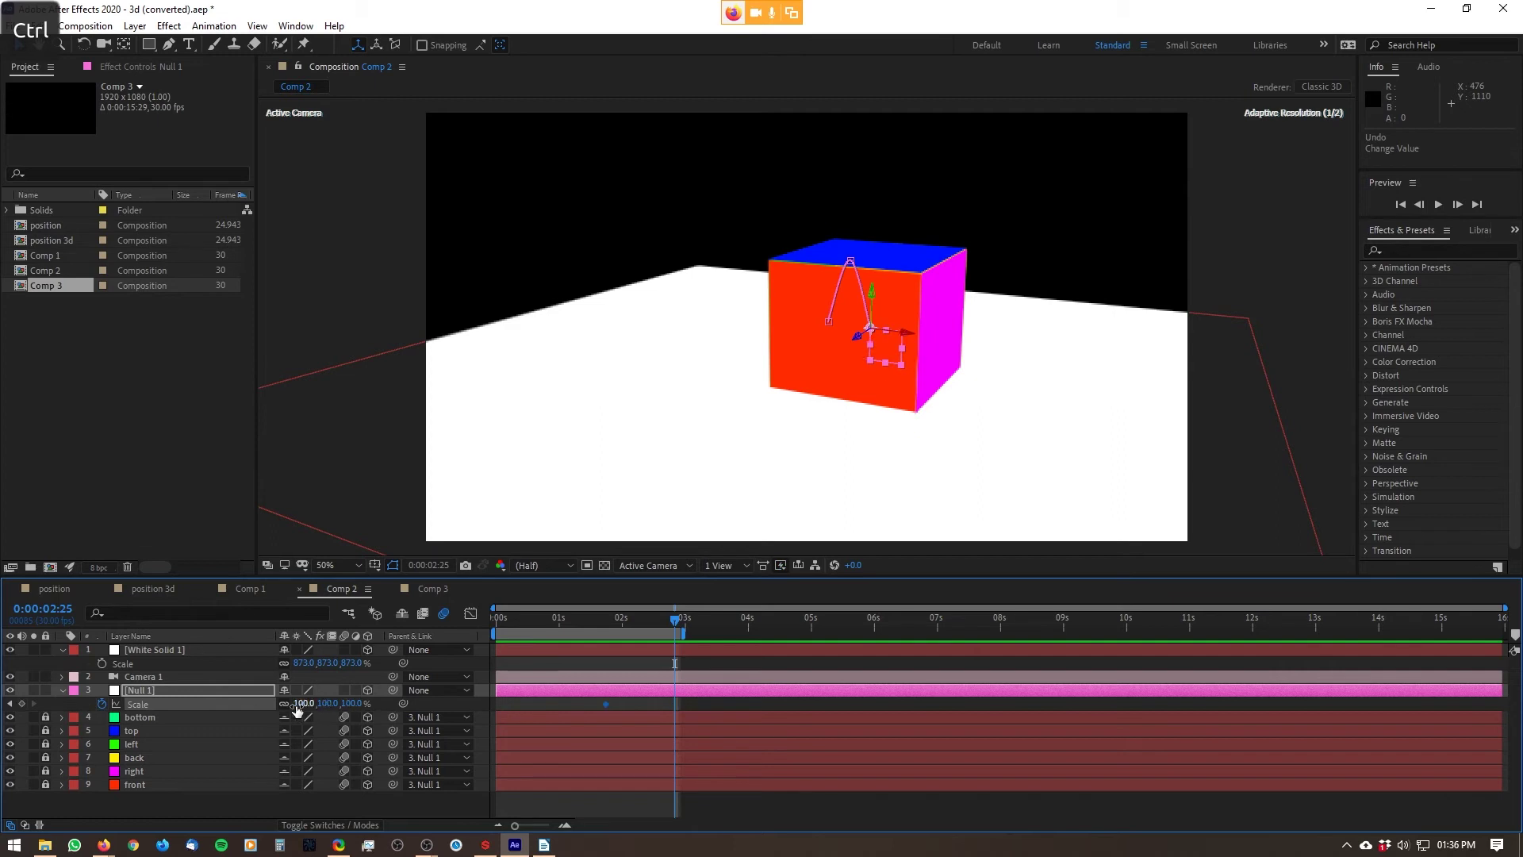
key("ctrl+z")
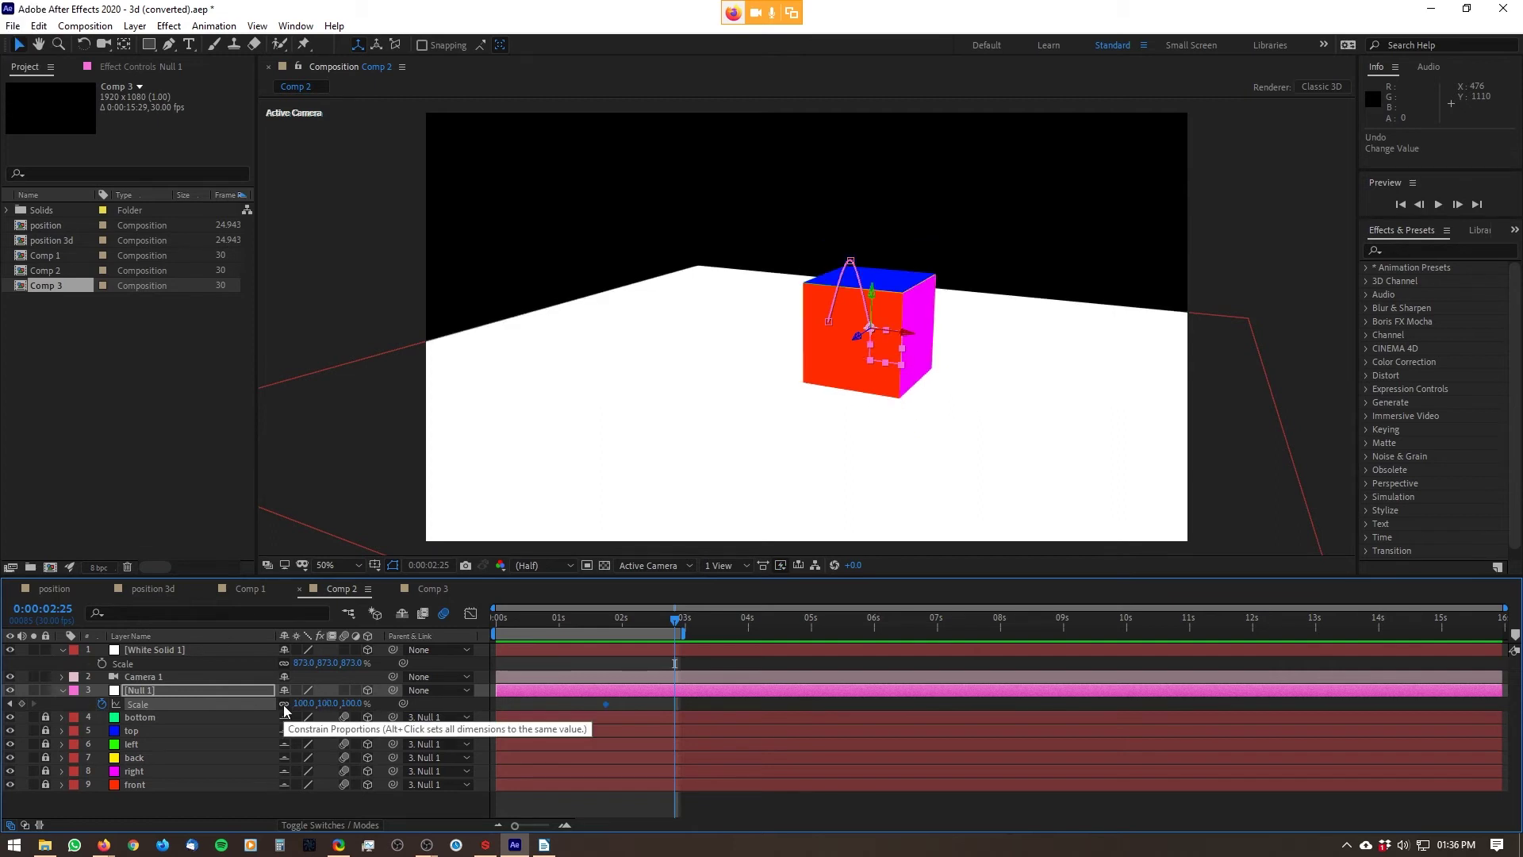
left_click(284, 705)
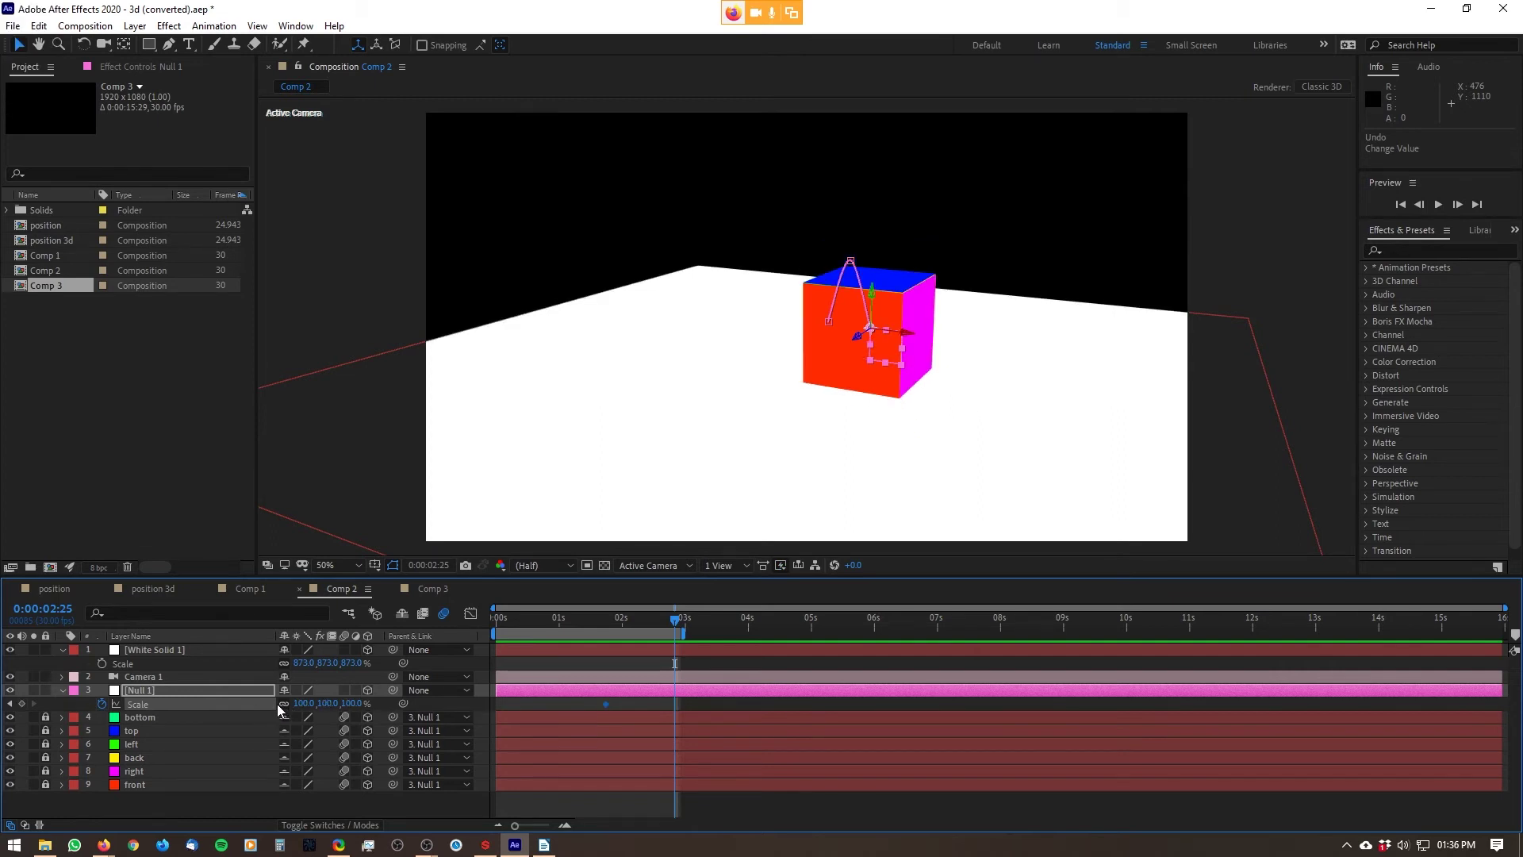
left_click_drag(348, 704, 438, 705)
key("ctrl+z")
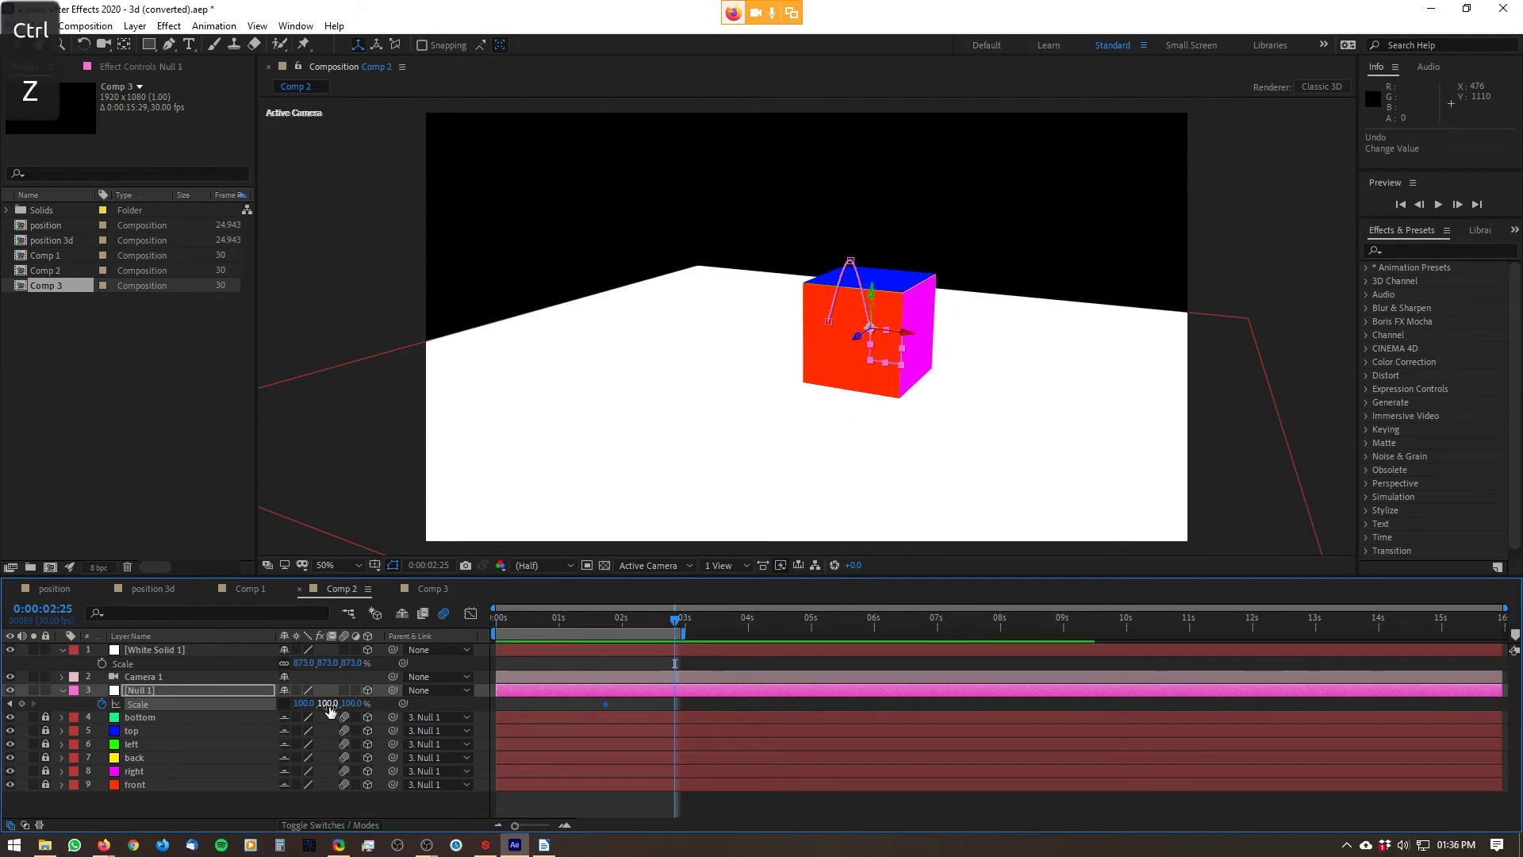
- Squash Null 1's Y scale at 0:00:02:25 and return it to 100% with a keyframe at about 0:00:03:04
left_click_drag(328, 703, 305, 712)
left_click_drag(622, 620, 712, 636)
left_click(328, 703)
type("100")
key("Return")
left_click_drag(713, 704, 694, 706)
- Shift the work area to run from about 0:00:00:10 to 0:00:03:10 and preview the squash animation
left_click_drag(658, 634, 408, 618)
key("space")
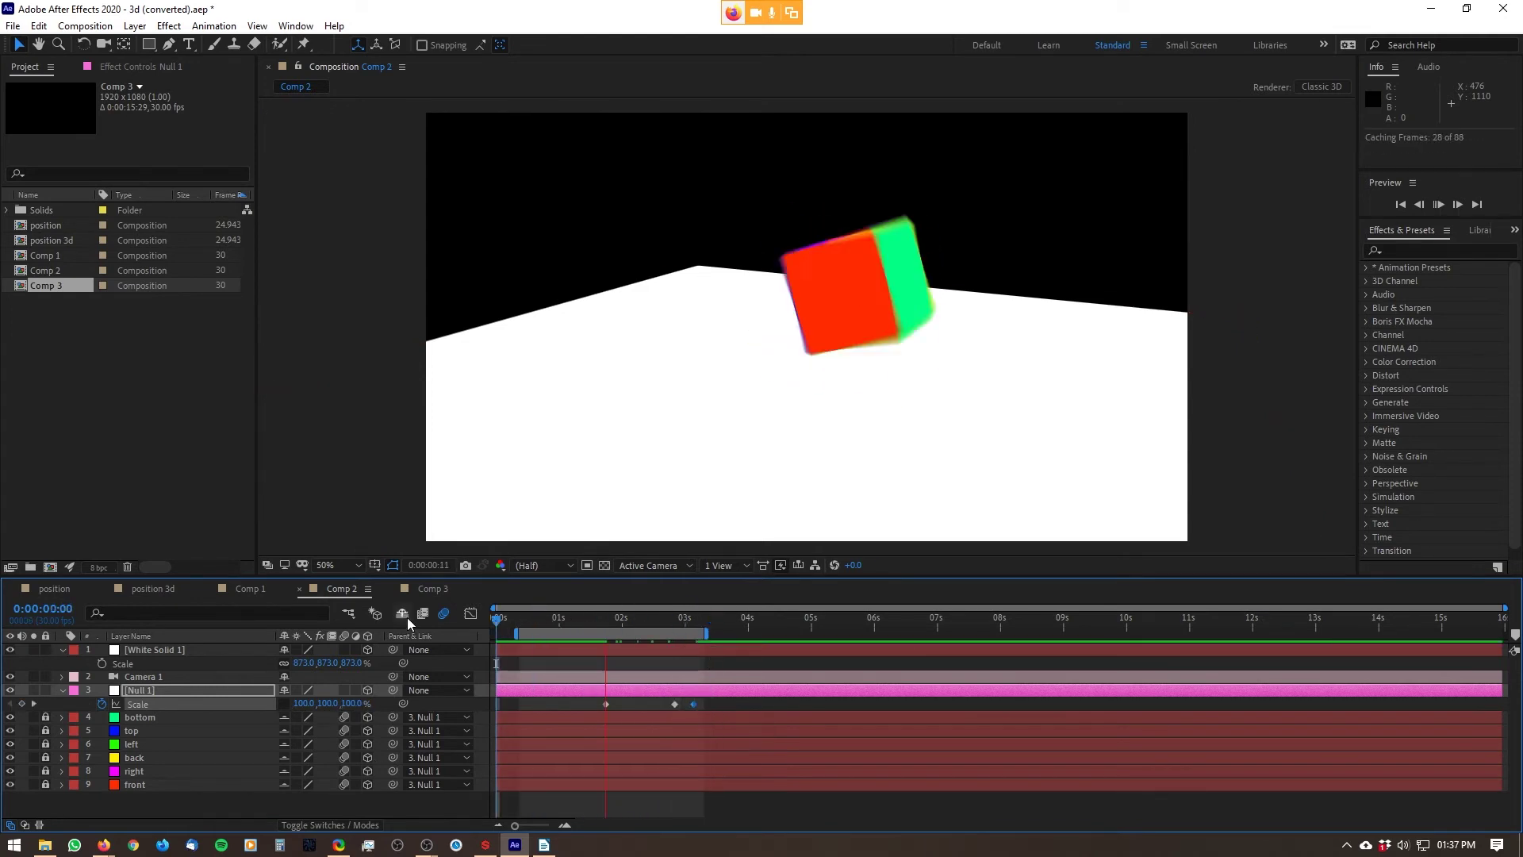
left_click(958, 637)
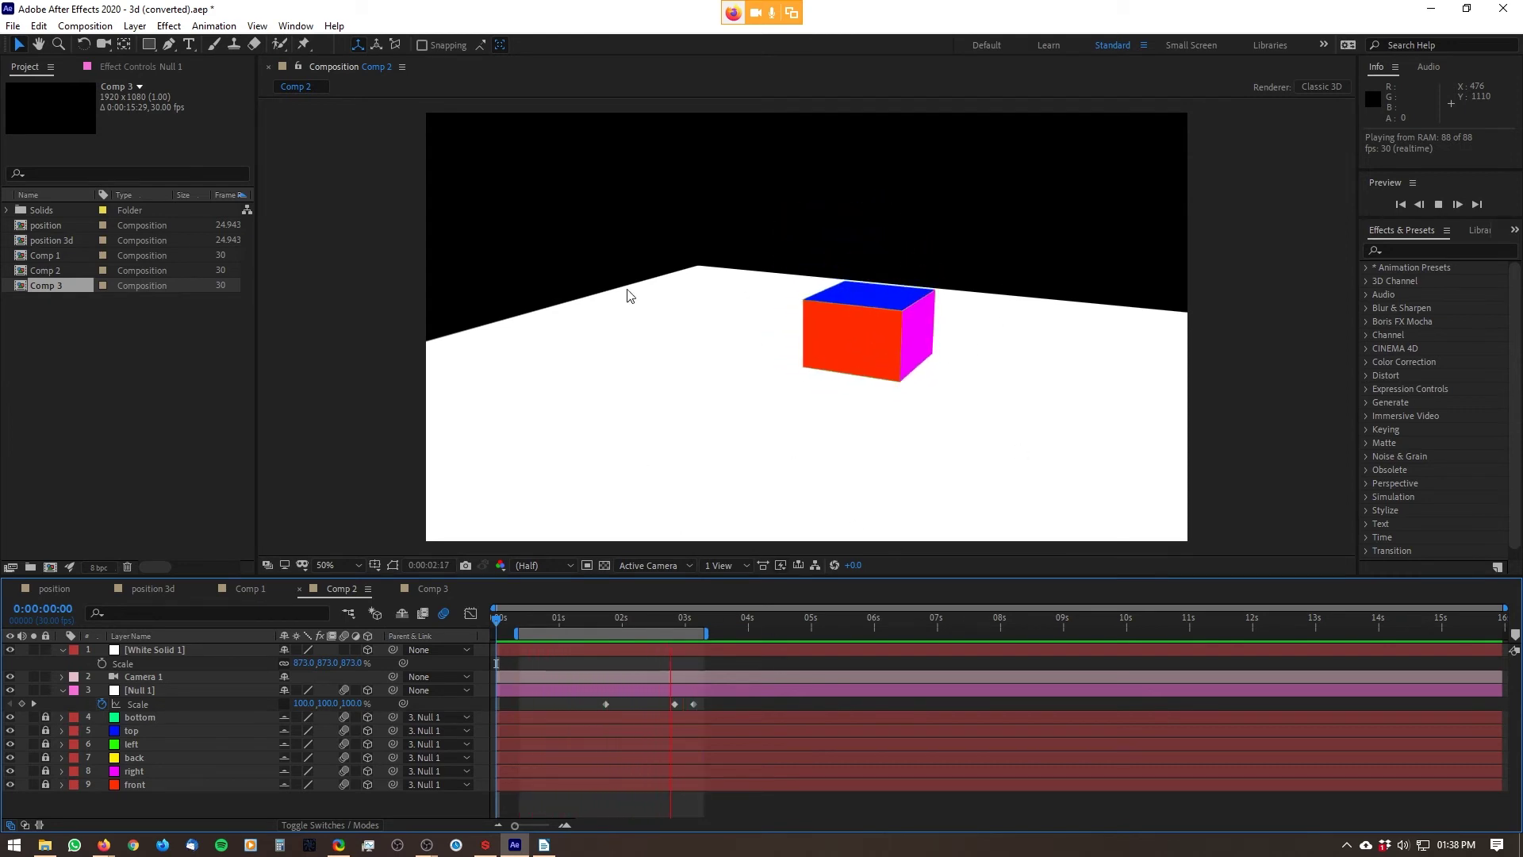
- Review the advanced composition settings of Comp 2 and stop the preview
left_click(85, 26)
left_click(81, 68)
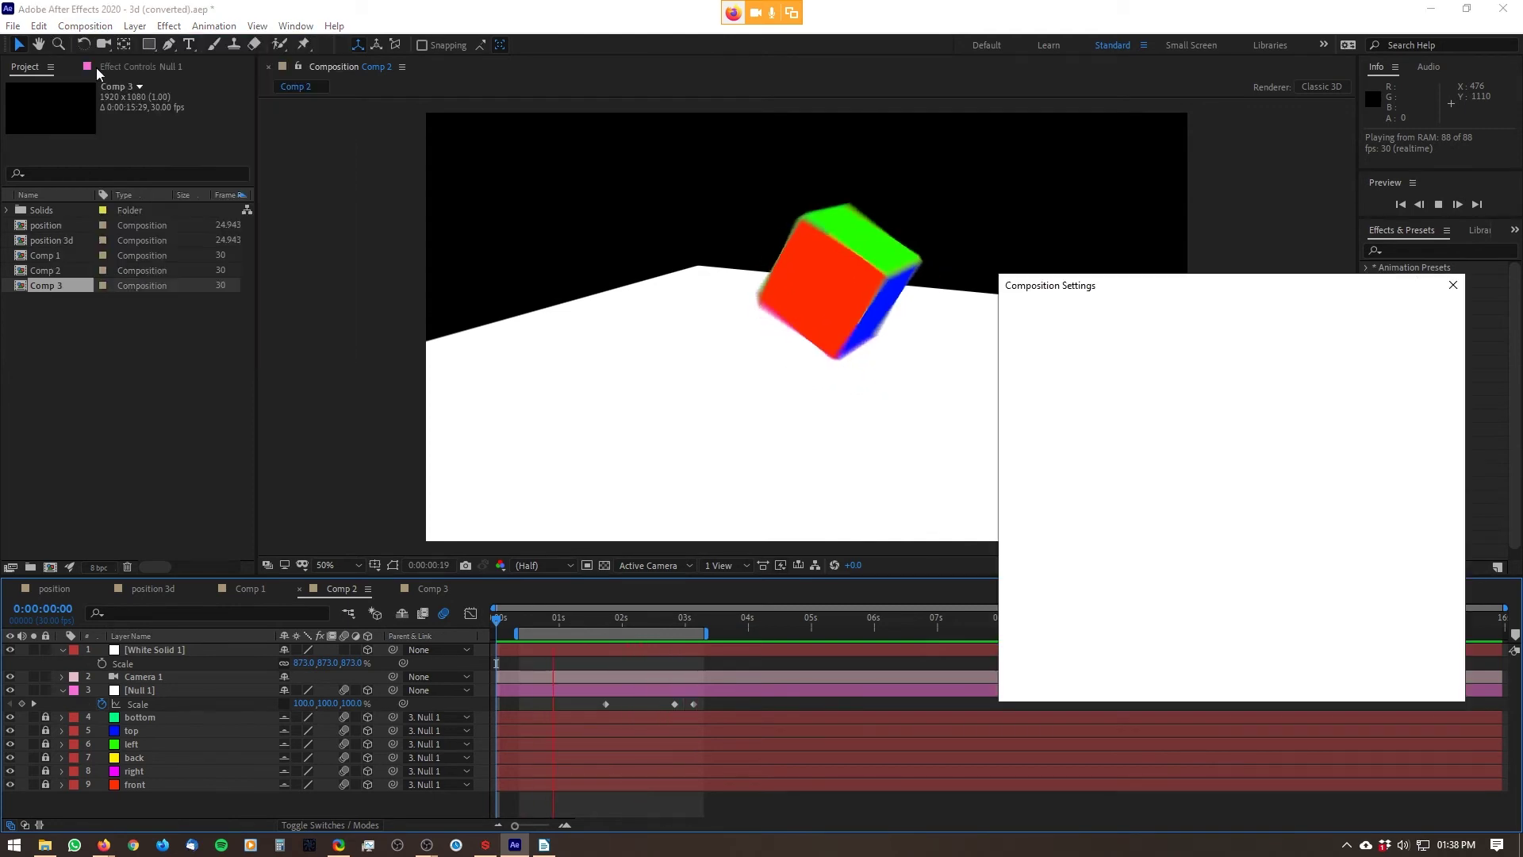
left_click(1082, 345)
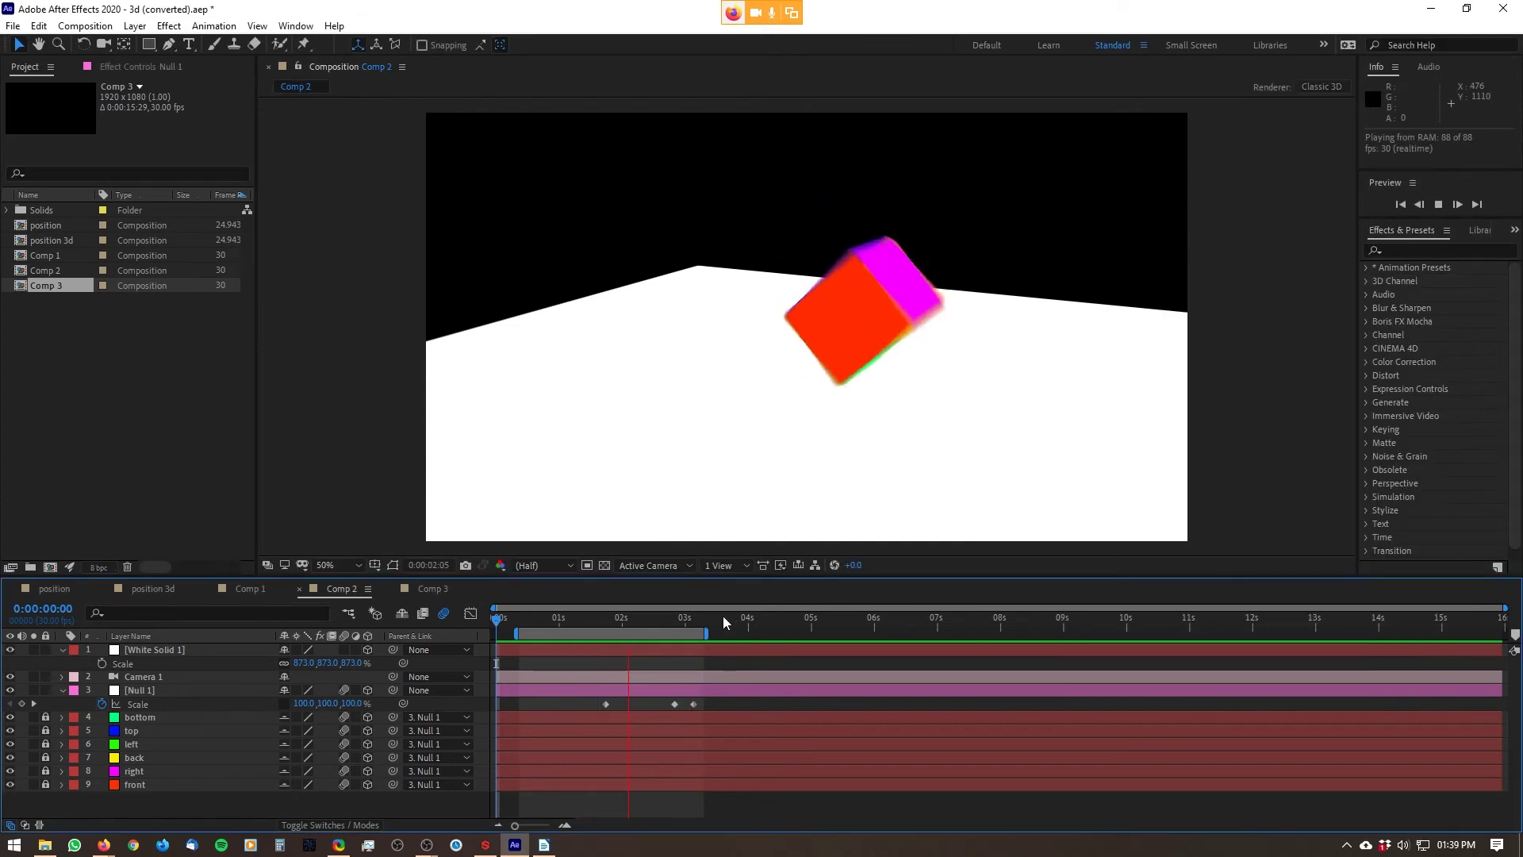
key("space")
key("space")
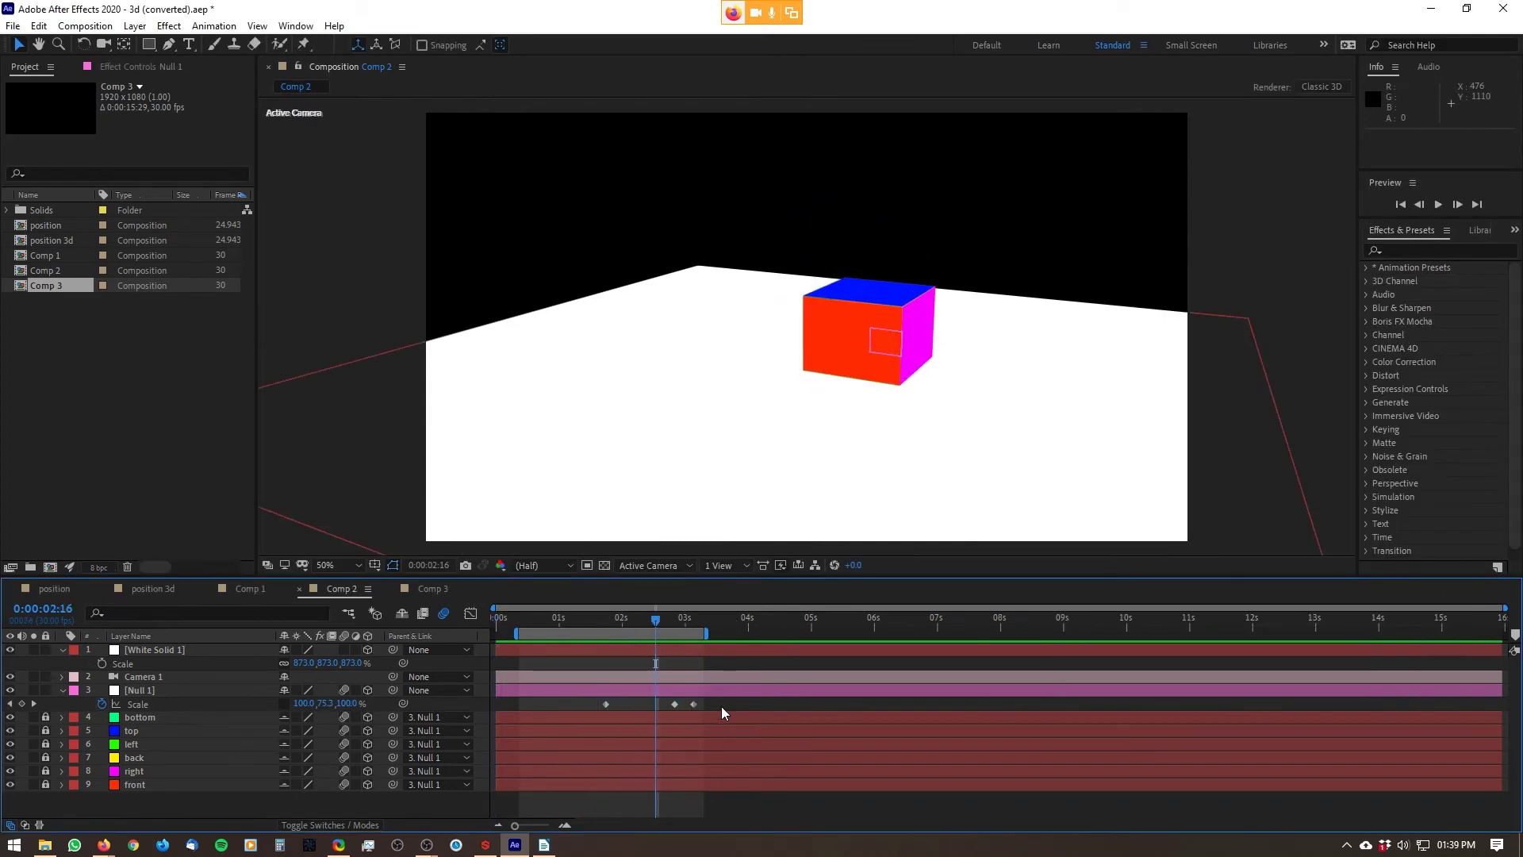
- Show all animated properties of Null 1 and compress all their keyframes in time so the last one sits at about 0:00:01:06
left_click(678, 694)
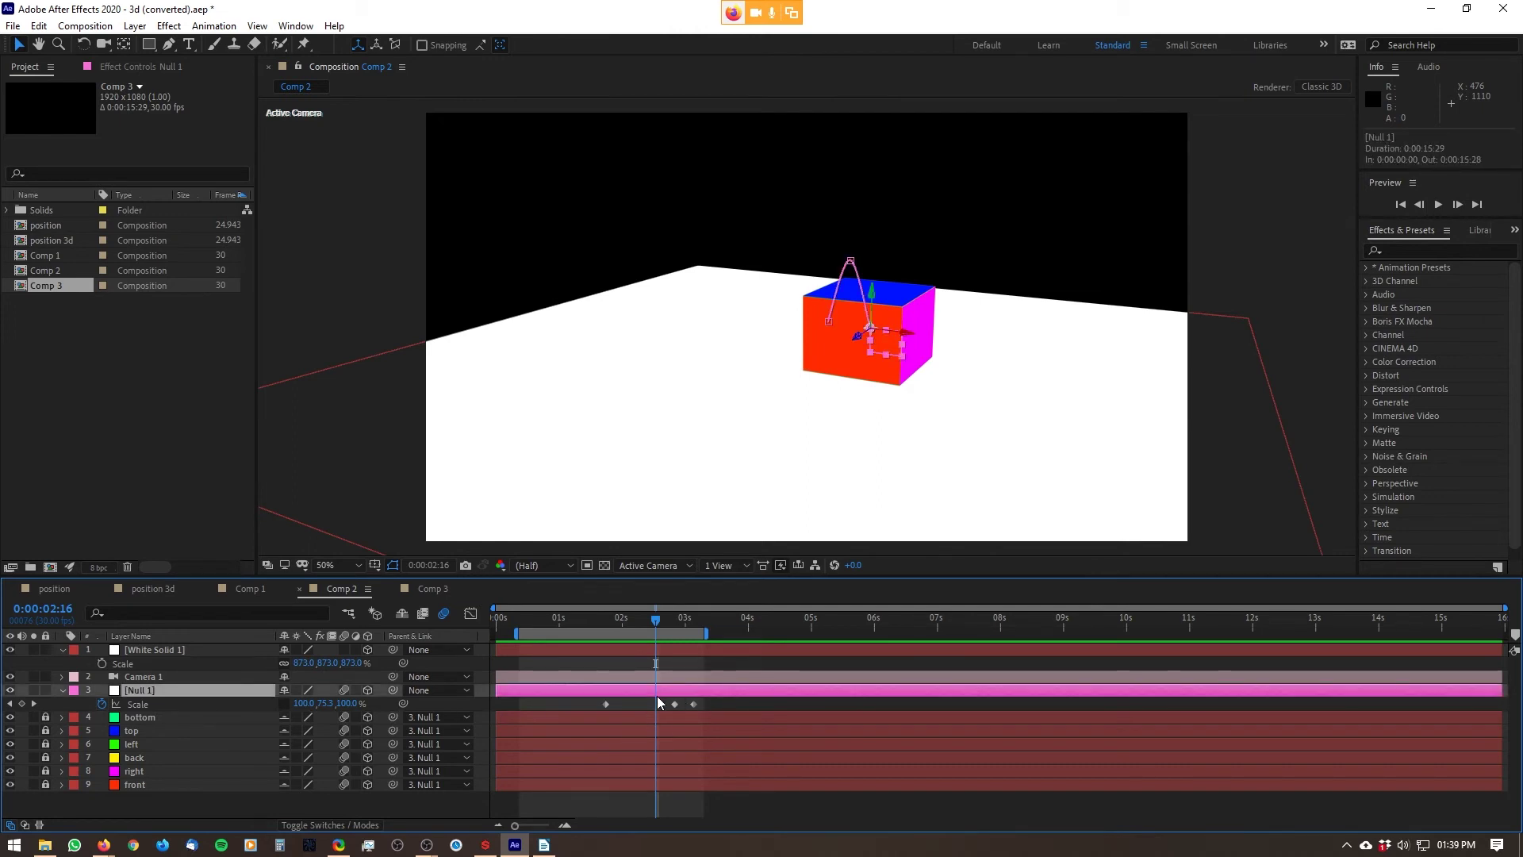
key("u")
left_click_drag(743, 698, 483, 765)
left_click_drag(696, 722, 573, 720)
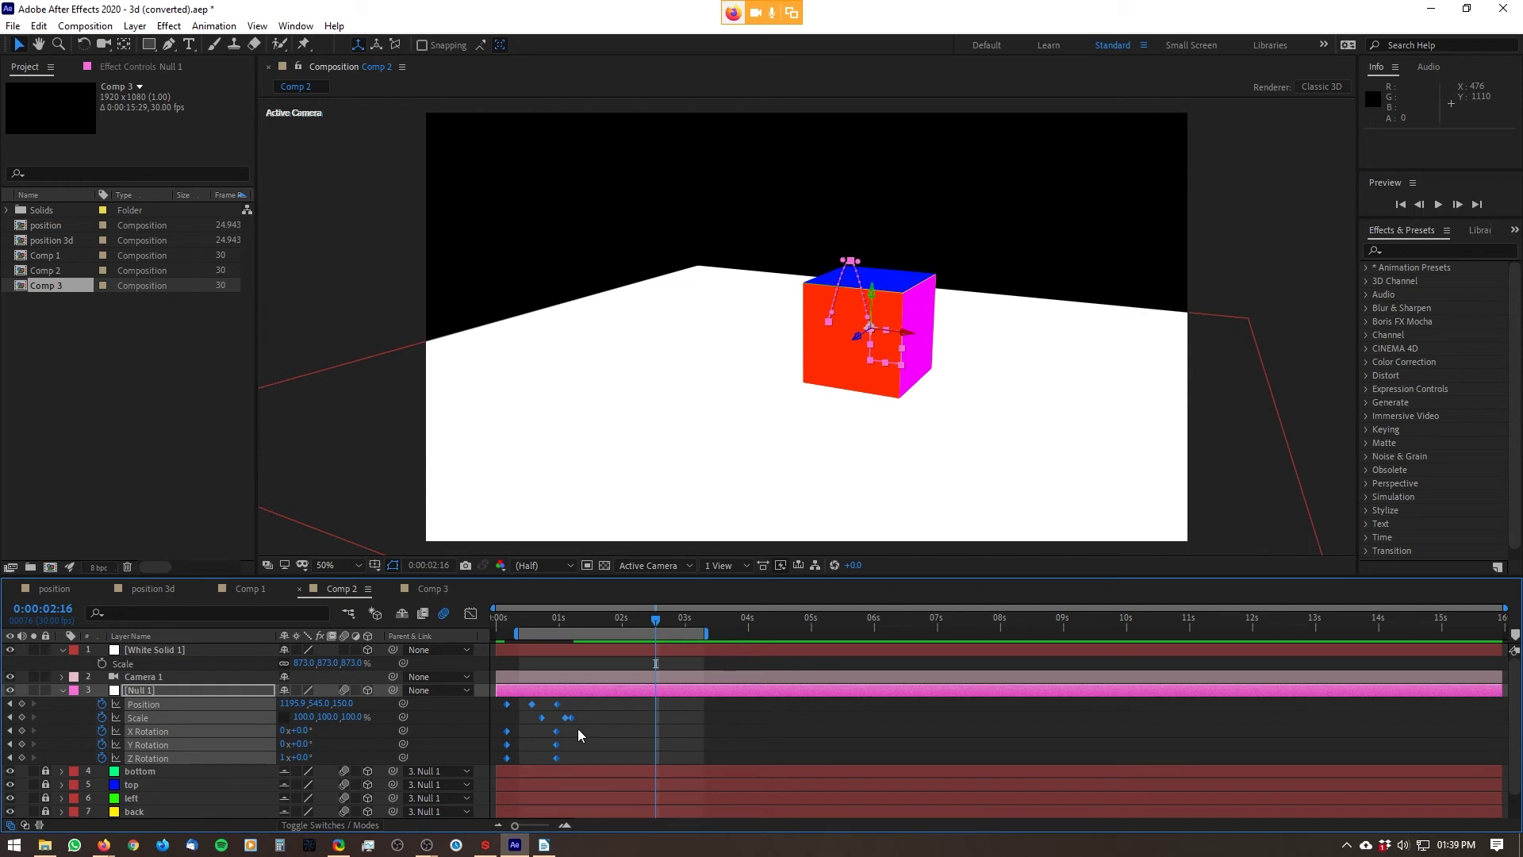
- Shift Null 1's compressed keyframes to start at about 0:00:00:21 and add a slower copy of them starting at about 0:00:01:26
mouse_move(570, 717)
left_mouse_down()
mouse_move(744, 717)
mouse_move(561, 725)
mouse_move(587, 707)
mouse_move(607, 717)
mouse_move(558, 719)
mouse_move(577, 708)
left_mouse_up()
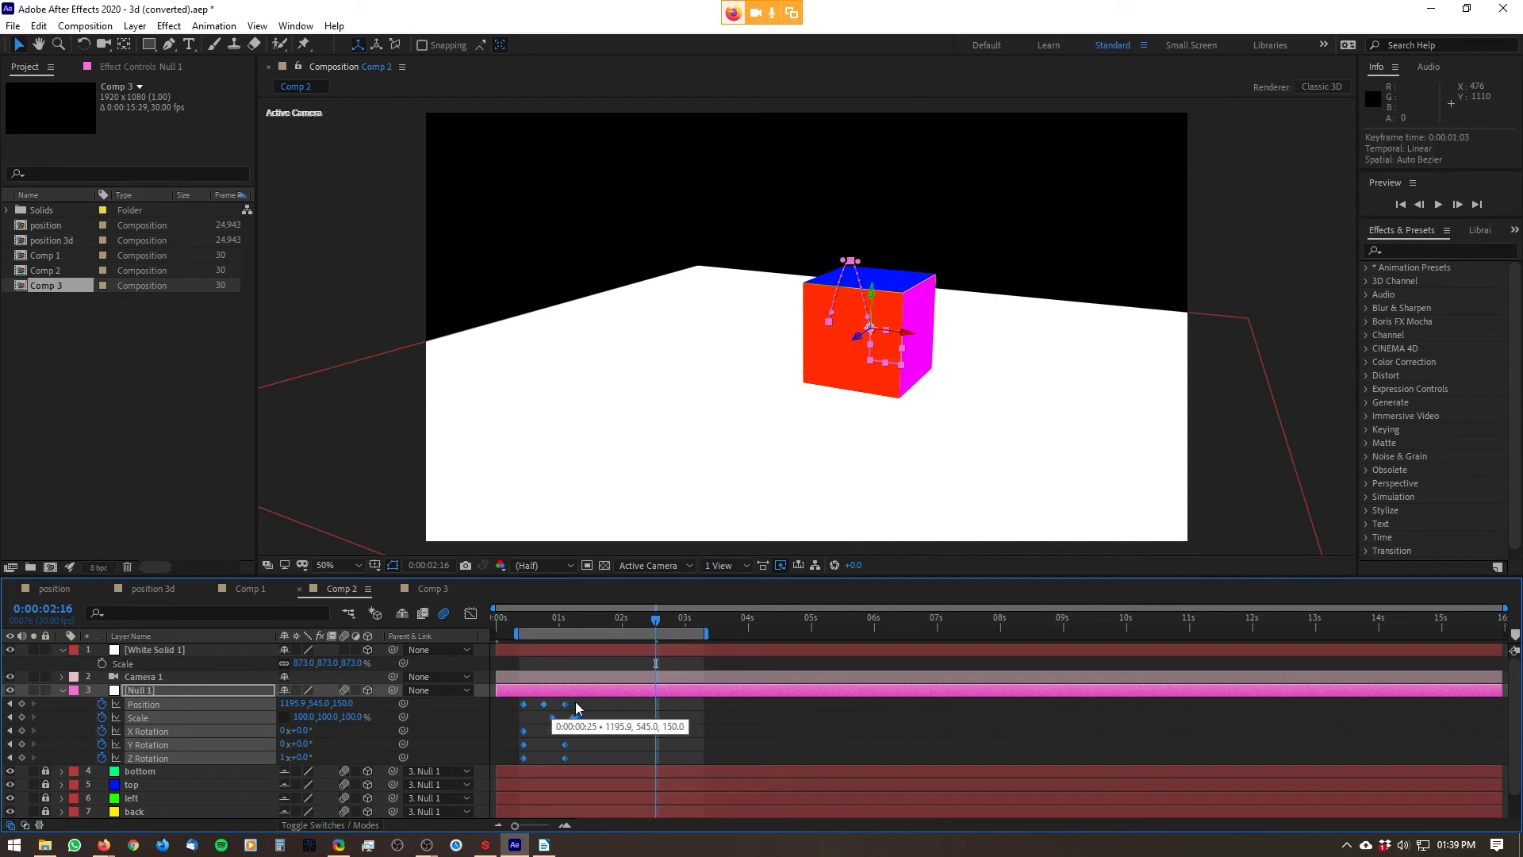
left_click(564, 619)
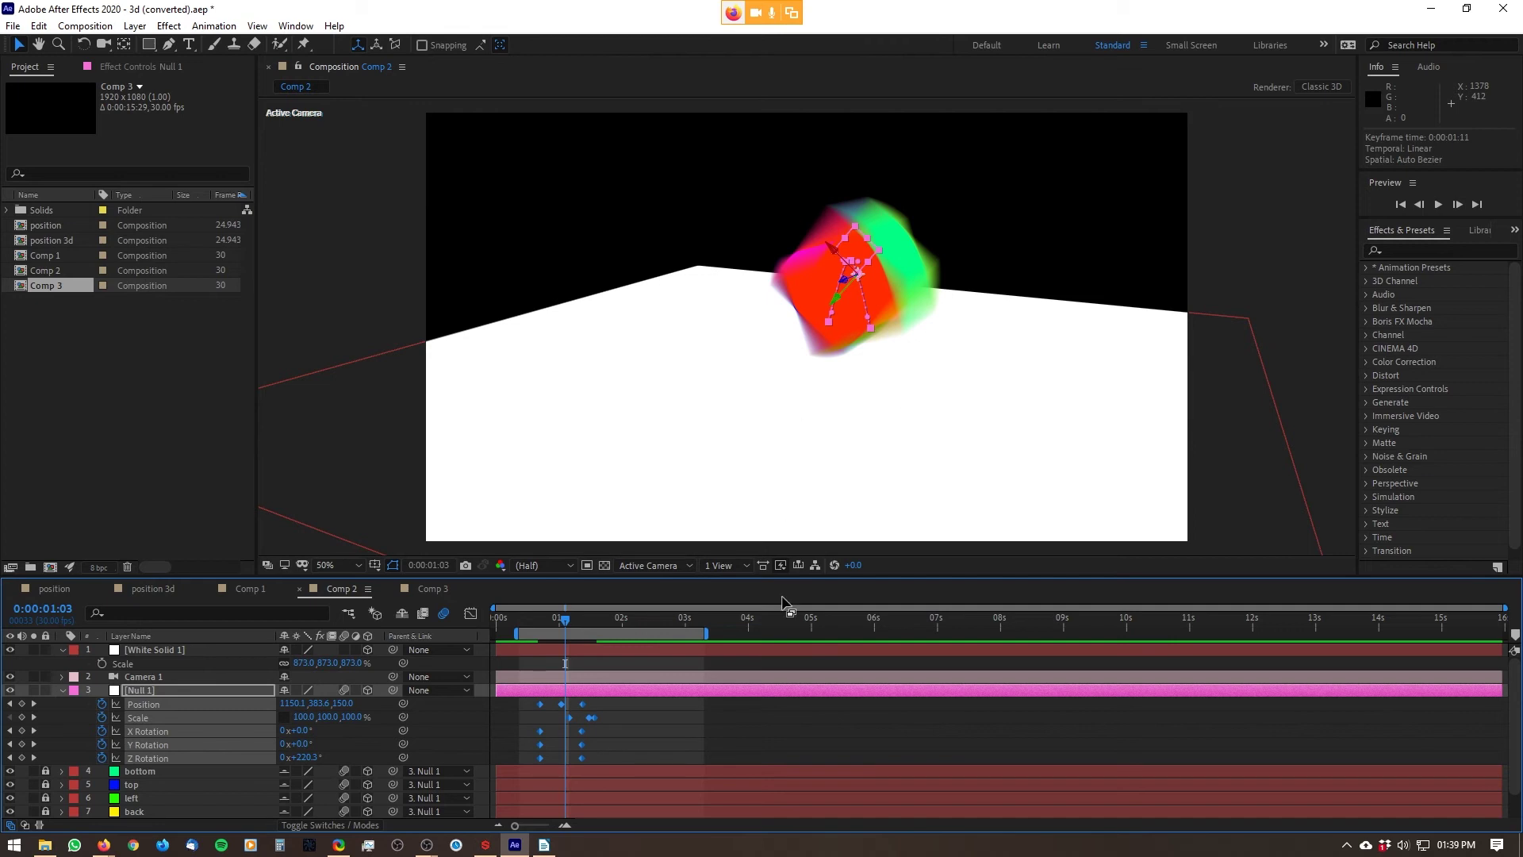
left_click_drag(567, 620, 584, 621)
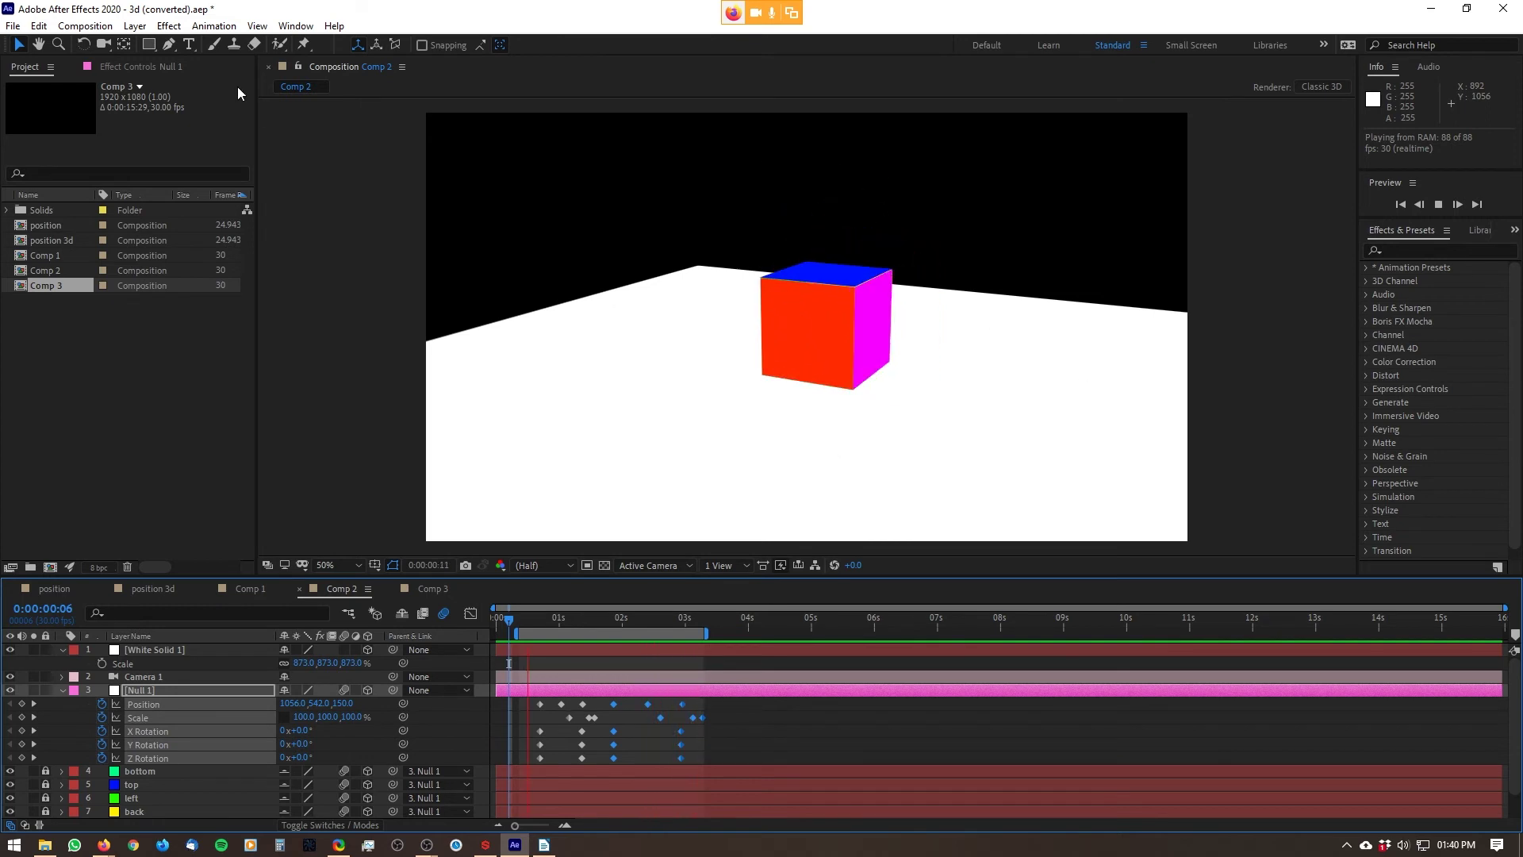
- Set the motion blur Shutter Angle of Comp 2 to 180 in its advanced composition settings
left_click(85, 25)
left_click(127, 65)
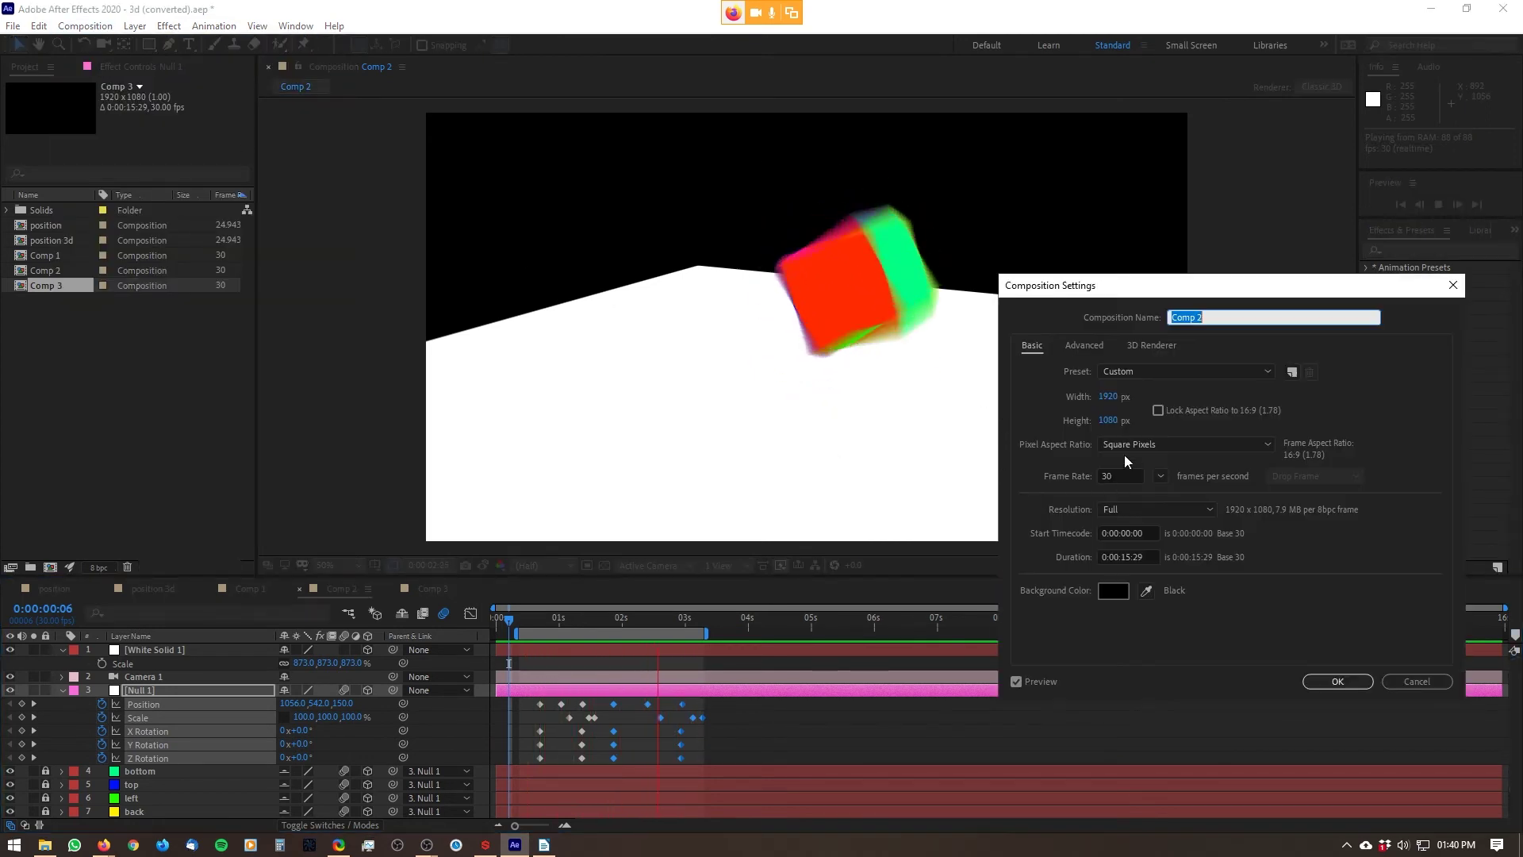
left_click(1082, 346)
left_click(1143, 488)
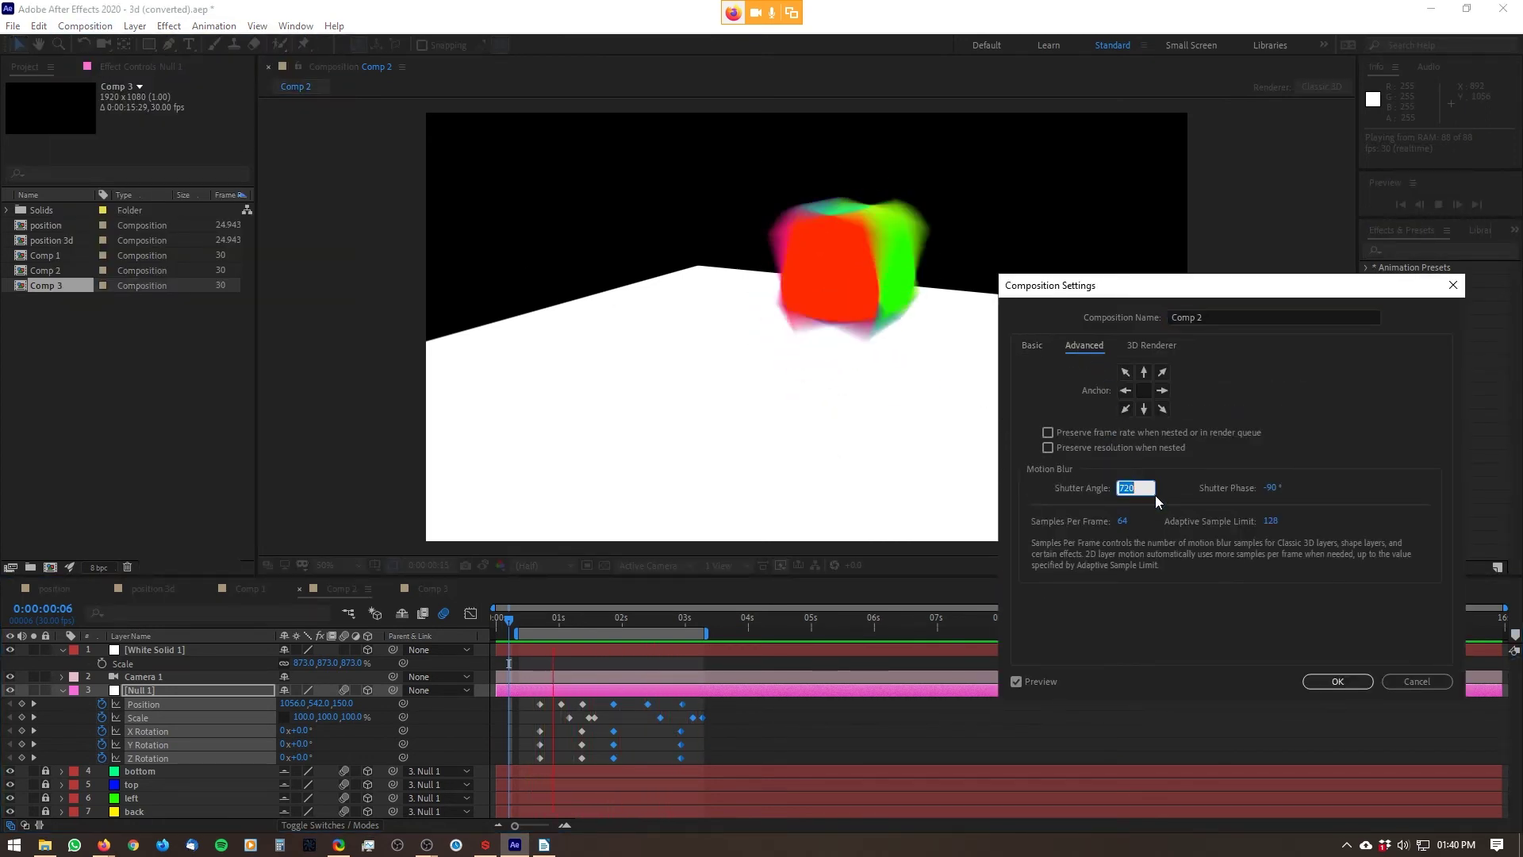
type("180")
key("Return")
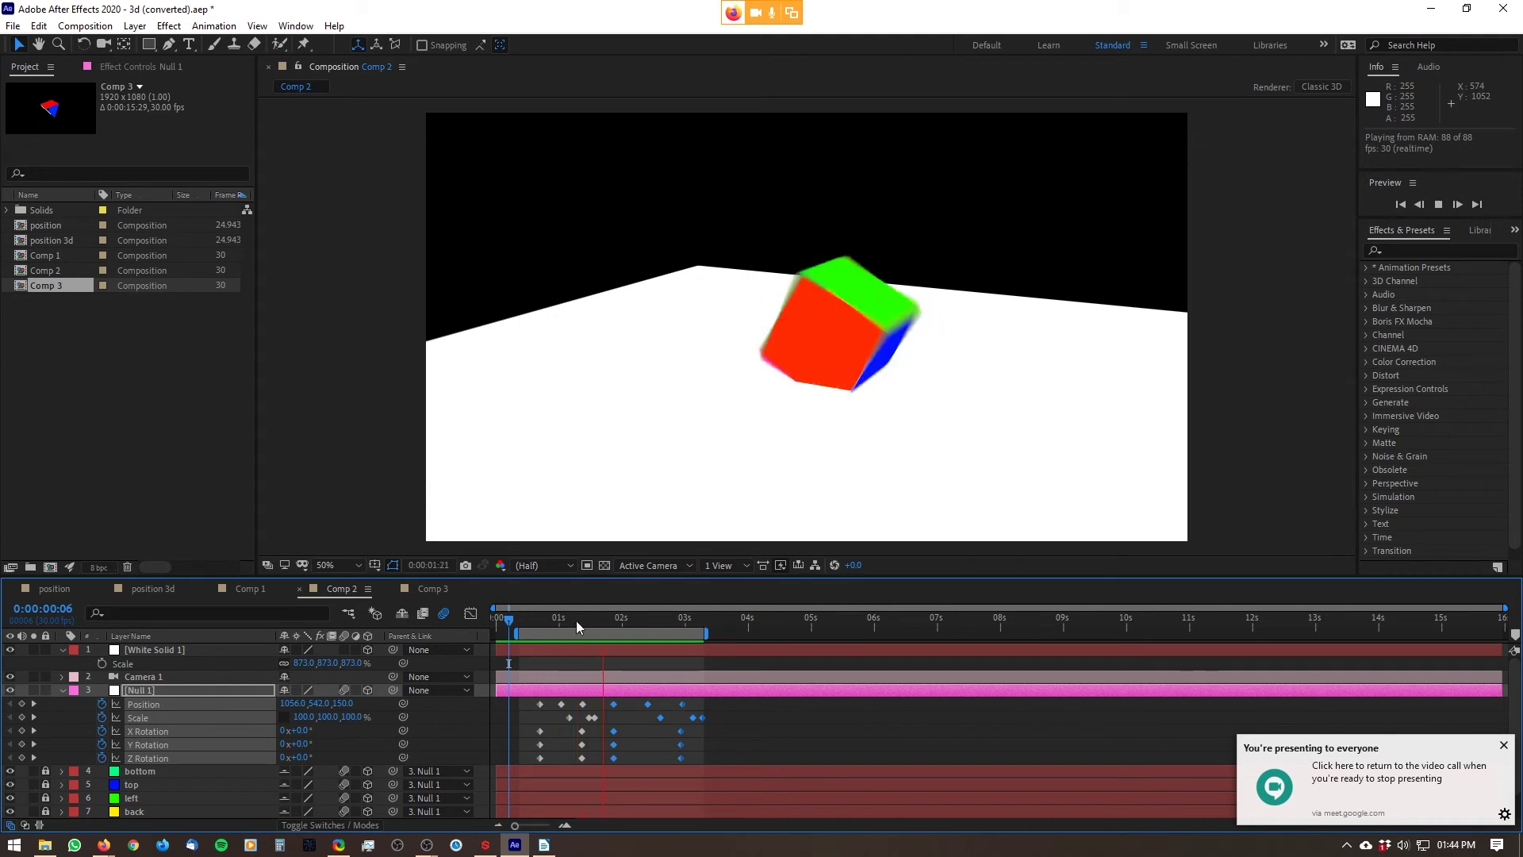
- Check the cube at 0:00:02:14, look through Comp 3 and Comp 1, and create a new 1920 x 1080, 30 fps composition
left_click_drag(576, 620, 651, 622)
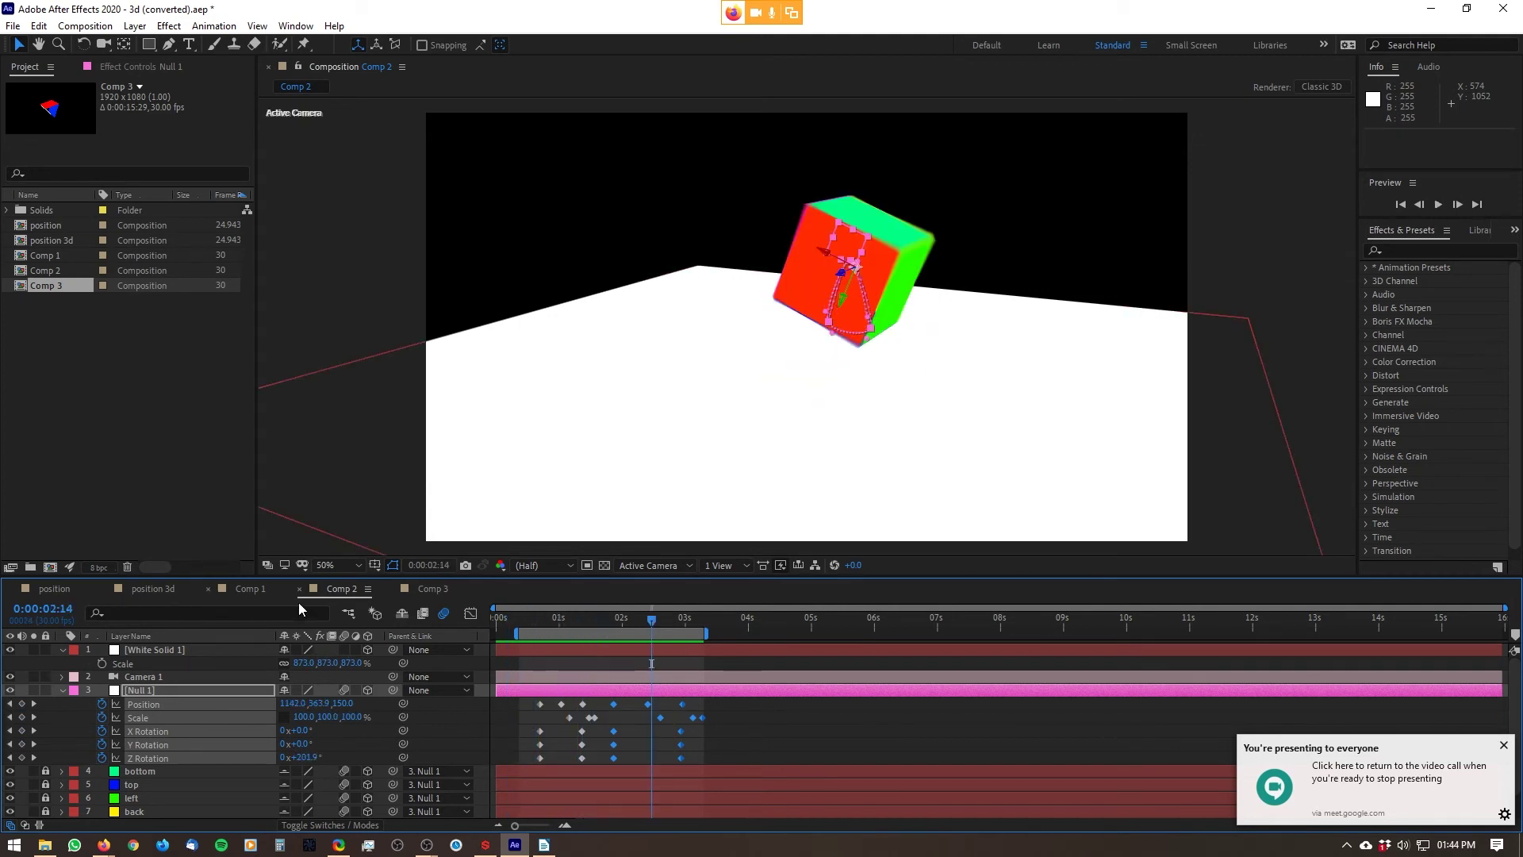
left_click(429, 593)
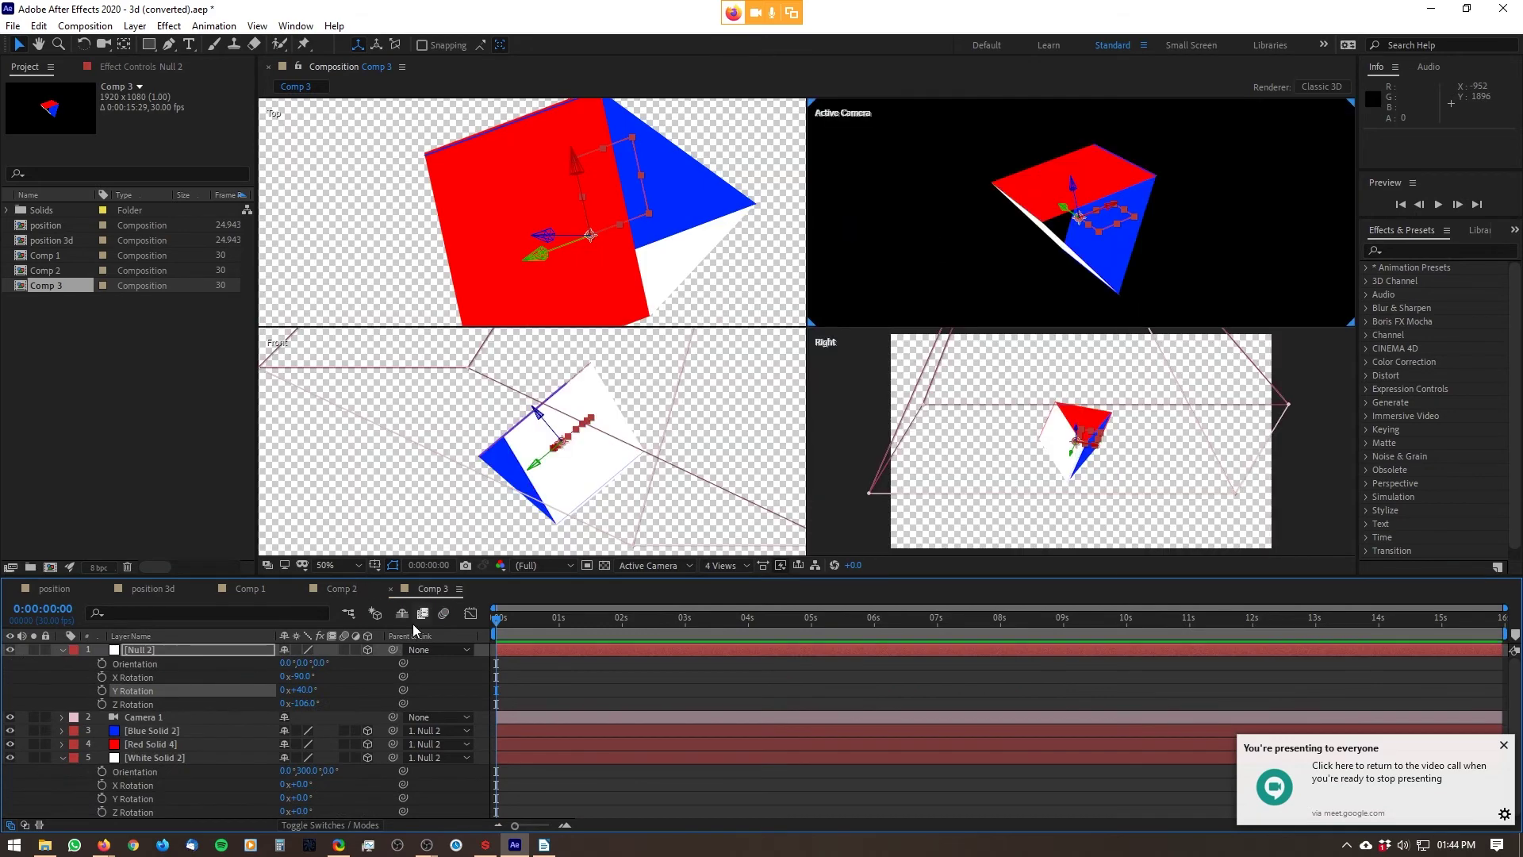
left_click(250, 589)
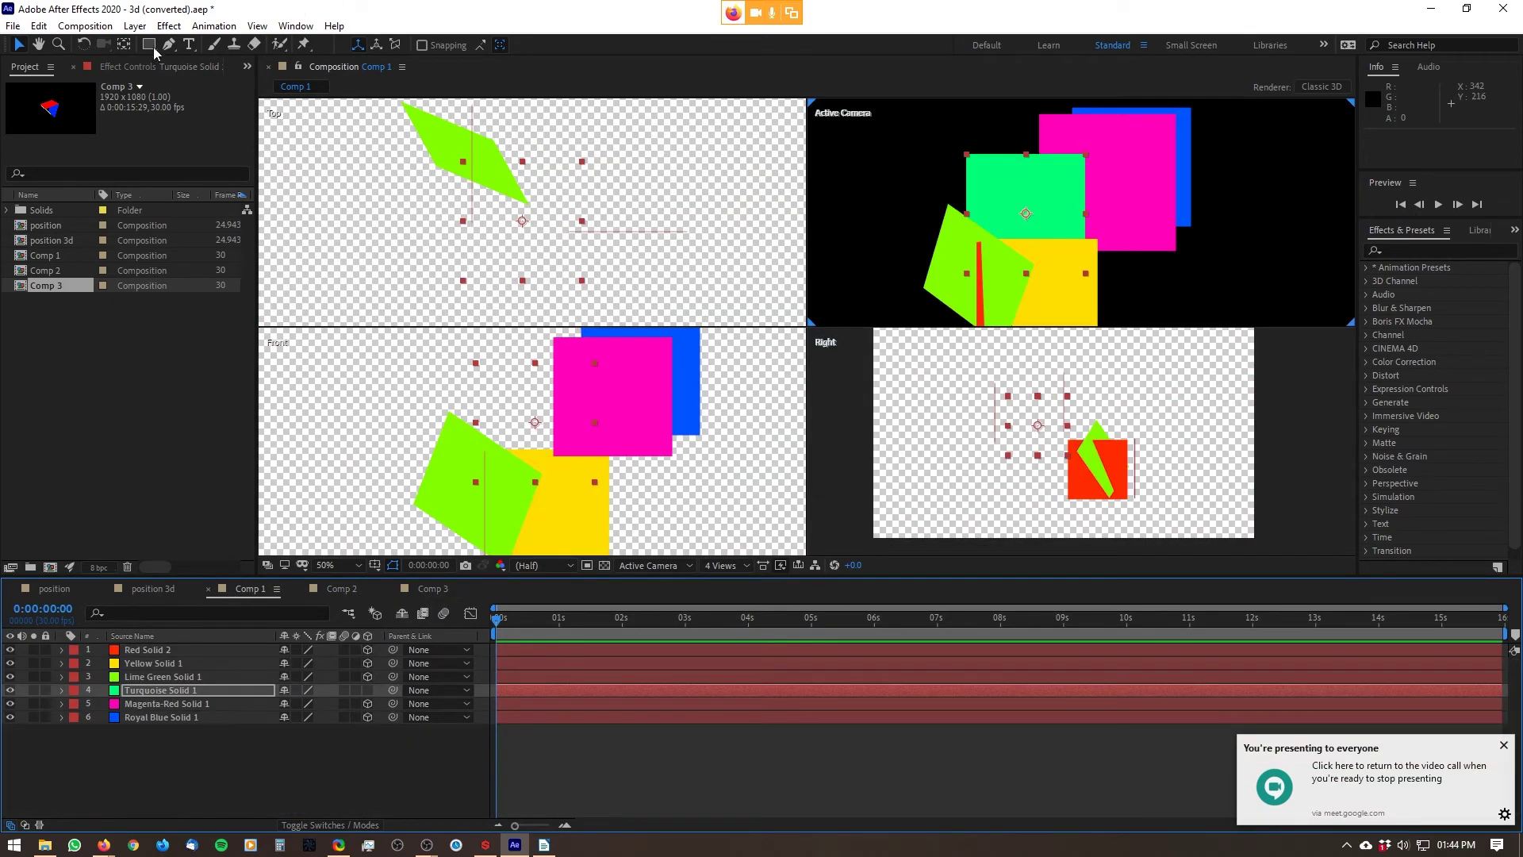
left_click(85, 26)
left_click(109, 46)
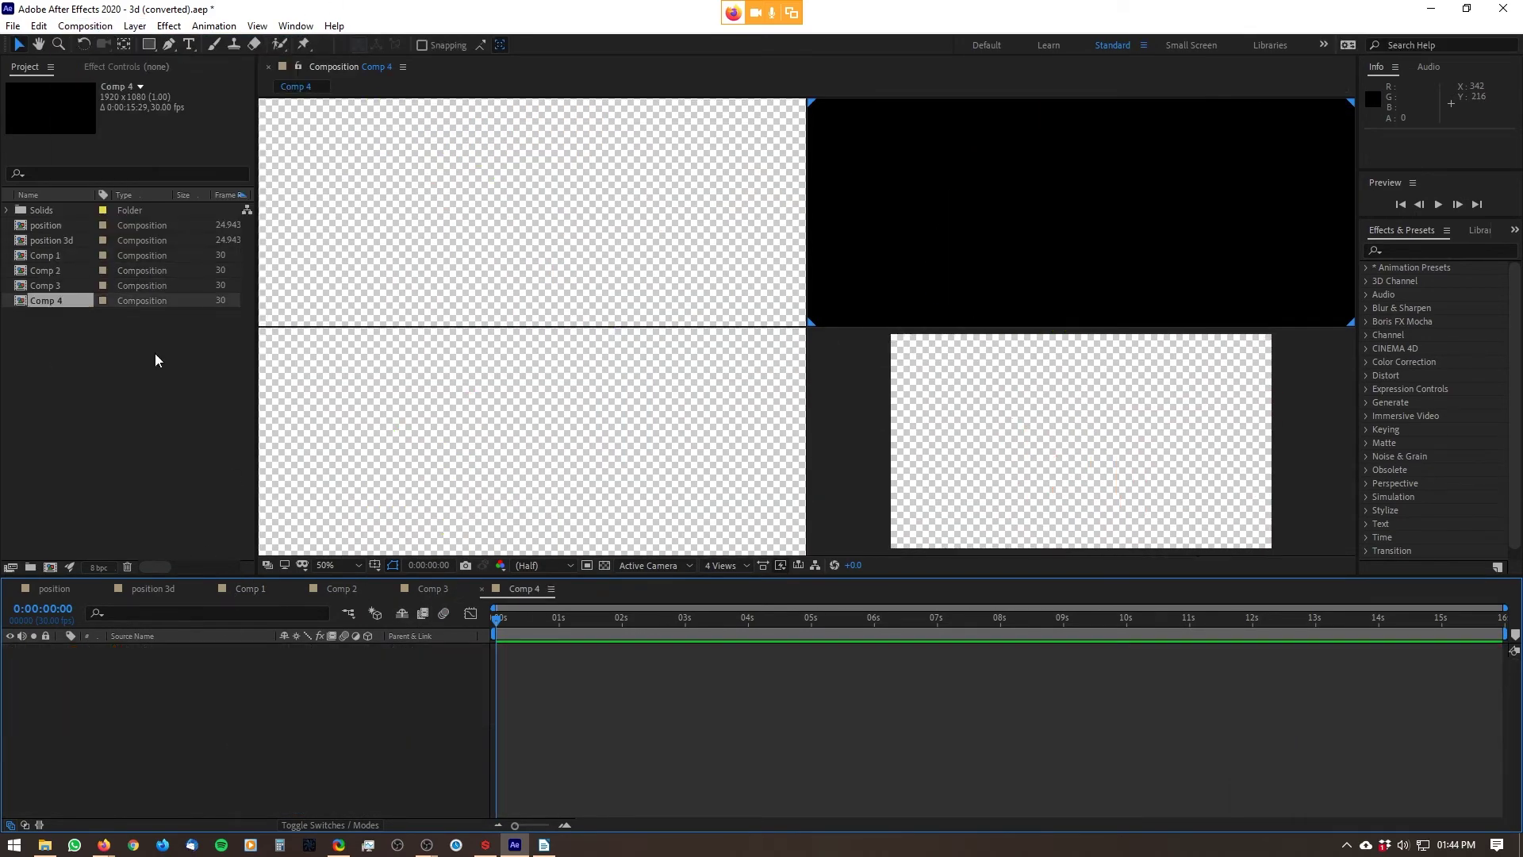
- Add a blue 300 x 300 px solid to Comp 4, expand its transform properties and make it a 3D layer
left_click(135, 26)
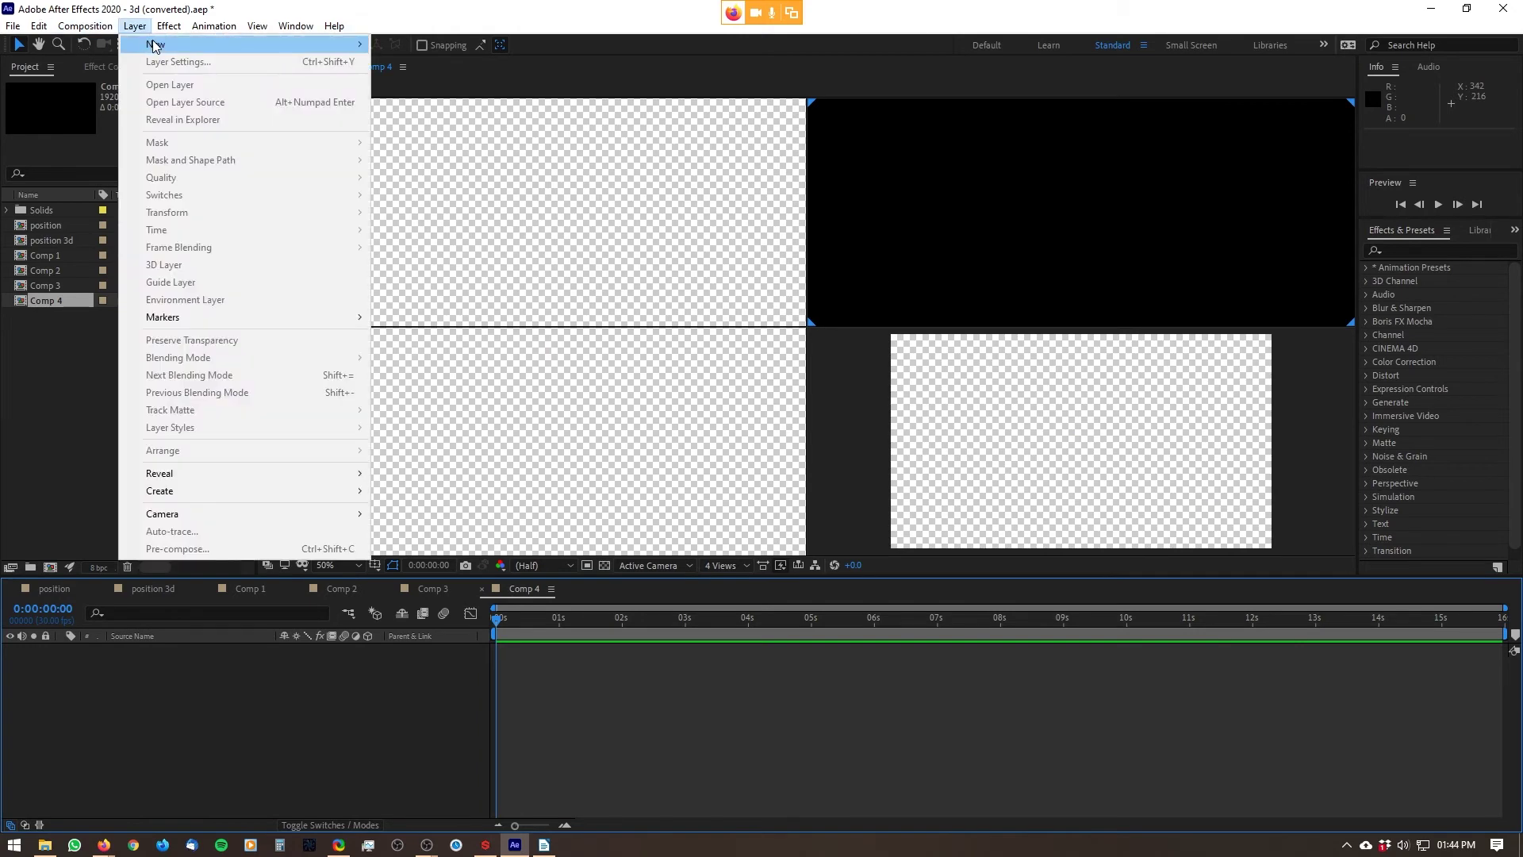
mouse_move(159, 44)
left_click(427, 69)
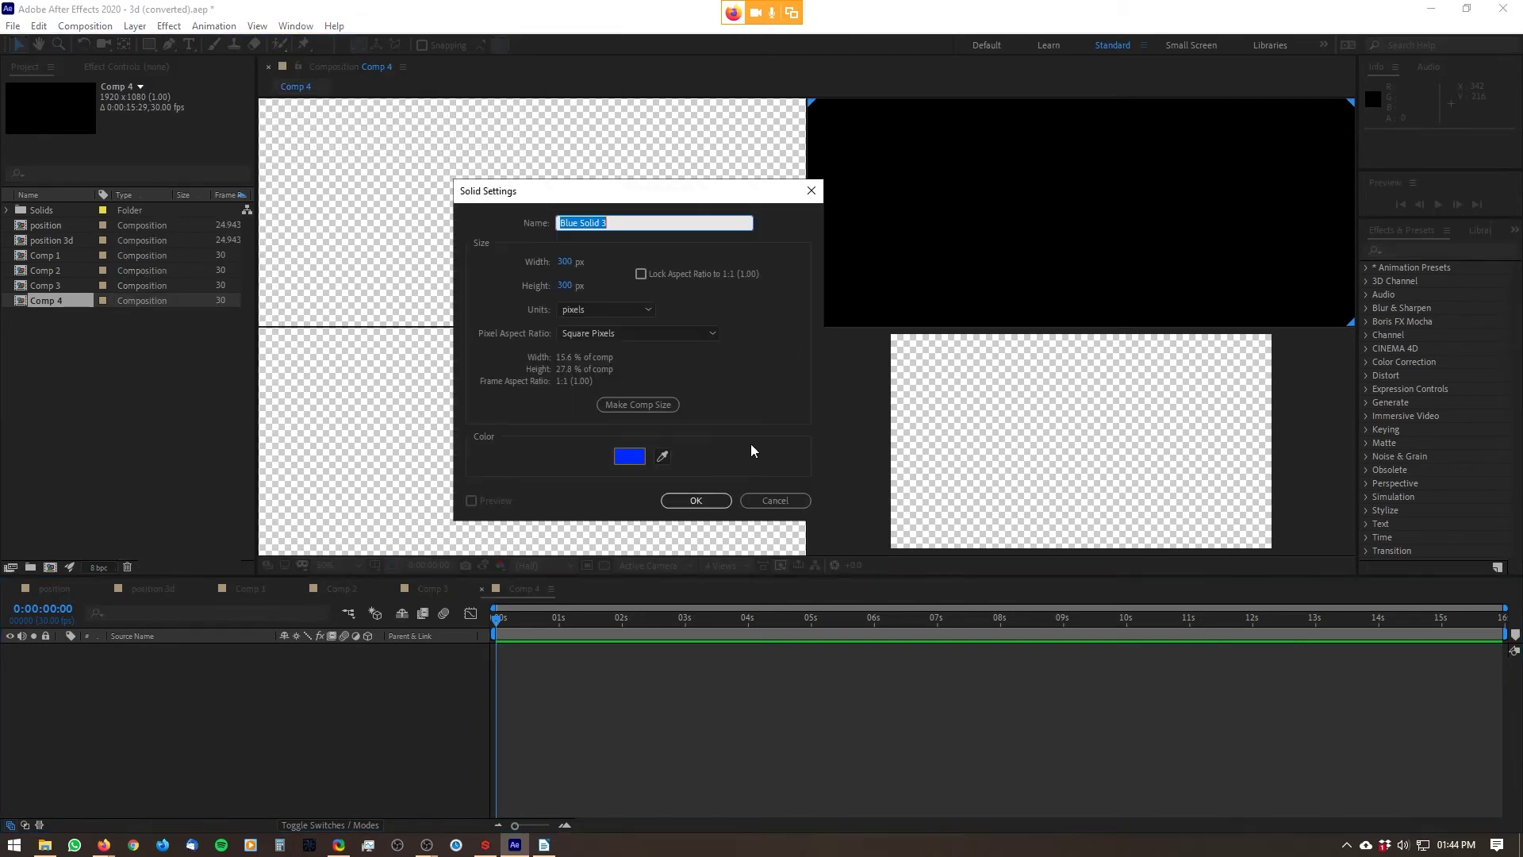
left_click(698, 500)
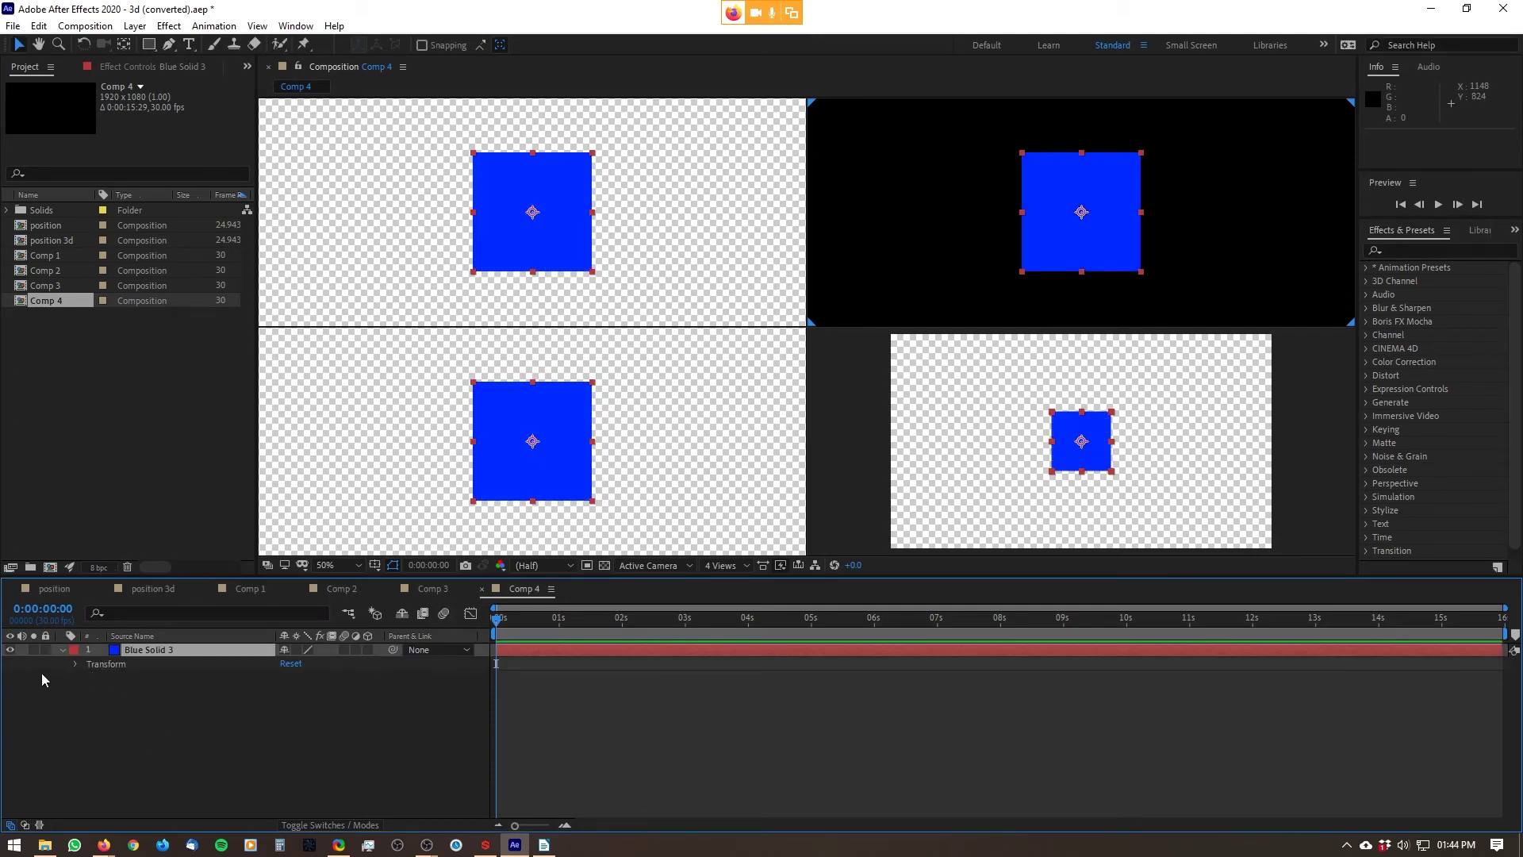
left_click(77, 664)
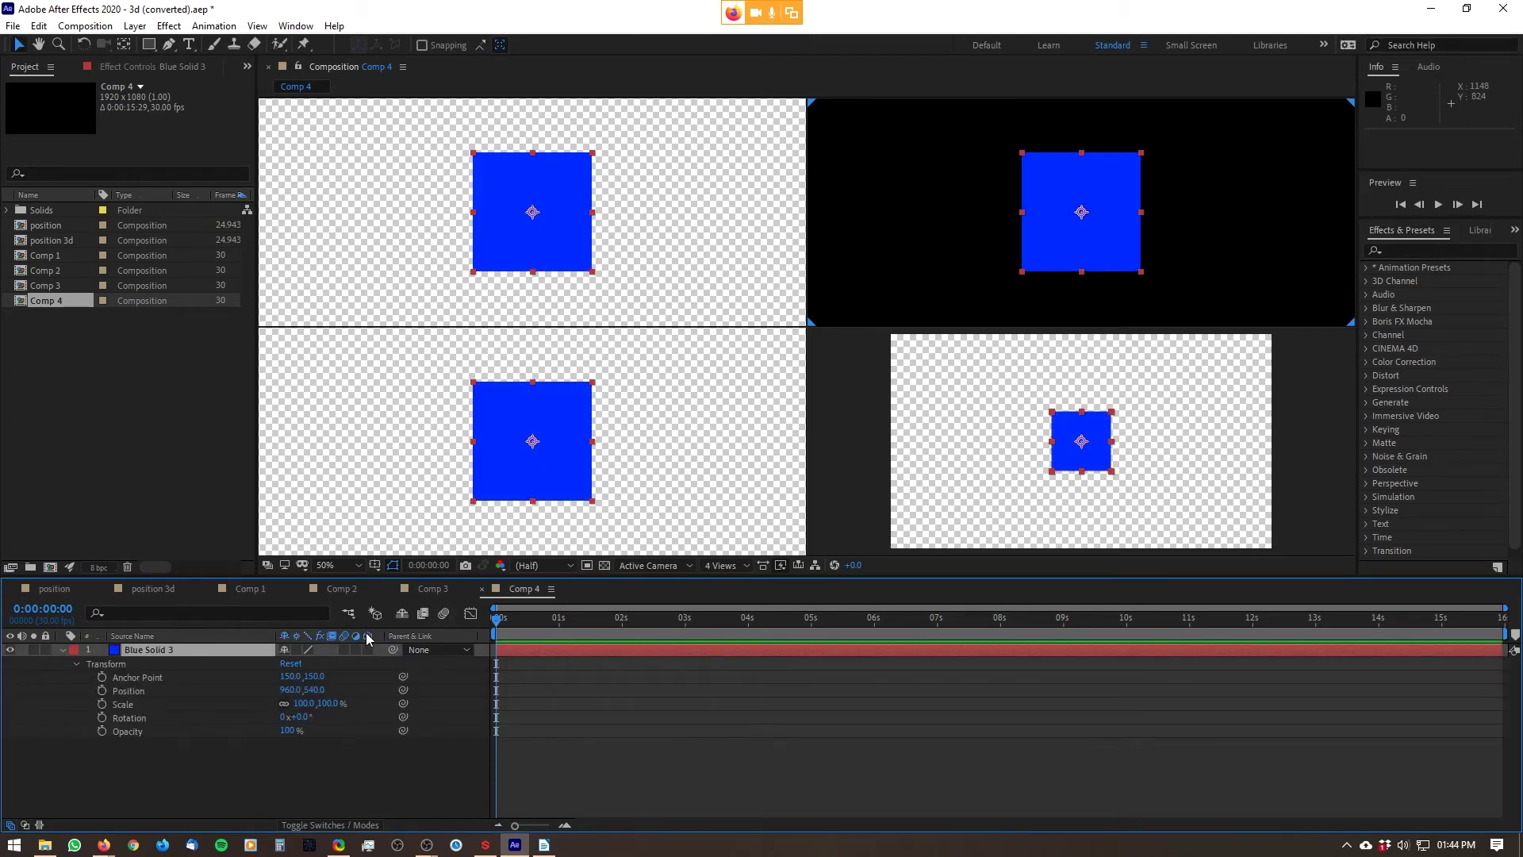
left_click(368, 650)
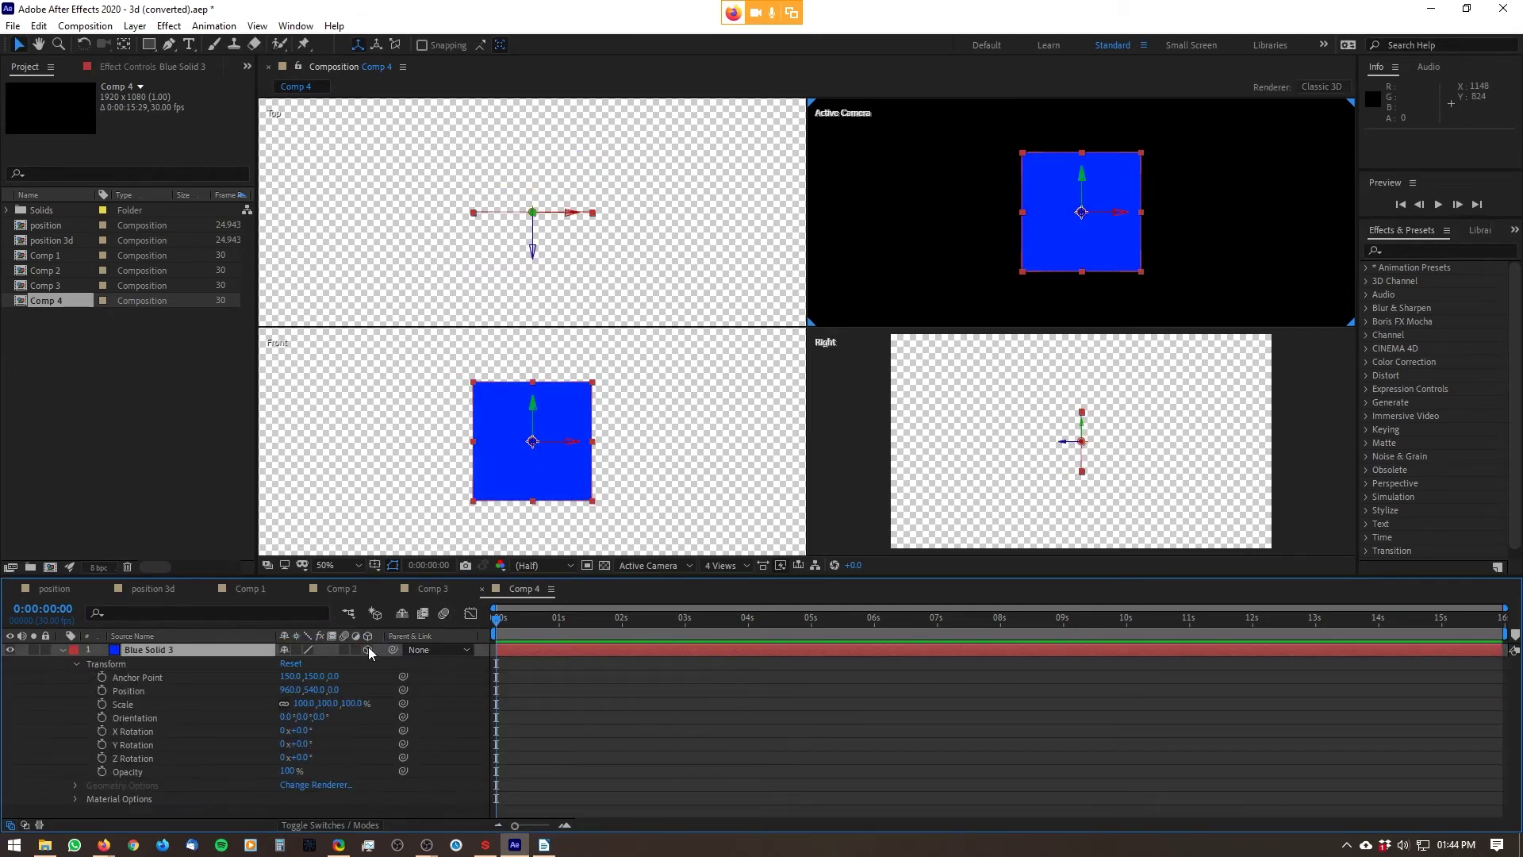
- Collapse the blue solid's transform properties and expand its Material Options to examine the shadow and light settings
left_click(130, 787)
left_click(158, 799)
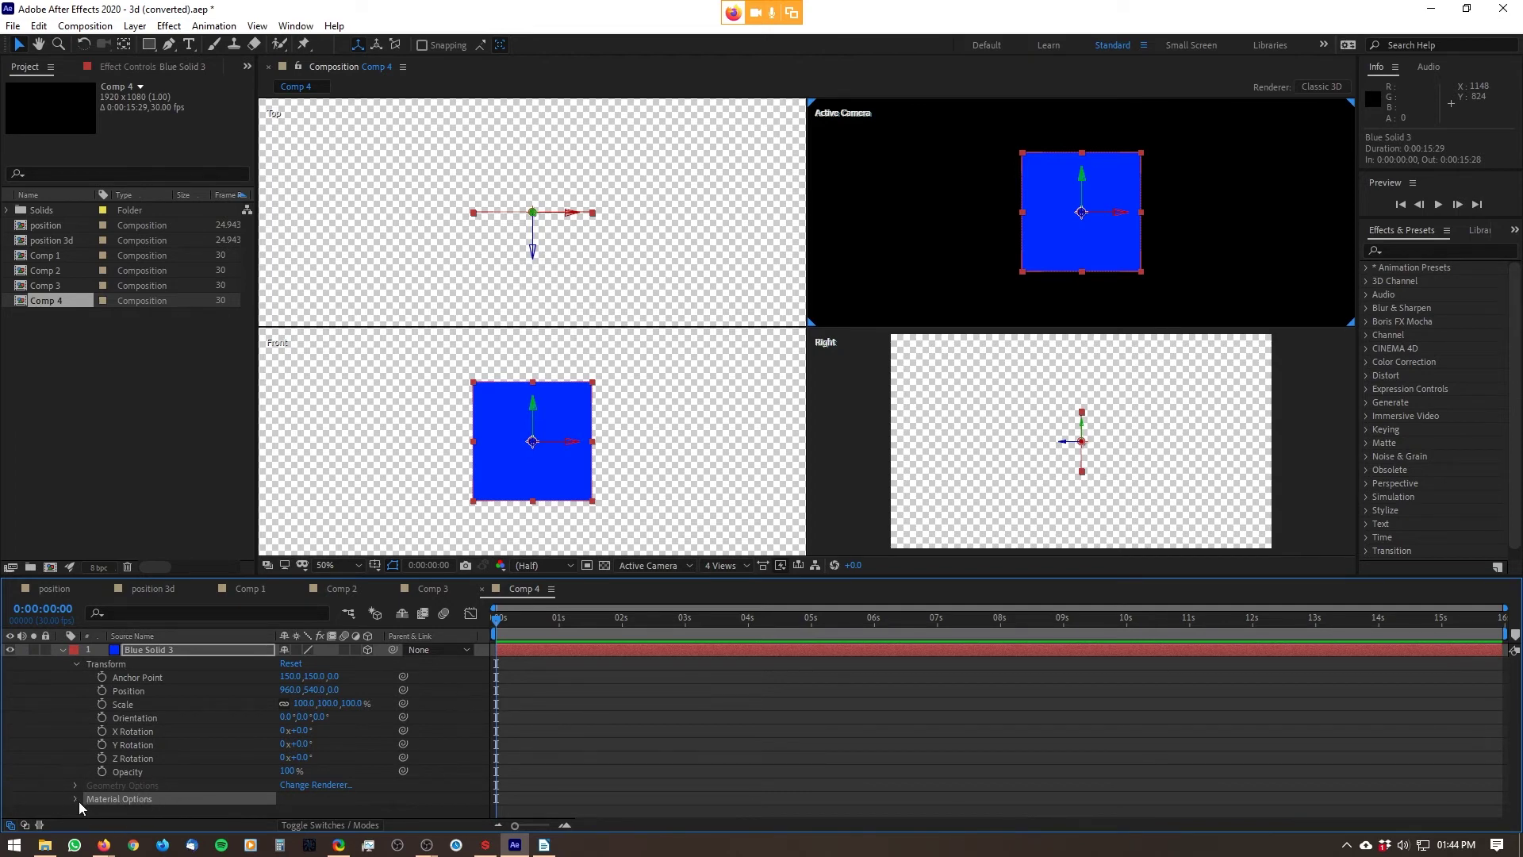
left_click(77, 664)
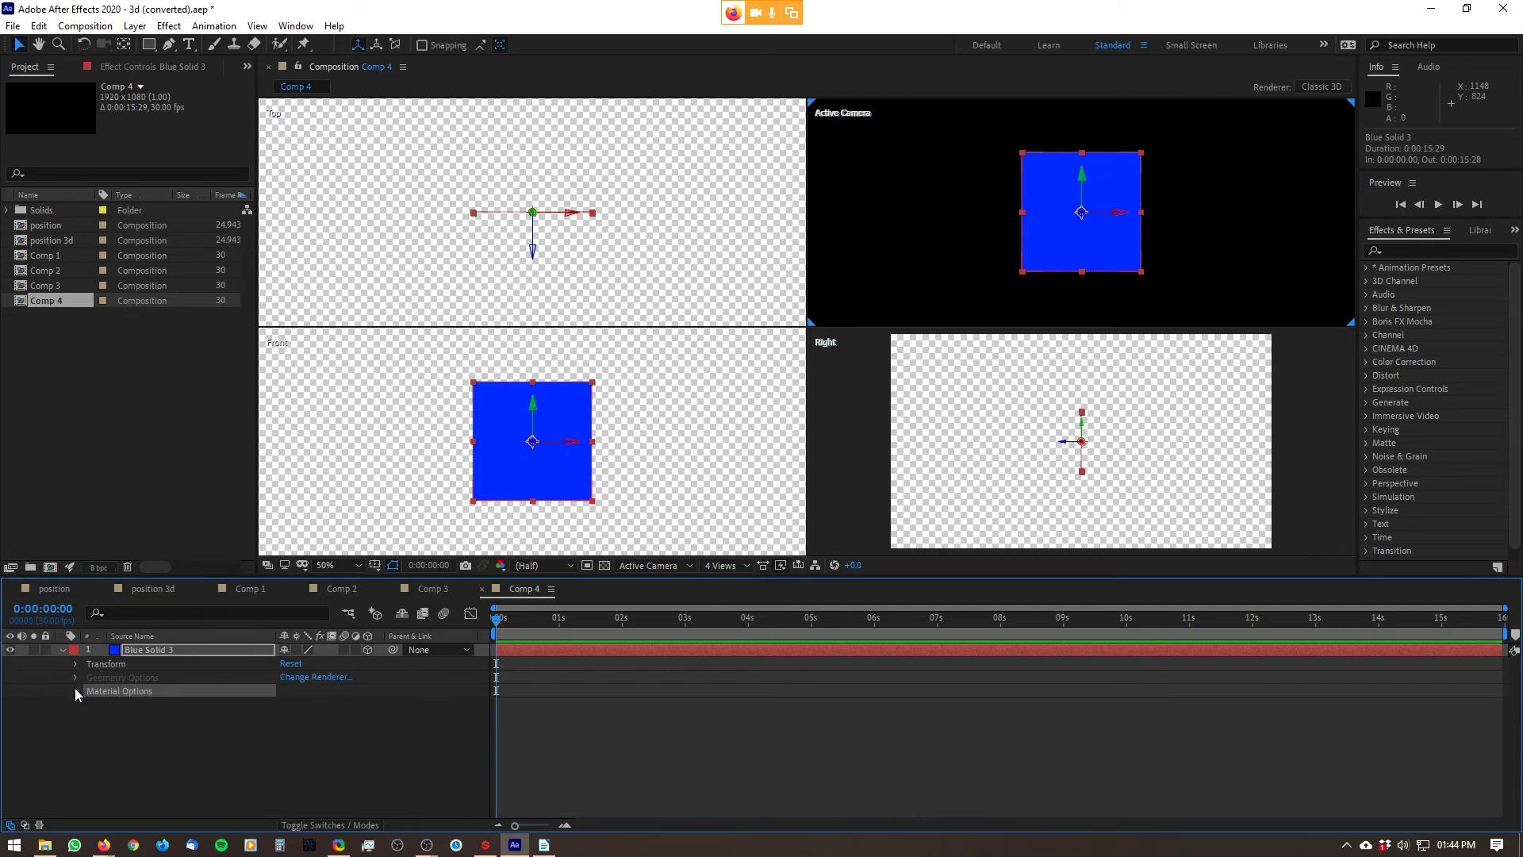
left_click(75, 689)
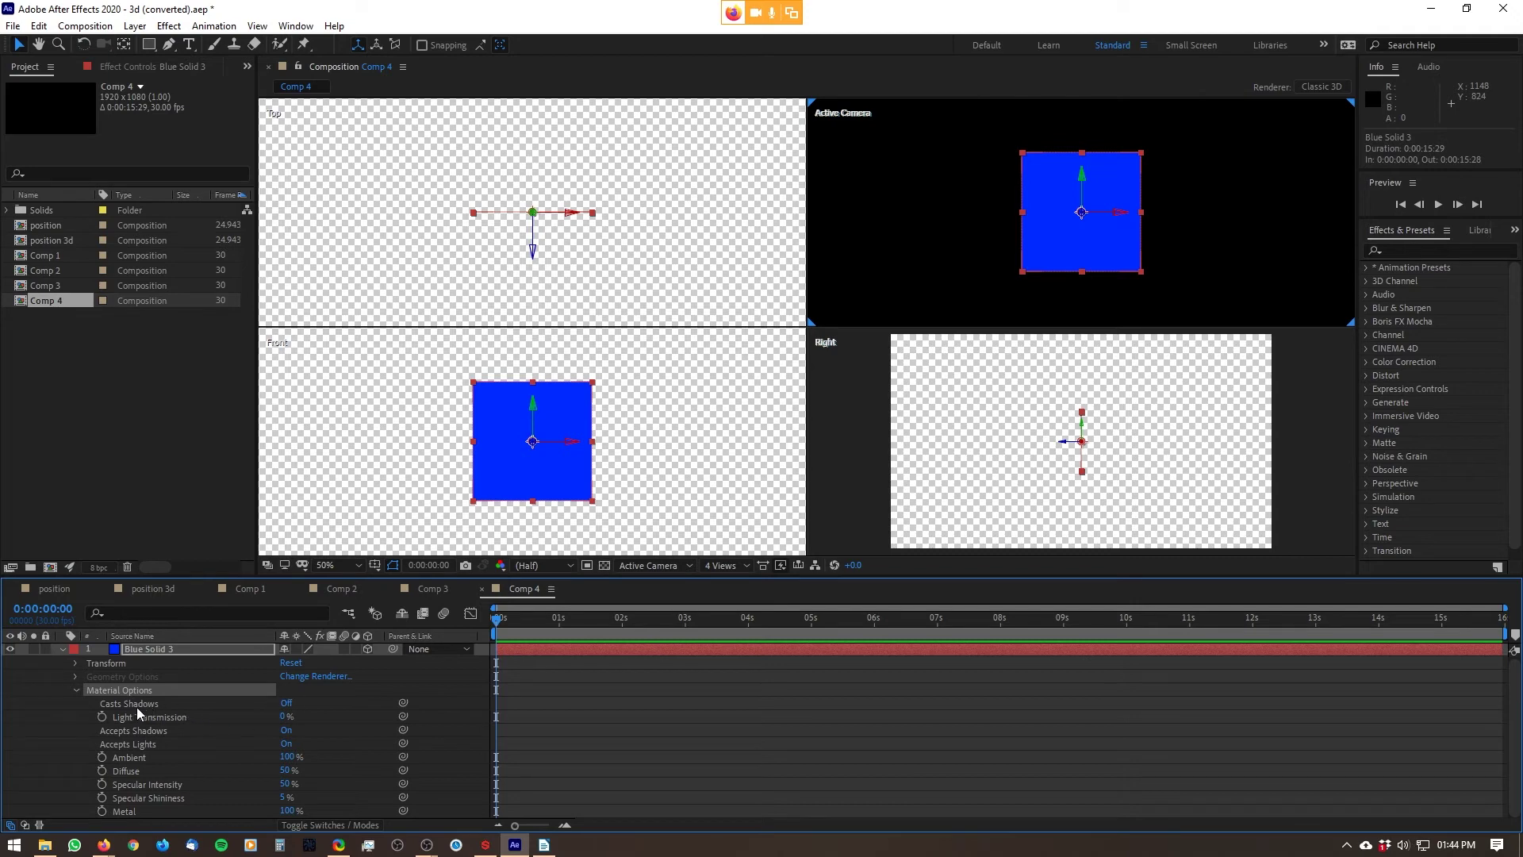
- Return to Comp 2, move the current time to 0:00:00:17 and deselect the null's keyframes
left_click(351, 594)
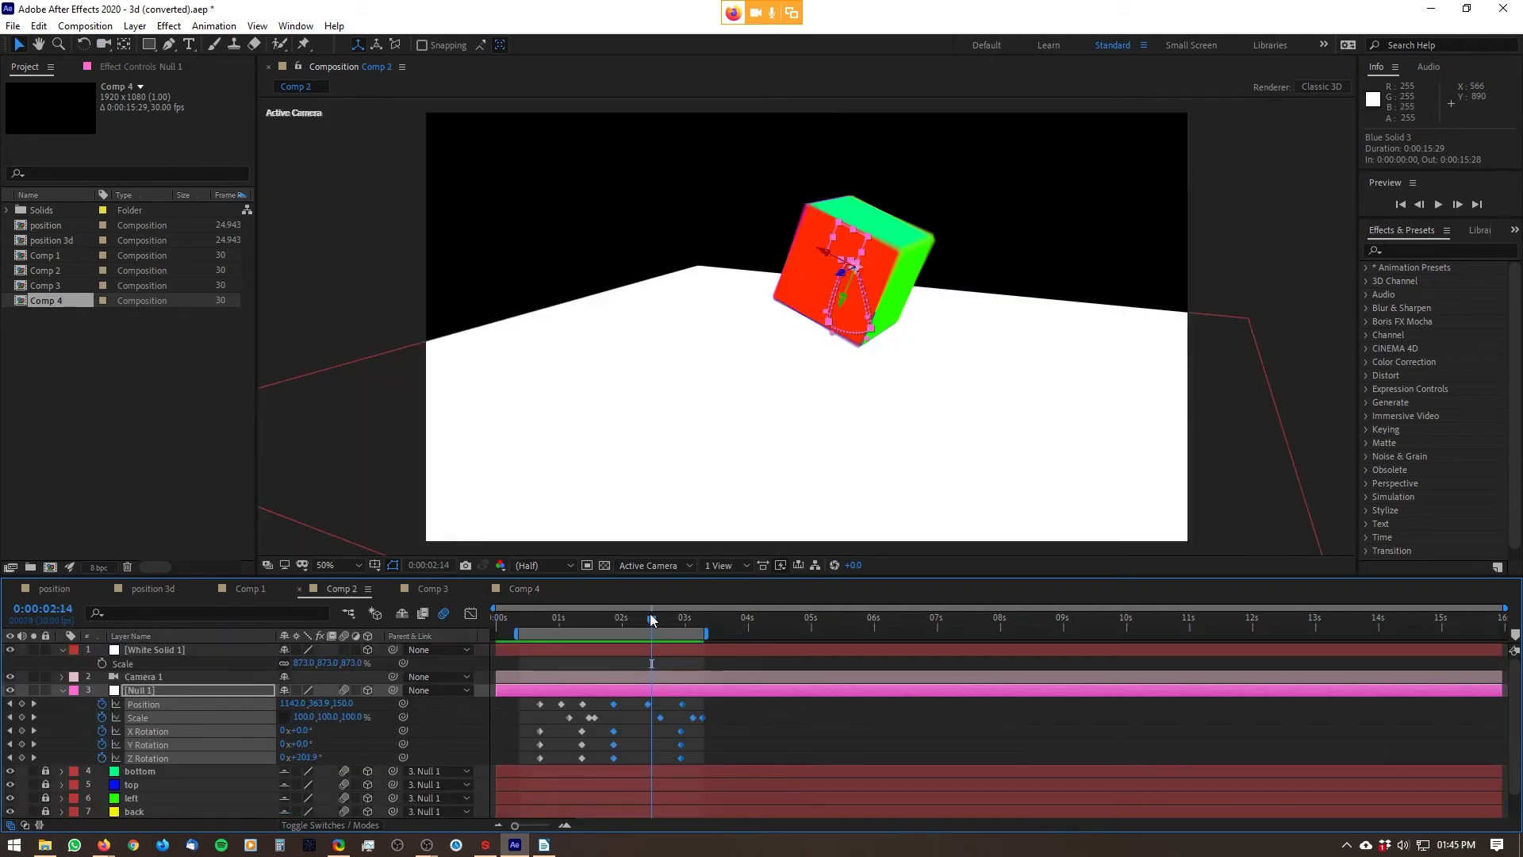
left_click_drag(653, 619, 533, 626)
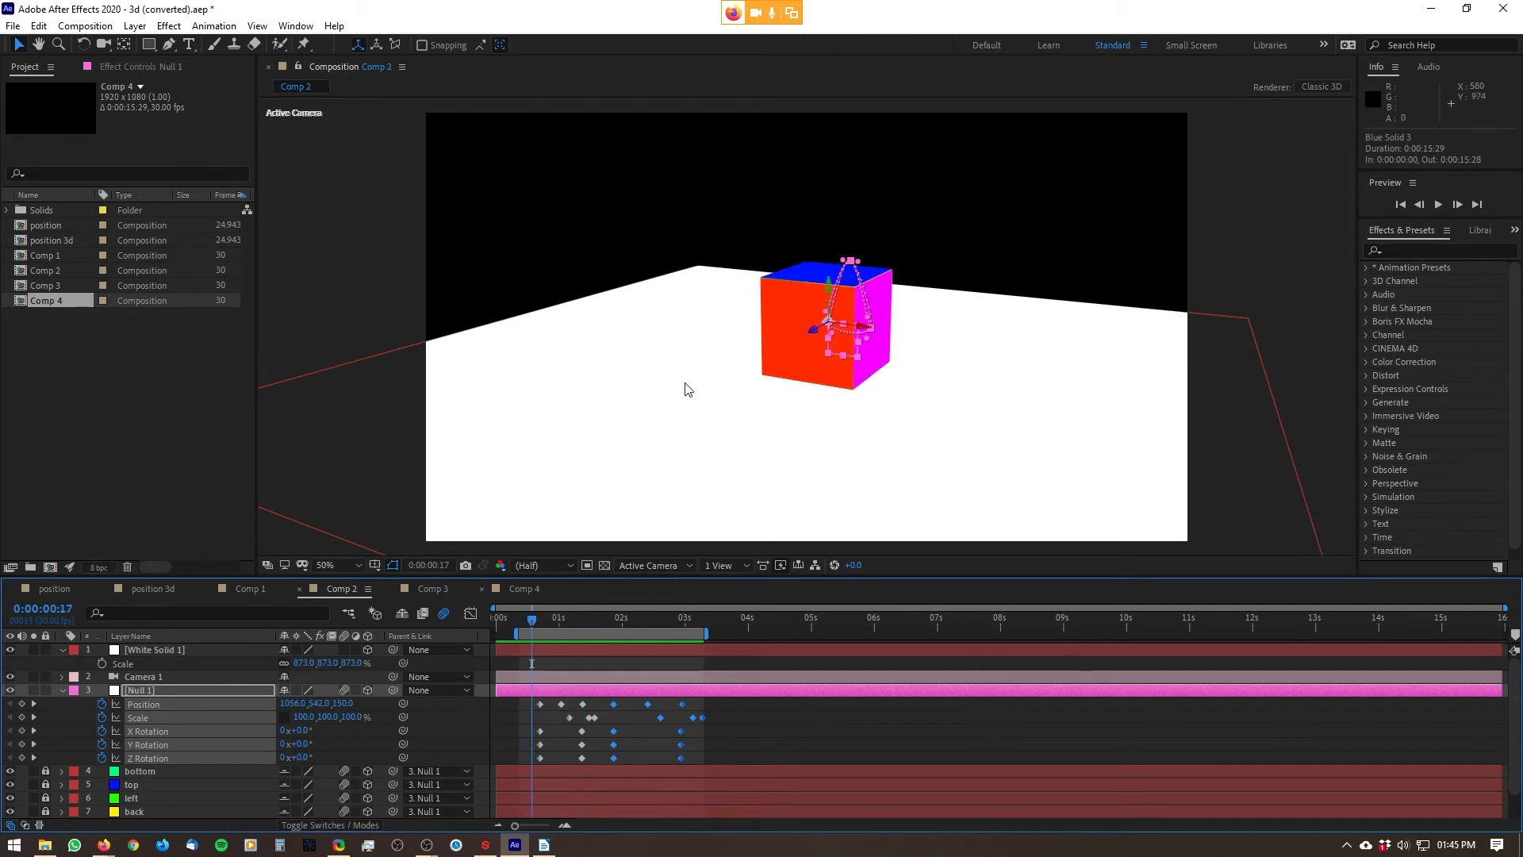
left_click(354, 265)
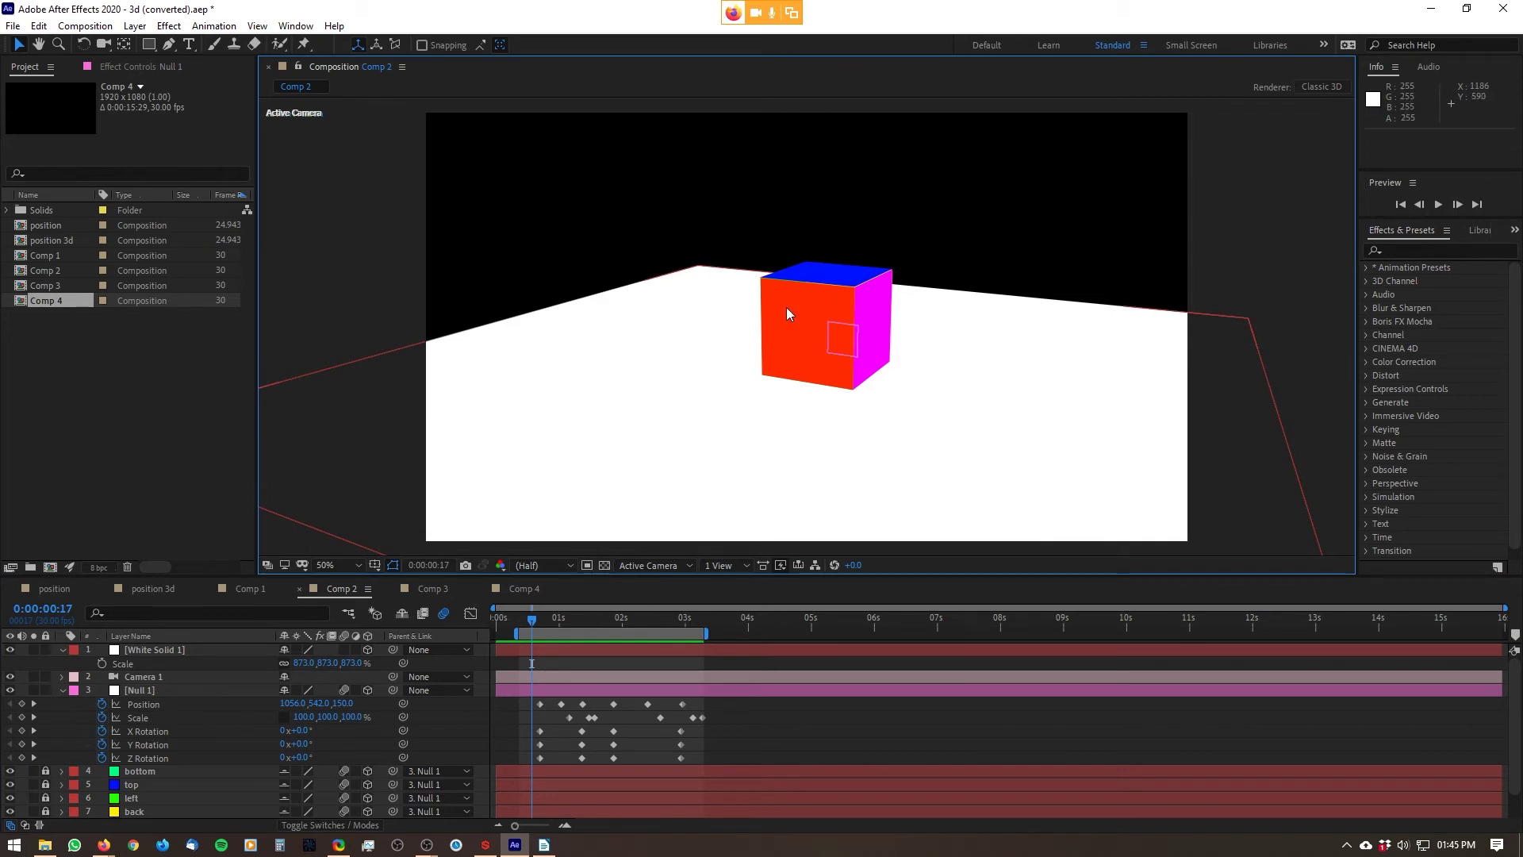
- Add an ambient light with an intensity of 21% to Comp 2
left_click(136, 26)
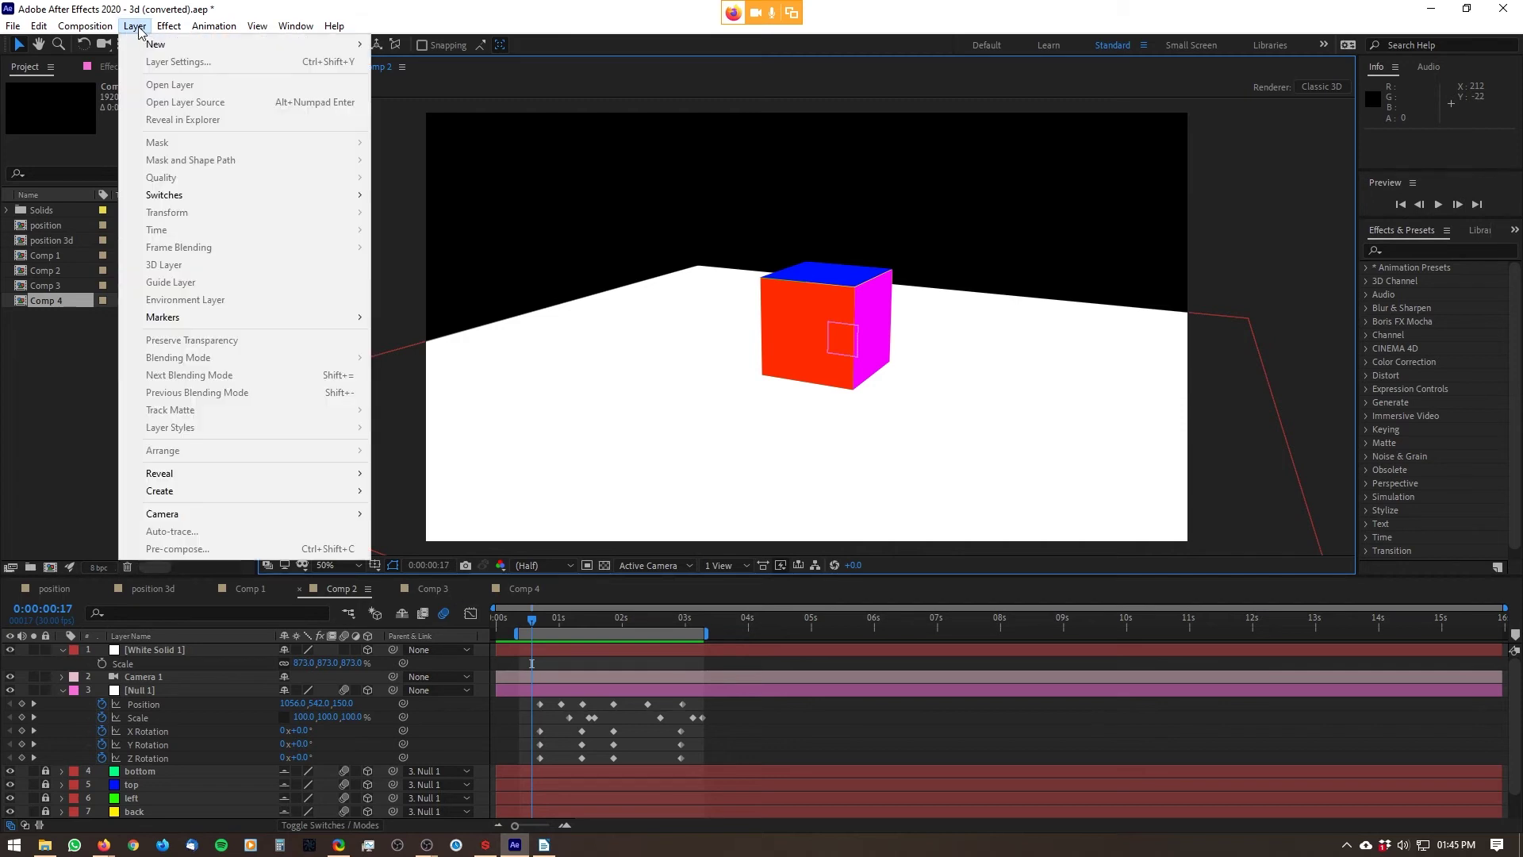
mouse_move(136, 48)
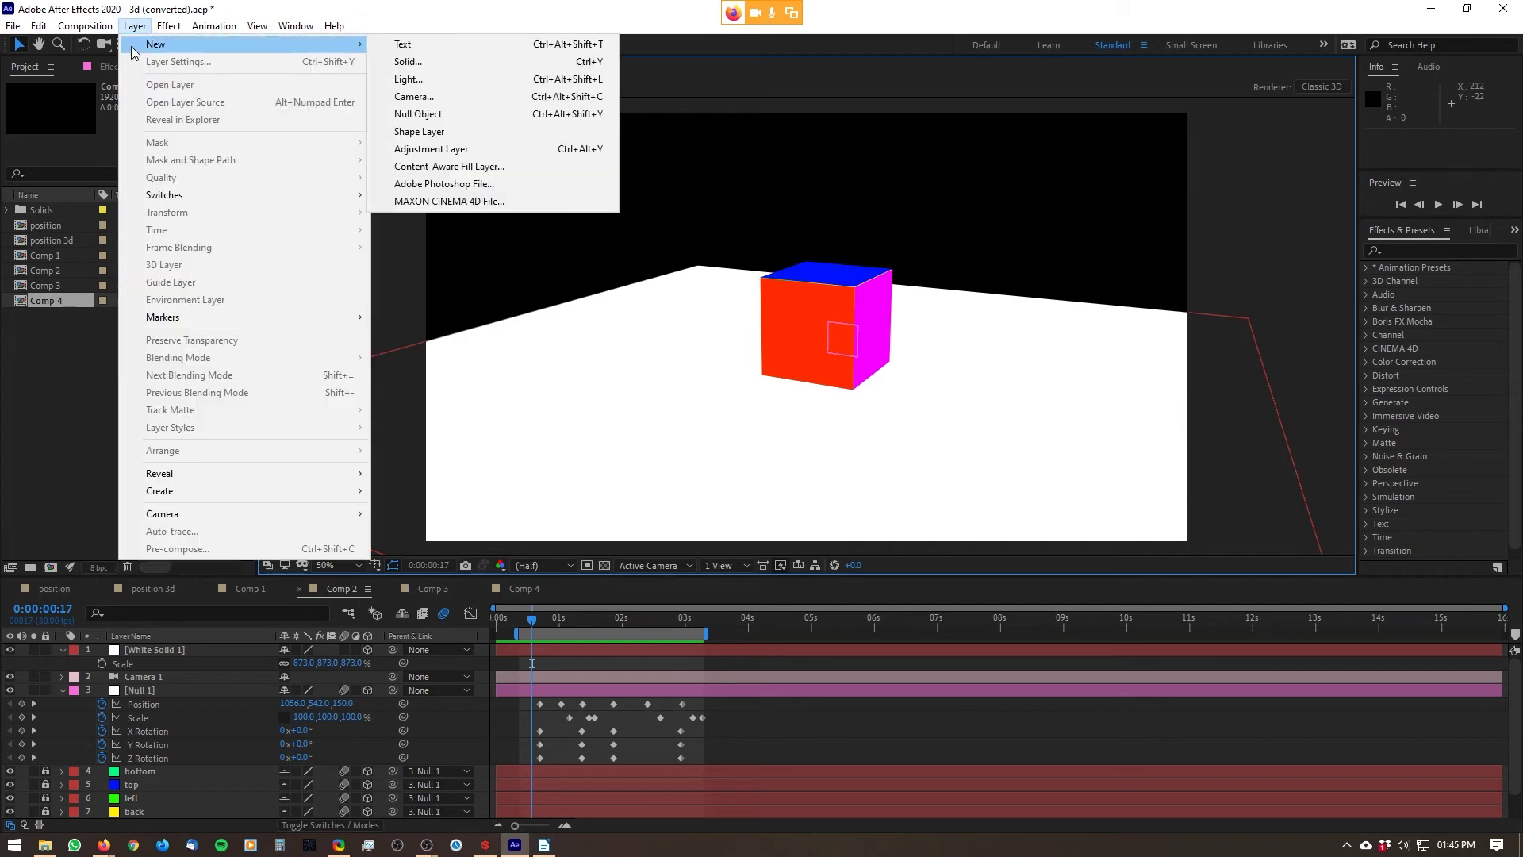
left_click(520, 78)
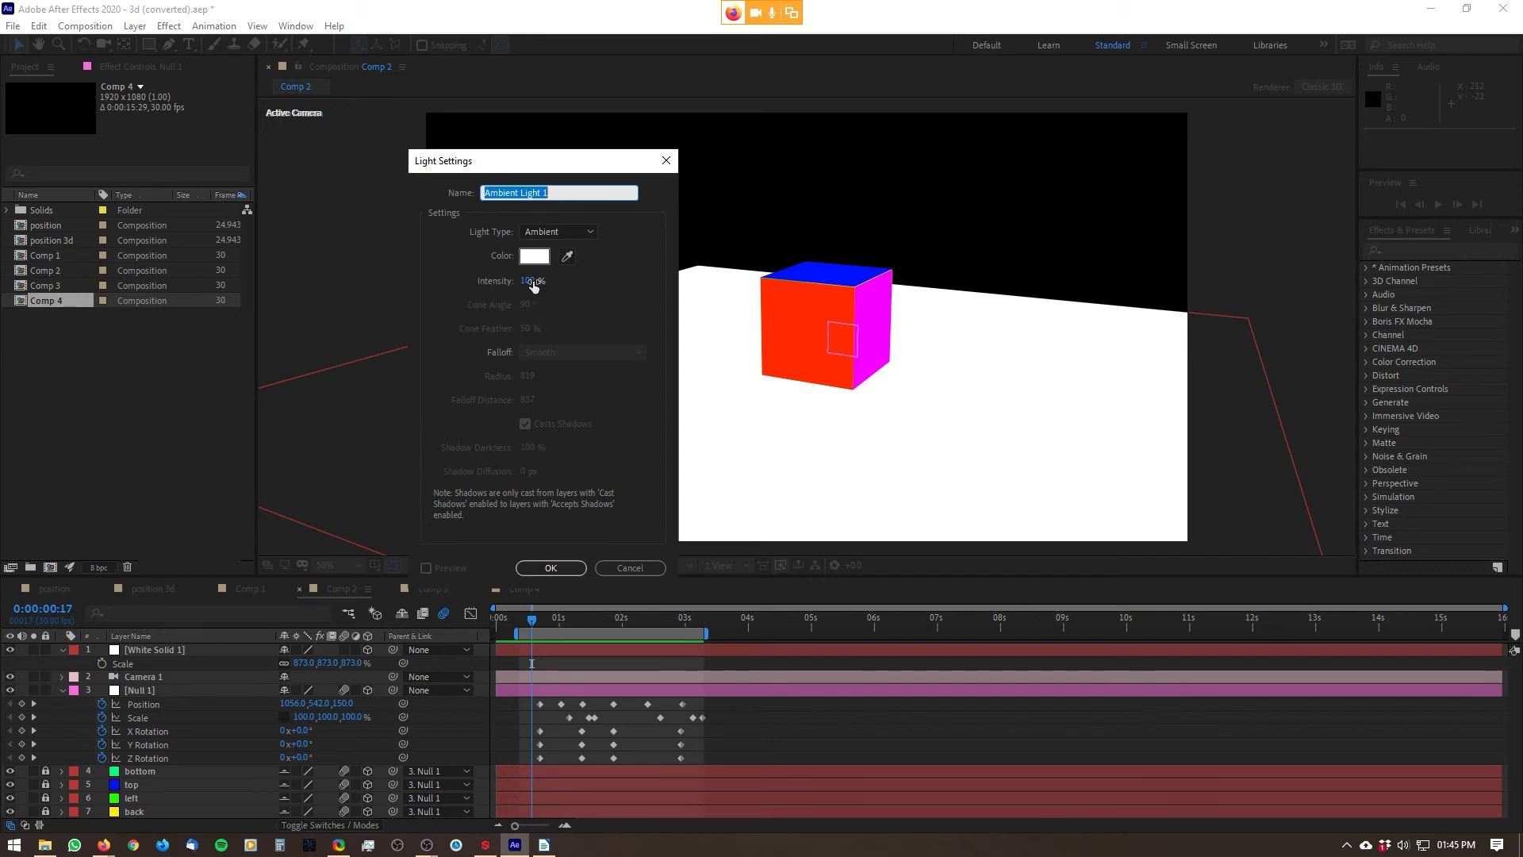
left_click_drag(527, 282, 503, 283)
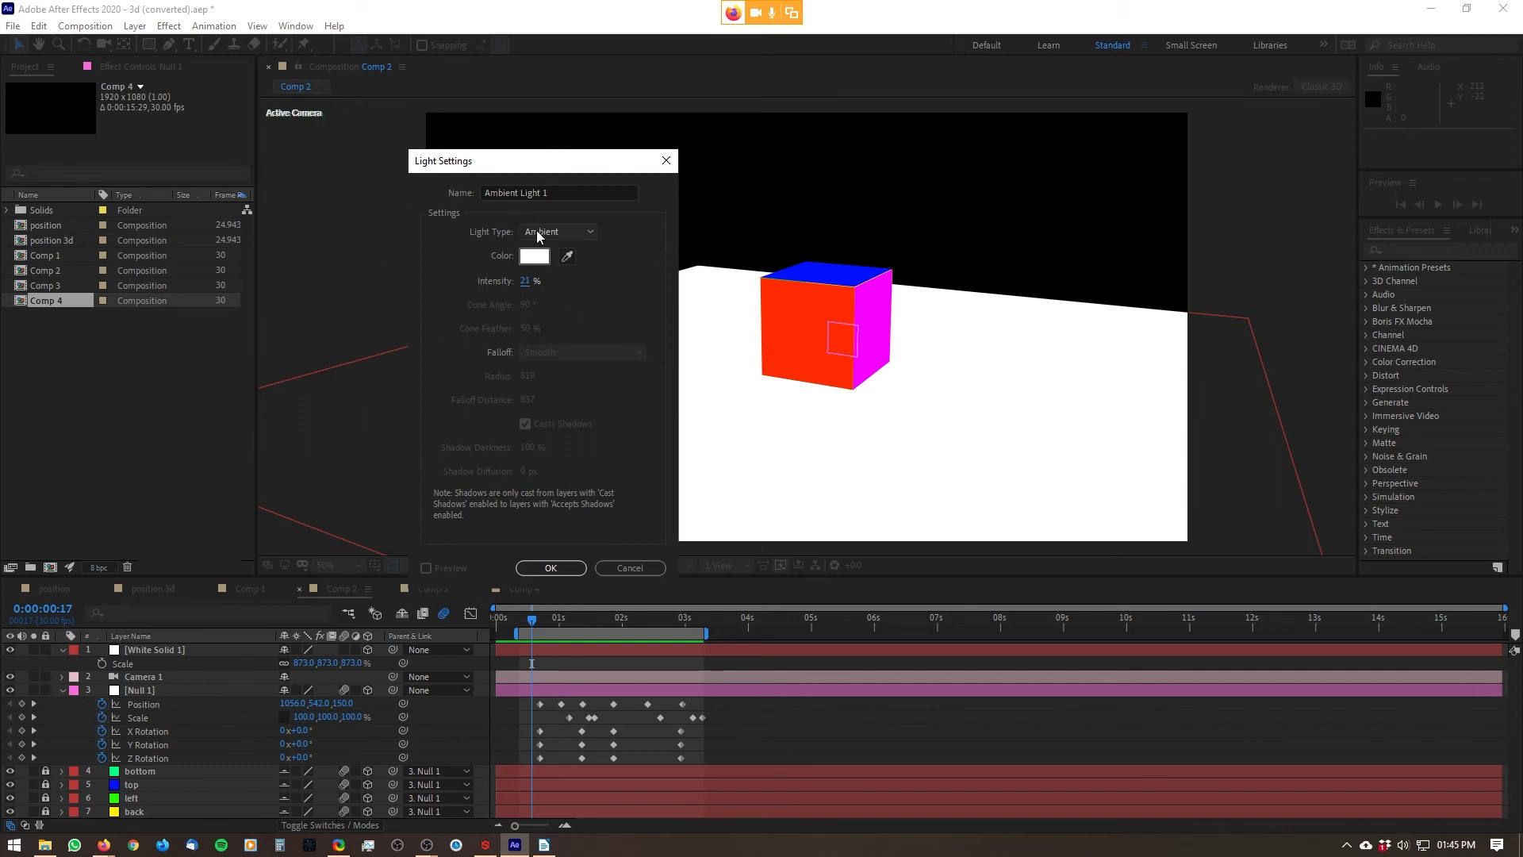
left_click(560, 573)
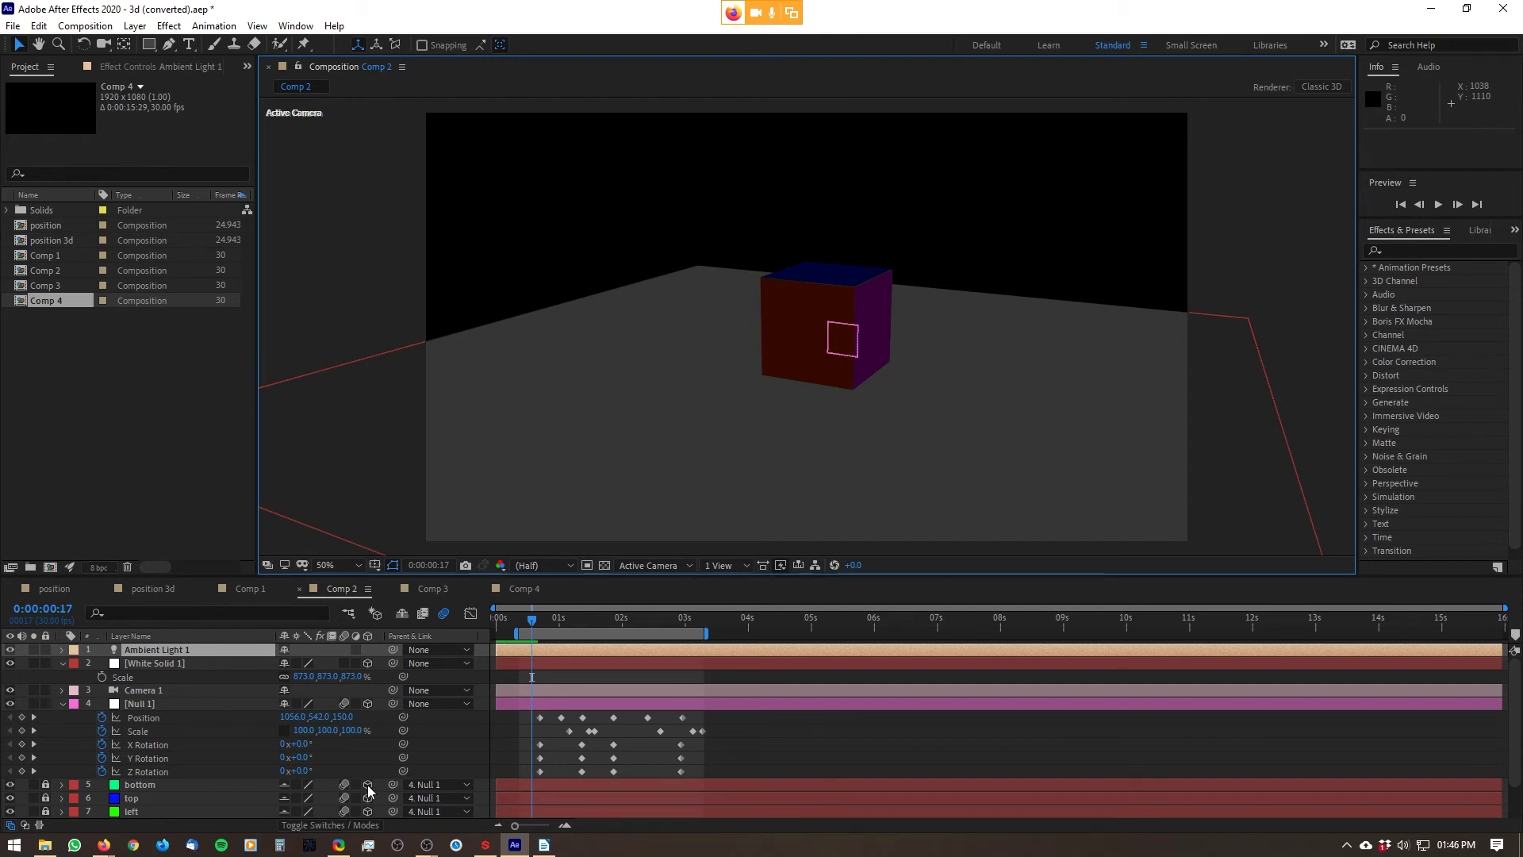
- Turn off the 3D layer switch of the white floor solid to compare, and undo that change
left_click(368, 664)
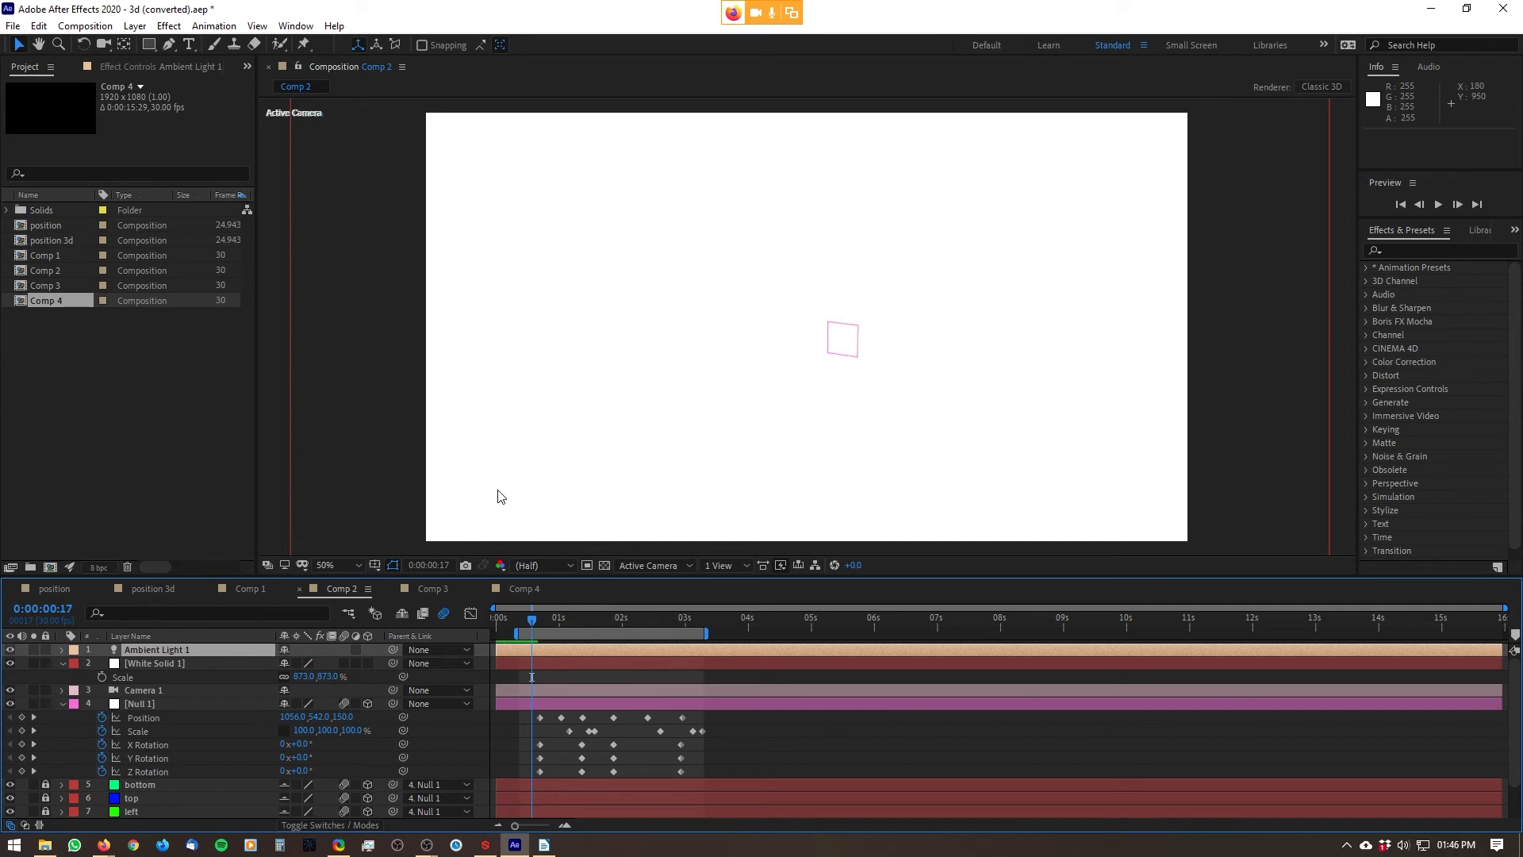
key("ctrl+z")
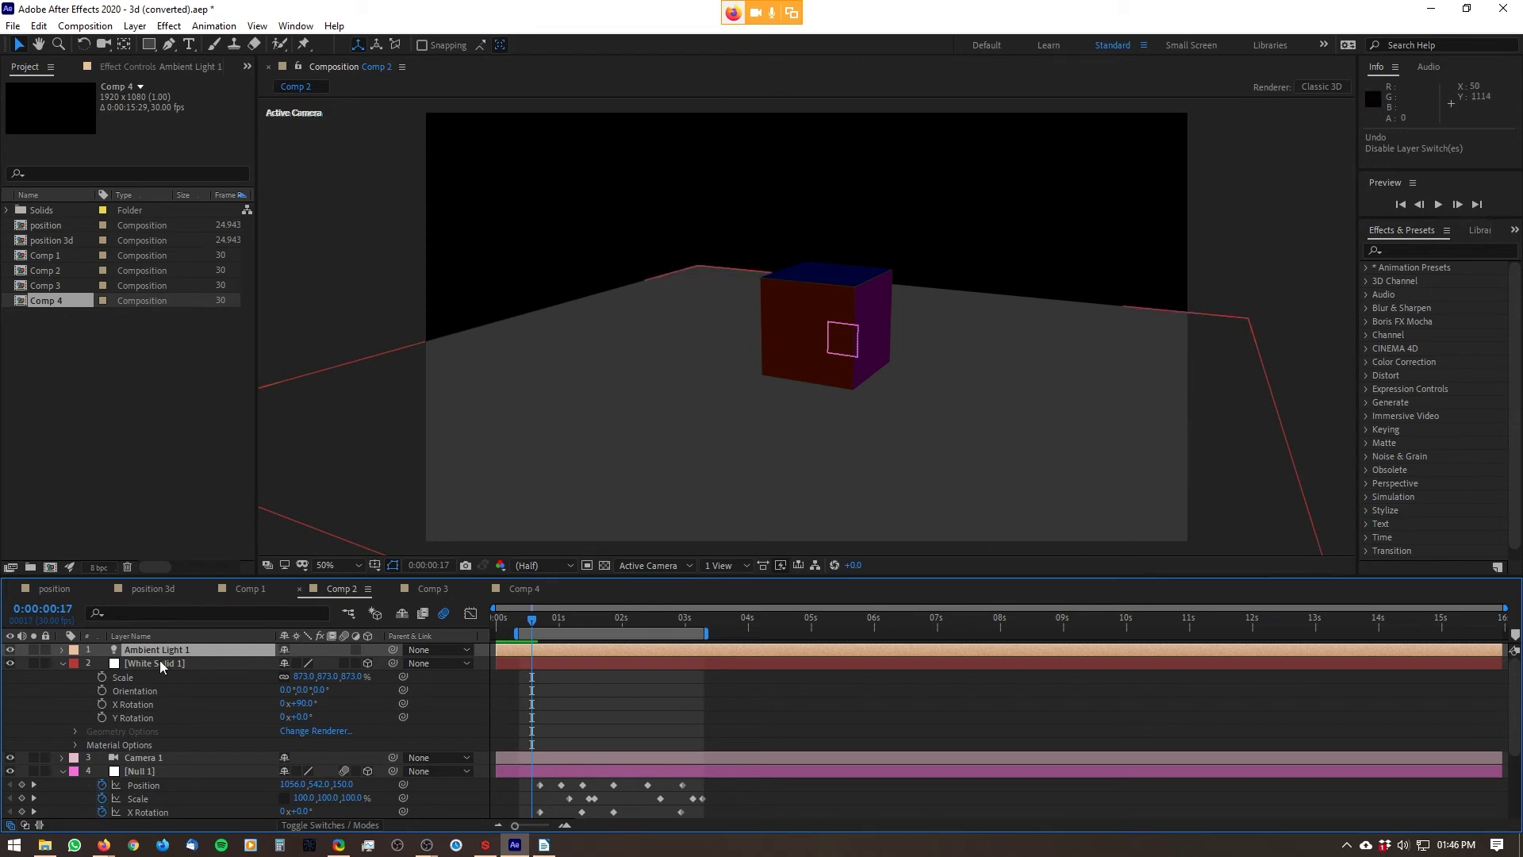
- Try Ambient Light 1 at 100% intensity, set it to 19%, and toggle its visibility at each level to compare the lighting
left_click(62, 650)
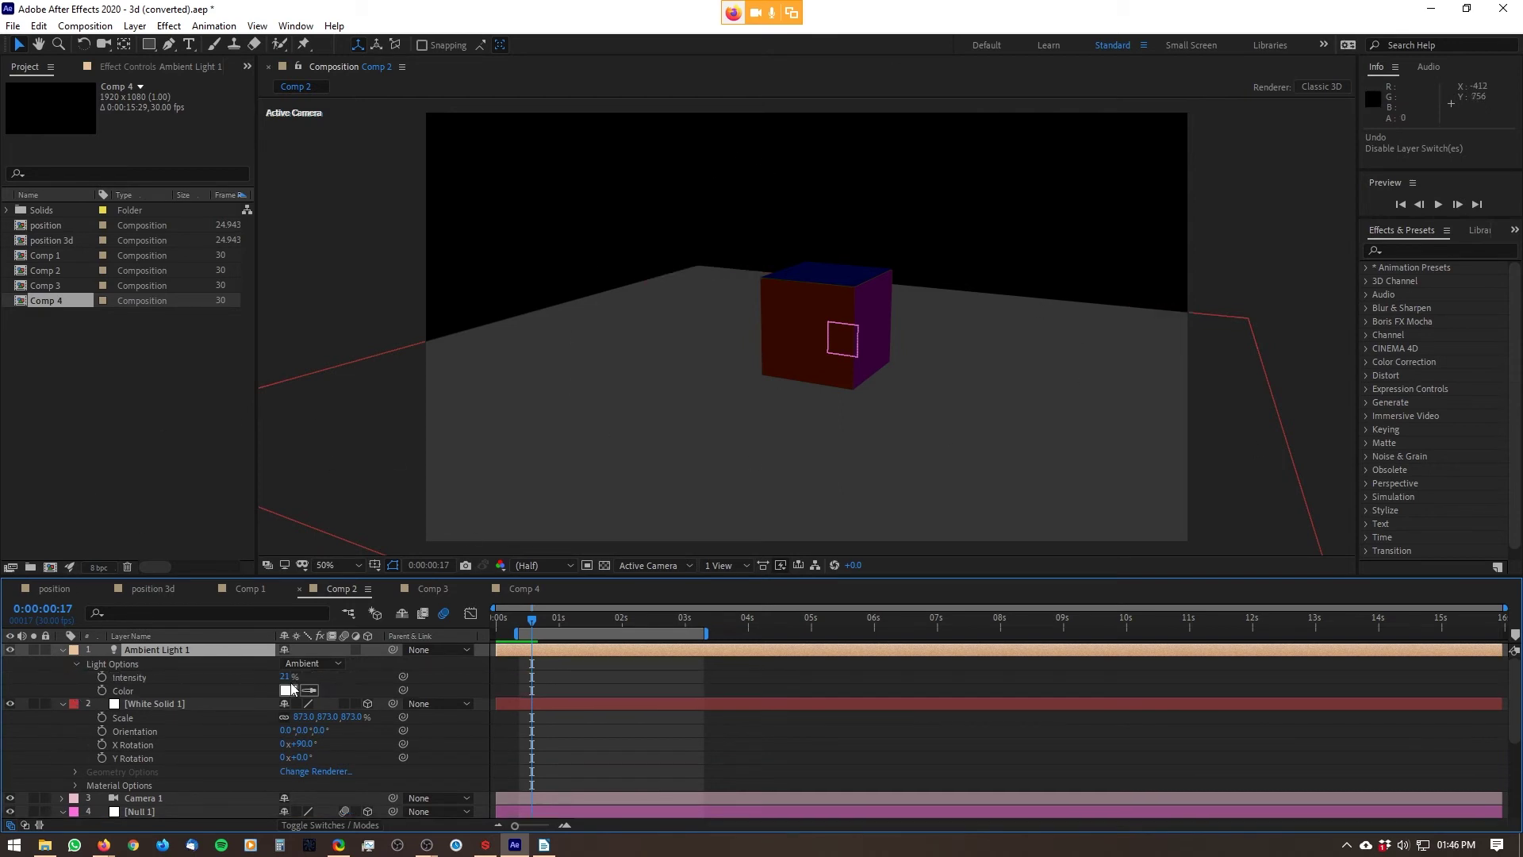
left_click_drag(286, 677, 364, 686)
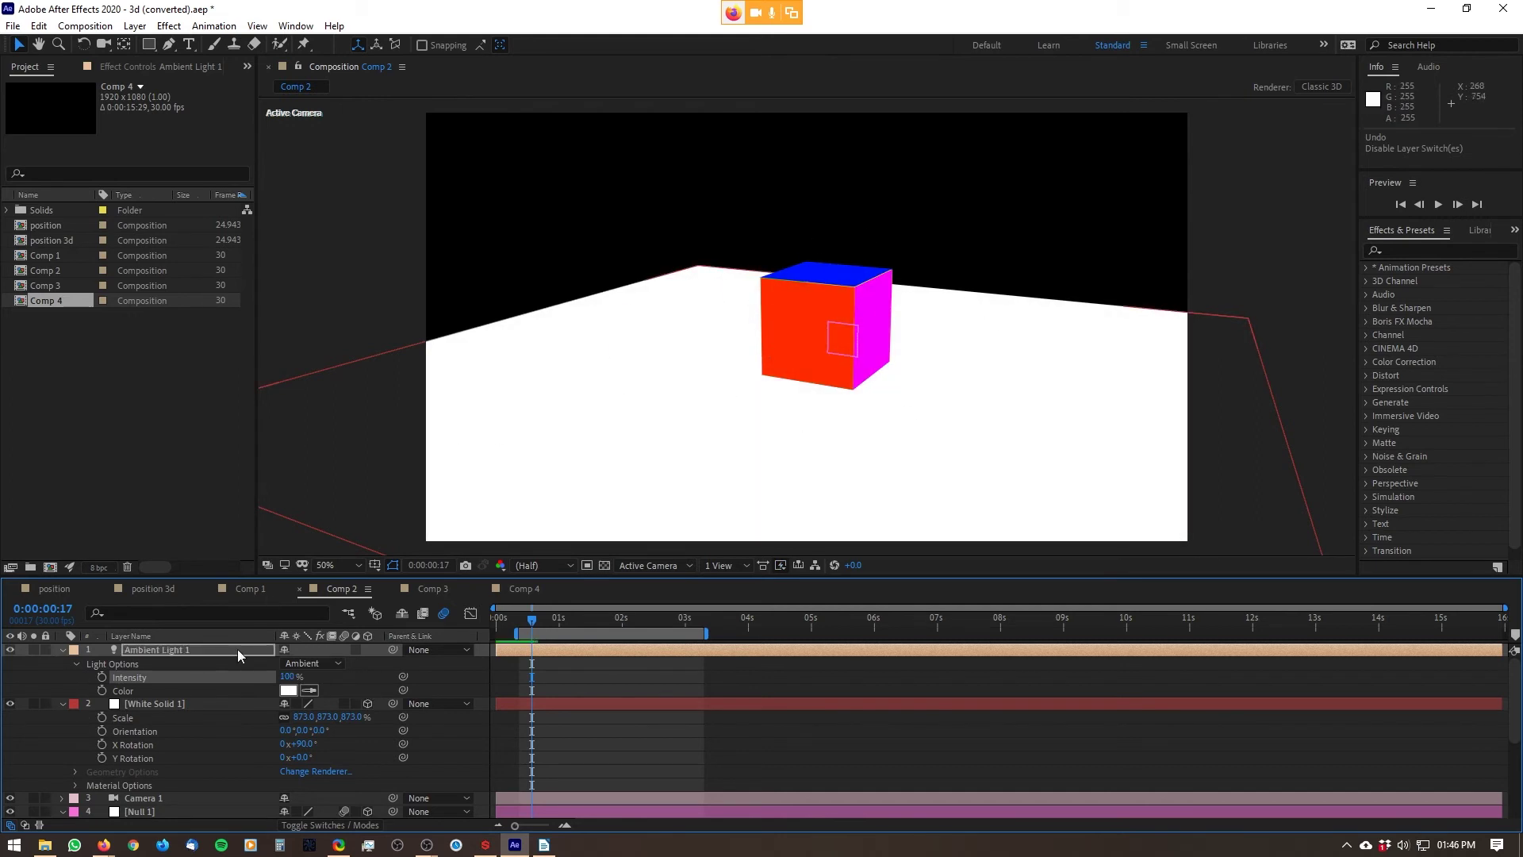
left_click(11, 651)
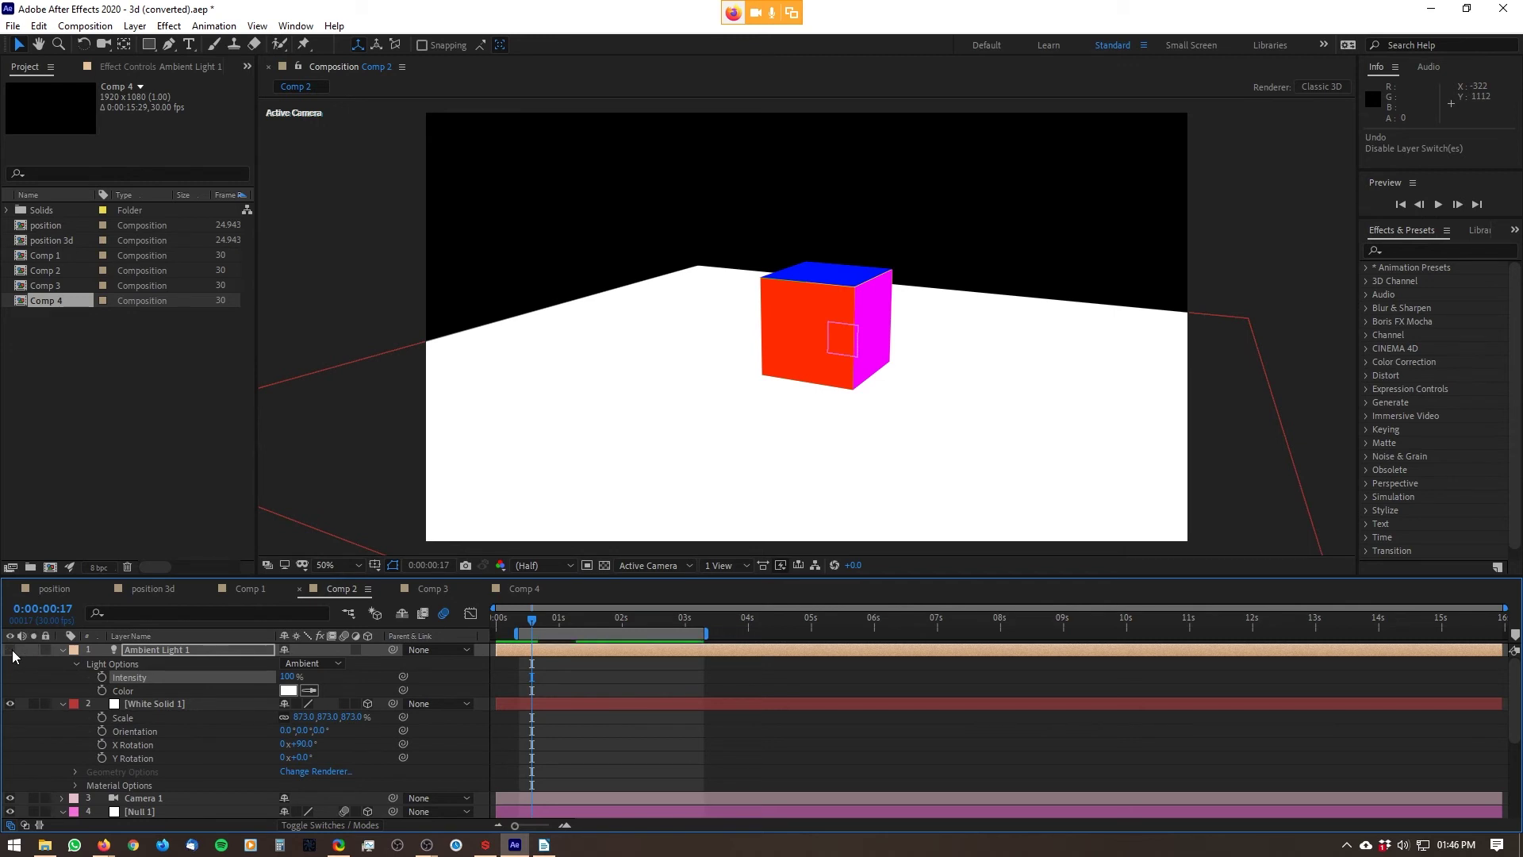
left_click(11, 651)
left_click_drag(288, 676, 225, 680)
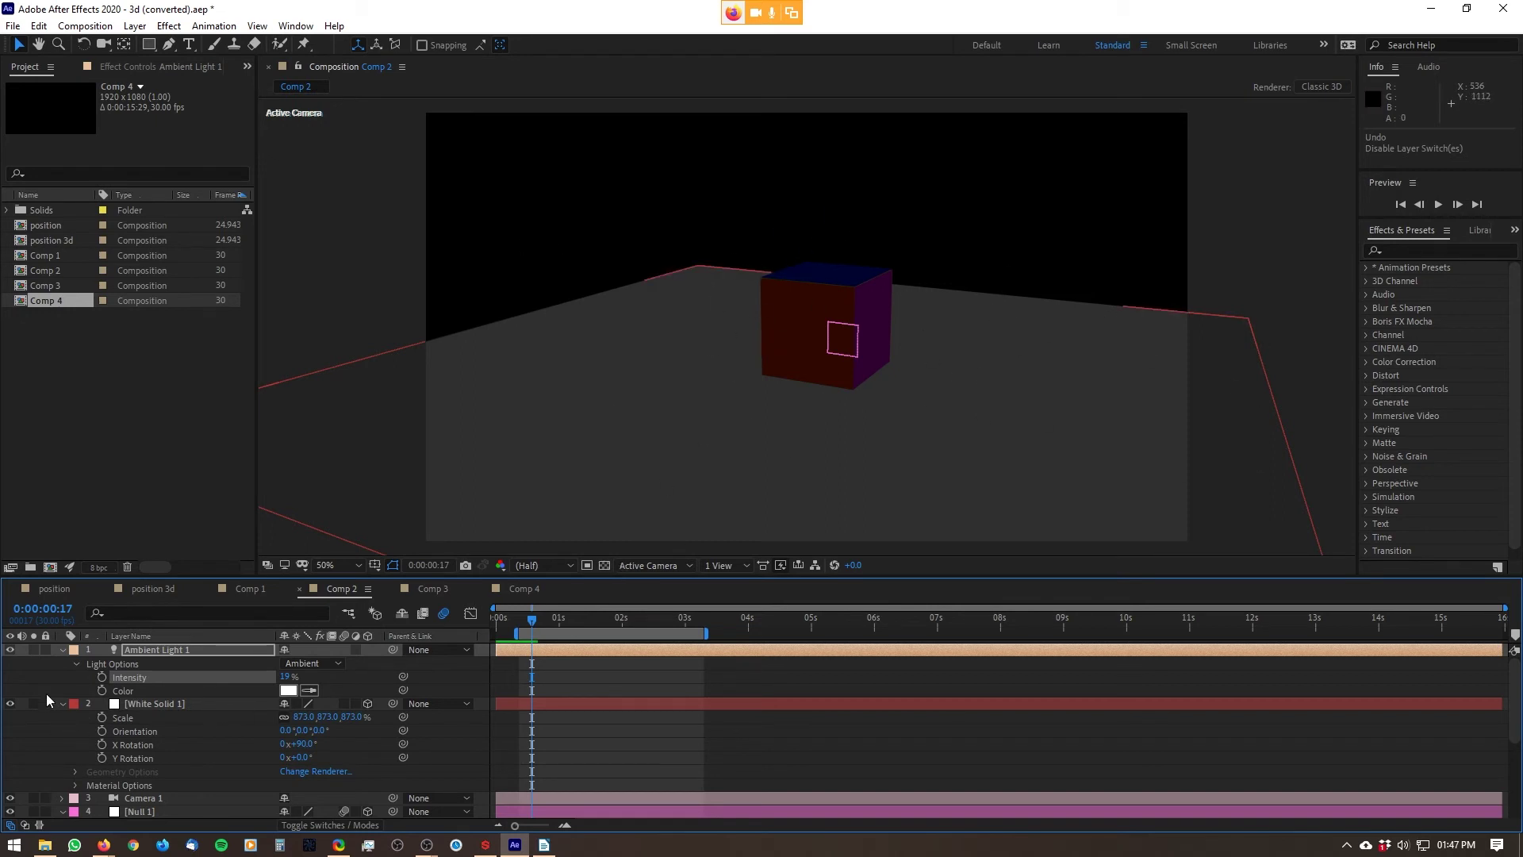
left_click(10, 649)
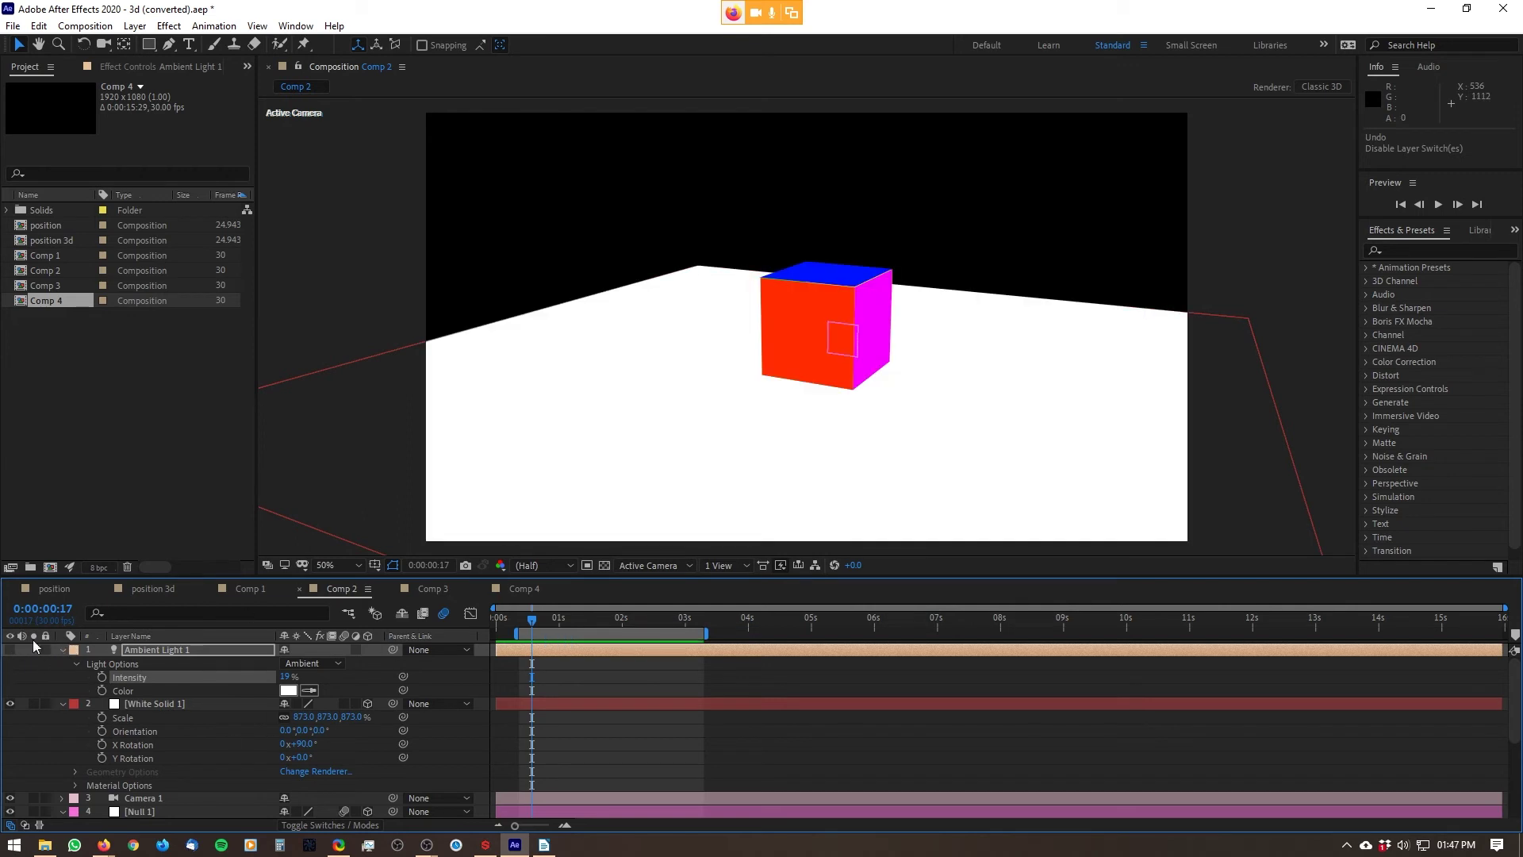
left_click(9, 650)
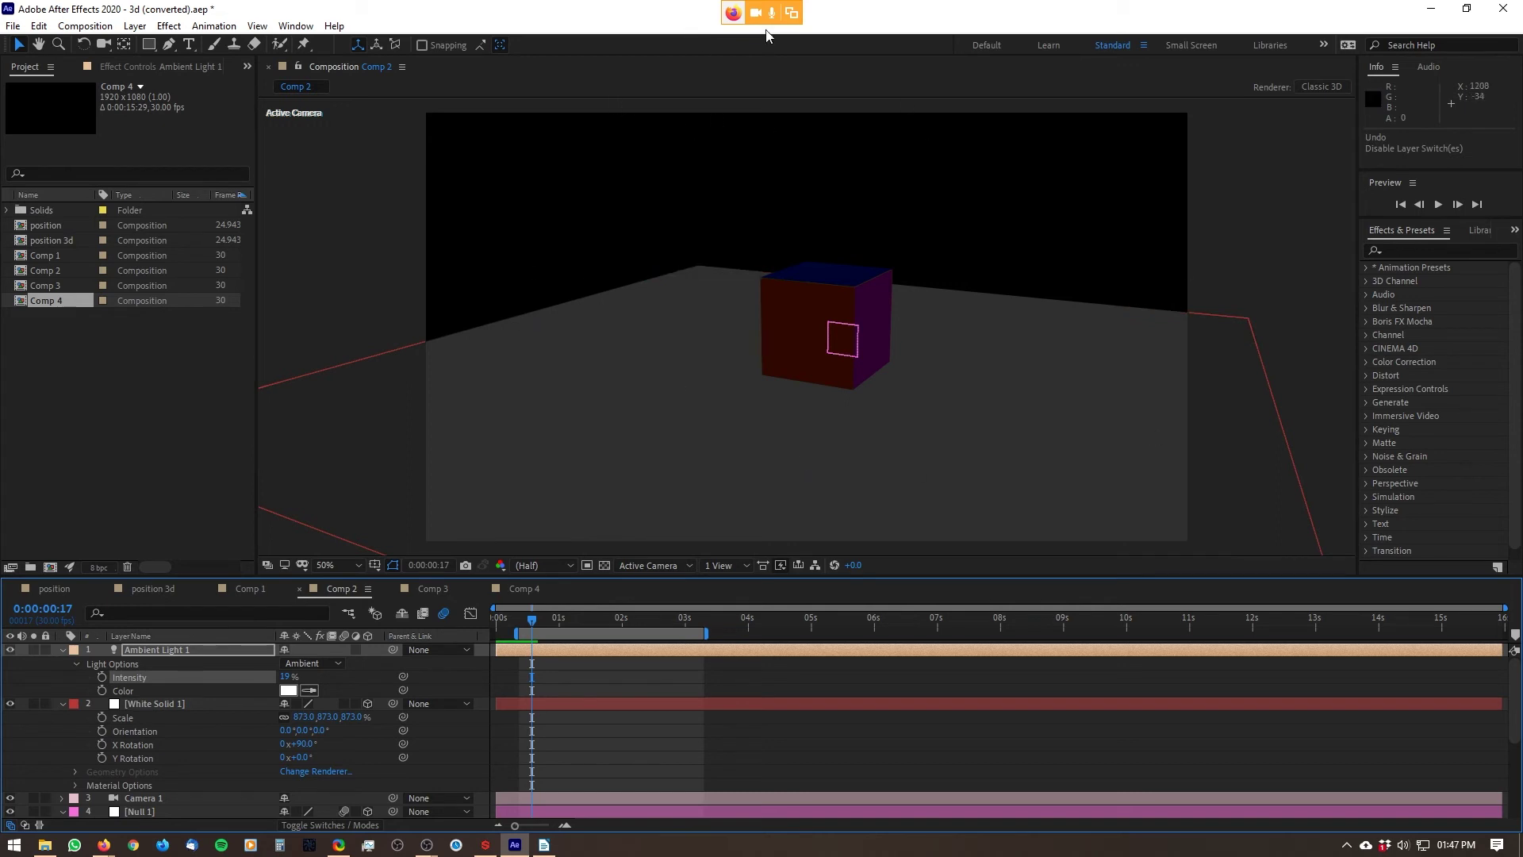
- Add a point light with an intensity of 100% to Comp 2
left_click(135, 26)
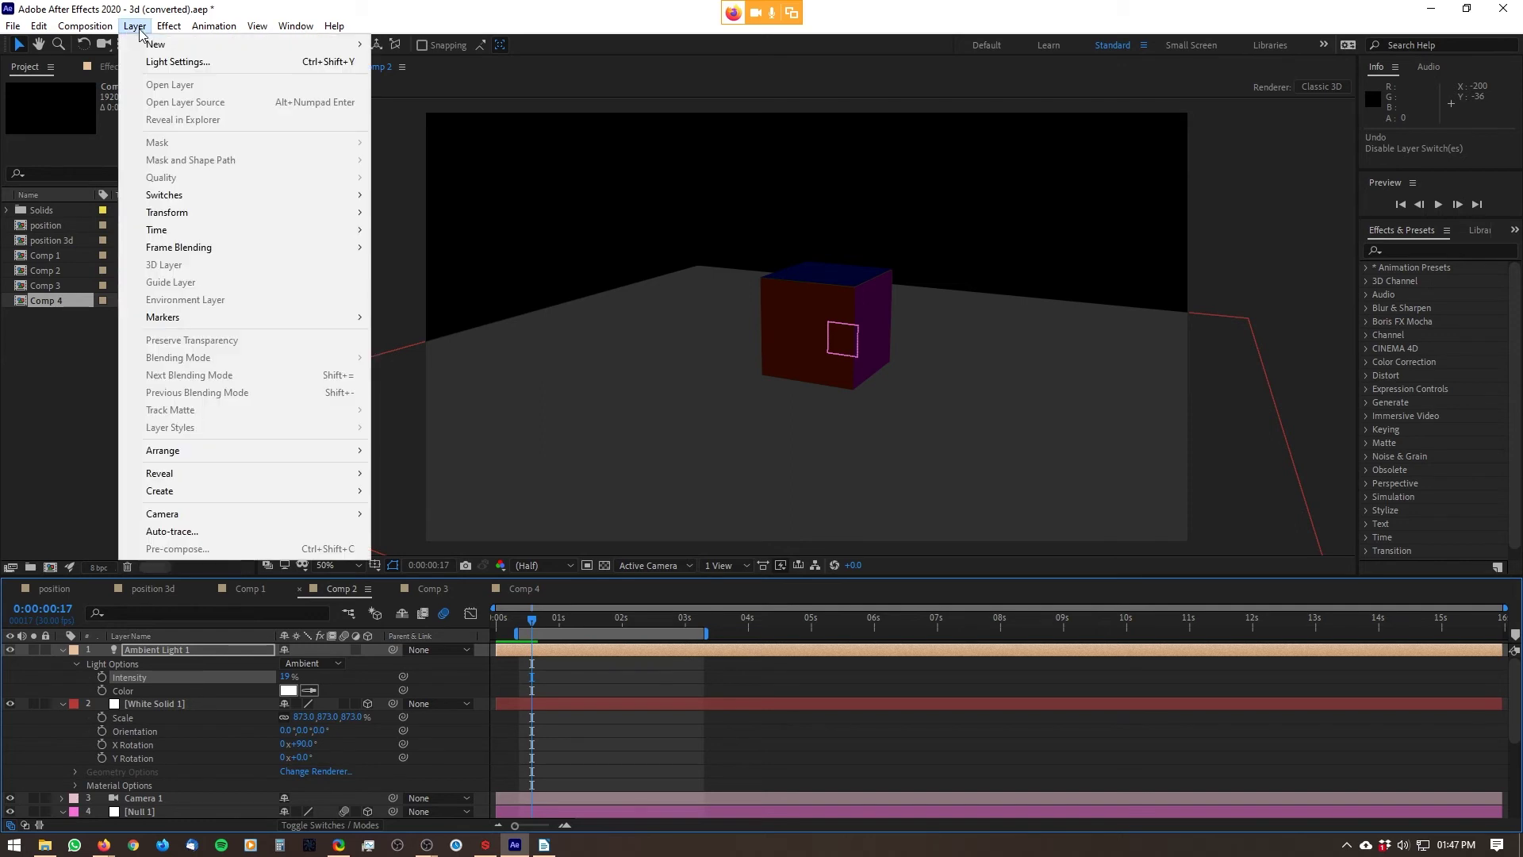
mouse_move(182, 45)
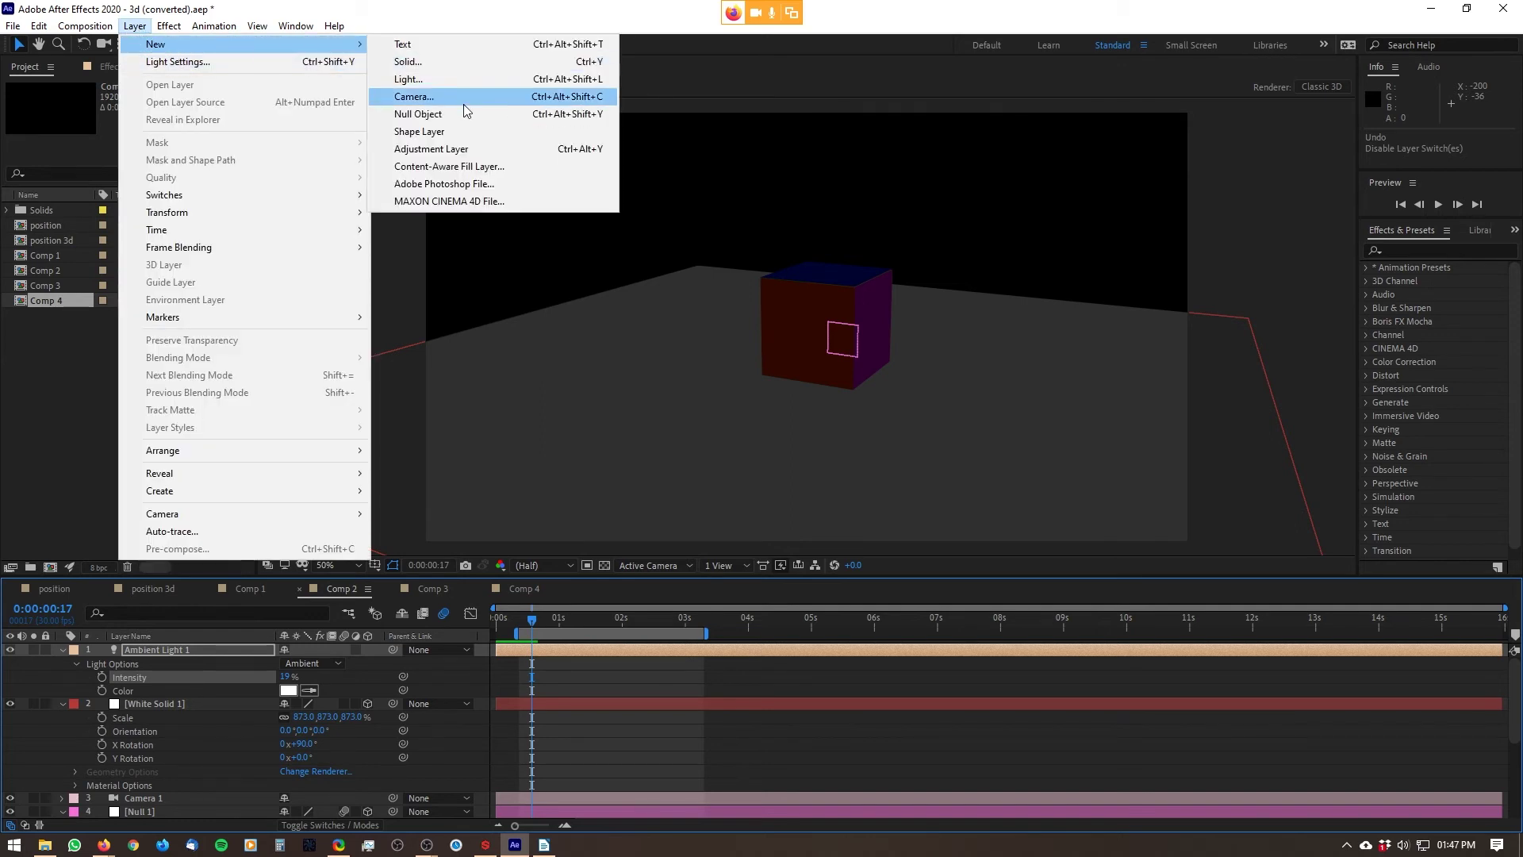
left_click(440, 82)
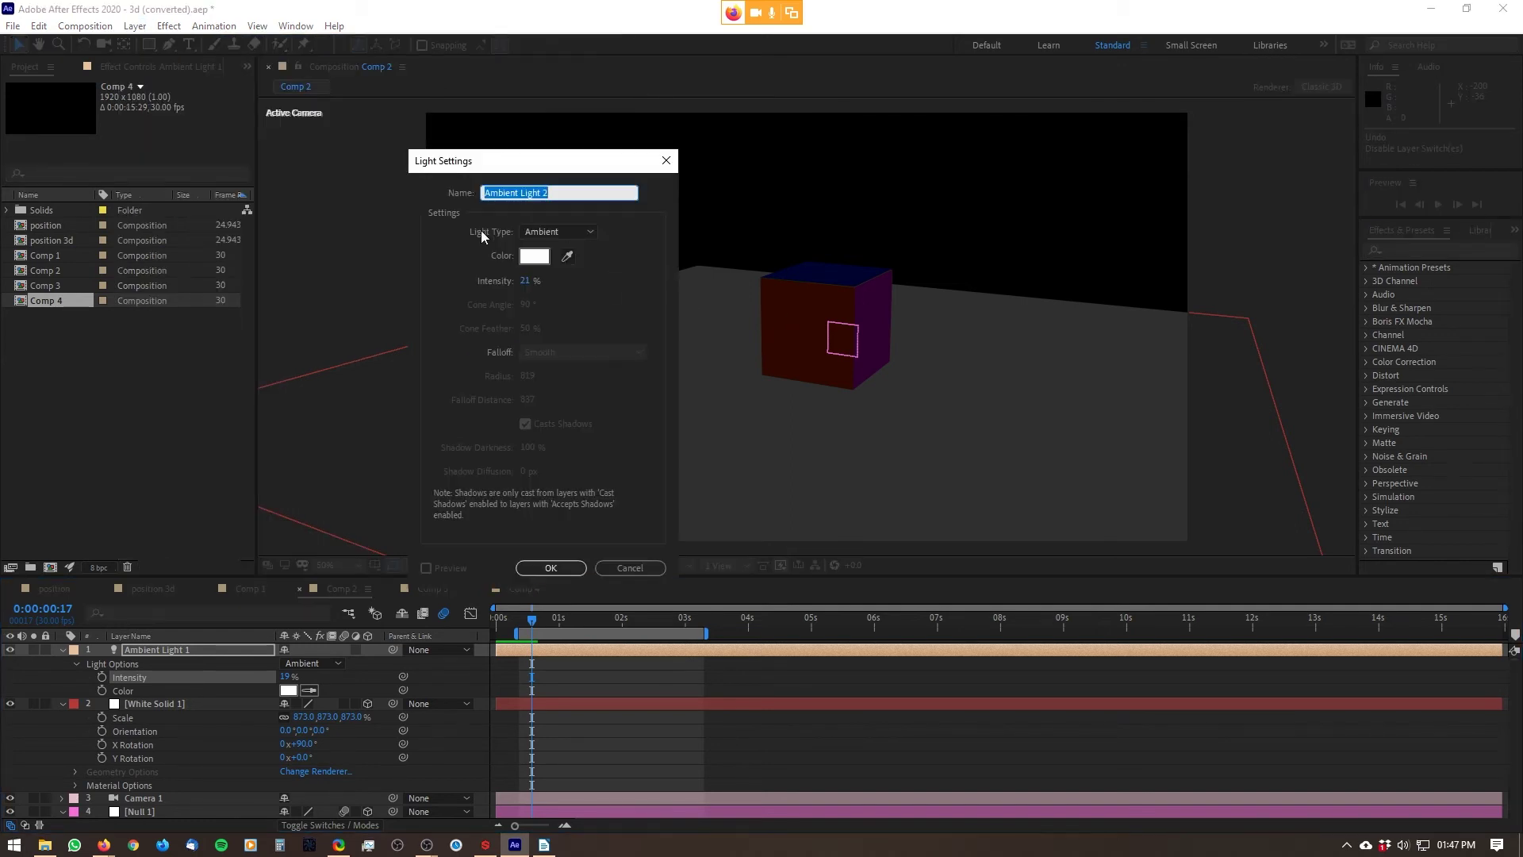
left_click(555, 234)
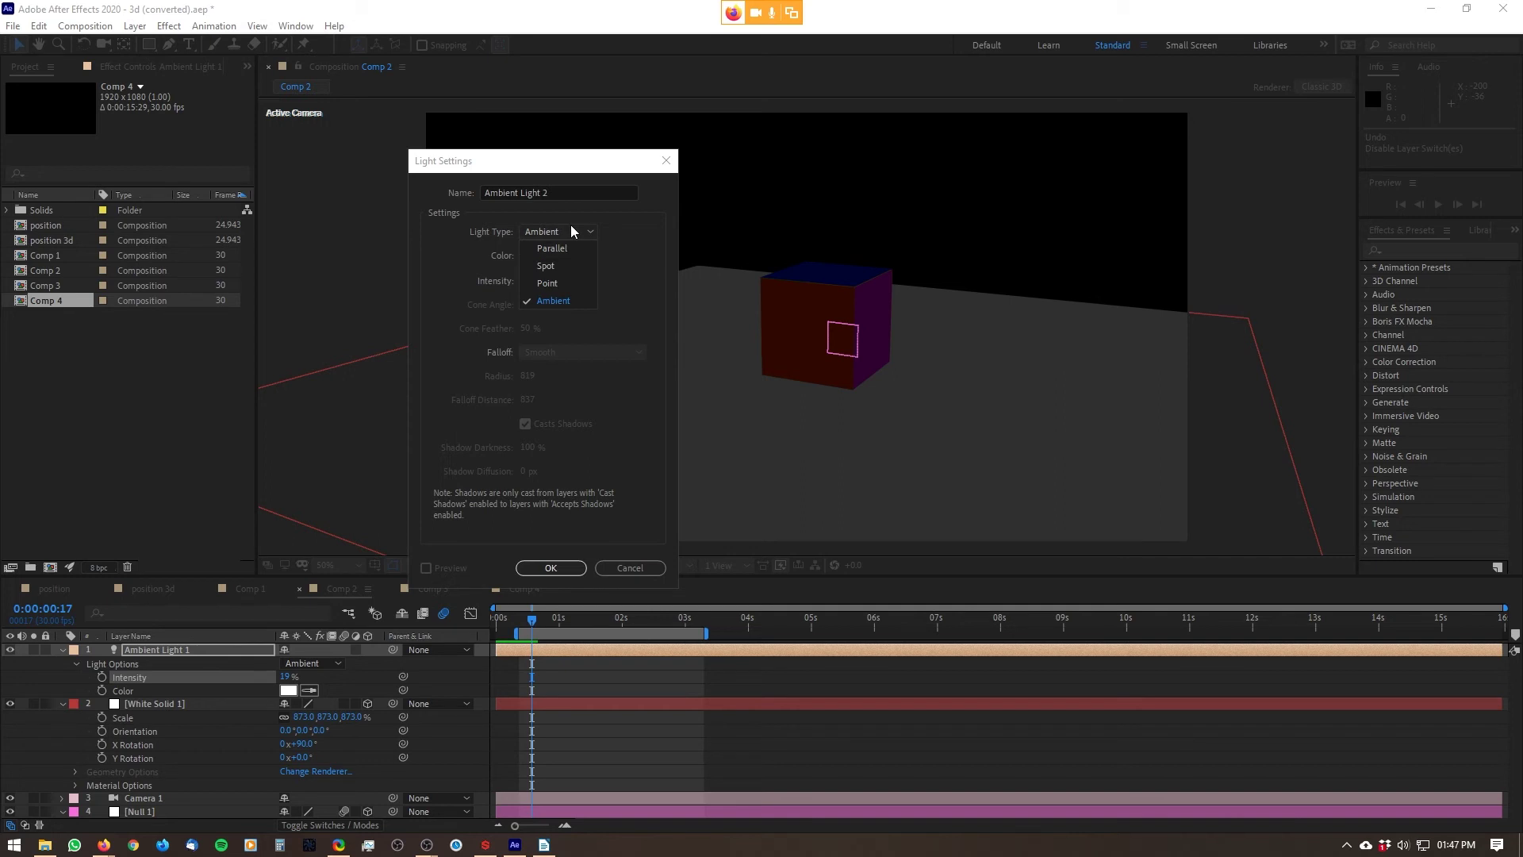
left_click(560, 287)
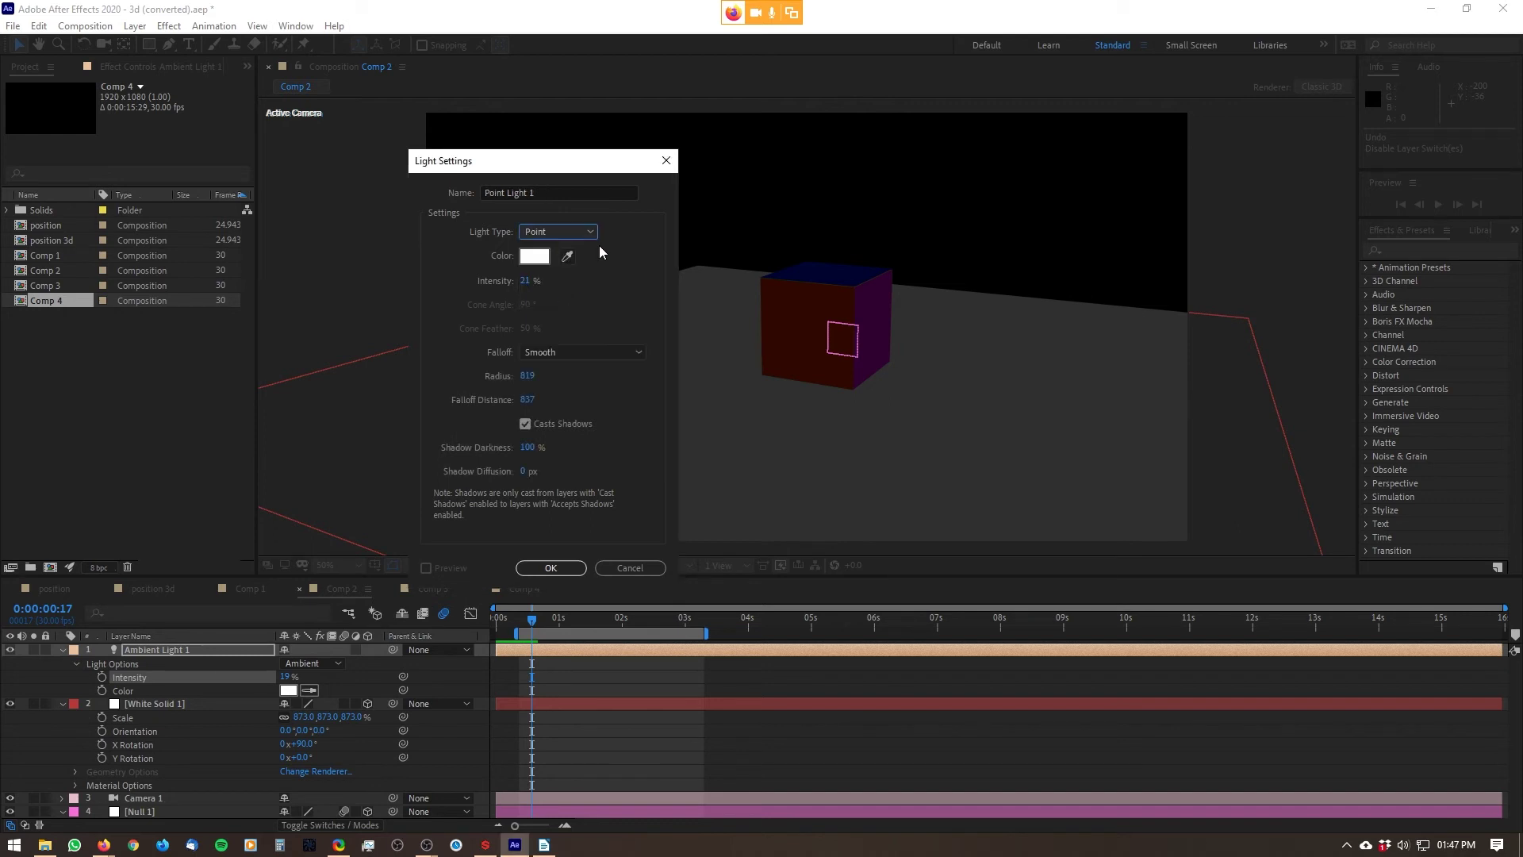
left_click(526, 282)
type("100")
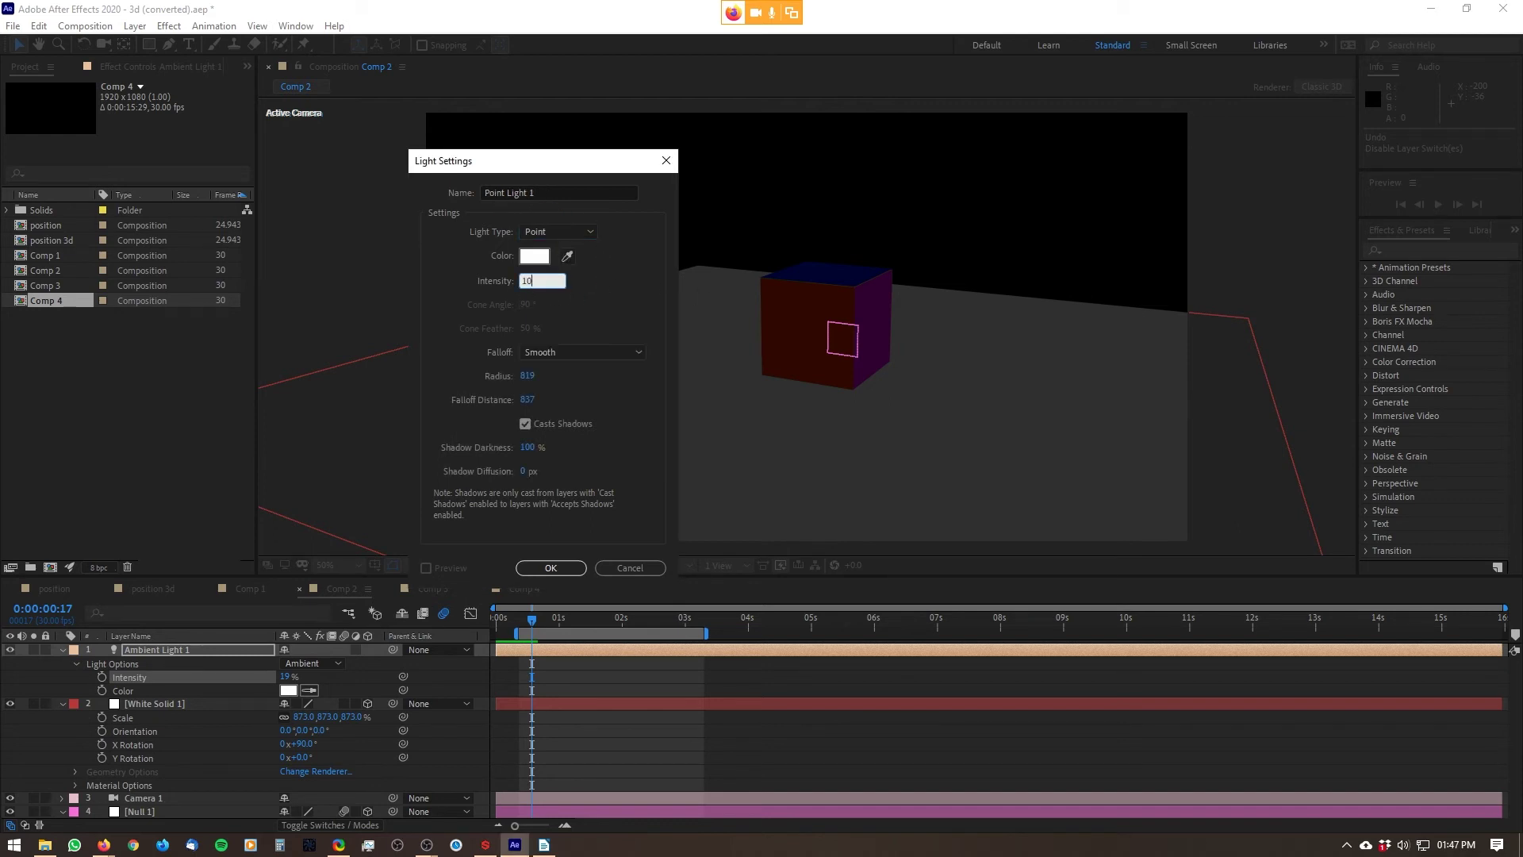
key("Tab")
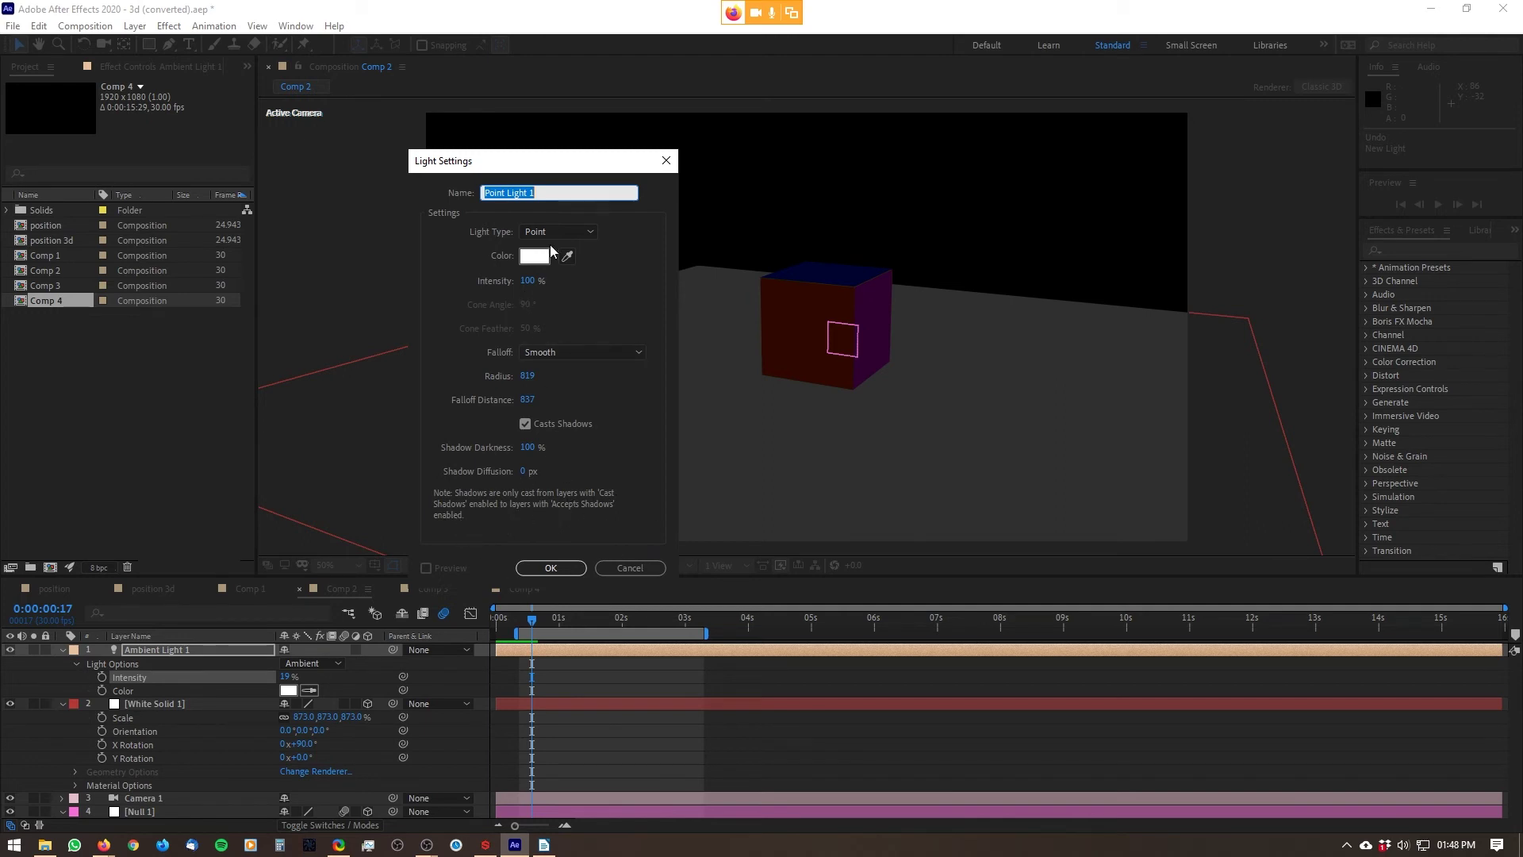
left_click(548, 568)
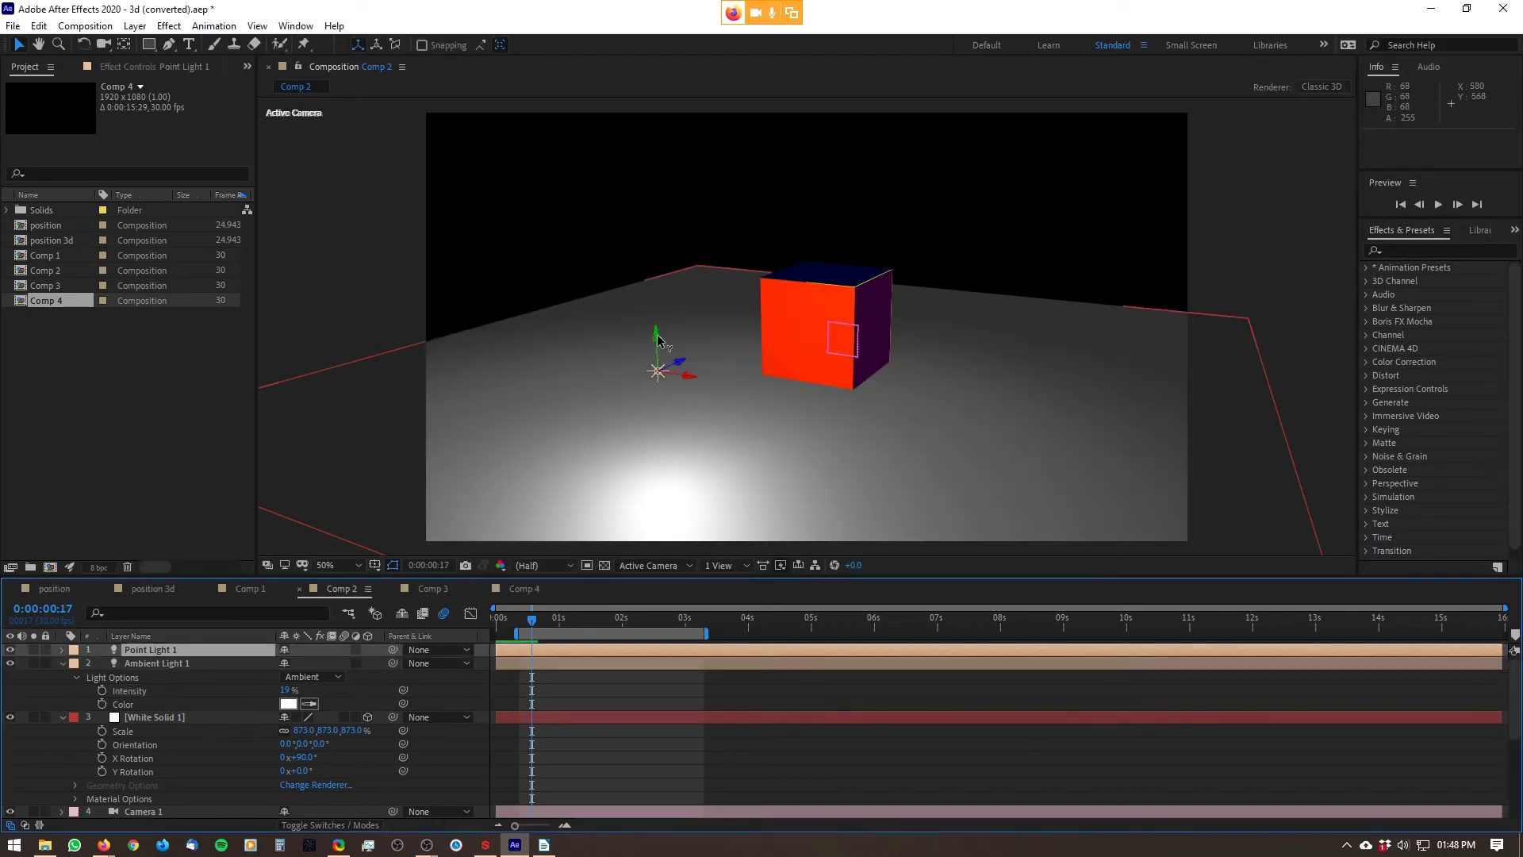
- Move the point light around the cube along its axes, leaving it in front of the red face at about 895.5, 501.4, -363.7
mouse_move(656, 337)
left_mouse_down()
mouse_move(641, 101)
mouse_move(641, 432)
mouse_move(635, 327)
left_mouse_up()
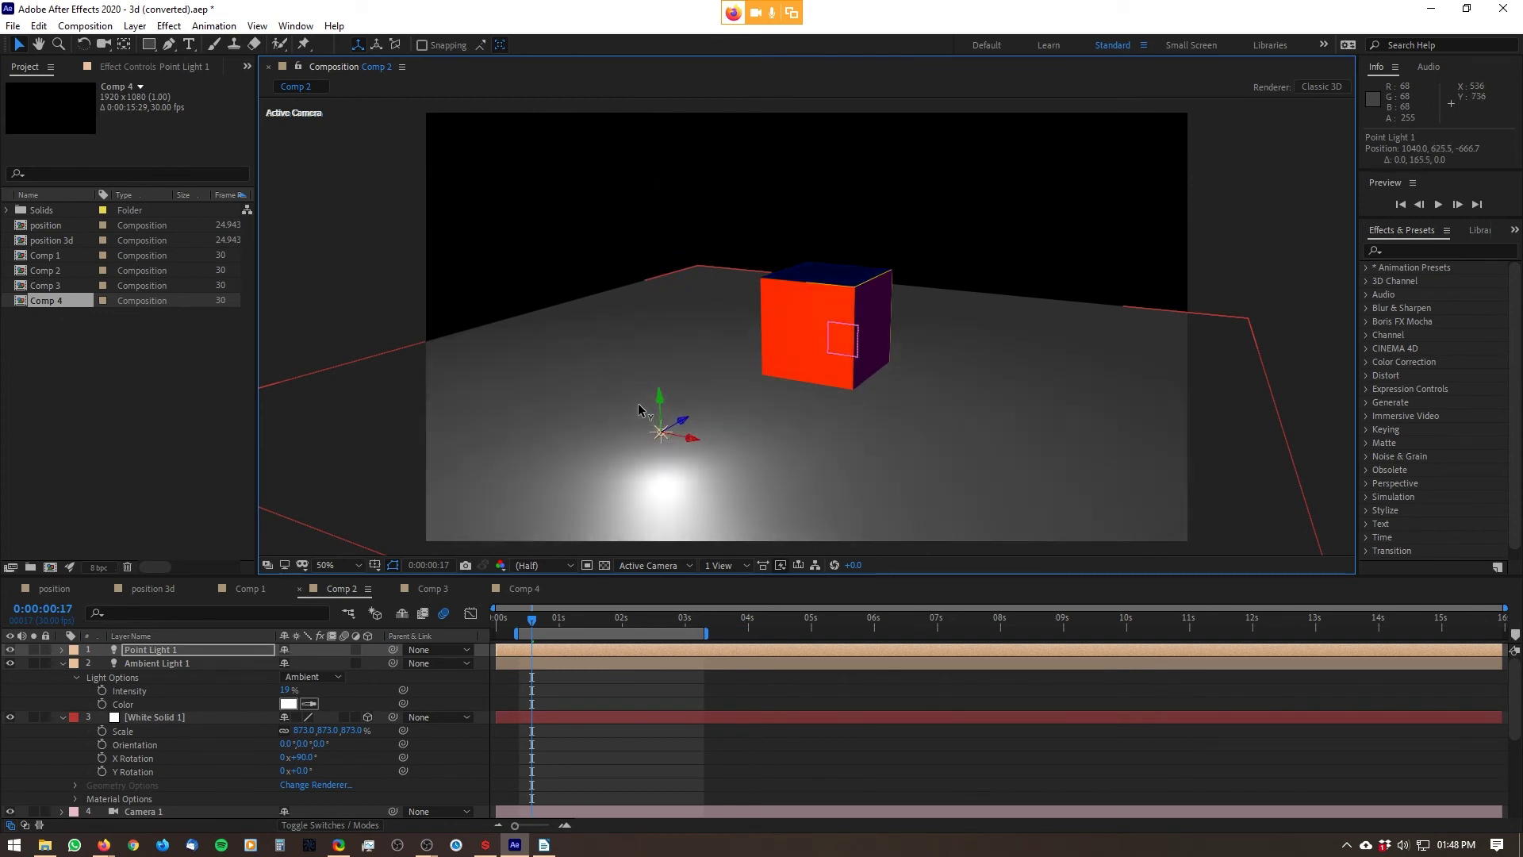
left_click_drag(681, 384, 1081, 143)
left_click_drag(829, 271, 1122, 290)
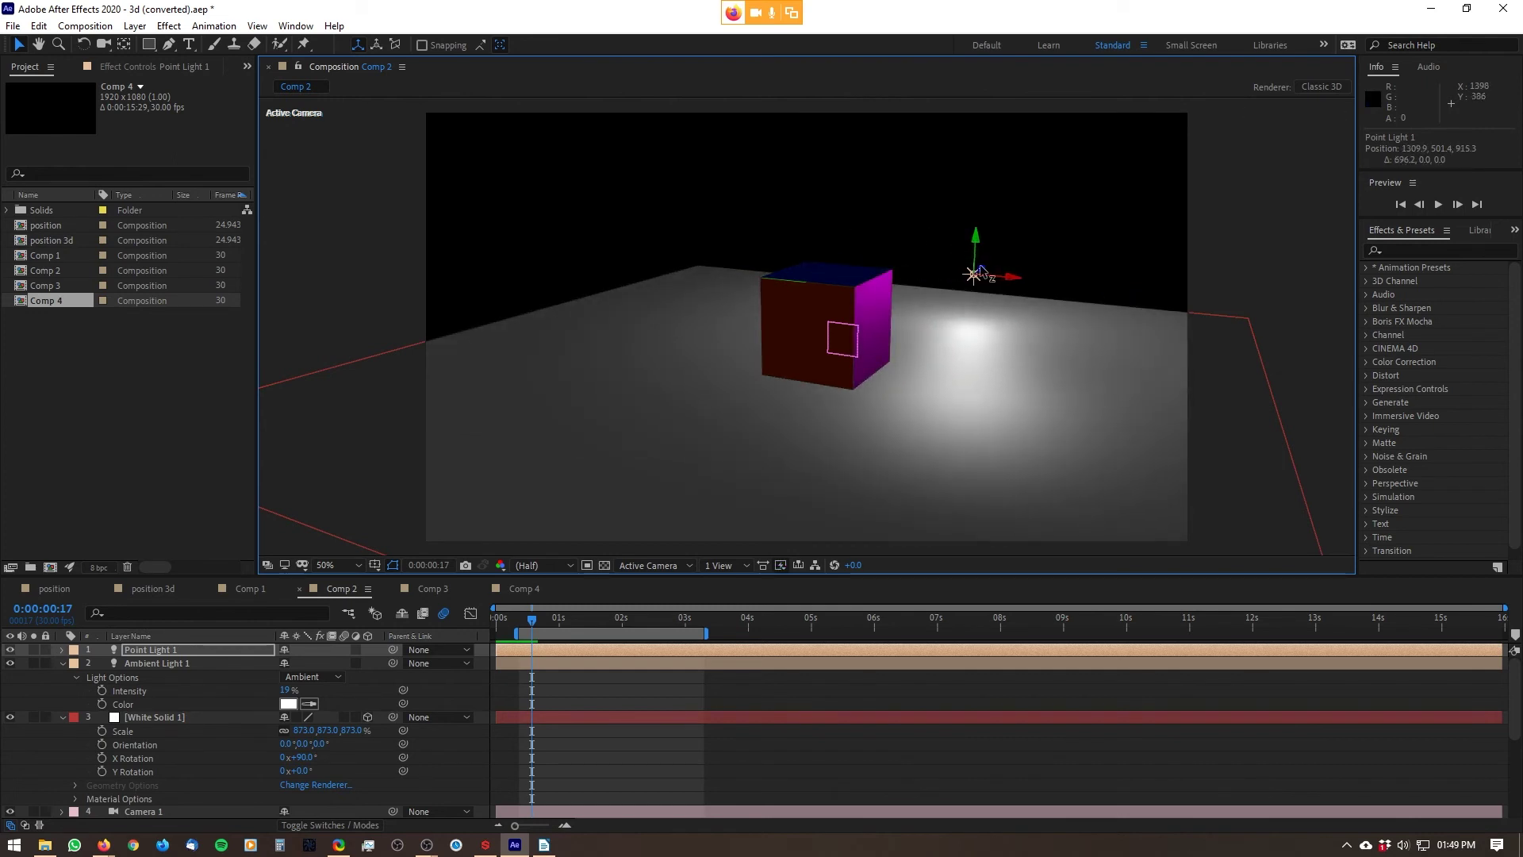
left_click_drag(982, 272, 717, 442)
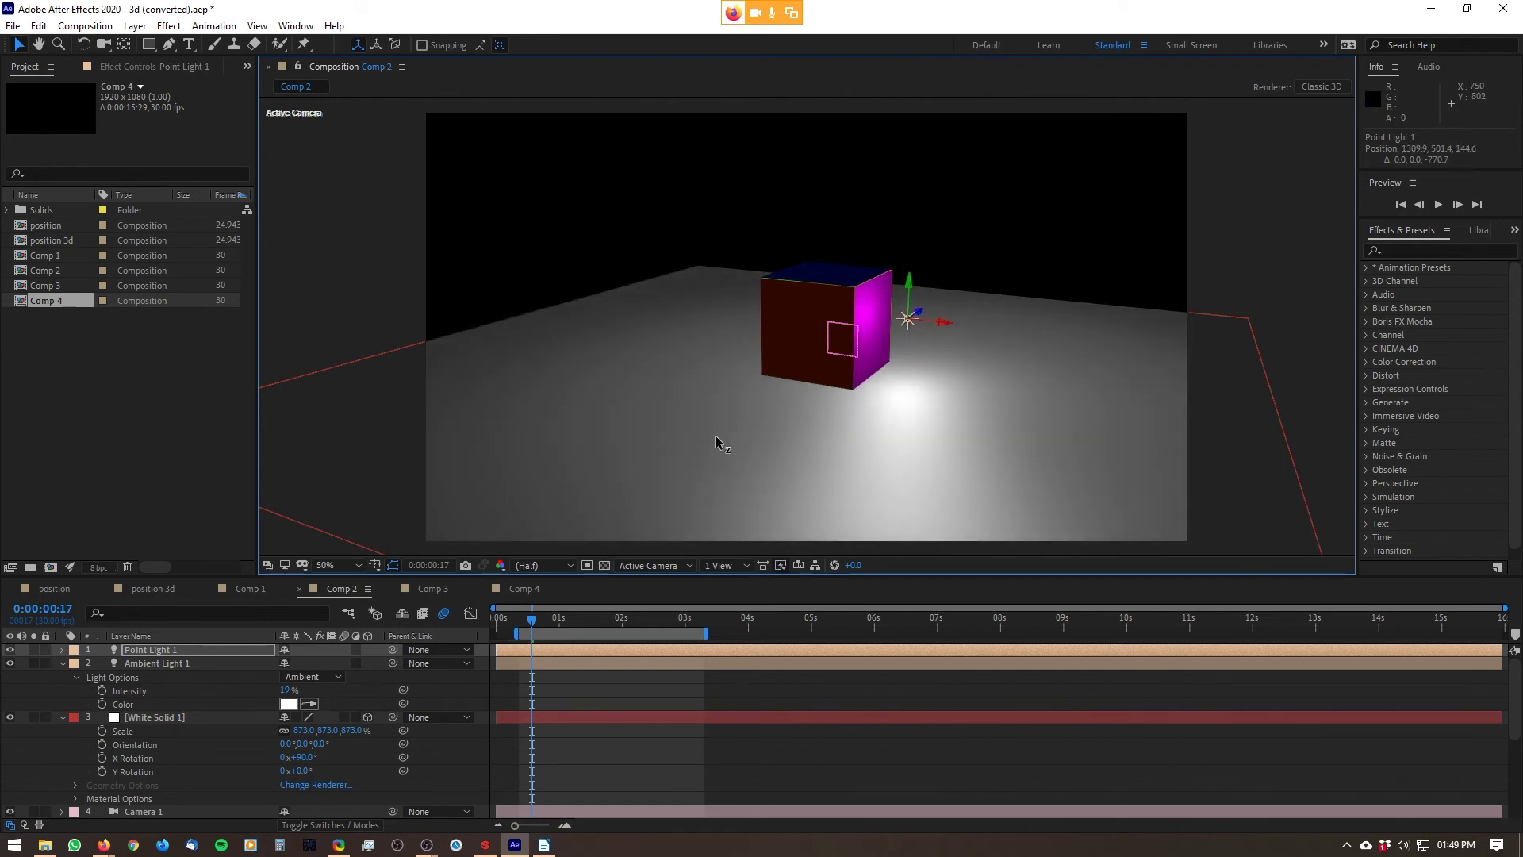
left_click_drag(945, 327, 820, 436)
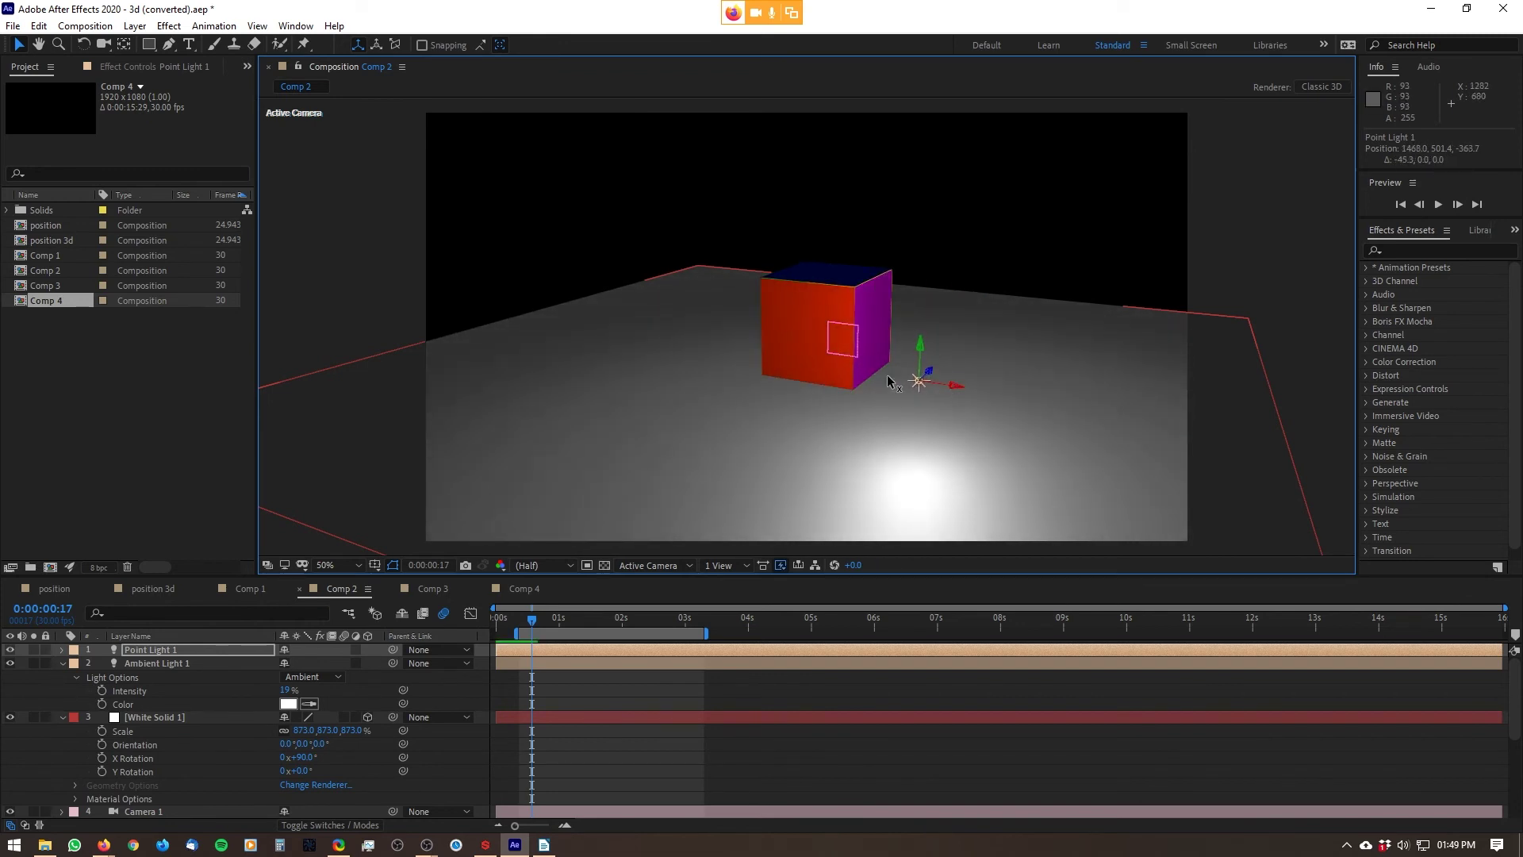
left_click_drag(890, 383, 683, 345)
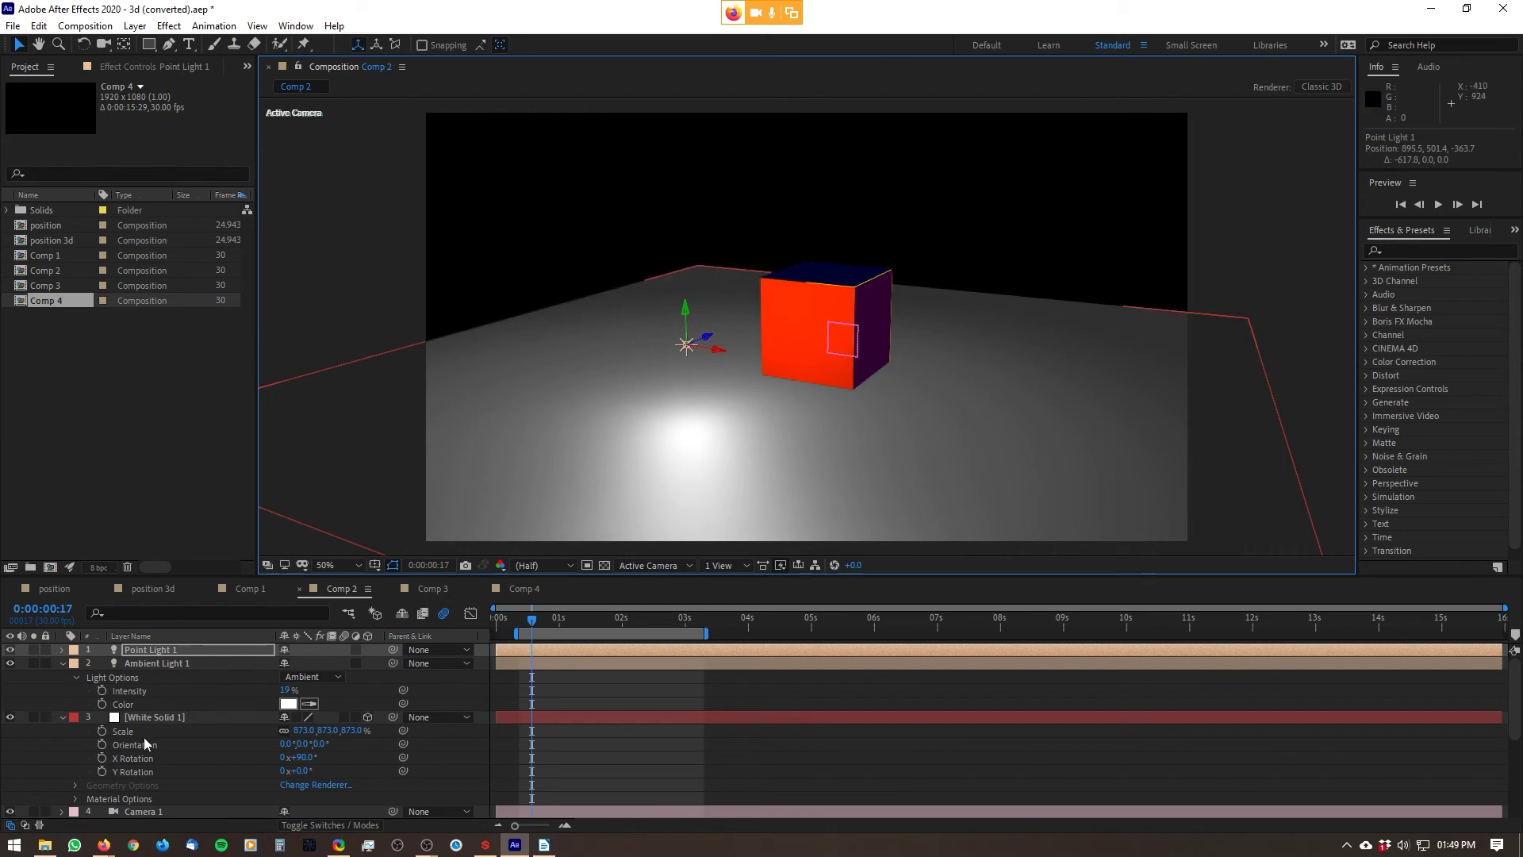
- Unlock and select the six cube face layers, reveal their Material Options, and turn Casts Shadows on for all of them
scroll(149, 722, "down", 4)
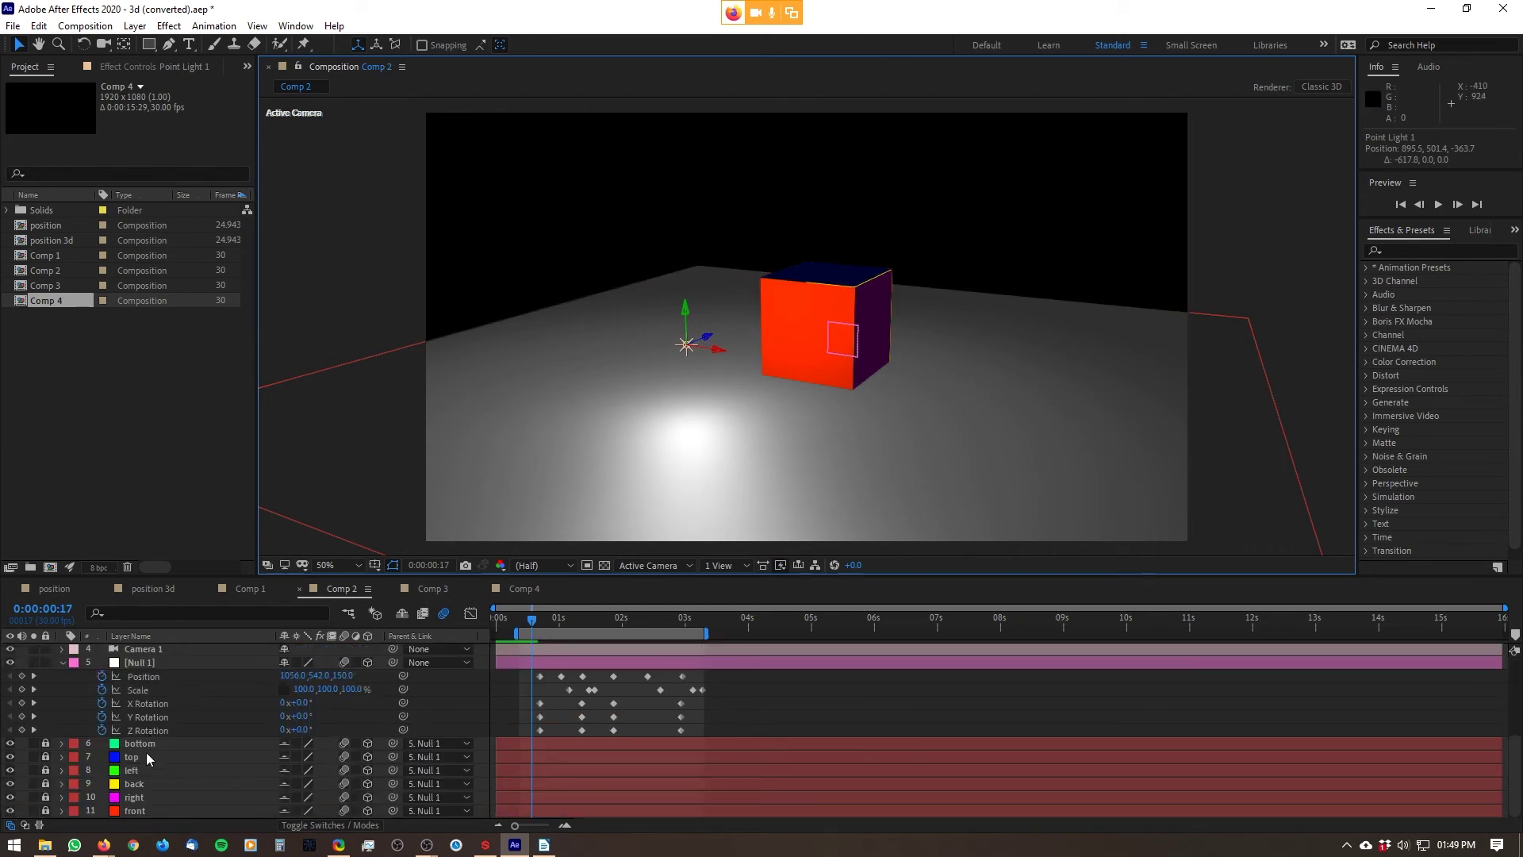
left_click_drag(46, 744, 45, 810)
left_click(141, 745)
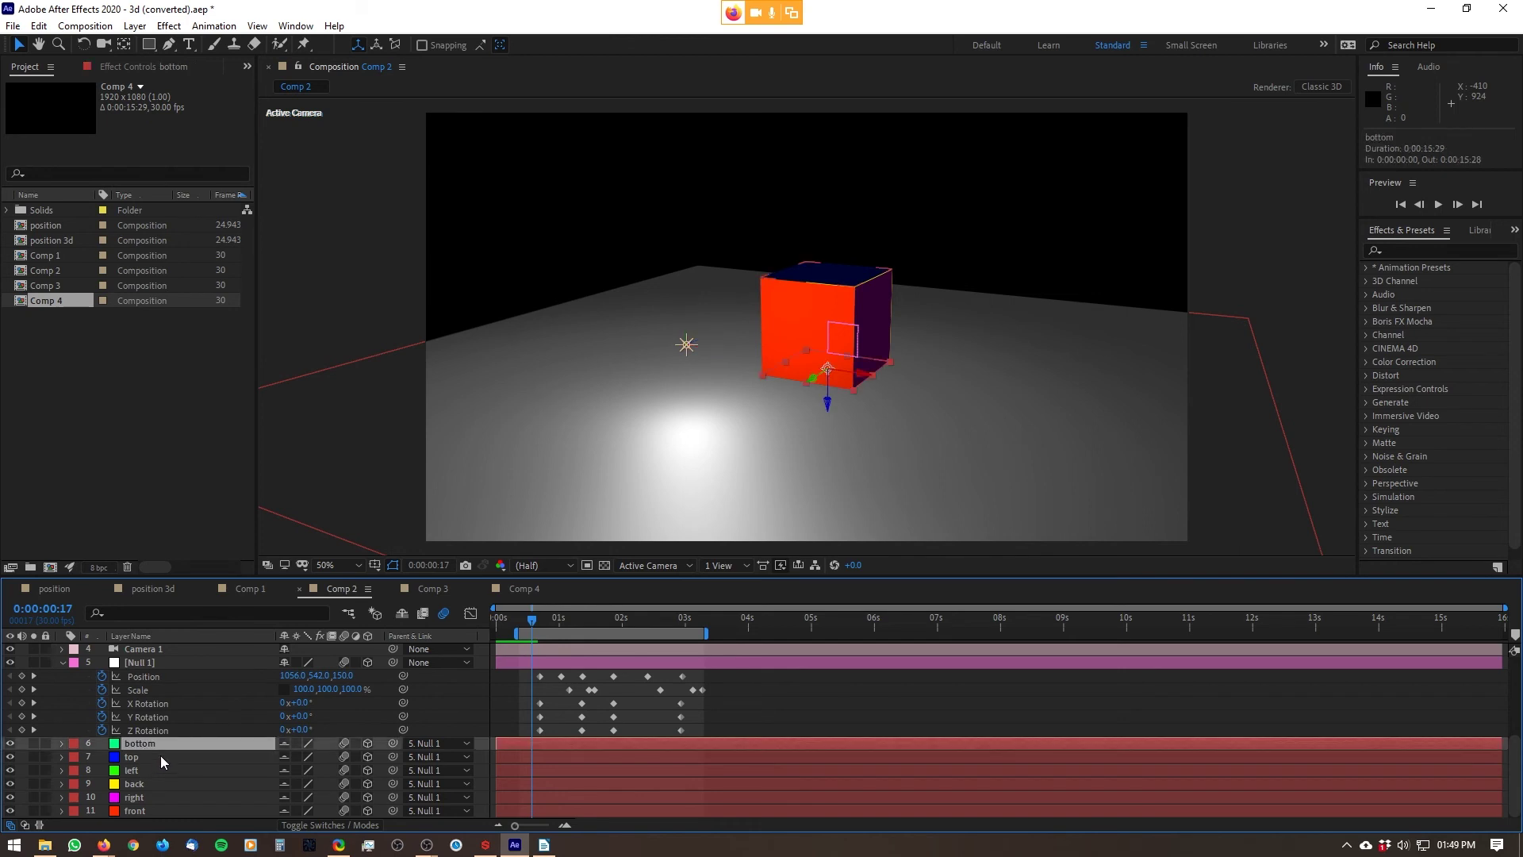
left_click(155, 808, "shift")
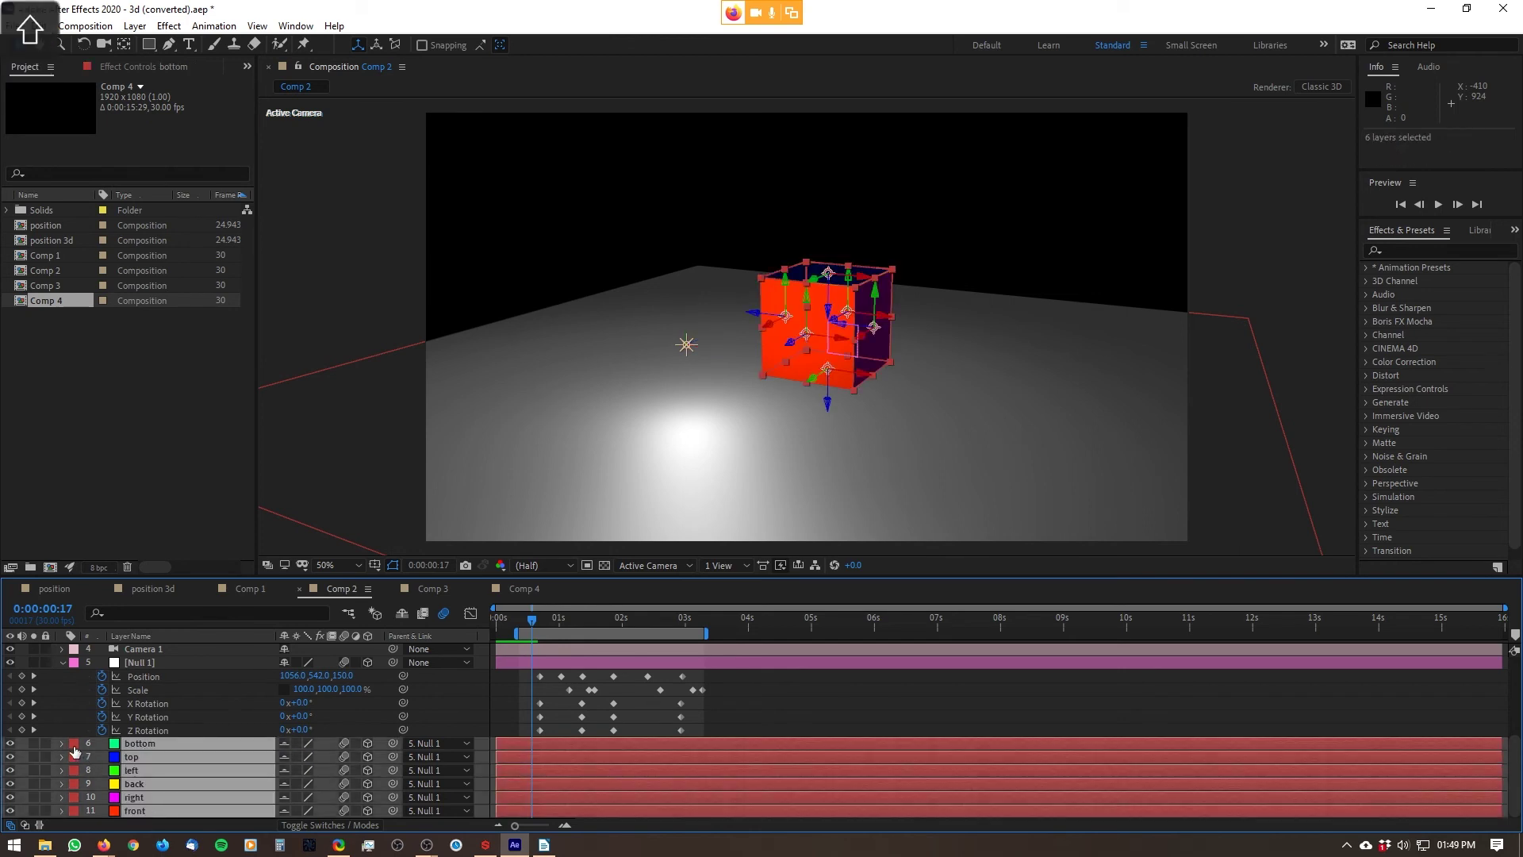
key("a")
key("a")
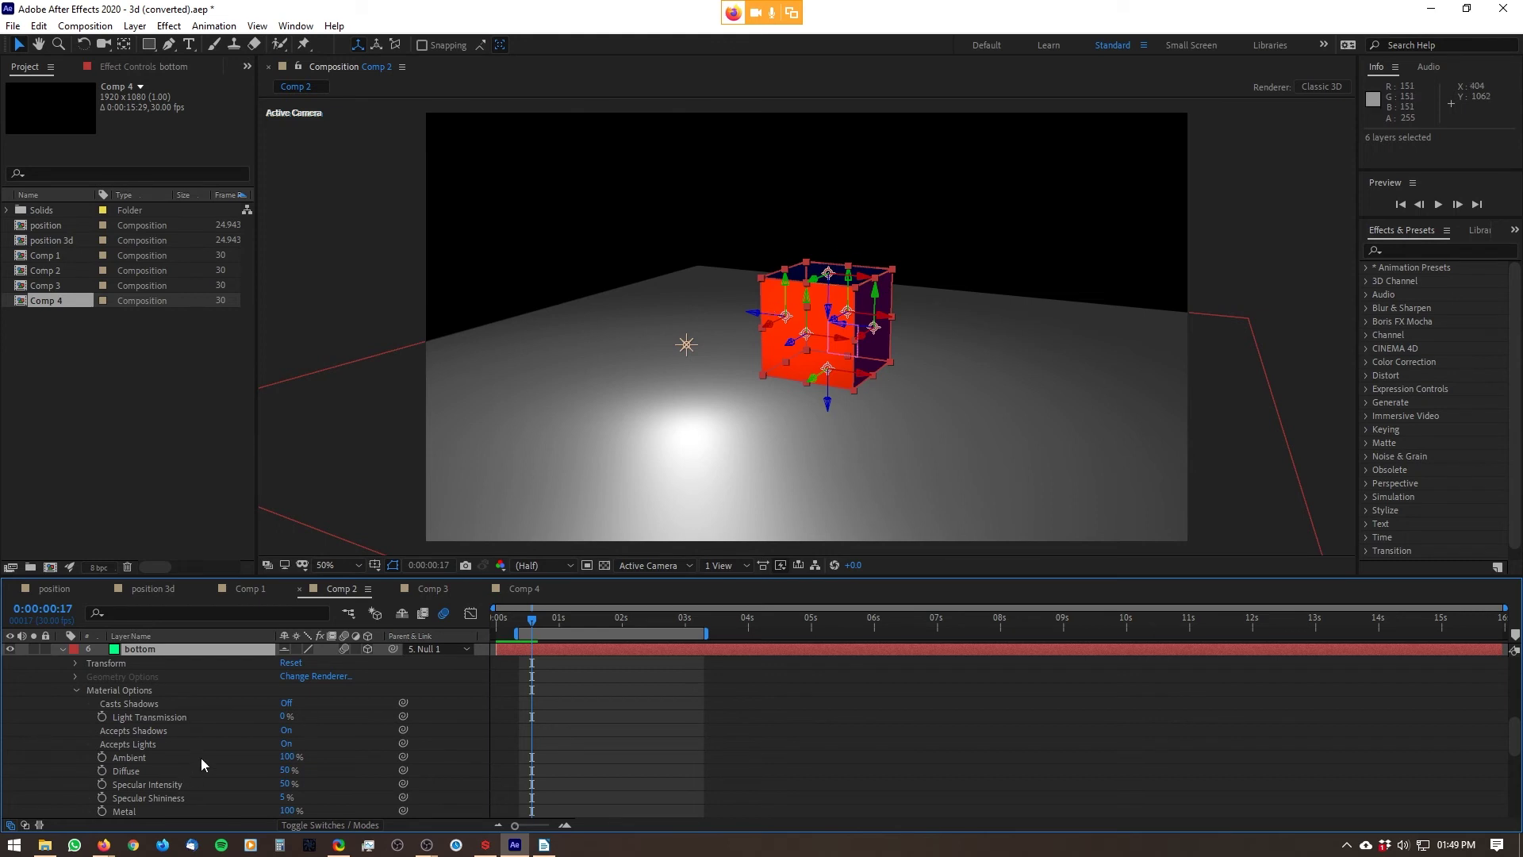
left_click(285, 703)
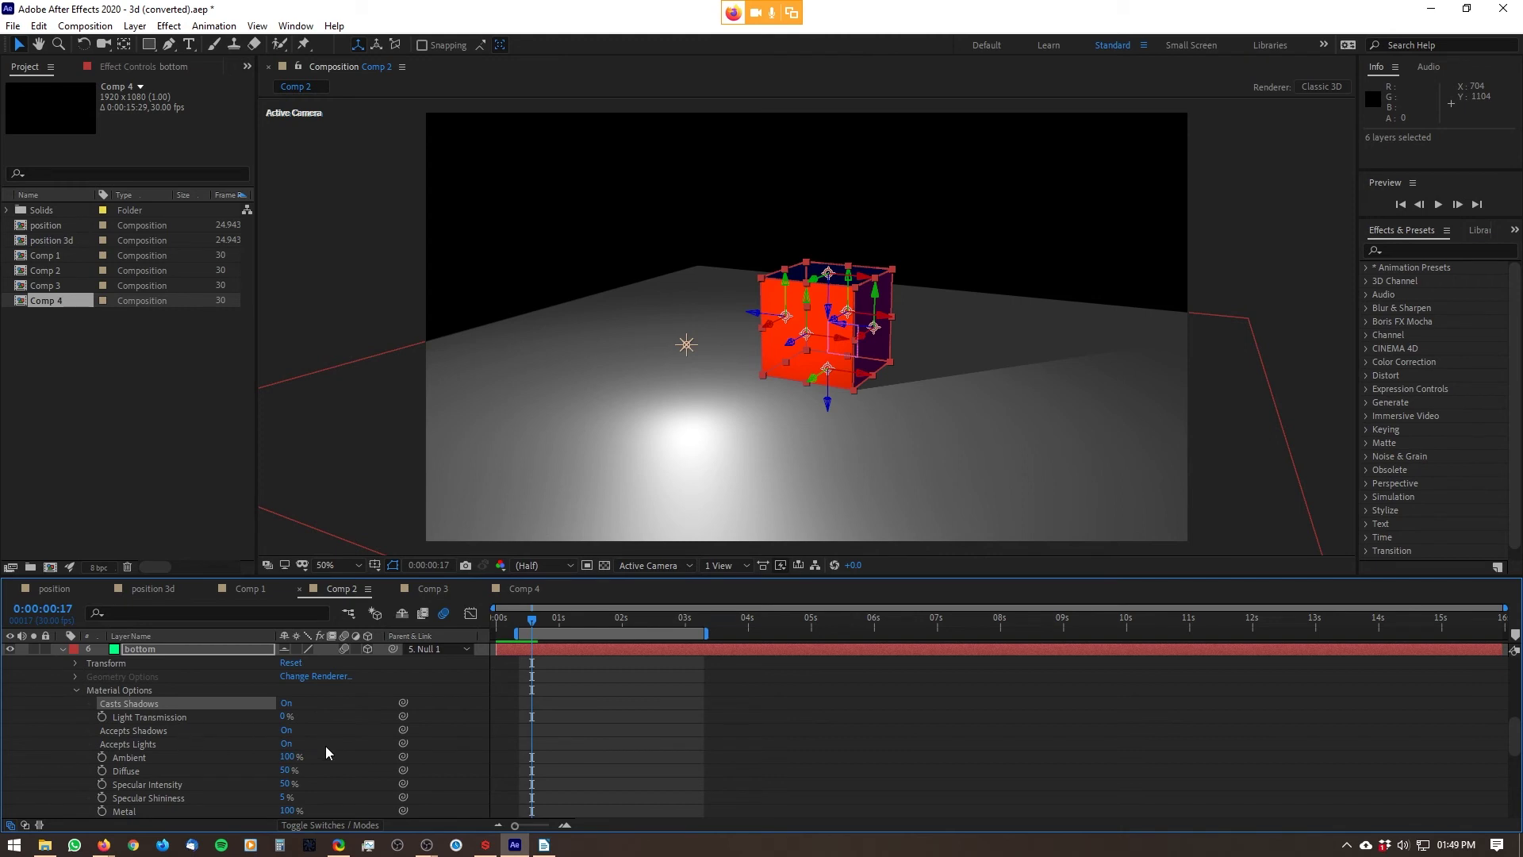
left_click(381, 270)
left_click(687, 345)
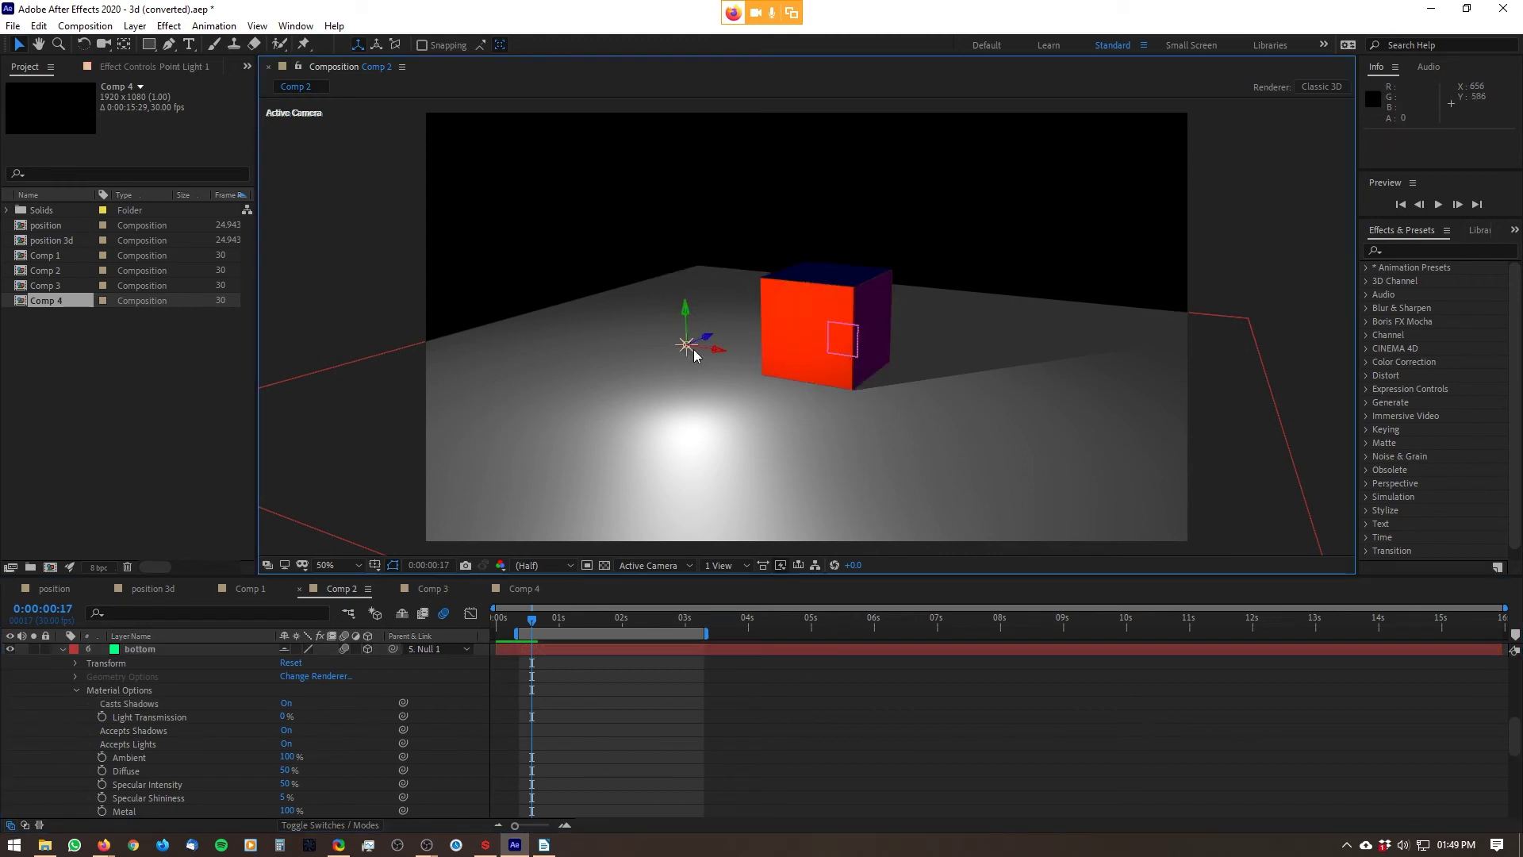
mouse_move(711, 340)
left_mouse_down()
mouse_move(742, 311)
mouse_move(706, 365)
left_mouse_up()
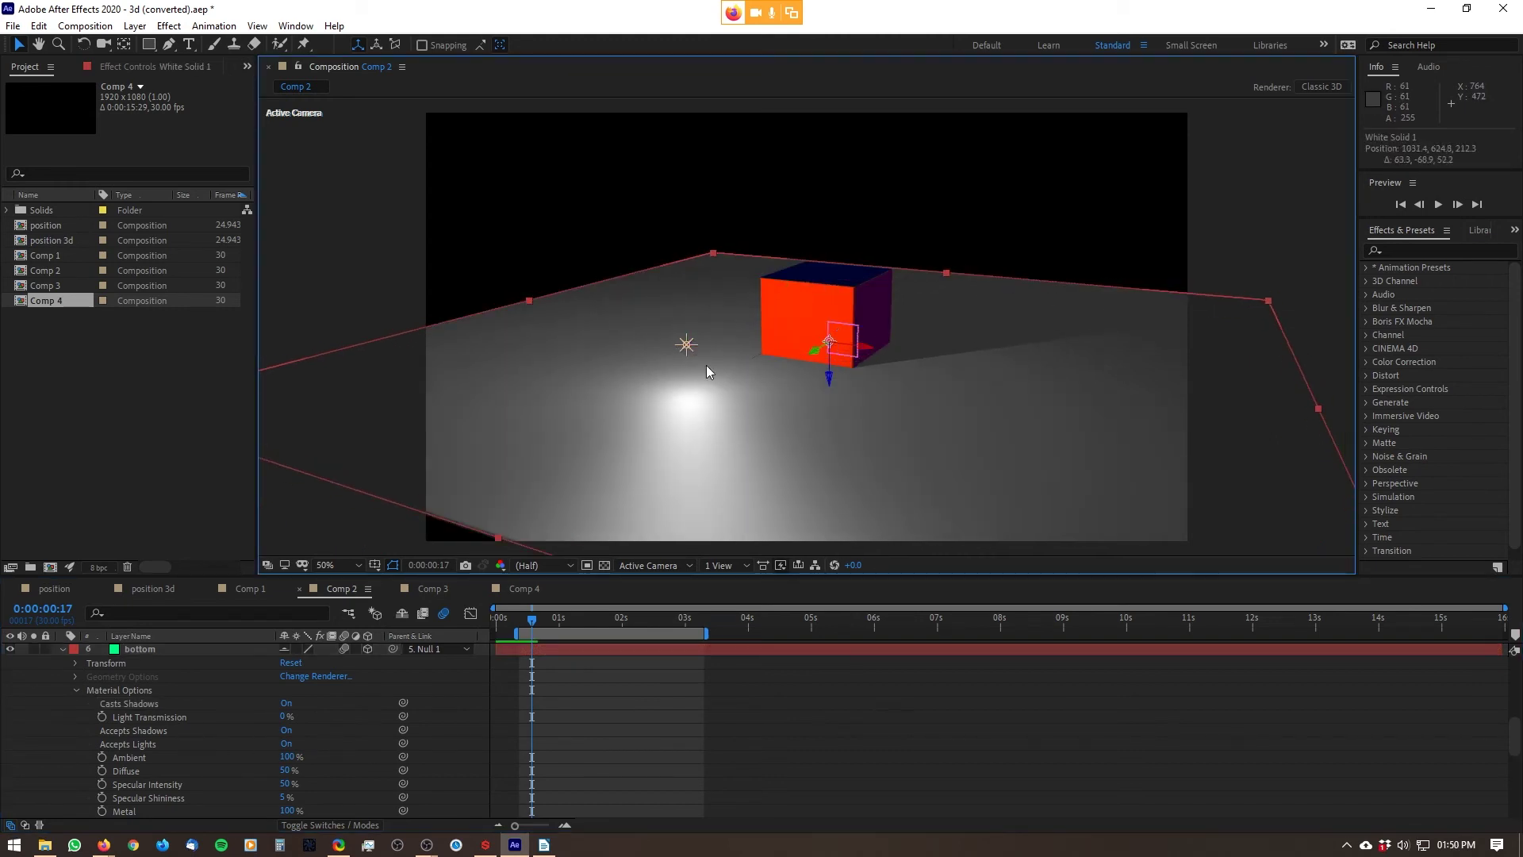
key("ctrl+z")
- Collapse the properties of the cube faces, White Solid 1 and Null 1, and lock the face layers and White Solid 1
scroll(116, 777, "up", 2)
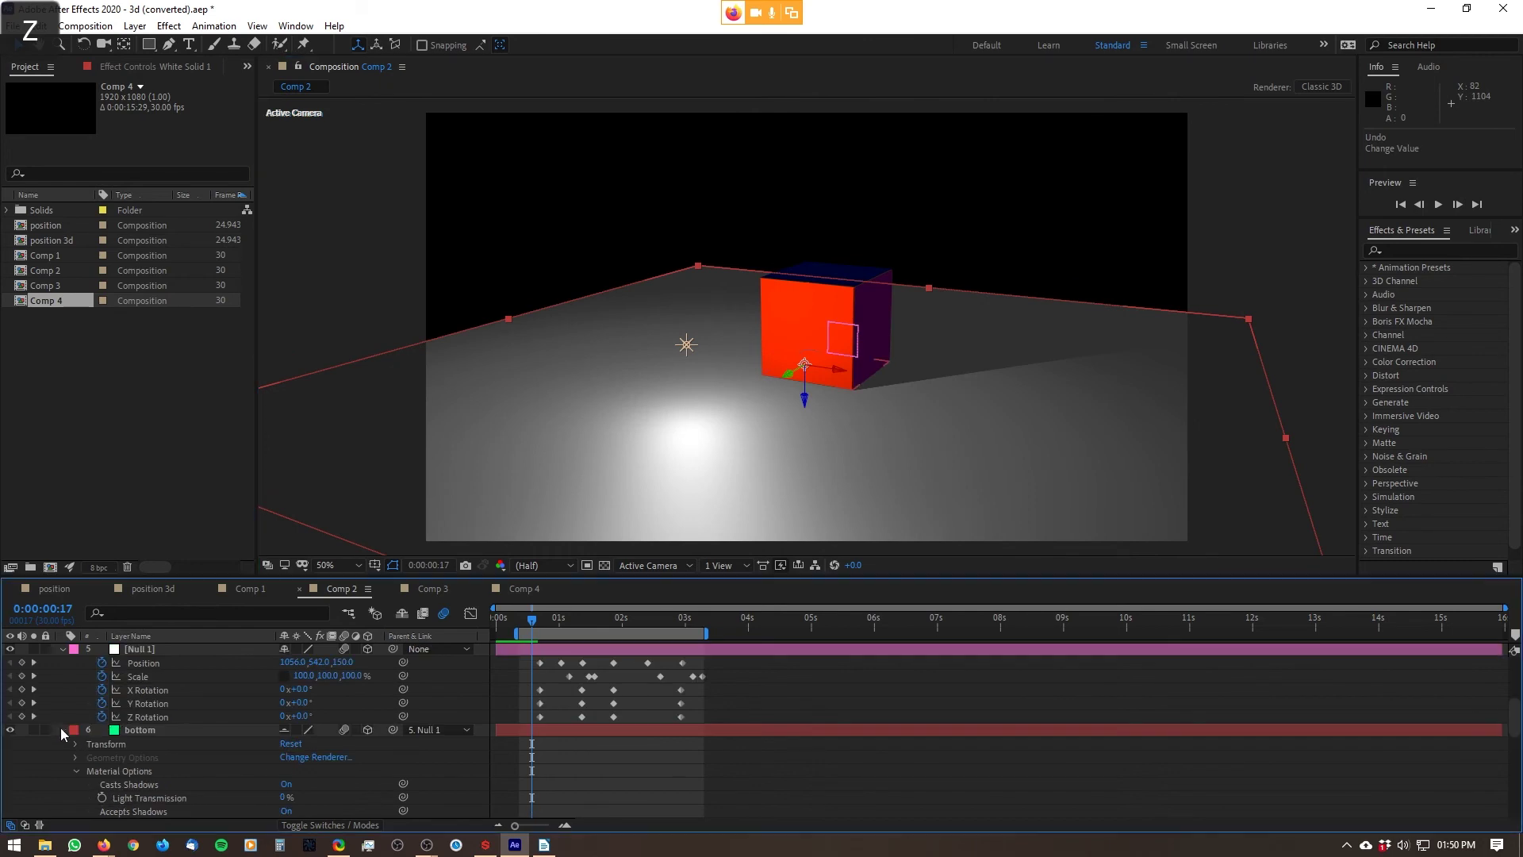
left_click(61, 729)
left_click(63, 743)
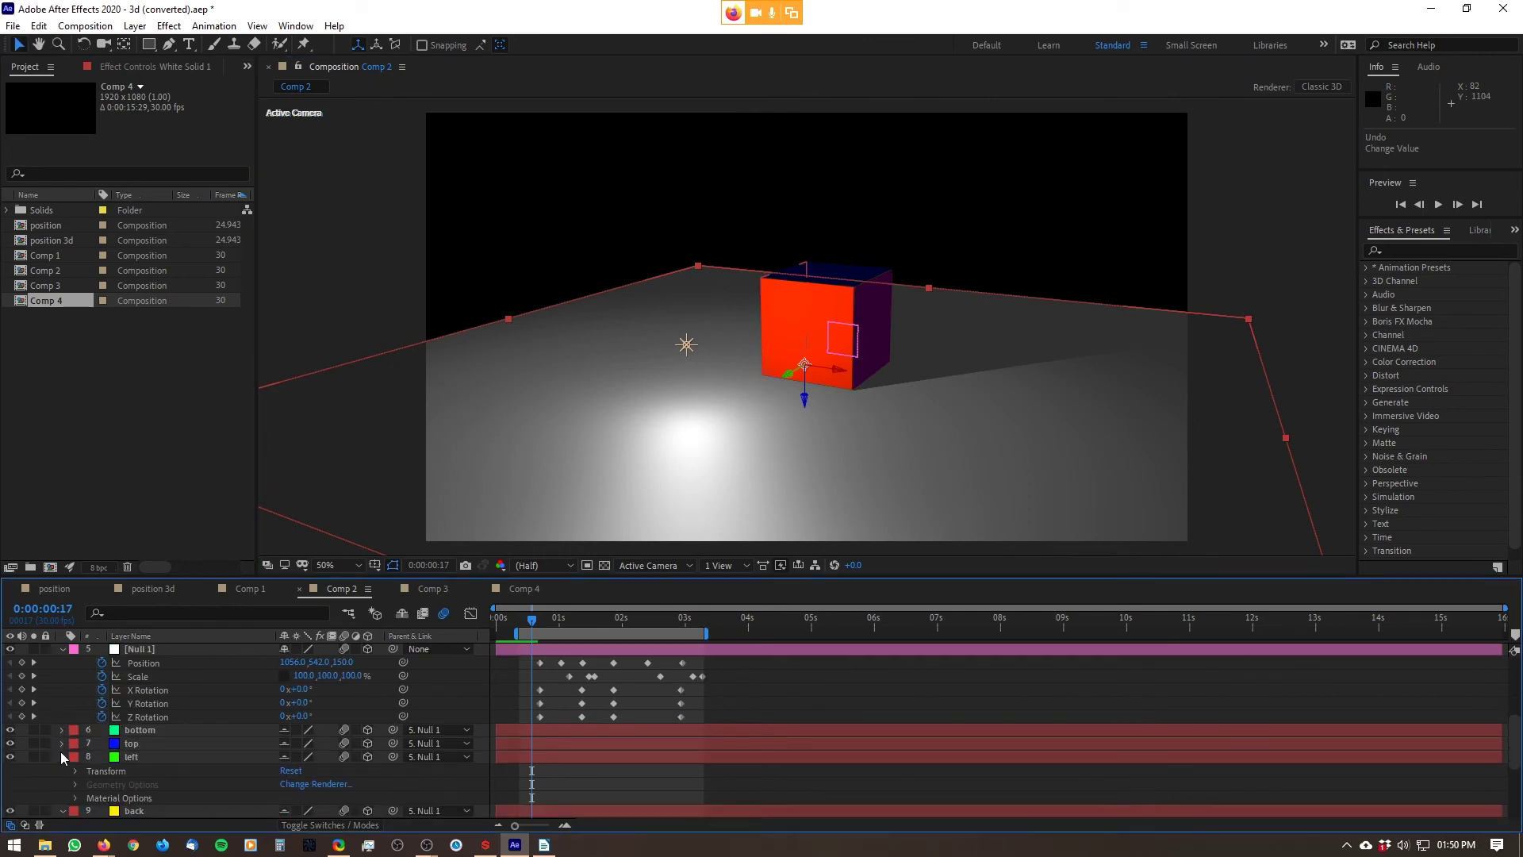
left_click(62, 757)
left_click(63, 770)
left_click(63, 784)
left_click(63, 797)
left_click_drag(45, 811, 46, 744)
scroll(54, 682, "up", 4)
left_click(61, 717)
left_click(62, 744)
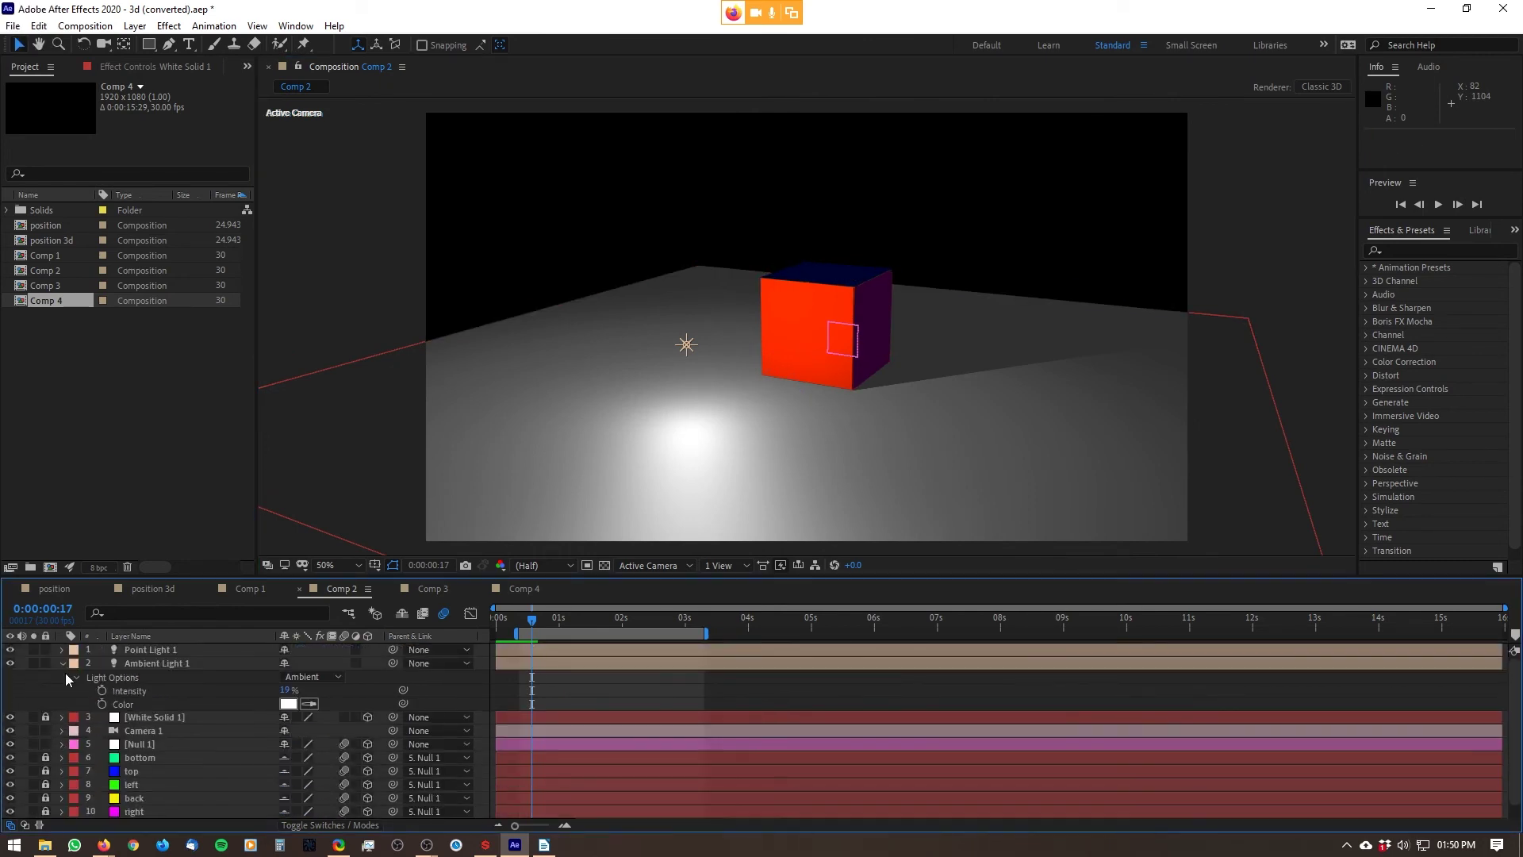
- Try Point Light 1 at several positions around the cube, including about 1362.4, 224.7, 100.2 and 845.3, 224.7, -430.1
left_click(159, 637)
left_click(194, 651)
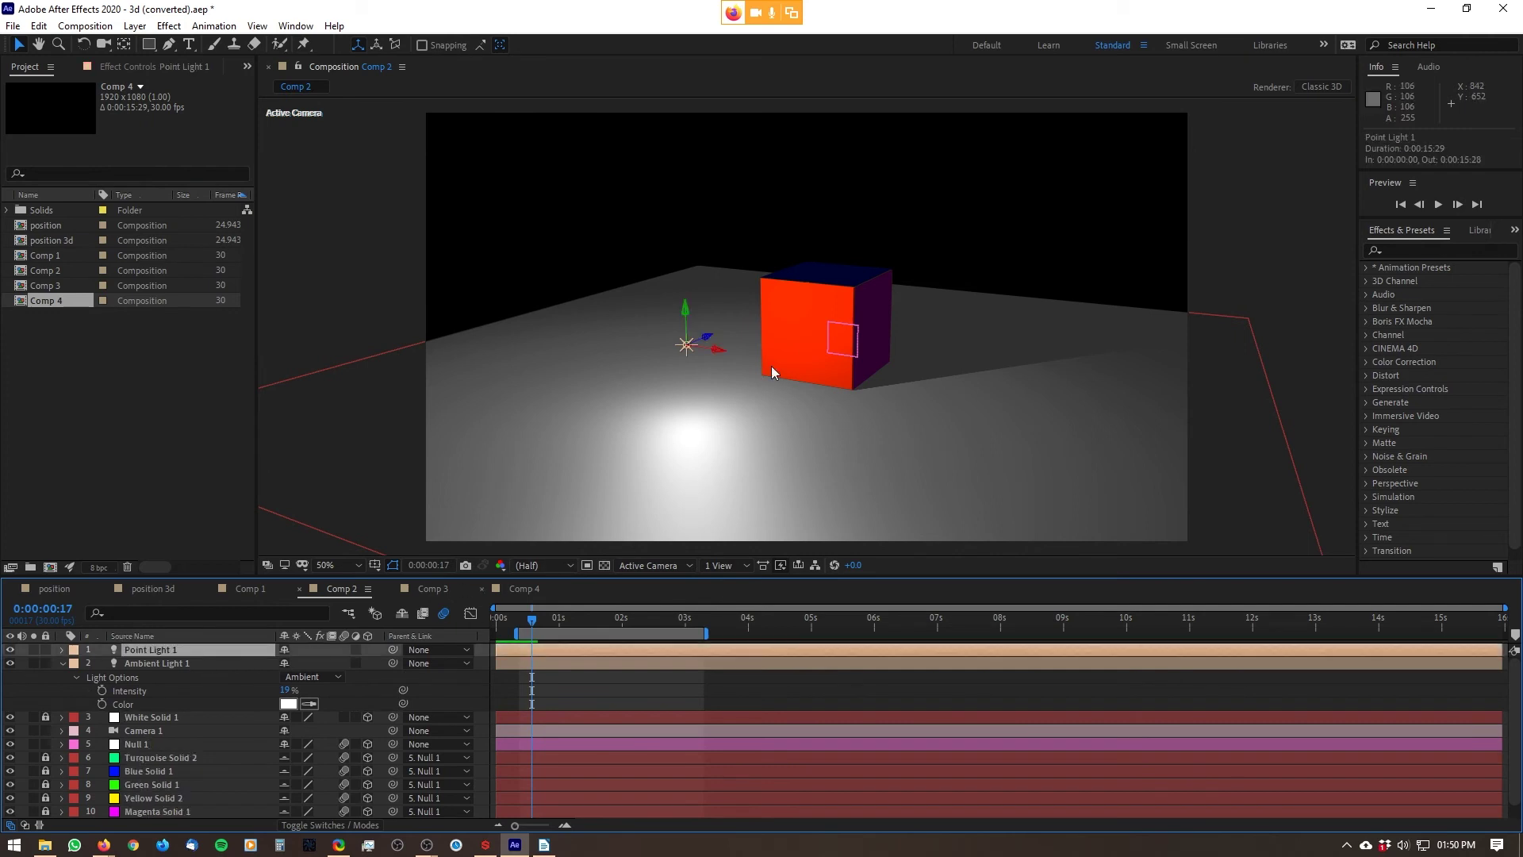
left_click(710, 341)
left_click(714, 339)
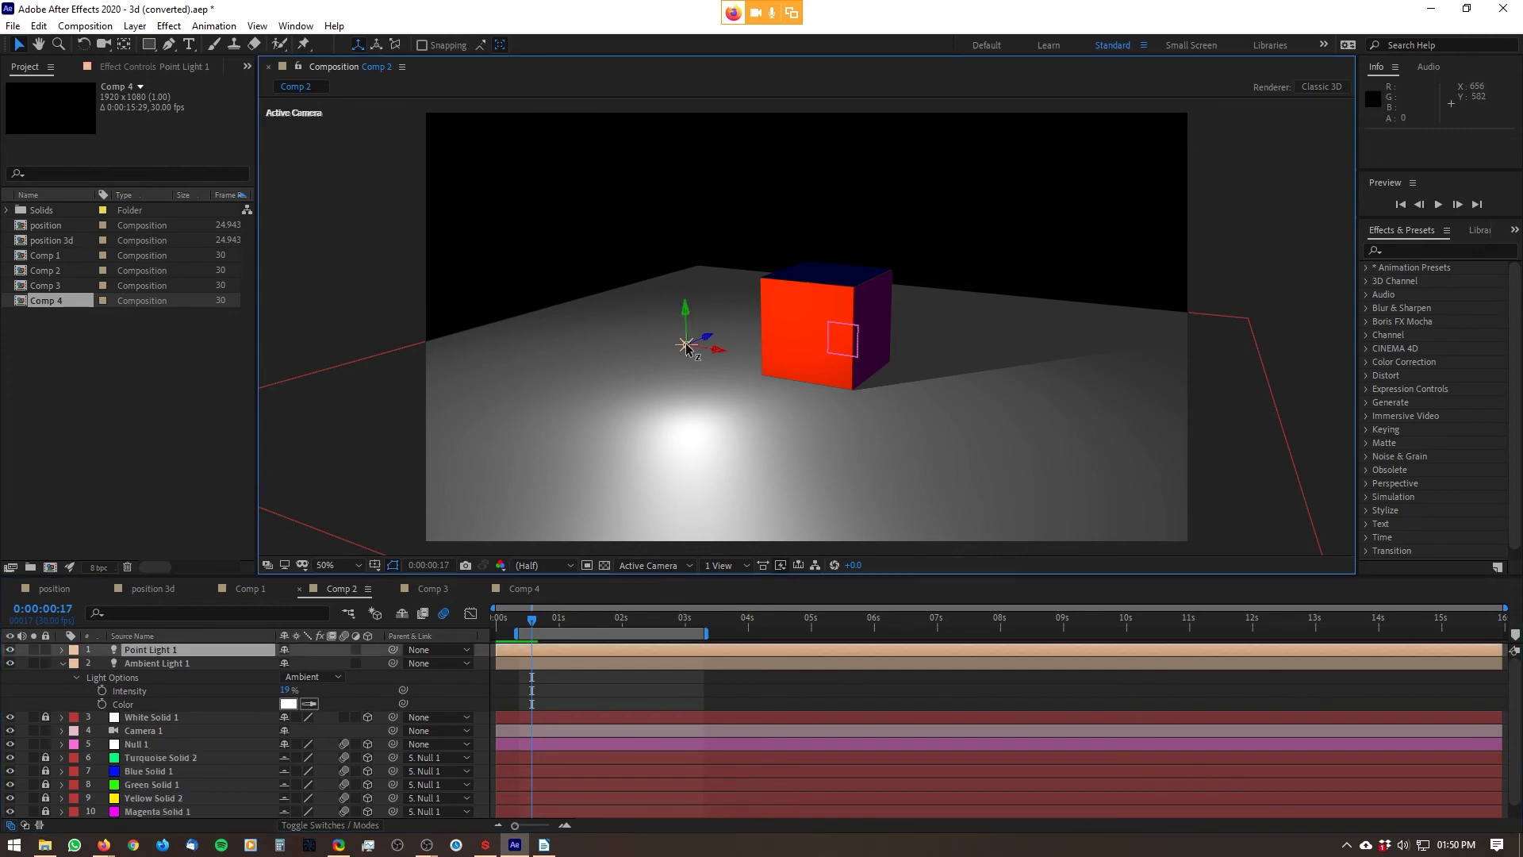
left_click_drag(709, 336, 827, 363)
left_click(704, 338)
left_click_drag(744, 342, 909, 180)
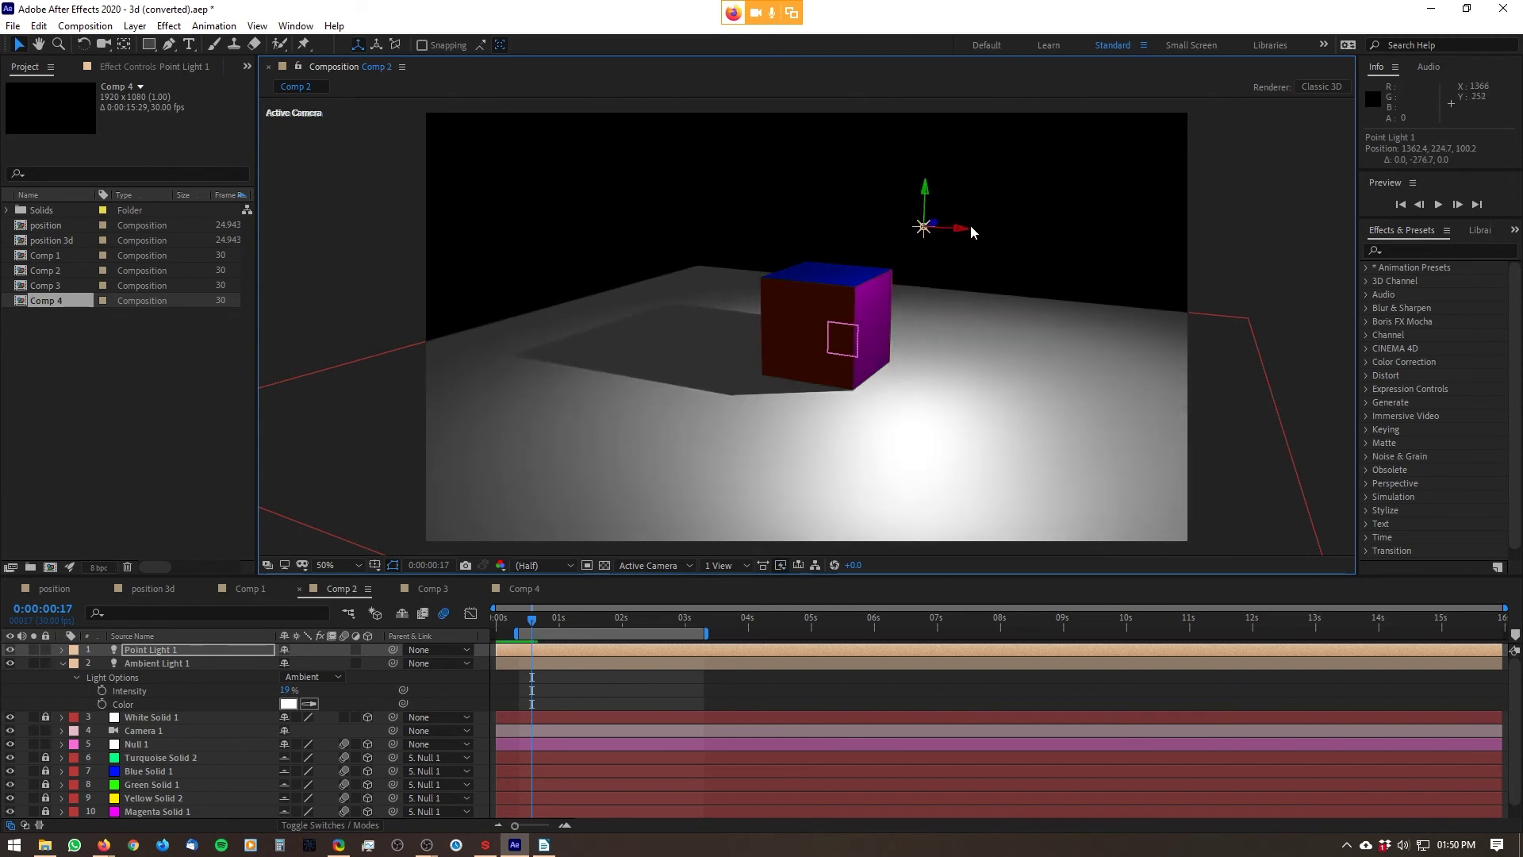
left_click_drag(962, 229, 679, 253)
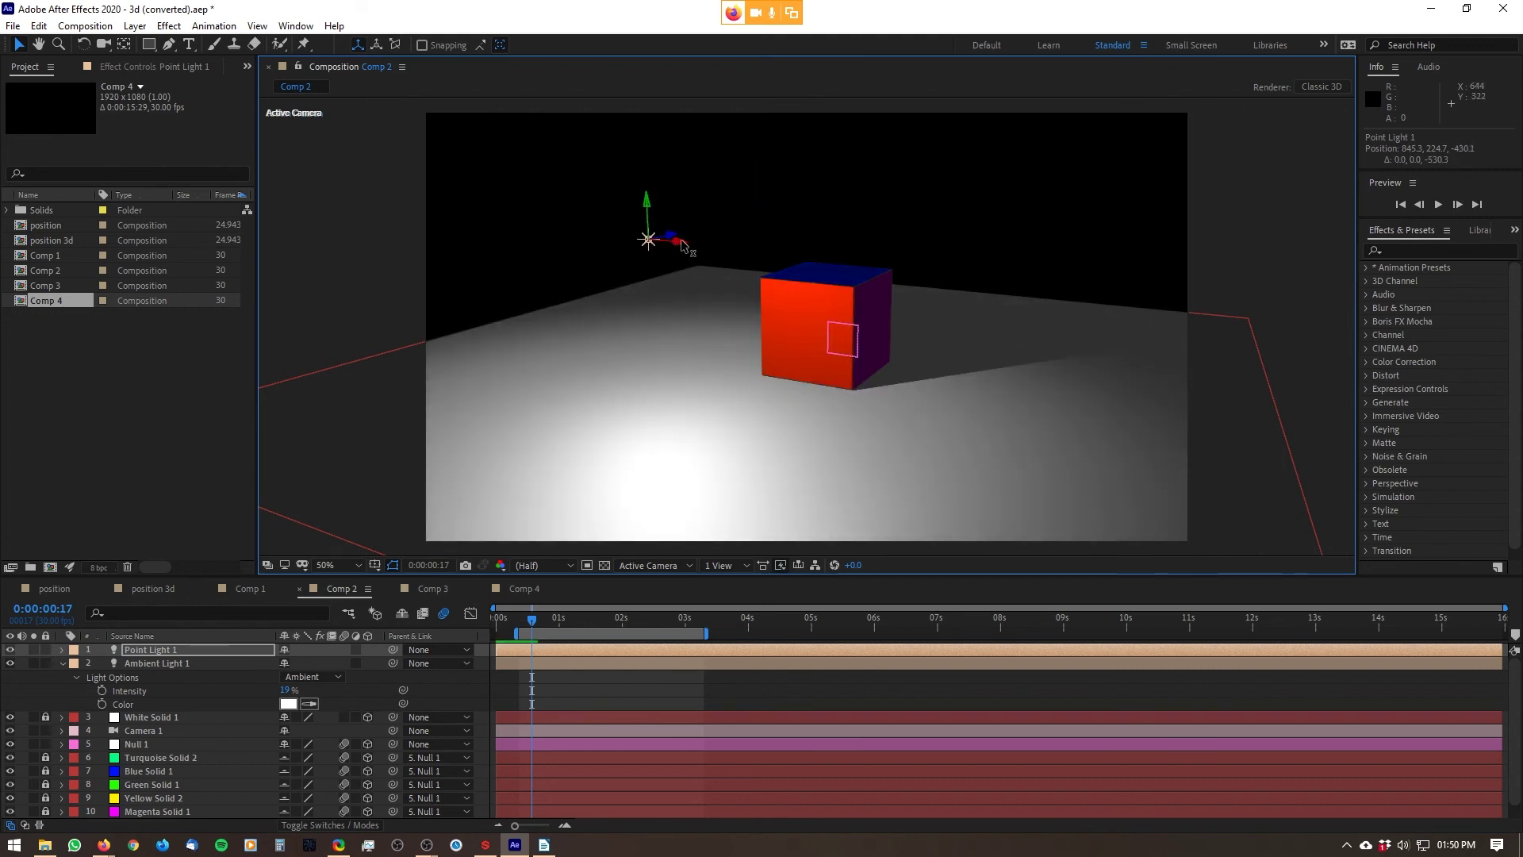
left_click_drag(675, 243, 967, 324)
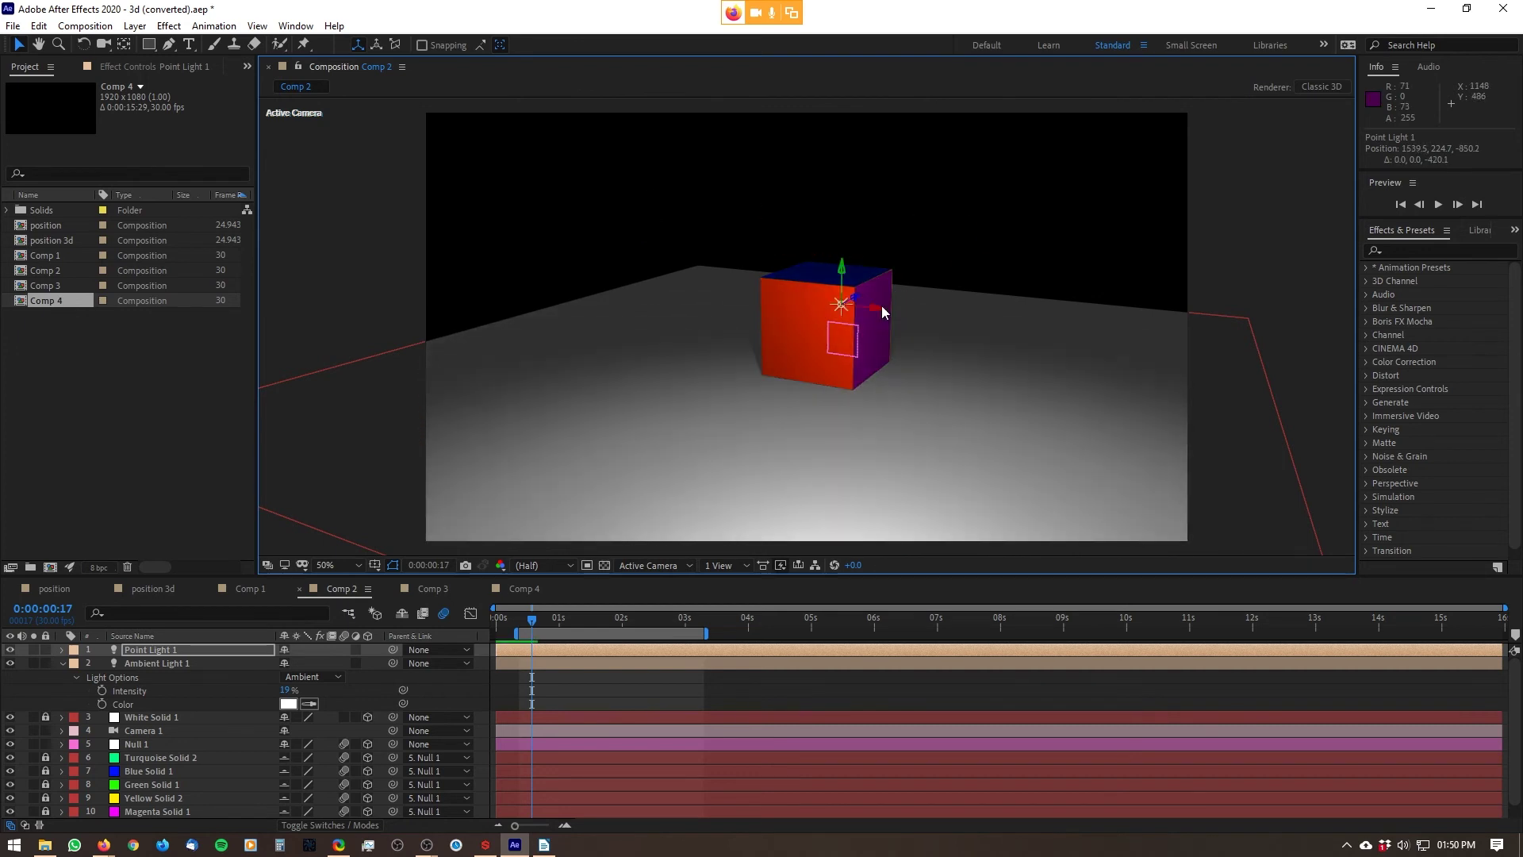
mouse_move(866, 309)
left_mouse_down()
mouse_move(734, 298)
mouse_move(938, 354)
mouse_move(1009, 333)
mouse_move(920, 333)
mouse_move(587, 261)
mouse_move(992, 321)
left_mouse_up()
- Hide and show Ambient Light 1 to compare the scene with and without it
left_click(152, 666)
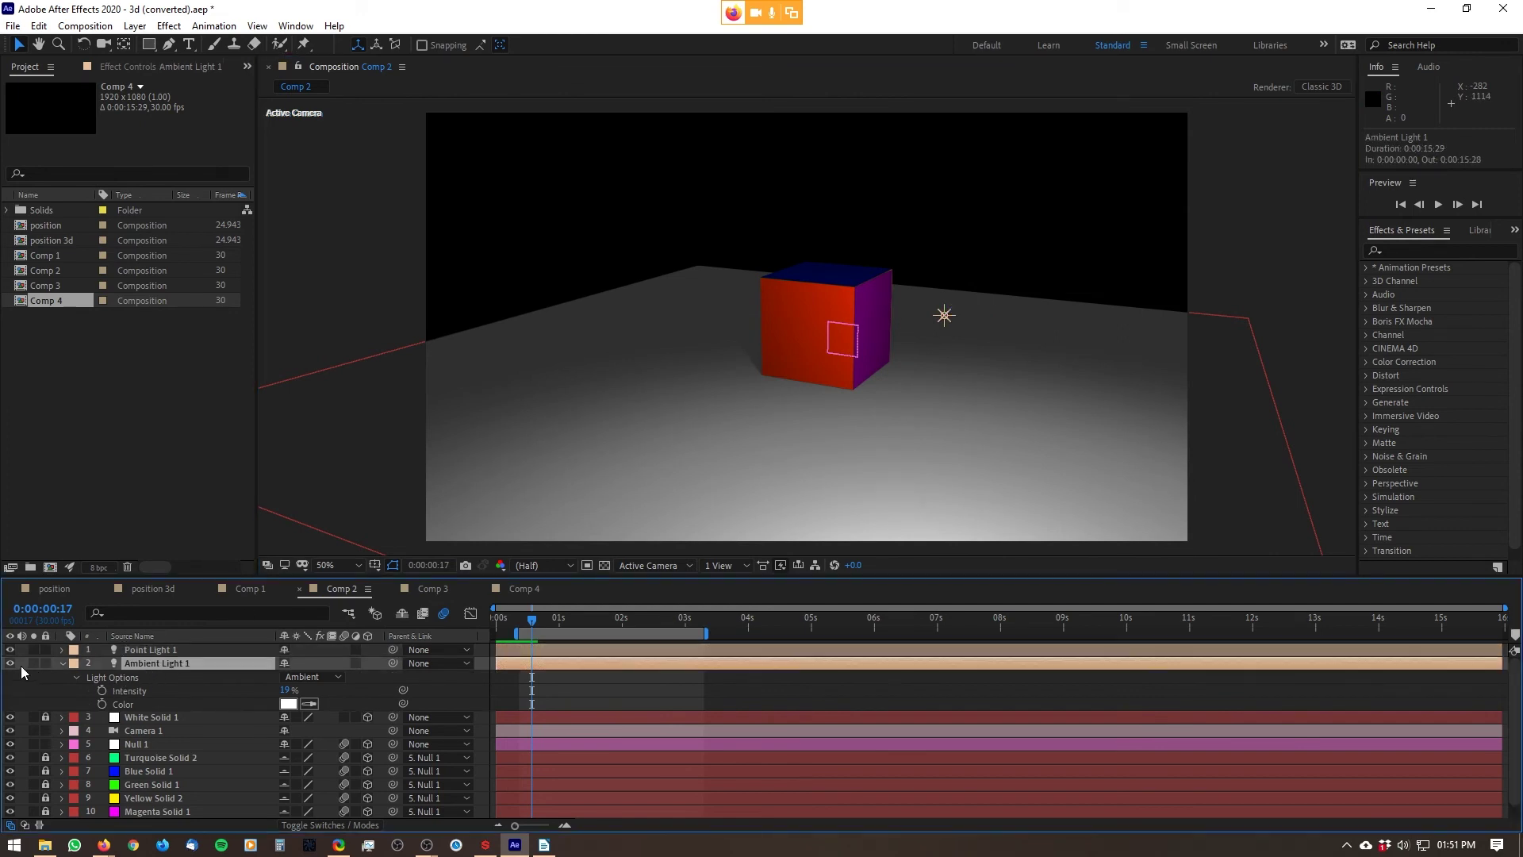
left_click(9, 664)
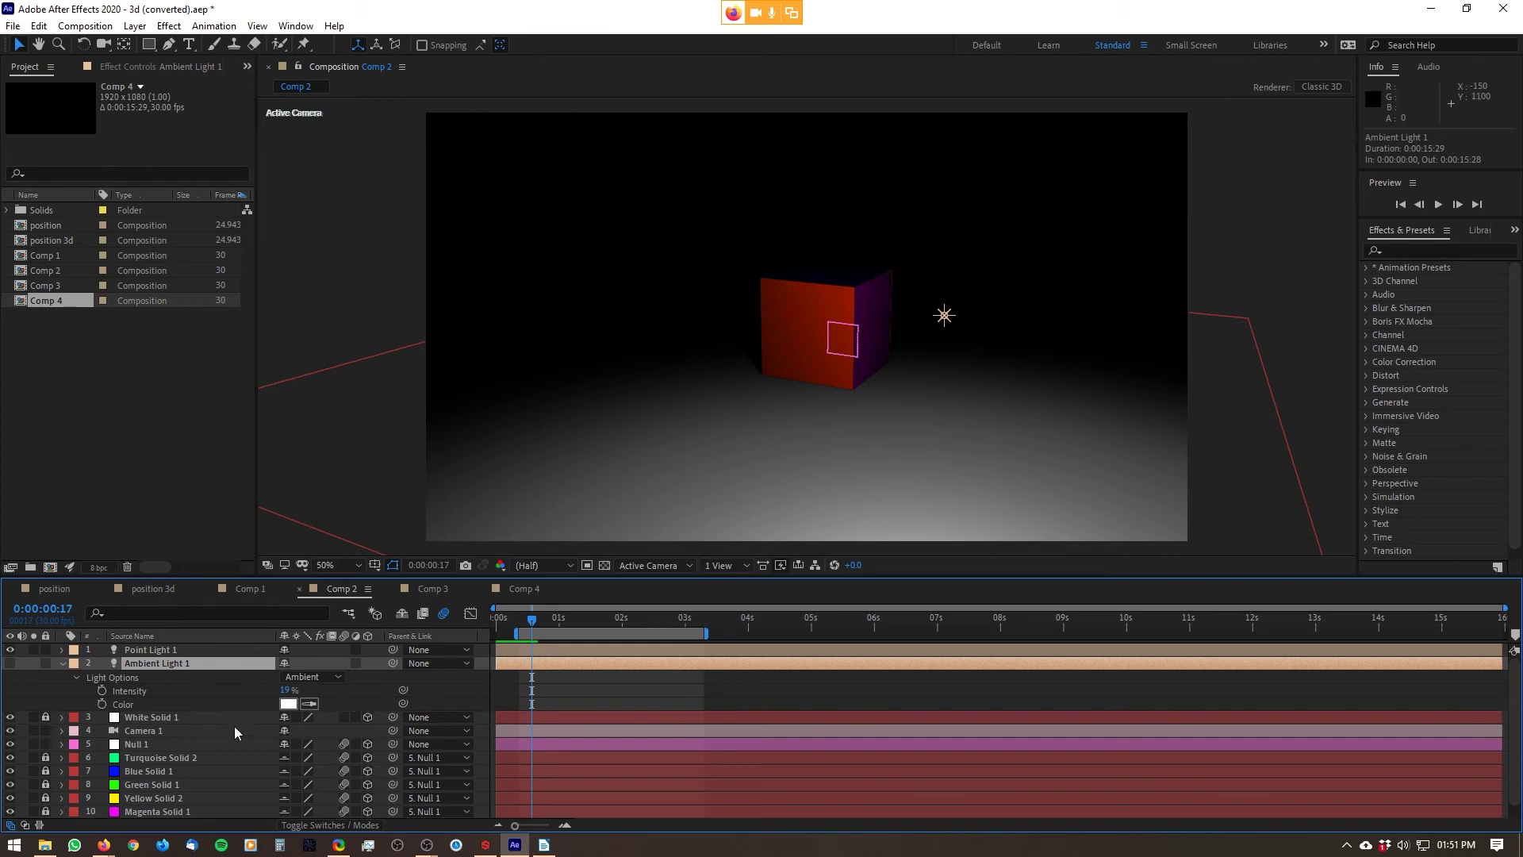
left_click(9, 663)
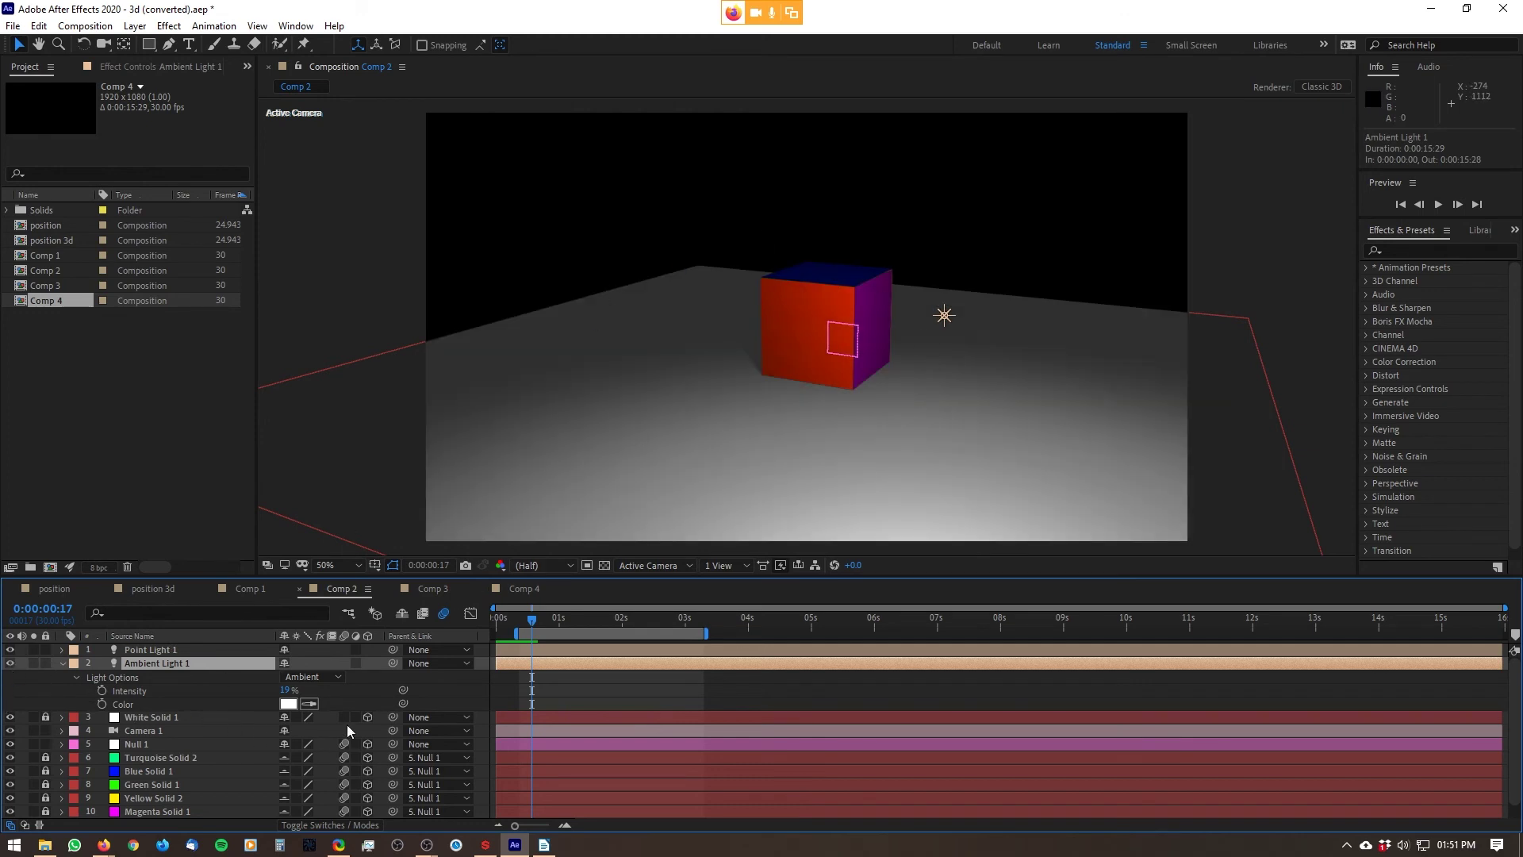
- Give Ambient Light 1 an orange-yellow color with a hue of about 44° and set its intensity to 12%
mouse_move(284, 689)
left_mouse_down()
mouse_move(261, 695)
mouse_move(277, 696)
left_mouse_up()
left_click(288, 703)
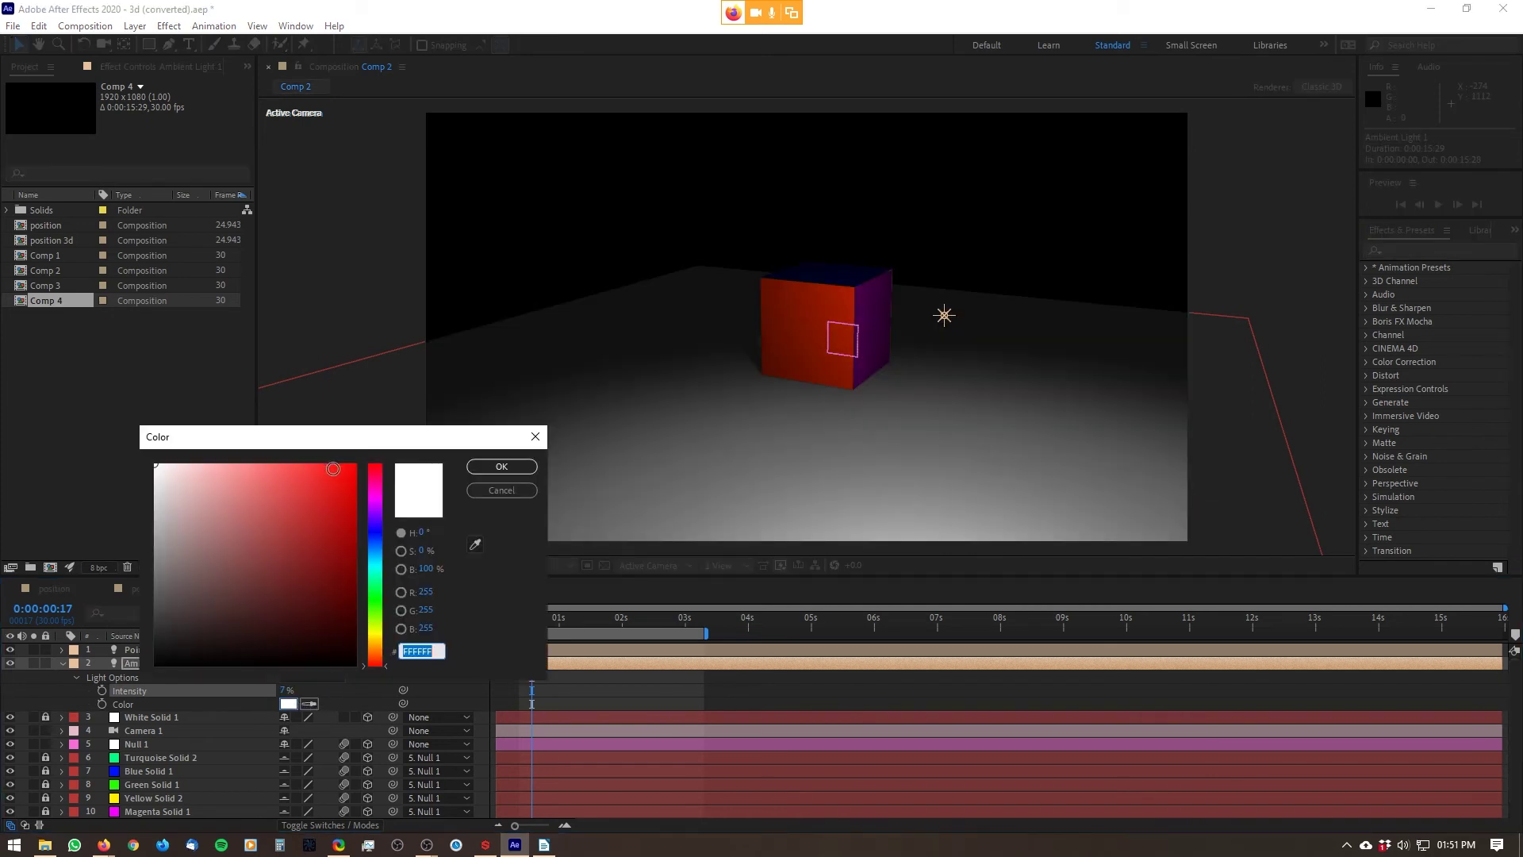
left_click_drag(373, 662, 375, 644)
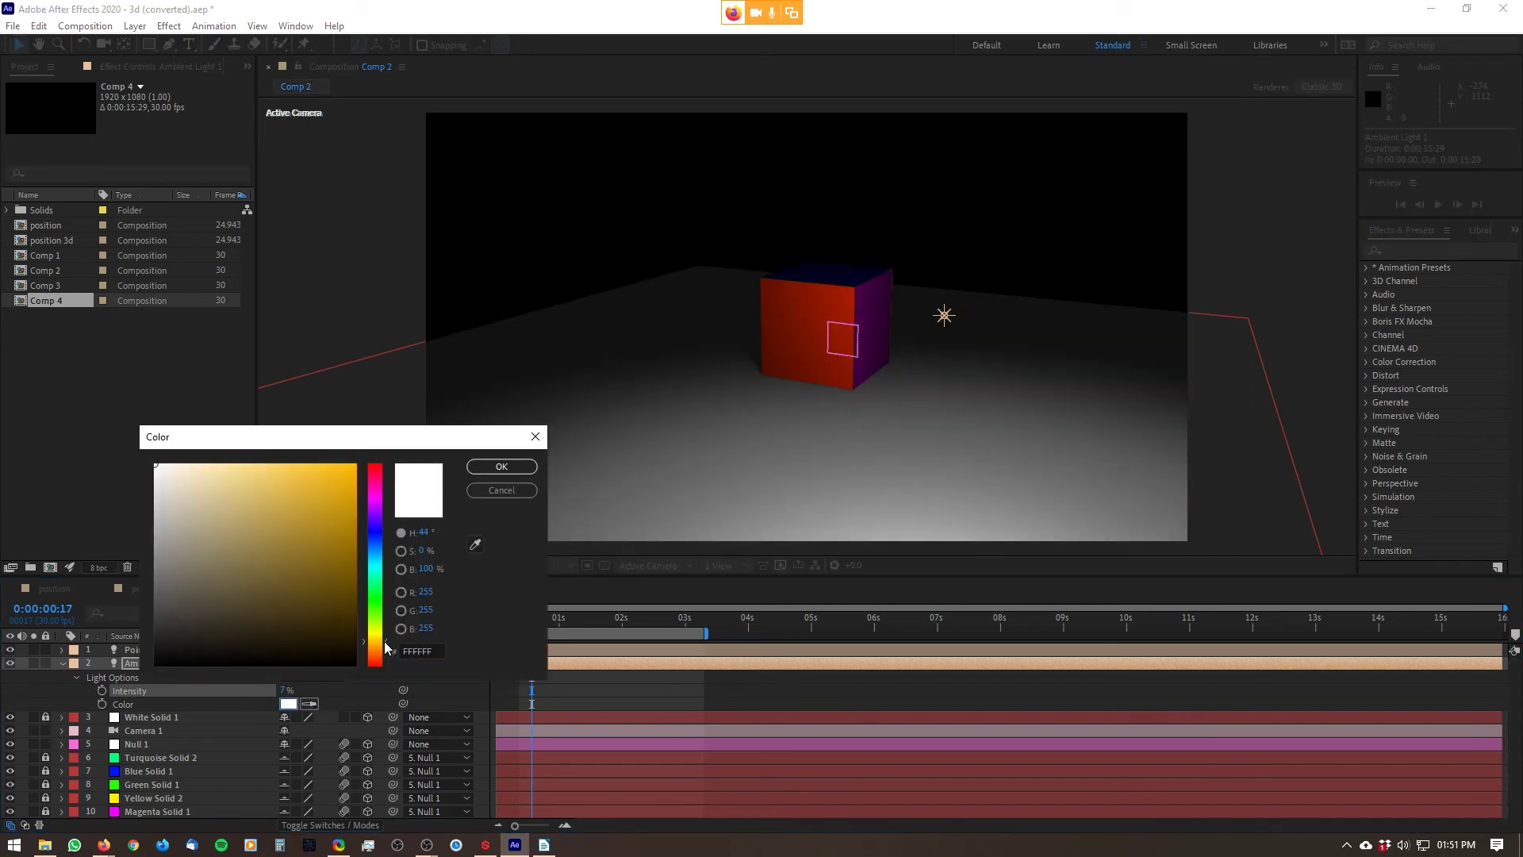
left_click(339, 517)
key("Return")
left_click_drag(286, 690, 288, 695)
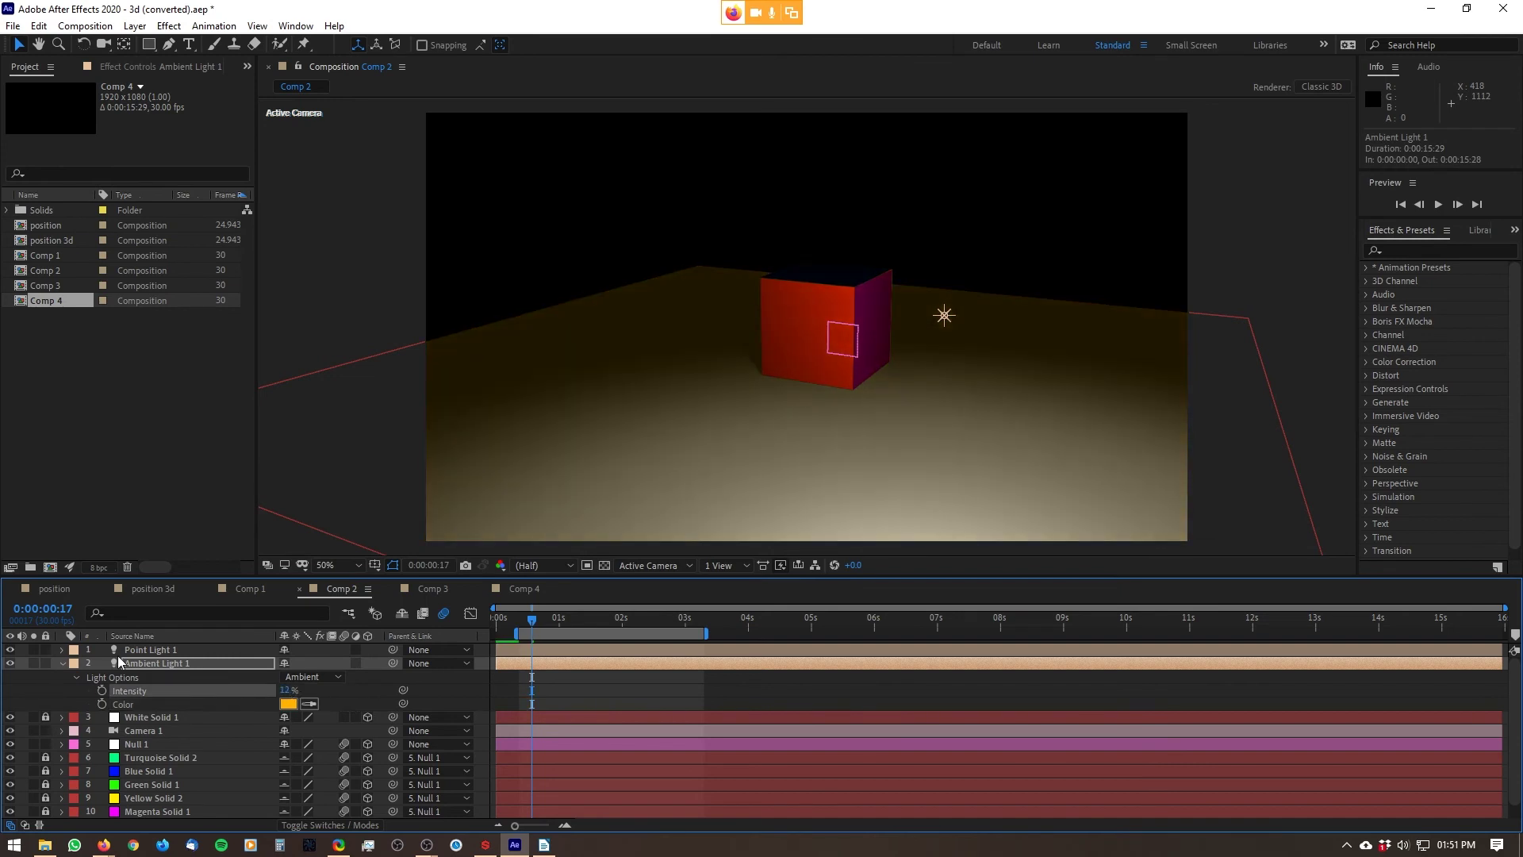
- Move Point Light 1 through the cube and out to a spot above and in front of it, at about 1393.3, 201.0, -379.1
left_click(147, 650)
left_click_drag(983, 321, 882, 282)
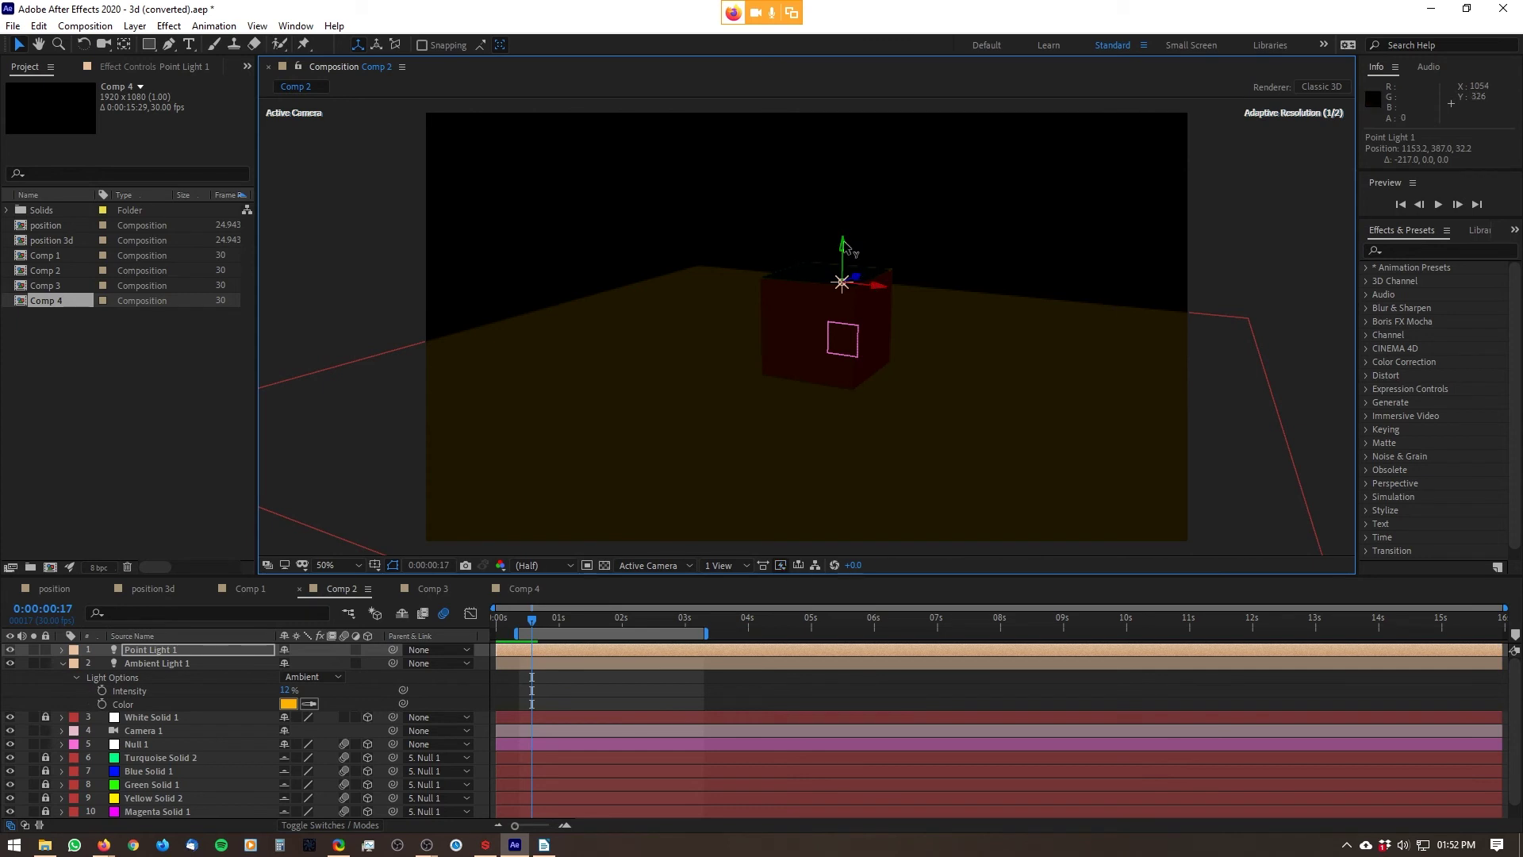
left_click_drag(843, 253, 842, 373)
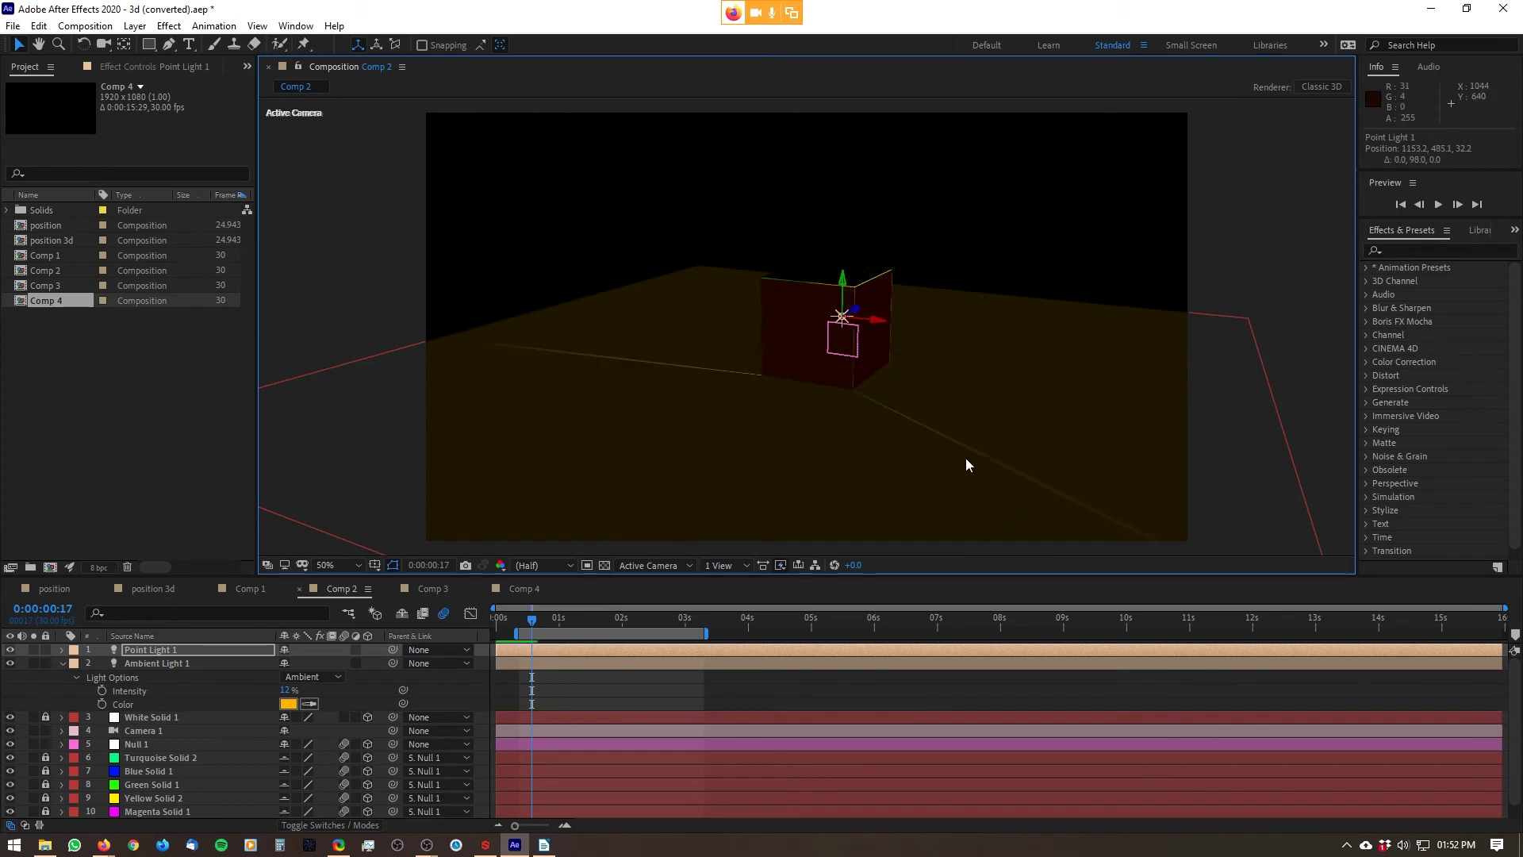
left_click(842, 284)
left_click(843, 317)
left_click_drag(843, 317, 868, 242)
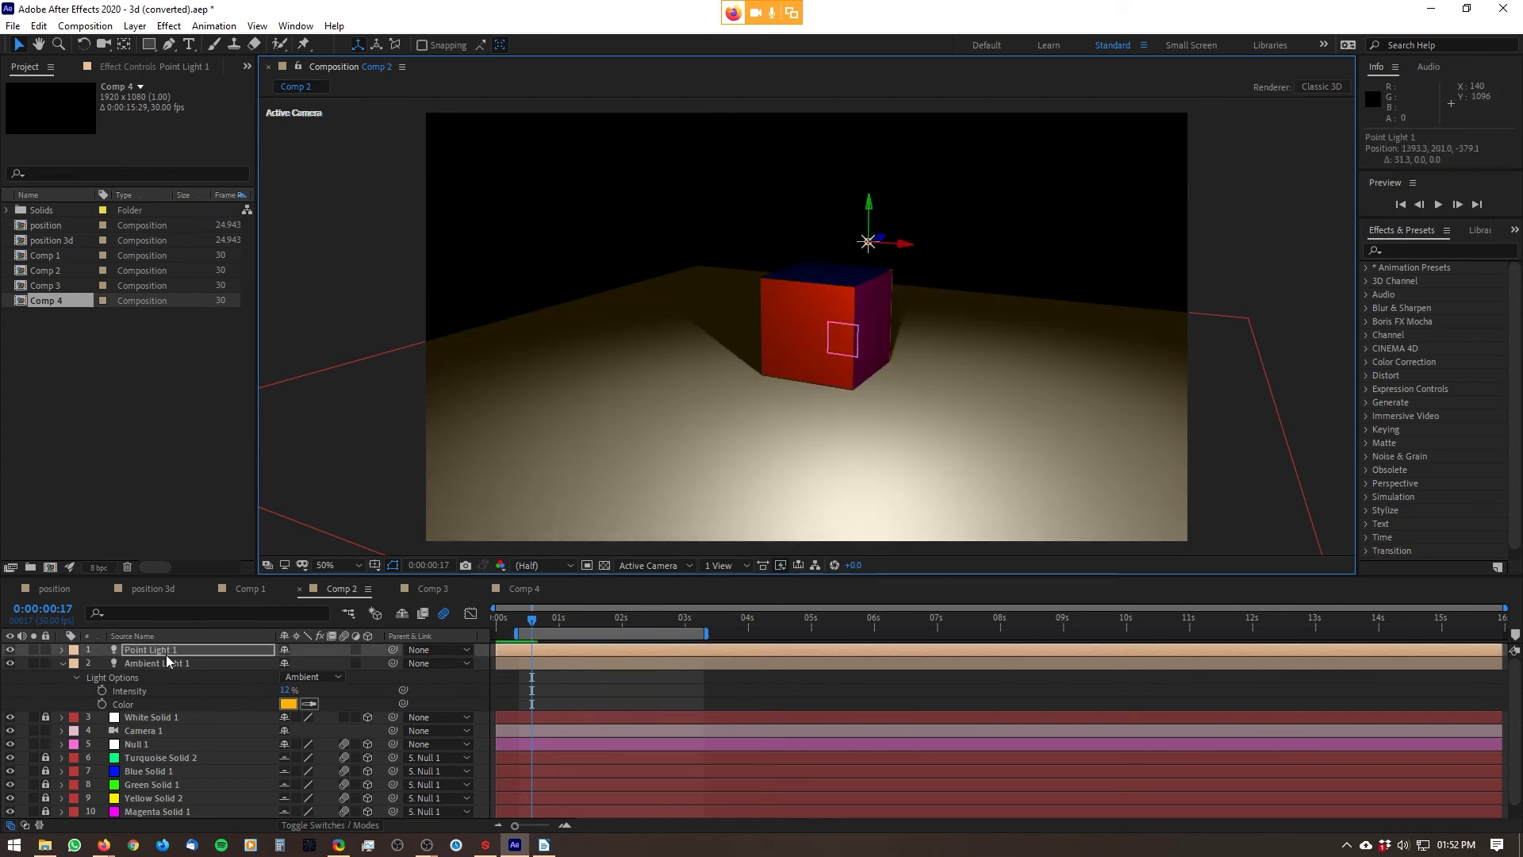
- Reveal Point Light 1's Light Options and set its Radius to 410 and Falloff Distance to 1832
left_click(62, 650)
left_click(79, 684)
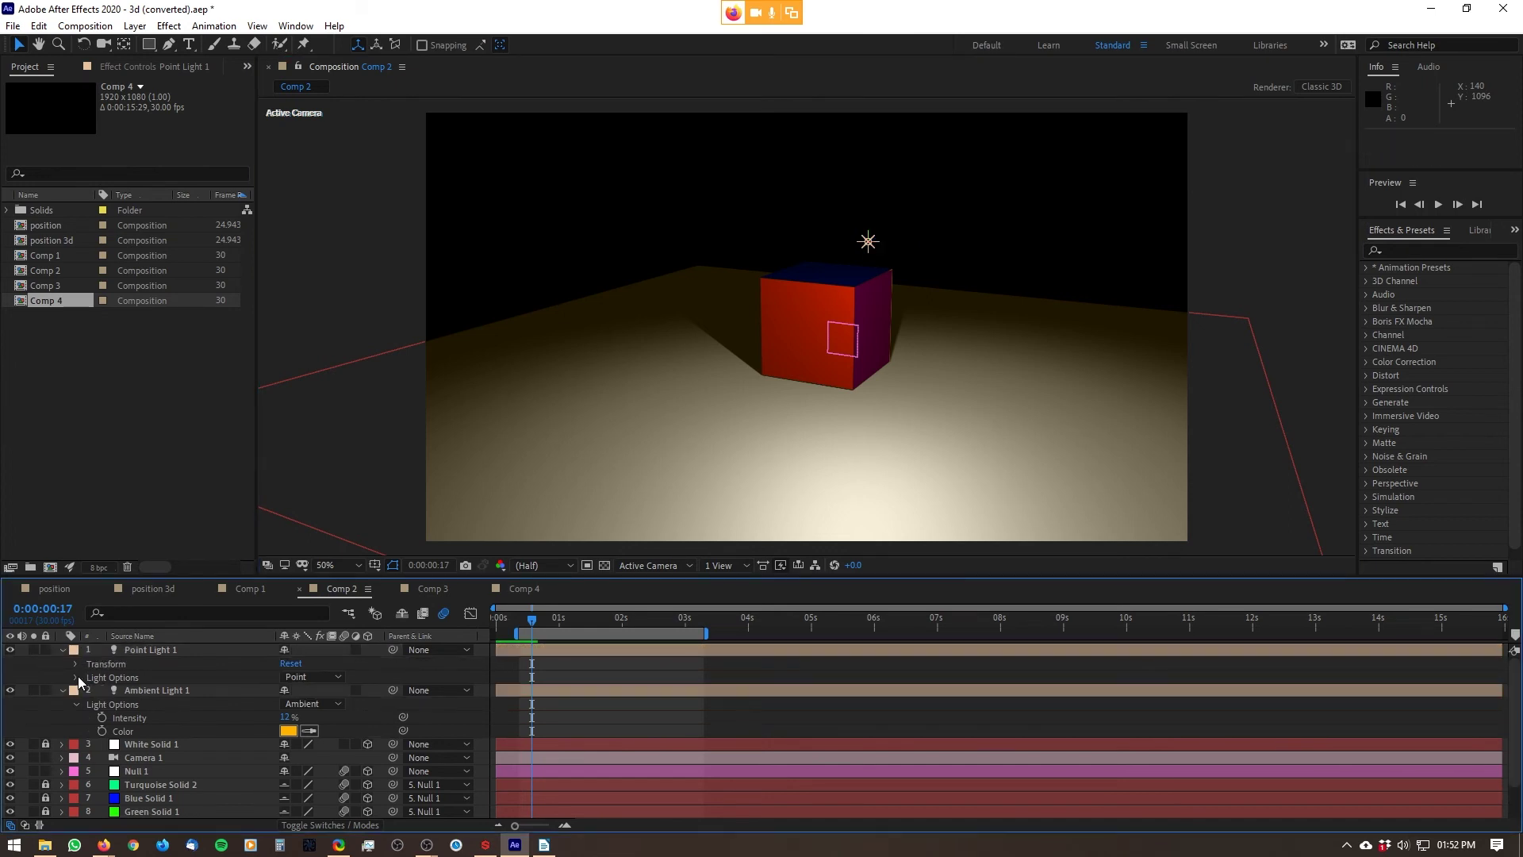
left_click(77, 678)
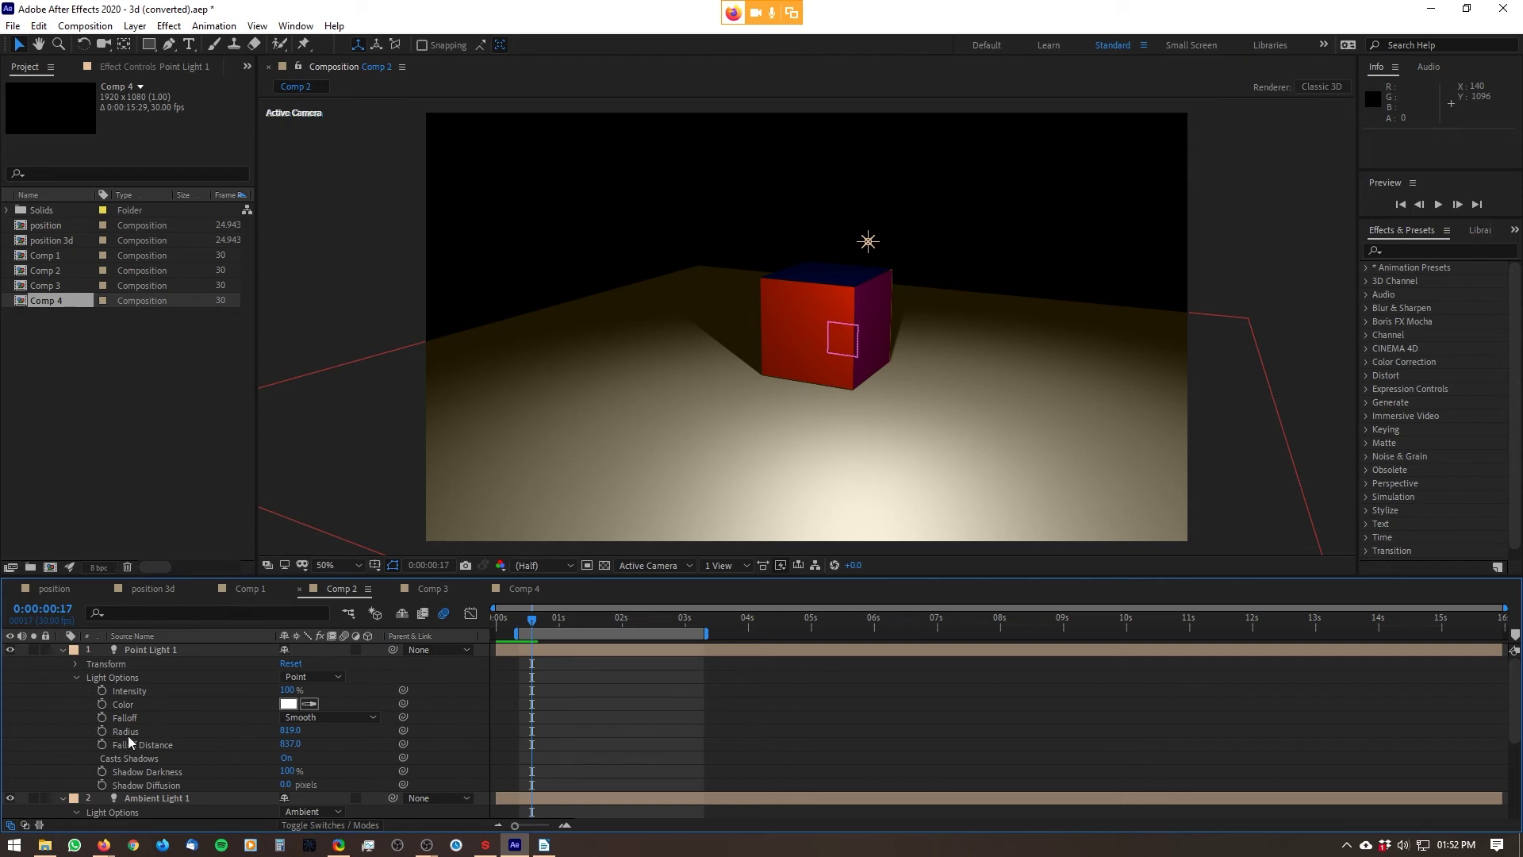
left_click_drag(290, 731, 1403, 659)
mouse_move(199, 744)
left_mouse_down()
mouse_move(251, 659)
mouse_move(4, 782)
mouse_move(199, 771)
left_mouse_up()
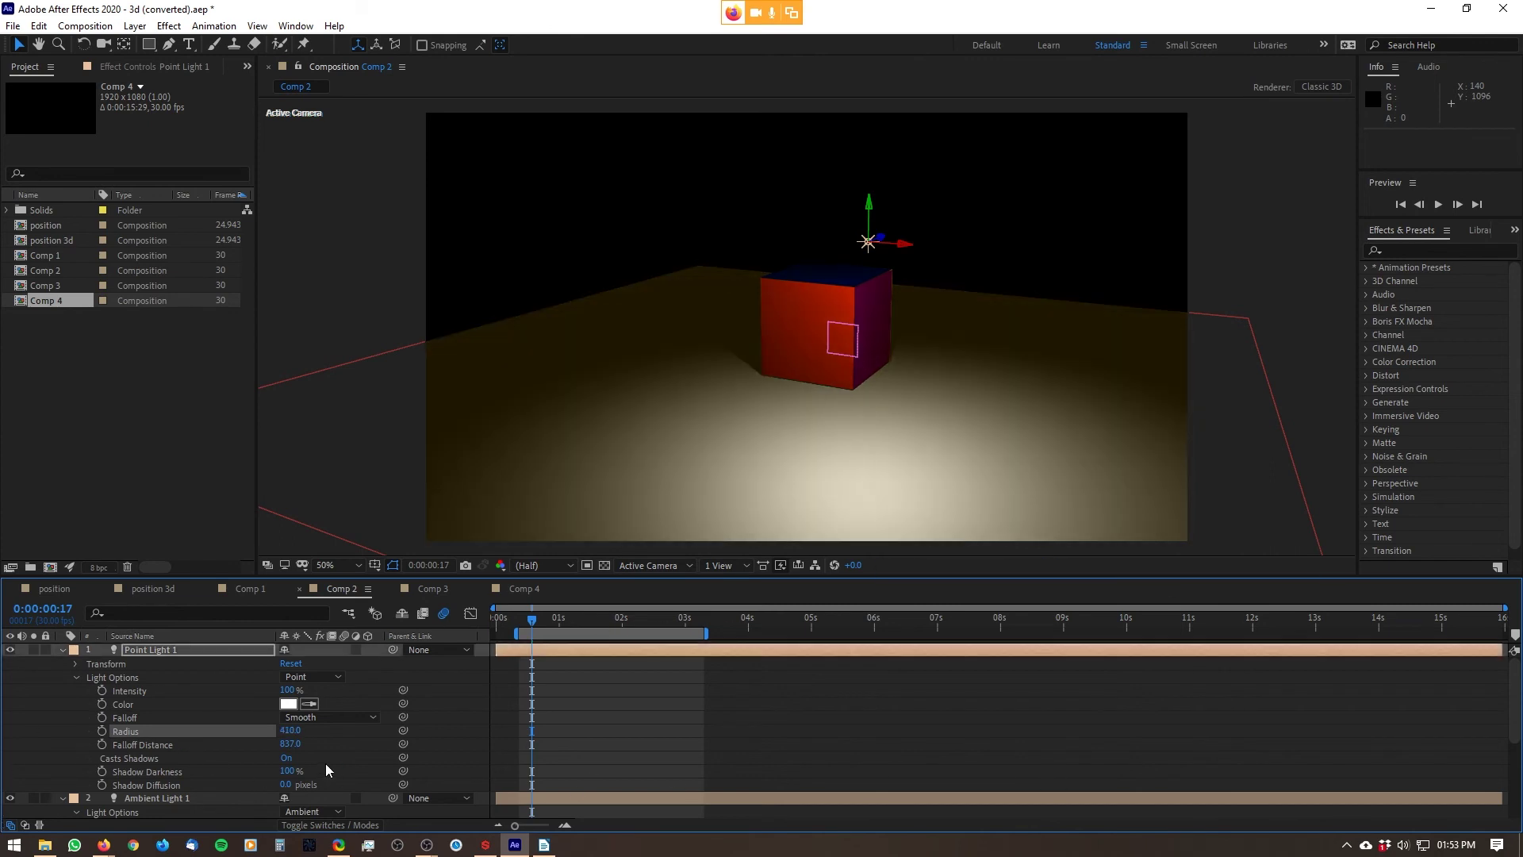
left_click_drag(291, 744, 1517, 559)
left_click_drag(634, 732, 1151, 814)
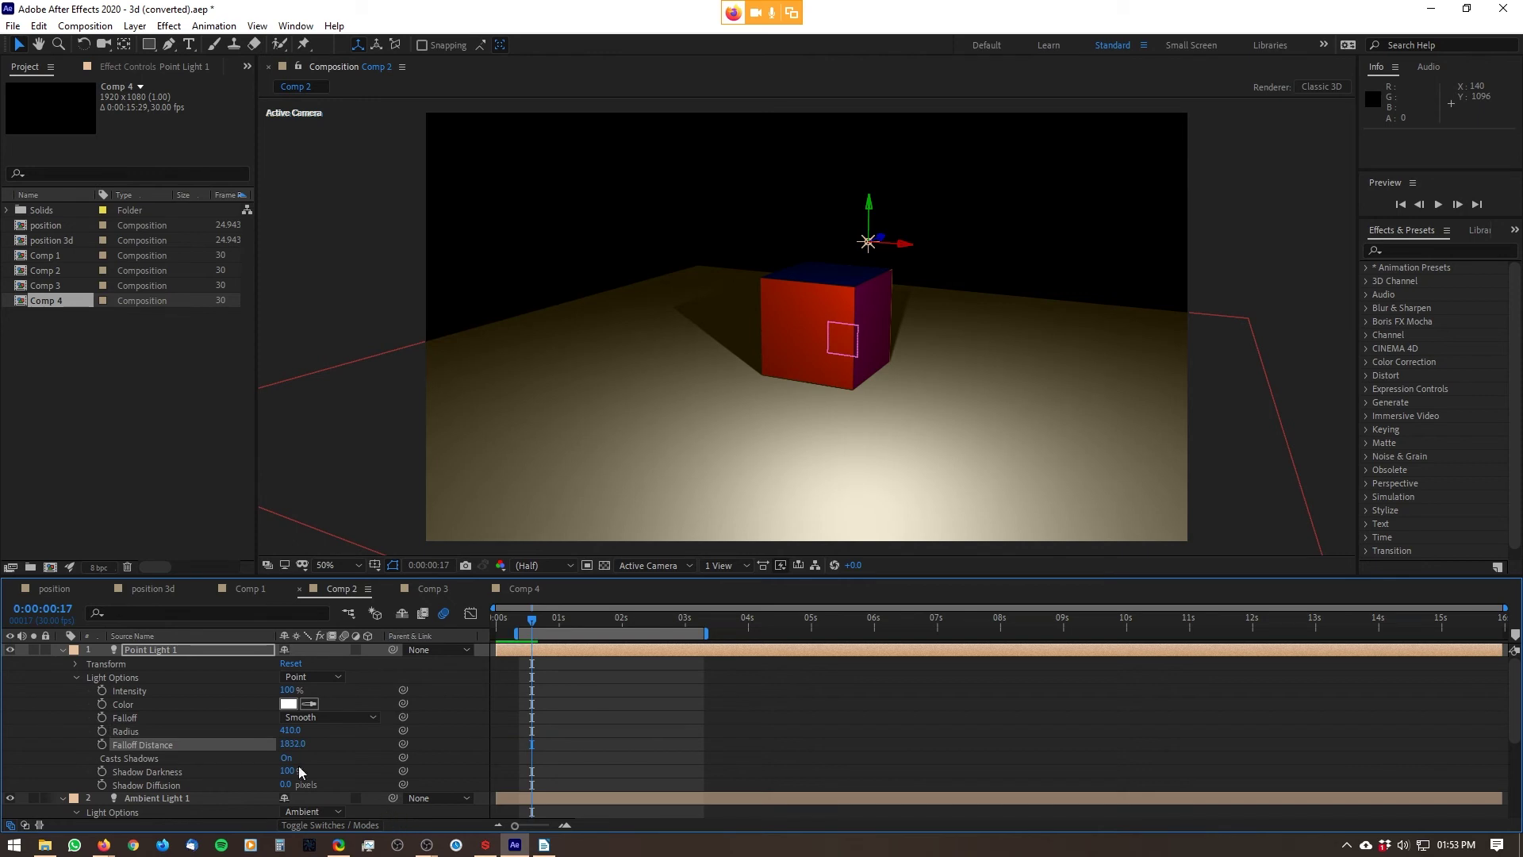
- Toggle Point Light 1's Casts Shadows off and on, then try Shadow Darkness at 310% and undo it
left_click(287, 758)
left_click(287, 758)
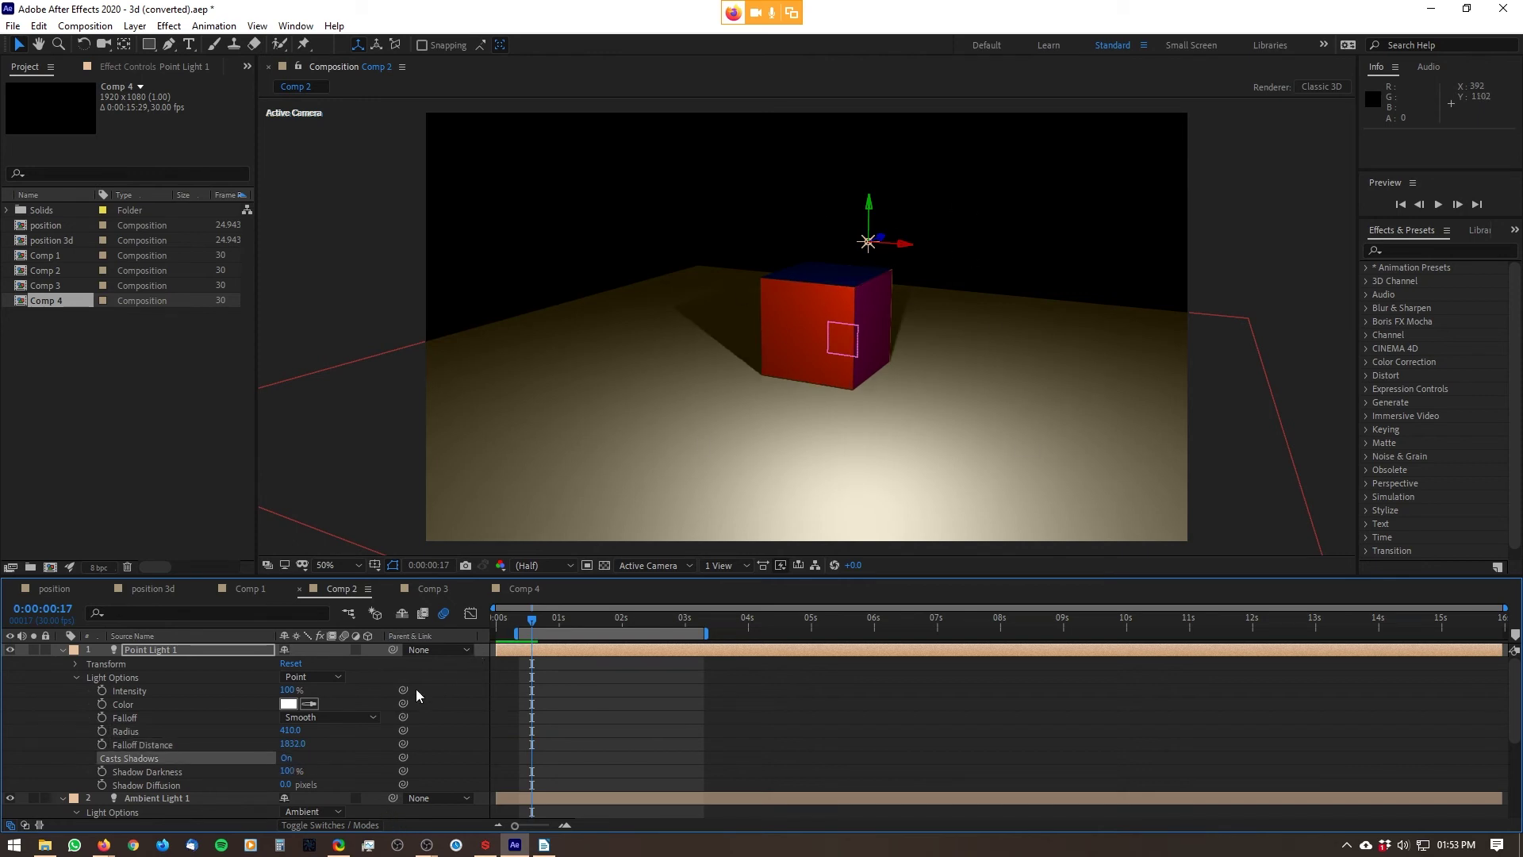
left_click_drag(287, 771, 482, 777)
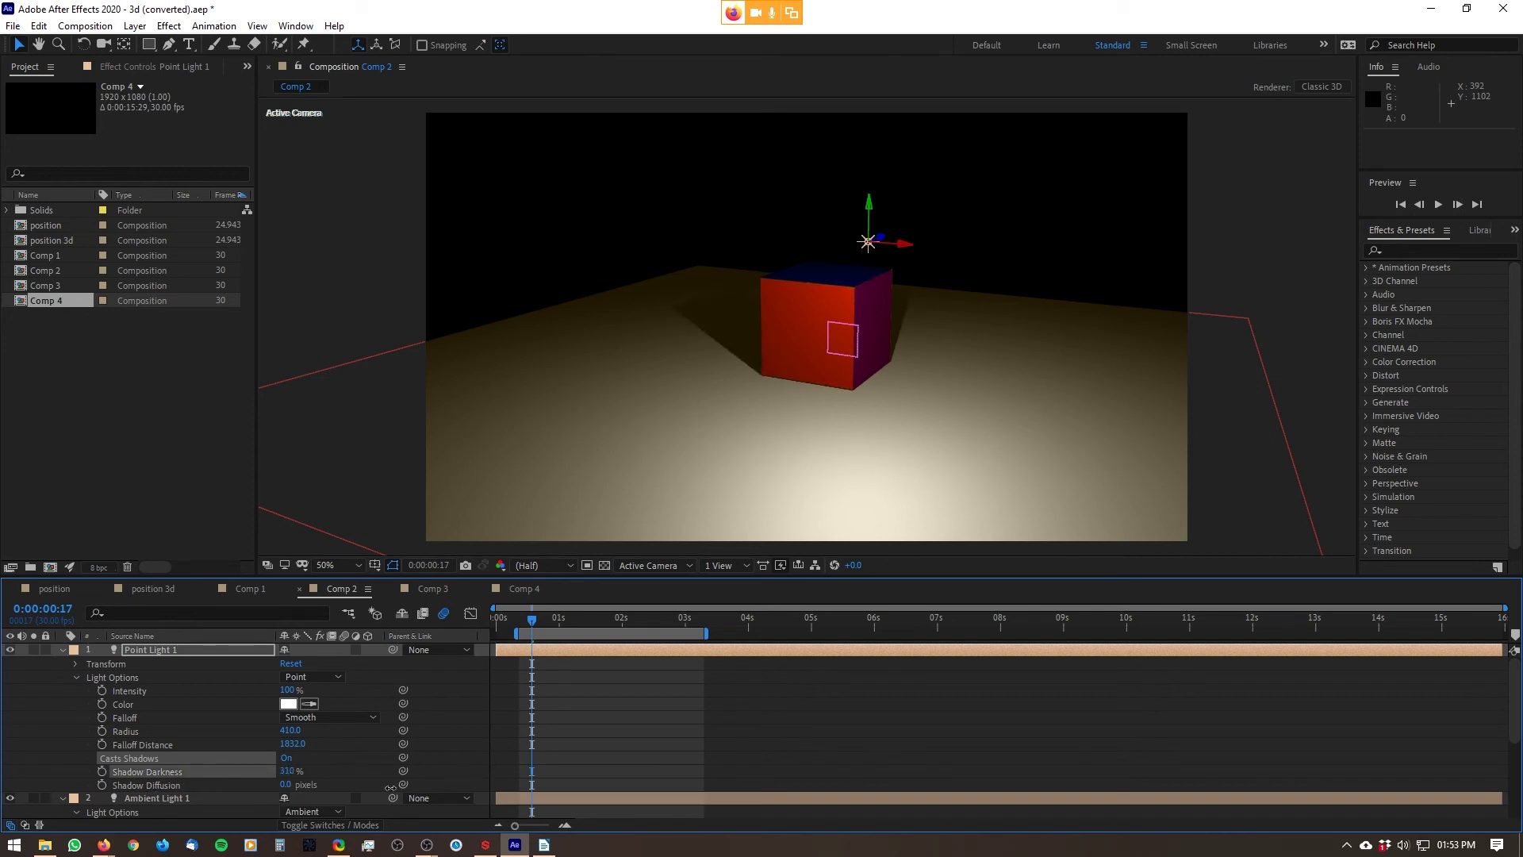
left_click_drag(249, 785, 728, 754)
key("ctrl+z")
- Set Point Light 1's Shadow Diffusion to 201 pixels and Radius to 1323, and raise it above the cube to about 1289.5, 26.2, -379.1
left_click_drag(403, 785, 383, 776)
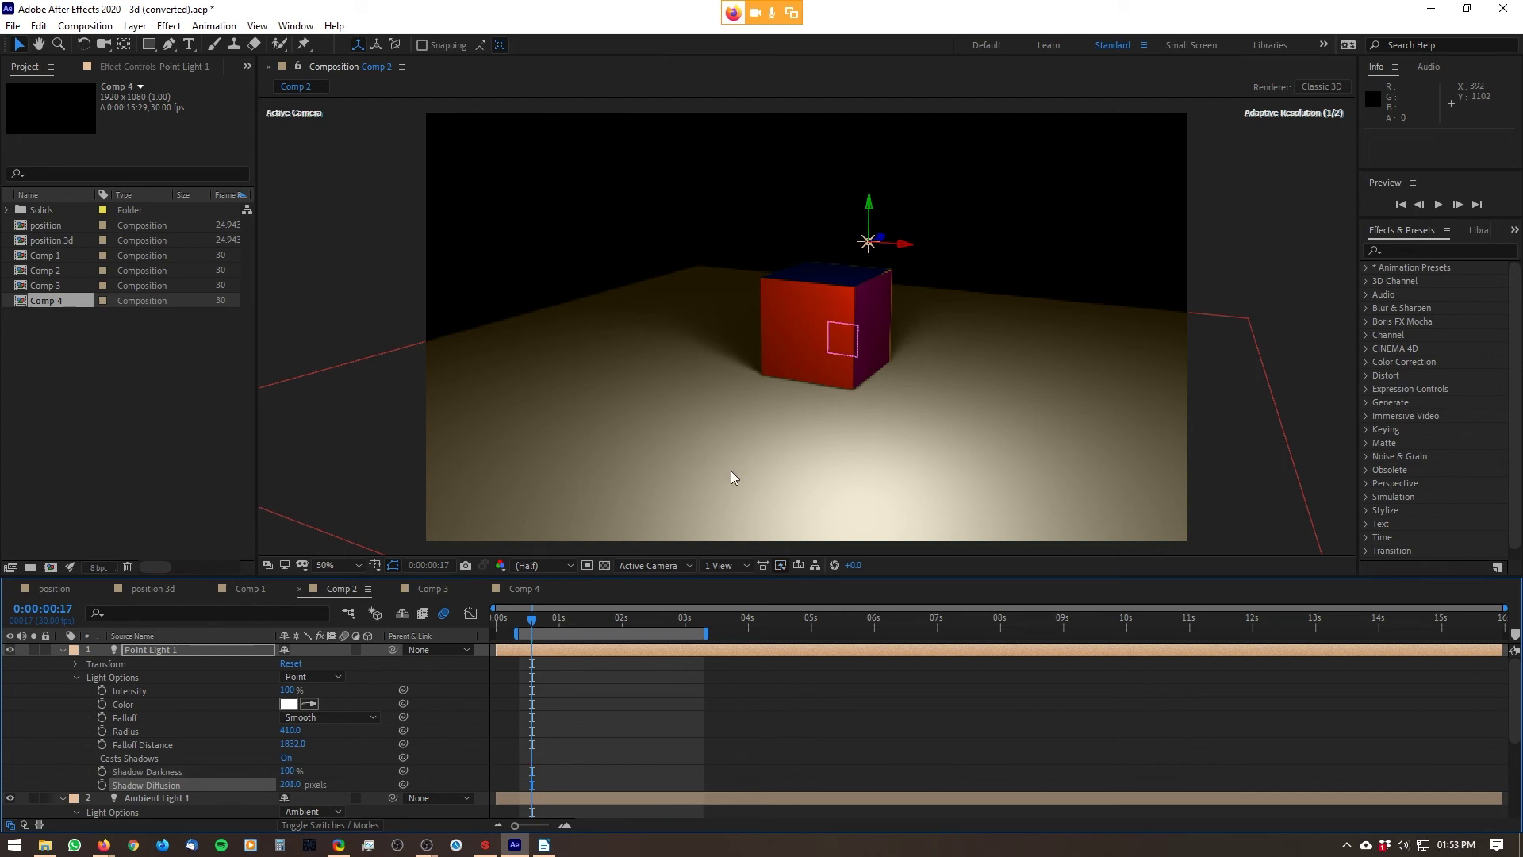
left_click_drag(908, 248, 924, 336)
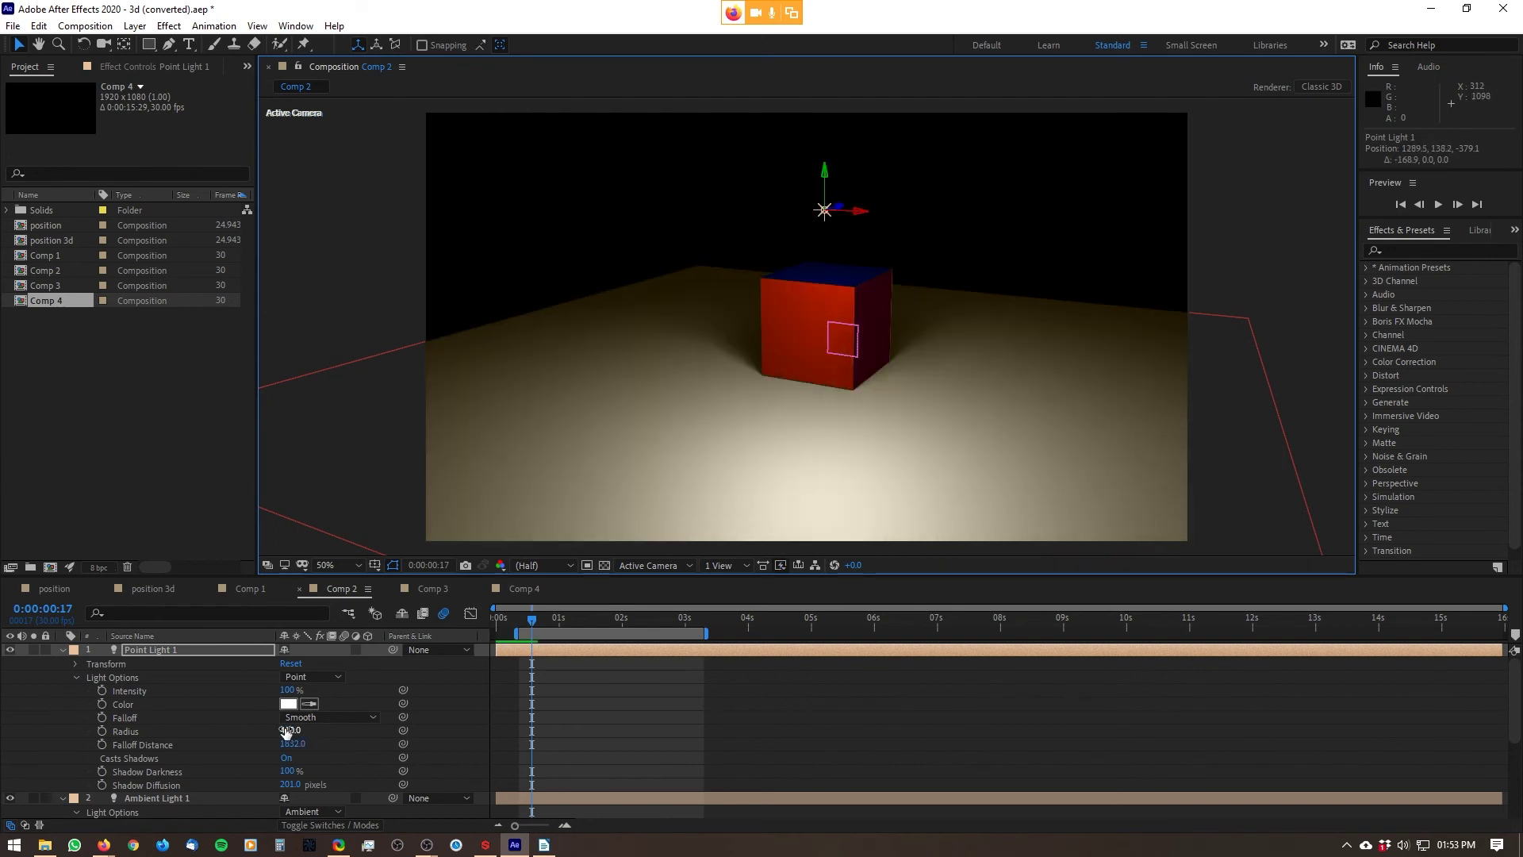
left_click_drag(286, 731, 924, 691)
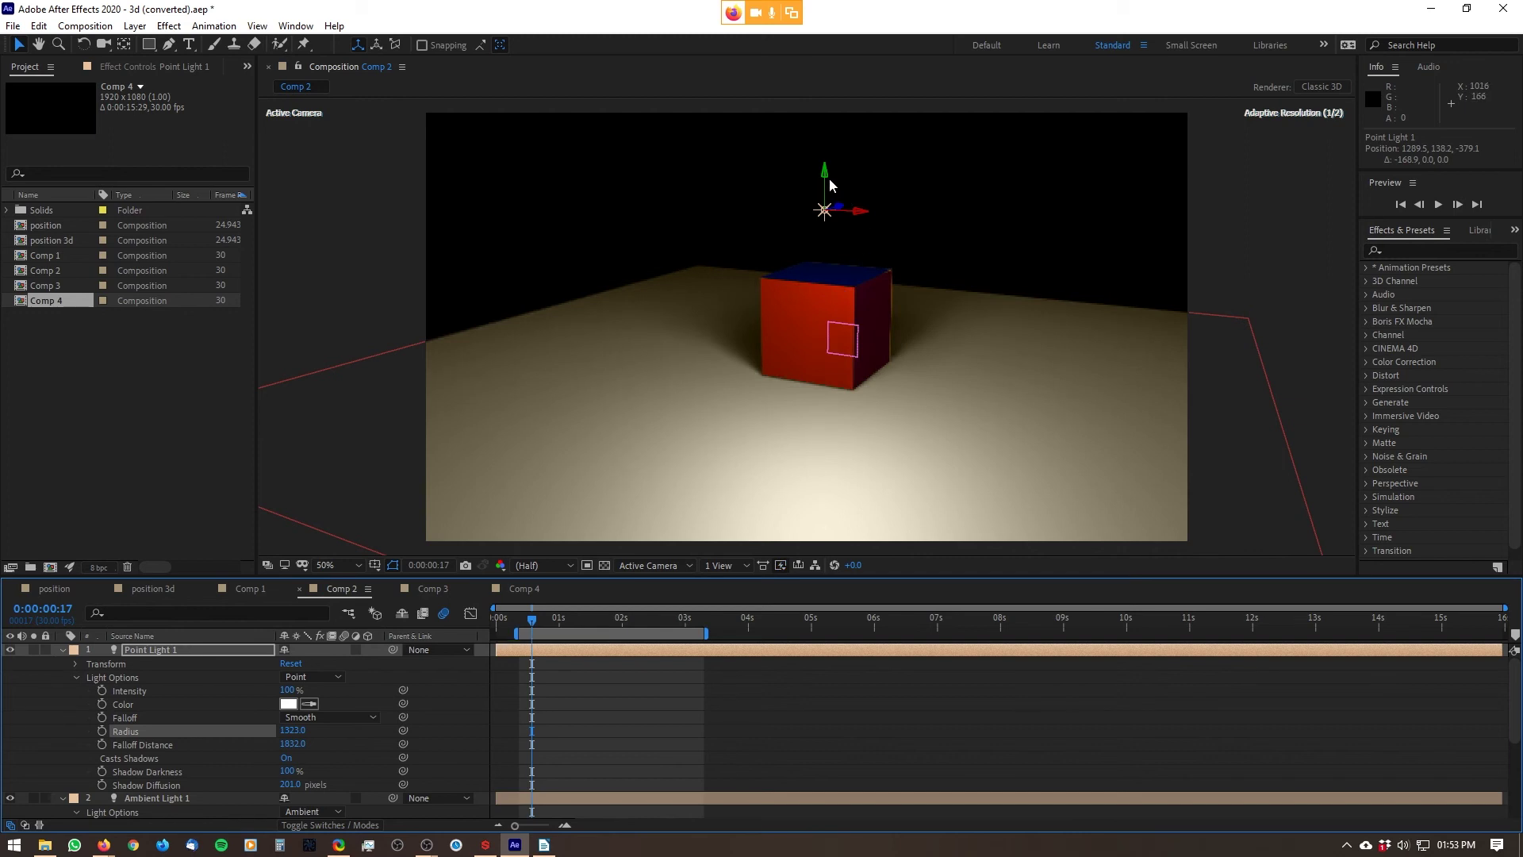
left_click_drag(825, 184, 837, 127)
- Set Point Light 1's Shadow Diffusion to 64 pixels, and try its Falloff at None before returning it to Smooth
mouse_move(290, 785)
left_mouse_down()
mouse_move(119, 793)
mouse_move(272, 782)
left_mouse_up()
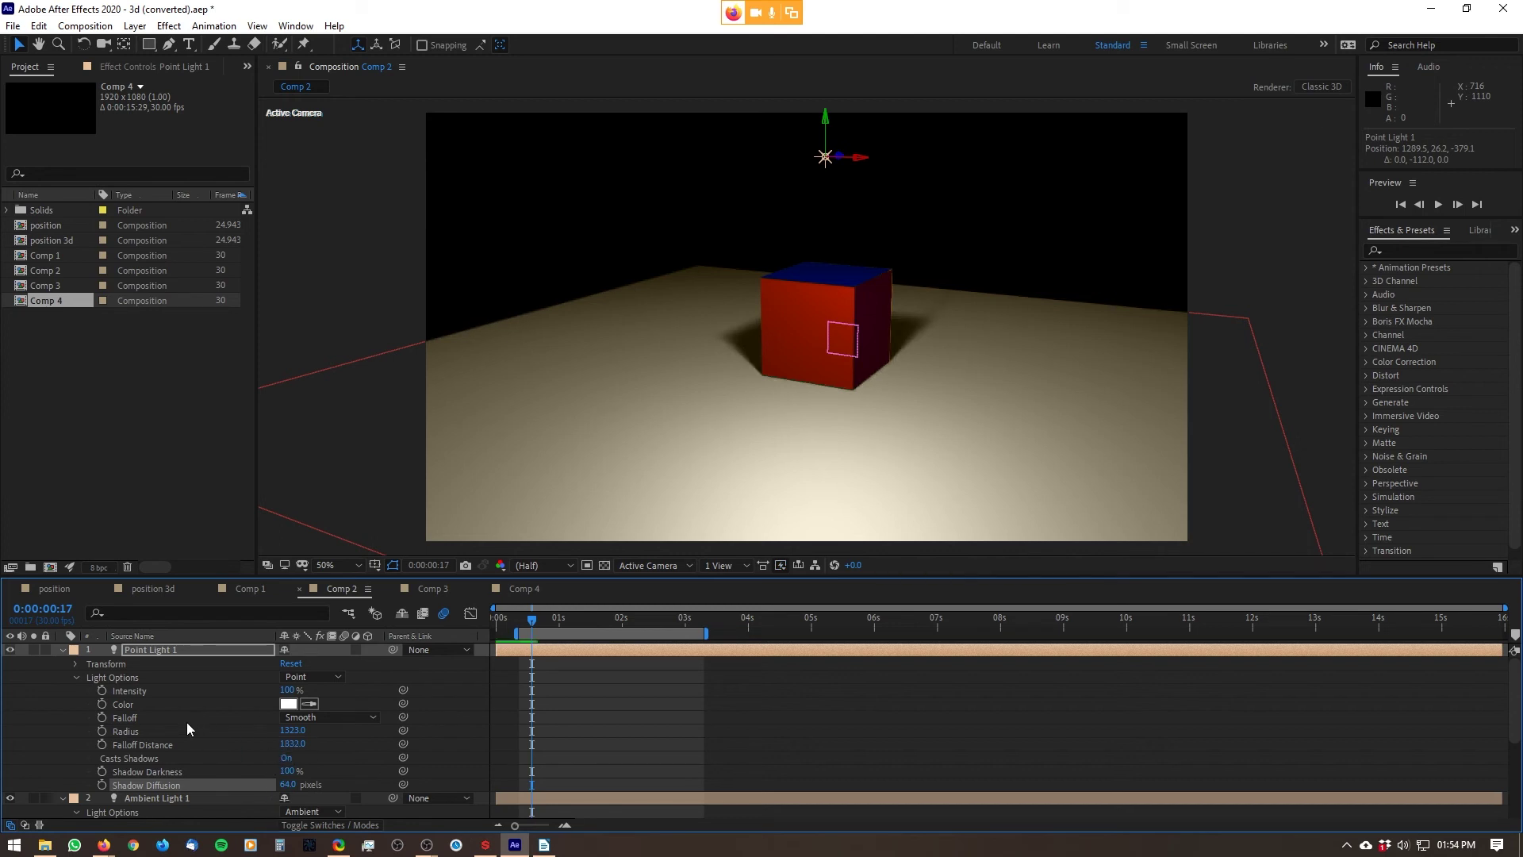
left_click(376, 720)
left_click(321, 730)
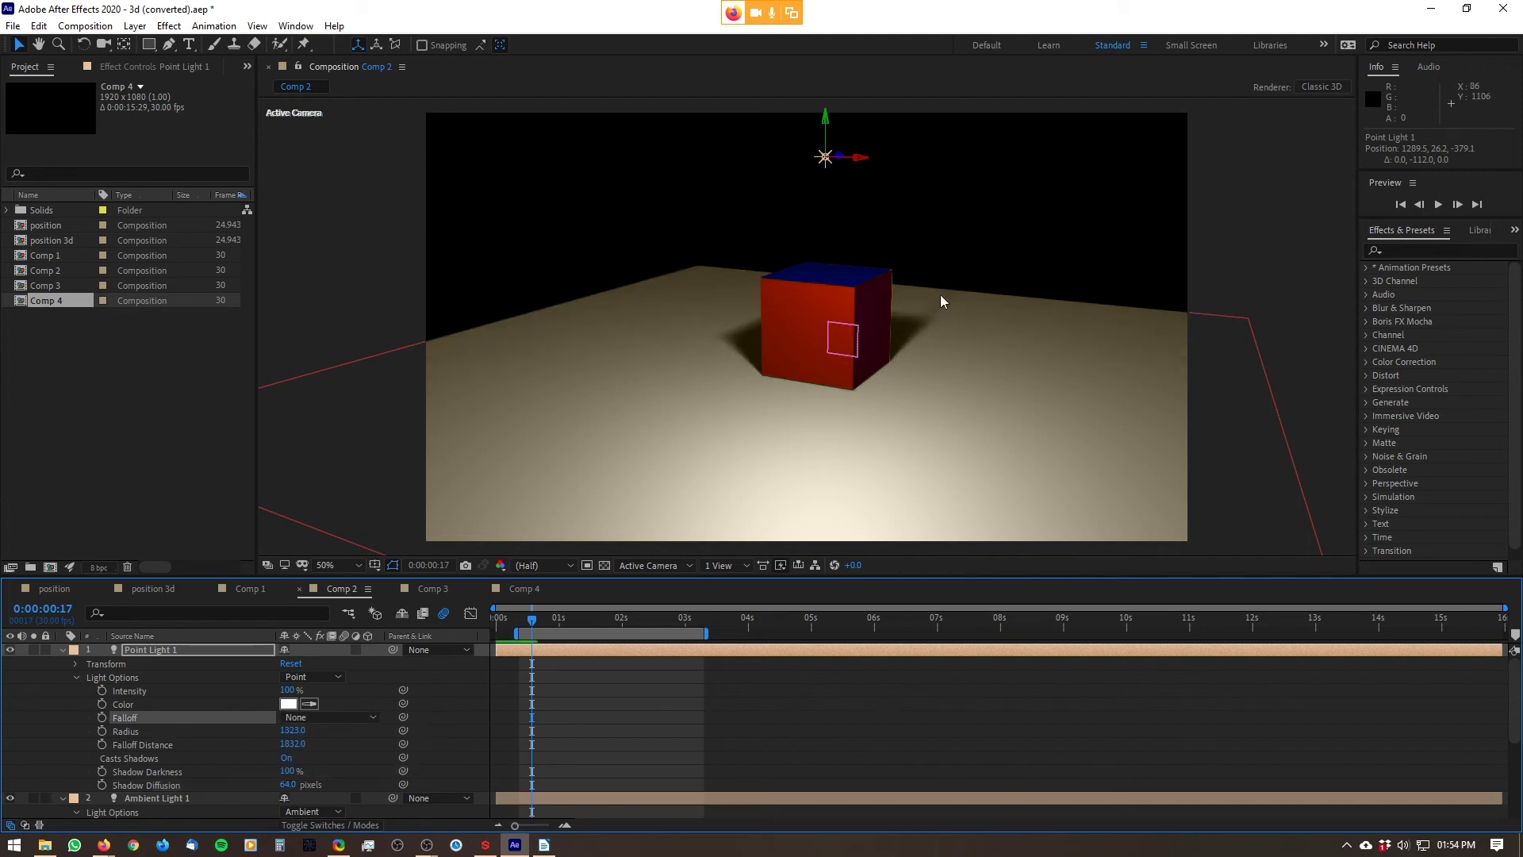
left_click(372, 717)
left_click(352, 740)
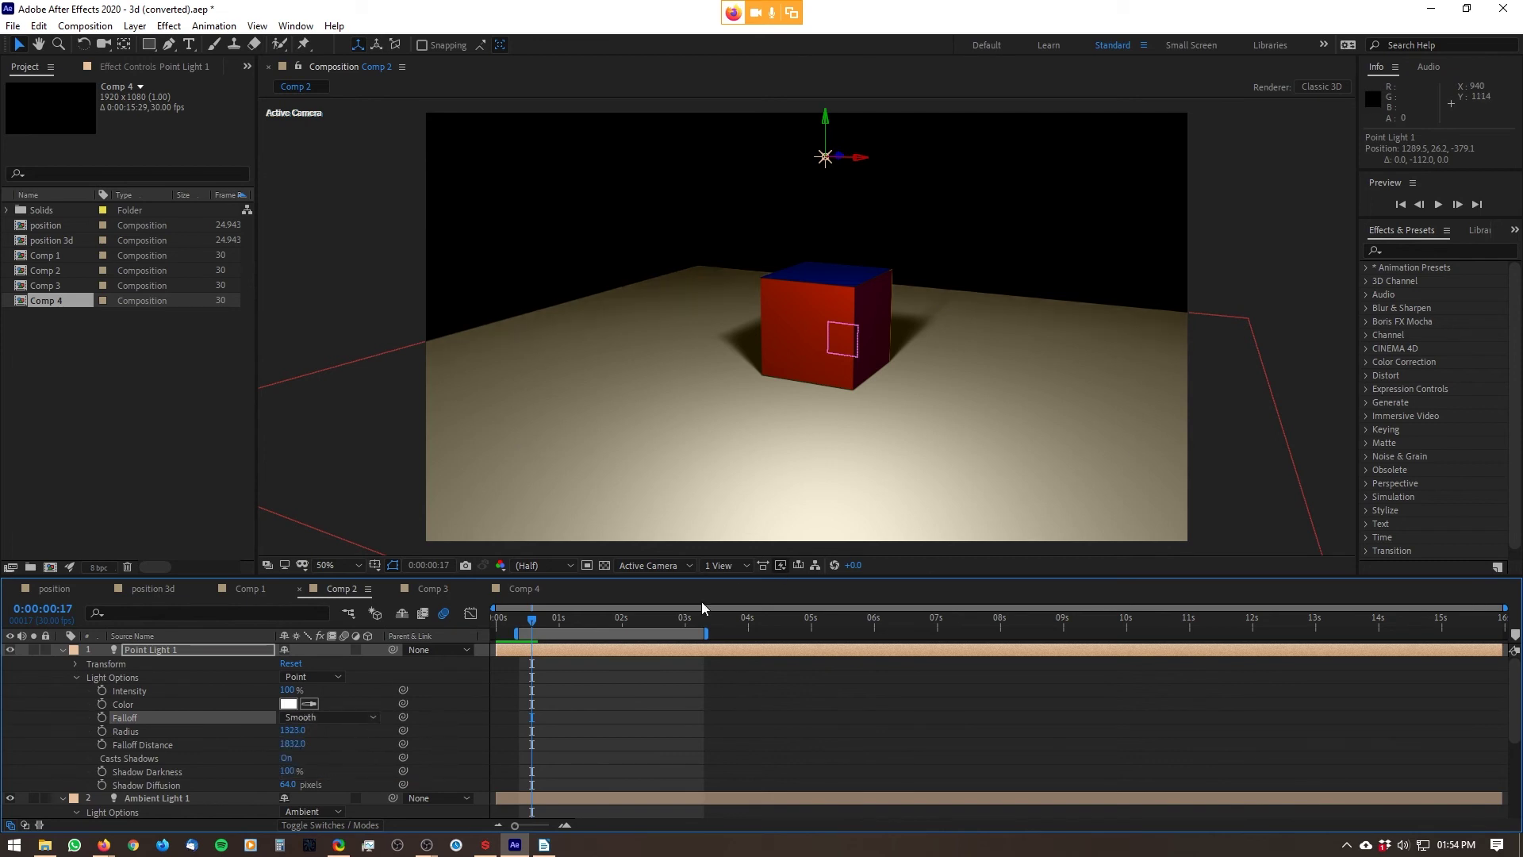
- Look over the light types offered for a new light, and close the settings without adding one
left_click(135, 26)
mouse_move(135, 45)
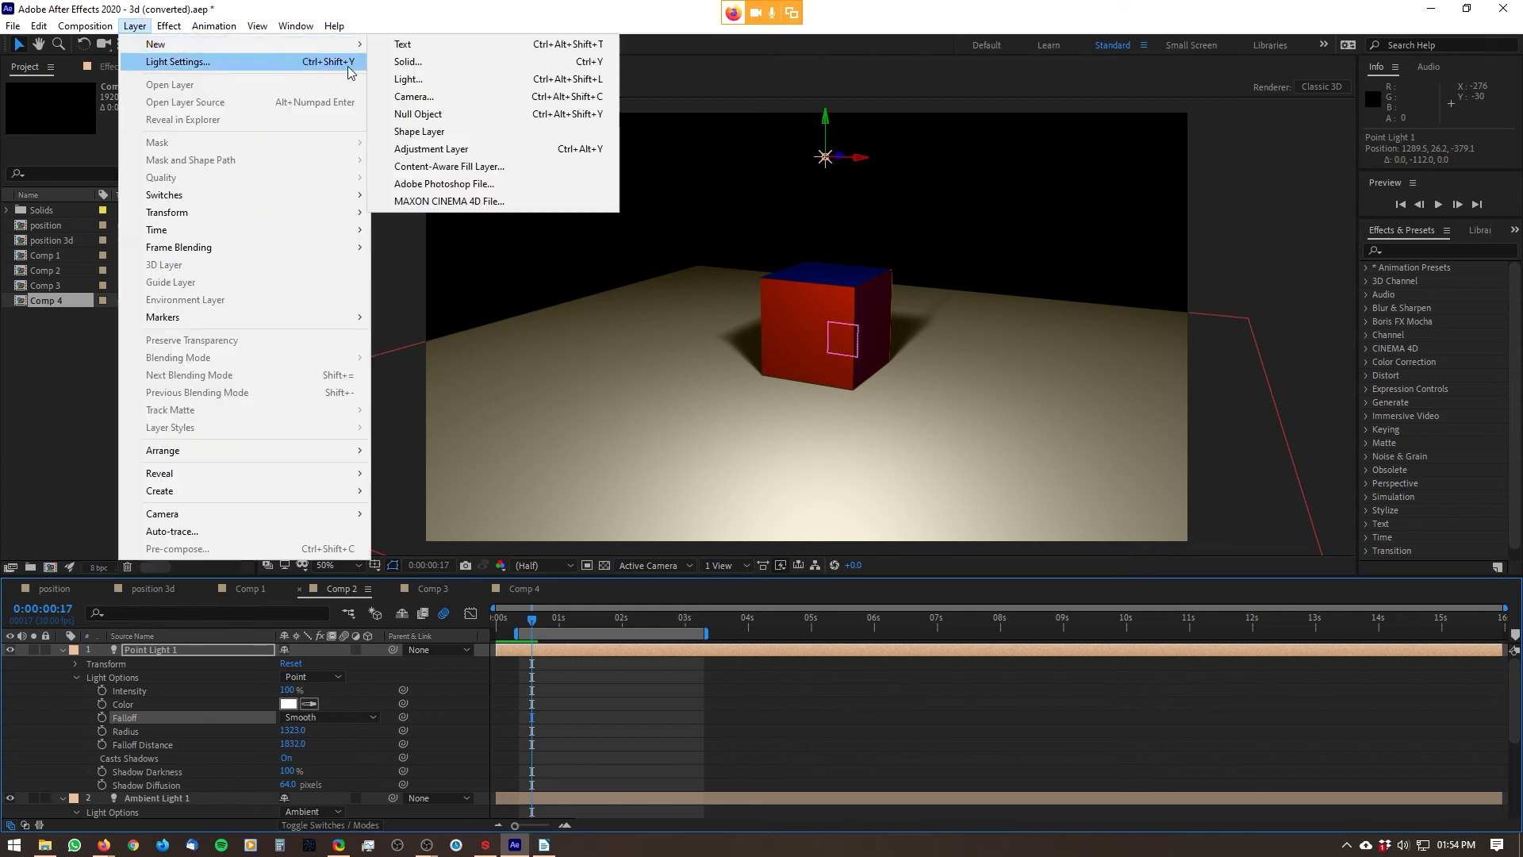
left_click(441, 86)
left_click(555, 231)
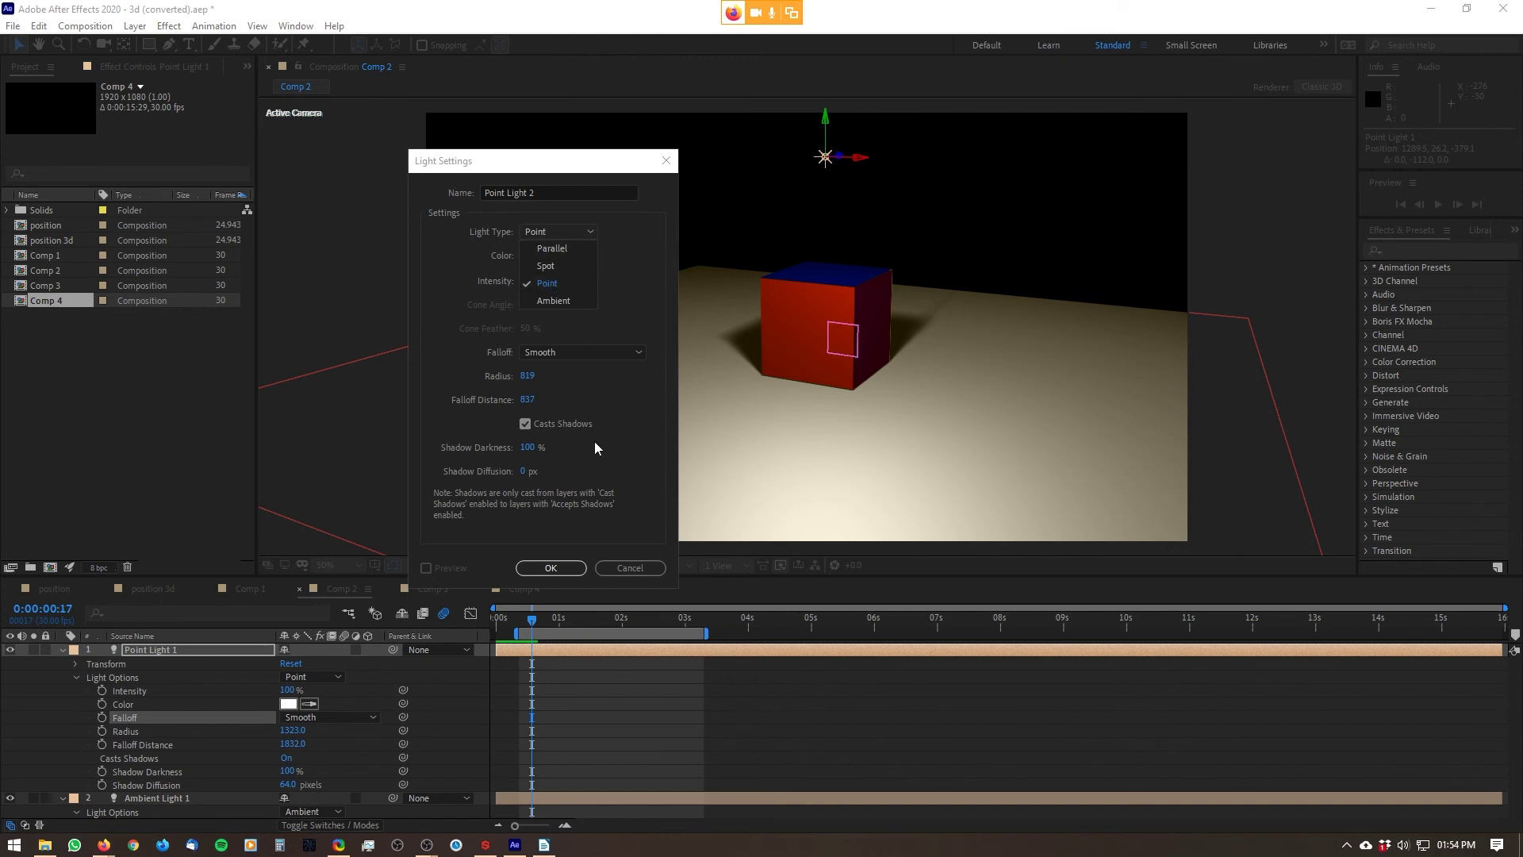
left_click(626, 567)
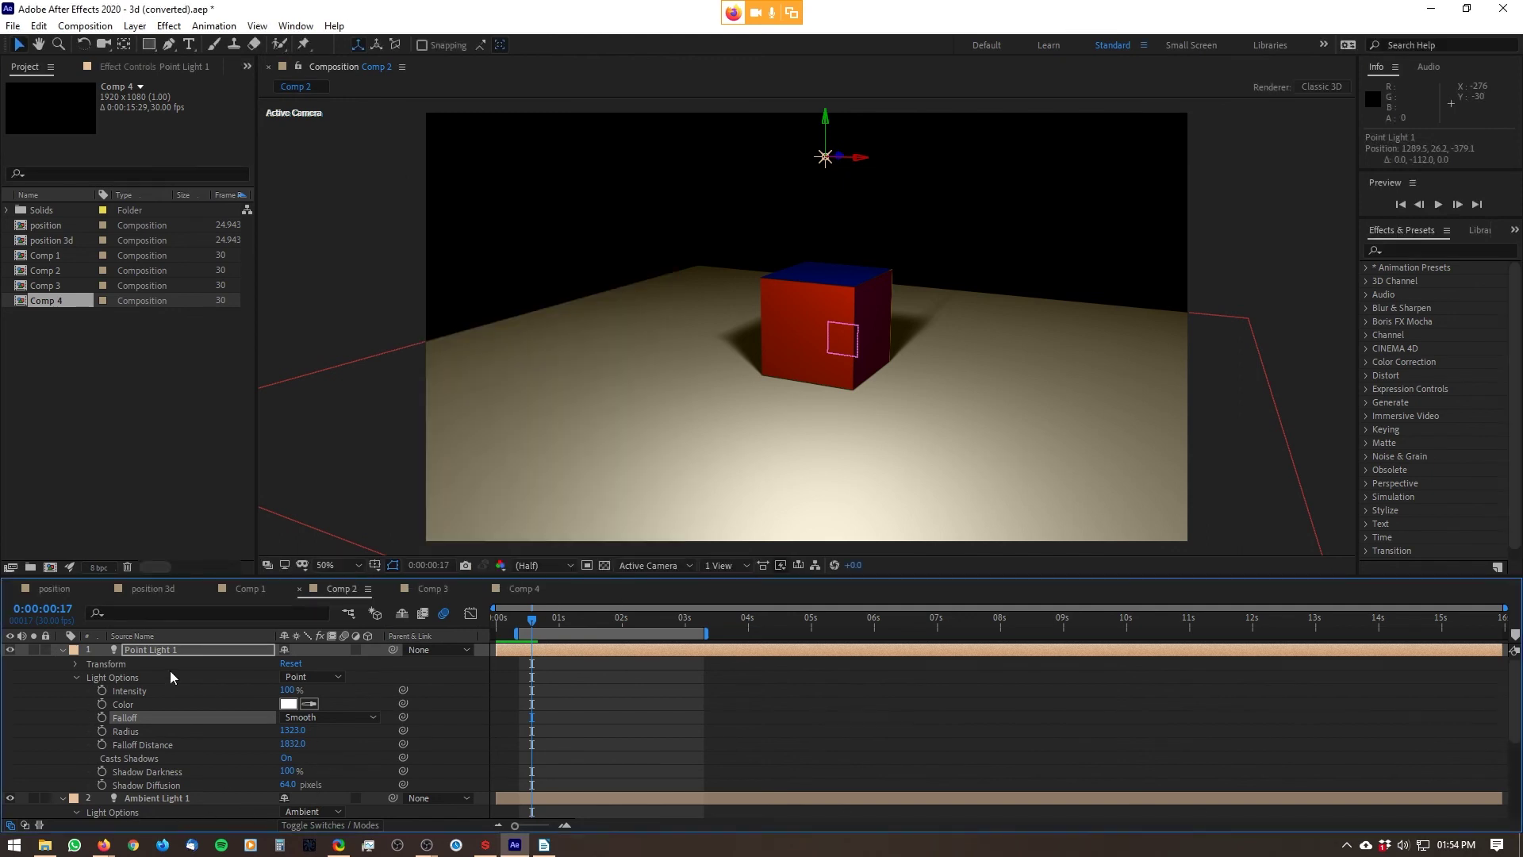
left_click(183, 651)
left_click(141, 677)
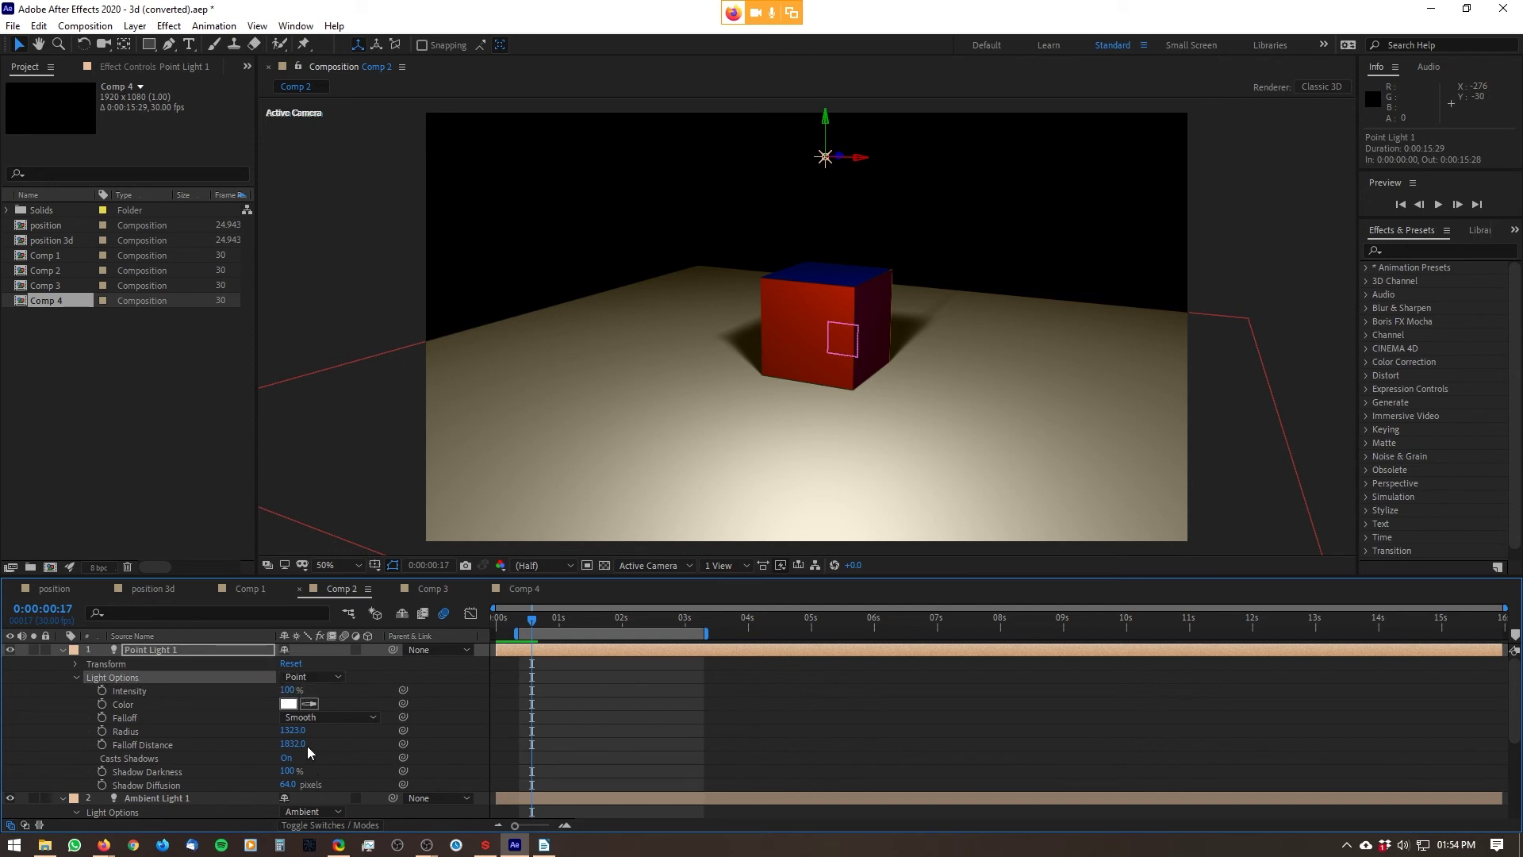
- Try Point Light 1 as a Spot light and shift it sideways above the cube to about 1446.5, 26.2, -242.6
left_click(333, 678)
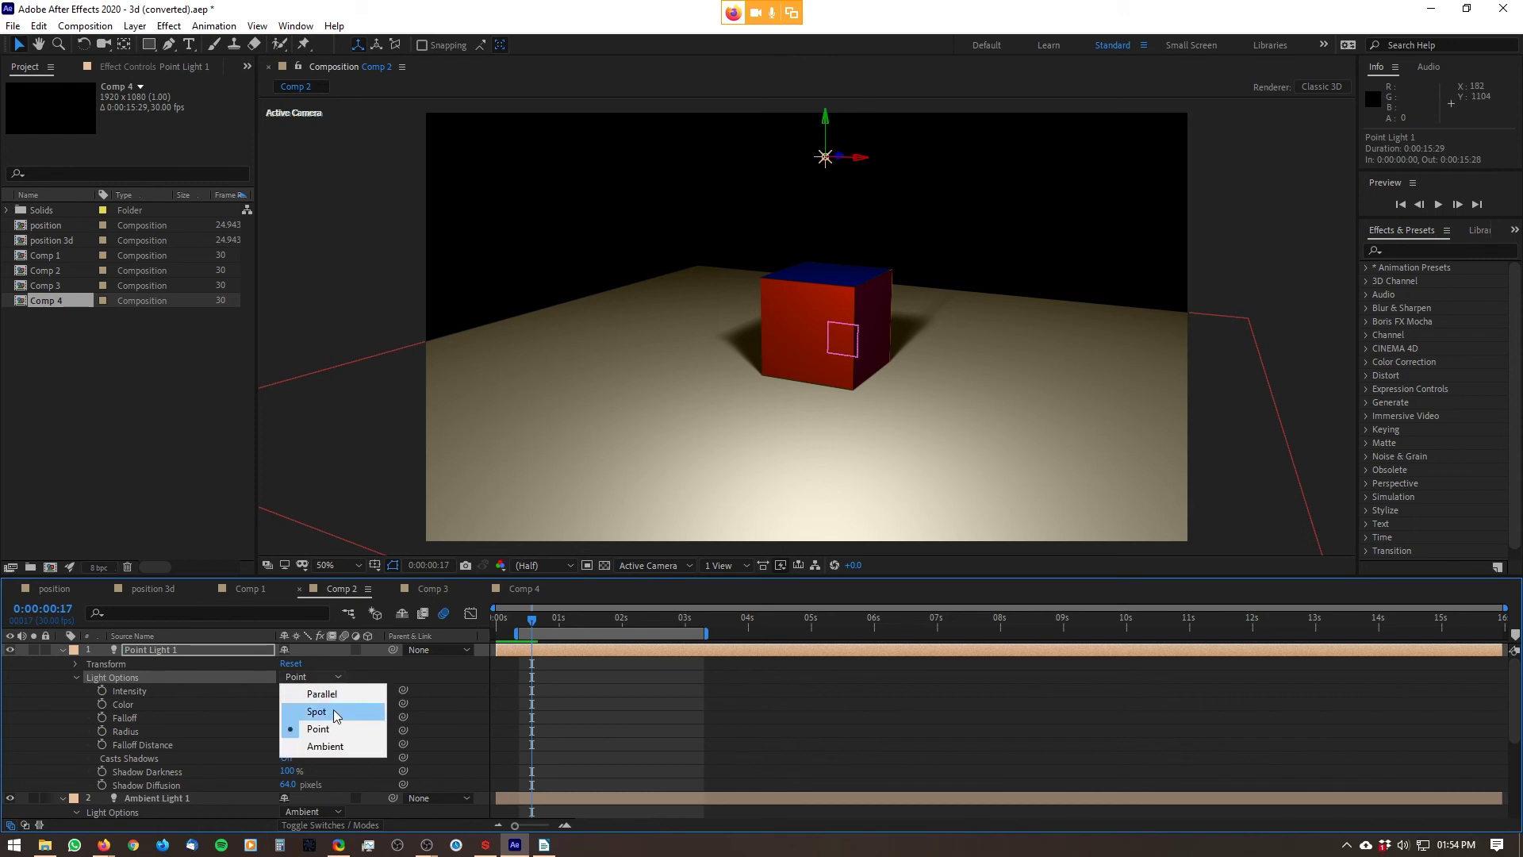
left_click(336, 712)
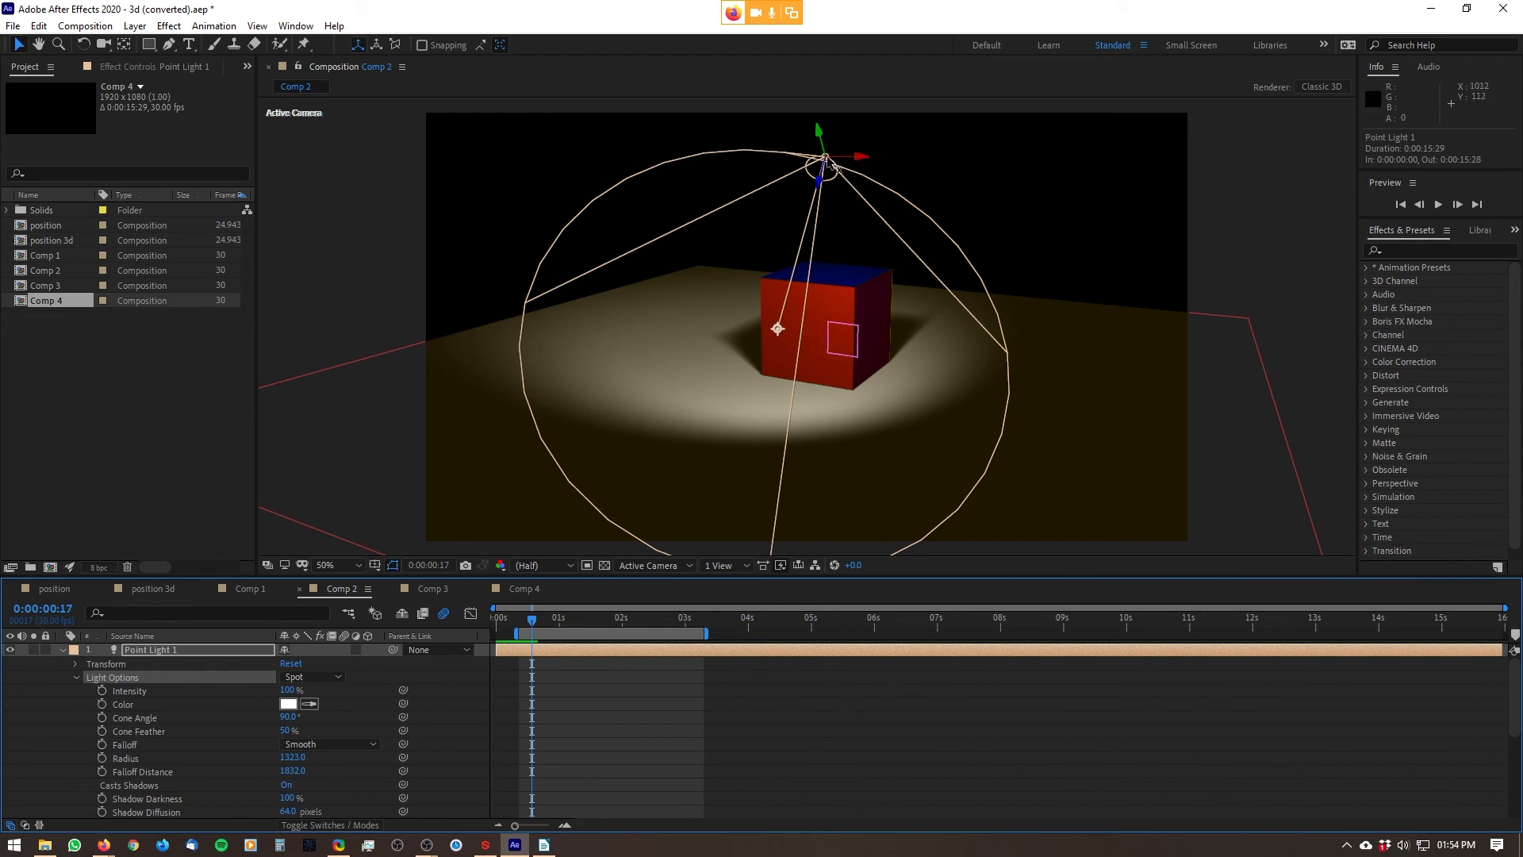
left_click(904, 167)
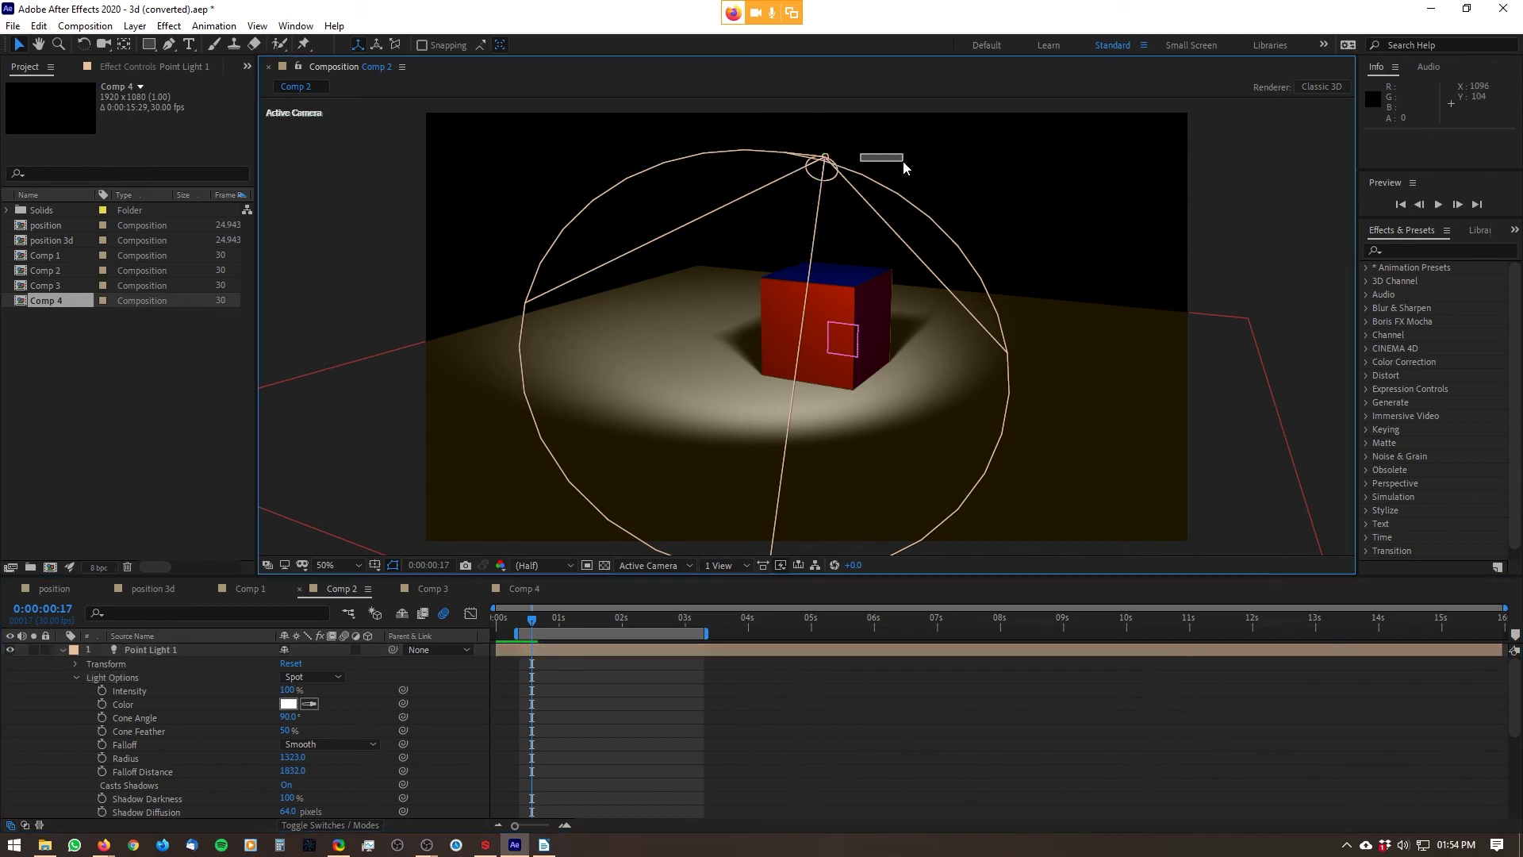
left_click(819, 161)
left_click_drag(856, 153, 950, 162)
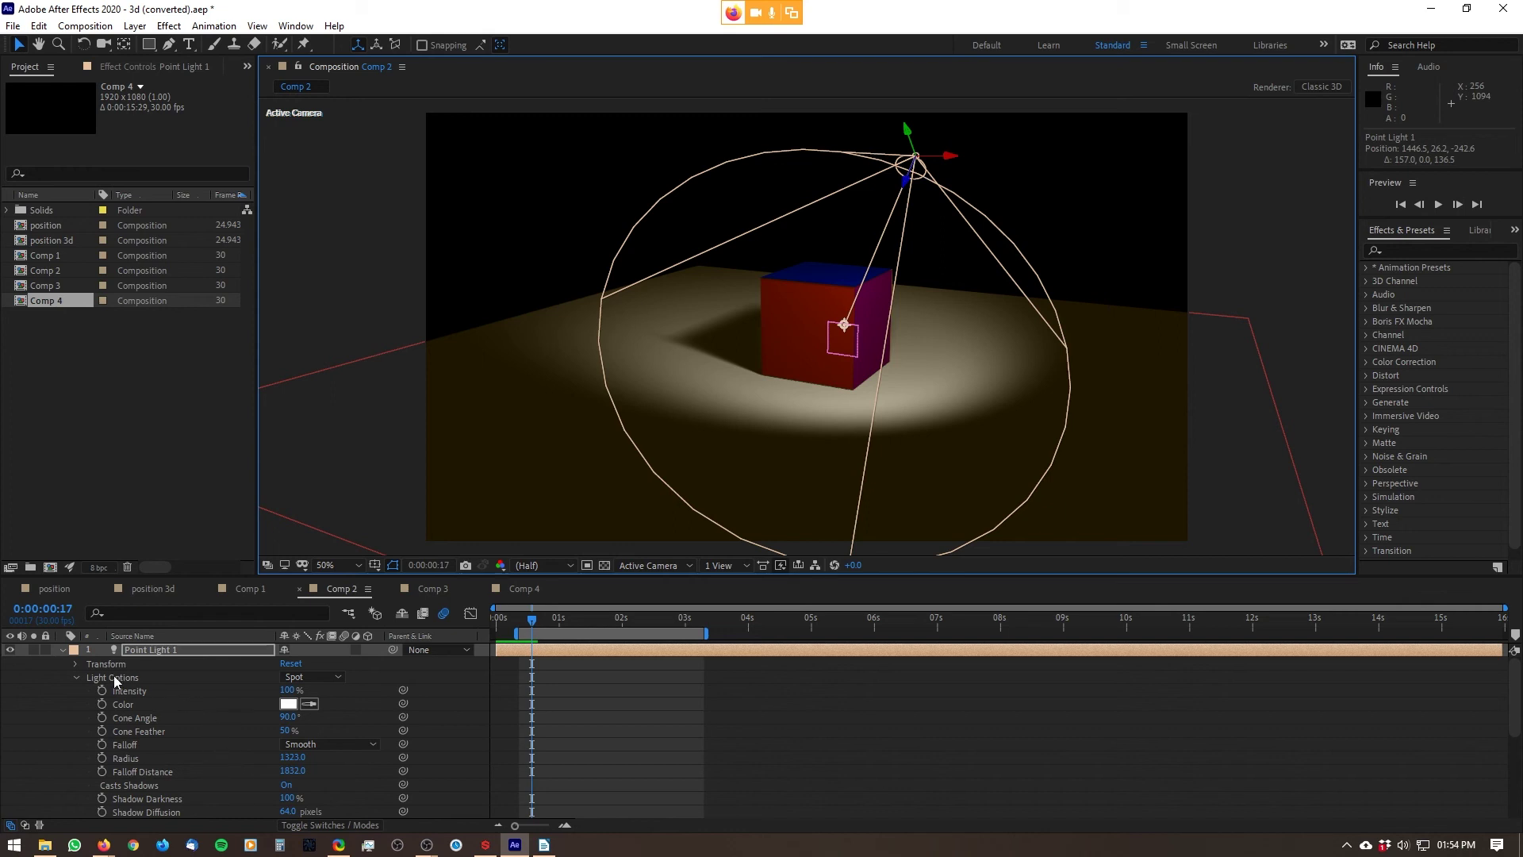
- Reveal Point Light 1's Transform properties and aim its Point of Interest beside the cube at about 732.6, 502.9, -44.1
left_click(76, 664)
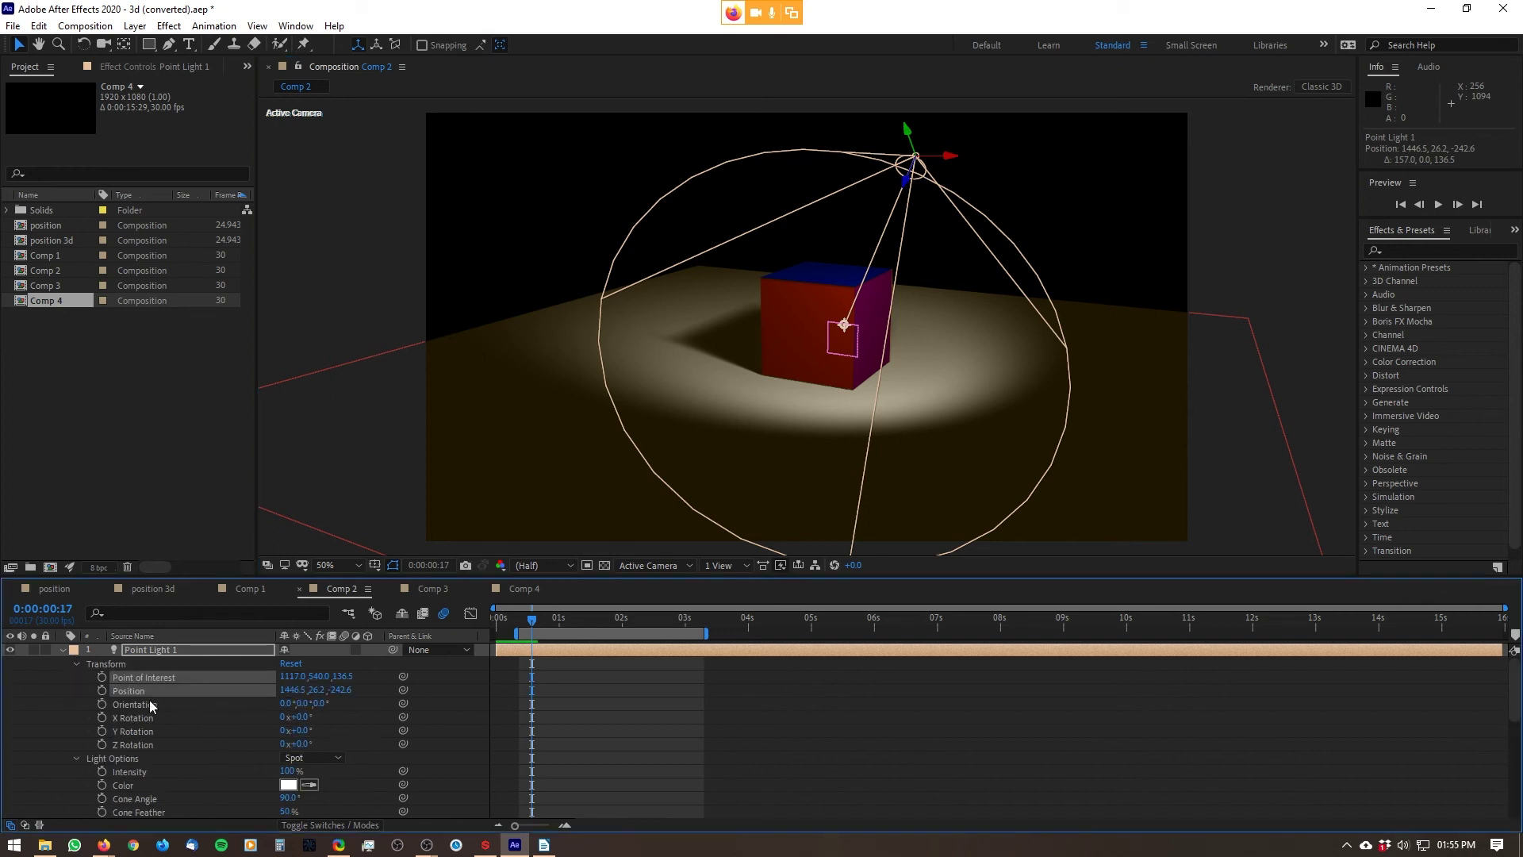
left_click(239, 742)
left_click(198, 696)
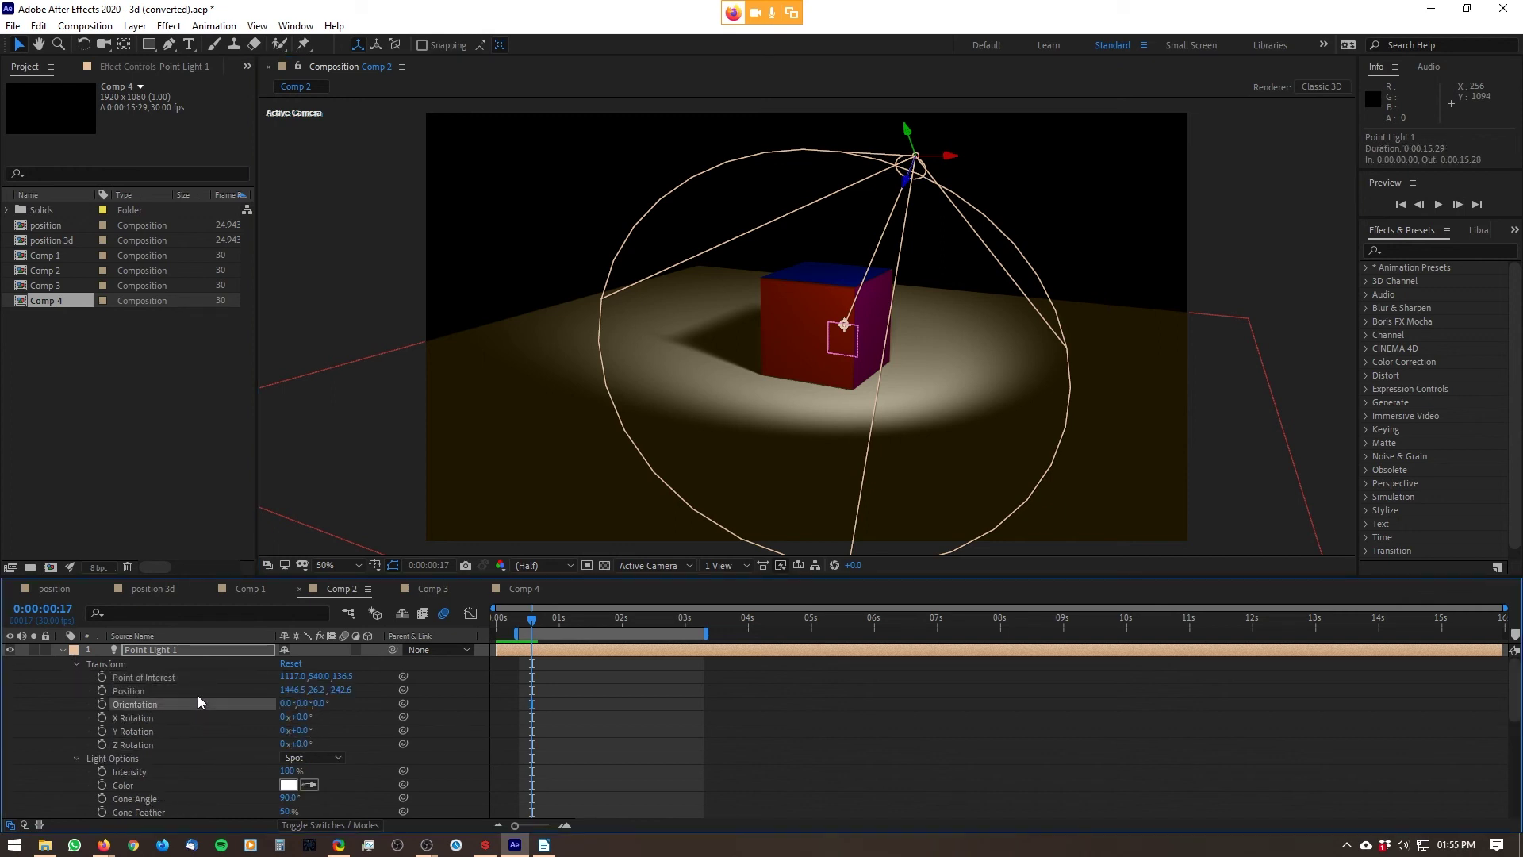
left_click(200, 690)
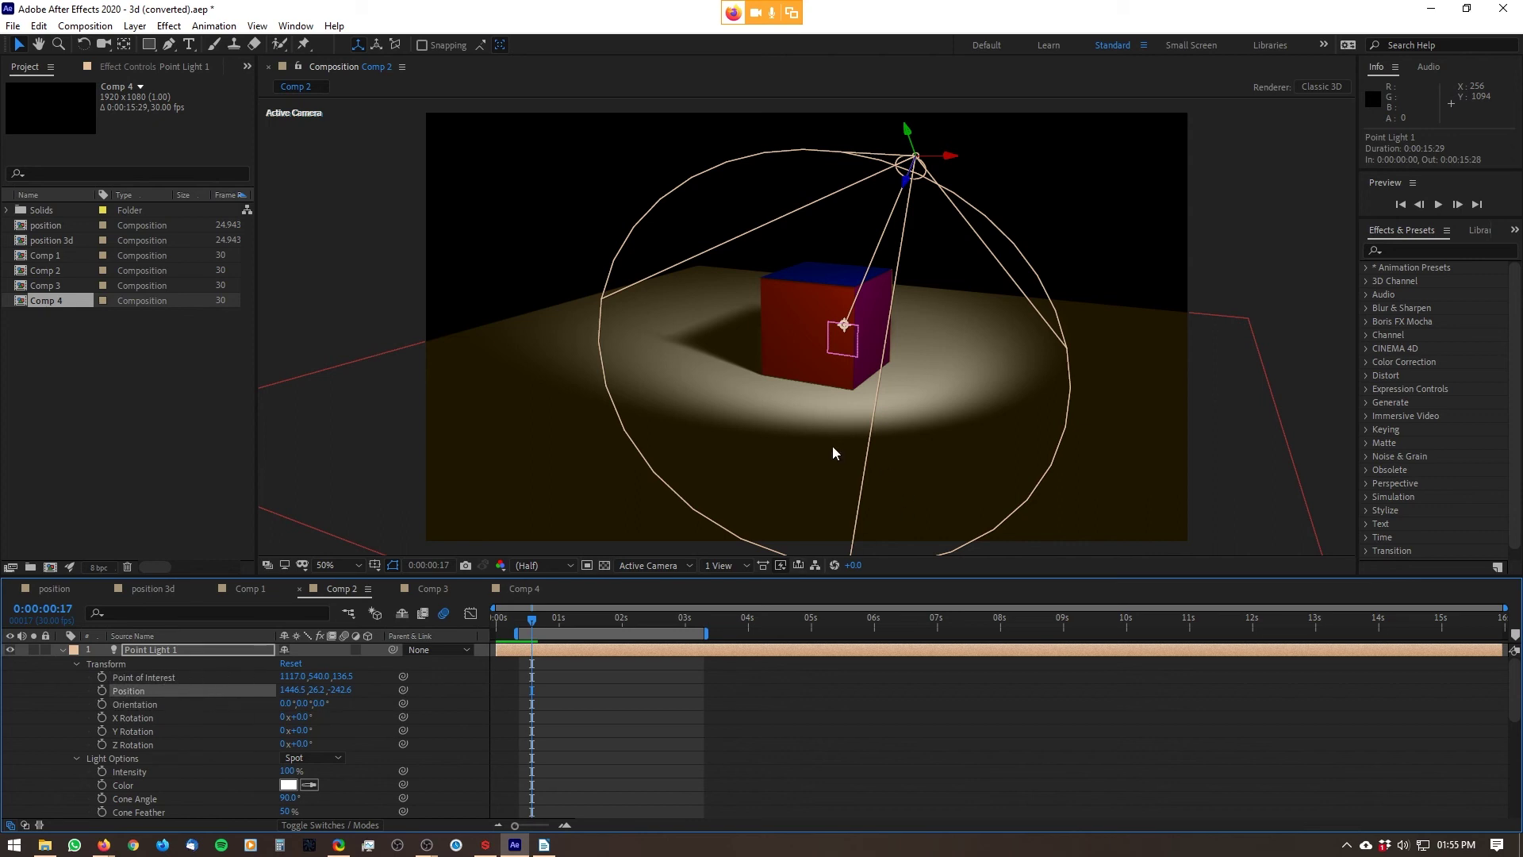
left_click(171, 677)
left_click_drag(844, 325, 703, 310)
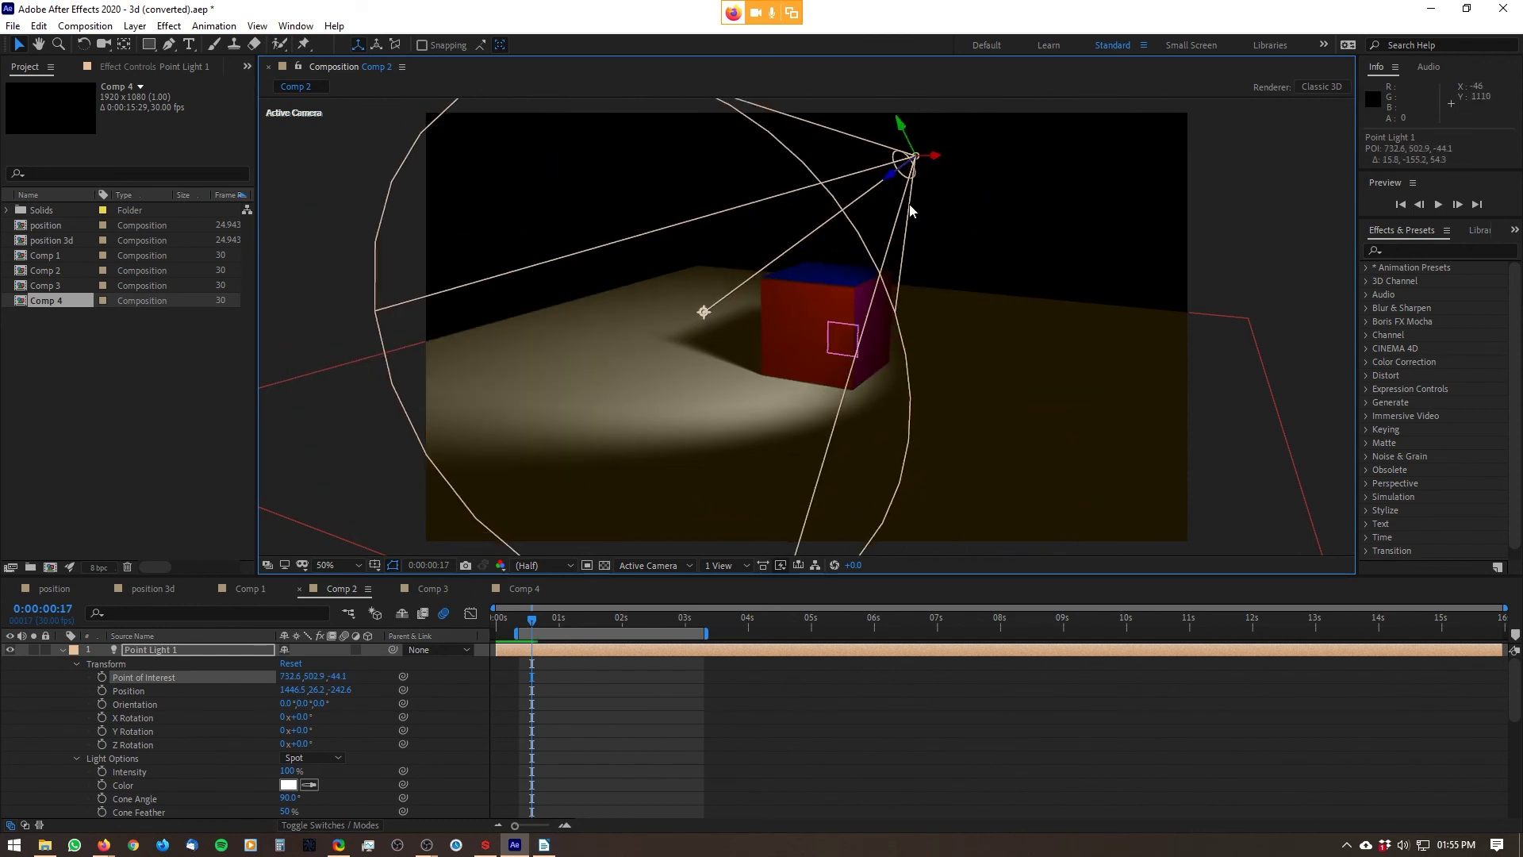
- Narrow the spotlight's Cone Angle to 61° and raise its Cone Feather to 100%
scroll(233, 704, "down", 3)
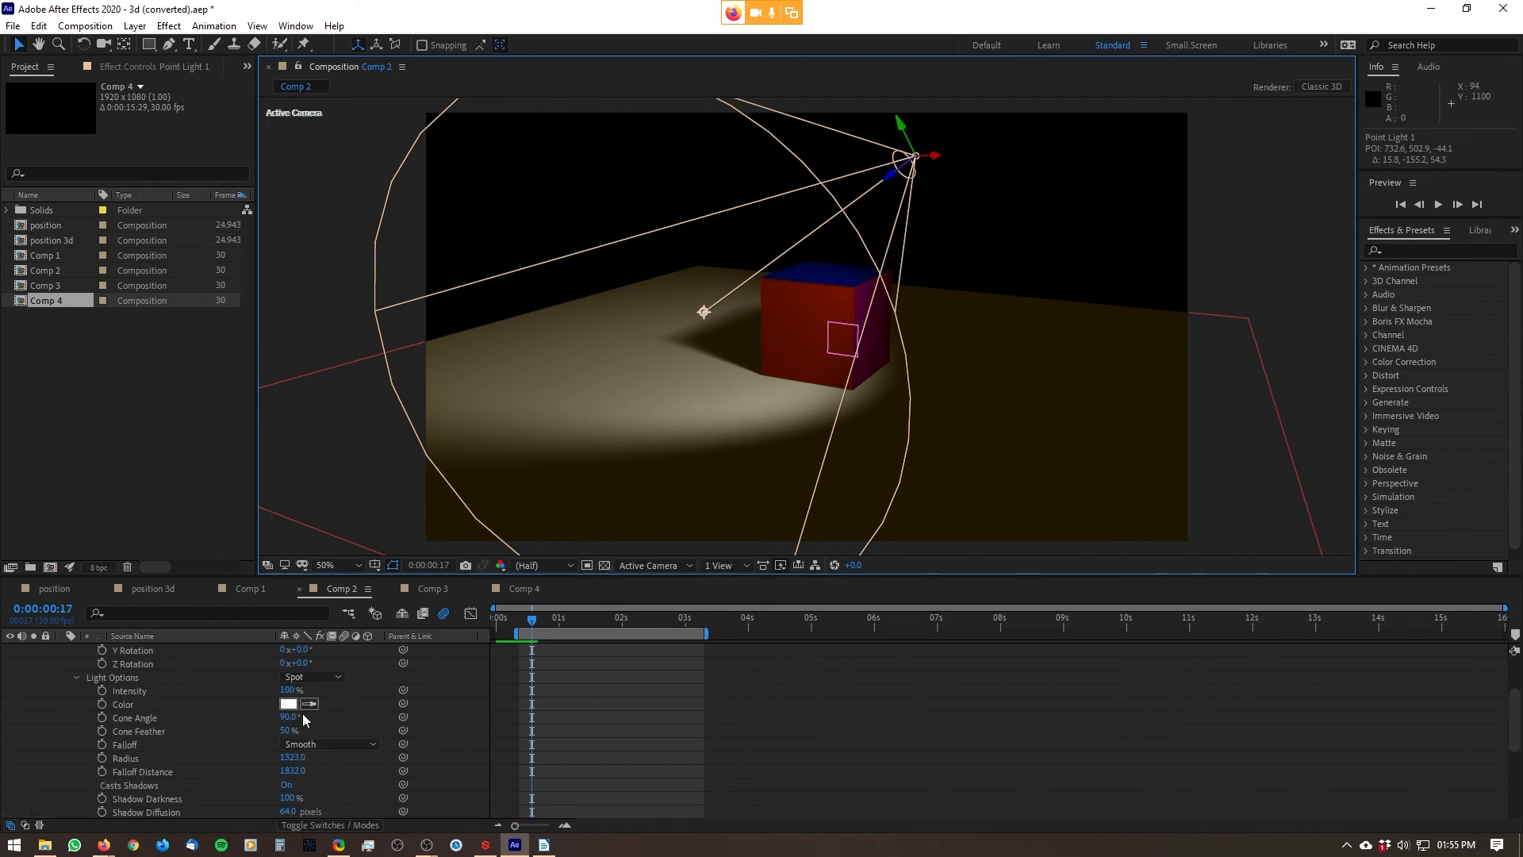
left_click(152, 720)
left_click_drag(290, 719, 260, 745)
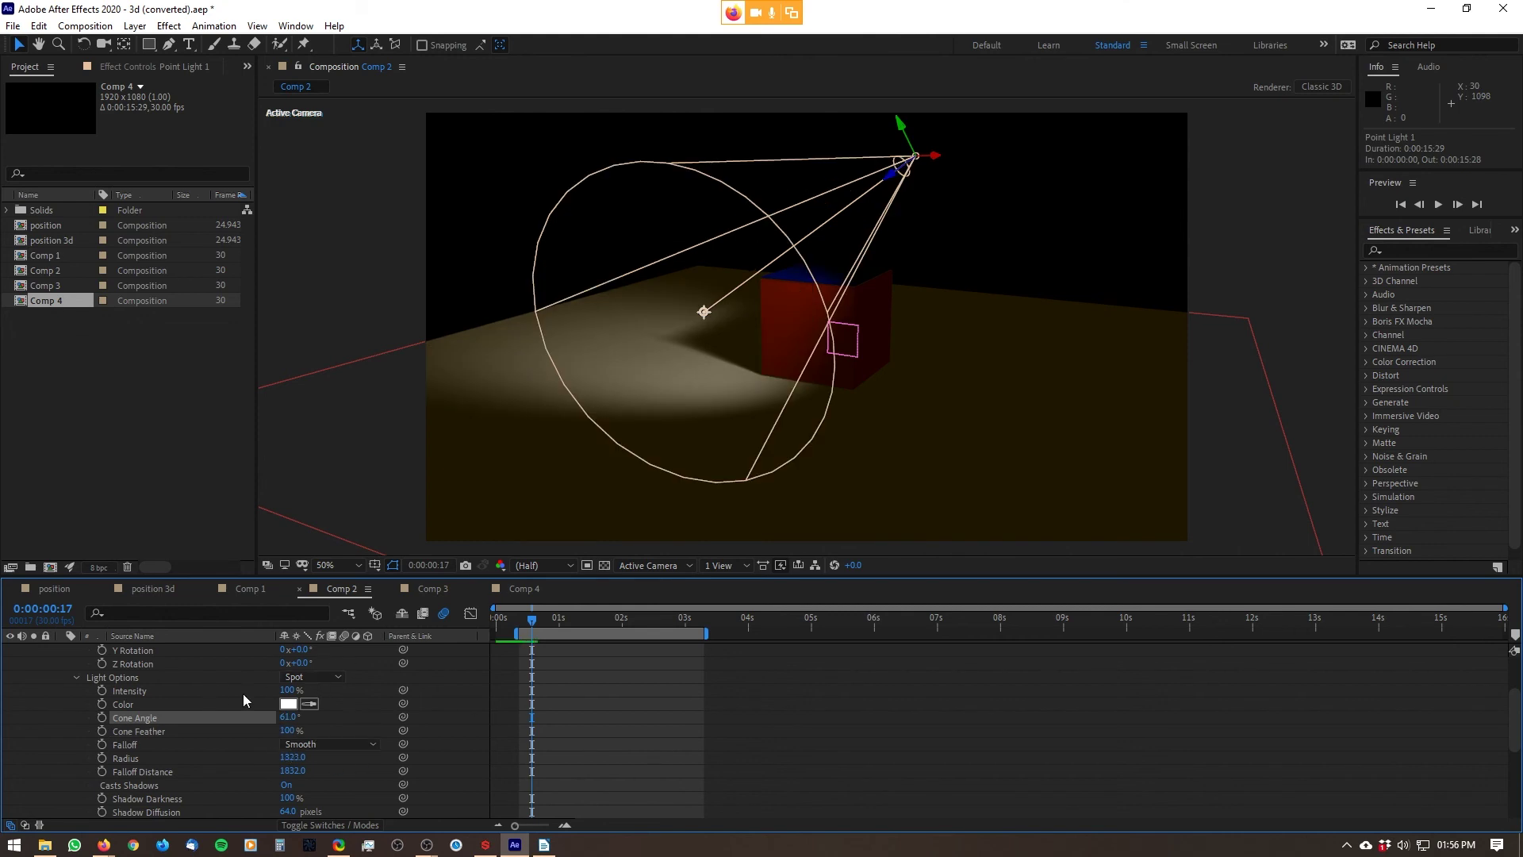
- Try Point Light 1 as a Parallel light and lower its Point of Interest to about 641.8, 1269.8, -318.9
scroll(228, 742, "up", 3)
left_click(334, 762)
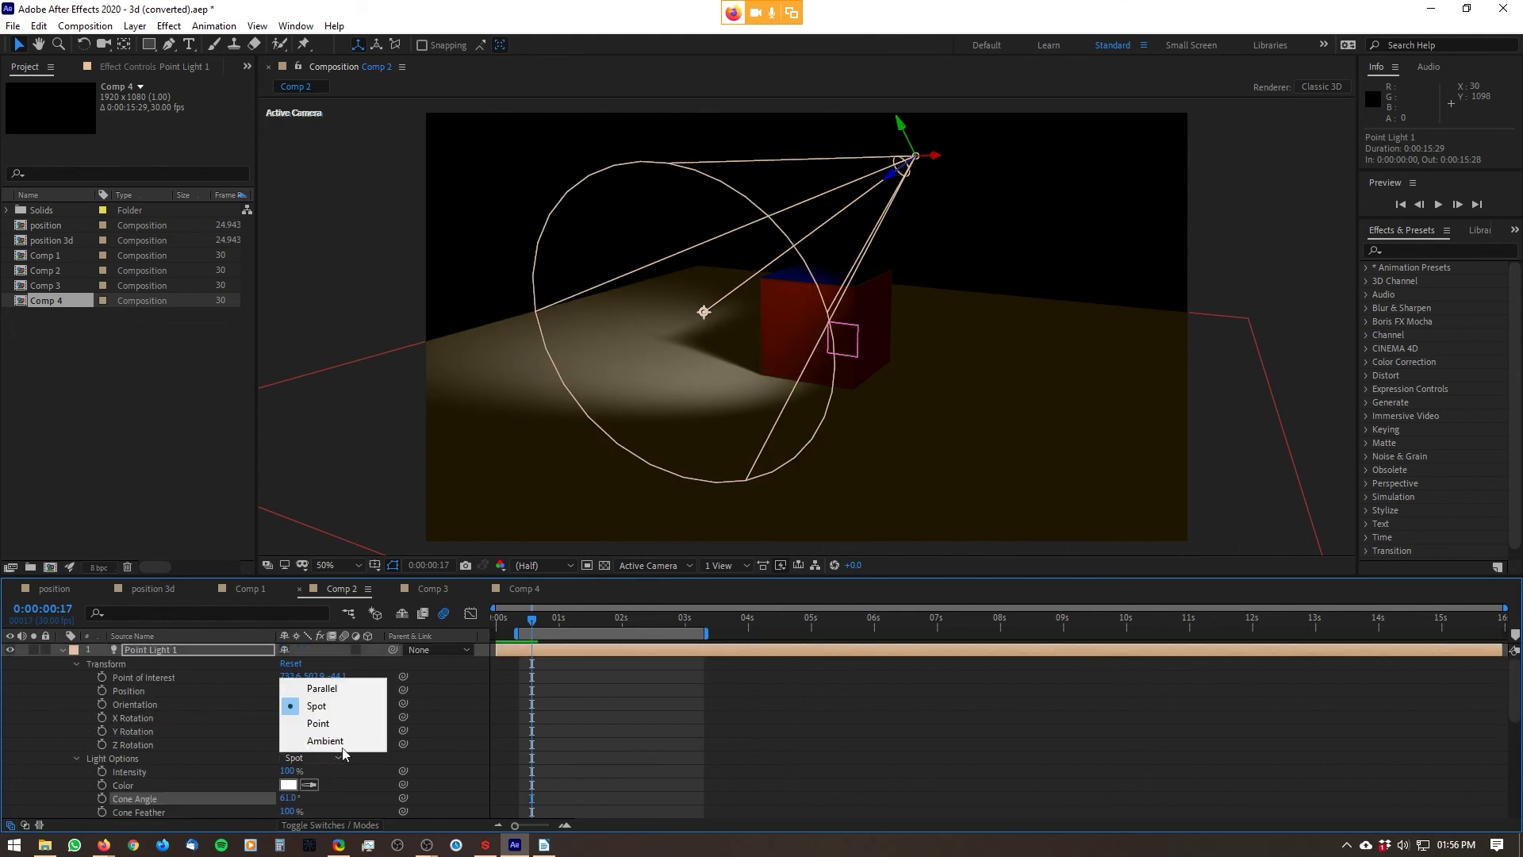
left_click(342, 692)
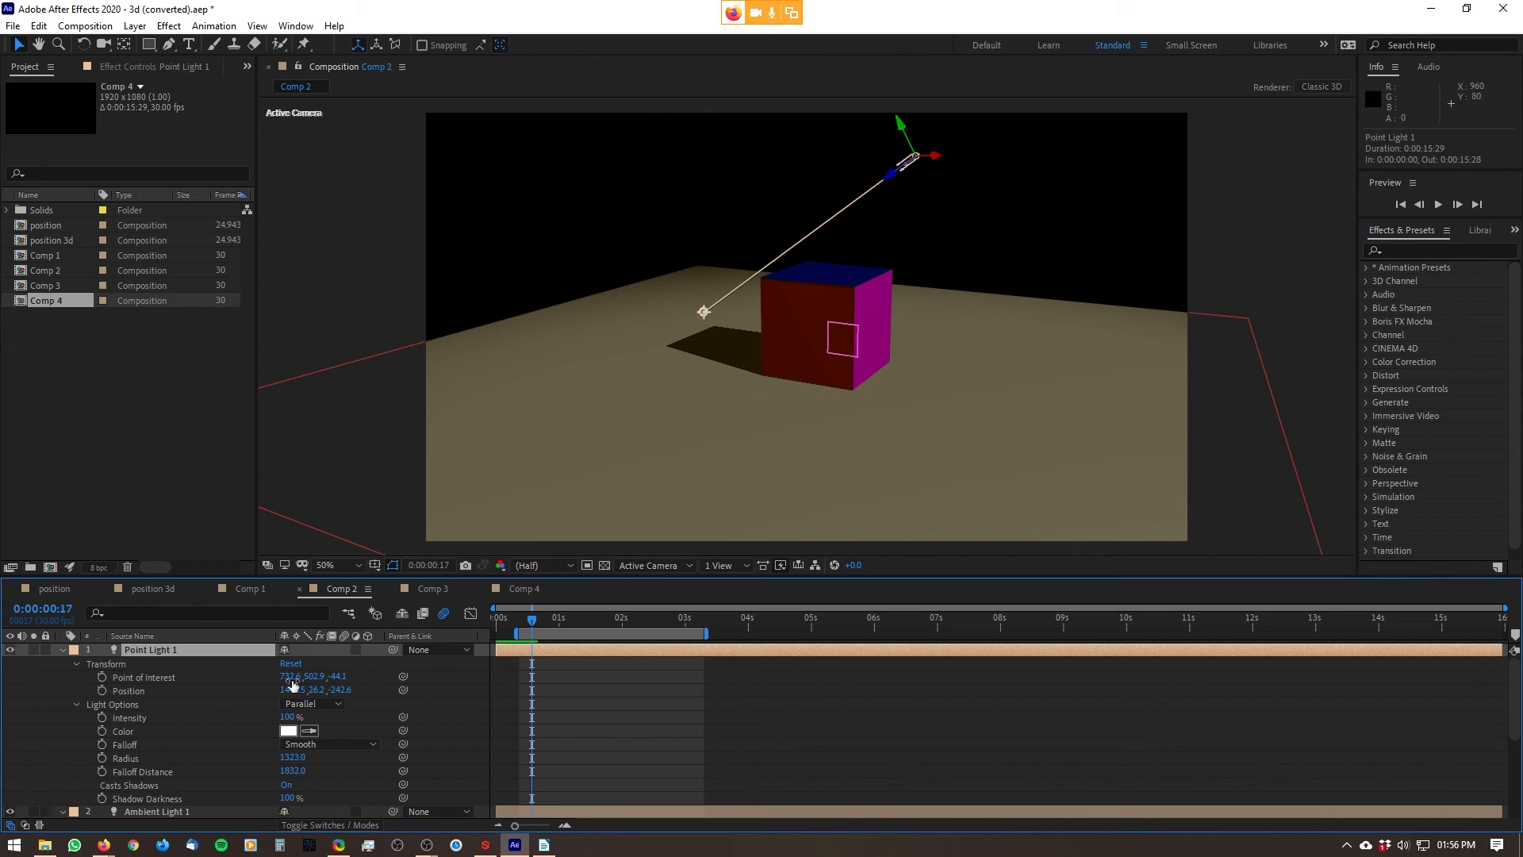
scroll(234, 716, "down", 3)
scroll(242, 718, "up", 3)
left_click(687, 336)
left_click(913, 161)
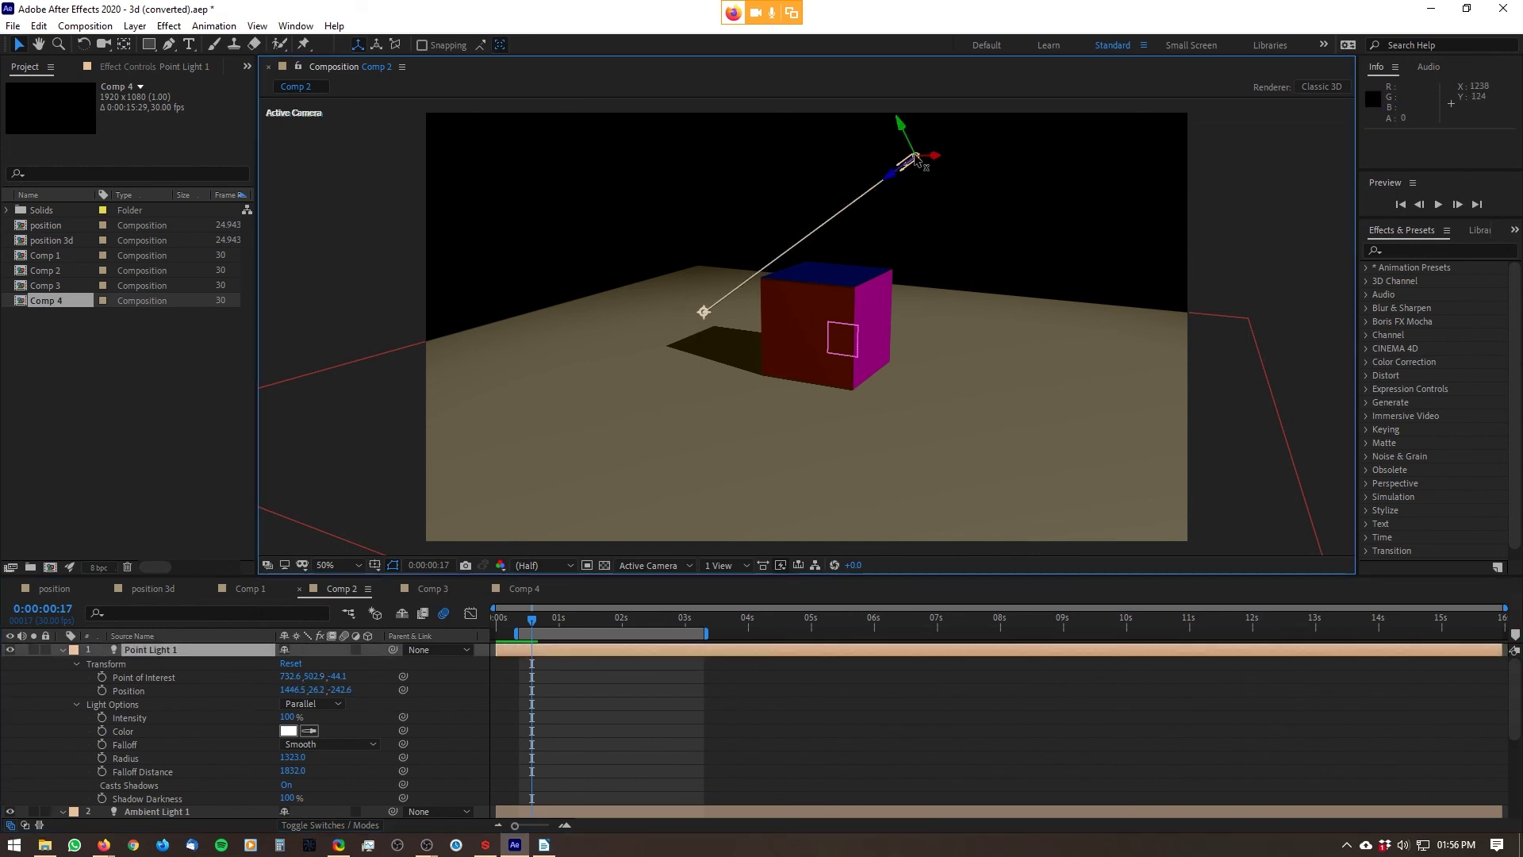
left_click_drag(703, 315, 634, 575)
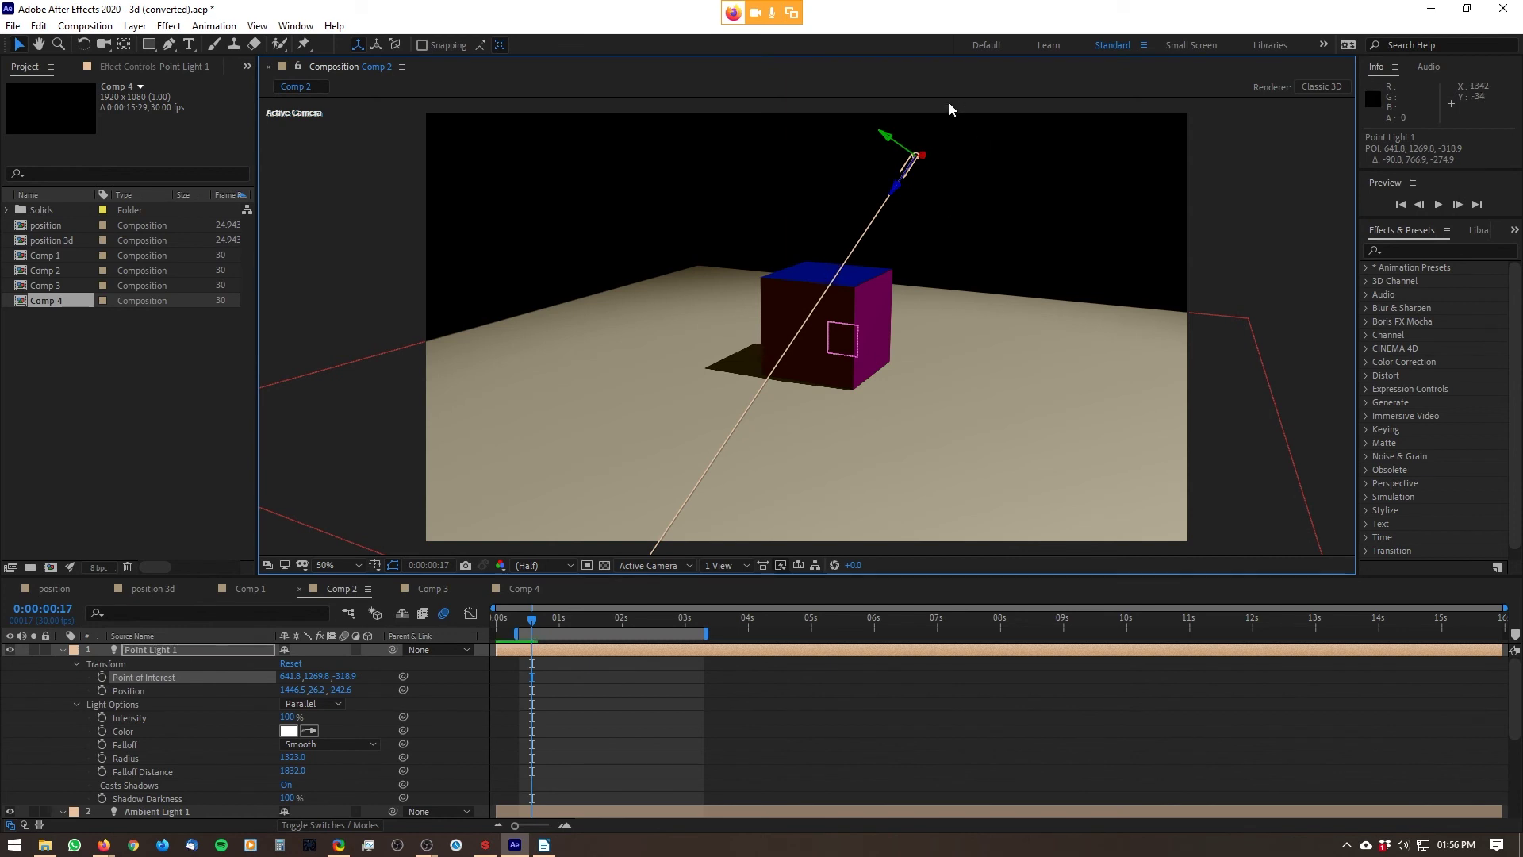
- Move the parallel light to about 1465.2, -31.3, 467.2 and its Point of Interest to about 124.9, 1055.4, -551.3, then inspect the cube's shadow
left_click(899, 169)
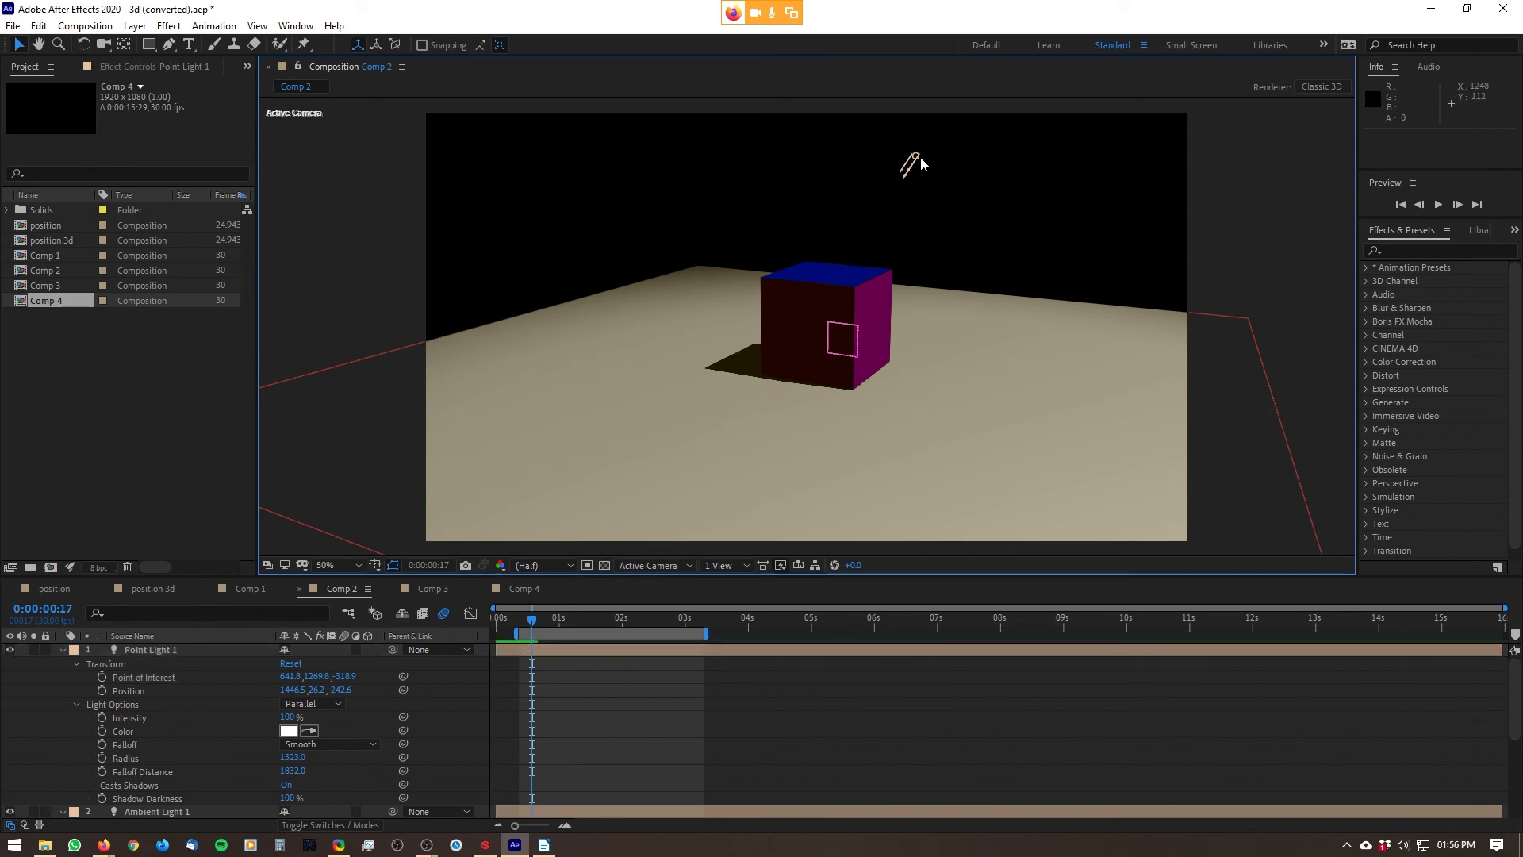
left_click(918, 158)
left_click_drag(894, 190, 946, 129)
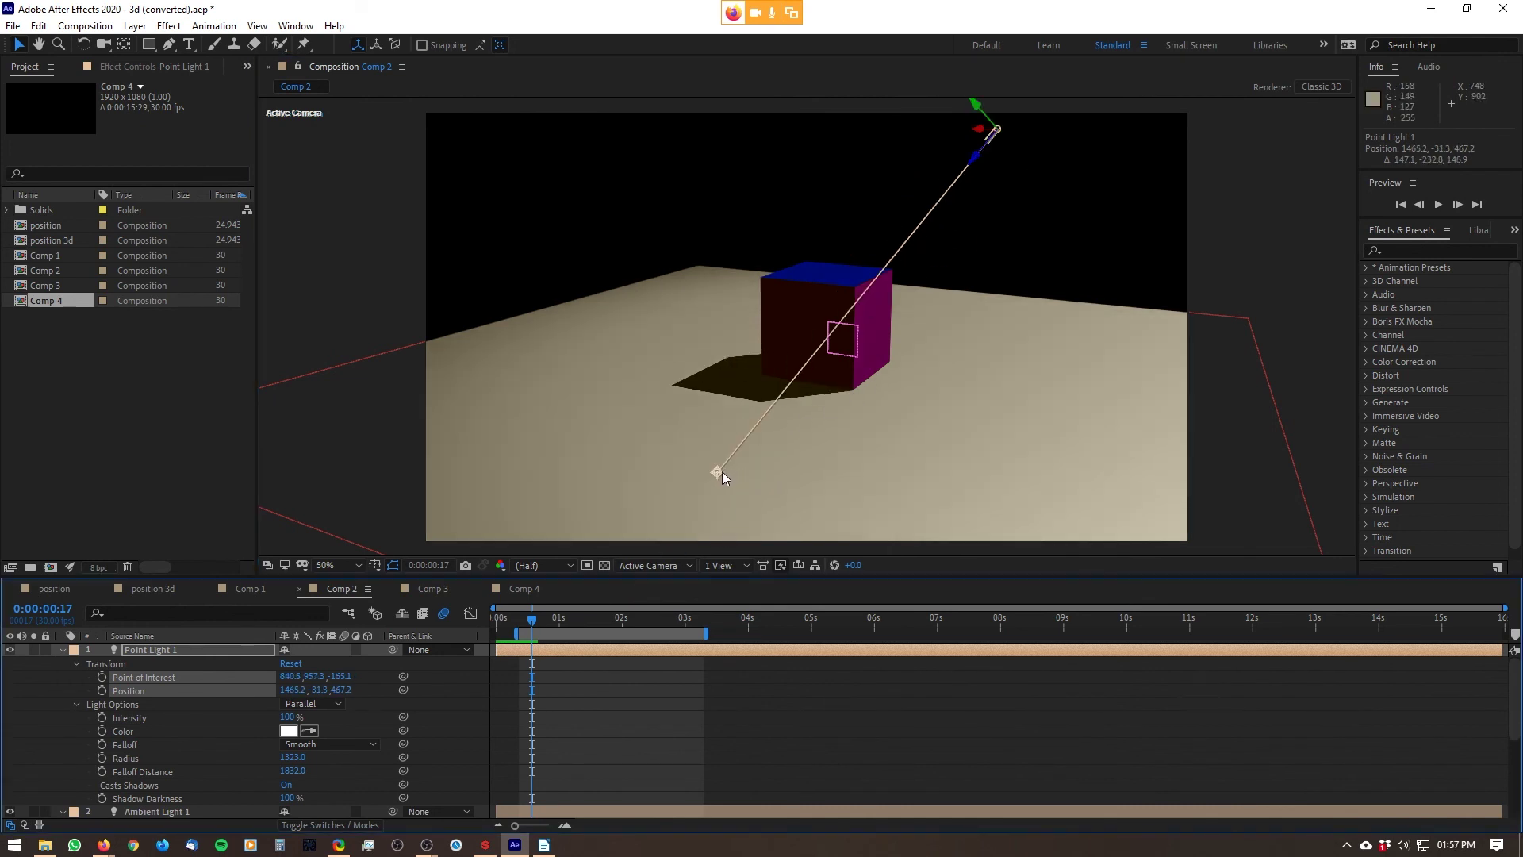
left_click_drag(717, 473, 446, 507)
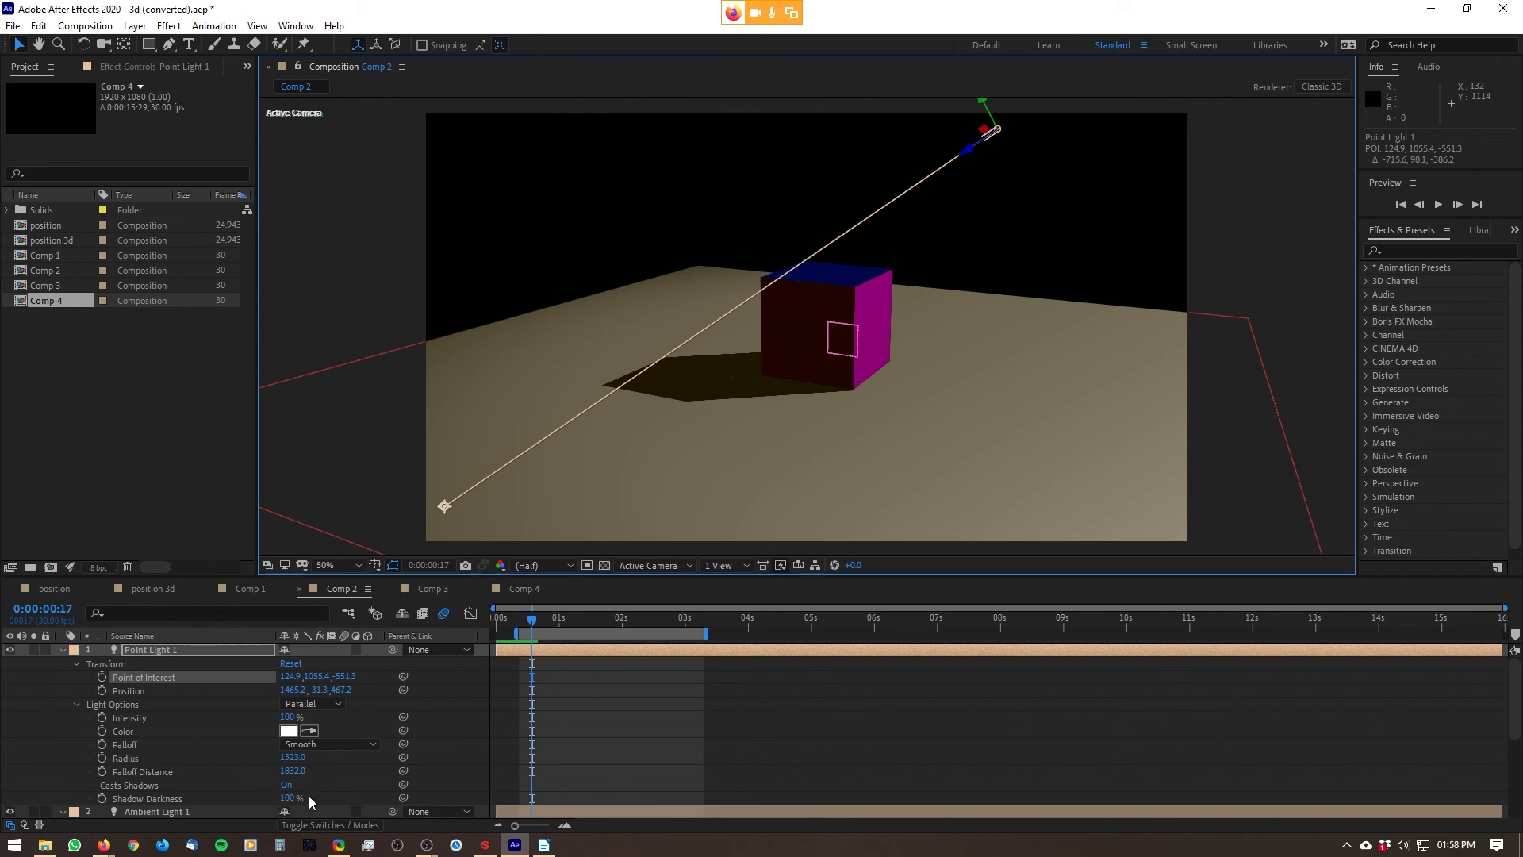
scroll(752, 435, "up", 1)
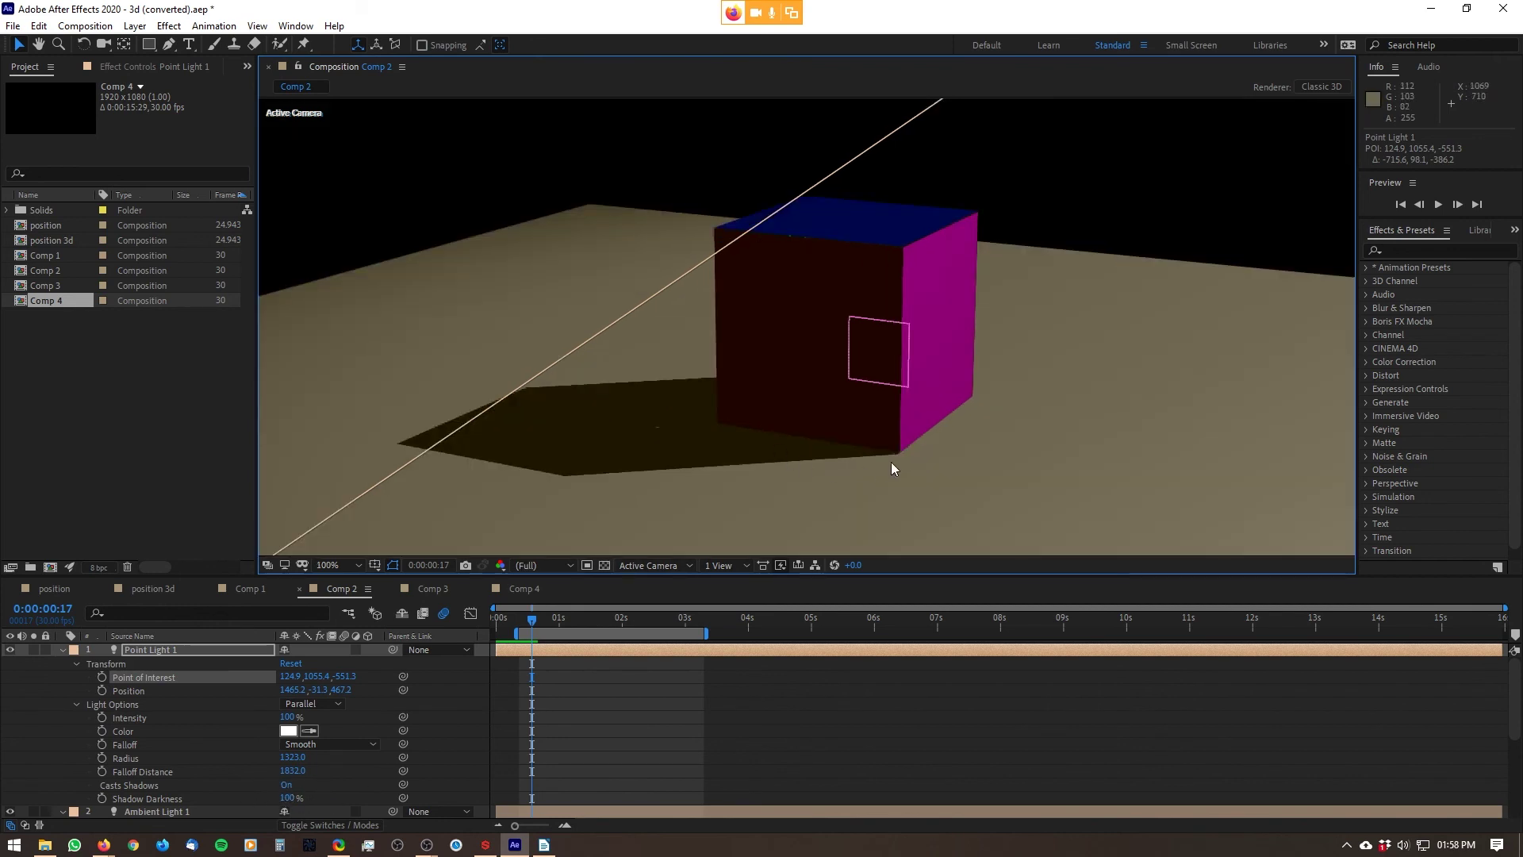
scroll(940, 342, "down", 1)
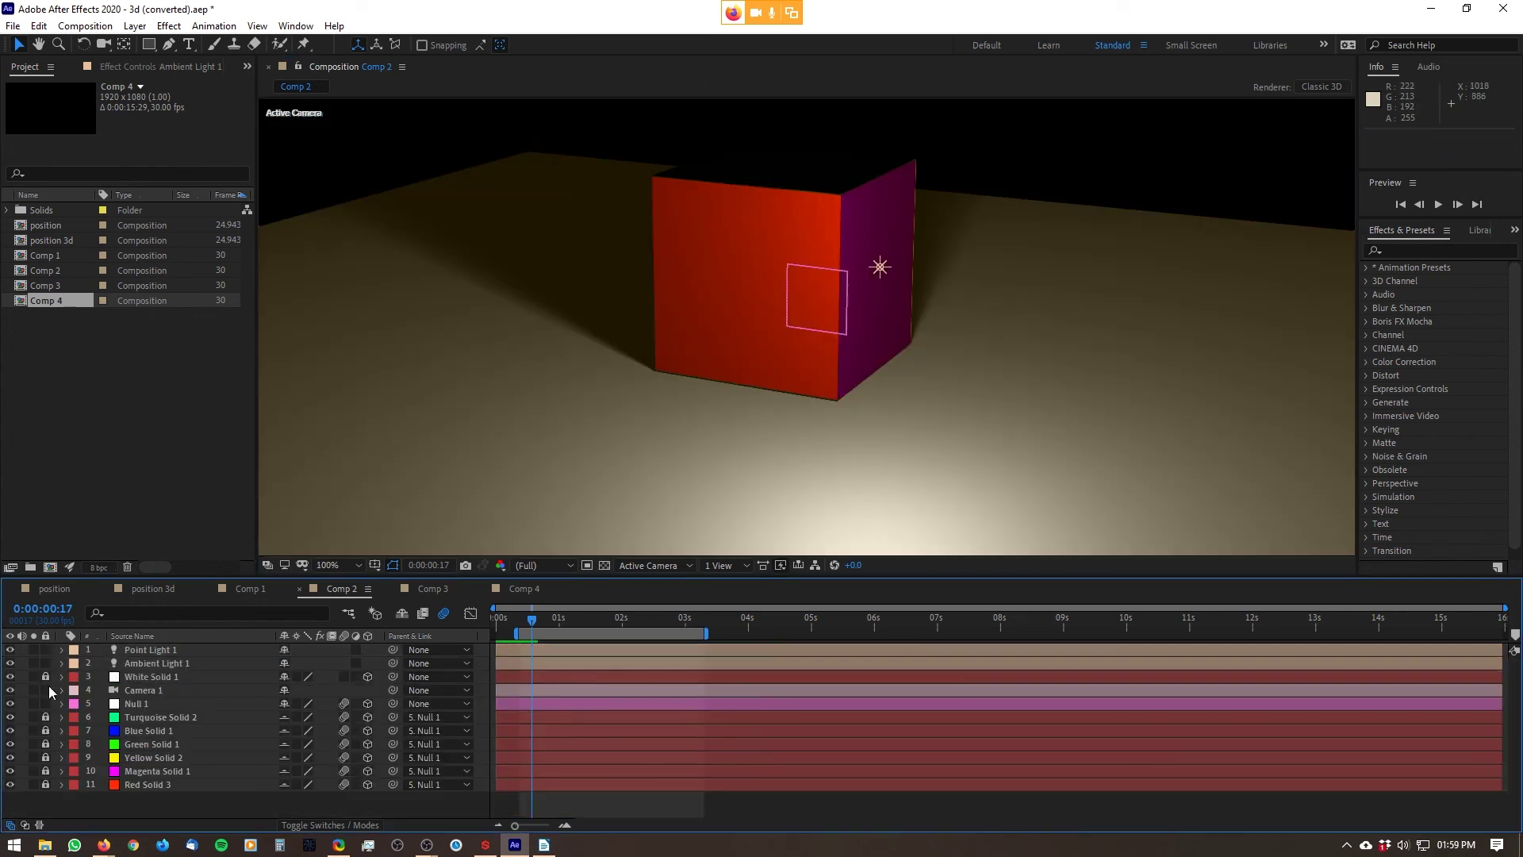
- Unlock the White Solid 1 floor layer and reveal its Material Options
left_click(45, 677)
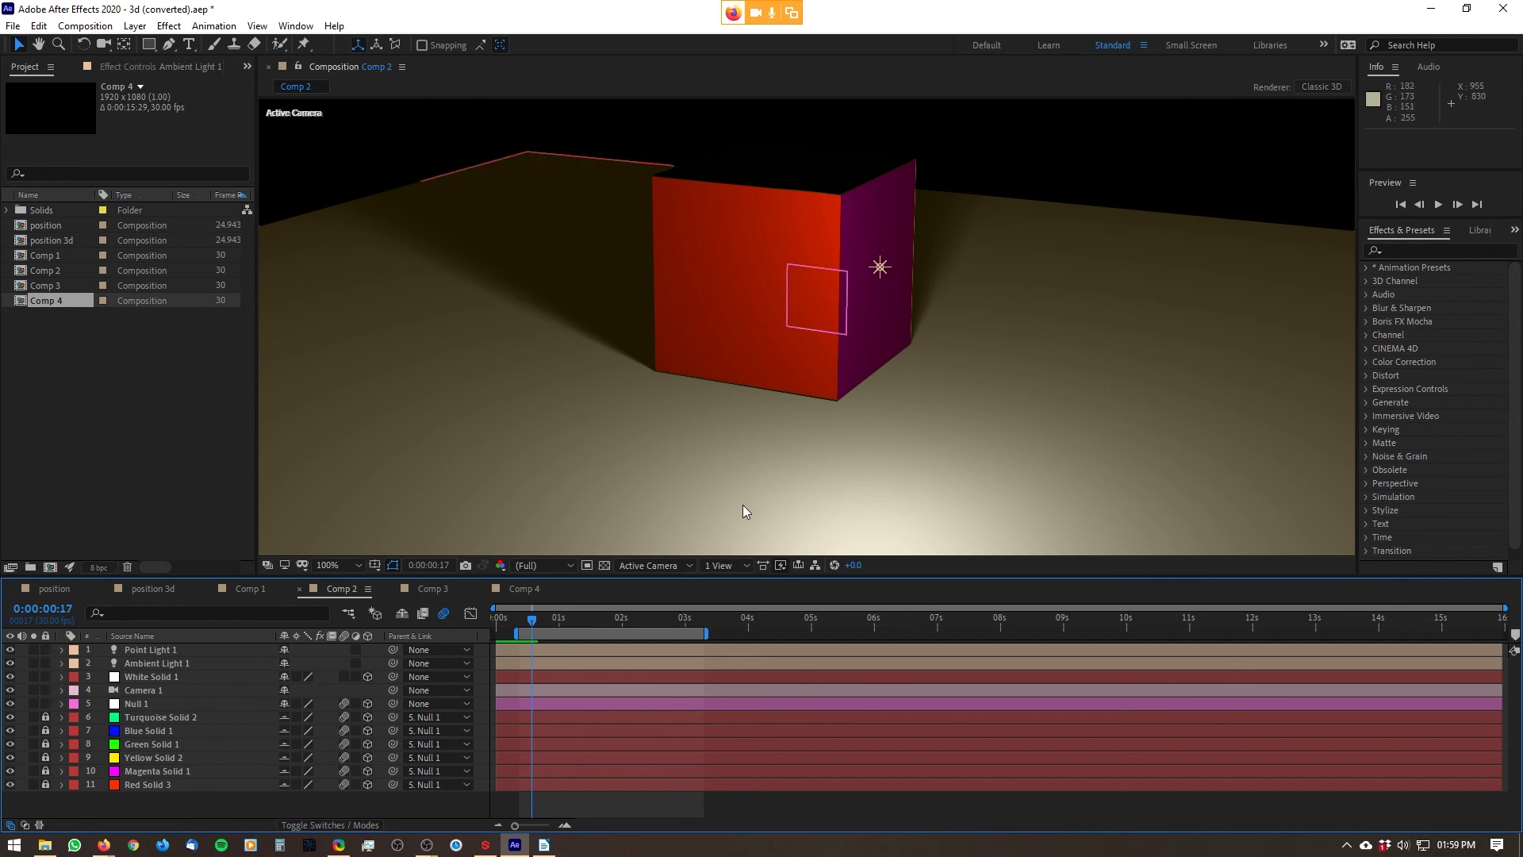
left_click(115, 677)
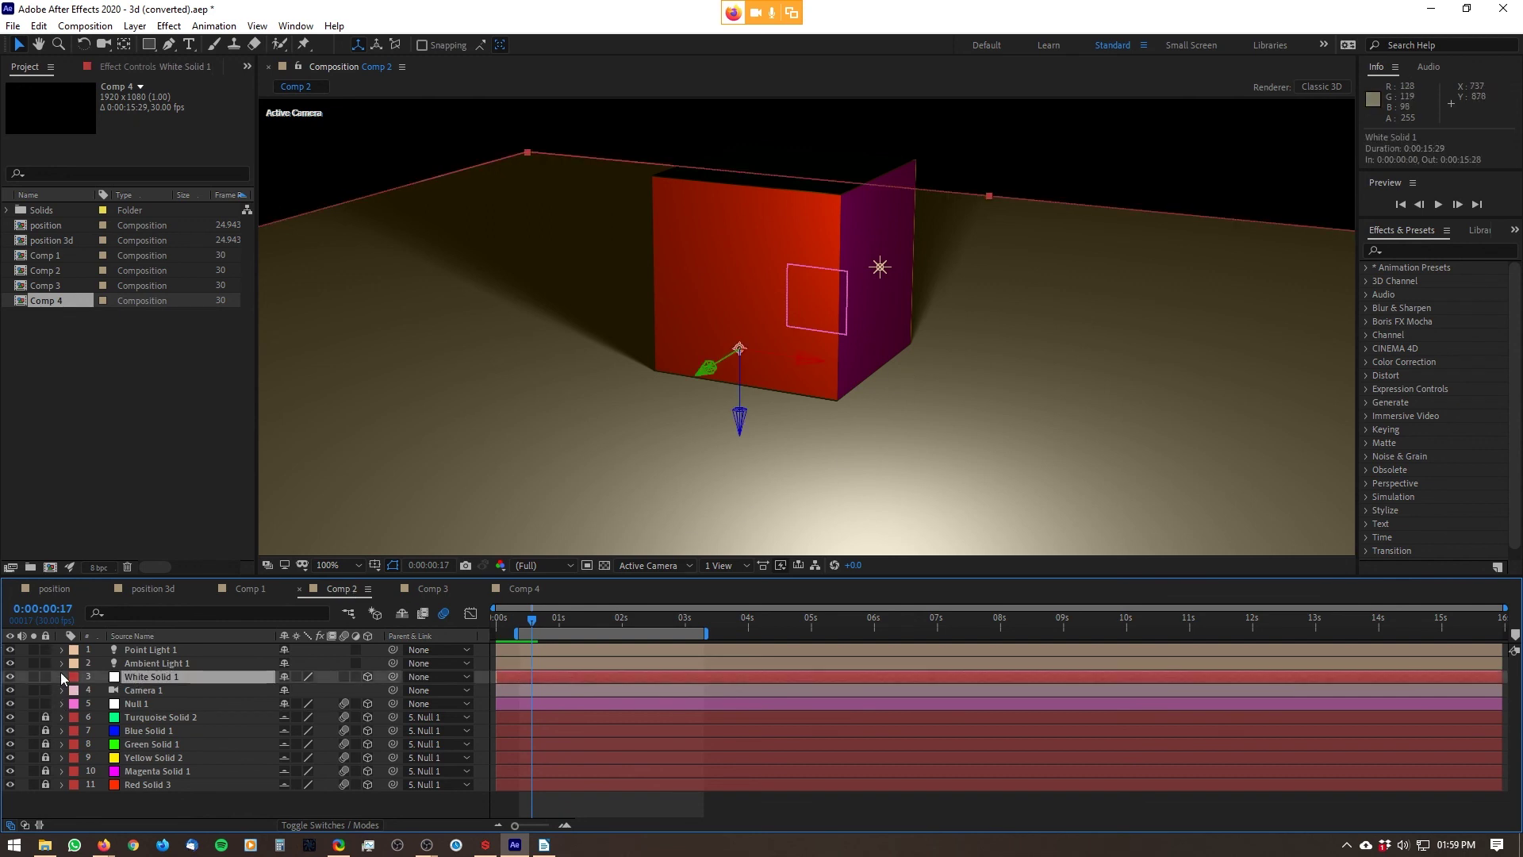
left_click(61, 676)
left_click(74, 679)
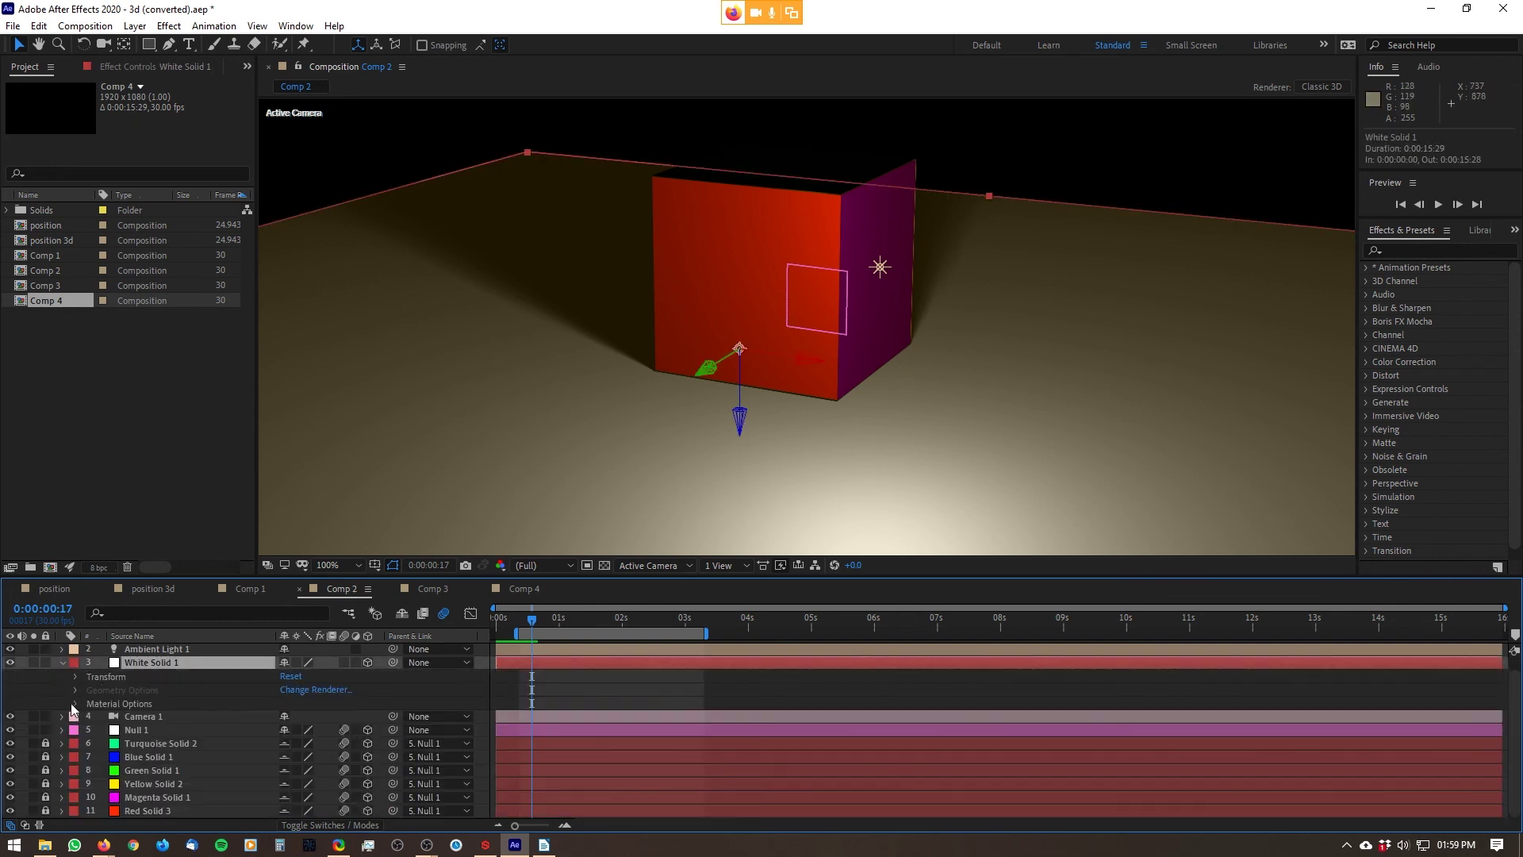
left_click(75, 705)
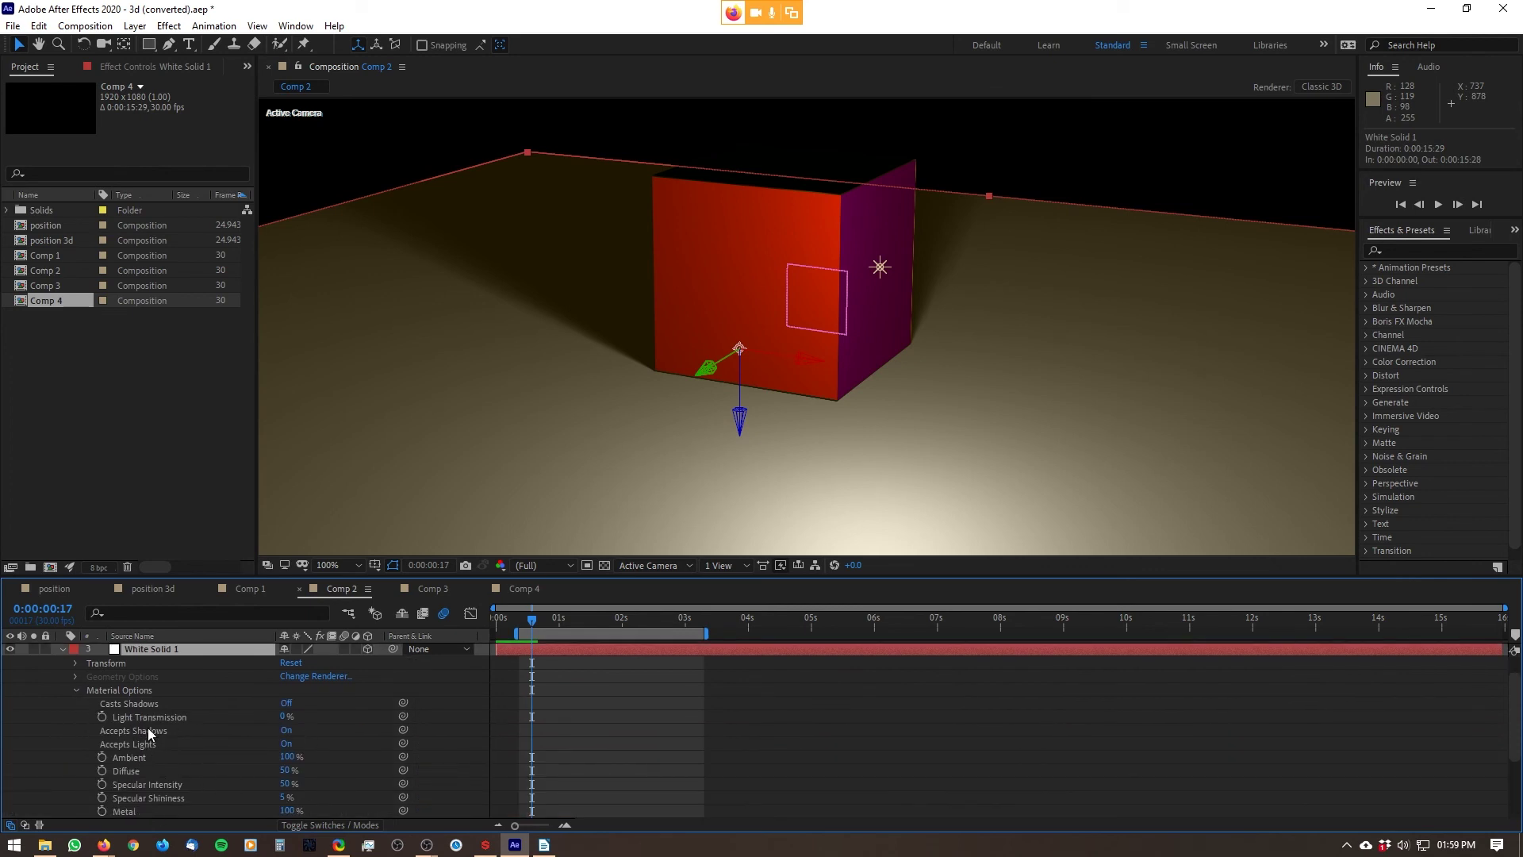
scroll(1493, 701, "down", 1)
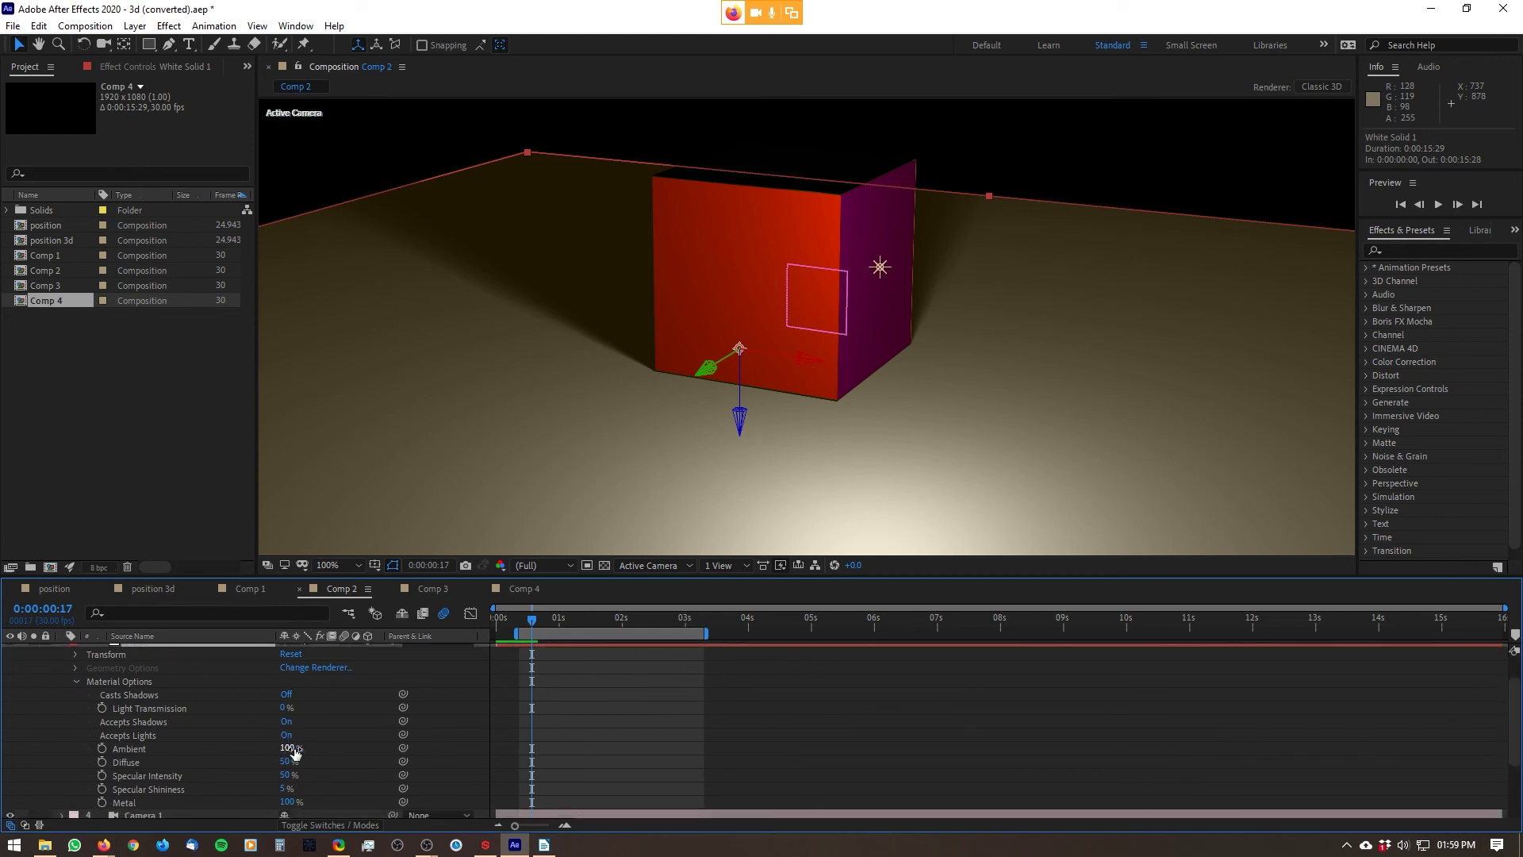
- Set White Solid 1's Specular Intensity to 48% and Specular Shininess to 45%, adjust its Metal amount, and collapse the layer
left_click_drag(287, 756, 390, 785)
scroll(635, 449, "down", 2)
left_click_drag(575, 798, 393, 810)
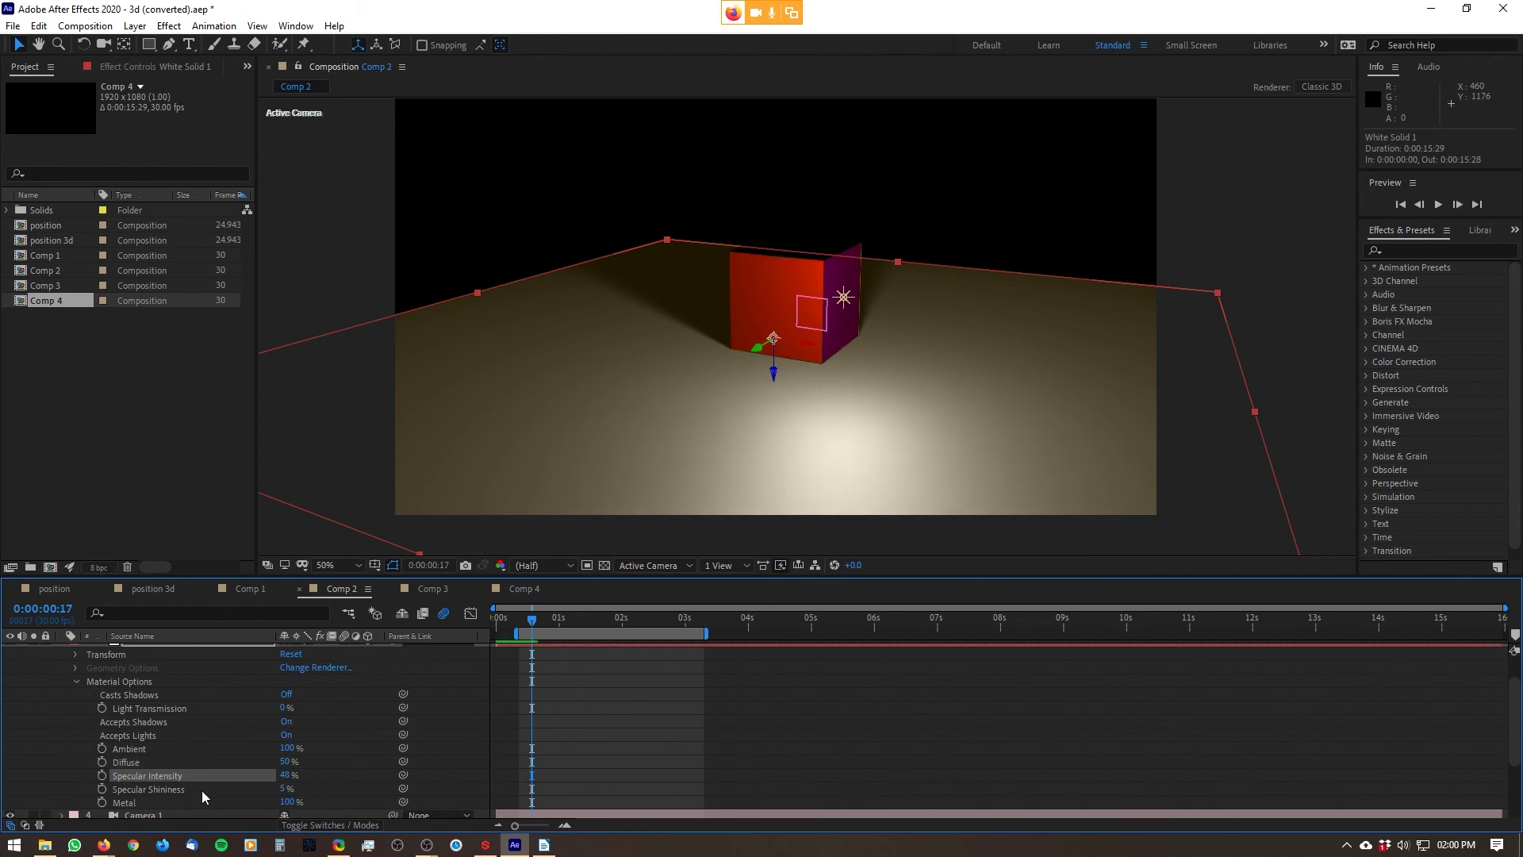
left_click_drag(282, 791, 186, 748)
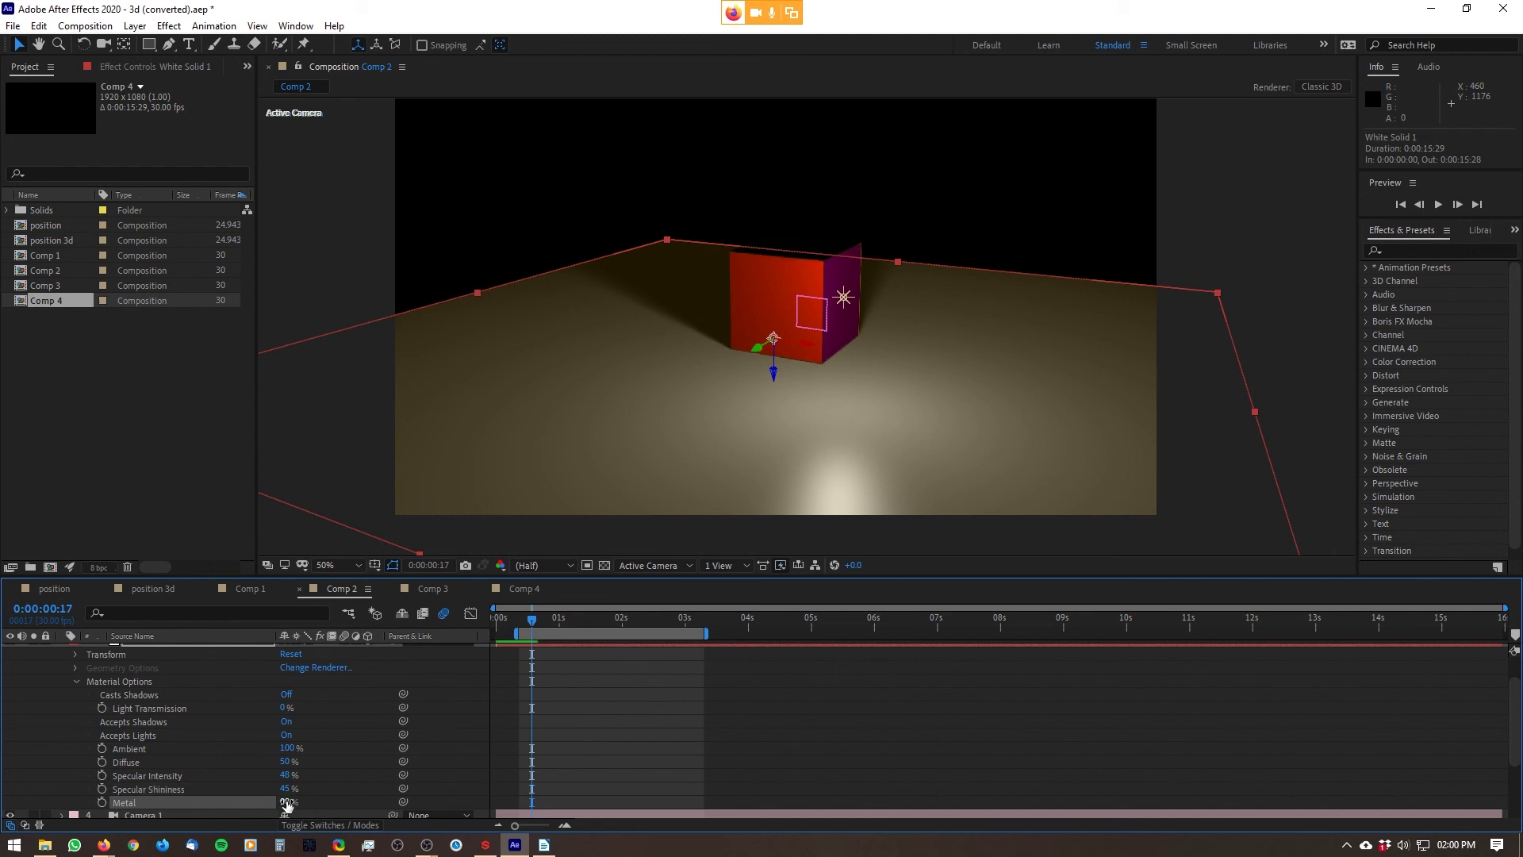
scroll(103, 710, "up", 2)
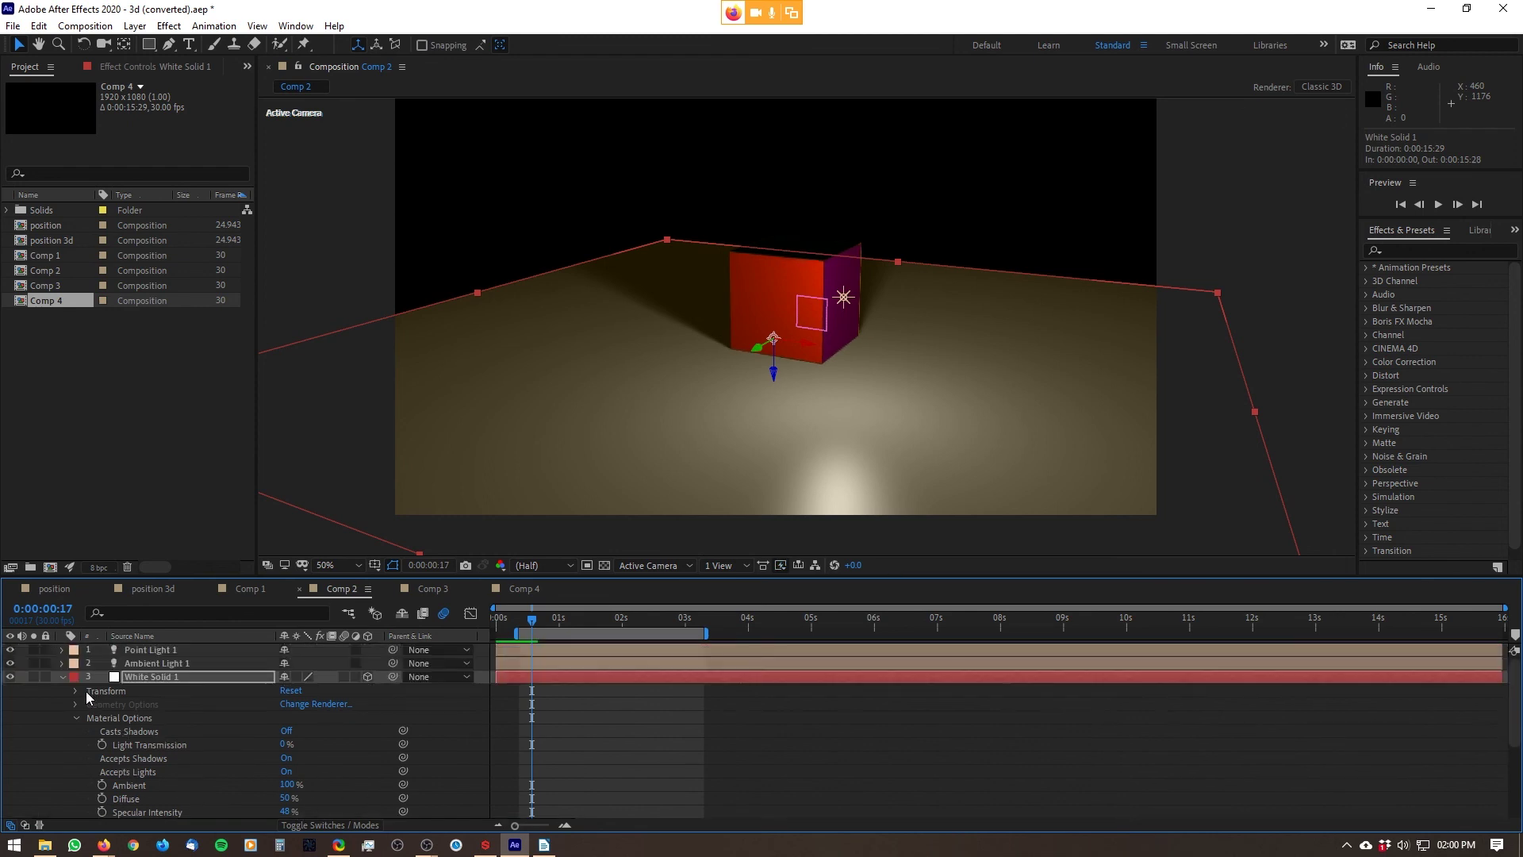
left_click(62, 677)
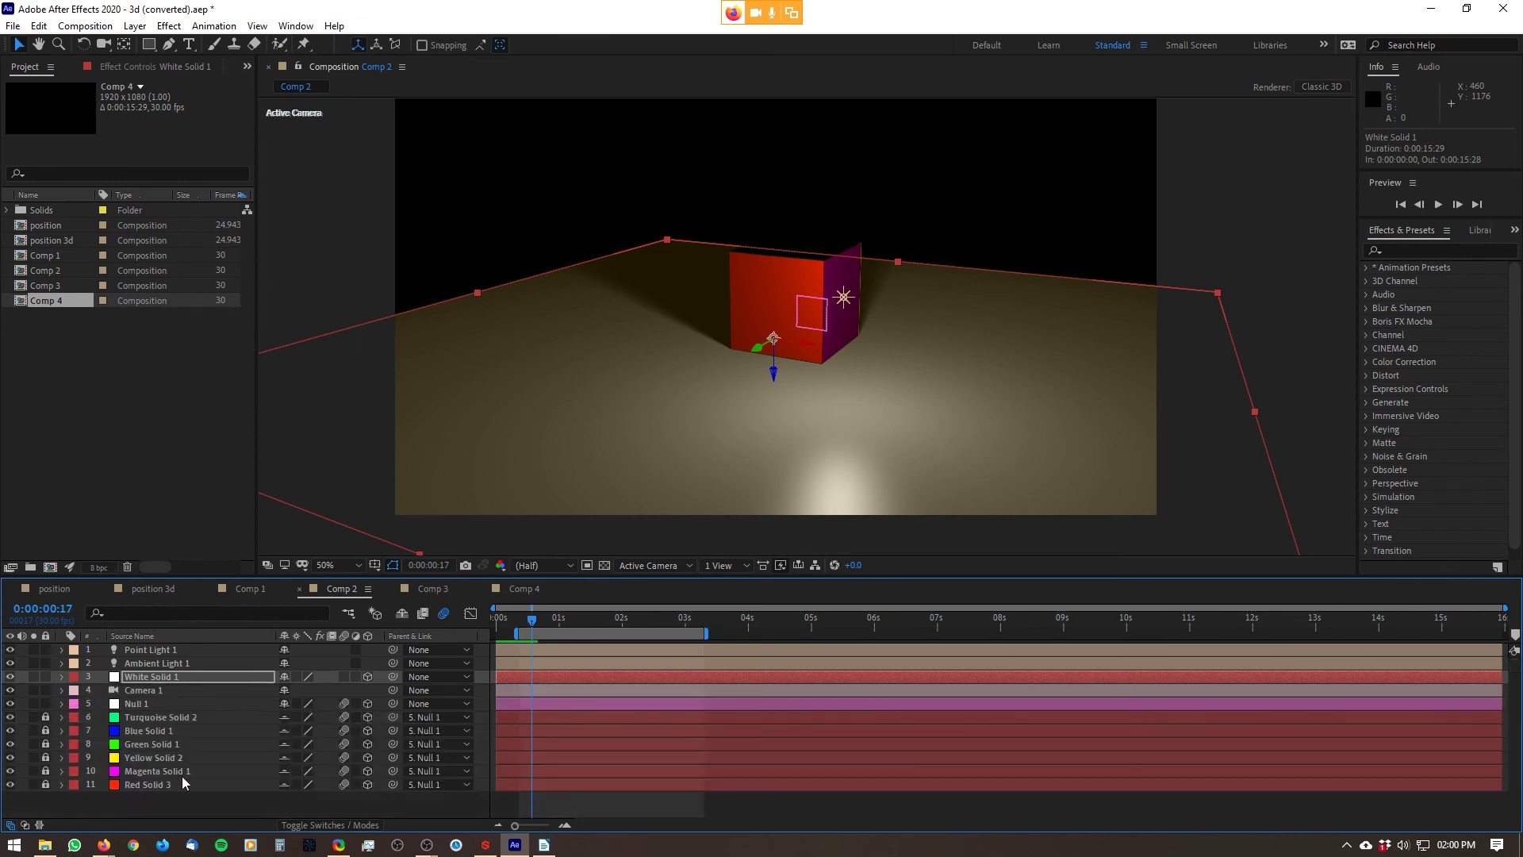
- In Magenta Solid 1's Material Options, set Metal to 96%, Specular Intensity to 78% and Specular Shininess to 0%
left_click(61, 771)
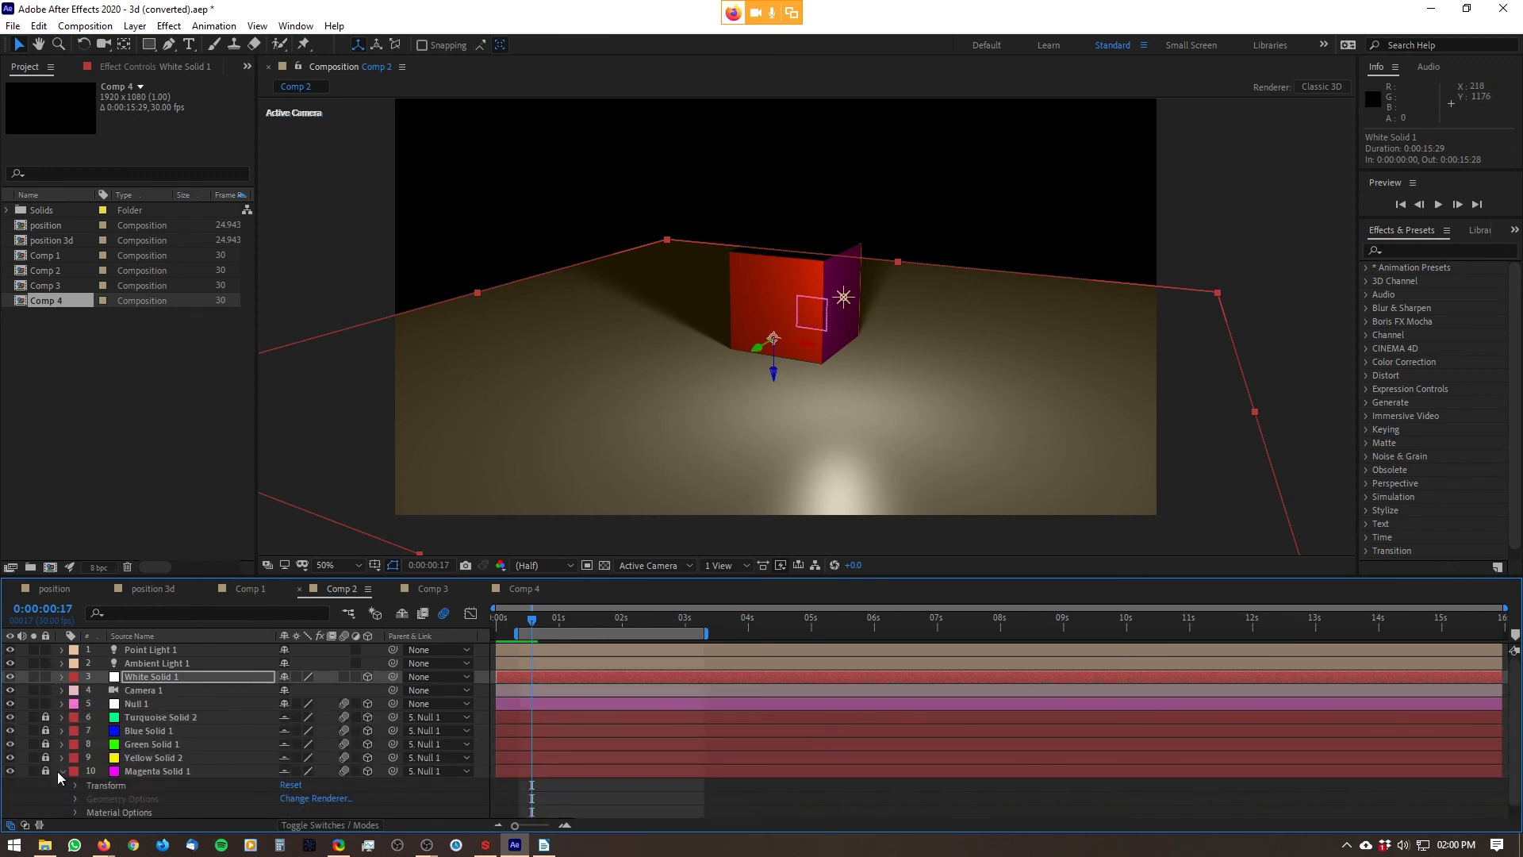
scroll(139, 758, "down", 4)
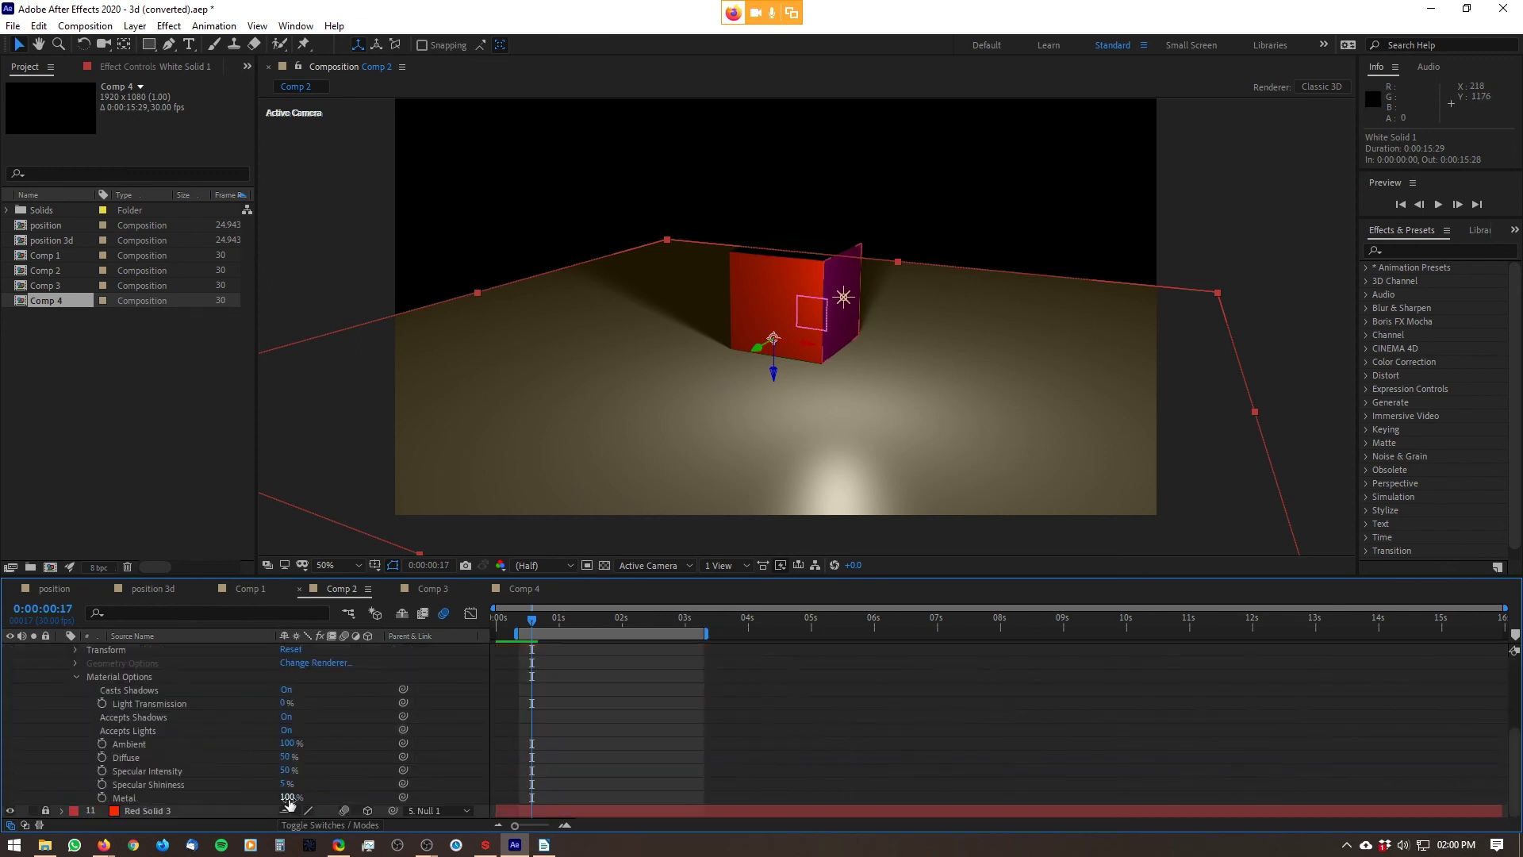
mouse_move(287, 797)
left_mouse_down()
mouse_move(256, 798)
mouse_move(287, 769)
left_mouse_up()
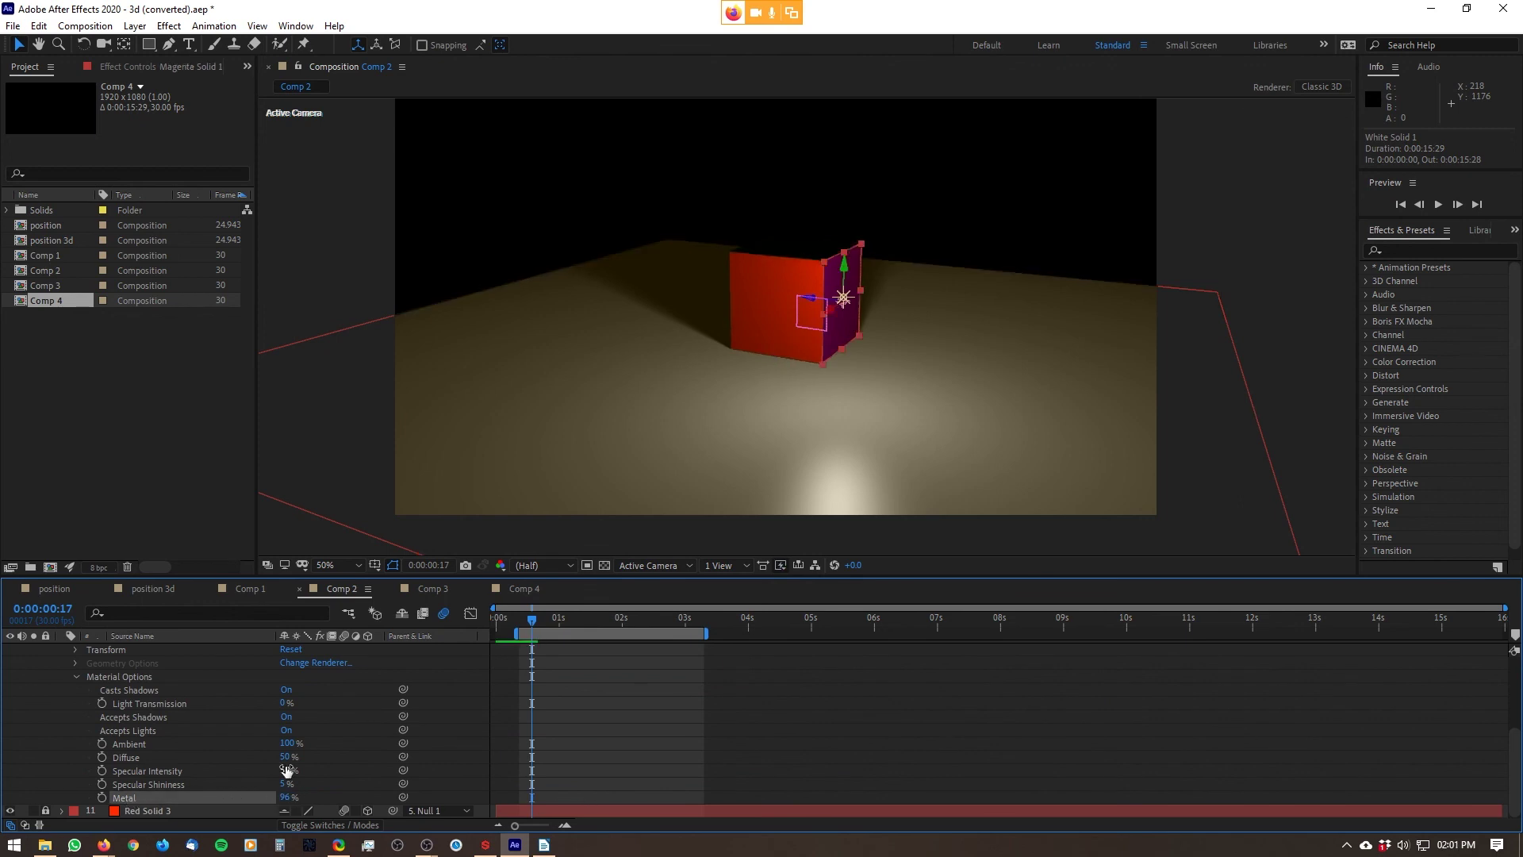
scroll(850, 307, "up", 2)
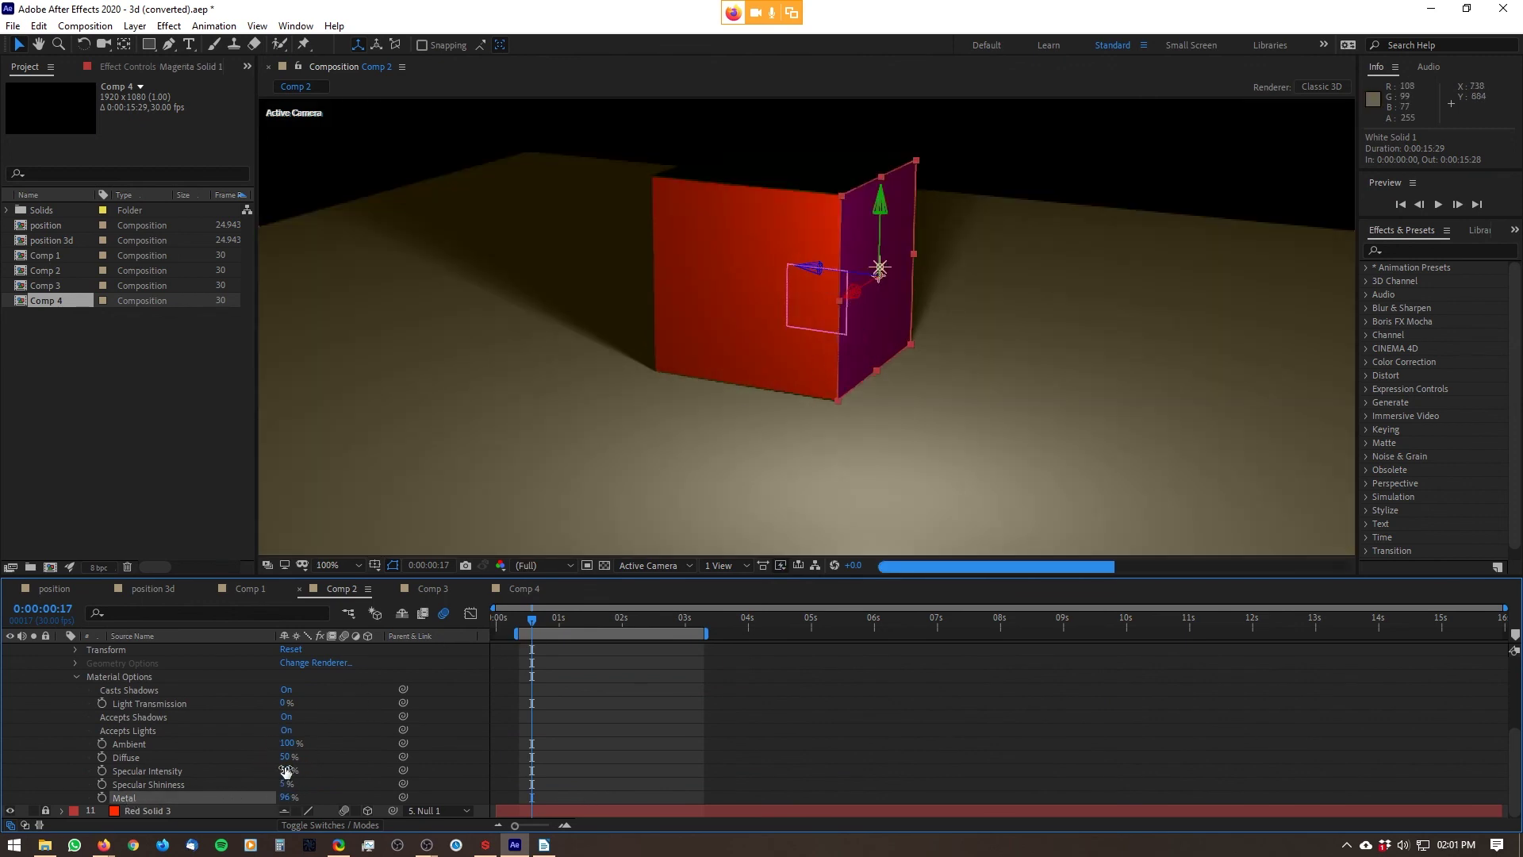
left_click_drag(286, 770, 510, 784)
left_click_drag(289, 784, 278, 789)
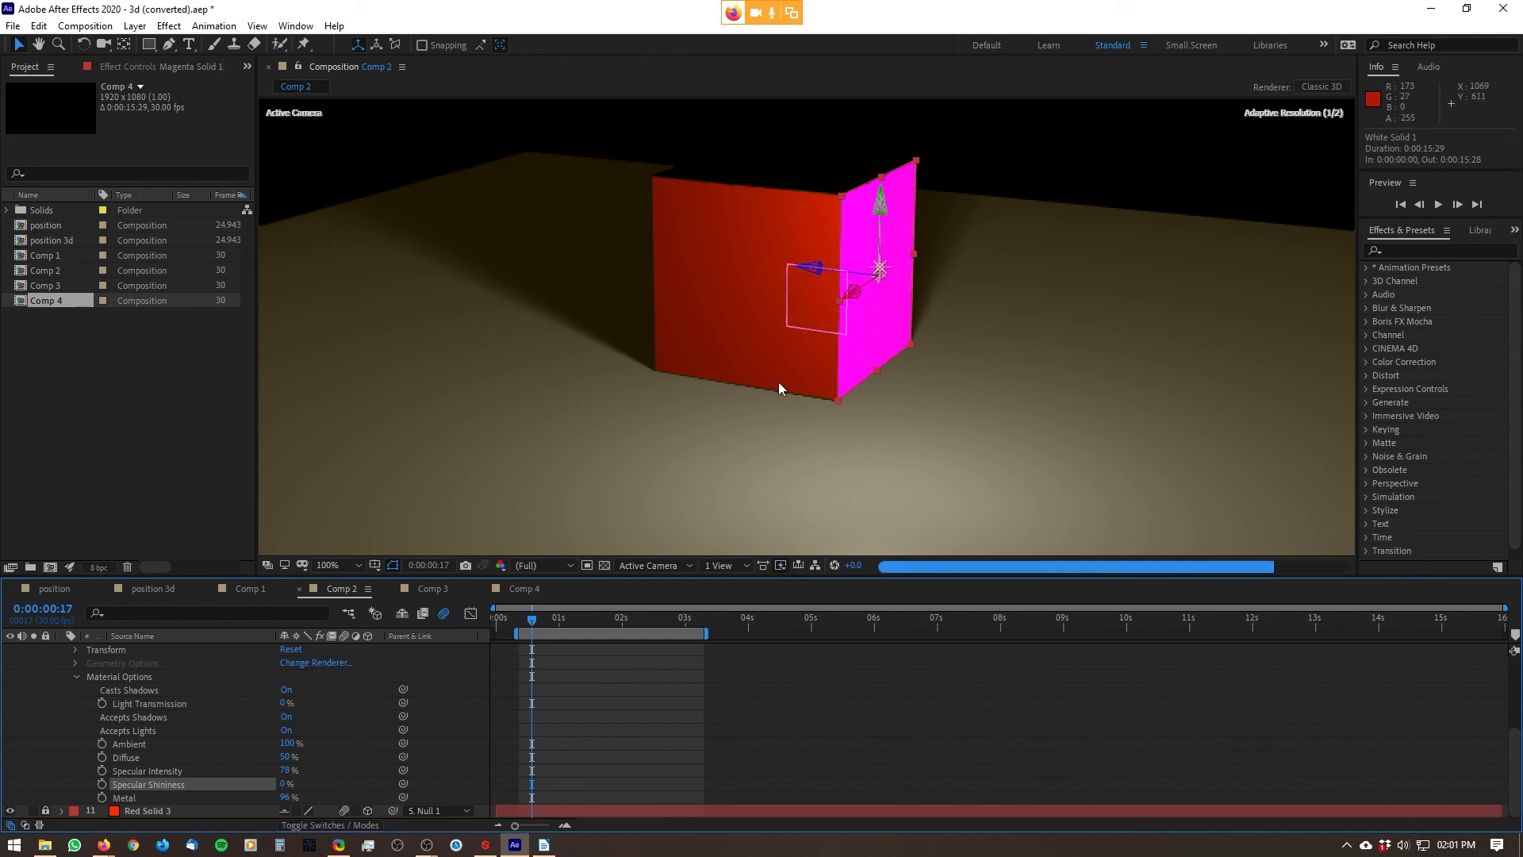
- Lower Magenta Solid 1's Metal to about 0% and check the highlight on the cube's magenta face
left_click_drag(286, 798, 37, 813)
left_click_drag(149, 811, 241, 799)
scroll(830, 380, "down", 2)
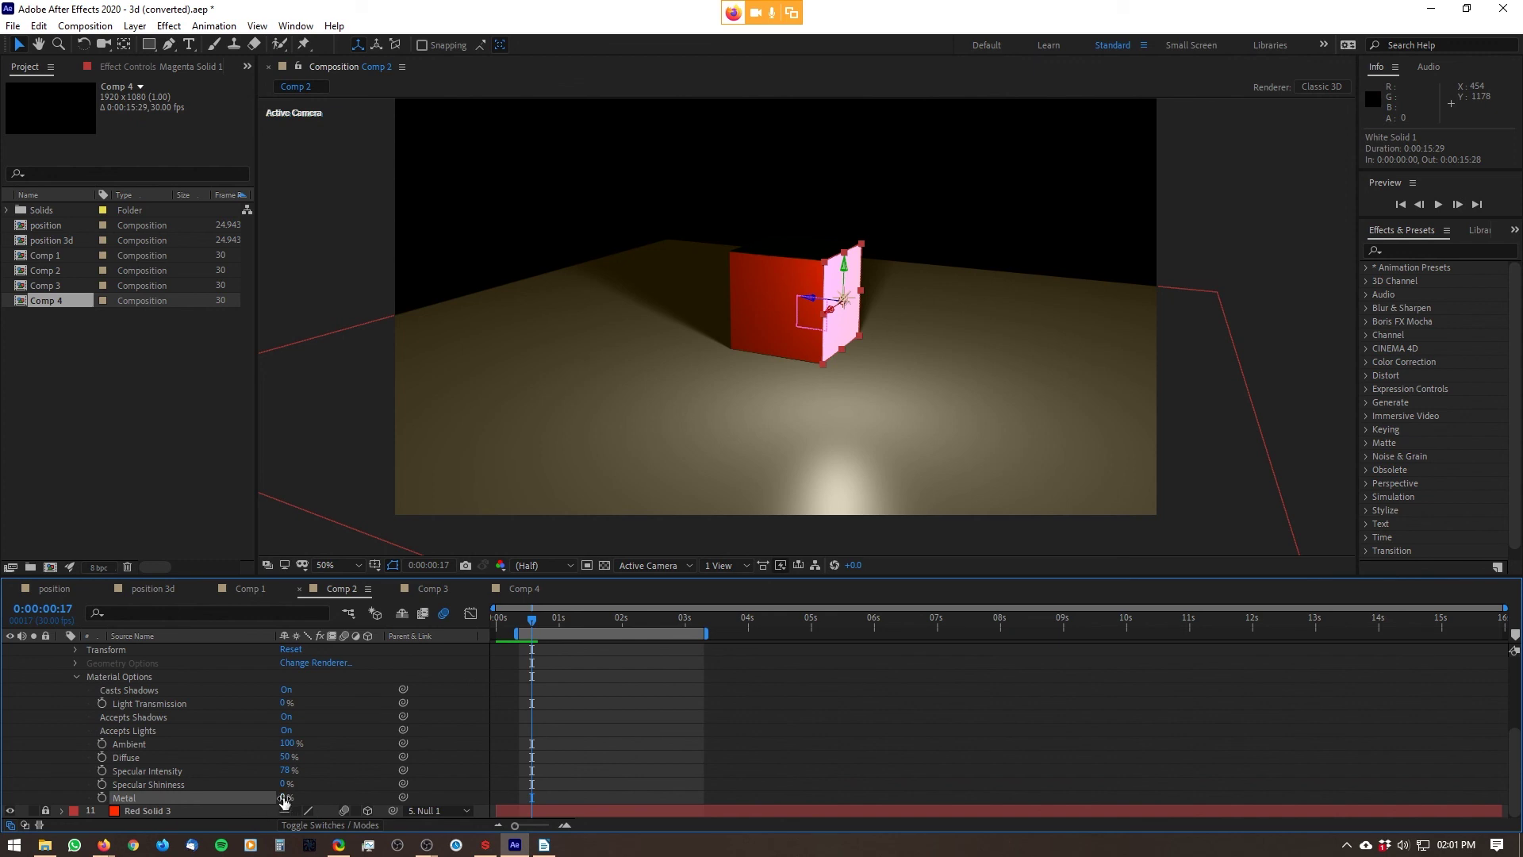
scroll(871, 244, "up", 2)
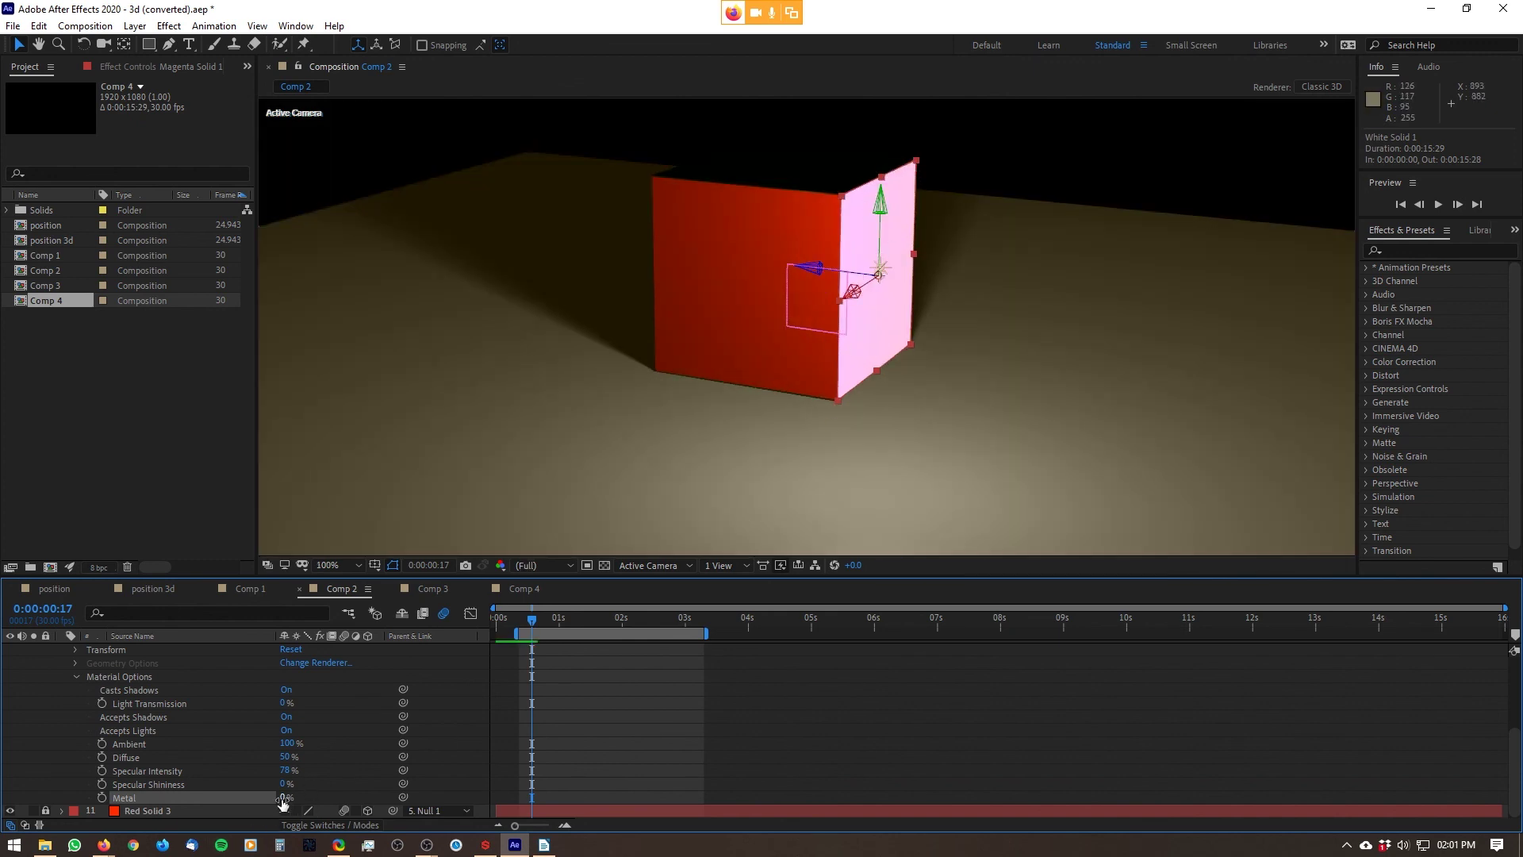
- Raise Magenta Solid 1's Metal to 100% in its Material Options
left_click_drag(283, 798, 578, 797)
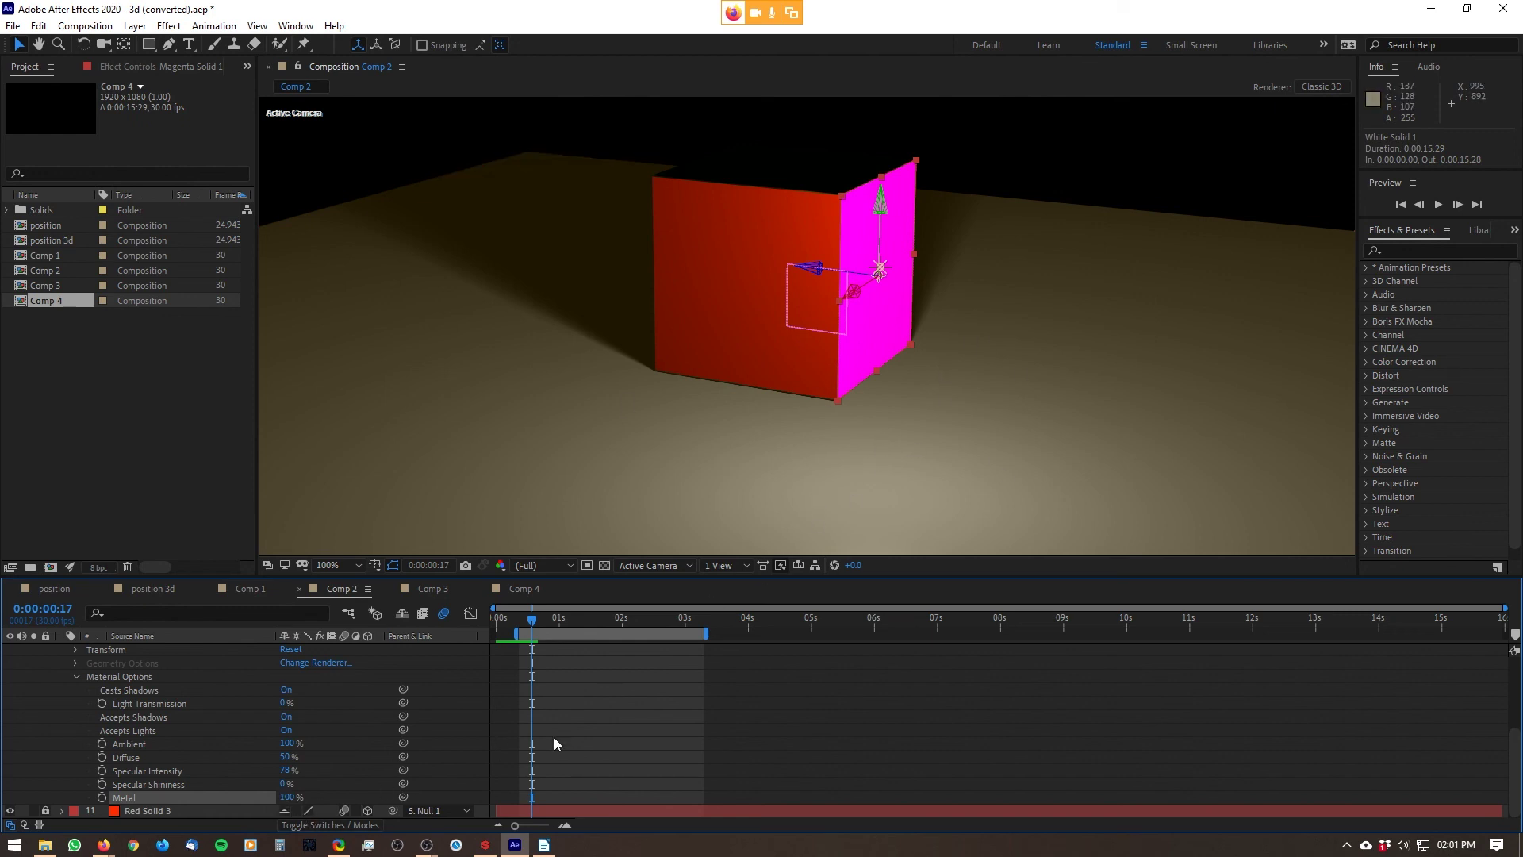
scroll(888, 412, "down", 2)
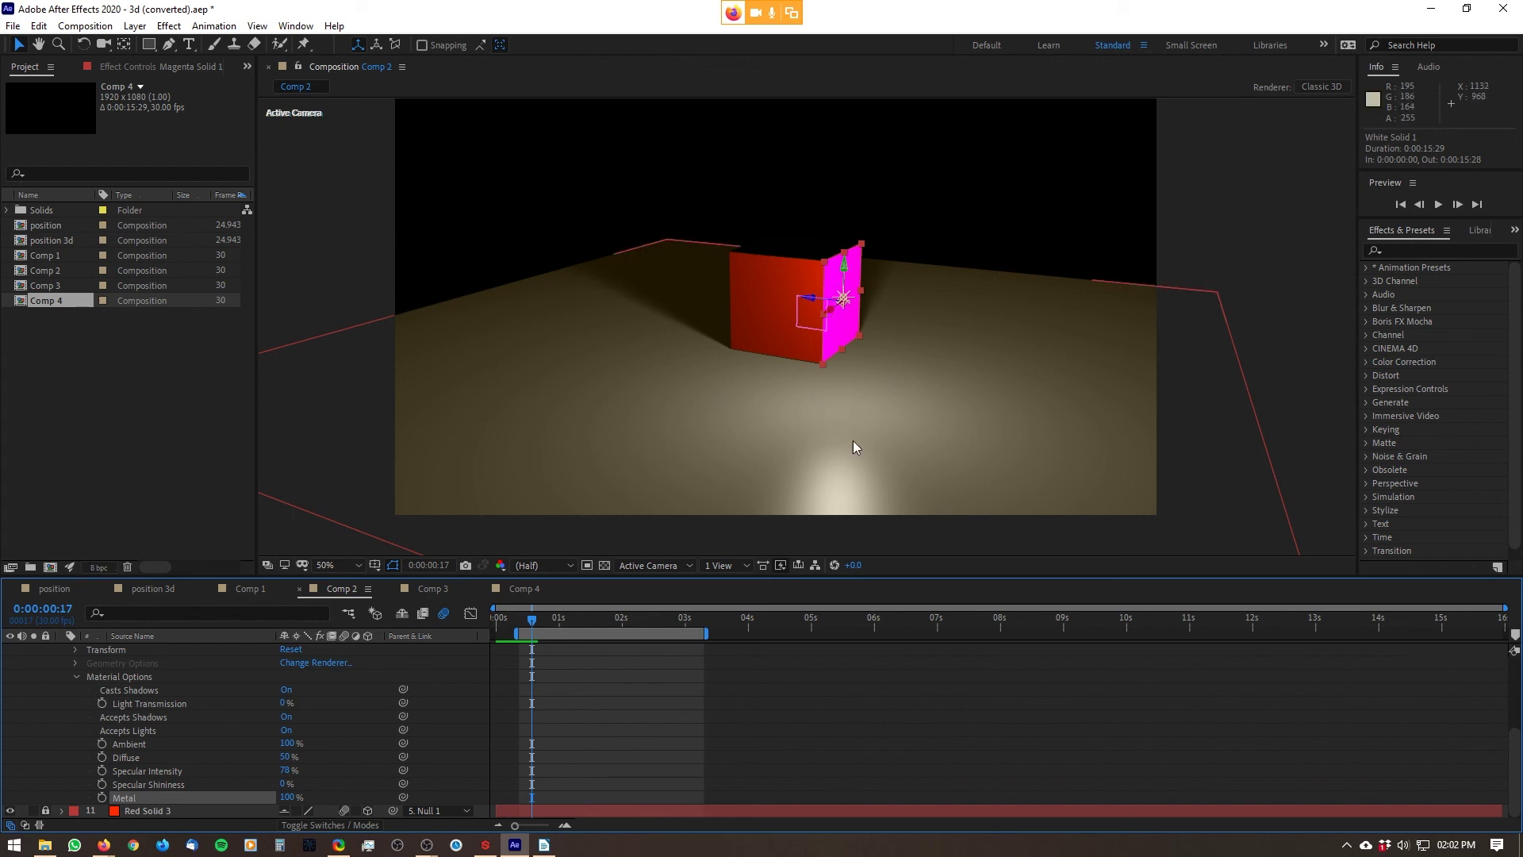
- Try the CINEMA 4D renderer in Comp 2's composition settings and return the composition to Classic 3D
left_click(133, 26)
mouse_move(84, 27)
left_click(92, 65)
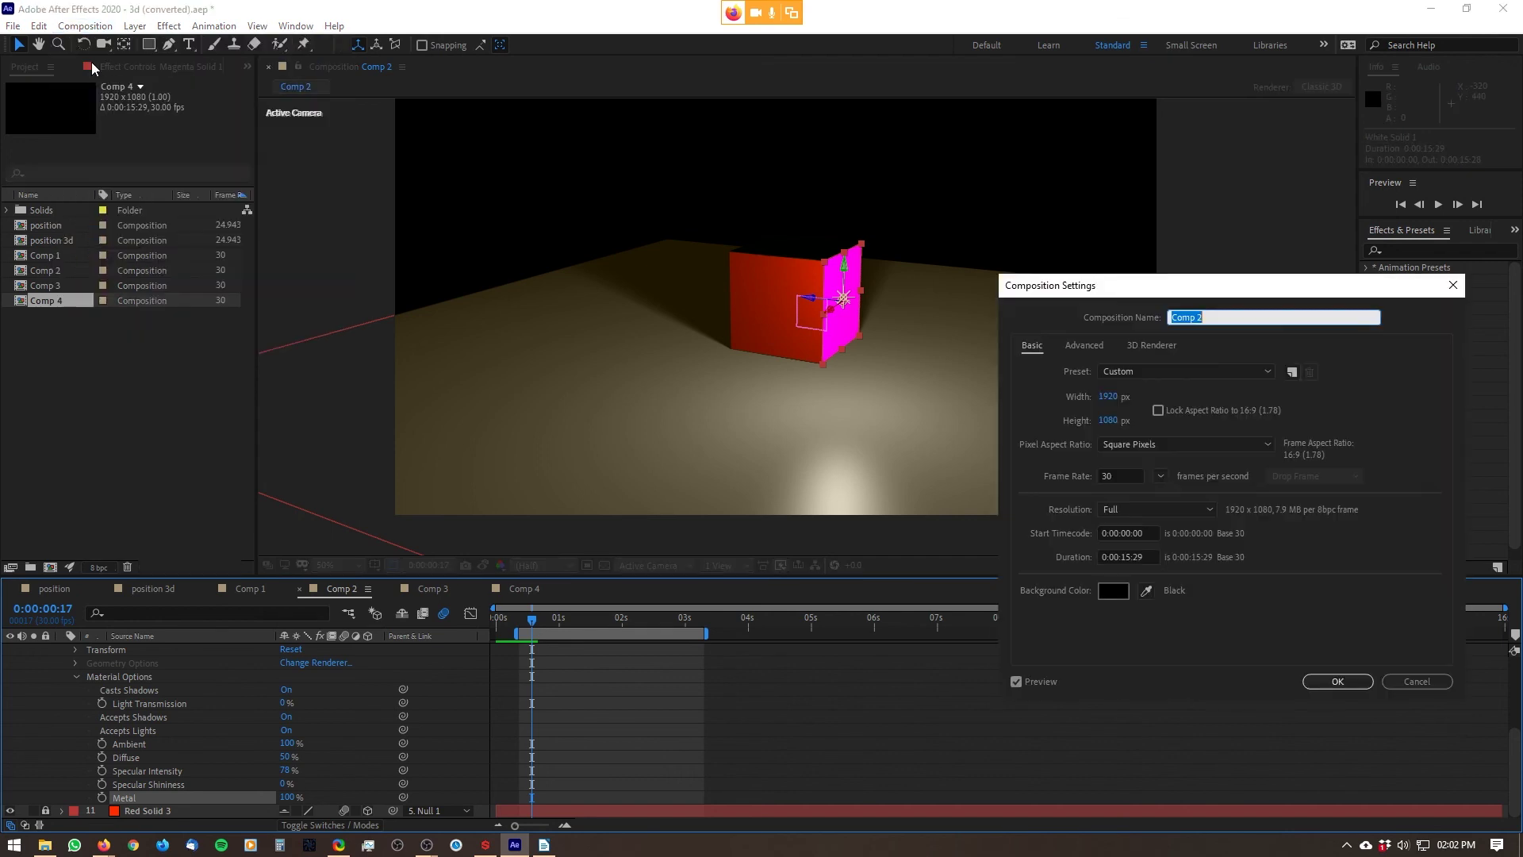
left_click(1154, 347)
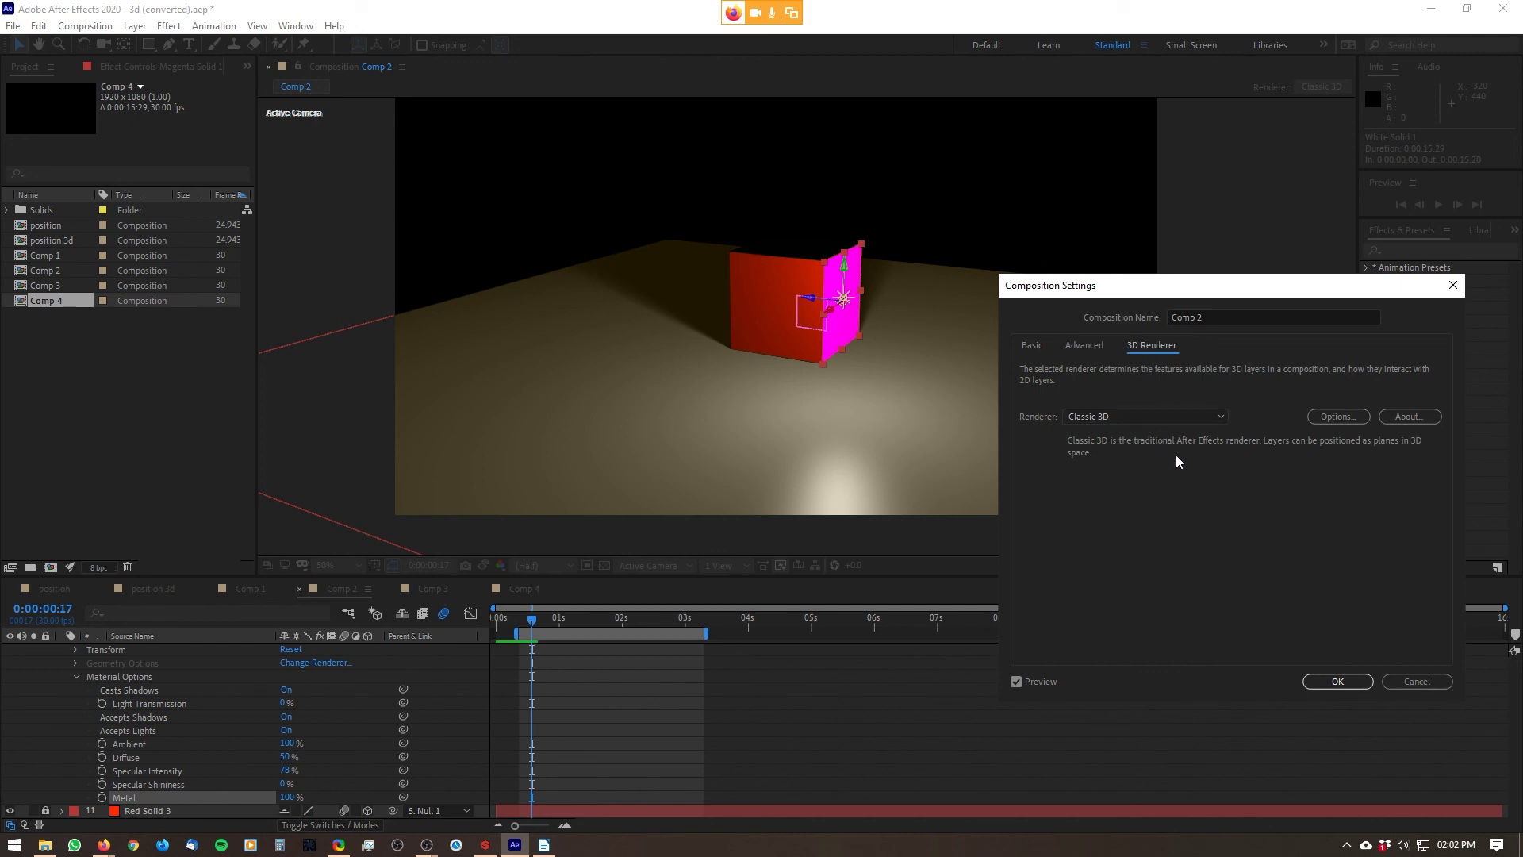
left_click(1144, 420)
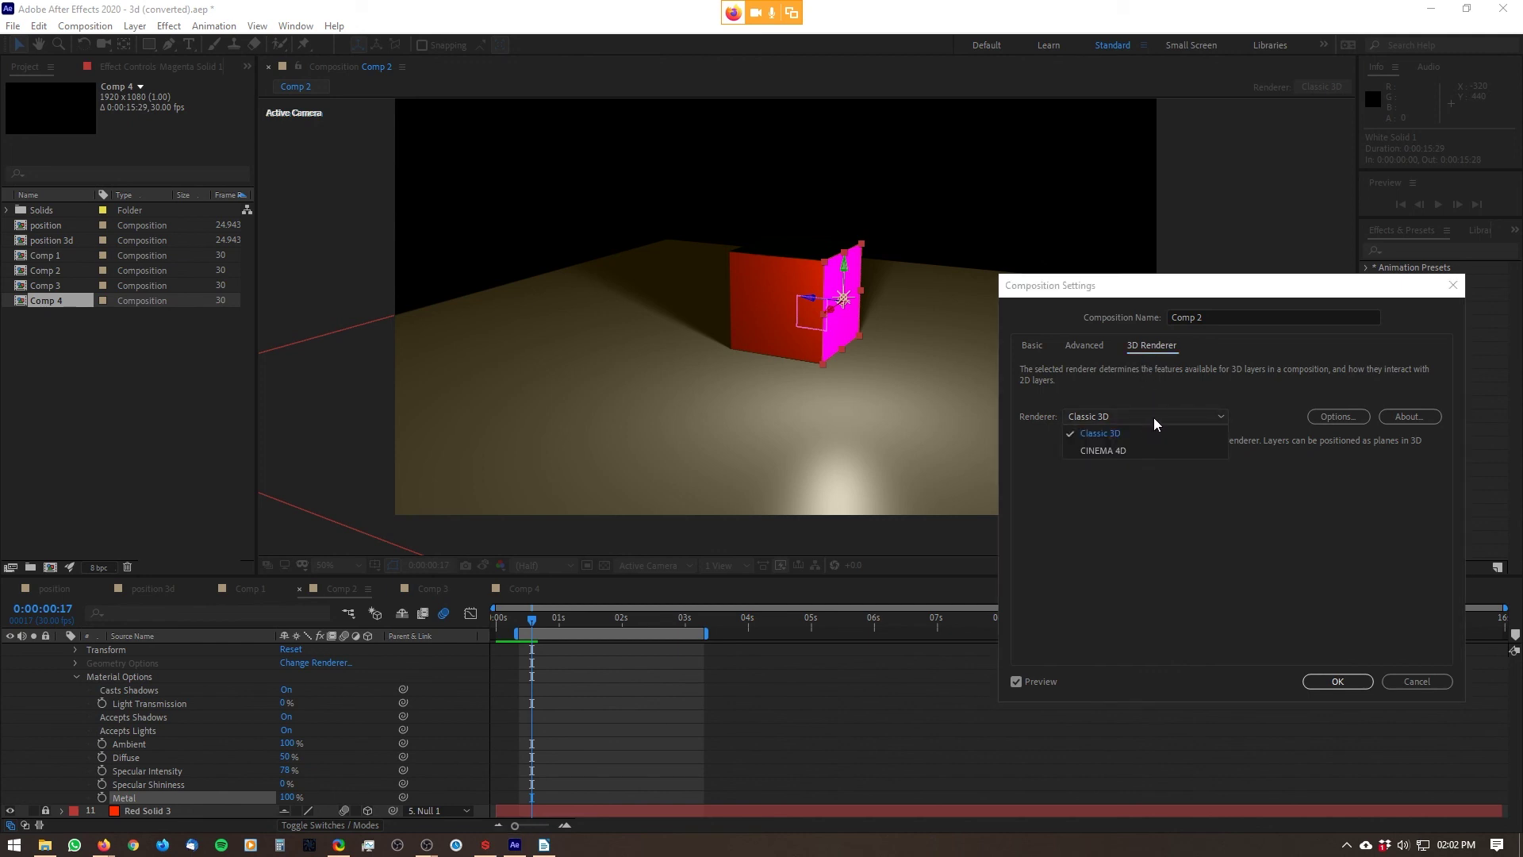
left_click(1115, 451)
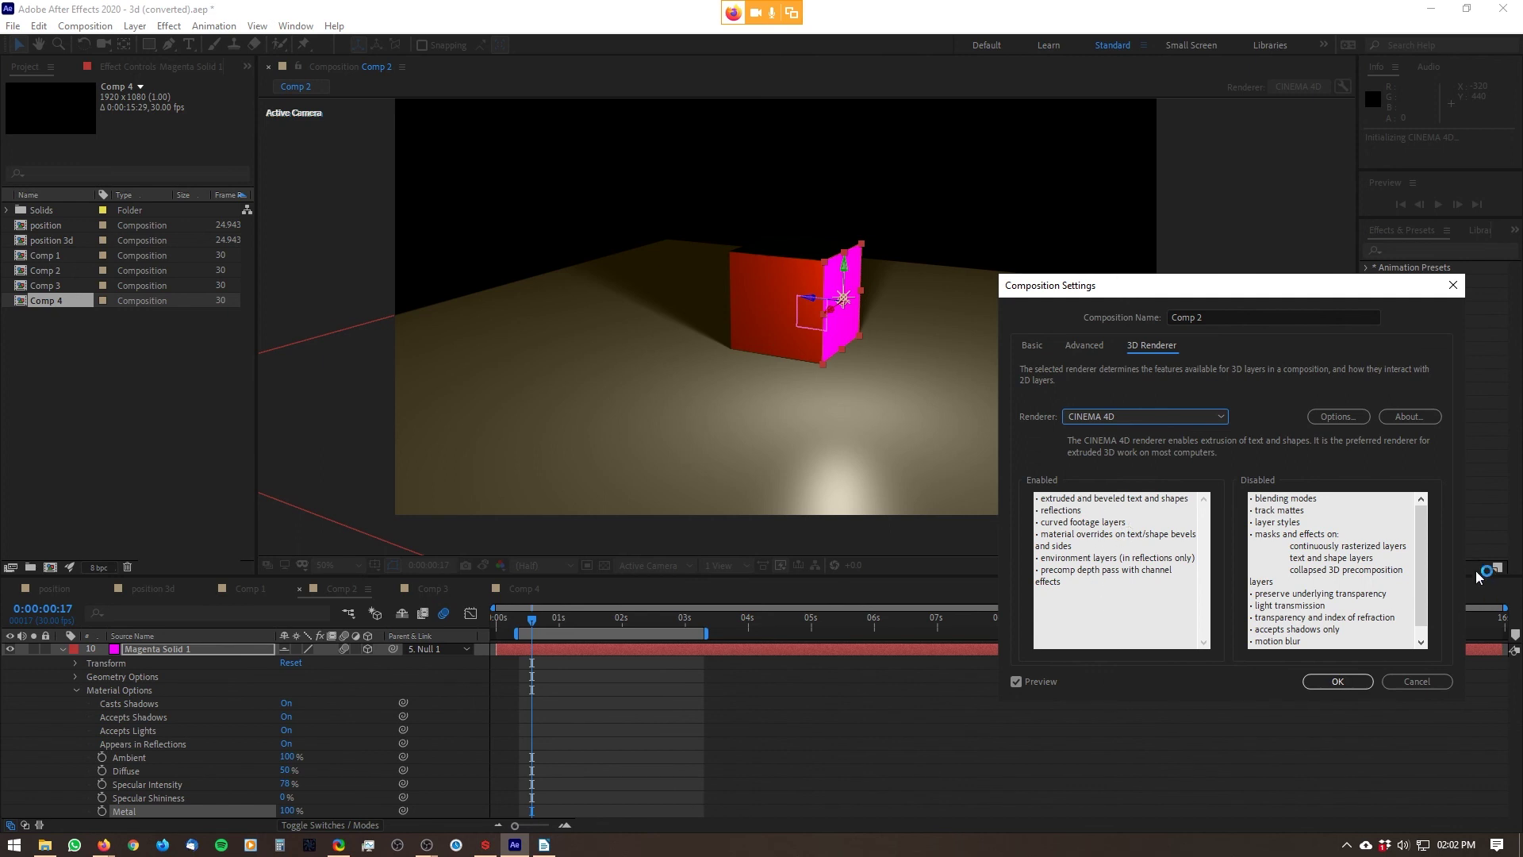
mouse_move(1422, 567)
left_mouse_down()
mouse_move(1424, 580)
mouse_move(1422, 535)
left_mouse_up()
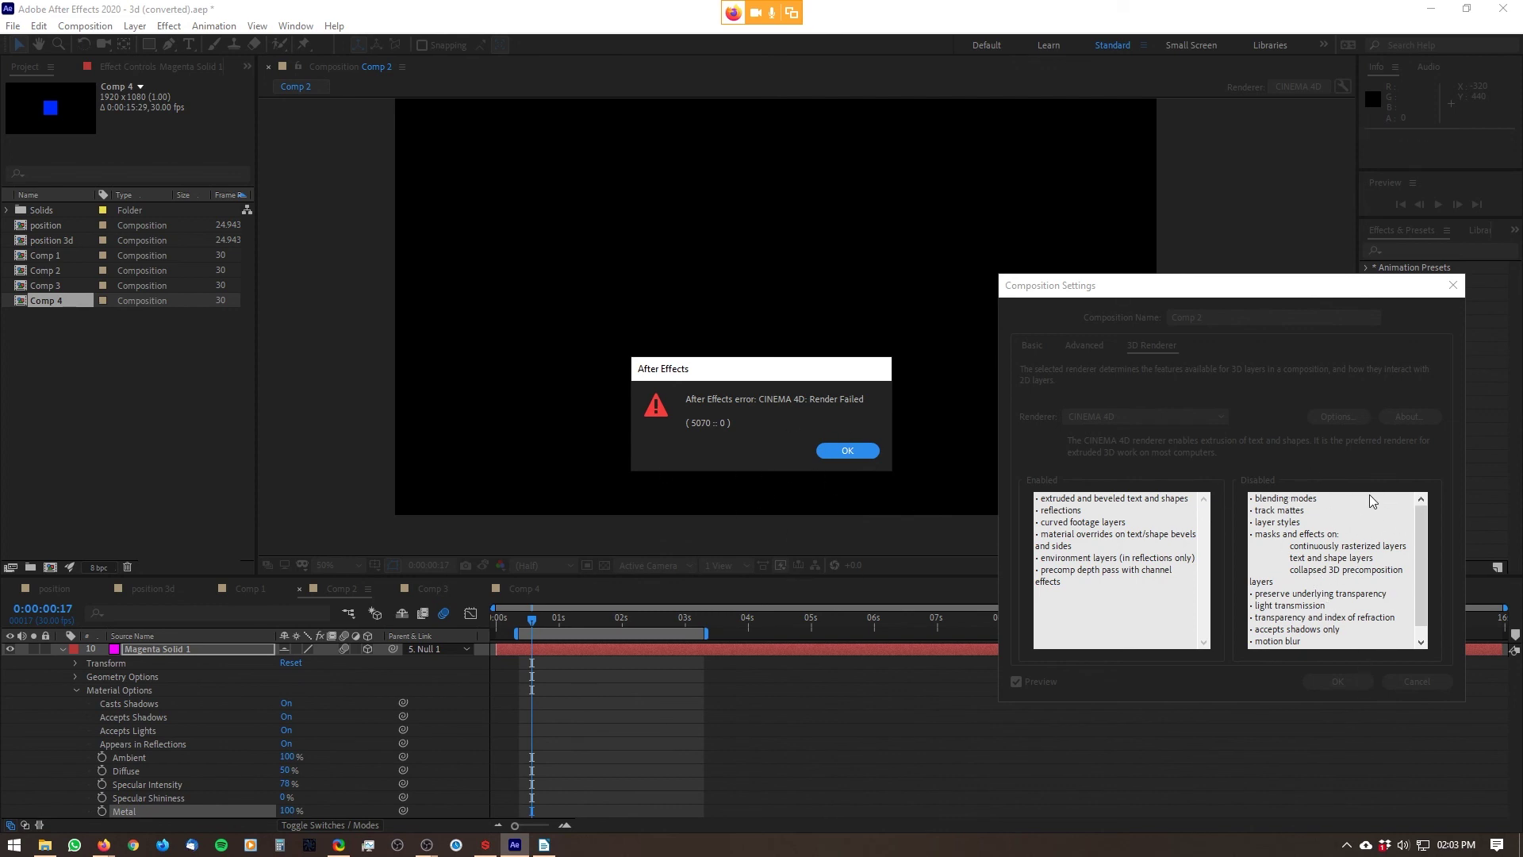
left_click(829, 456)
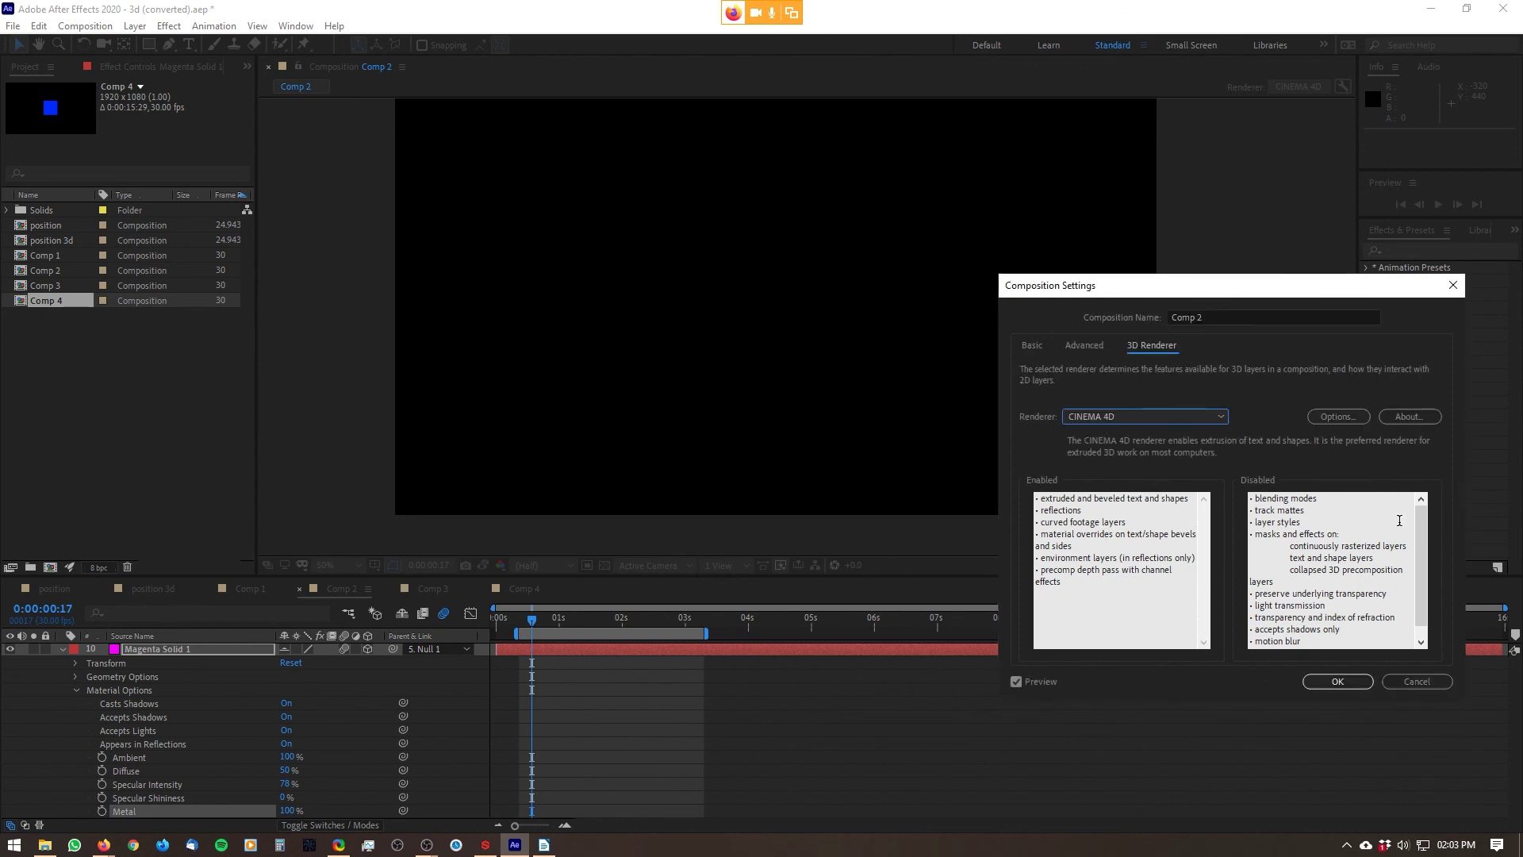
left_click(1139, 430)
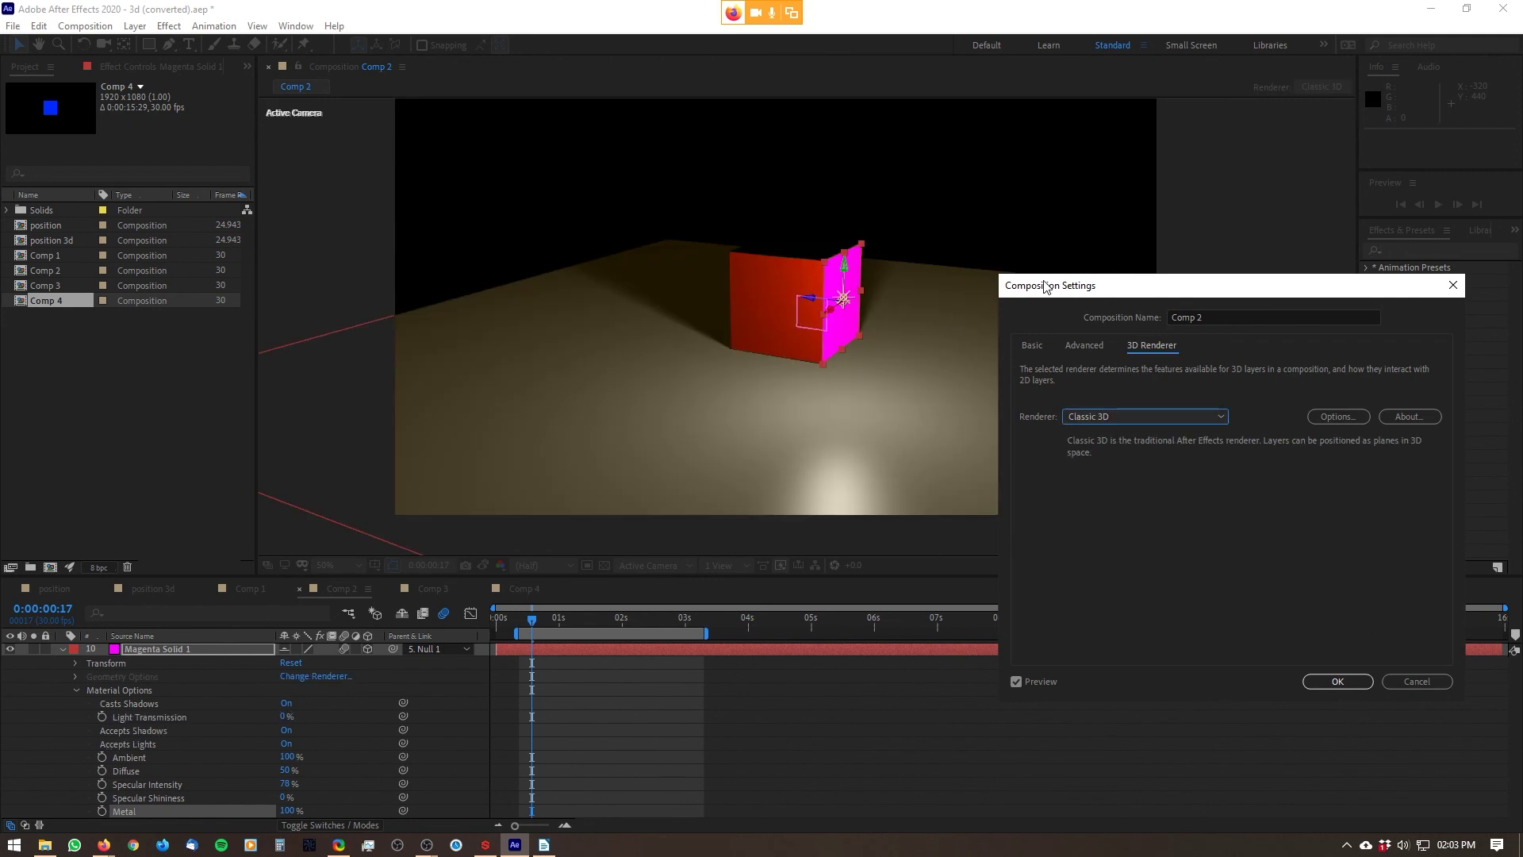
key("Return")
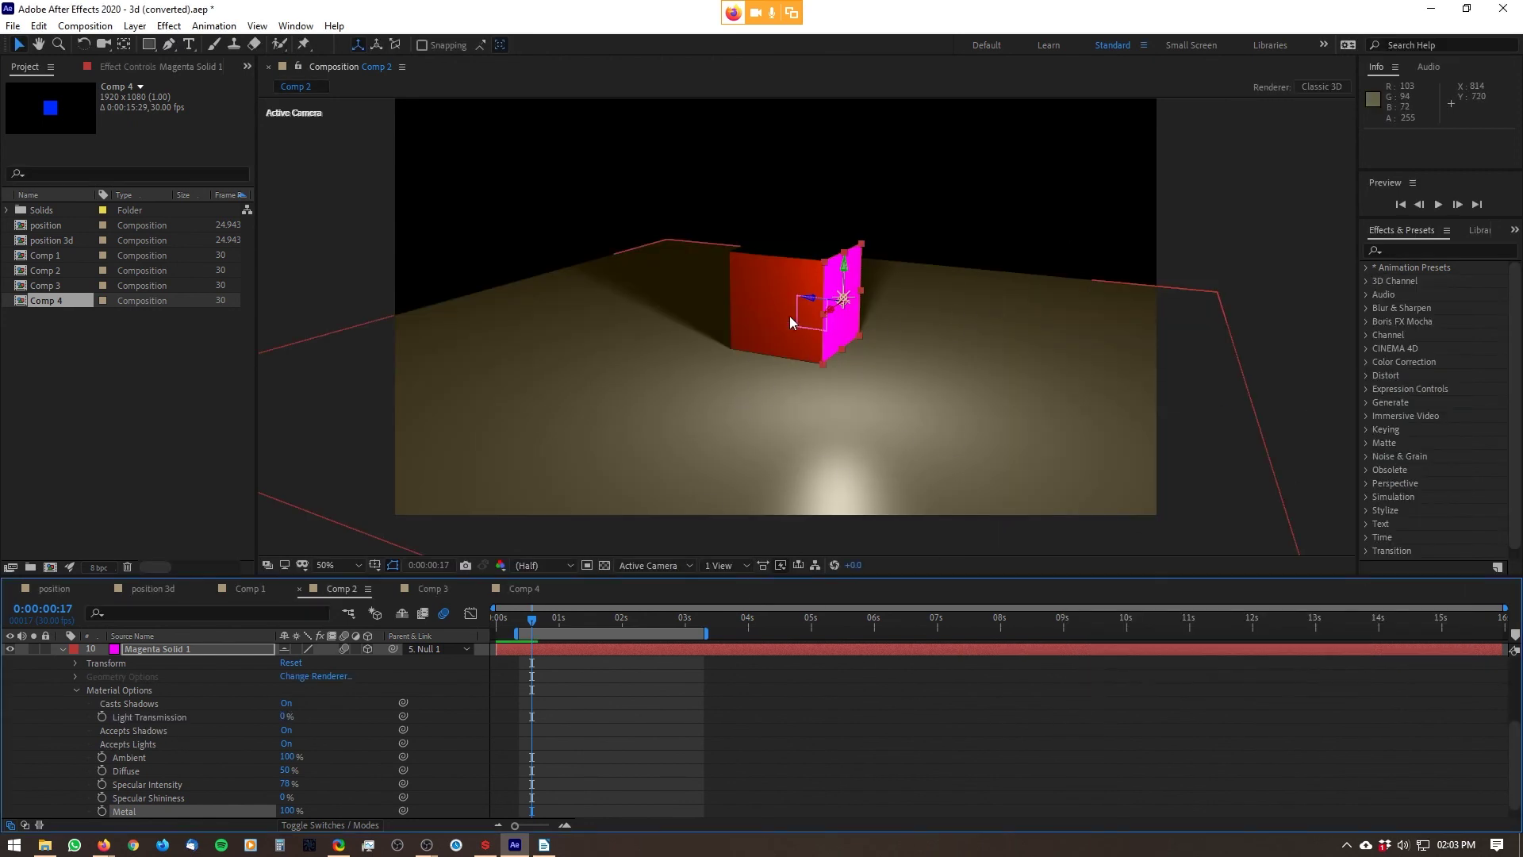
- Move the magenta face outward from the cube to position about 150, 0, -265
left_click(840, 292)
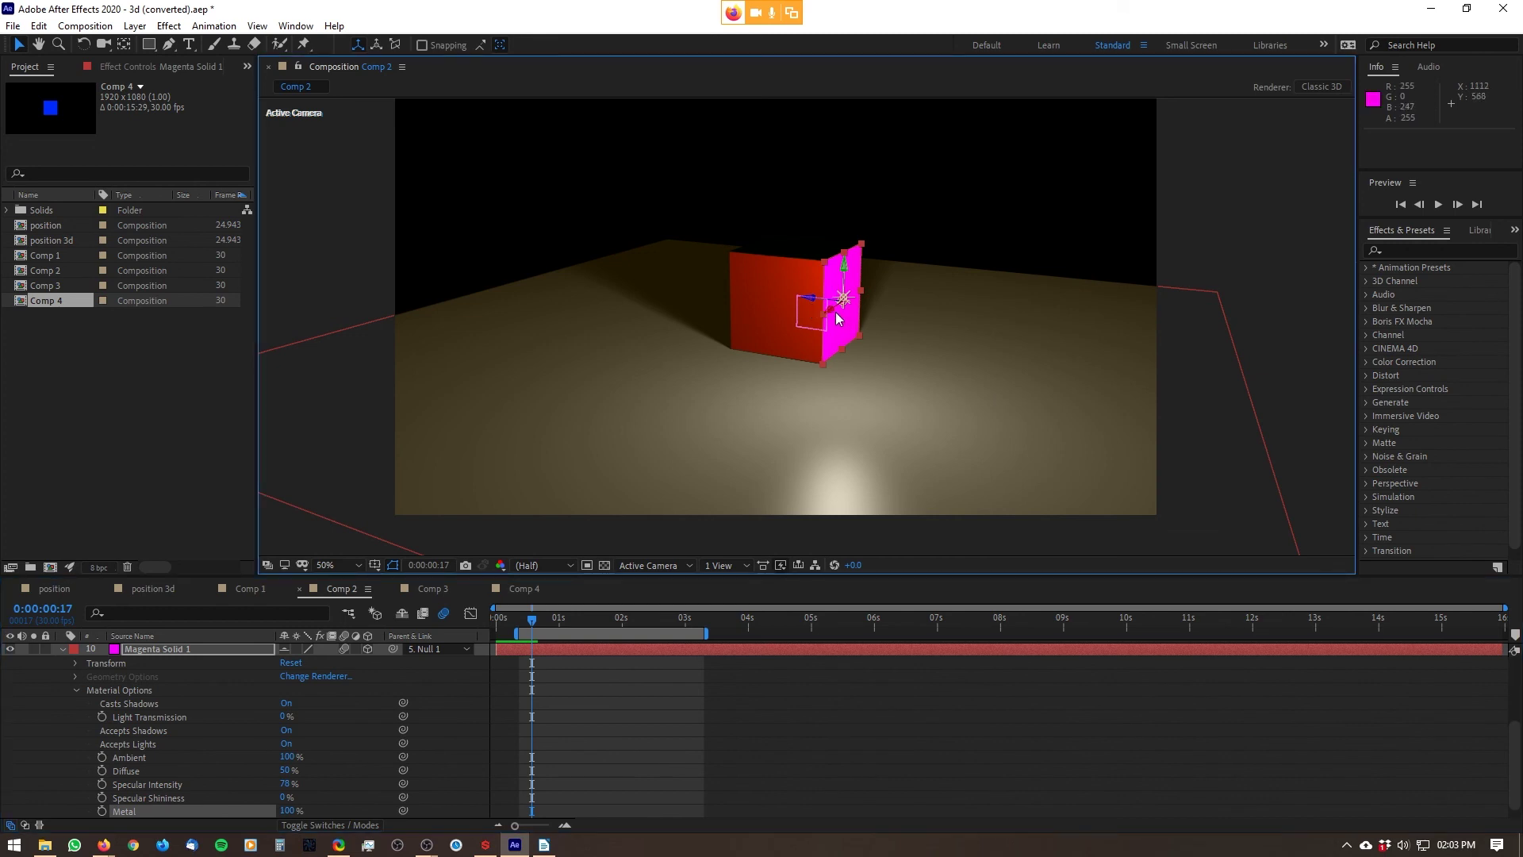
mouse_move(833, 314)
left_mouse_down()
mouse_move(680, 411)
mouse_move(850, 321)
left_mouse_up()
scroll(850, 321, "up", 1)
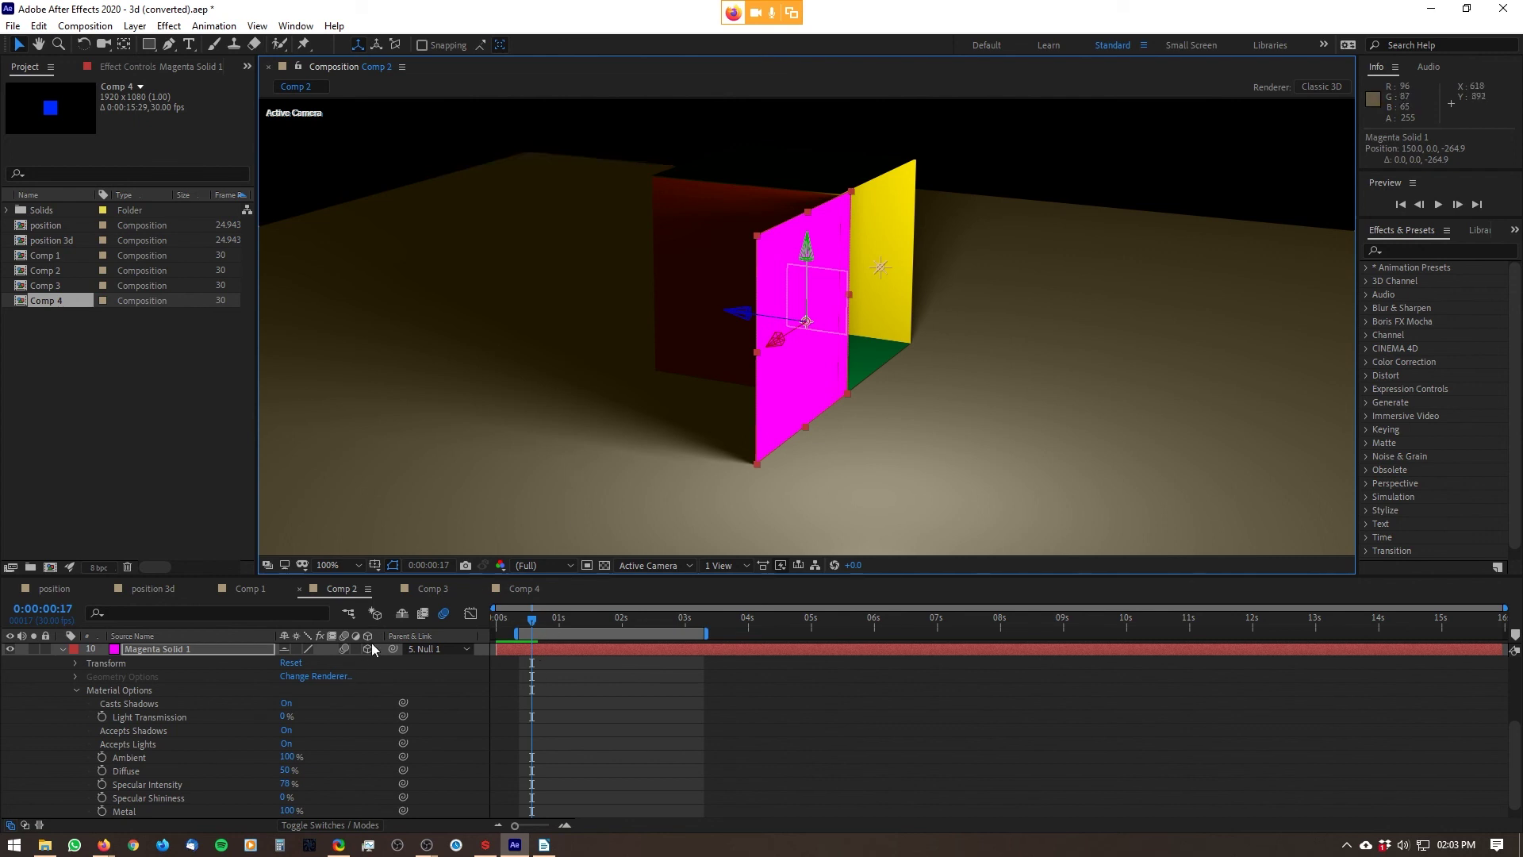
- Set Magenta Solid 1's Light Transmission to 100% and check the coloured shadow it casts on the floor
left_click(159, 717)
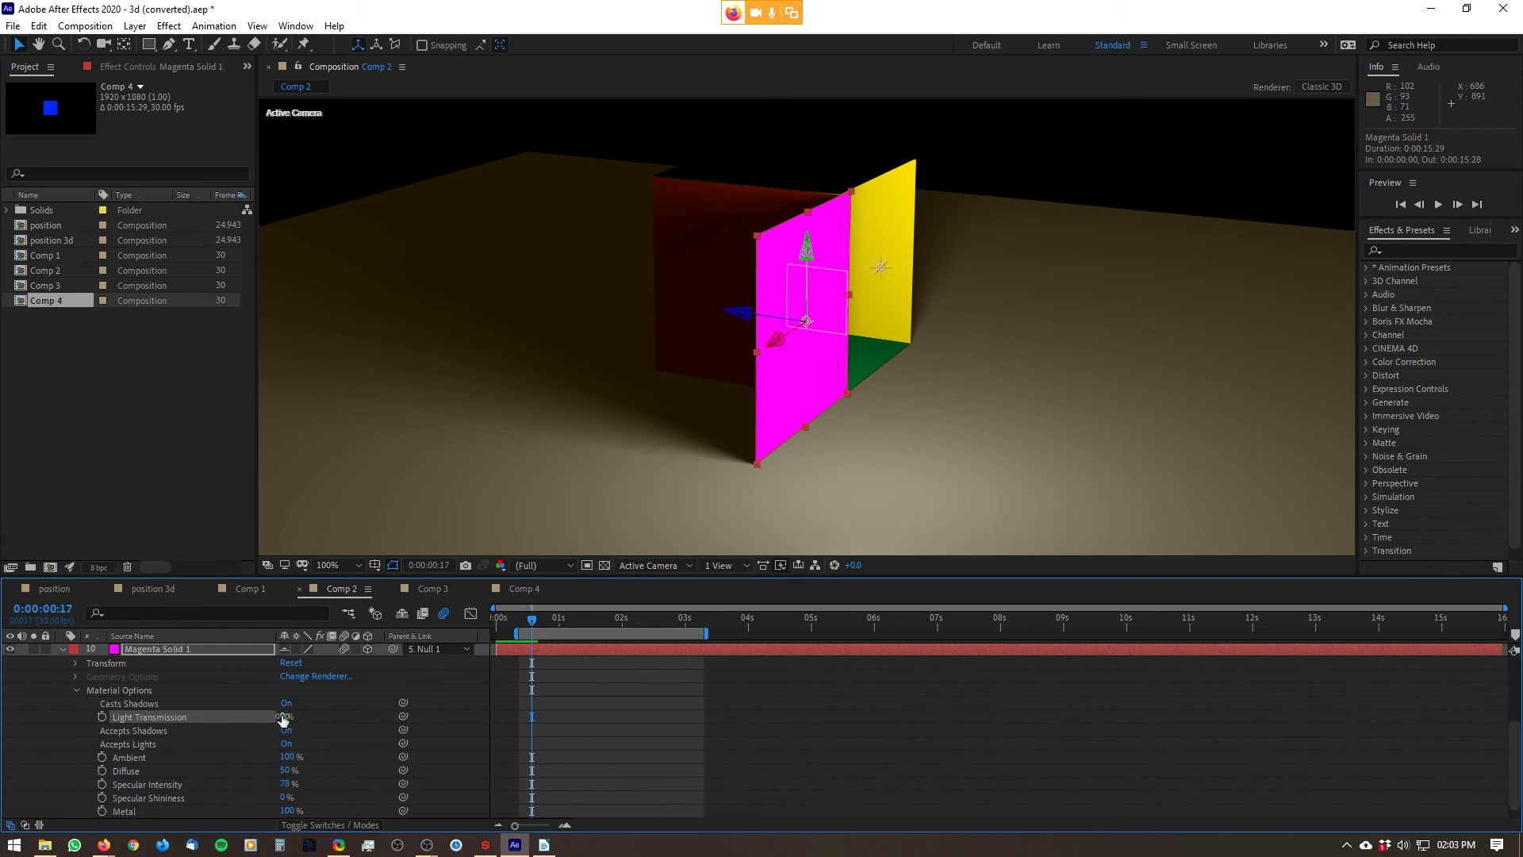
left_click_drag(283, 716, 422, 711)
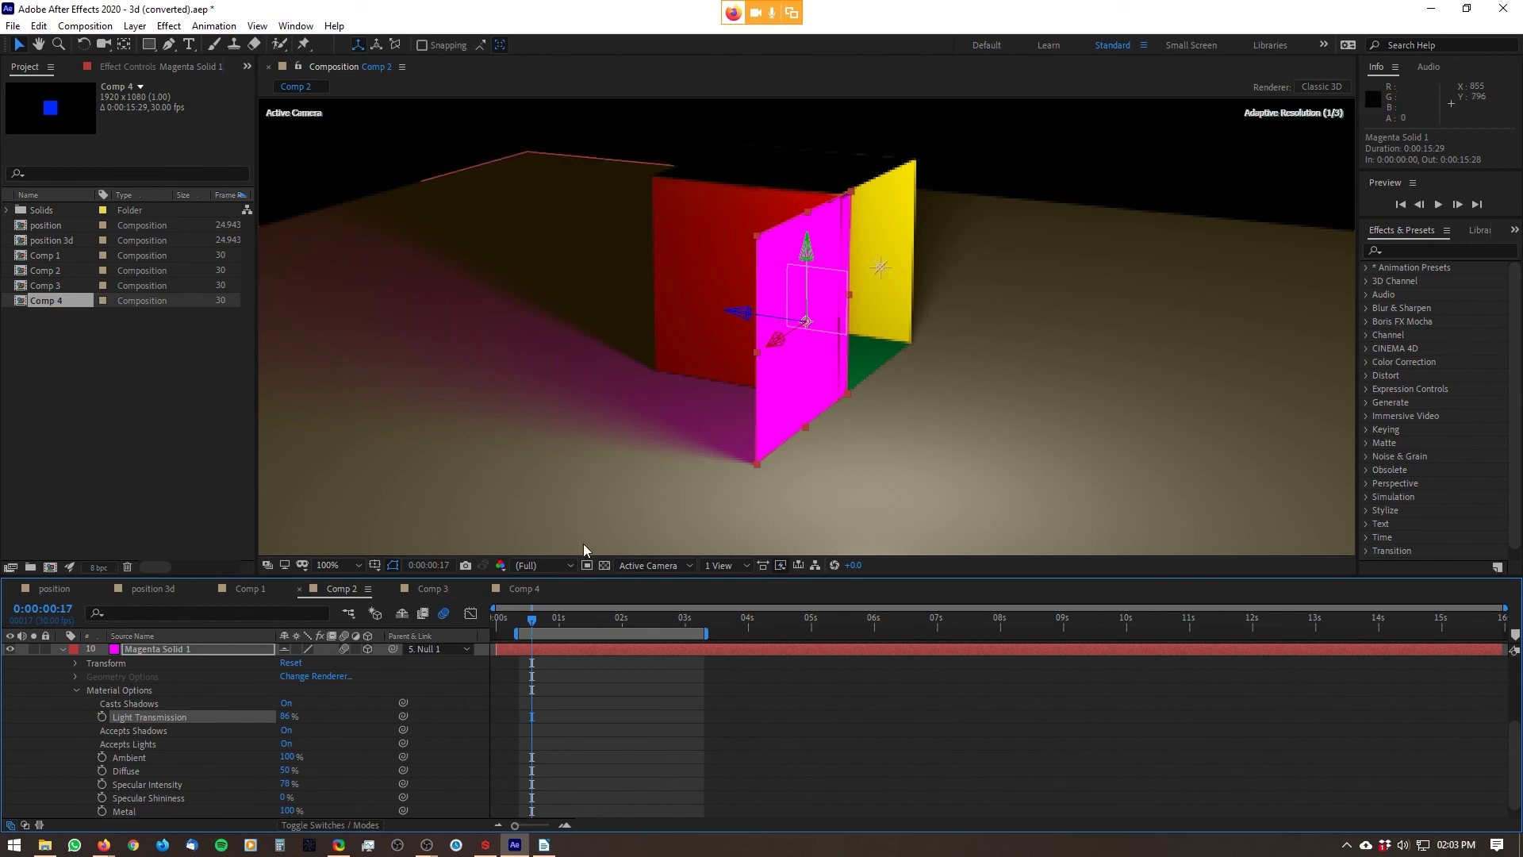
left_click_drag(286, 719, 314, 712)
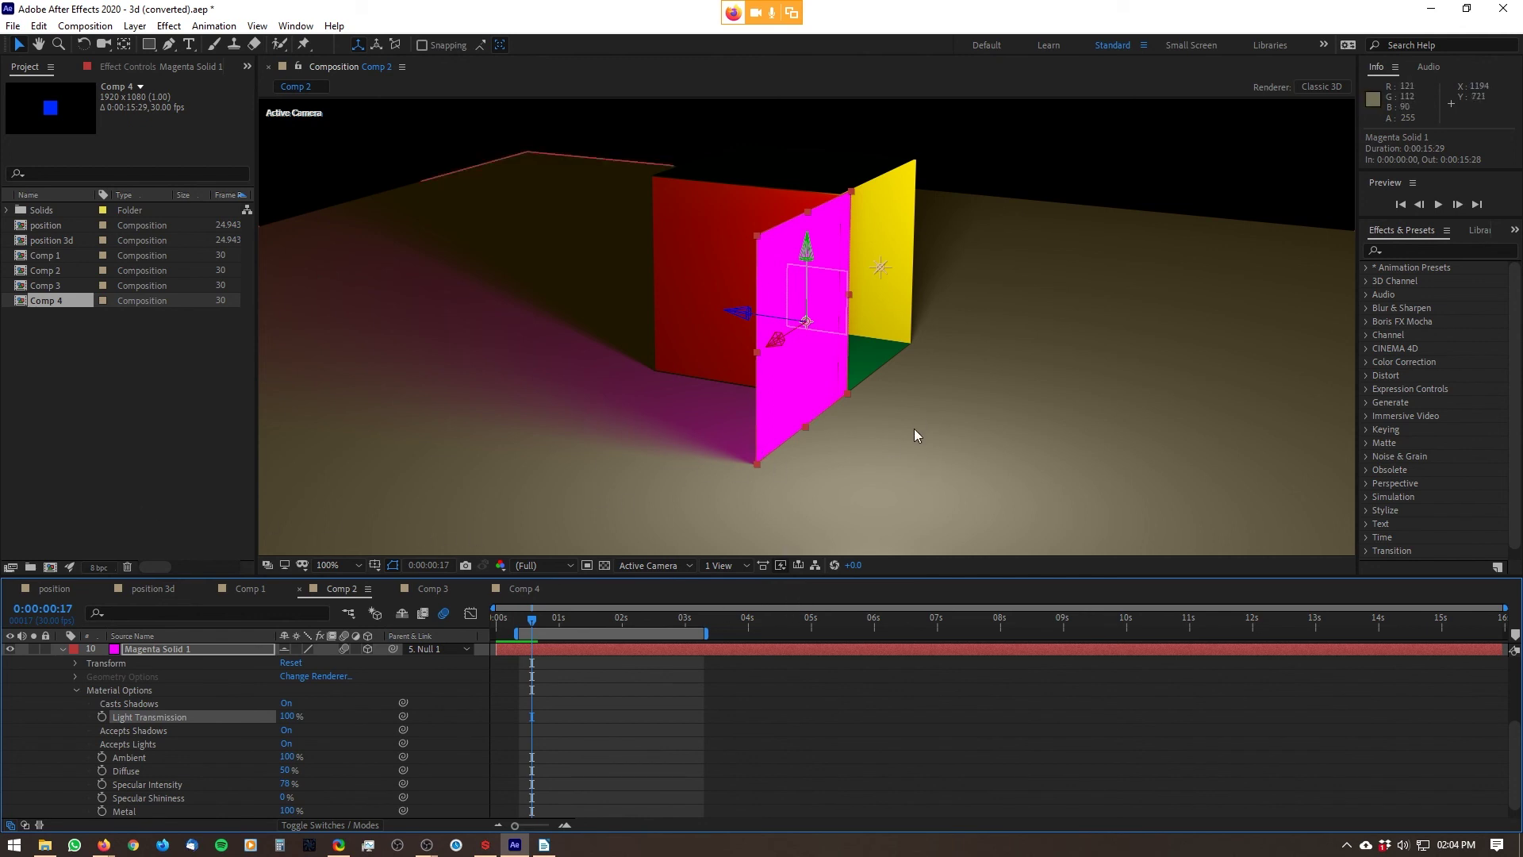
key("comma")
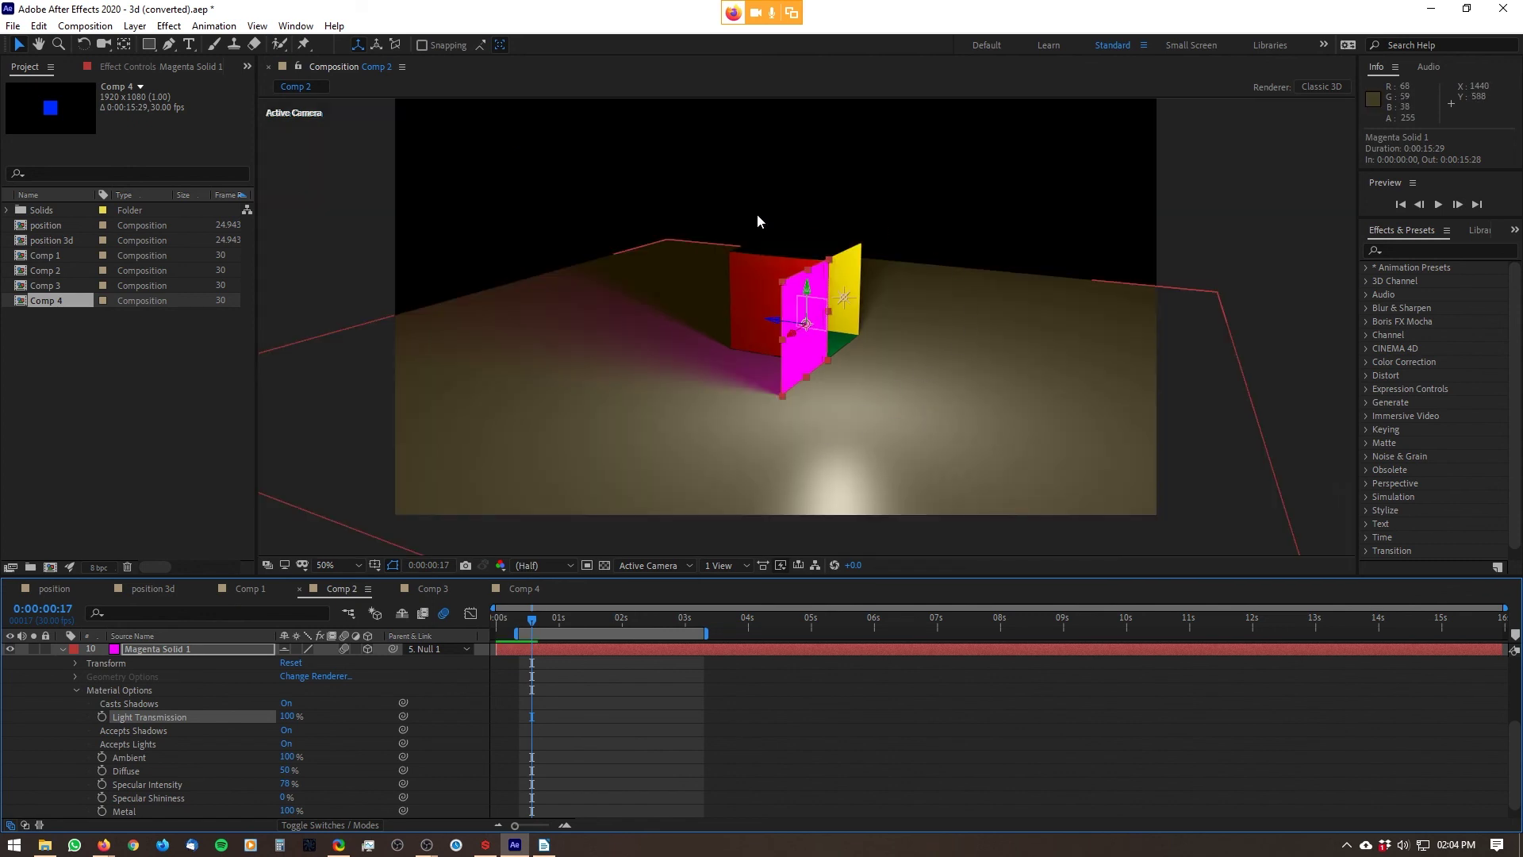